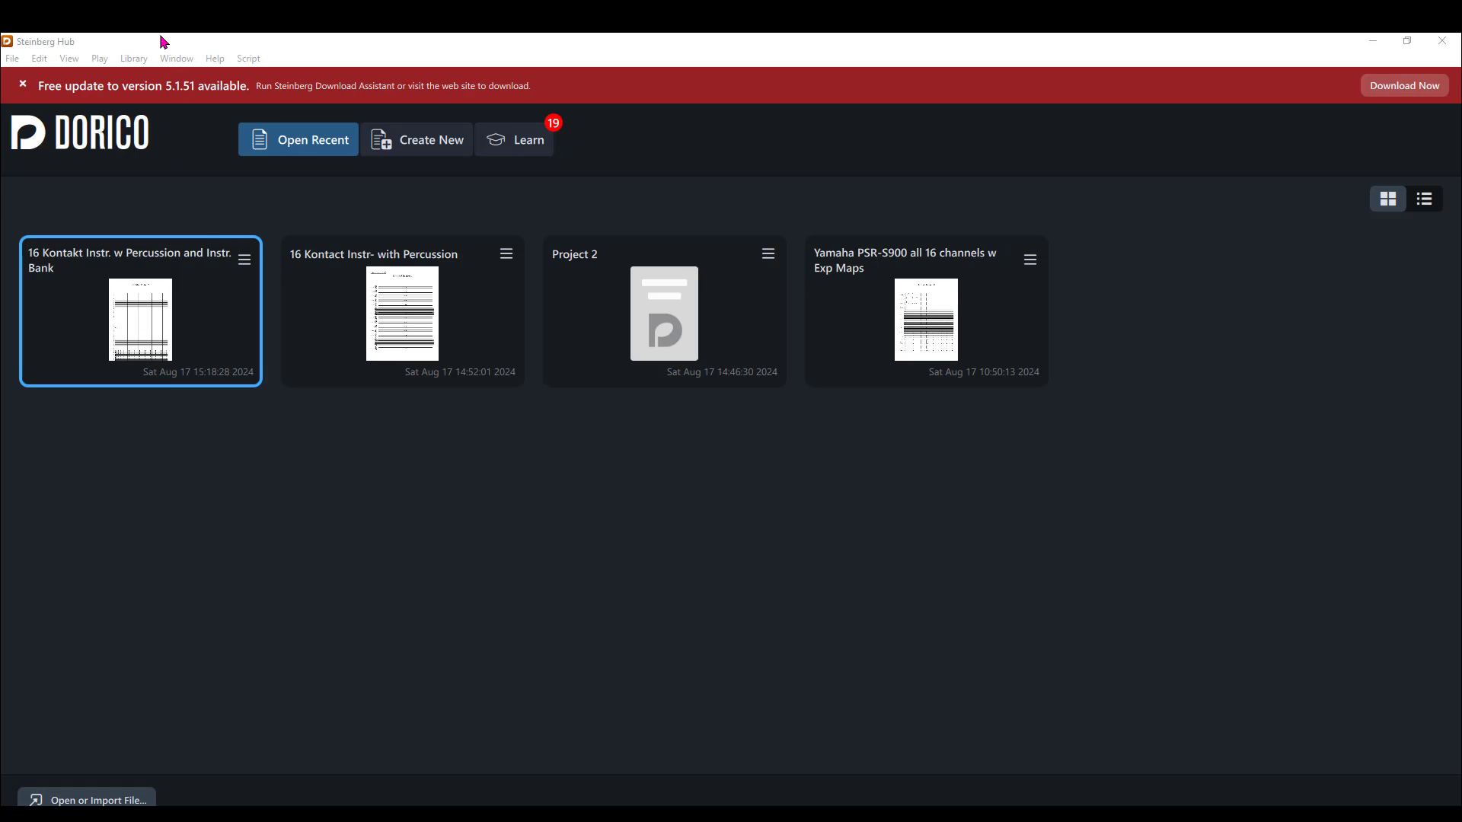
# Create a new project from the Kontakt project template UKIT for Dorico.
pyautogui.click(12, 59)
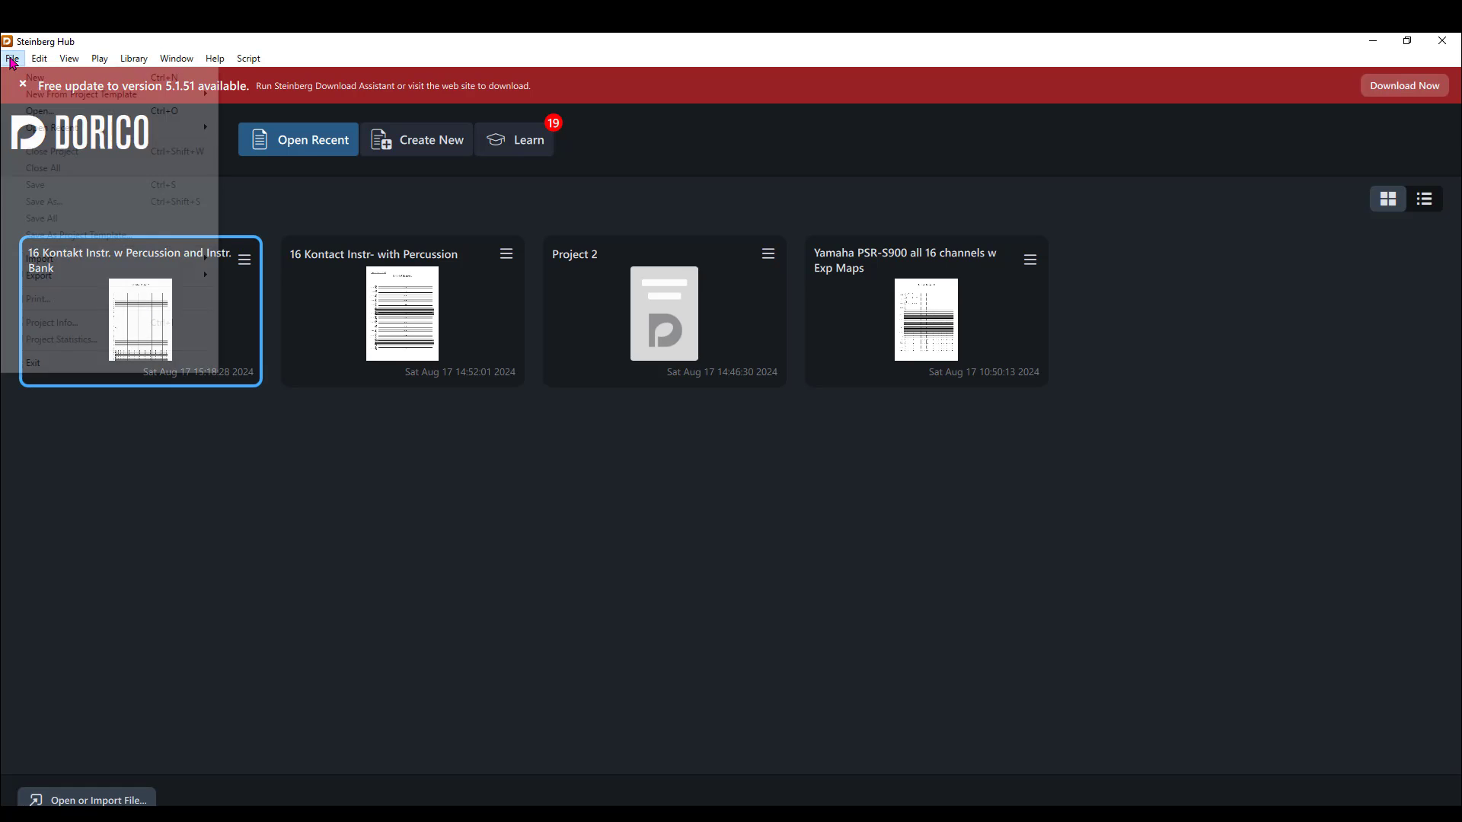
pyautogui.moveTo(26, 100)
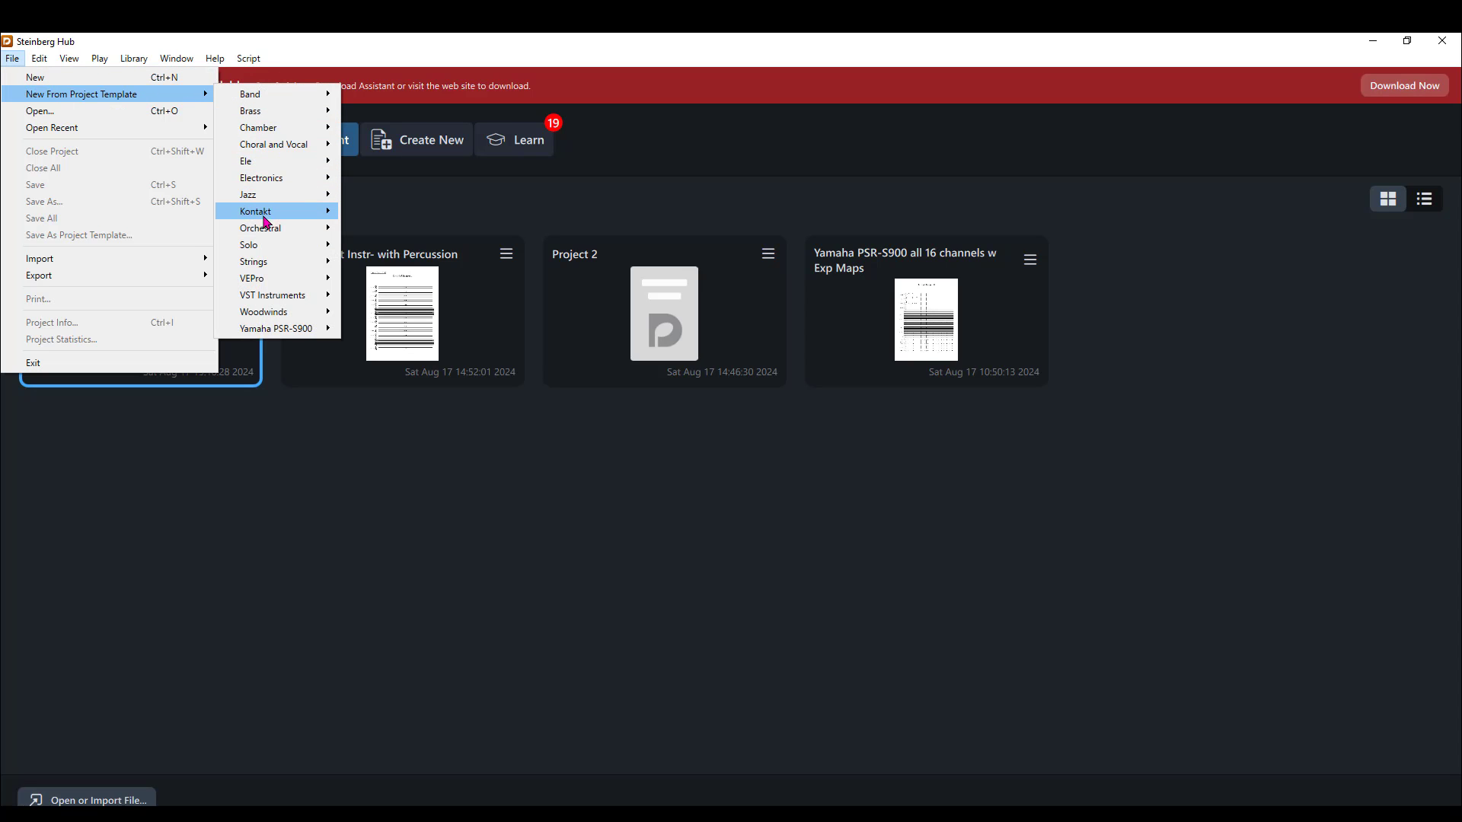
pyautogui.moveTo(276, 217)
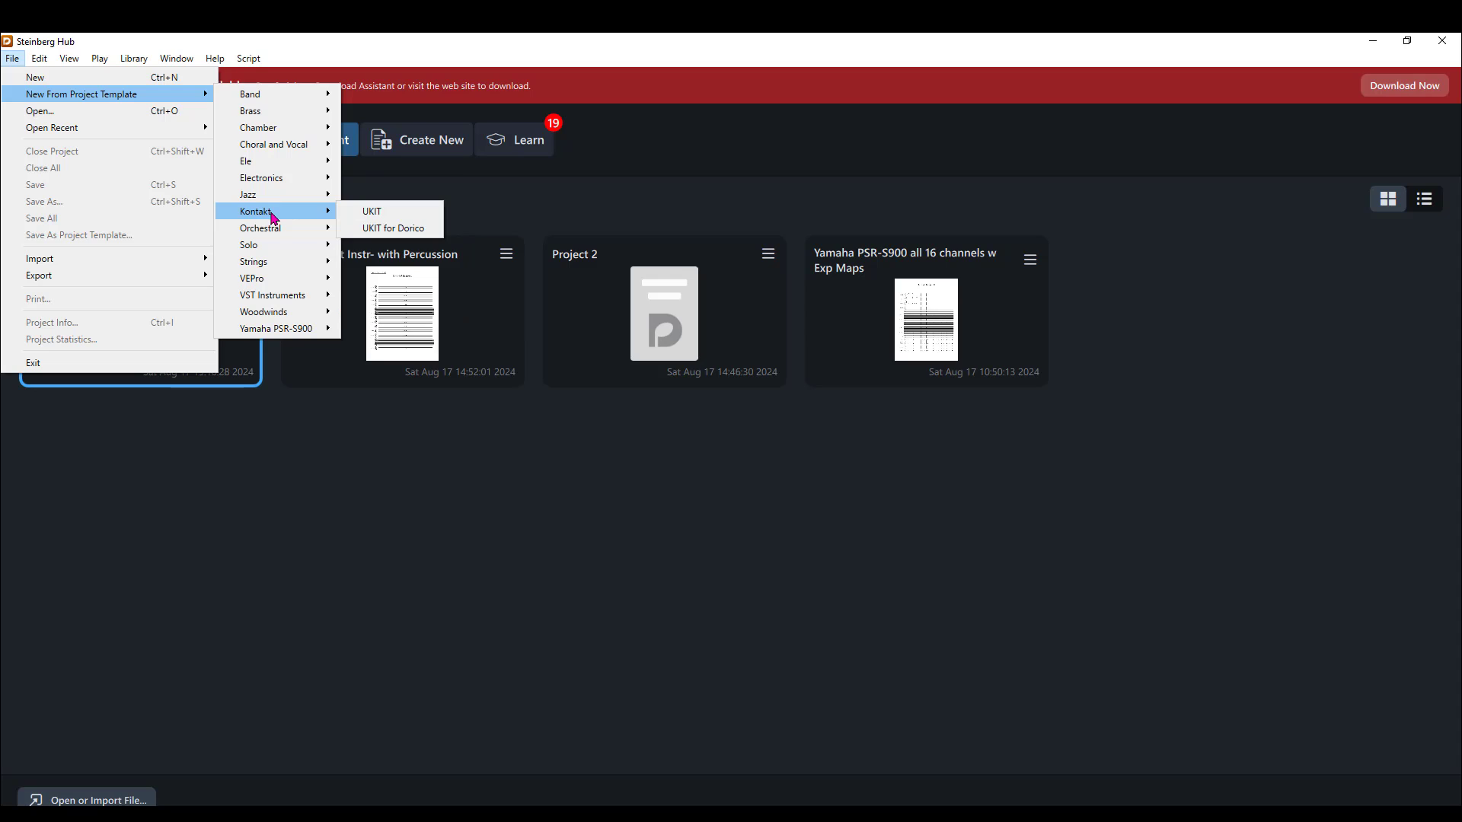
pyautogui.click(381, 230)
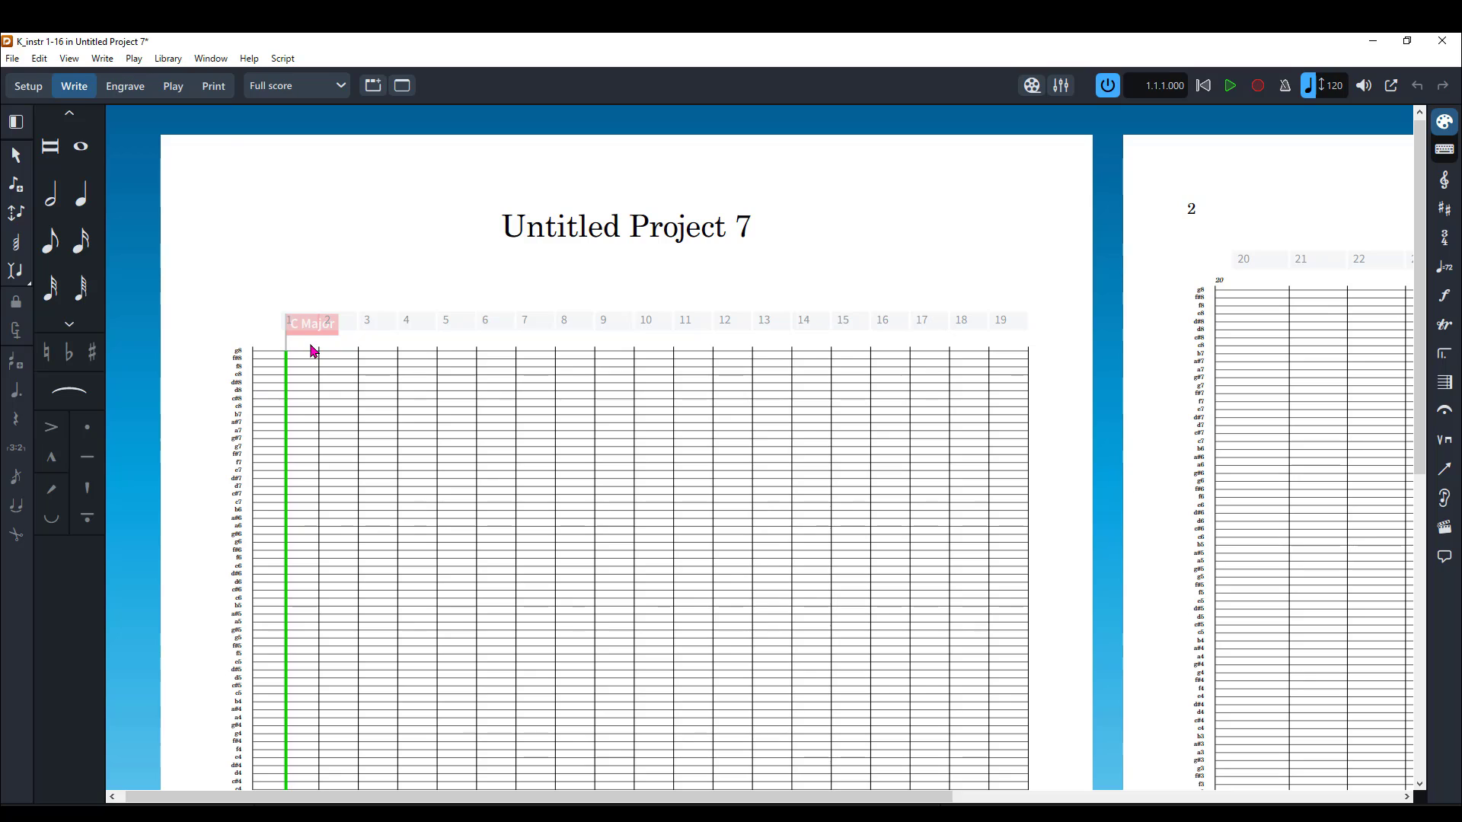
# Switch to Setup mode and examine the full score's first page from the title down to the lowest staves.
pyautogui.click(23, 86)
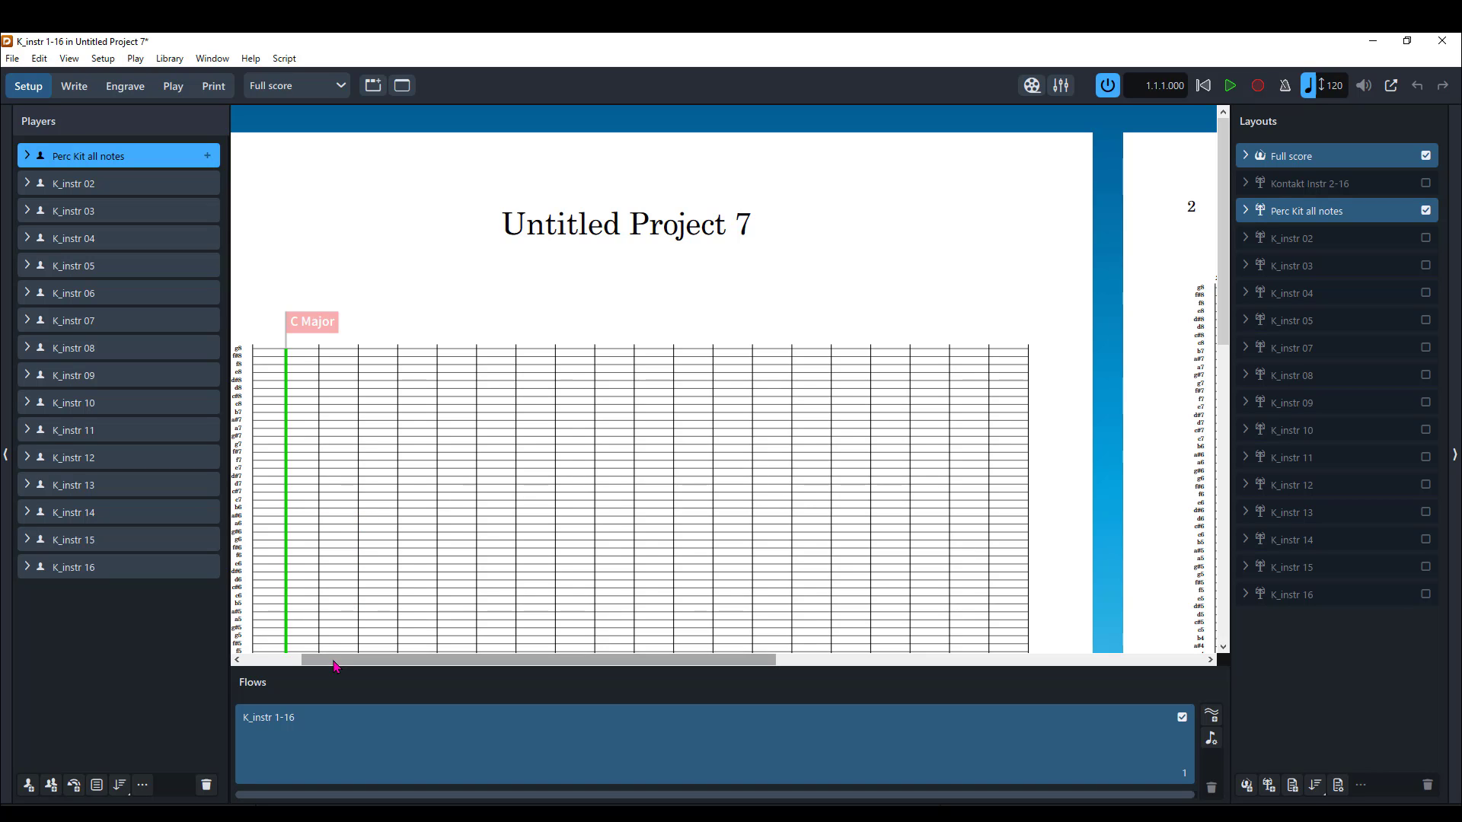
pyautogui.moveTo(335, 659); pyautogui.dragTo(256, 670)
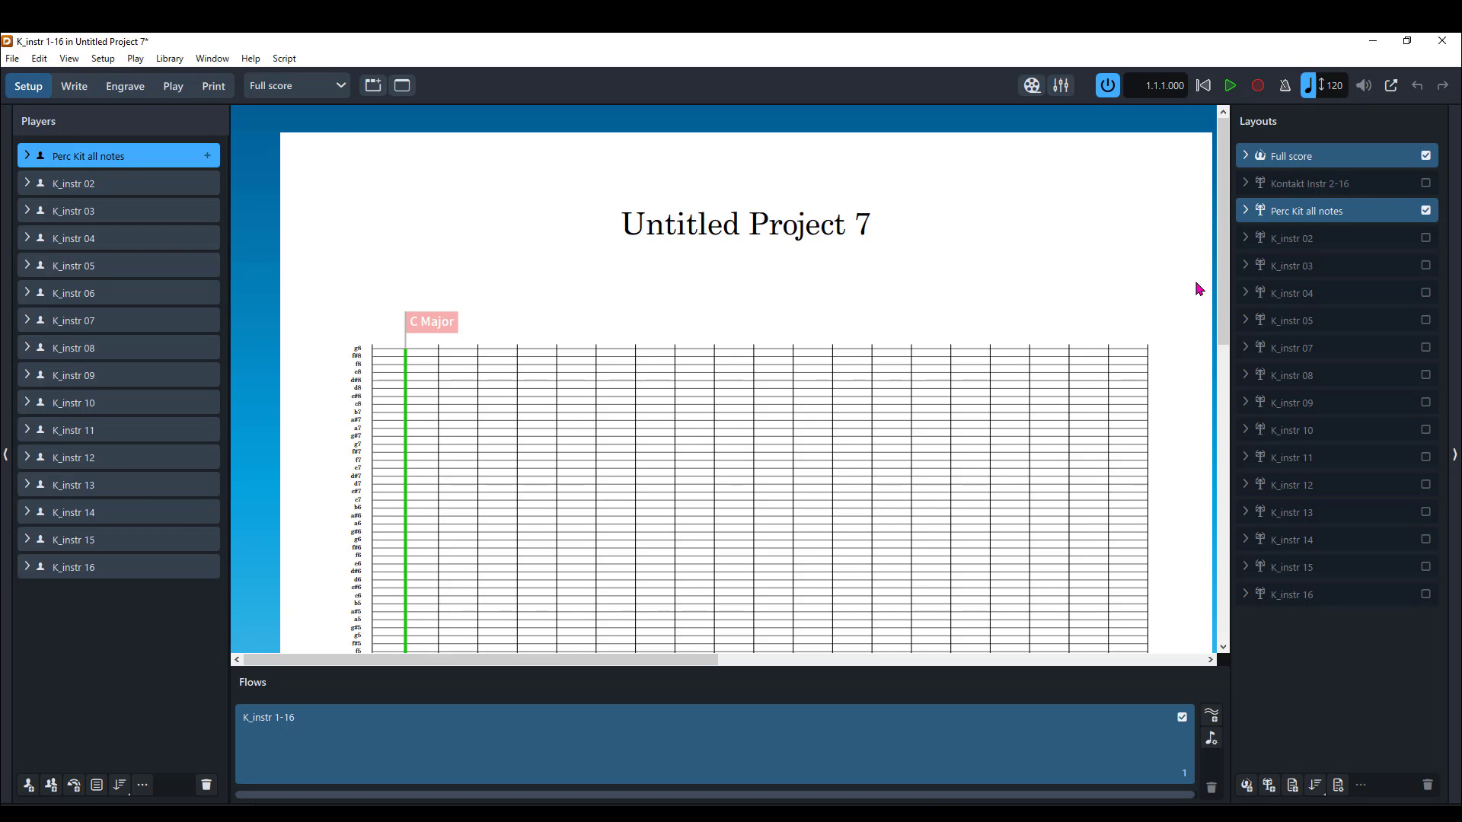
pyautogui.moveTo(1223, 270); pyautogui.dragTo(1215, 643)
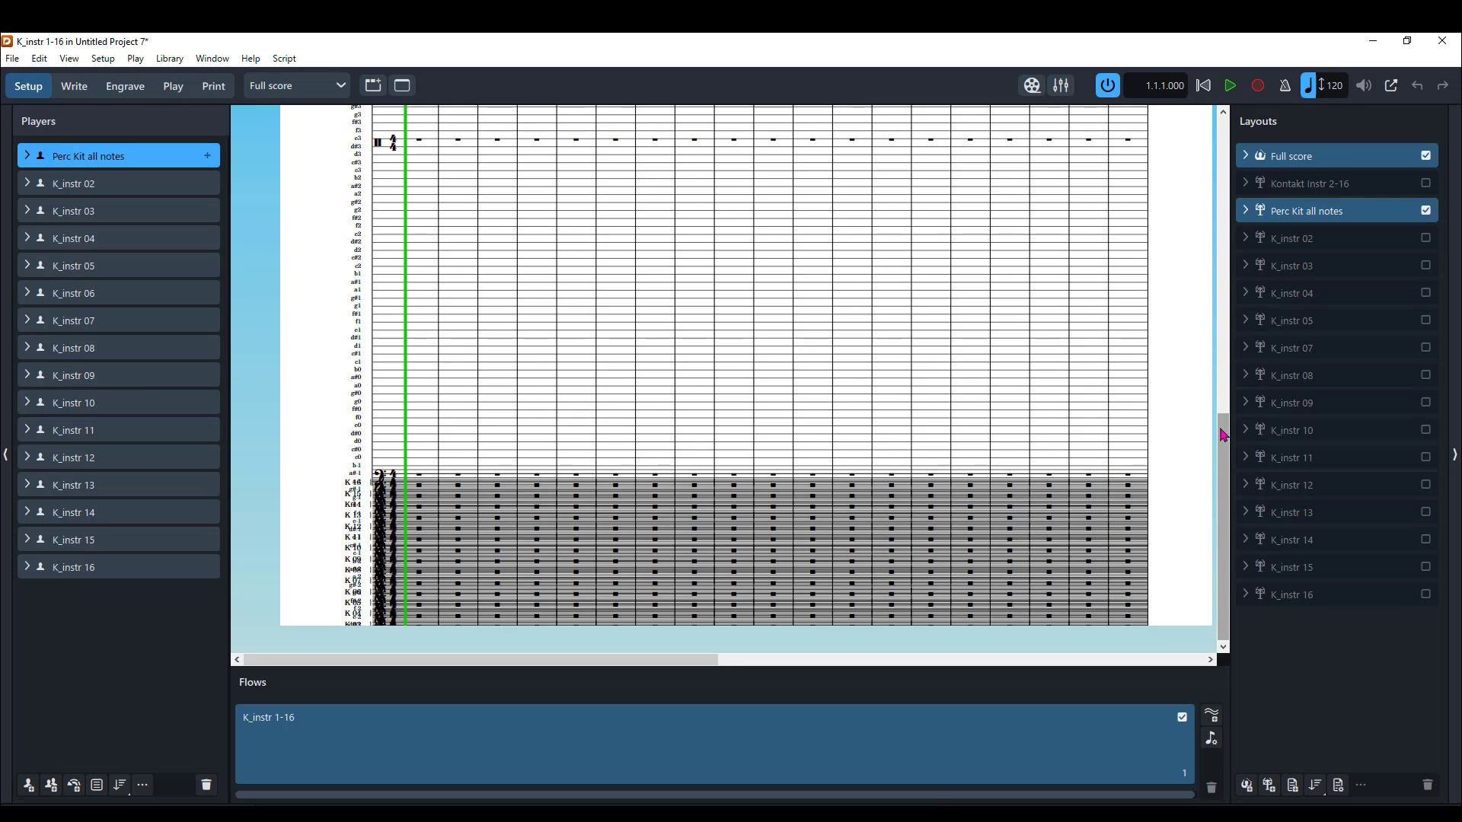
pyautogui.moveTo(1222, 435); pyautogui.dragTo(1225, 124)
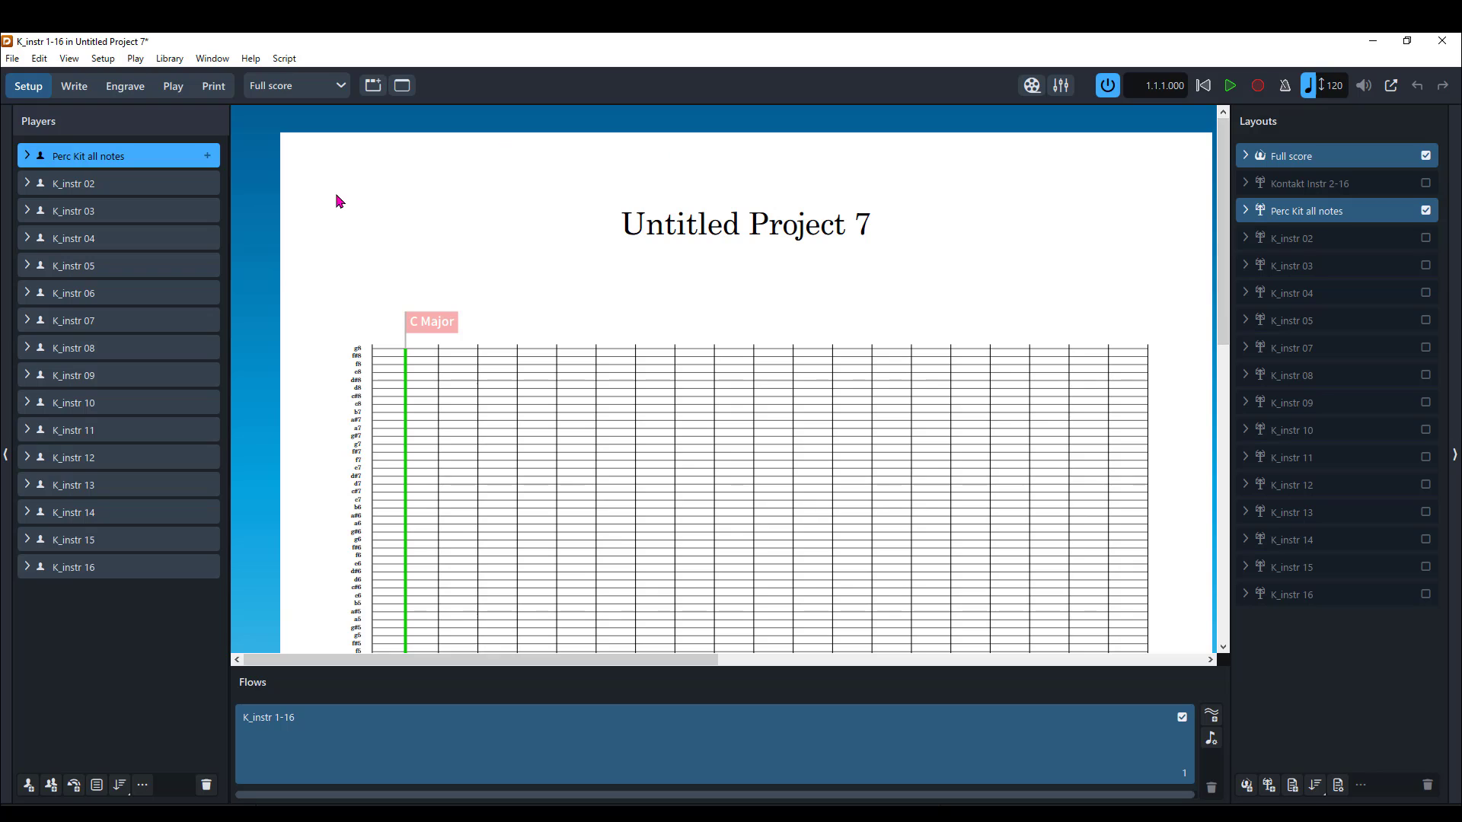
# Display the Kontakt Instr 2-16 layout and look through its instrument staves.
pyautogui.click(310, 91)
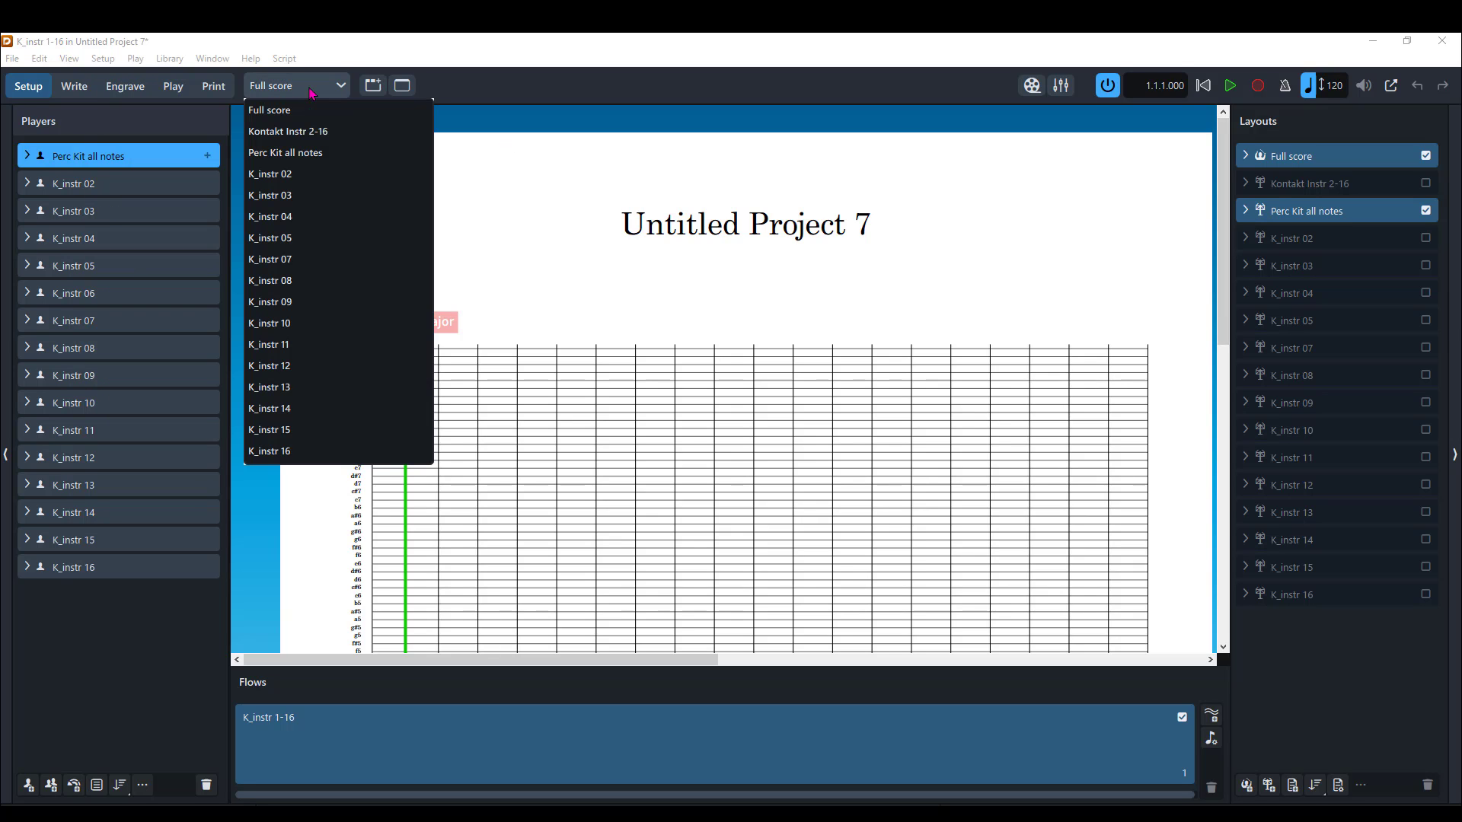
pyautogui.click(302, 132)
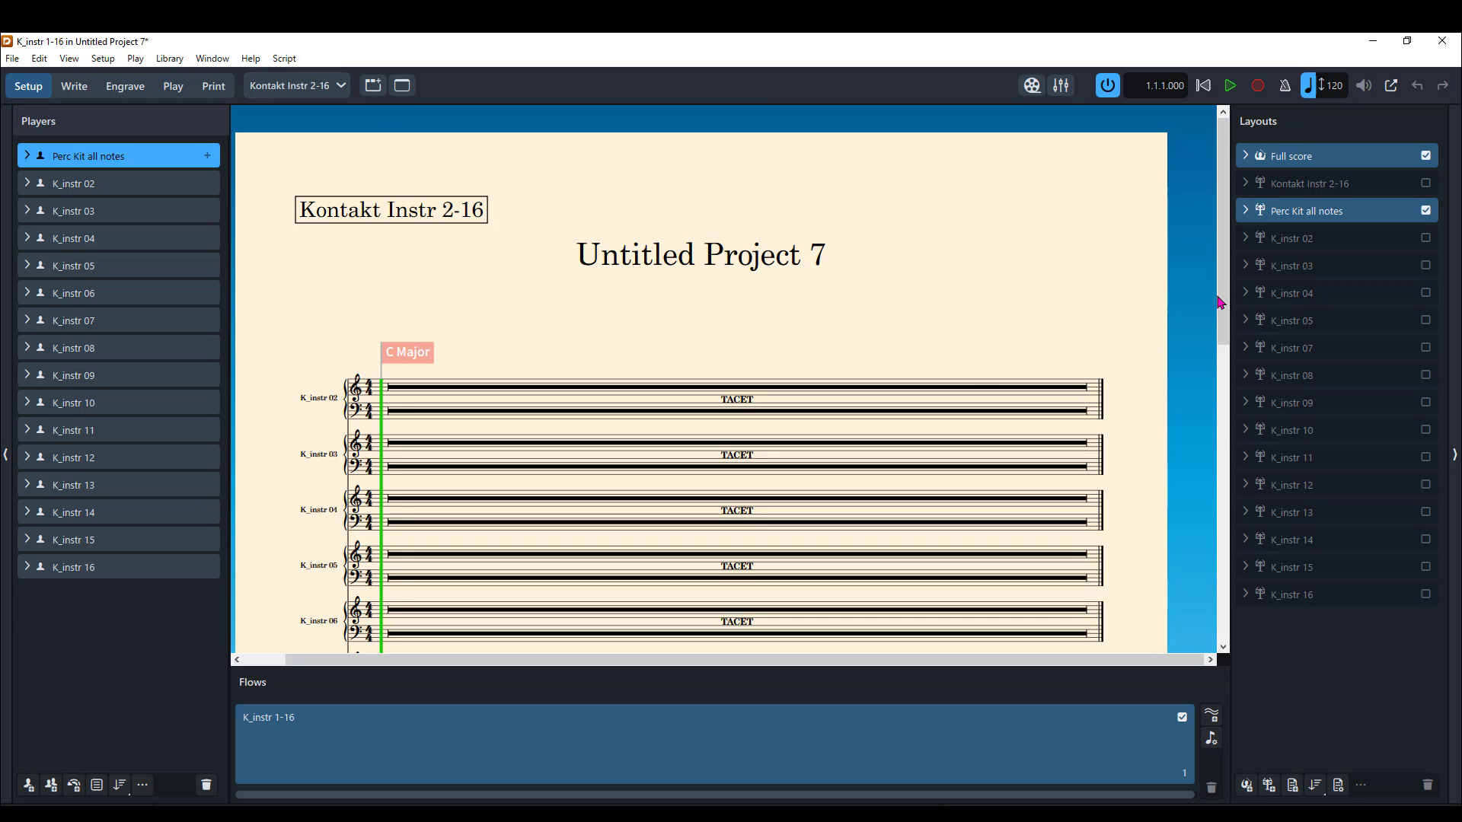
pyautogui.moveTo(1223, 300); pyautogui.dragTo(1195, 356)
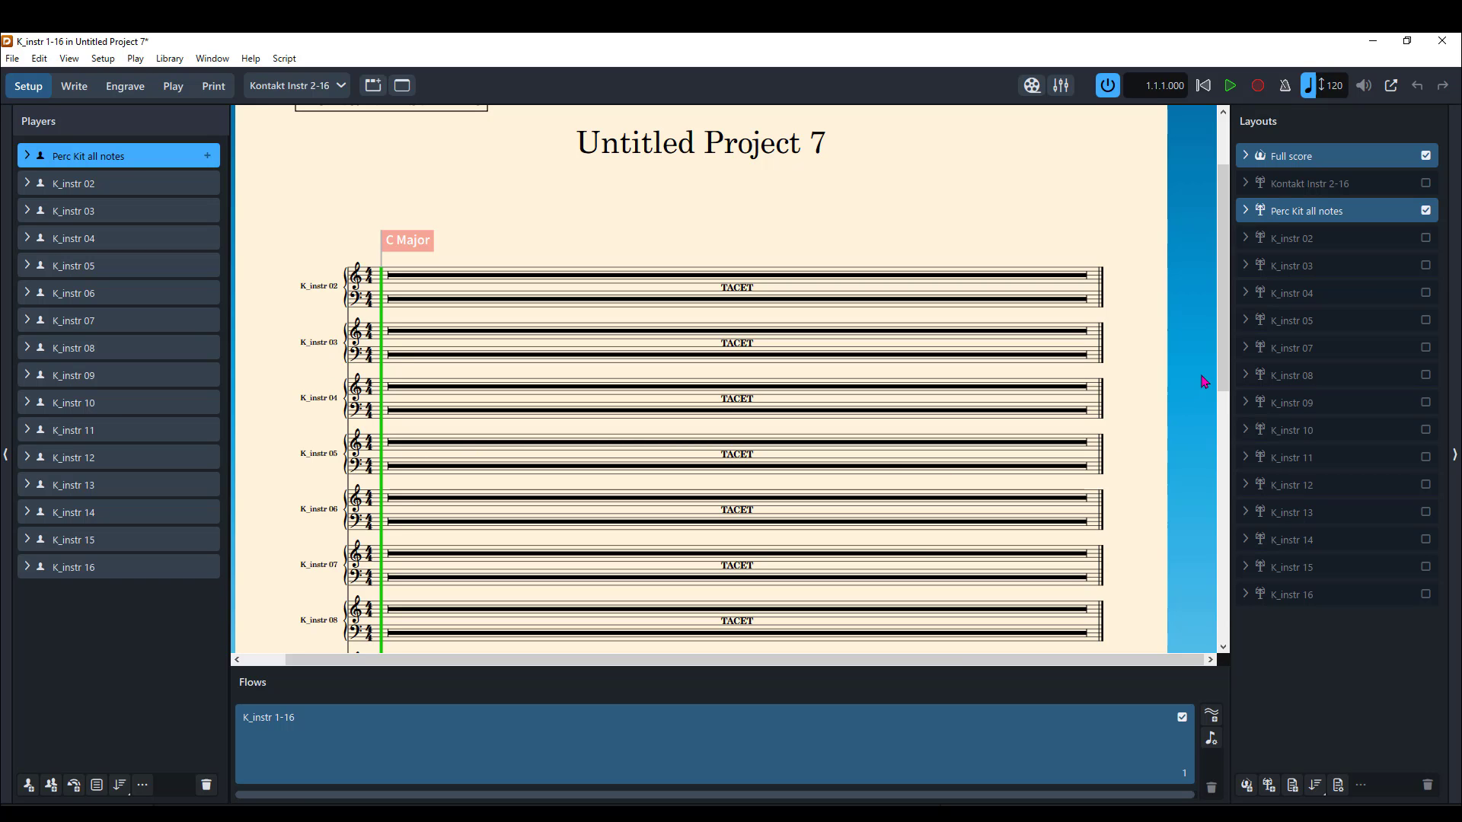
pyautogui.moveTo(1222, 371); pyautogui.dragTo(1224, 298)
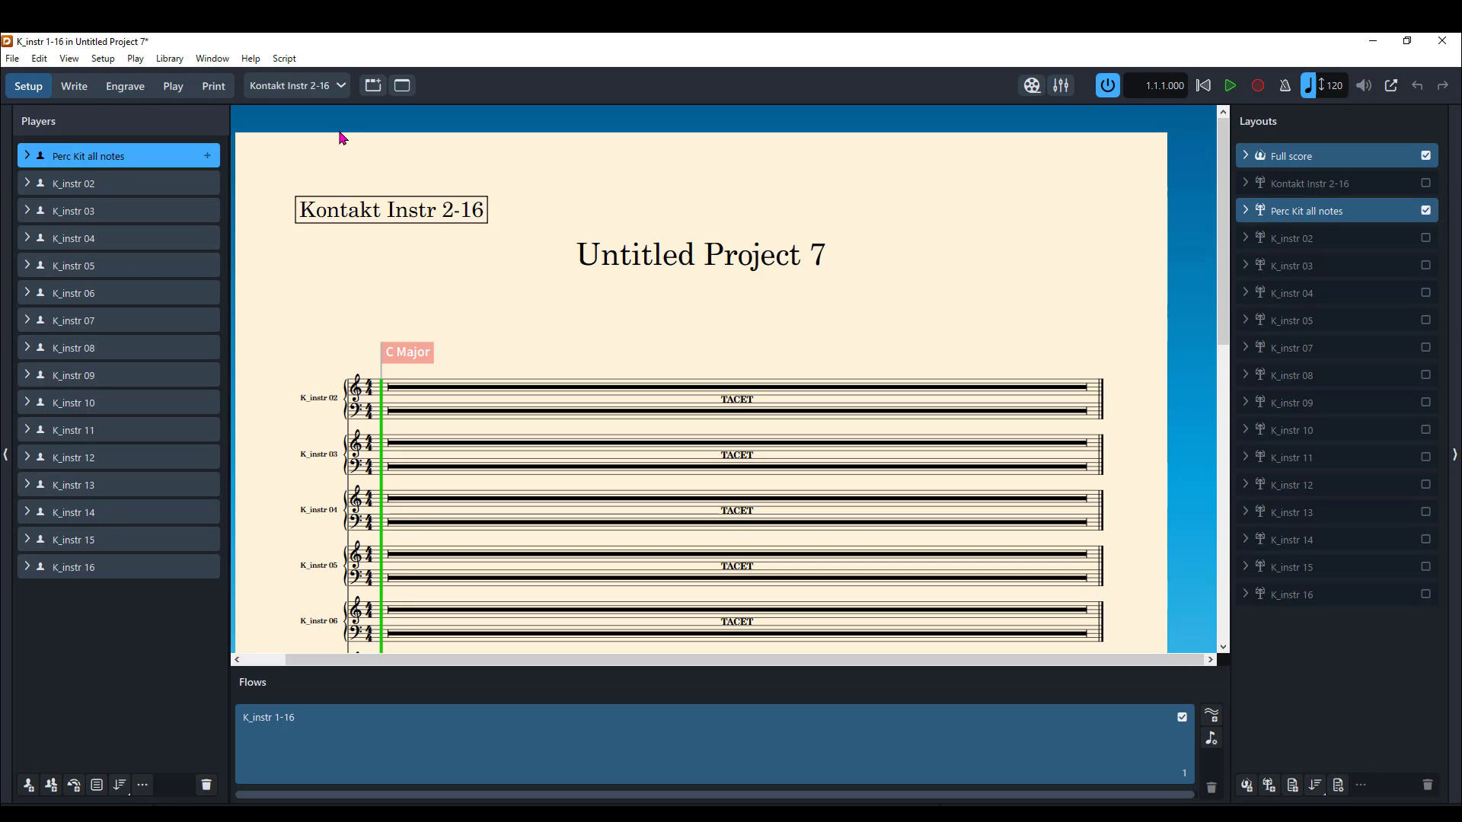
# Display the Perc Kit all notes layout and examine its labelled percussion lines across the note range.
pyautogui.click(335, 88)
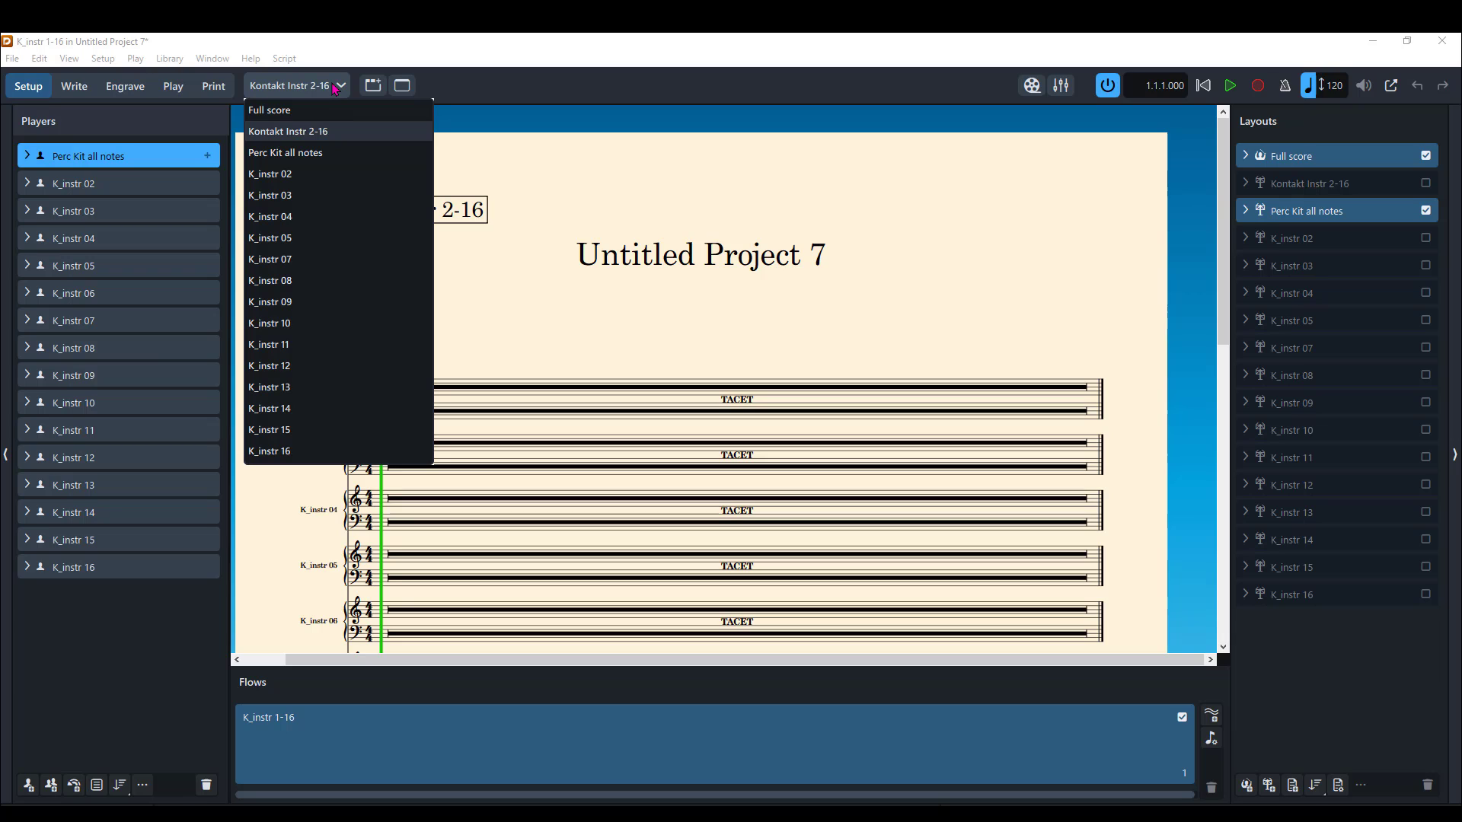
pyautogui.click(290, 154)
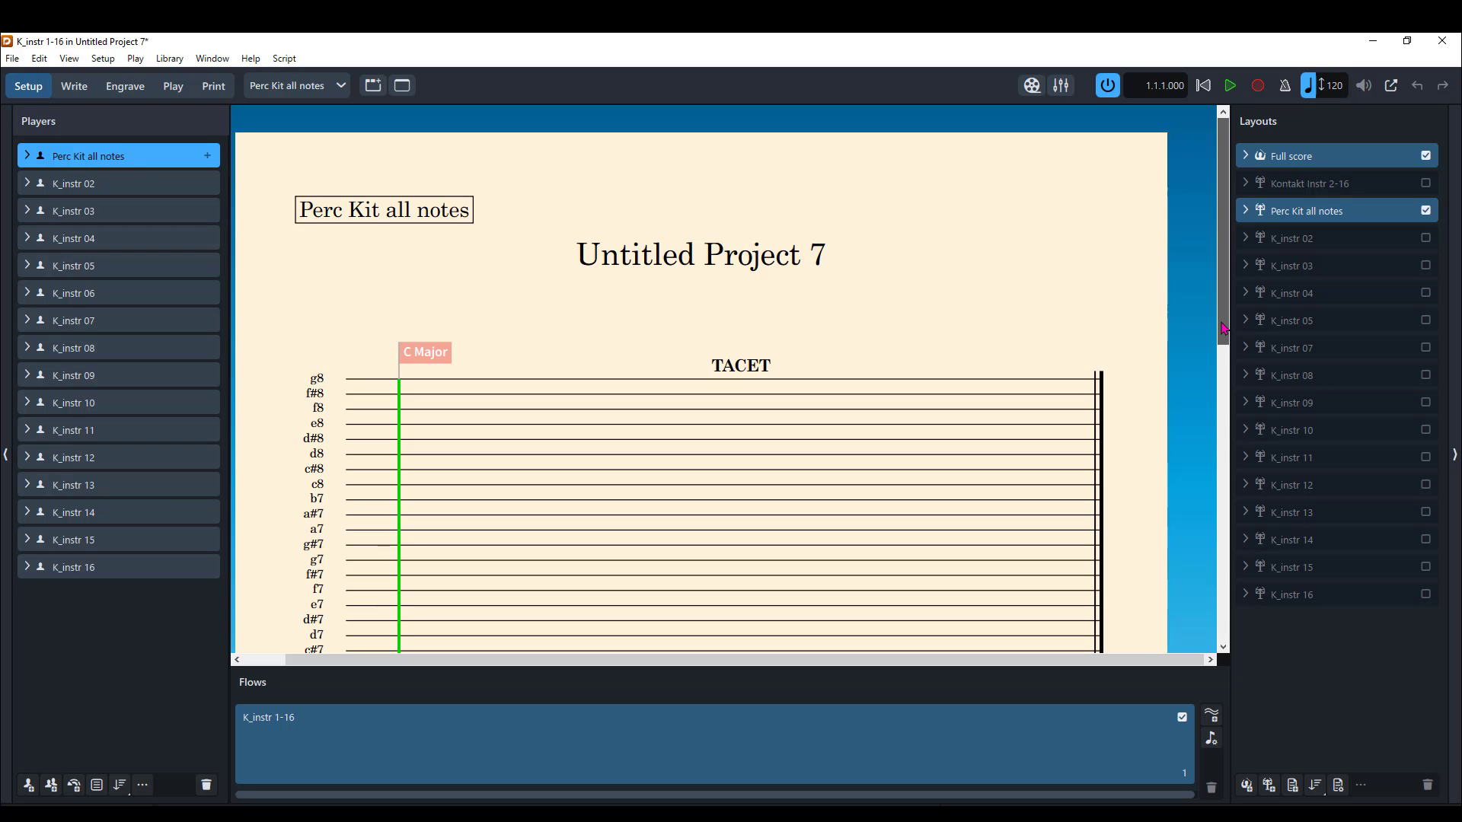
pyautogui.moveTo(1223, 329); pyautogui.dragTo(1205, 303)
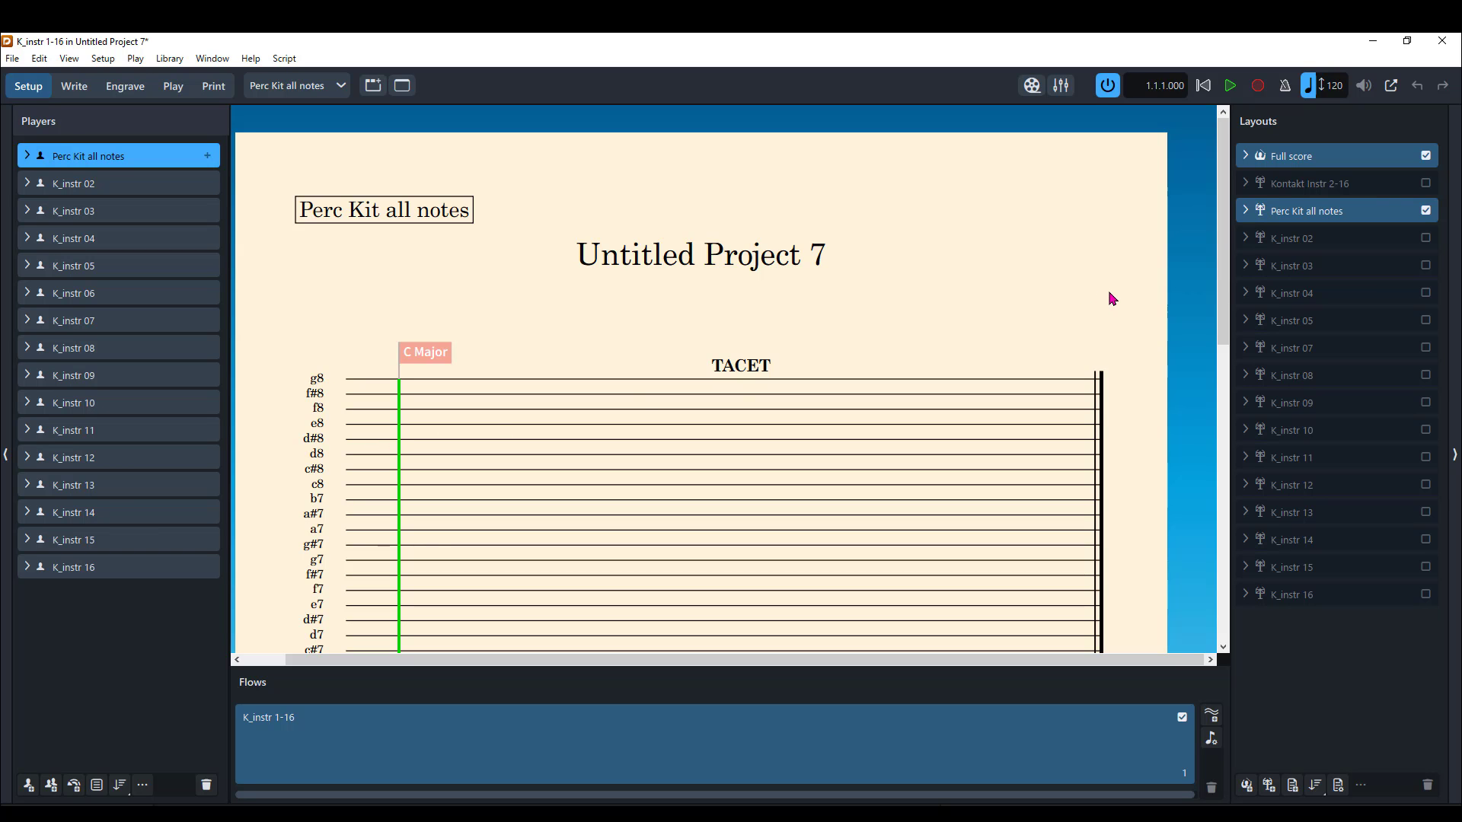
pyautogui.moveTo(1226, 277); pyautogui.dragTo(1288, 642)
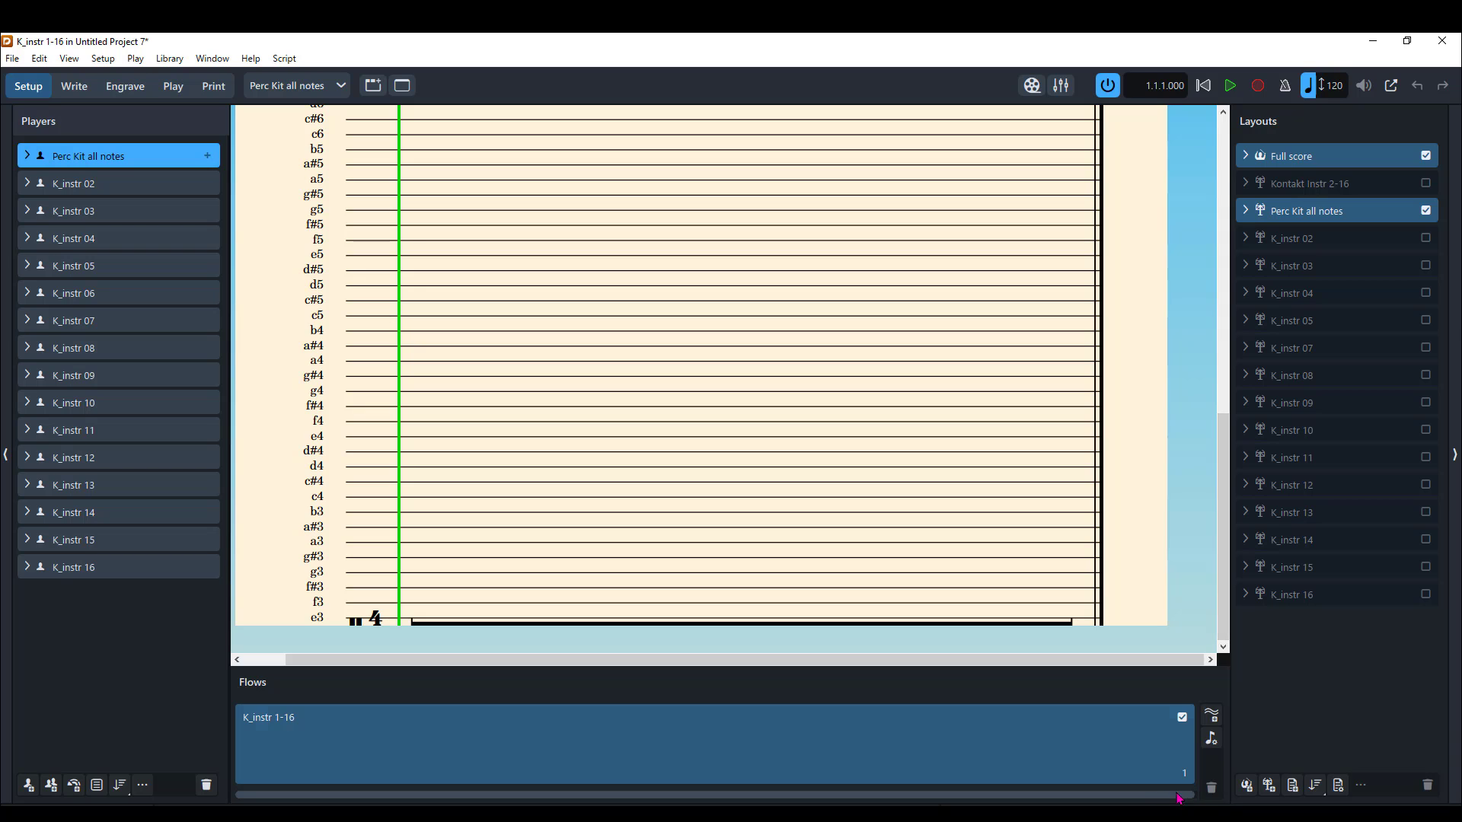
pyautogui.moveTo(1223, 587); pyautogui.dragTo(1214, 306)
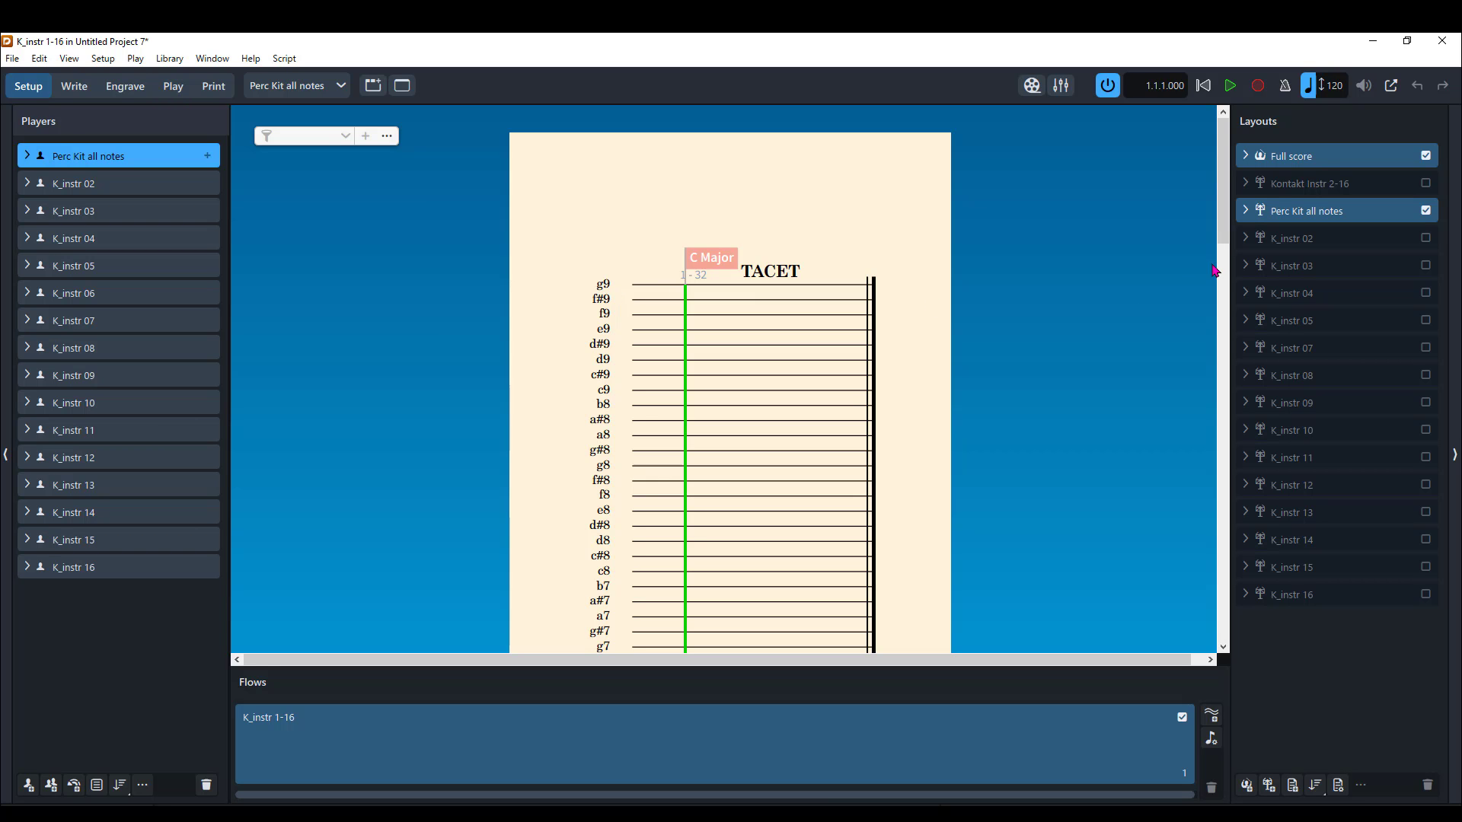
pyautogui.moveTo(1224, 228); pyautogui.dragTo(1168, 204)
pyautogui.scroll(-5, 756, 548)
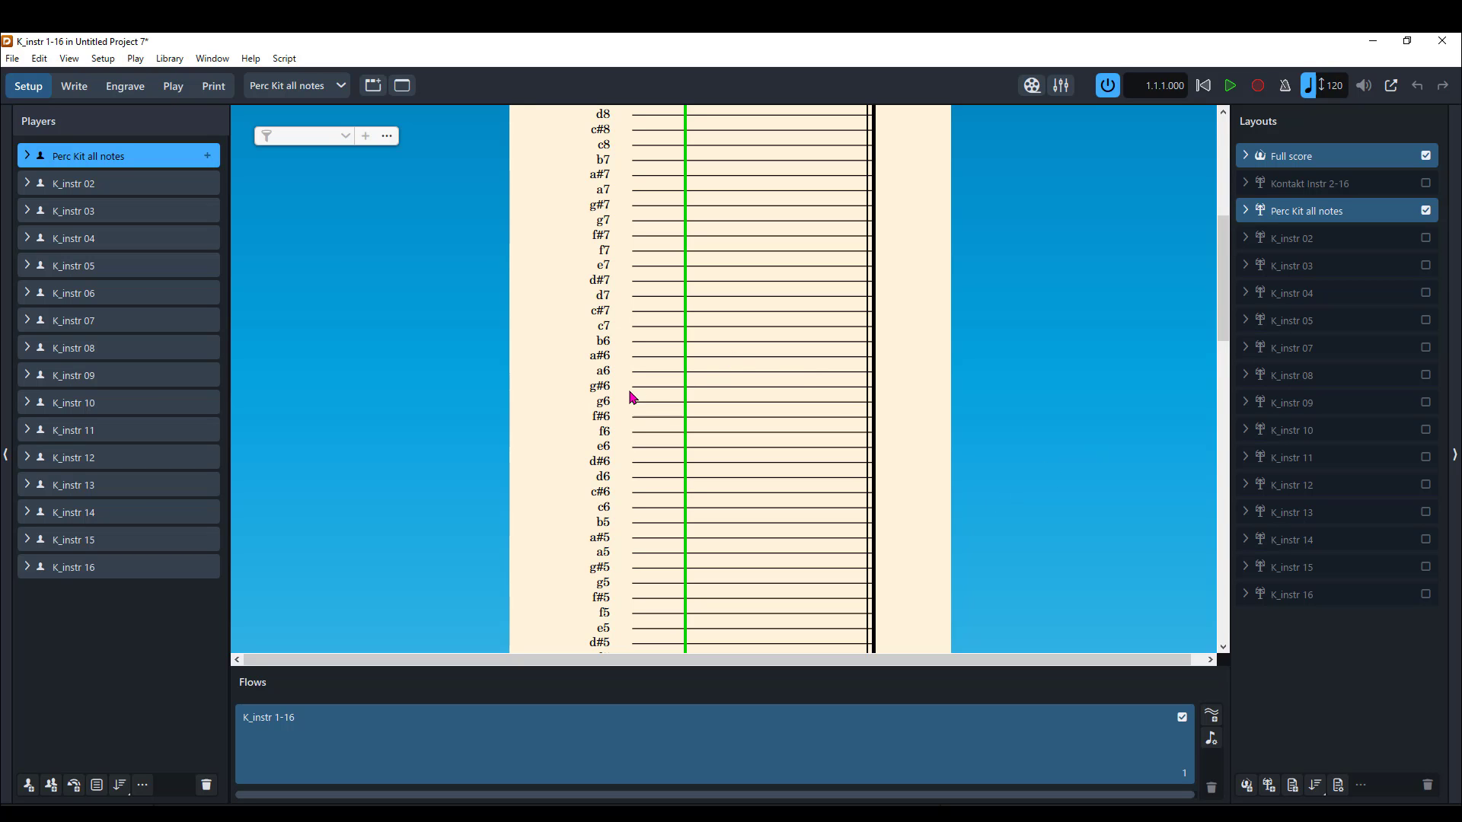
pyautogui.scroll(5, 1226, 308)
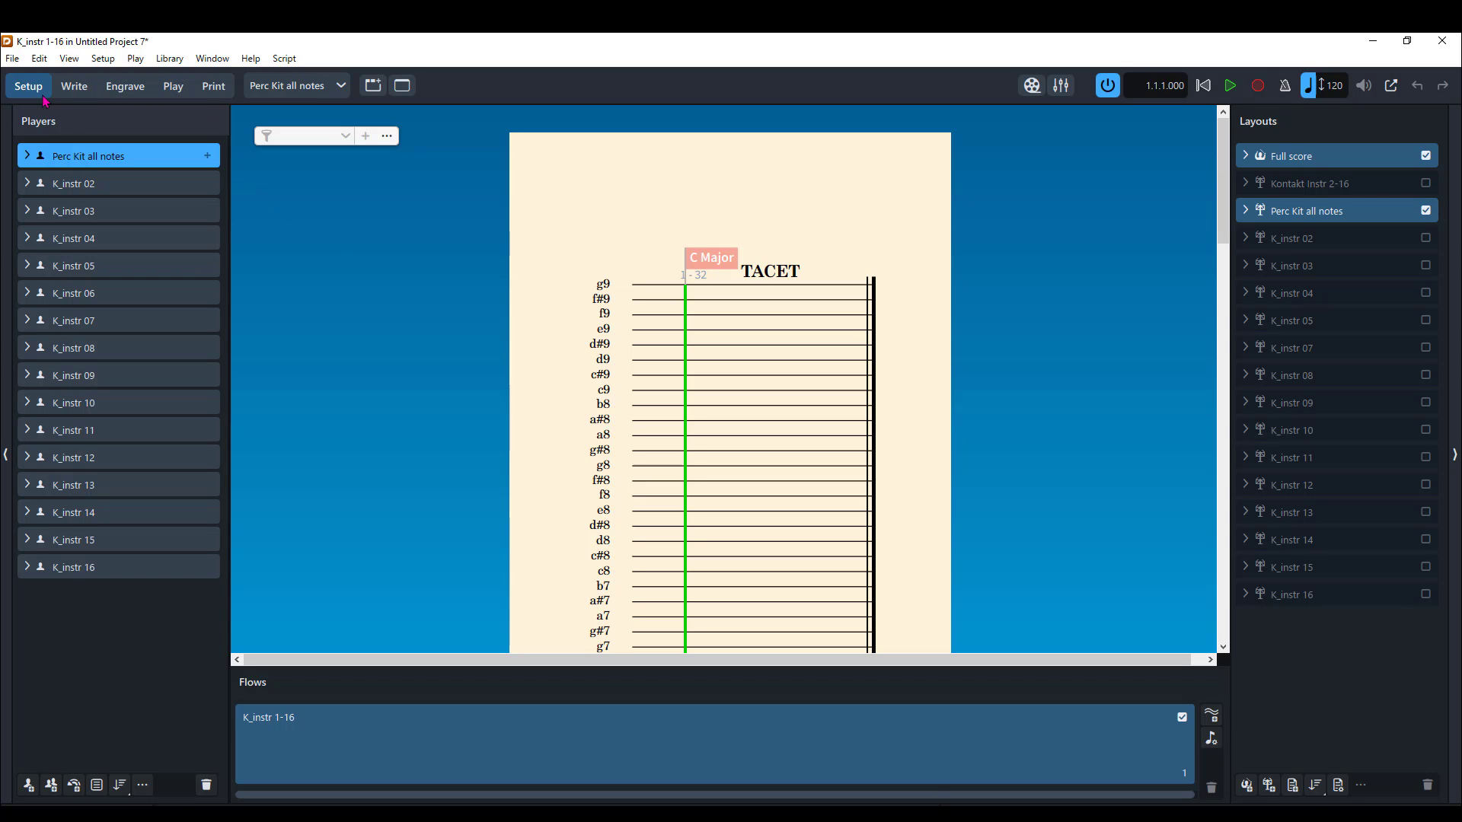
# Switch to Play mode and show the tracks of the Full score layout.
pyautogui.click(172, 87)
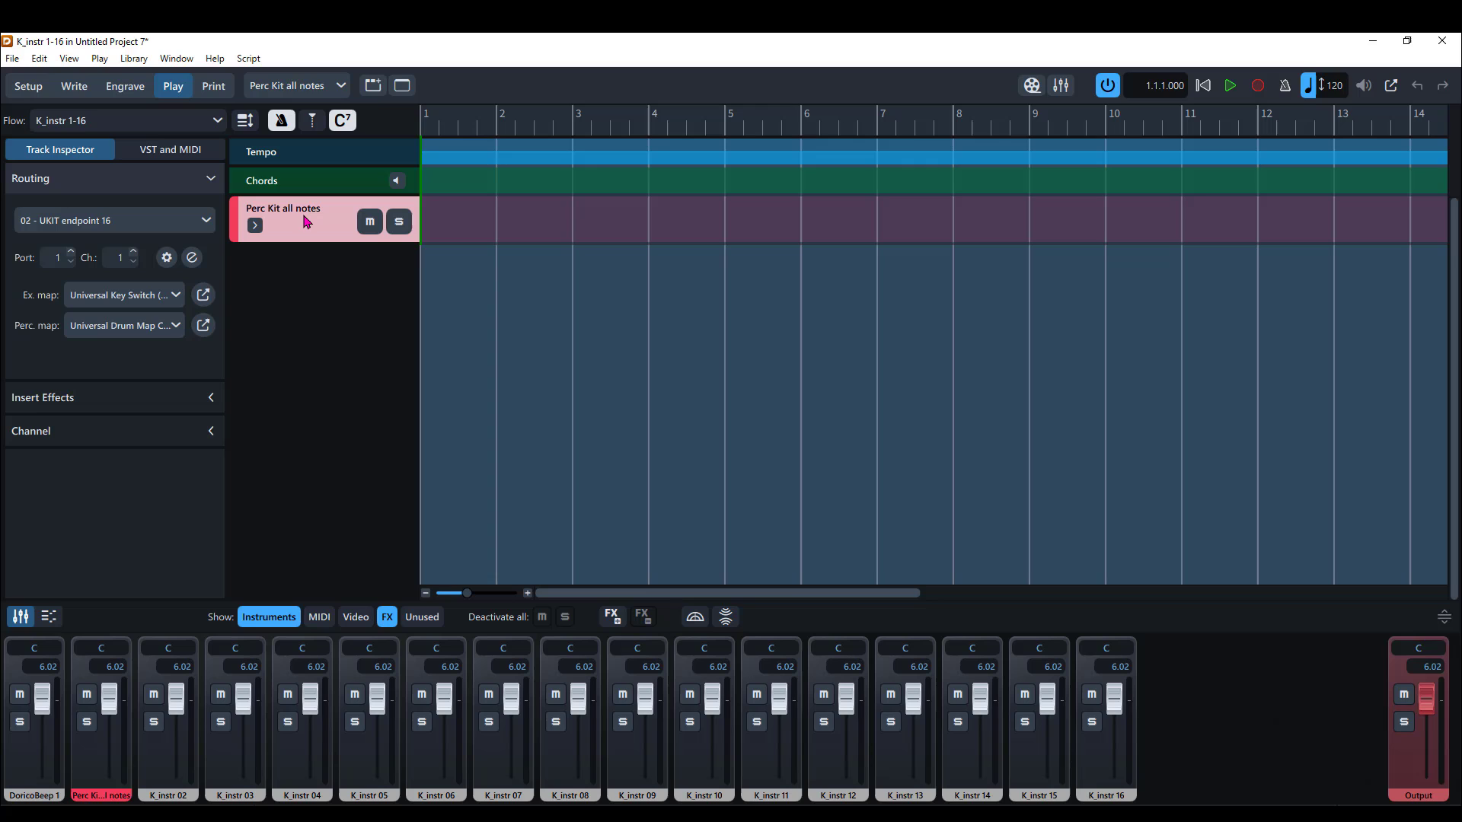
pyautogui.click(305, 85)
pyautogui.click(308, 111)
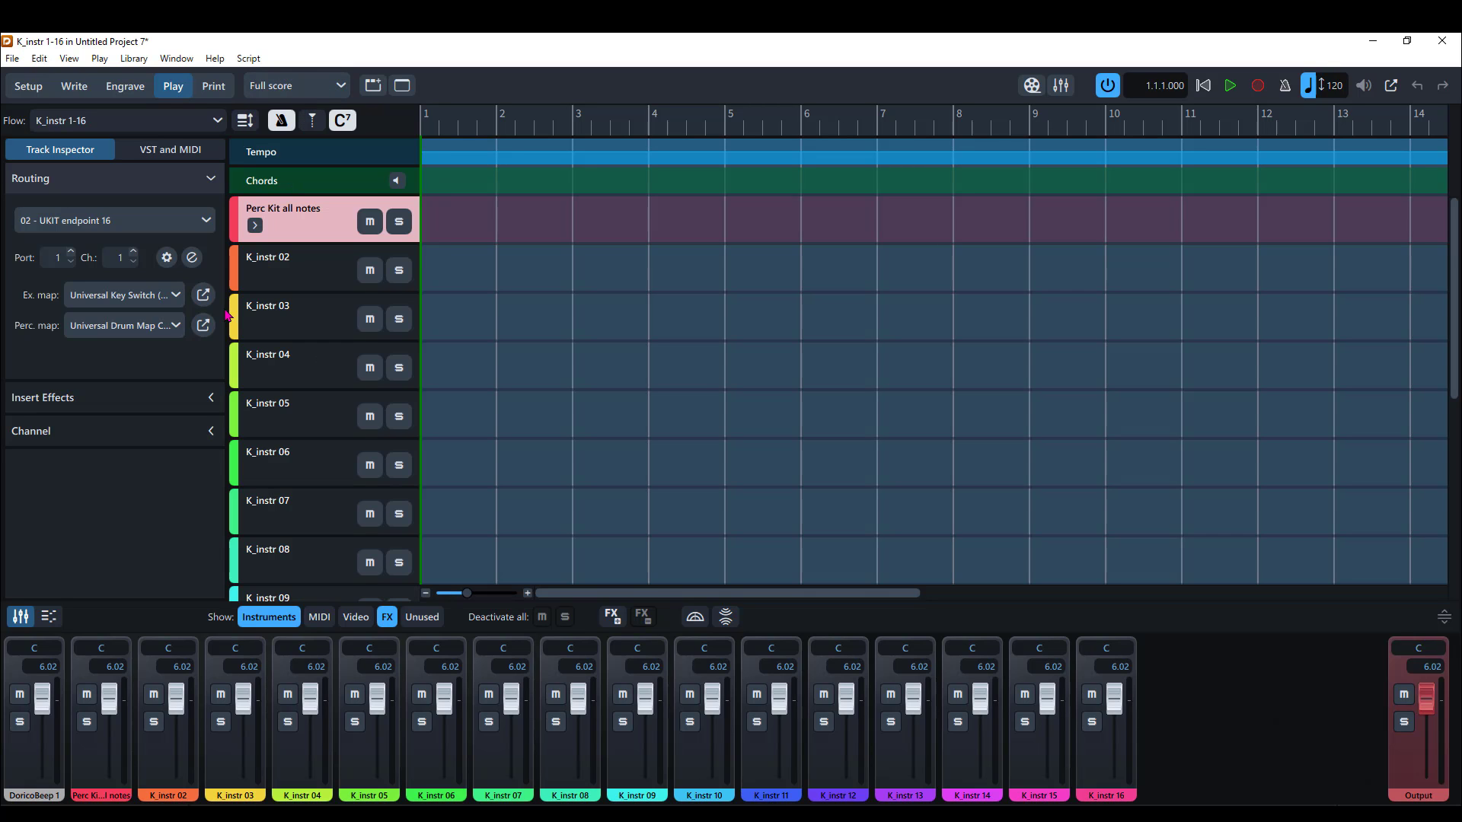
# Open the Kontakt 7 instrument of UKIT endpoint 16 and inspect its multi rack, including the instrument bank on channel 16.
pyautogui.click(166, 152)
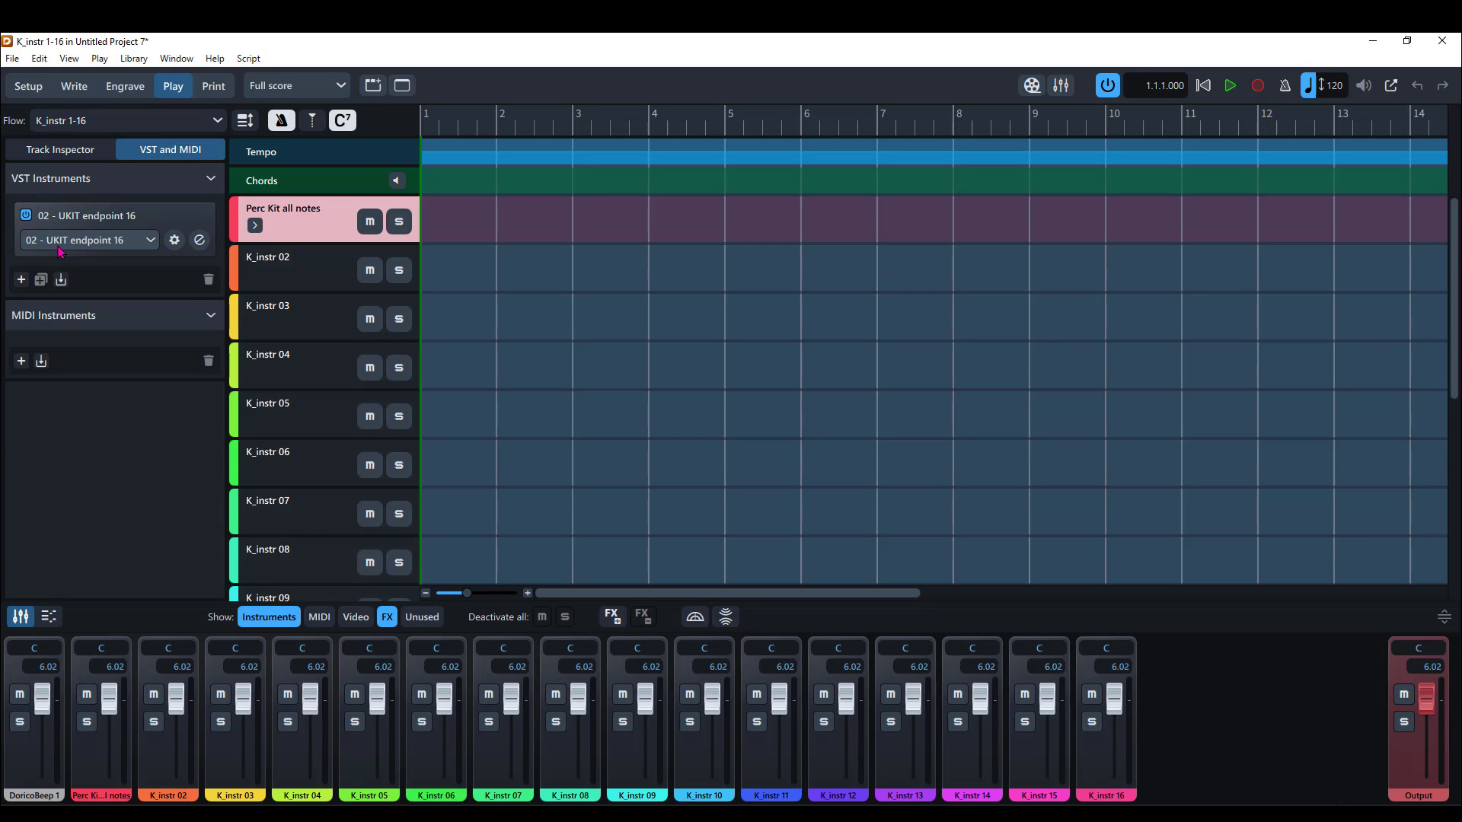
pyautogui.click(200, 240)
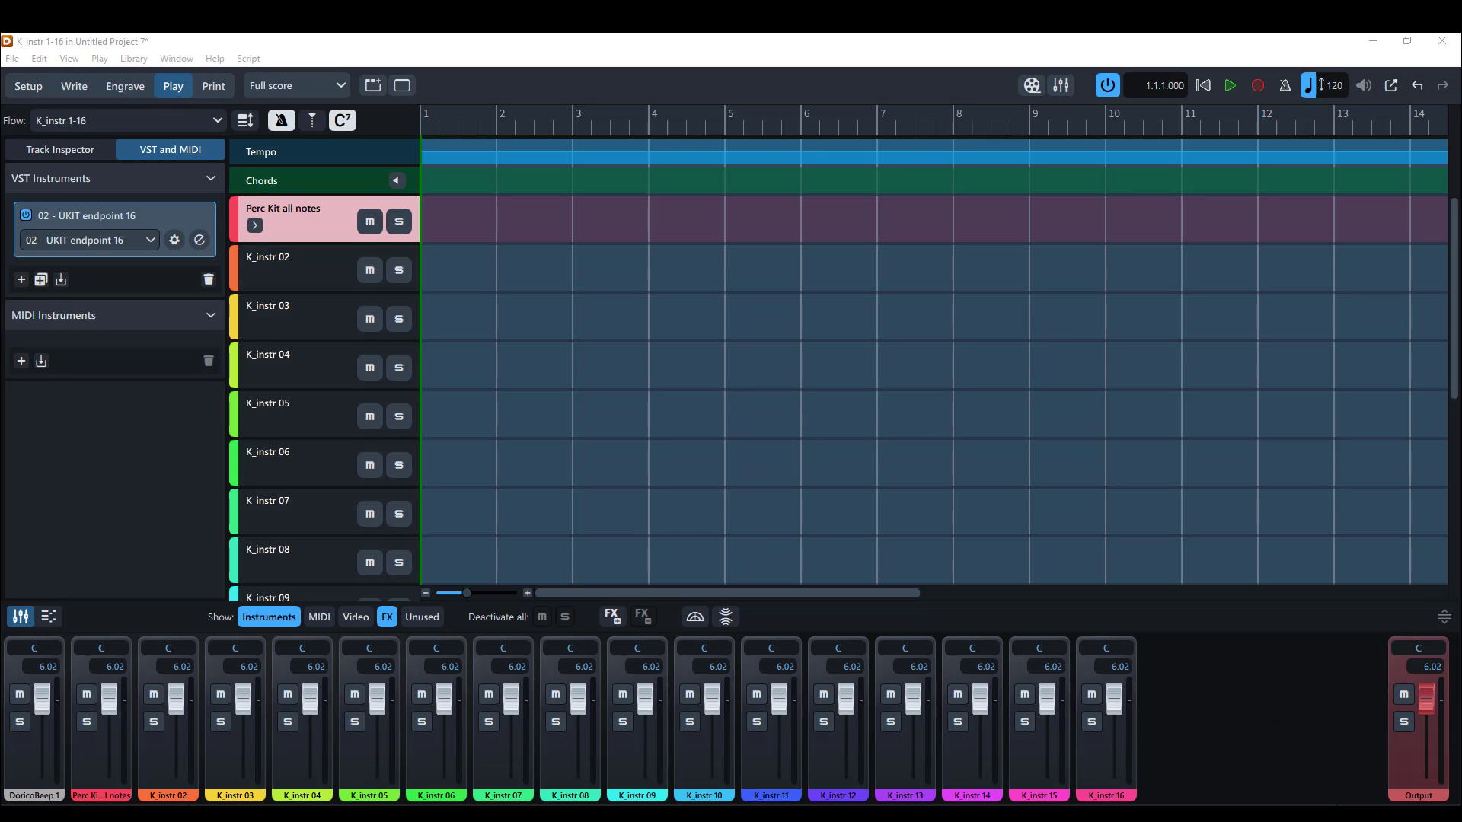
pyautogui.moveTo(0, 107); pyautogui.dragTo(581, 46)
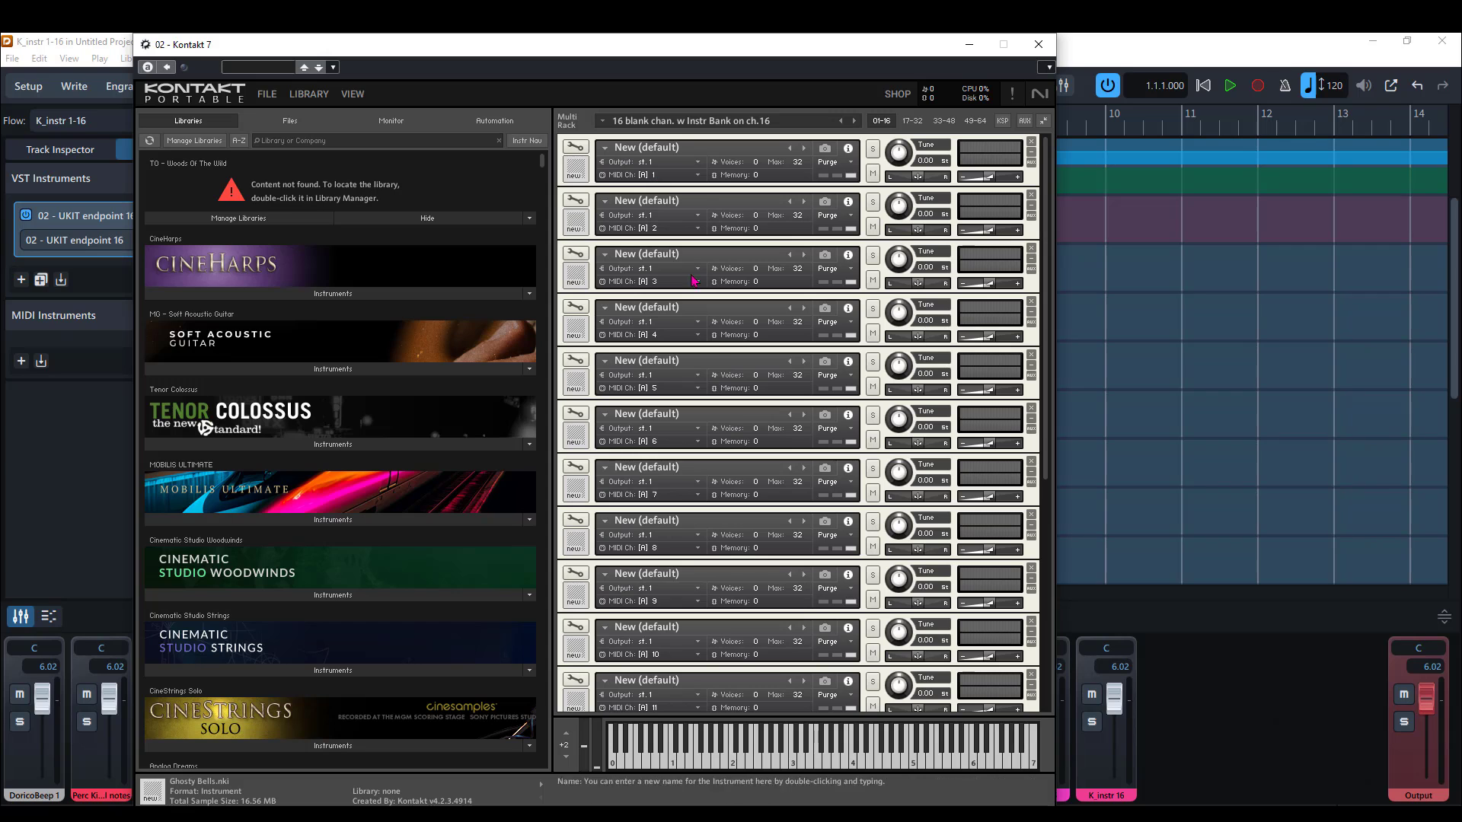
pyautogui.scroll(-3, 754, 482)
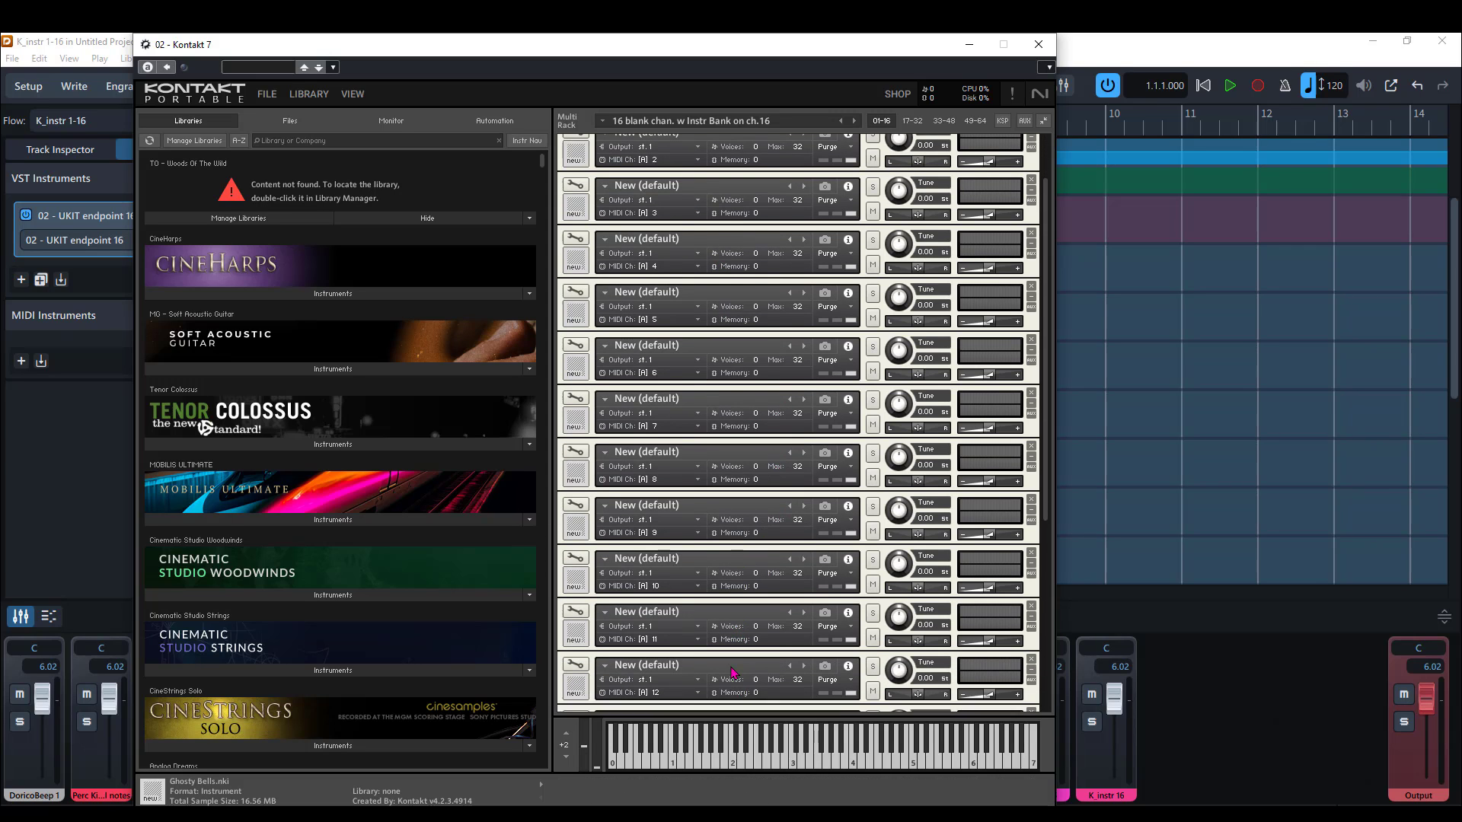
pyautogui.scroll(-3, 734, 672)
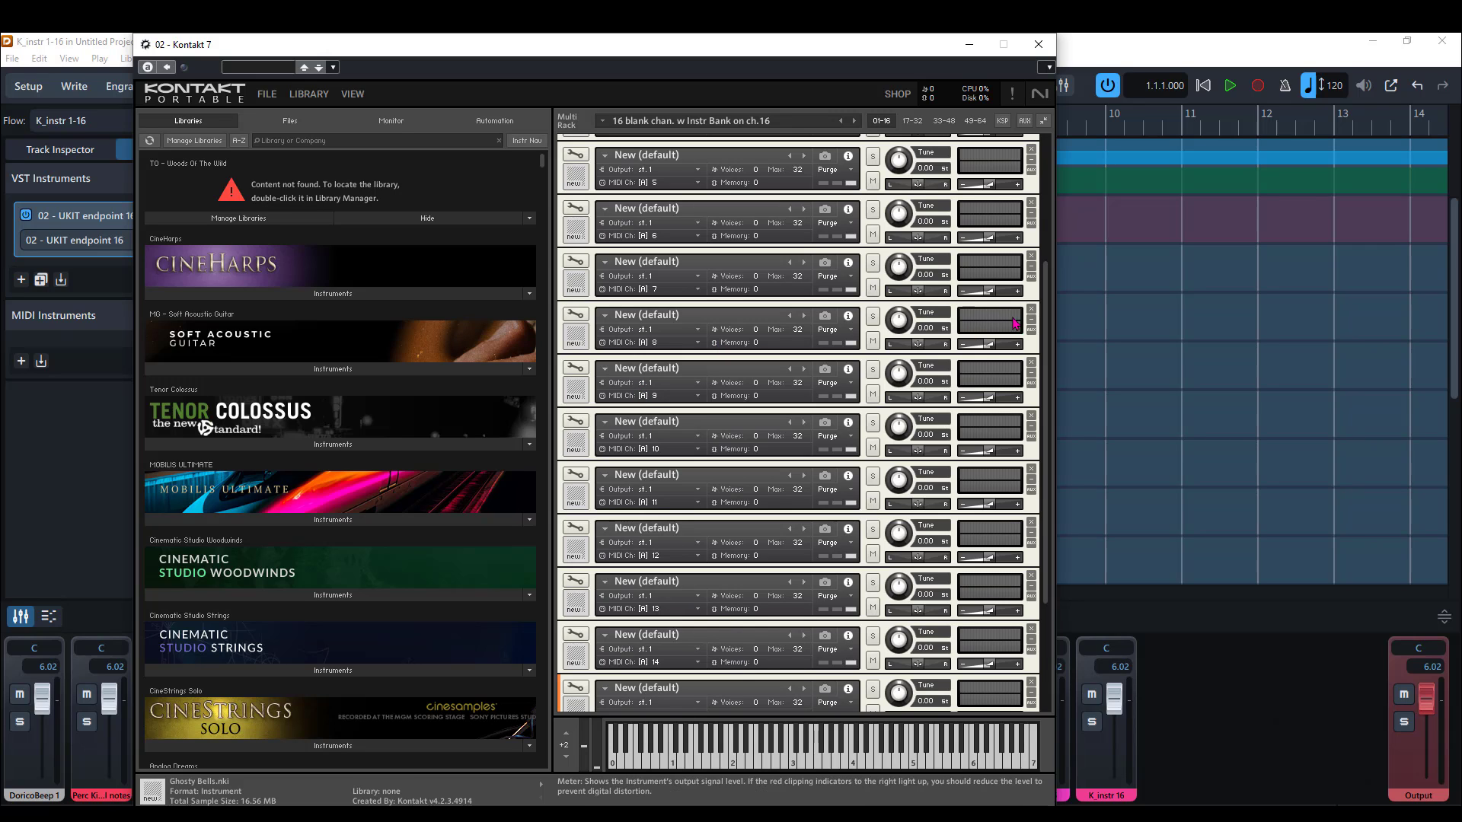
pyautogui.moveTo(1046, 317); pyautogui.dragTo(1071, 445)
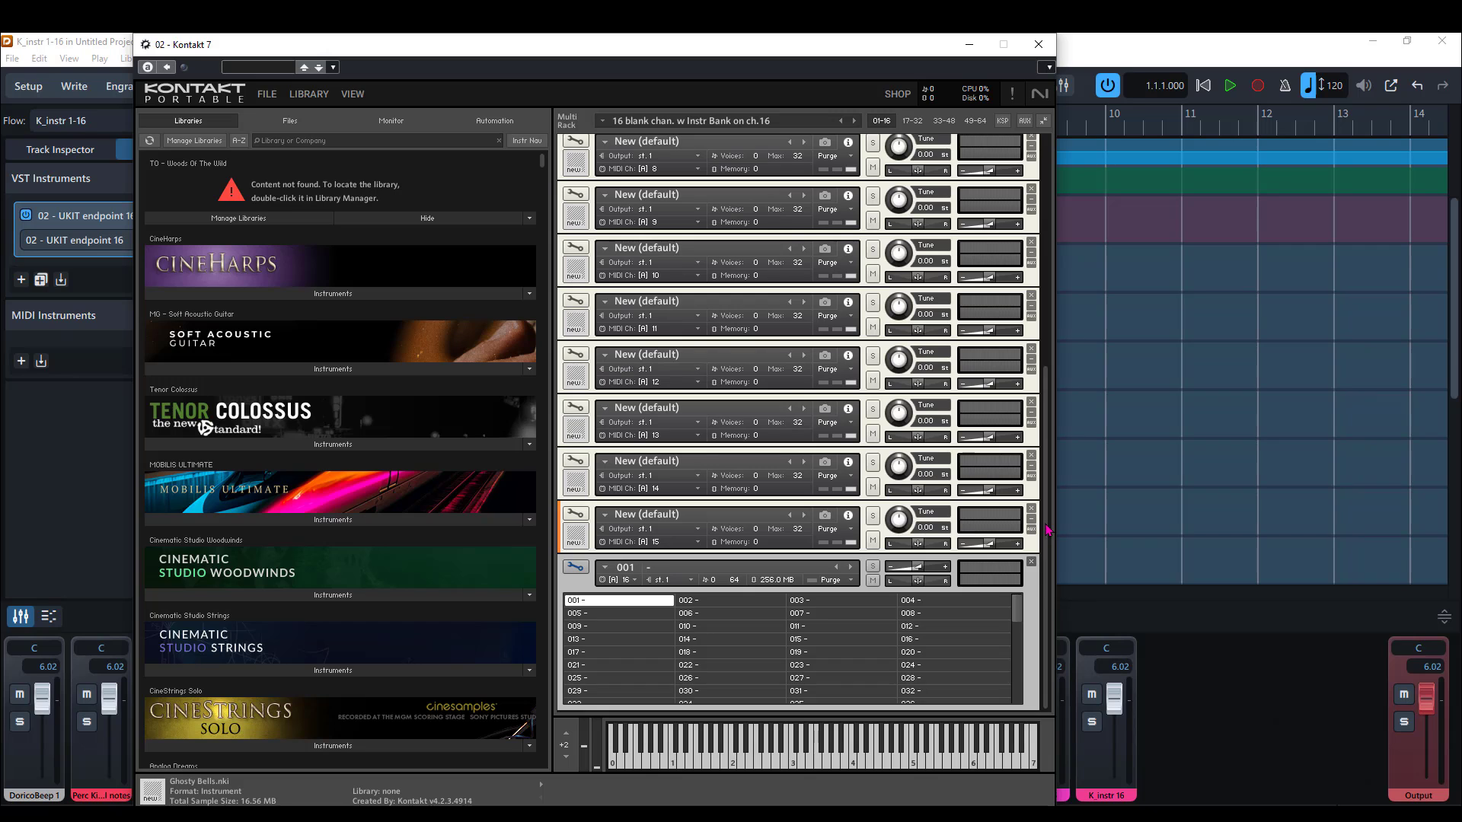
pyautogui.scroll(5, 989, 304)
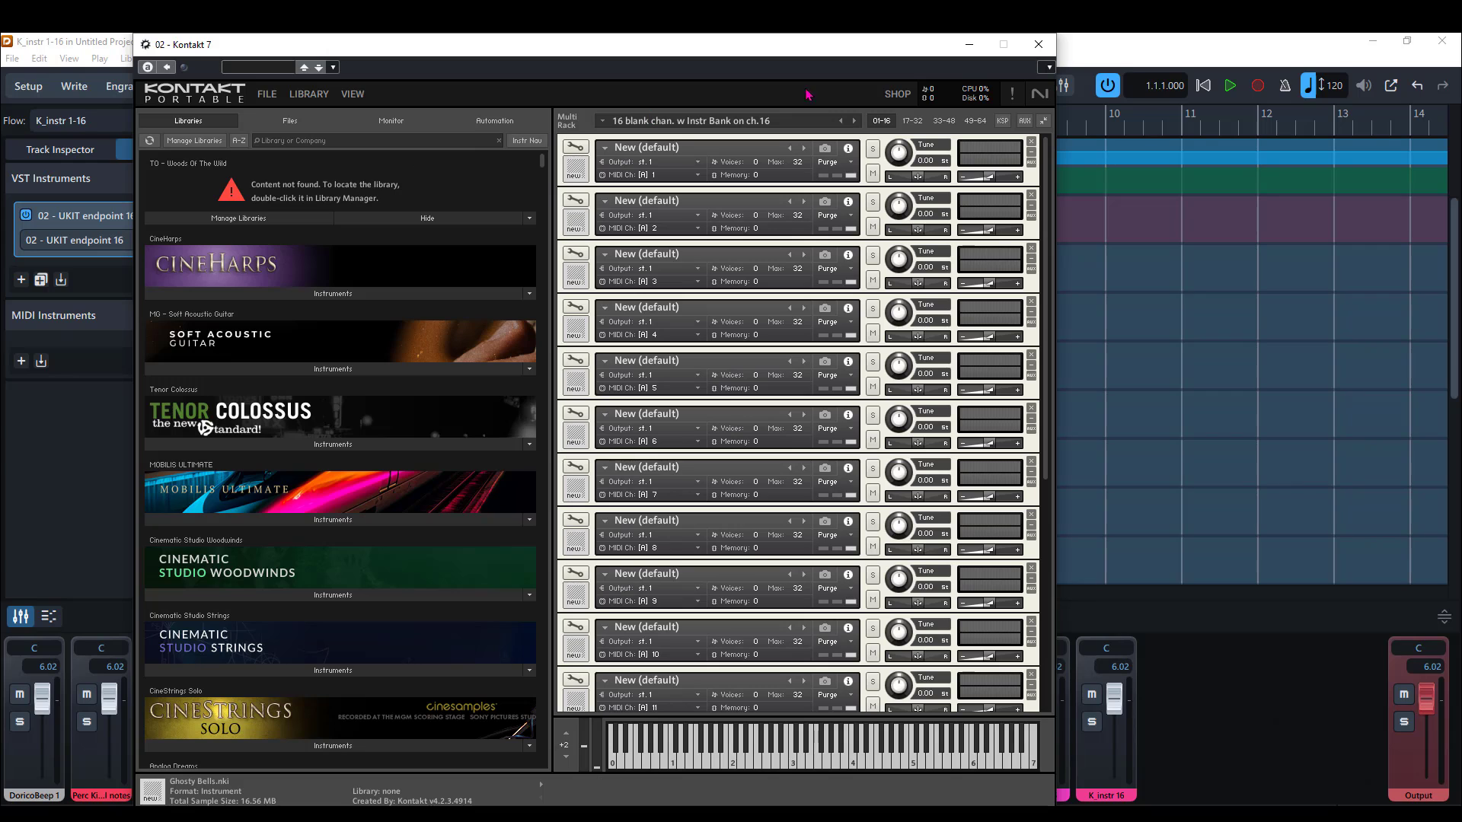
pyautogui.moveTo(924, 50); pyautogui.dragTo(898, 54)
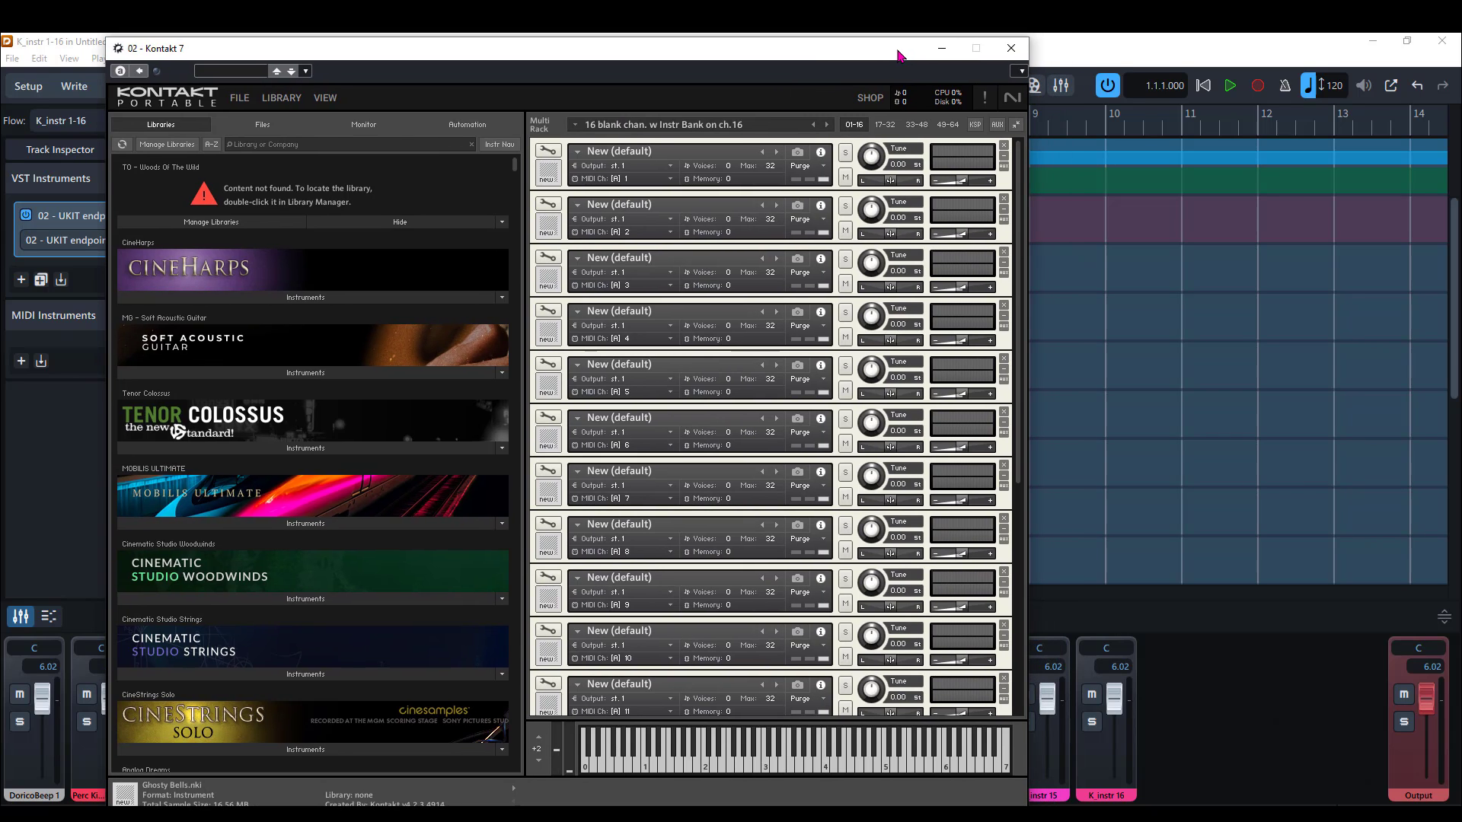
pyautogui.click(1014, 49)
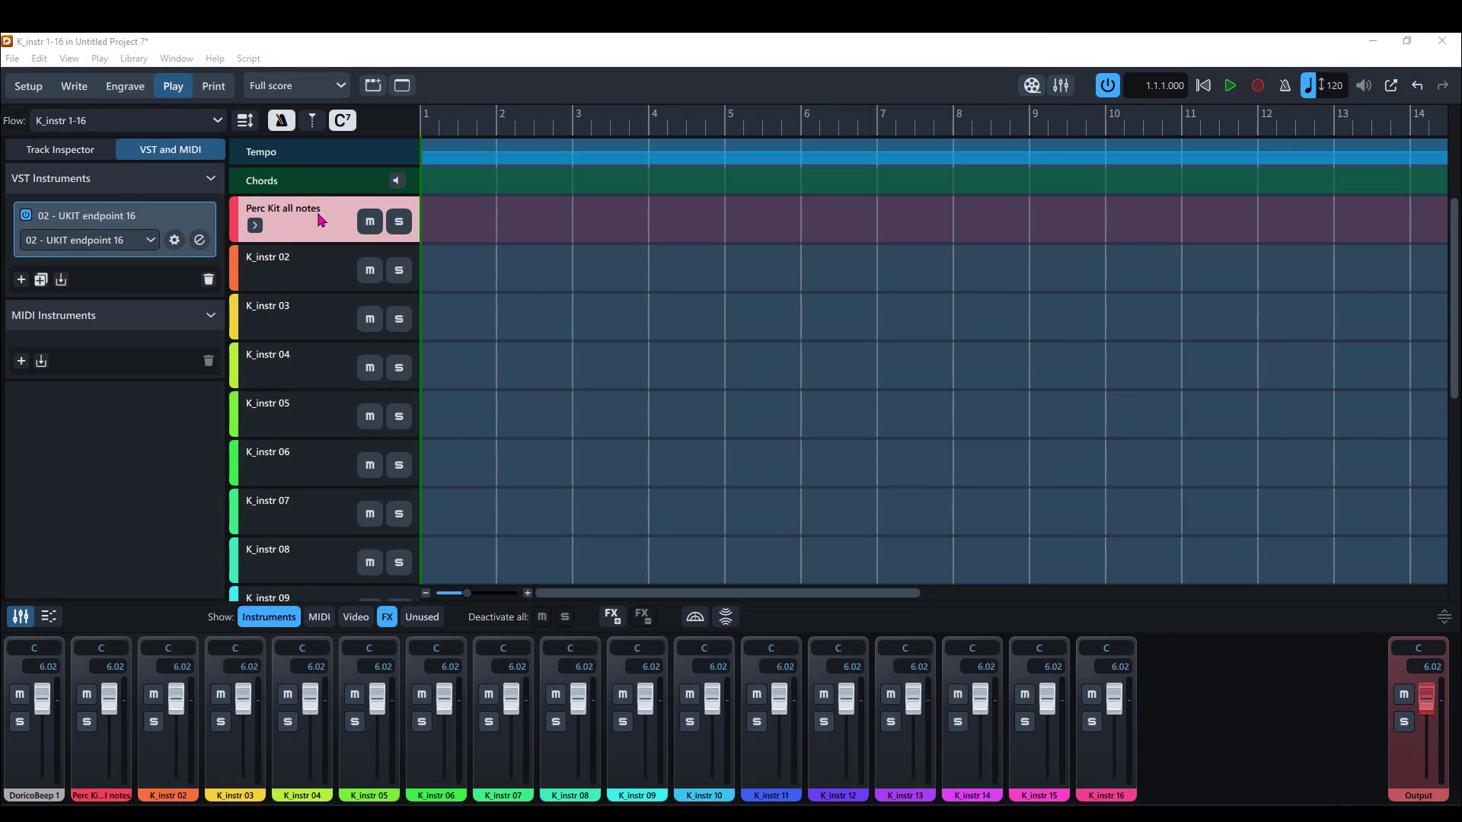
# Review the available expression maps for the Perc Kit all notes track and the routing of the K_instr 07 track.
pyautogui.click(62, 156)
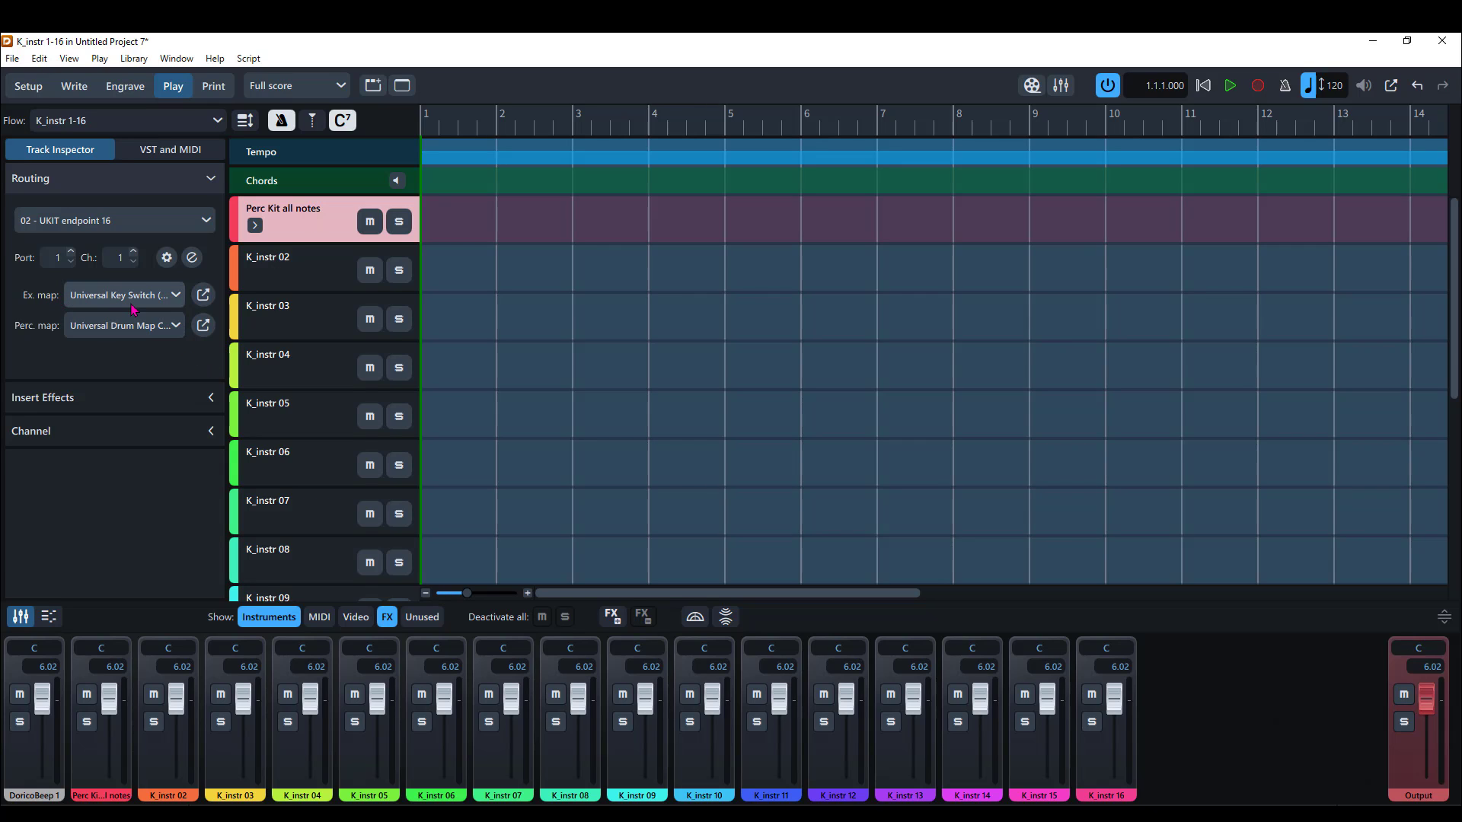
pyautogui.click(179, 300)
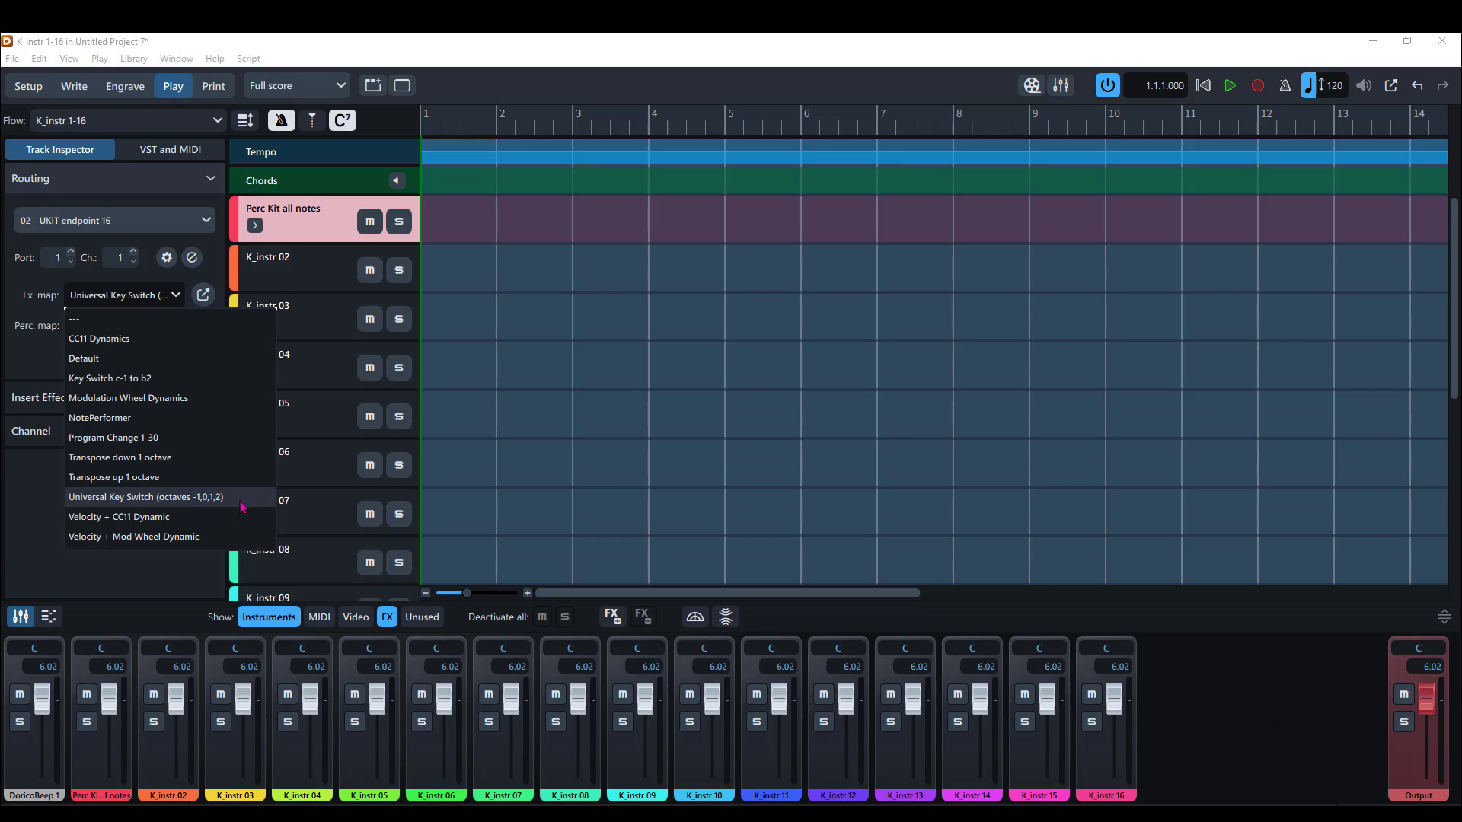
pyautogui.click(293, 508)
pyautogui.click(295, 507)
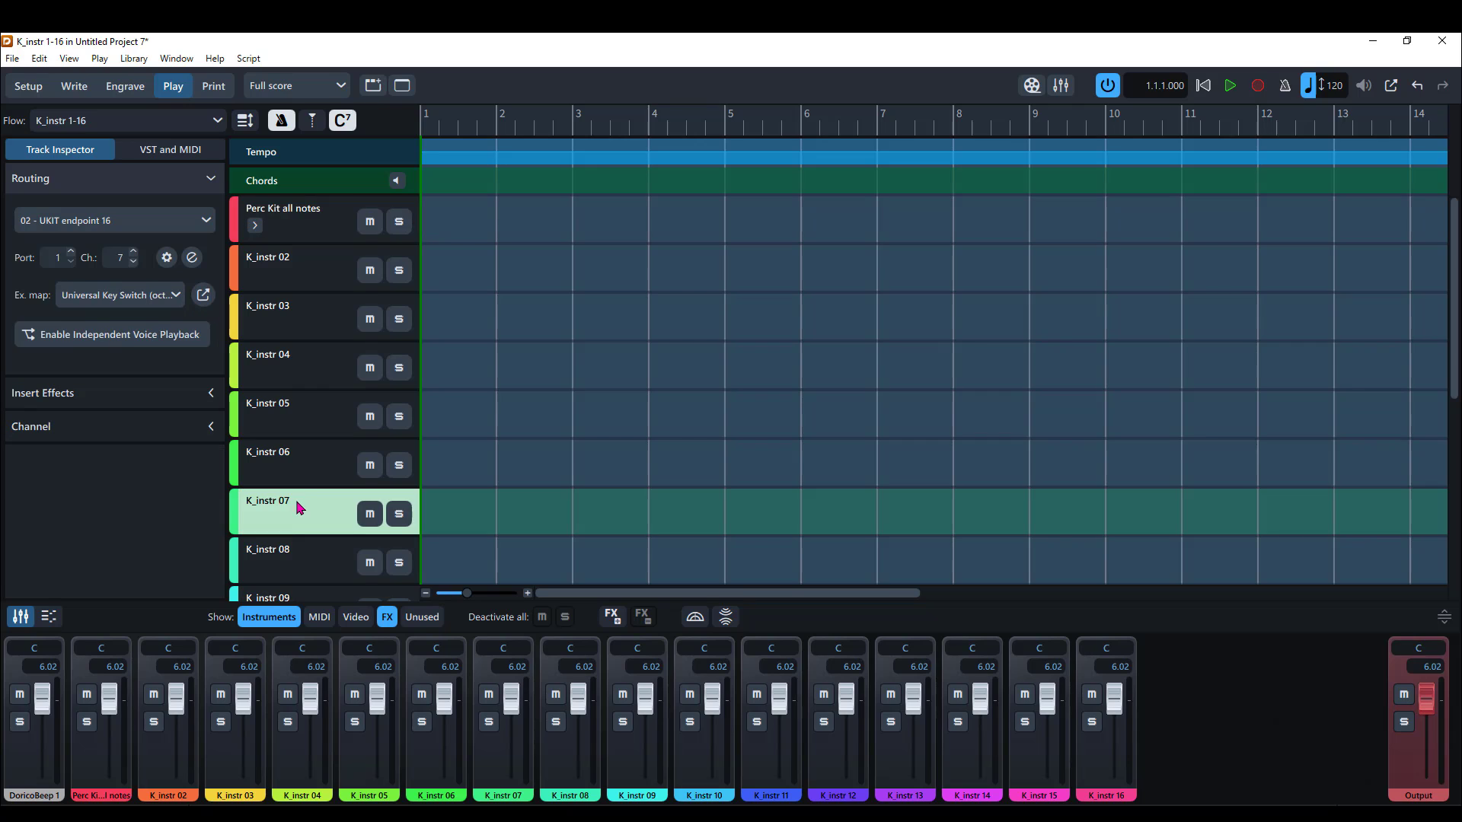
# Open the percussion map of the Perc Kit all notes track, examine its drum kit note map, and close it without changes.
pyautogui.click(297, 222)
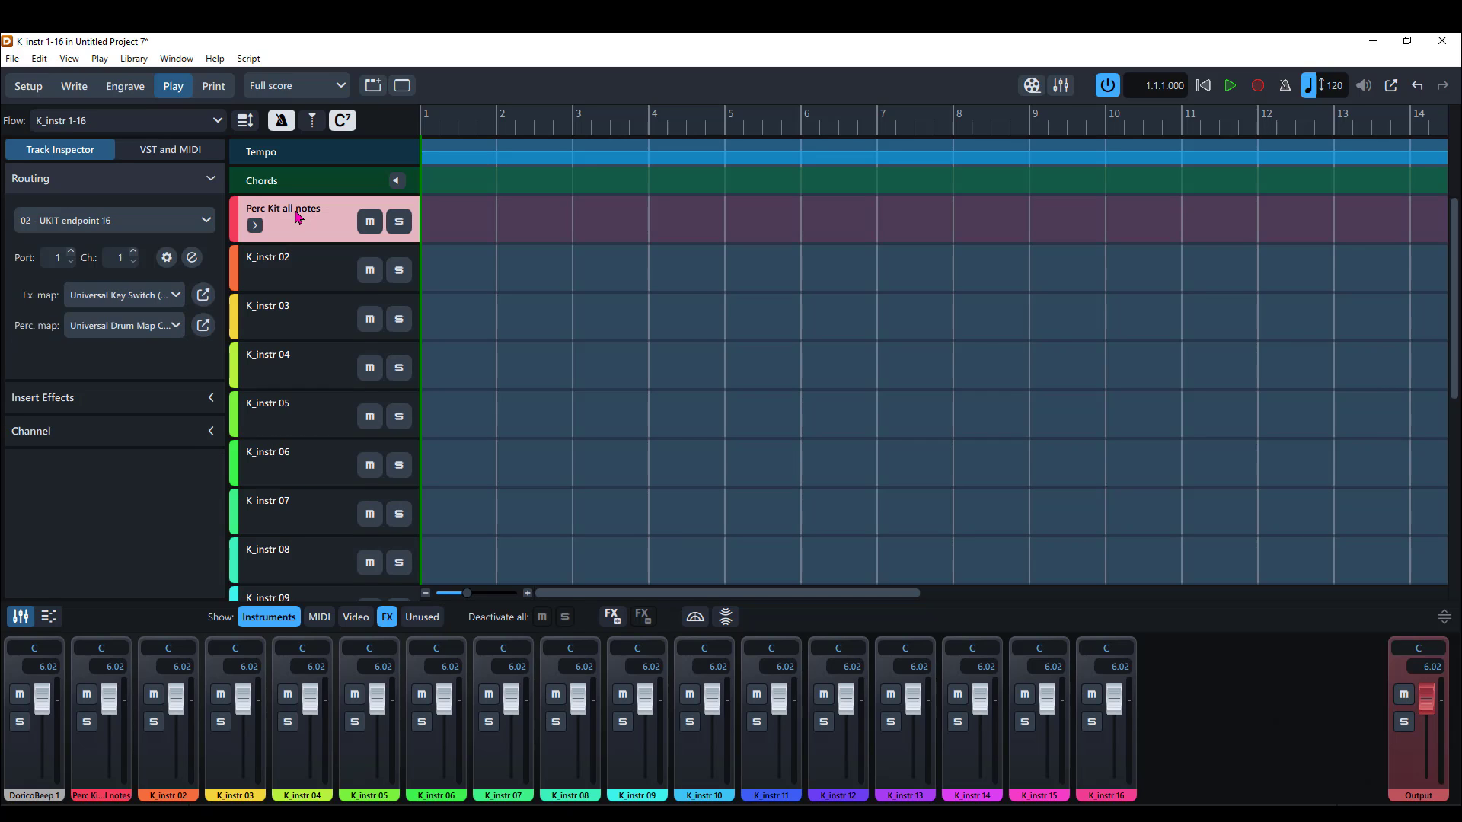
pyautogui.click(203, 325)
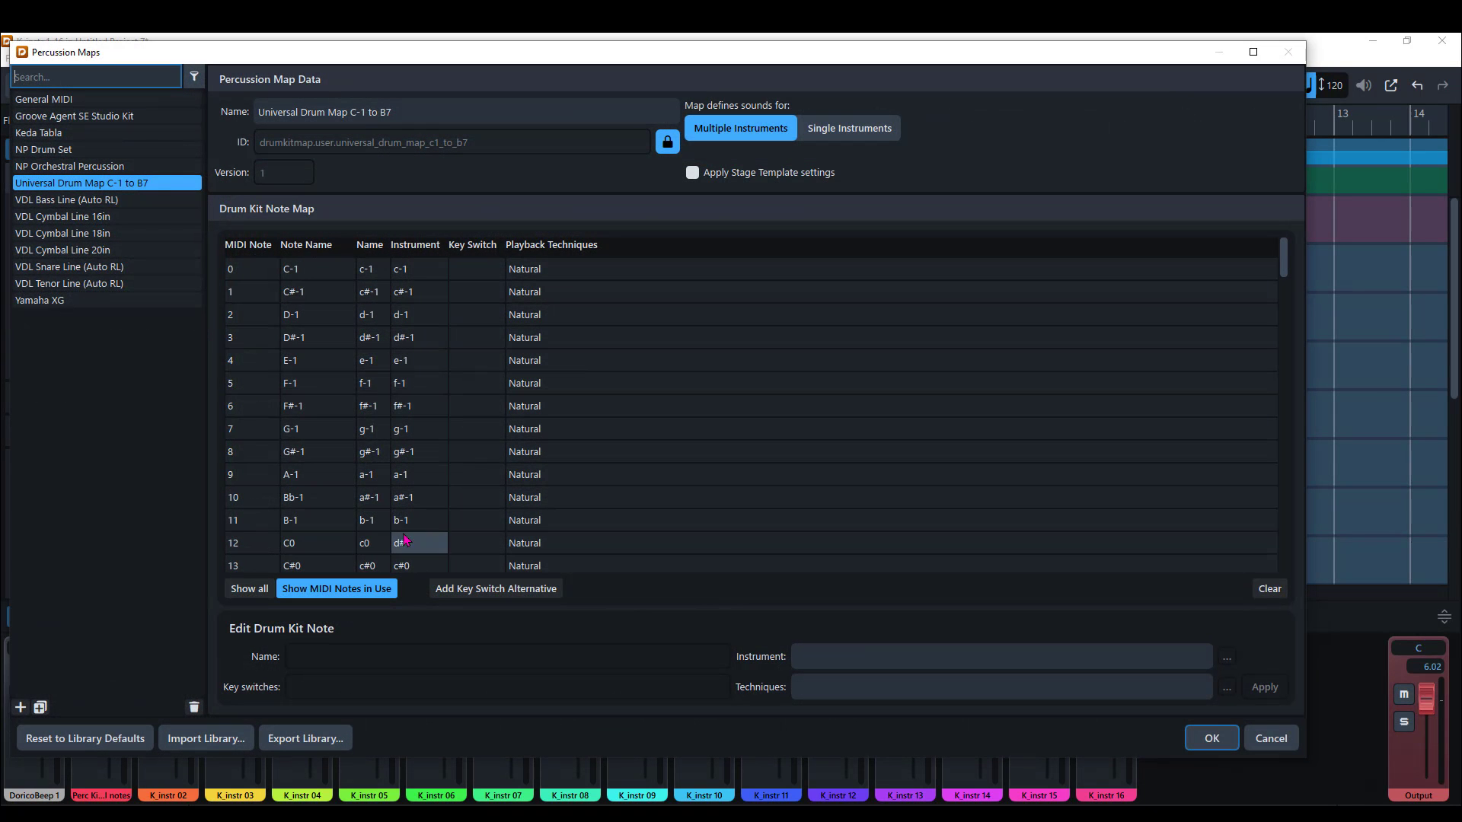
pyautogui.scroll(-5, 480, 525)
pyautogui.scroll(5, 489, 537)
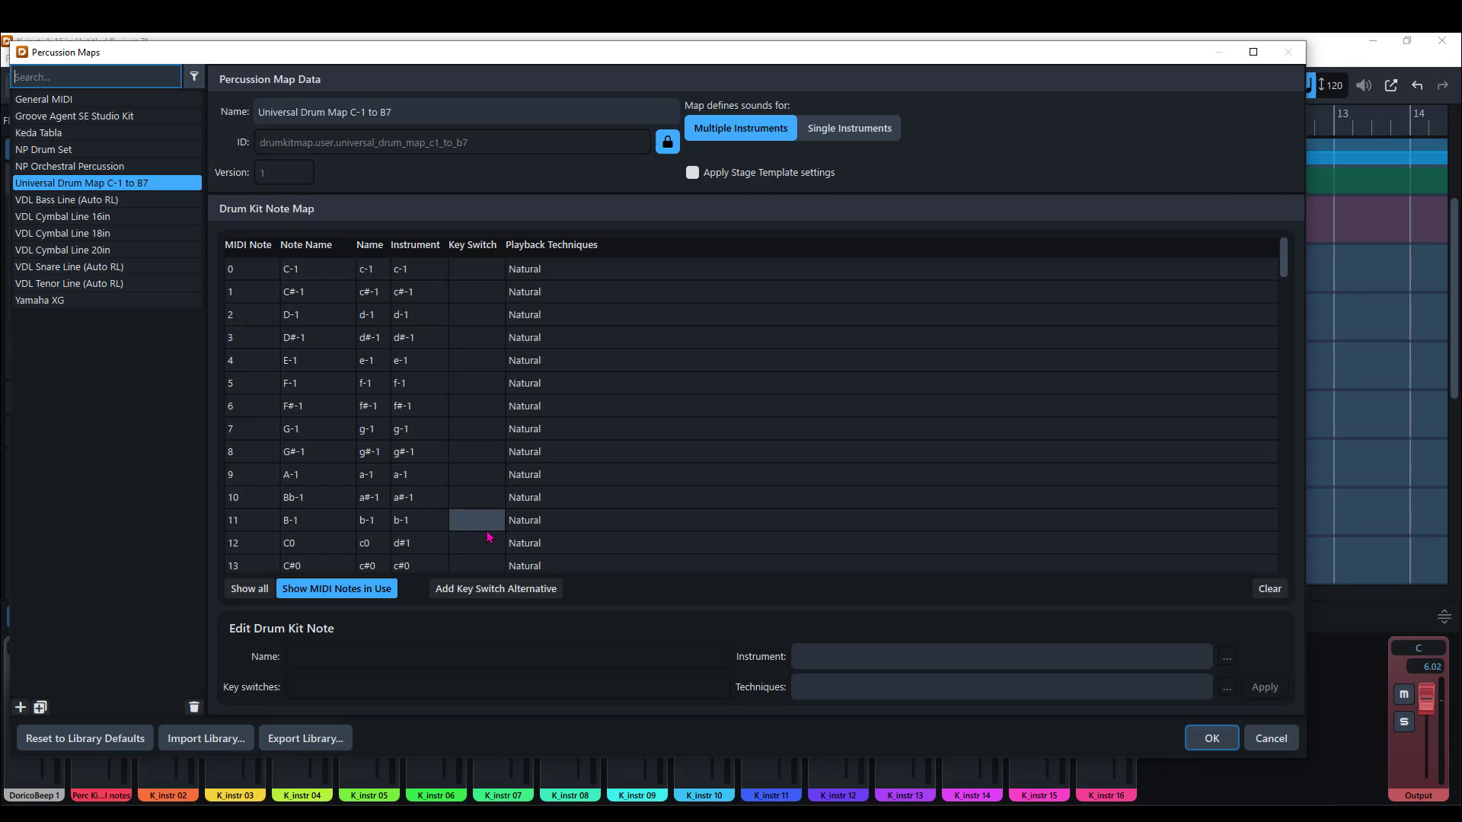
pyautogui.click(1262, 737)
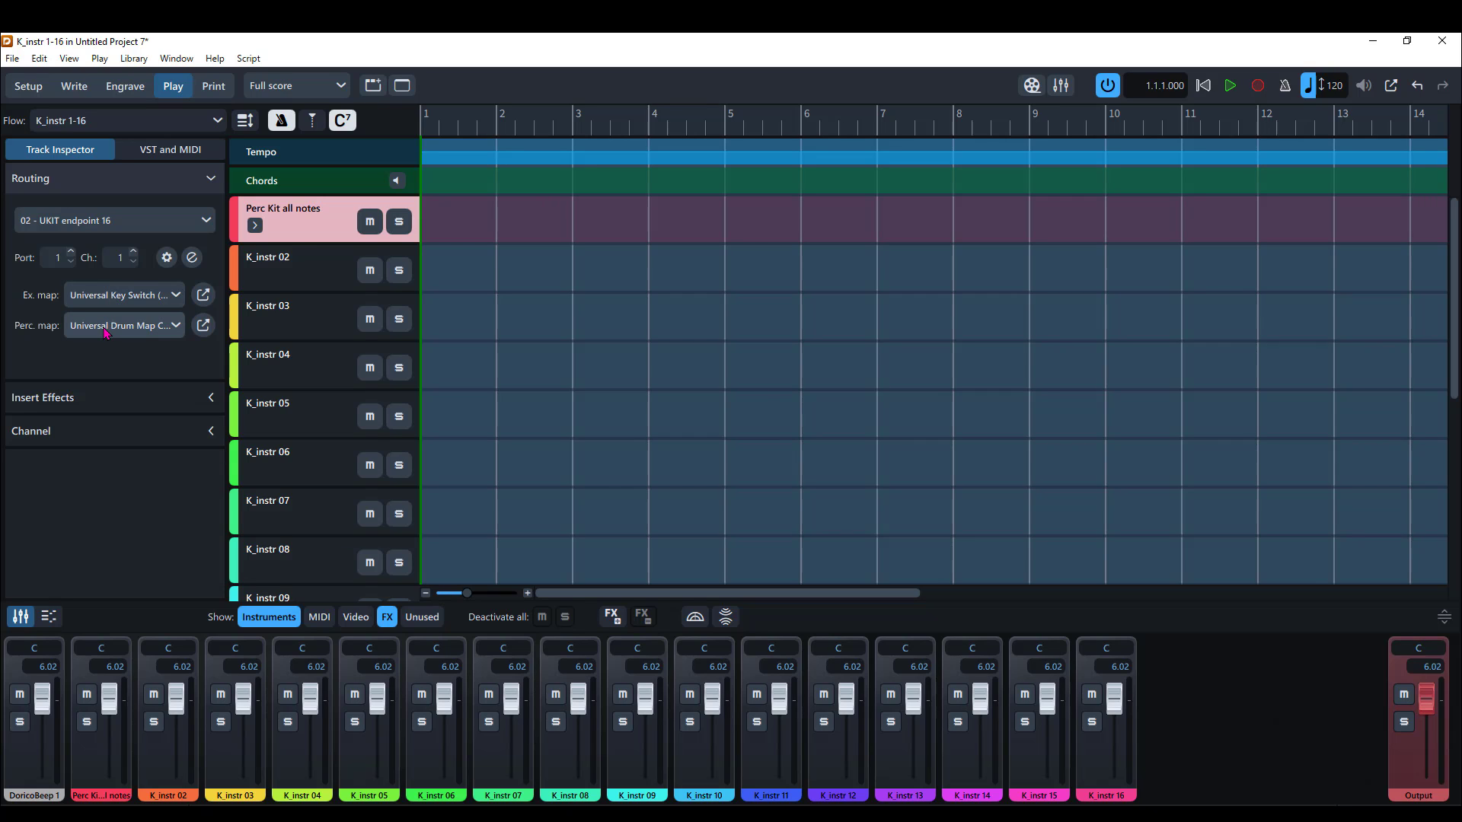
# Review the routing channels and expression maps of the K_instr 02, 14, 15 and 16 tracks.
pyautogui.click(277, 274)
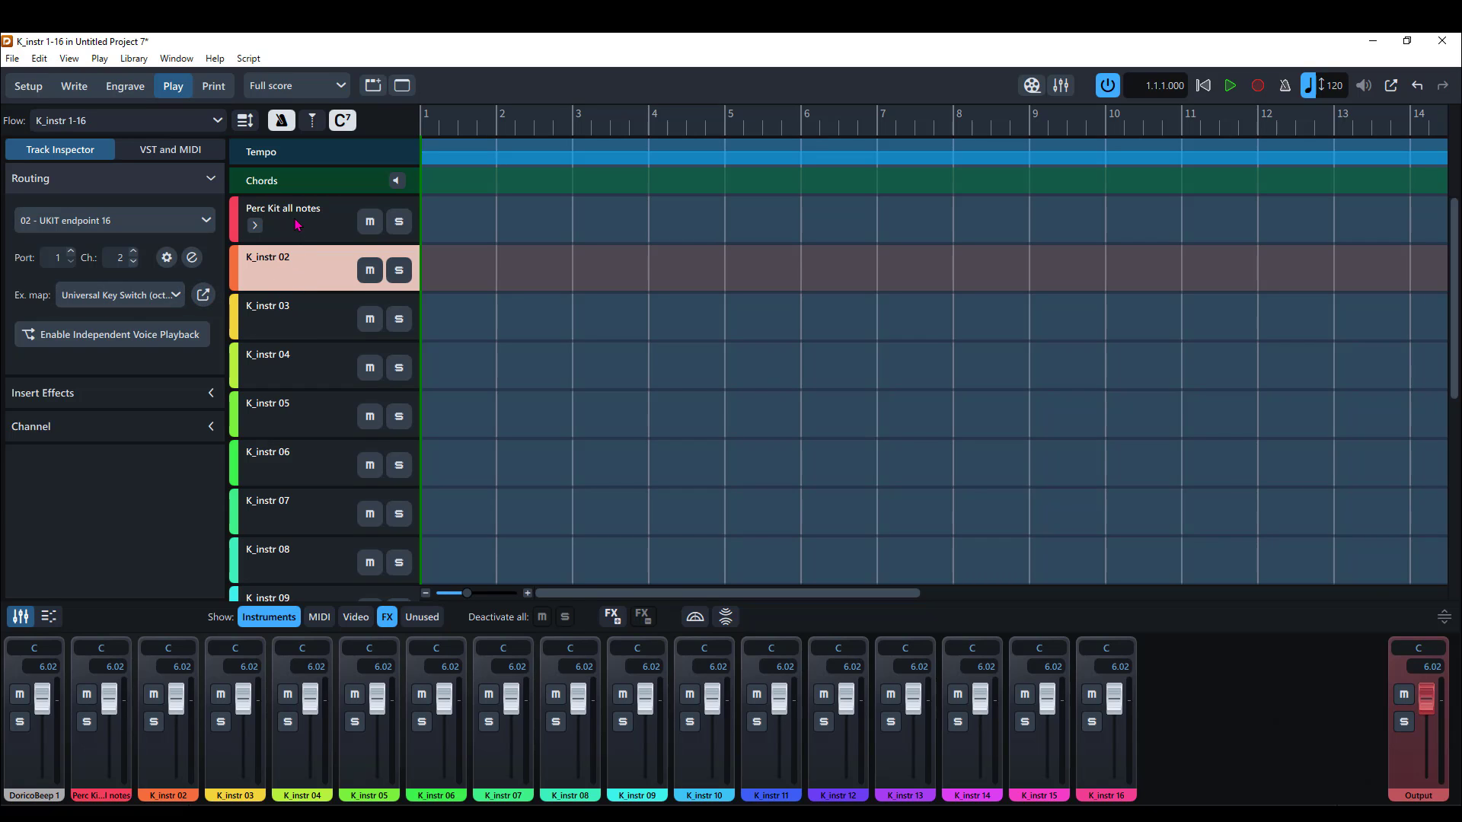
pyautogui.scroll(-5, 335, 526)
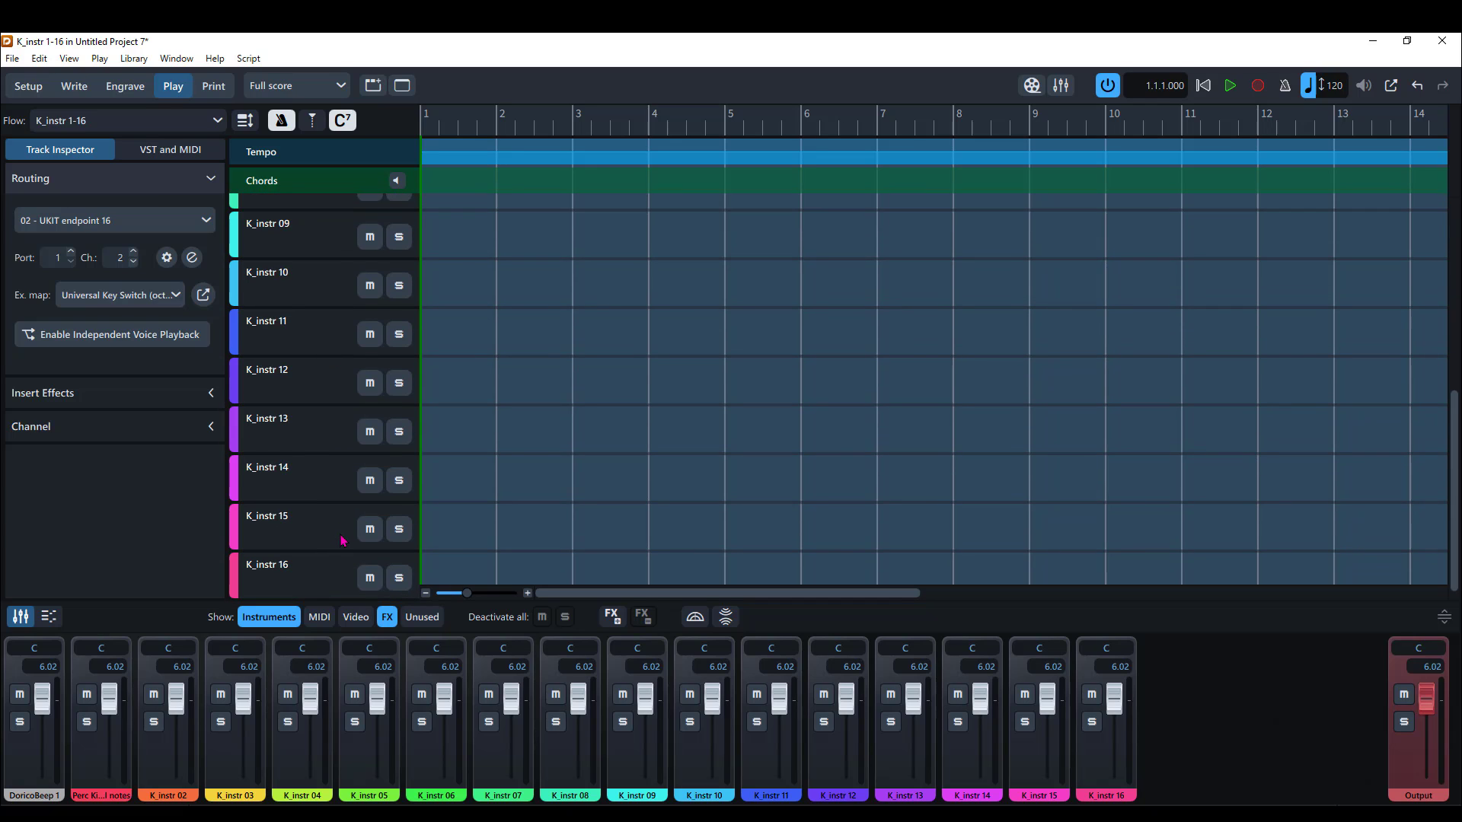
pyautogui.click(296, 566)
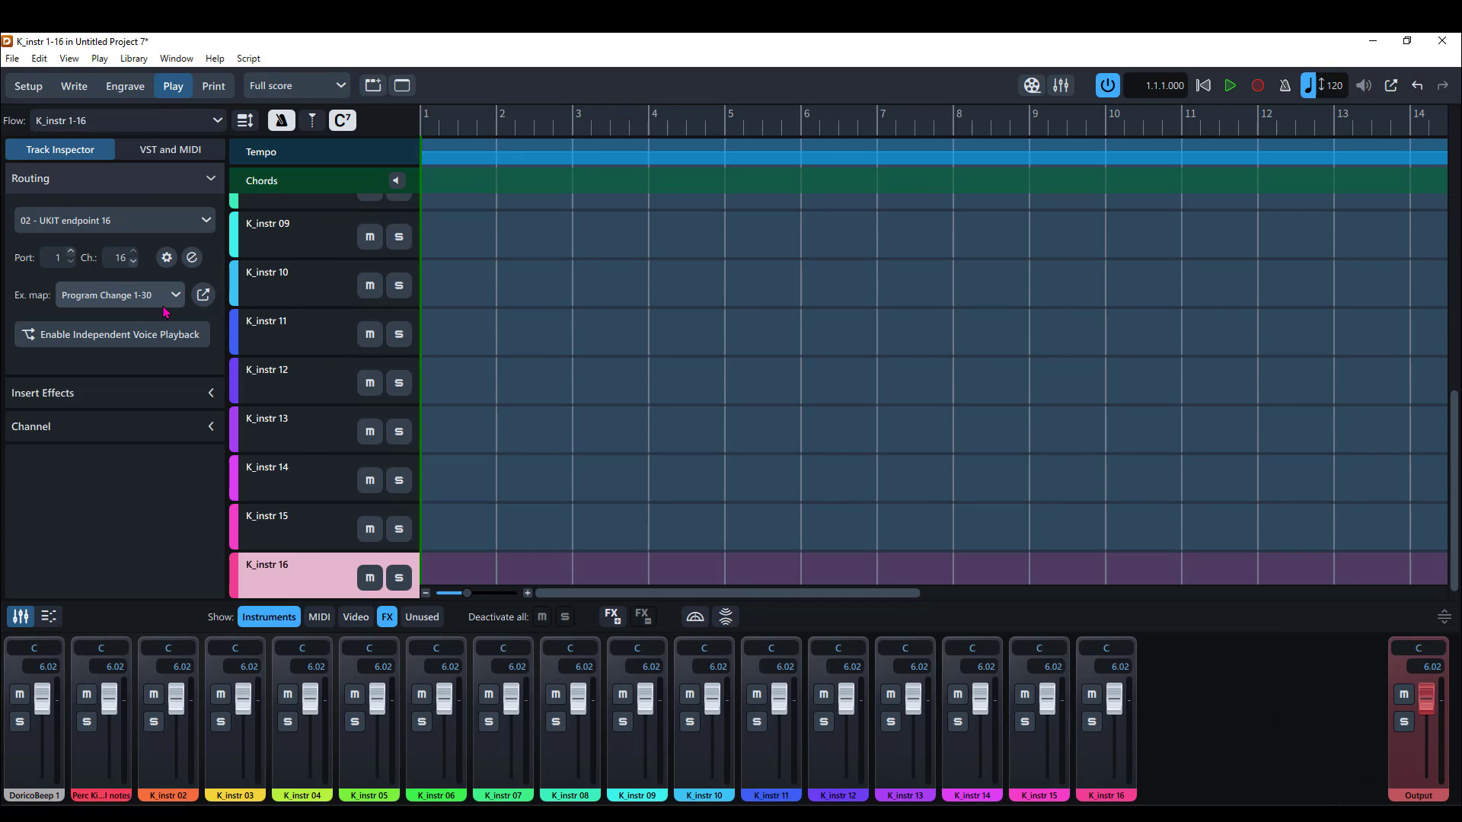
pyautogui.click(311, 520)
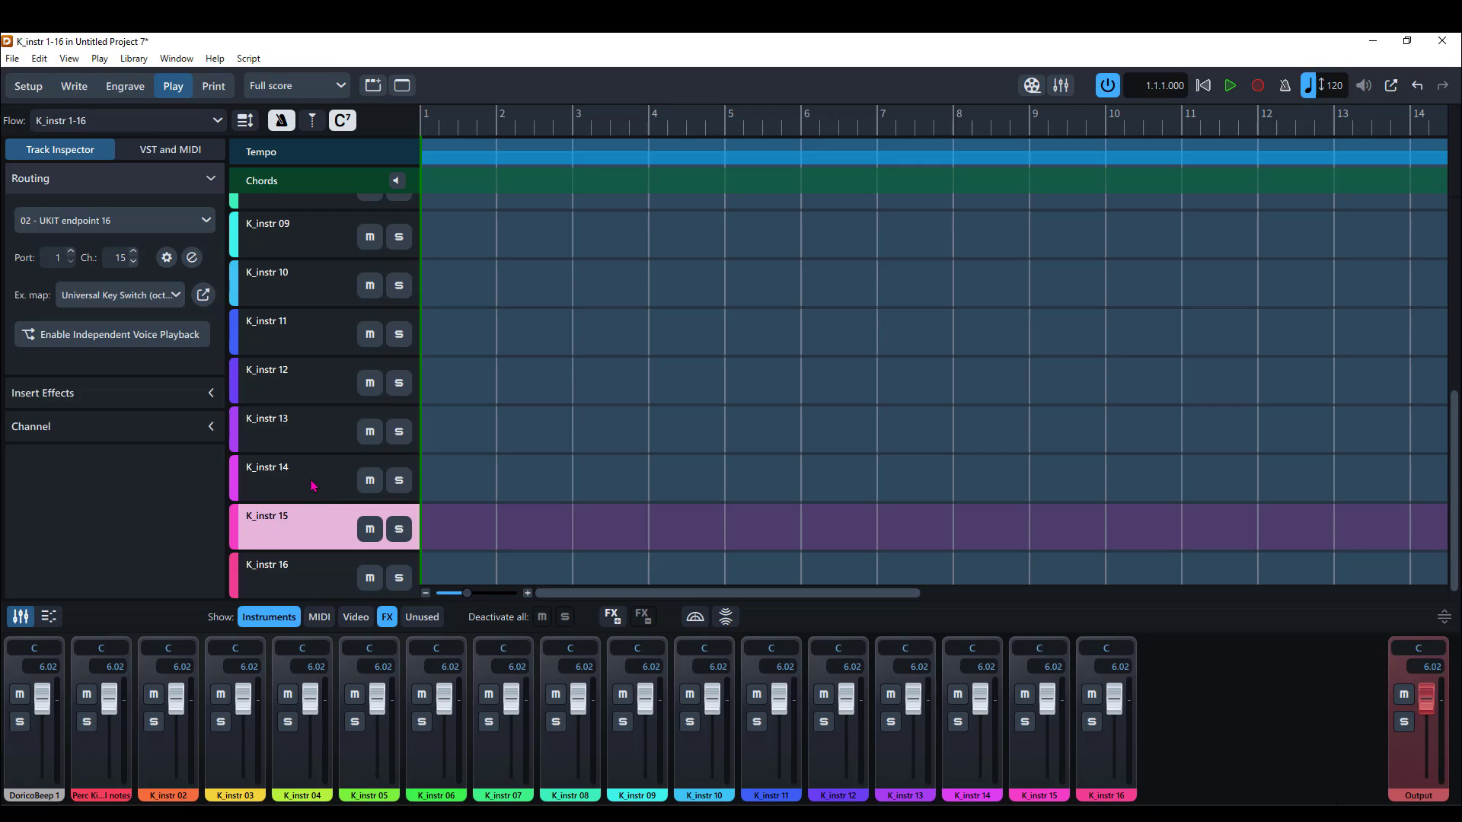
pyautogui.click(312, 479)
pyautogui.scroll(5, 308, 476)
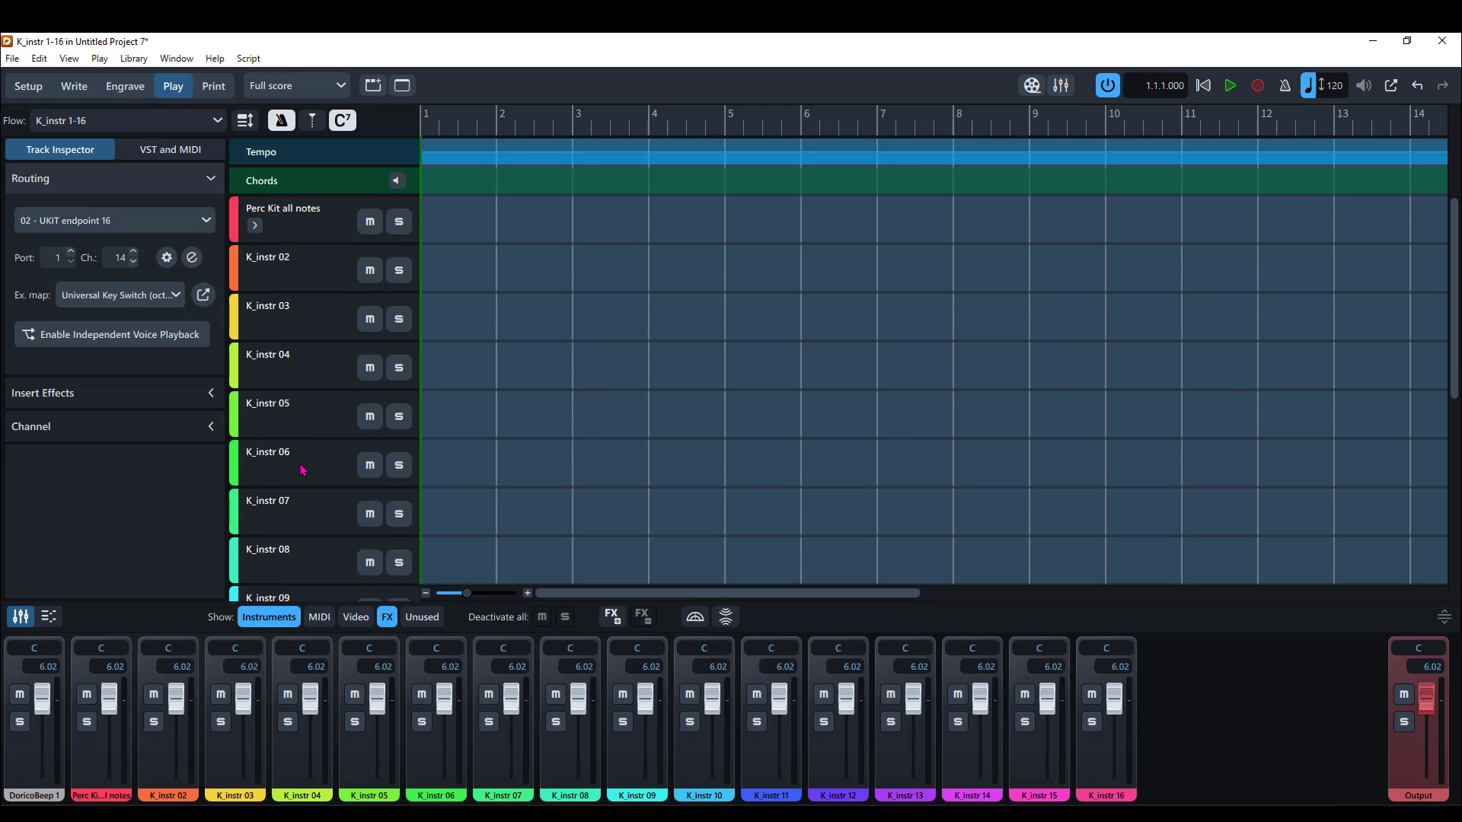
pyautogui.click(271, 280)
pyautogui.scroll(-5, 294, 417)
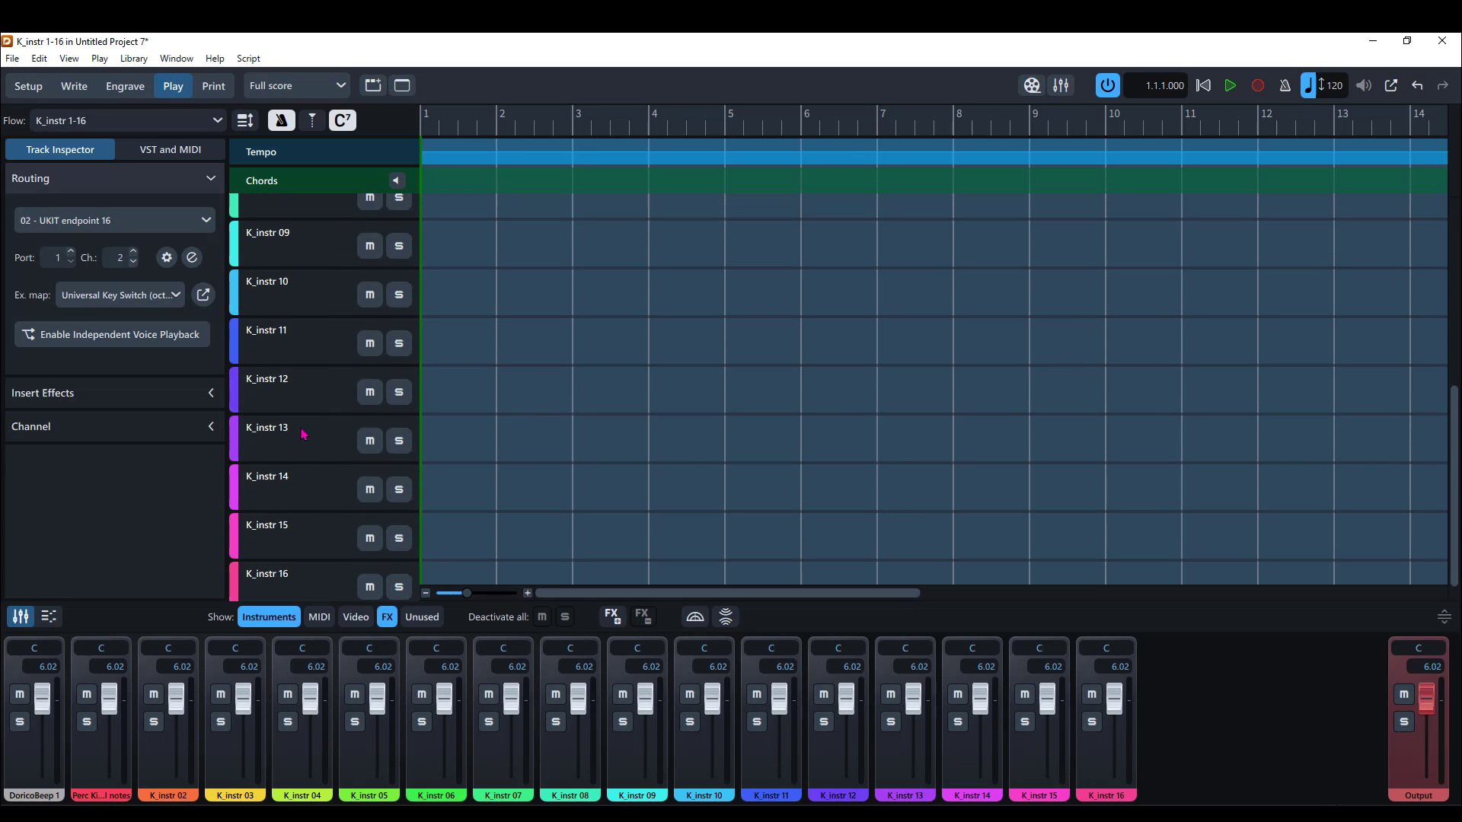
pyautogui.click(301, 527)
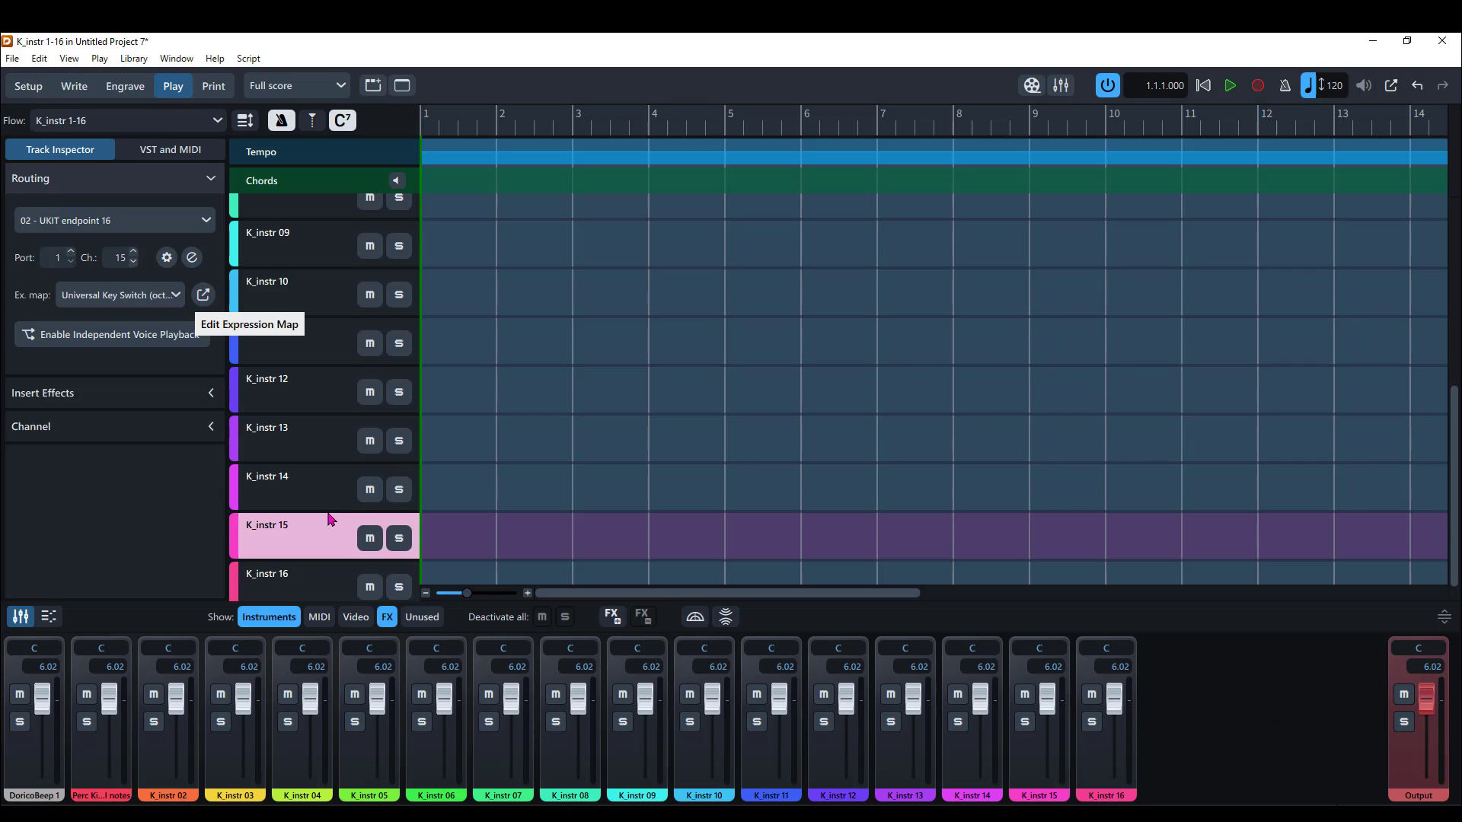
pyautogui.click(320, 486)
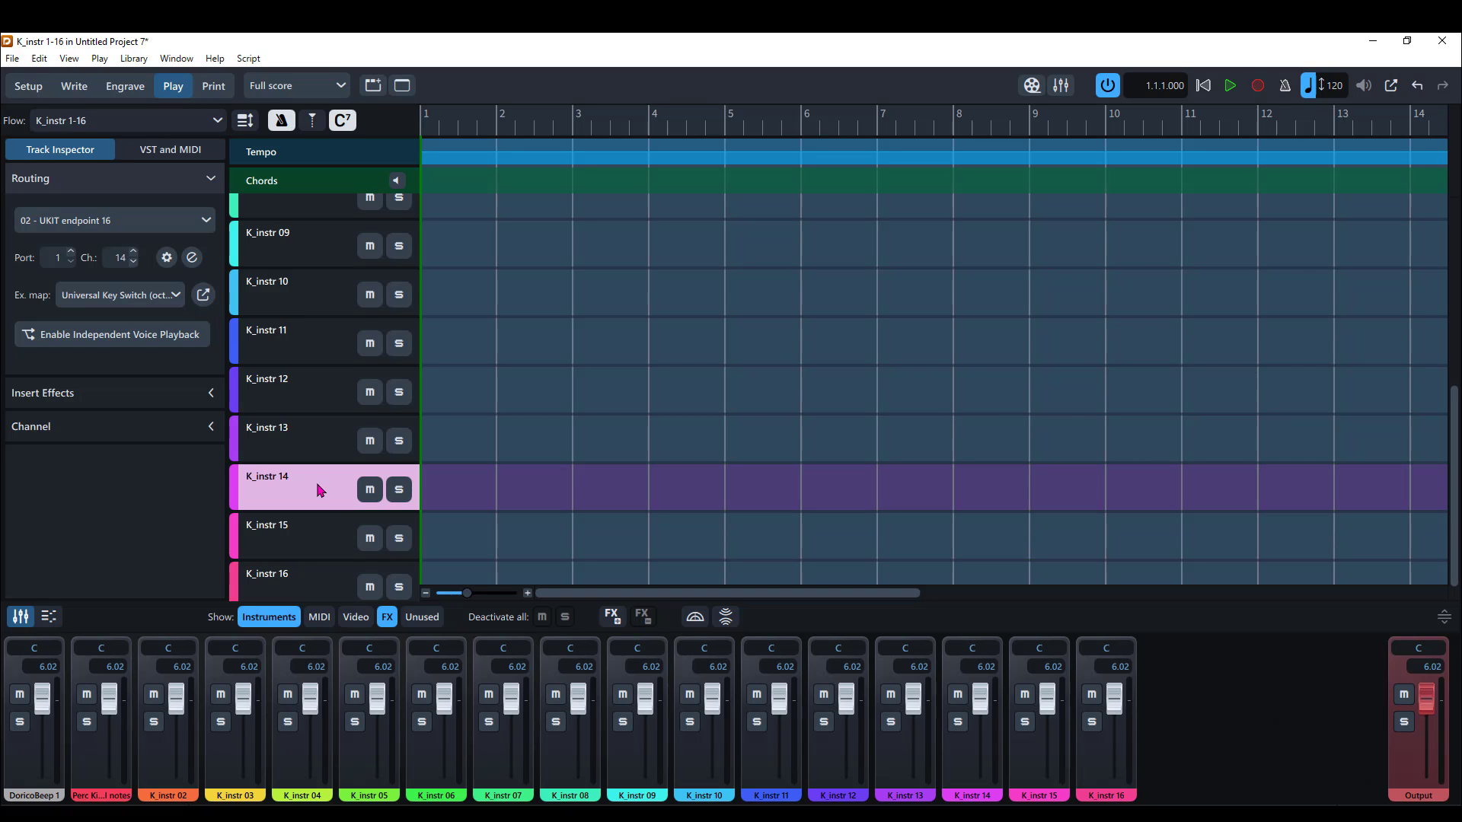
pyautogui.scroll(-1, 304, 581)
pyautogui.click(301, 577)
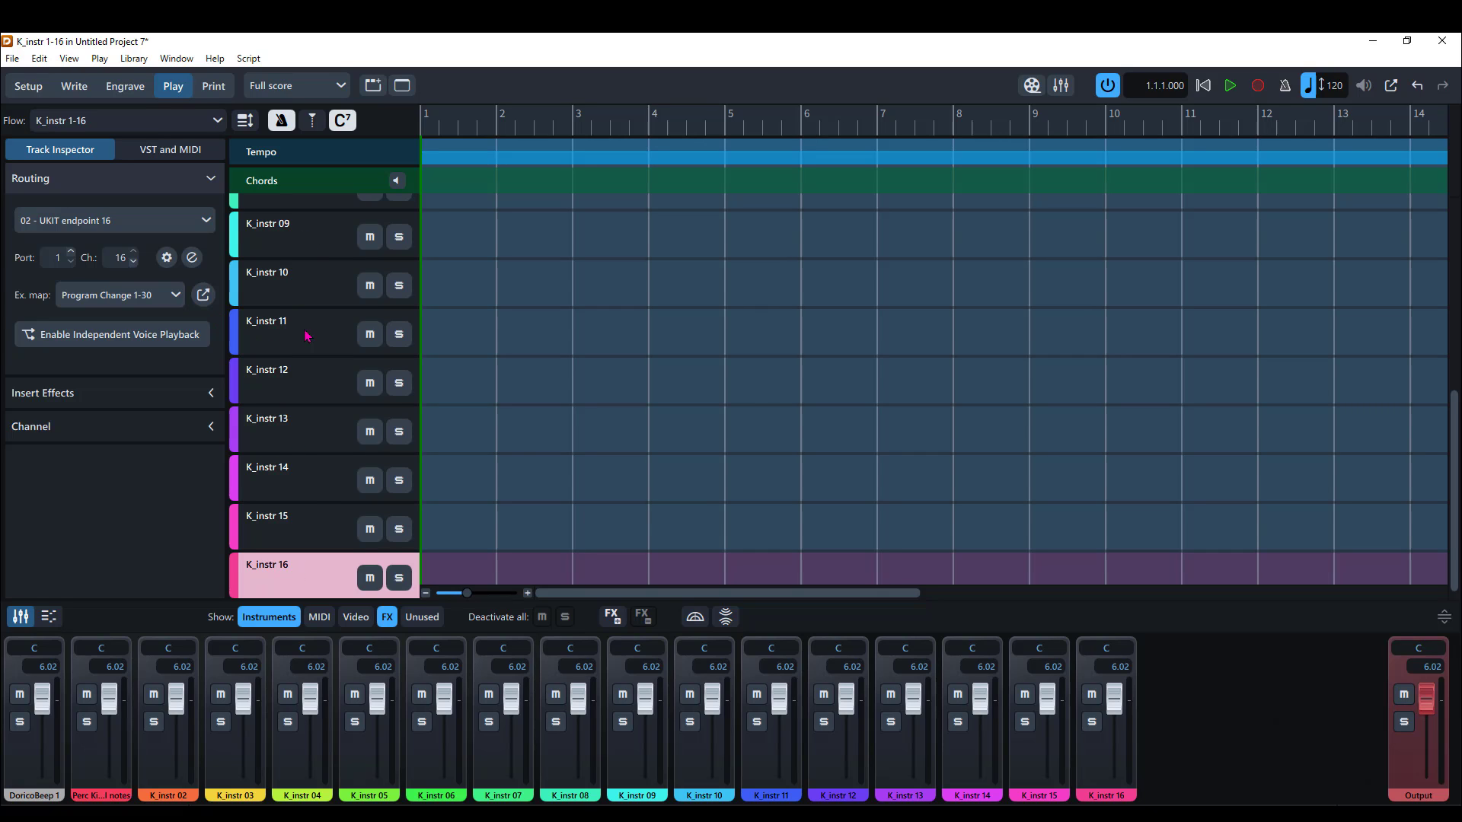
pyautogui.scroll(5, 323, 315)
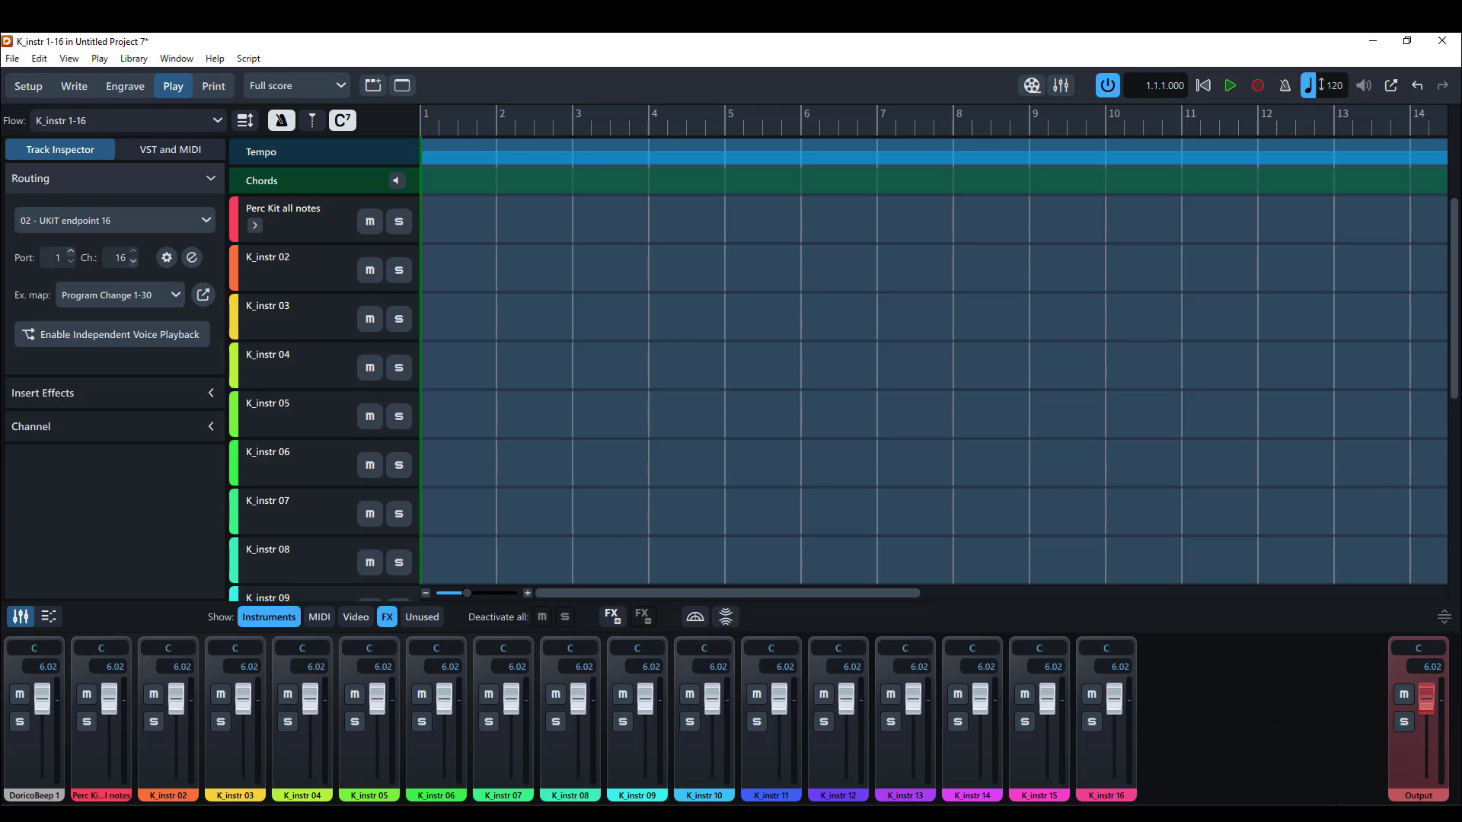
# Show the Perc Kit all notes layout in Play mode and open the track's Kontakt 7 instrument.
pyautogui.hotkey('ctrl', '1')
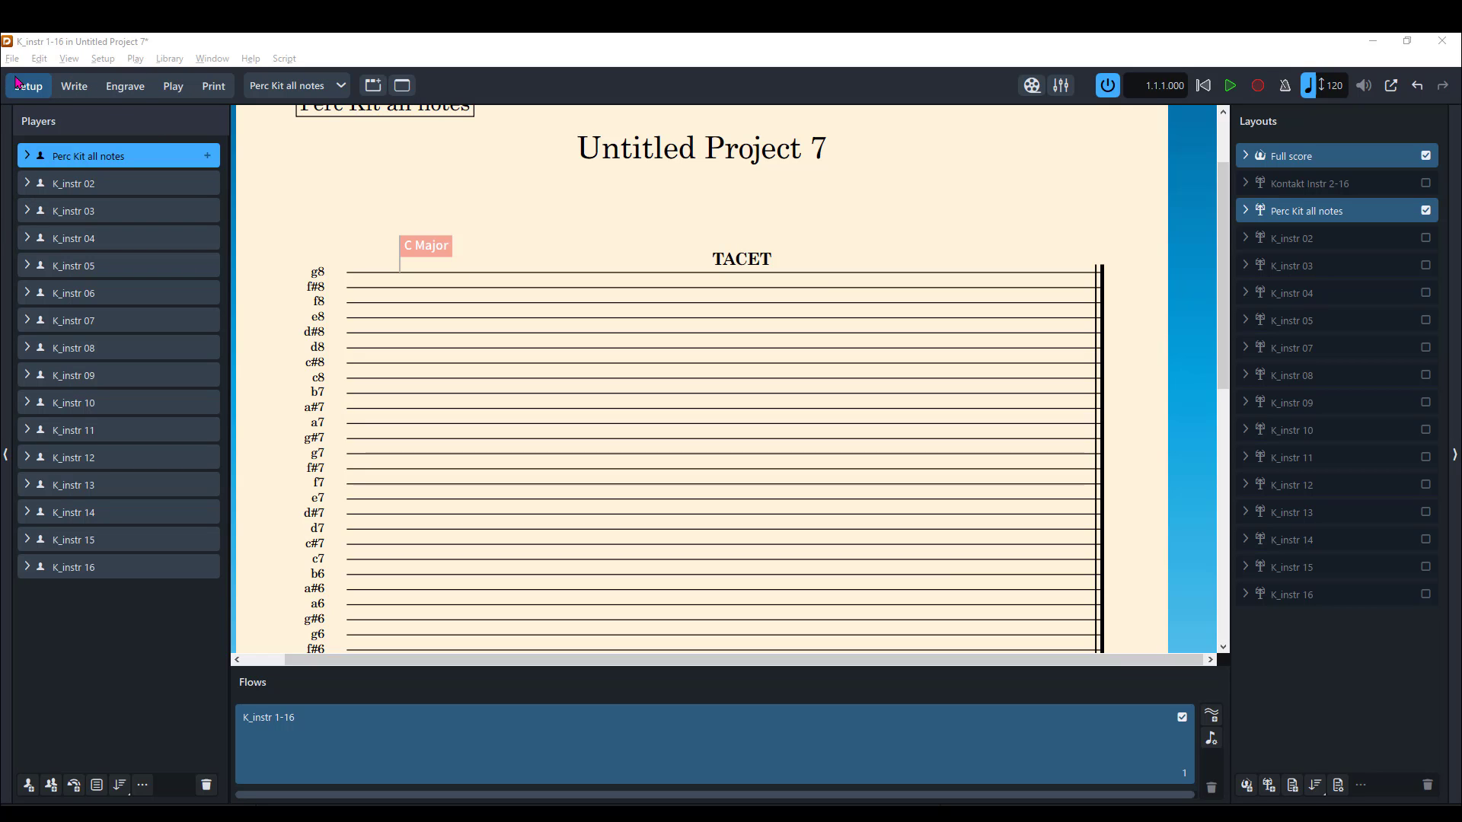
pyautogui.click(172, 85)
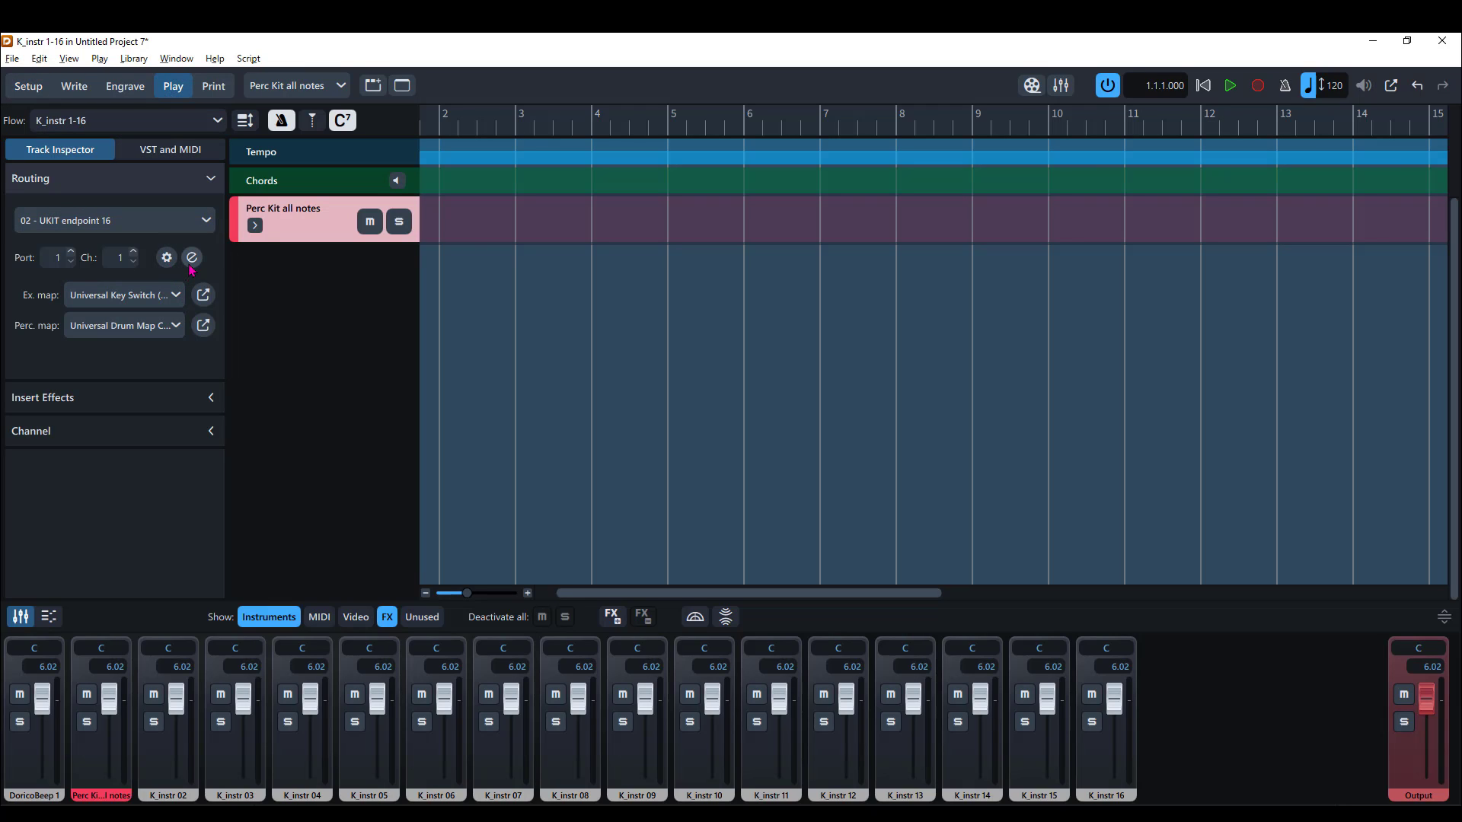
pyautogui.click(192, 259)
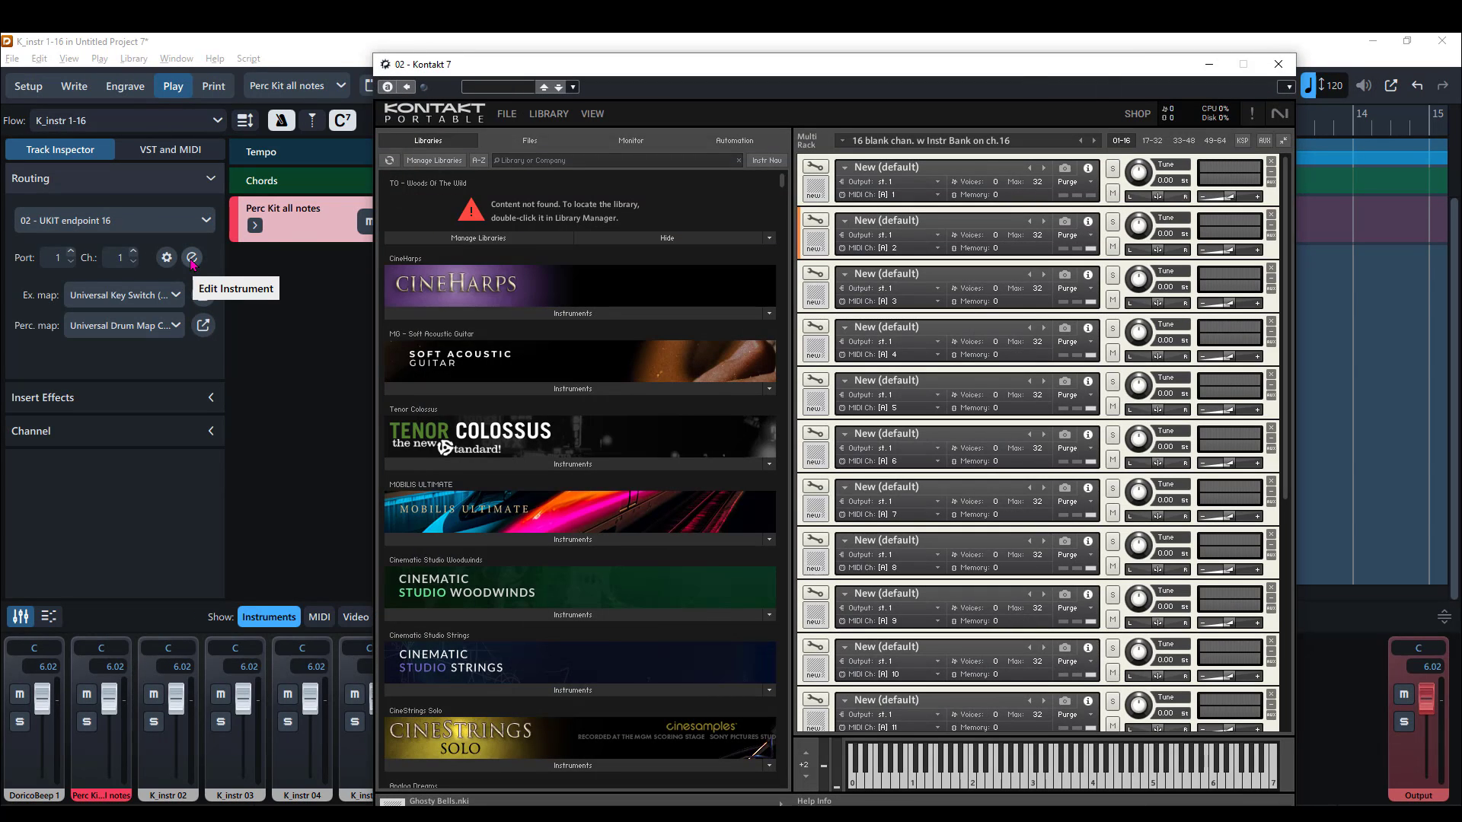
# Search the Kontakt libraries for "cuba" and load Bongos.nki into the rack slot on MIDI channel 1.
pyautogui.click(576, 165)
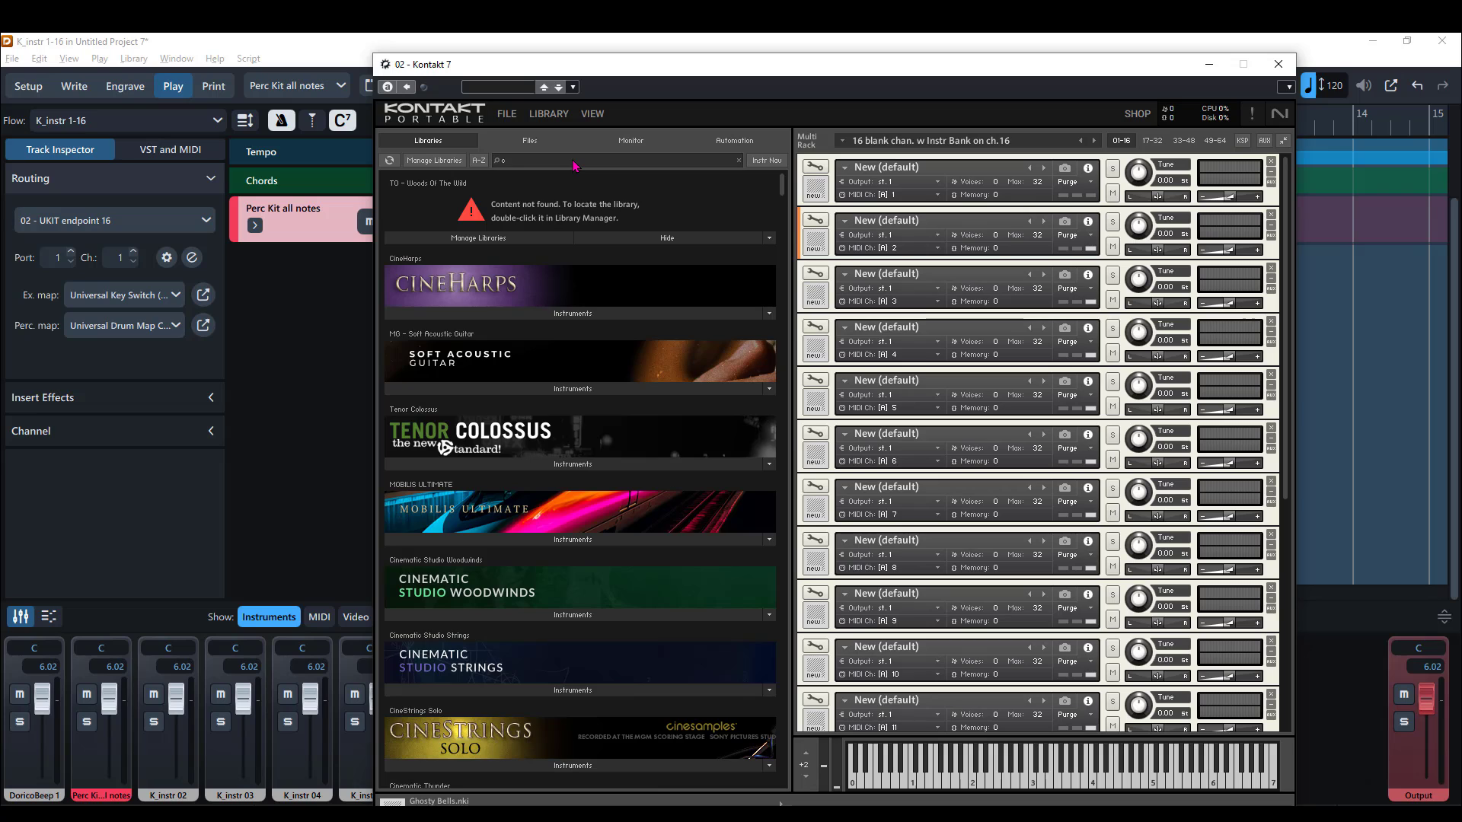
pyautogui.write('cuba')
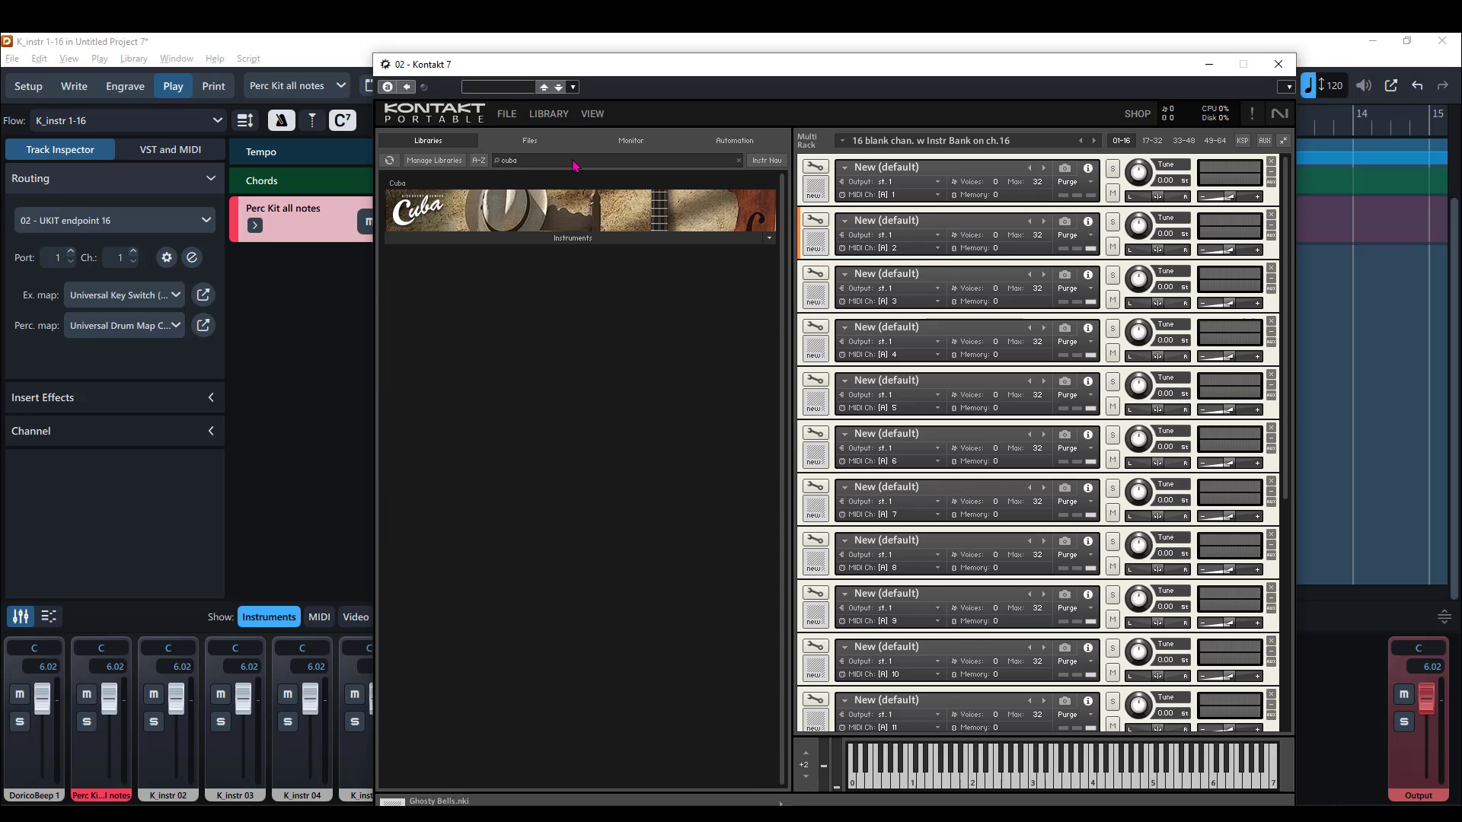
pyautogui.click(567, 239)
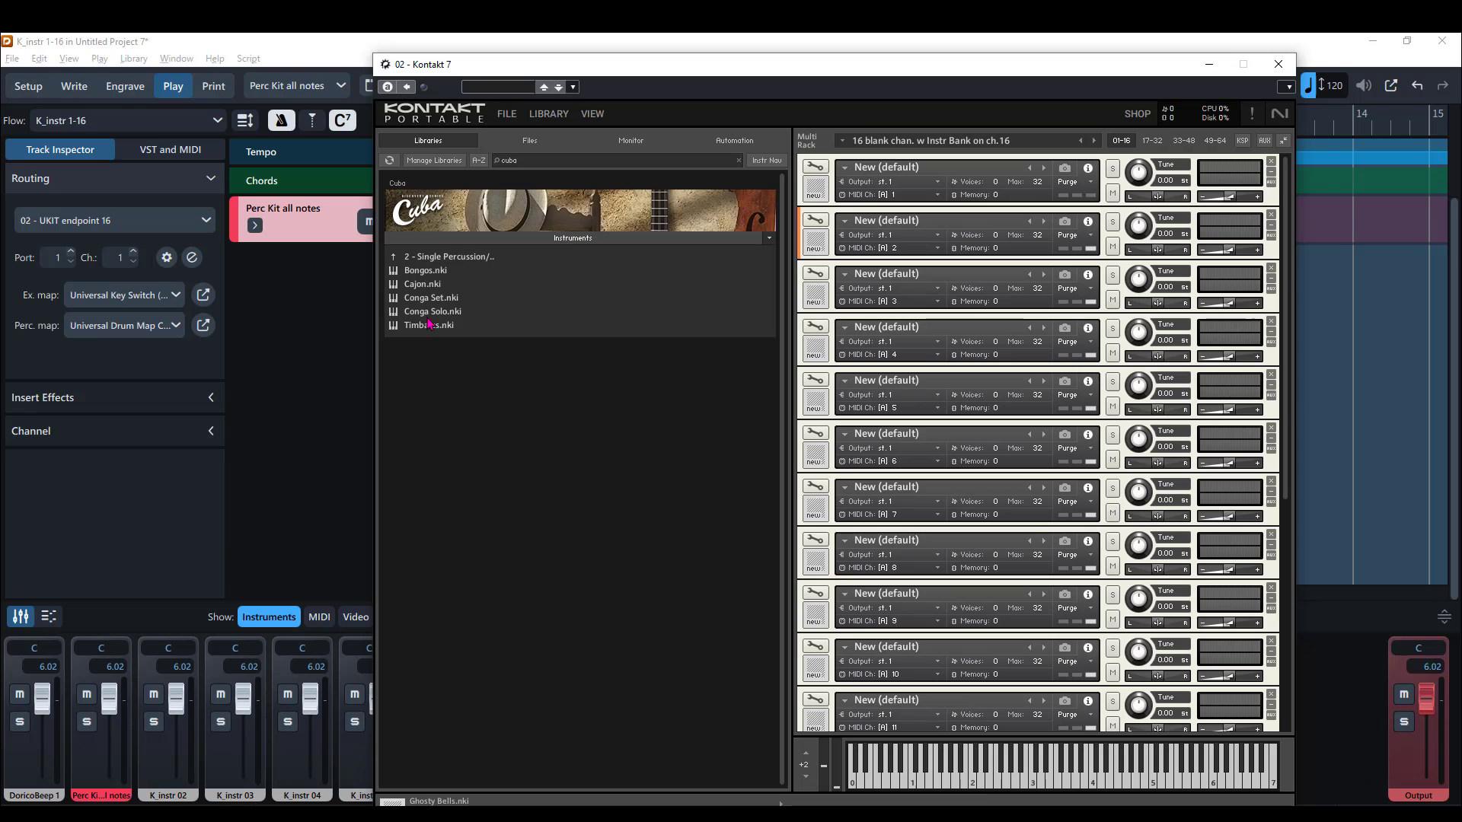
pyautogui.click(425, 274)
pyautogui.moveTo(425, 274); pyautogui.dragTo(865, 187)
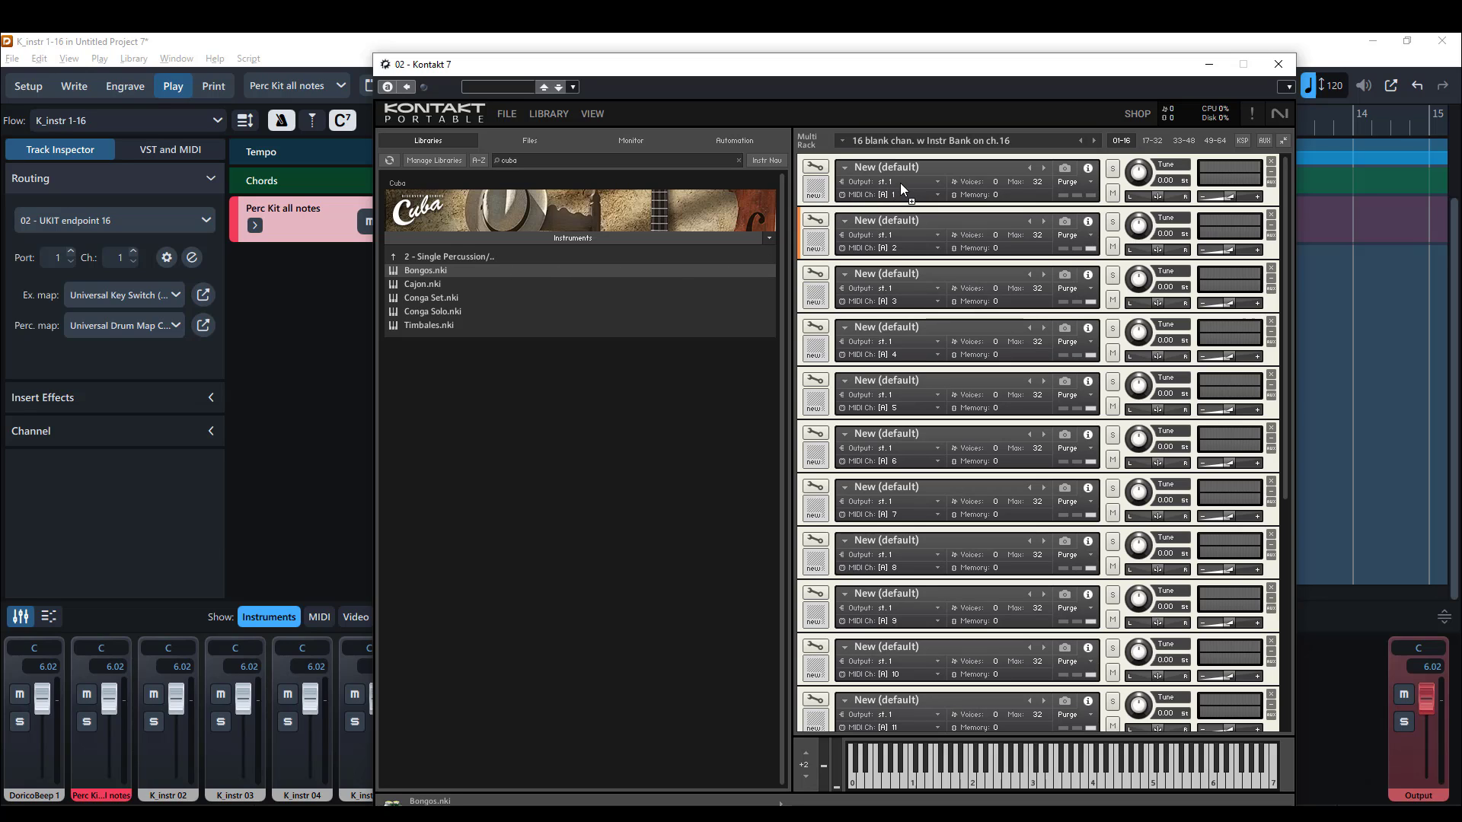
pyautogui.moveTo(900, 183); pyautogui.dragTo(899, 183)
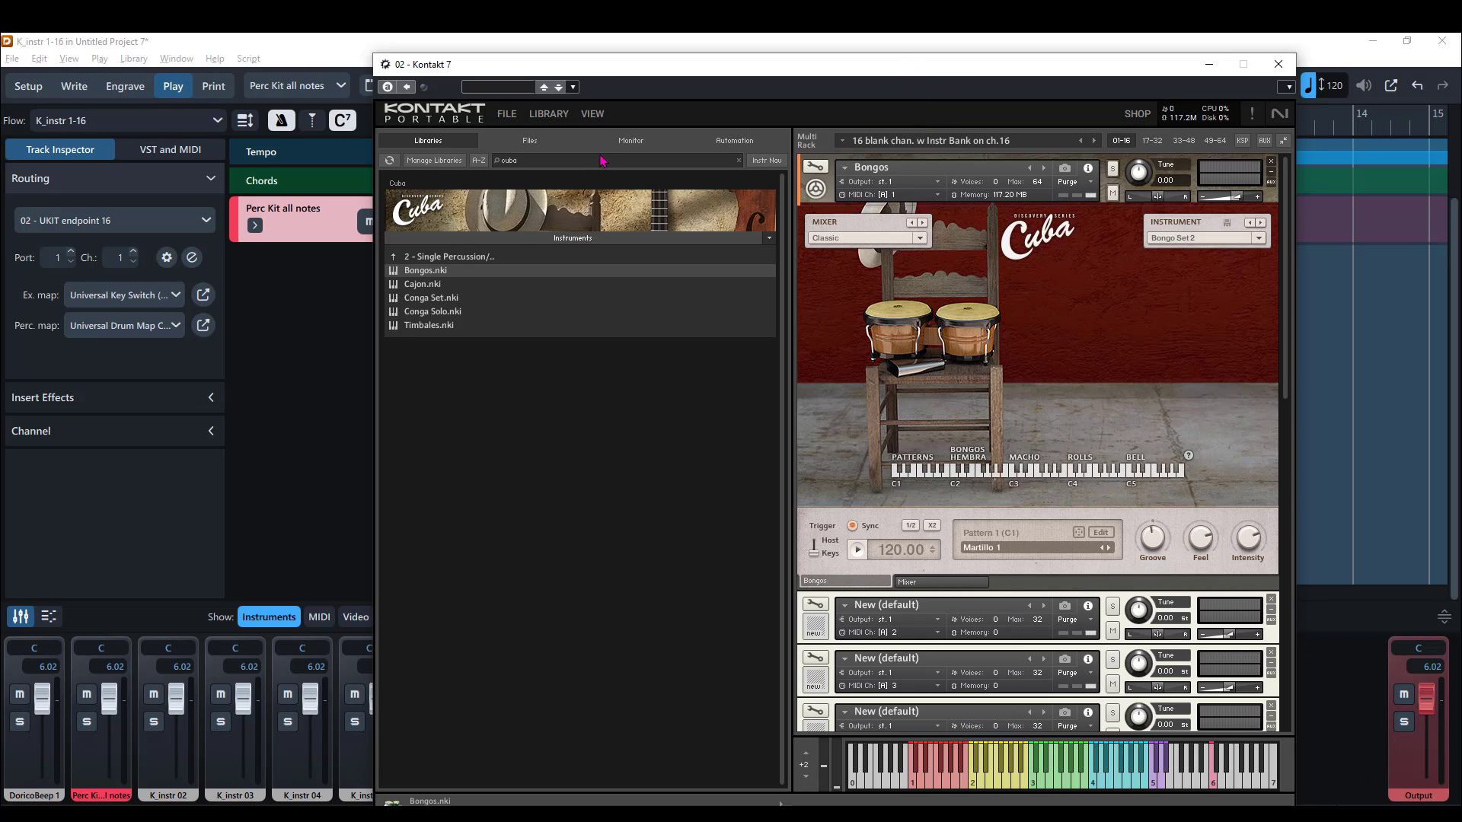
# Switch Kontakt to Single View so only the Bongos instrument shows, and reposition its window.
pyautogui.click(594, 114)
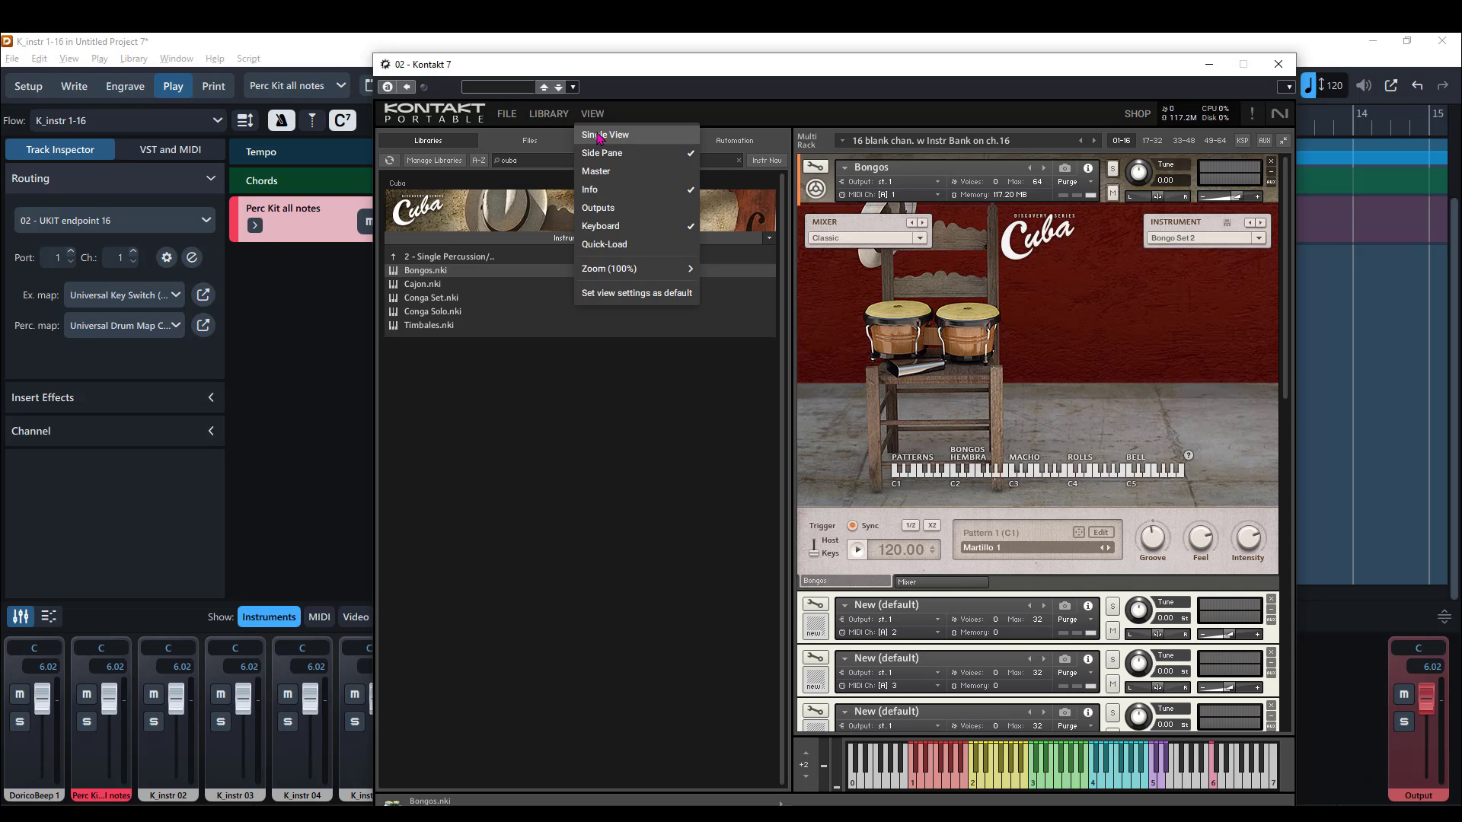
pyautogui.click(600, 134)
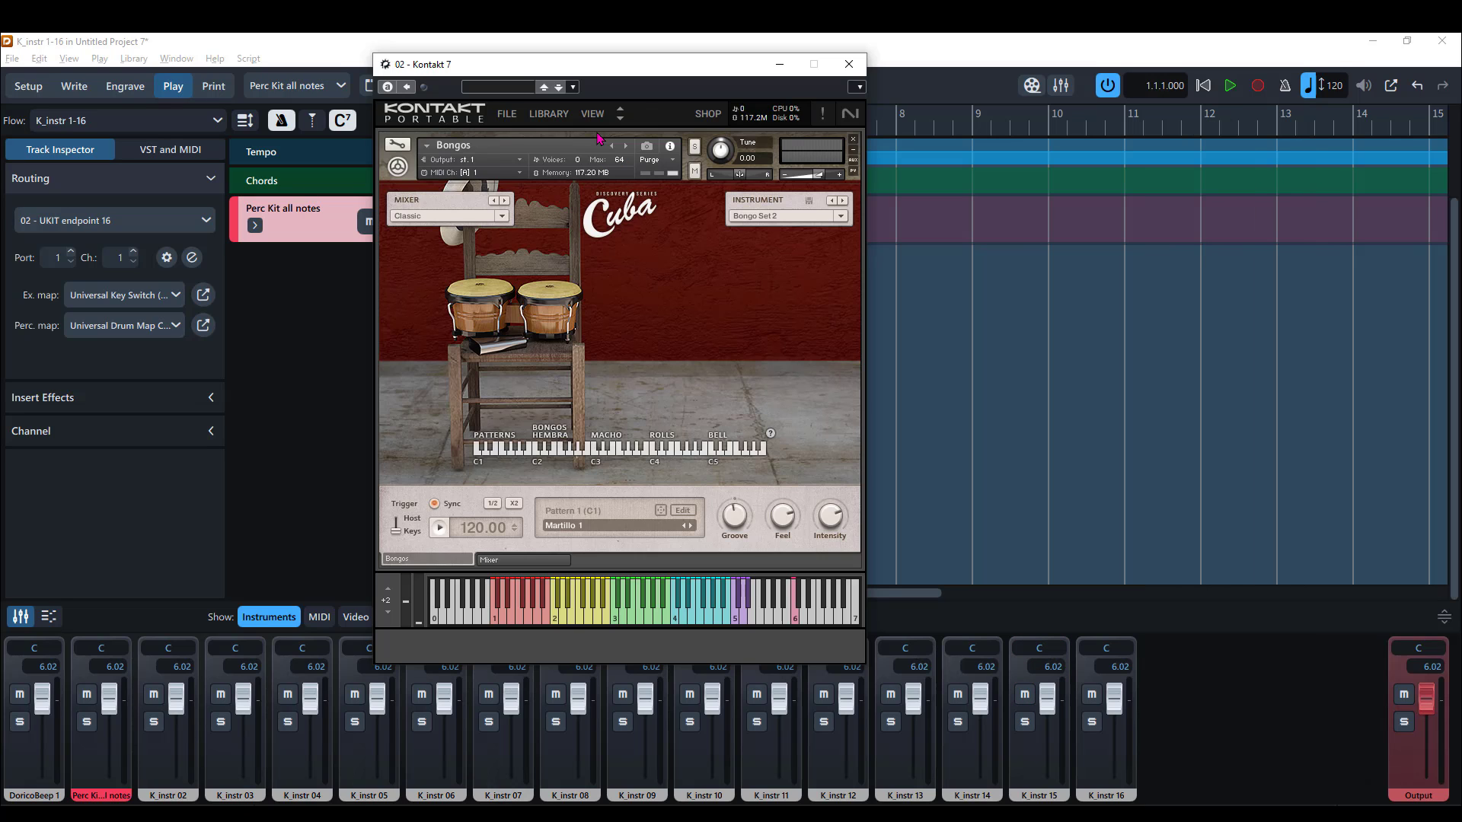
pyautogui.moveTo(602, 66); pyautogui.dragTo(773, 105)
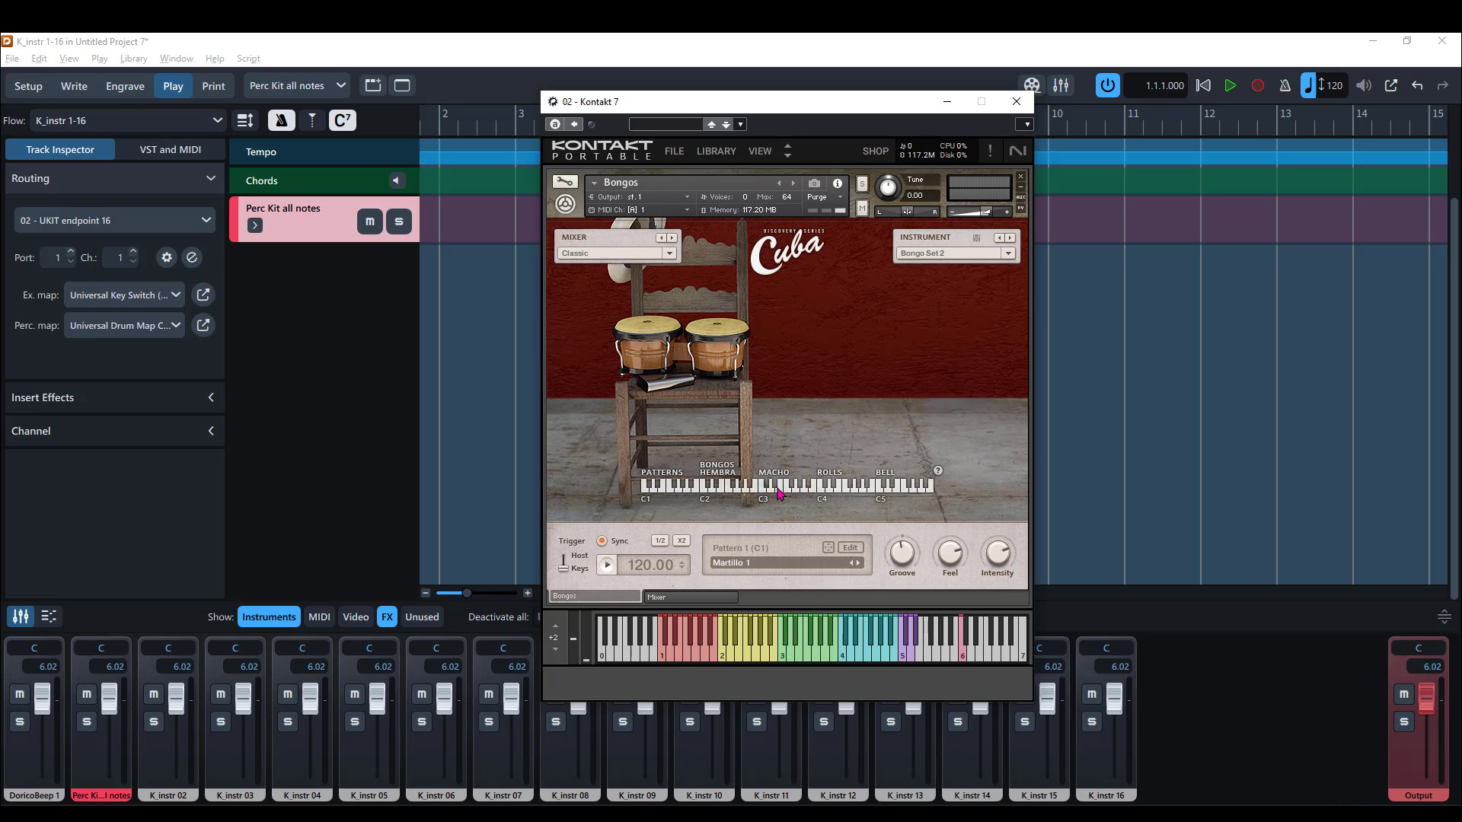
# Audition the Bongos sounds by playing keys across the coloured ranges of the Kontakt keyboard.
pyautogui.click(800, 643)
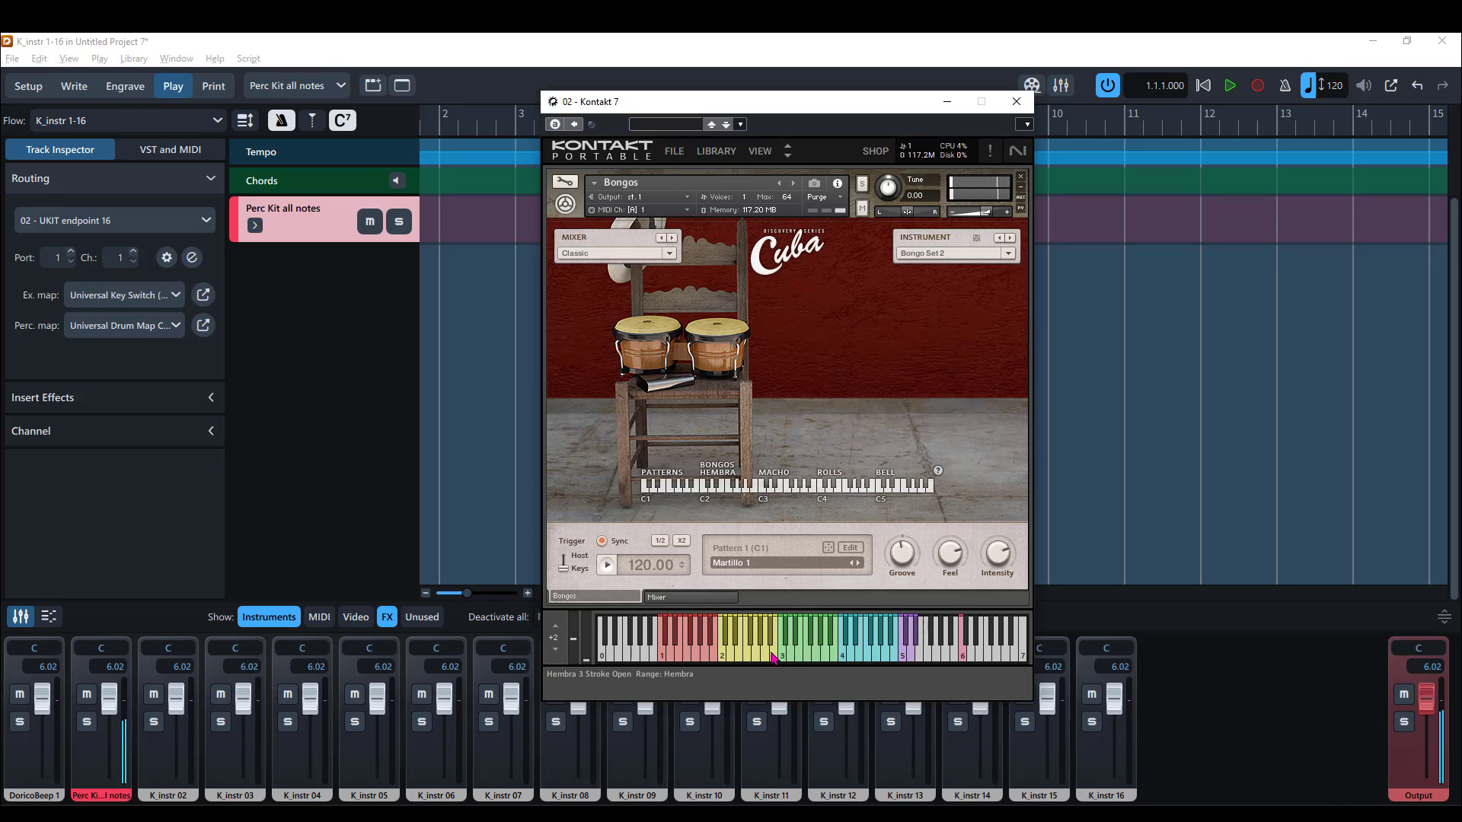
pyautogui.moveTo(771, 653)
pyautogui.mouseDown()
pyautogui.moveTo(667, 655)
pyautogui.moveTo(906, 654)
pyautogui.mouseUp()
pyautogui.click(903, 651)
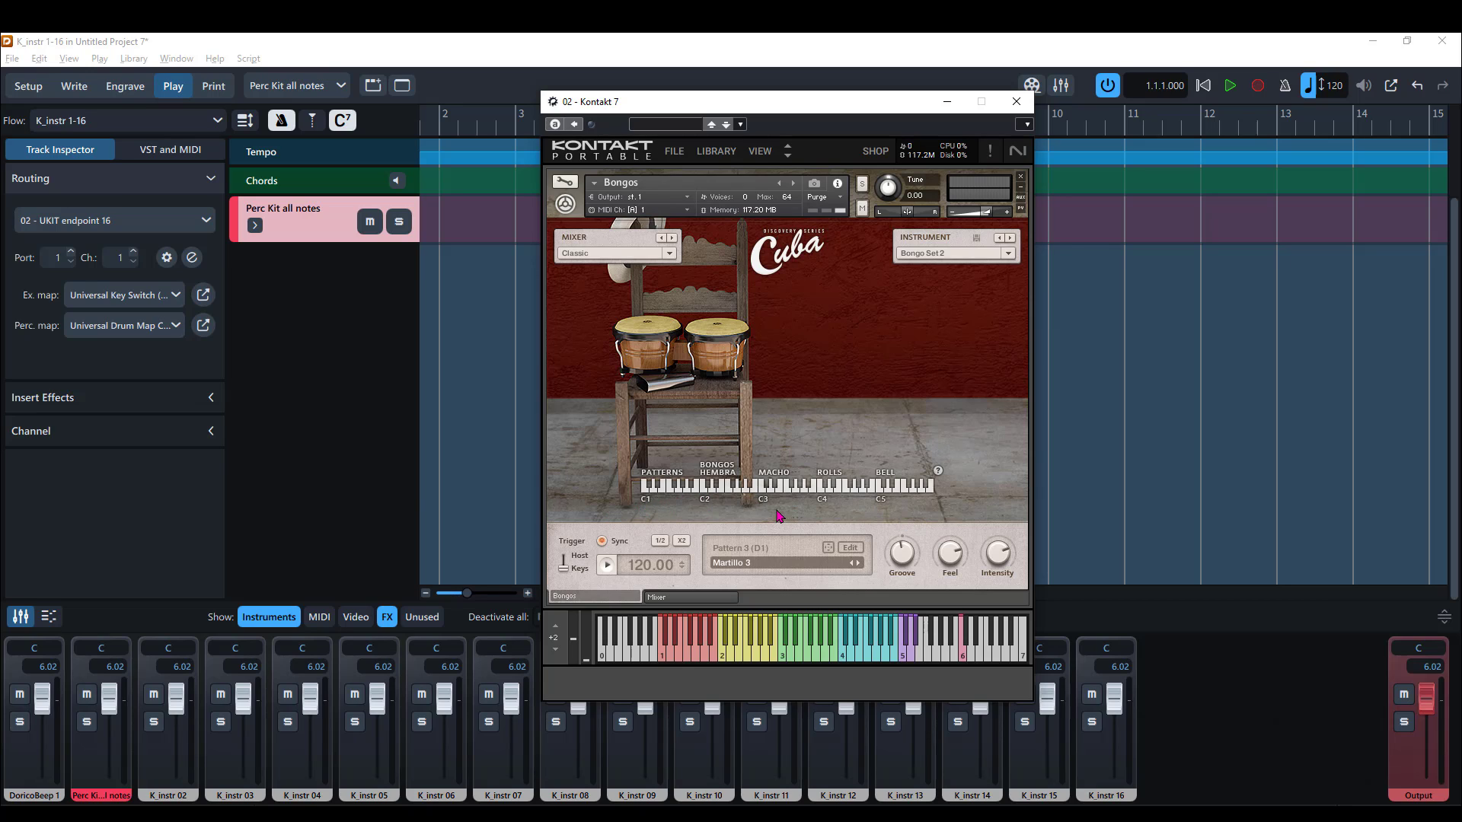
pyautogui.click(808, 656)
# Switch to Write mode, place the Kontakt 7 window beside the percussion line names, and cancel the backup task.
pyautogui.moveTo(714, 103); pyautogui.dragTo(985, 129)
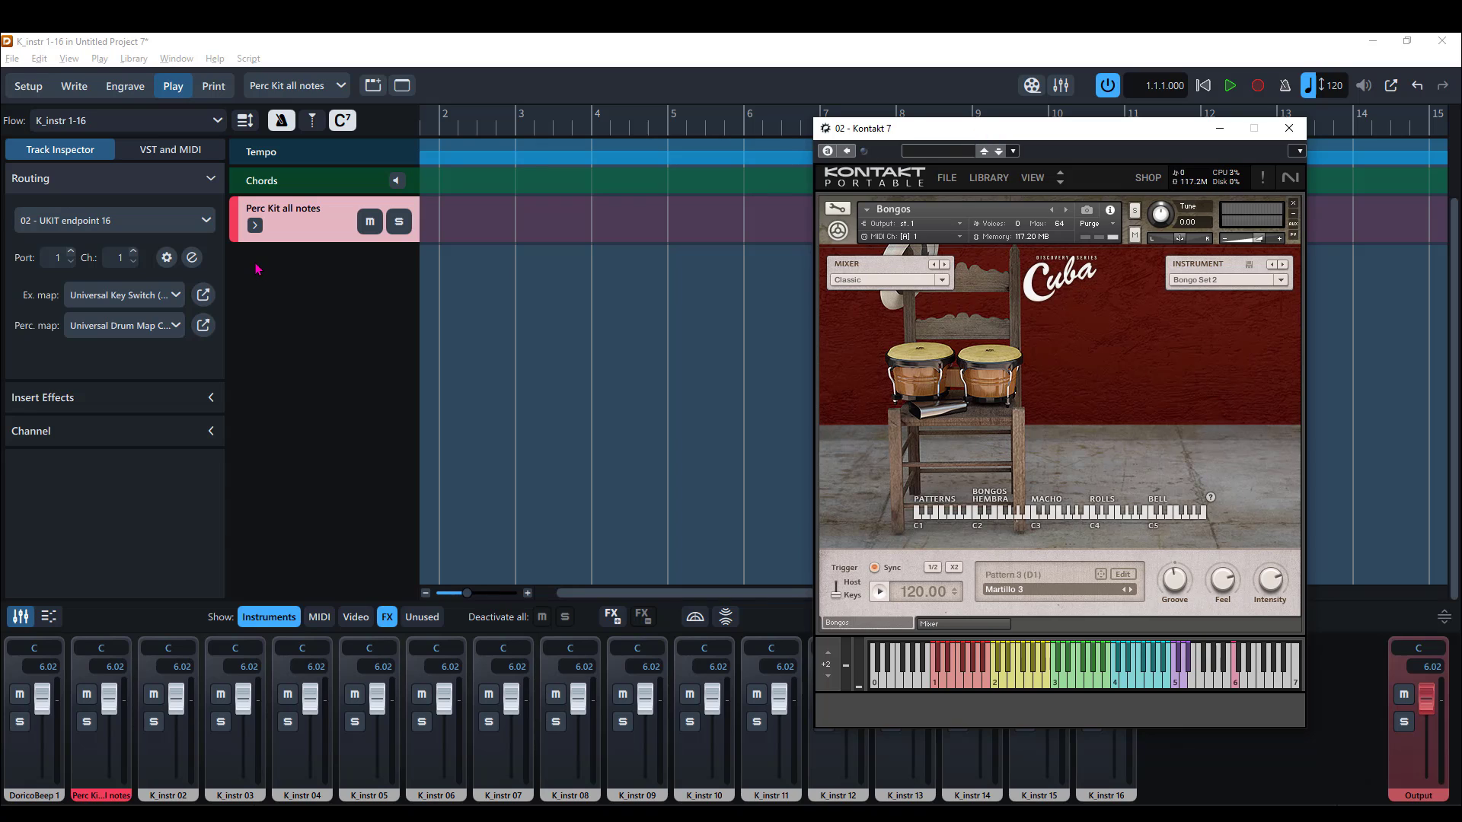
pyautogui.click(74, 87)
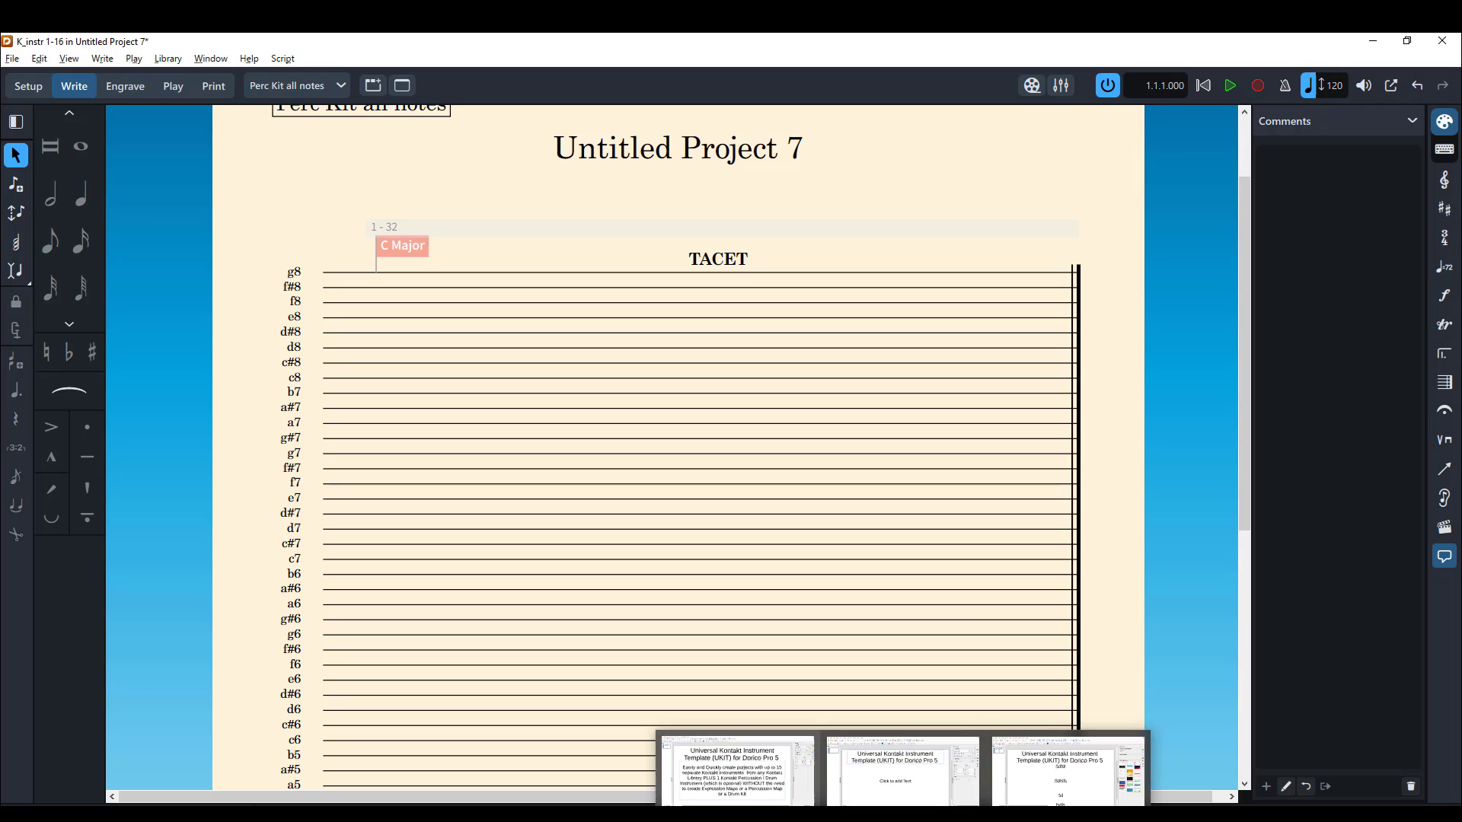
pyautogui.moveTo(790, 814)
pyautogui.click(869, 770)
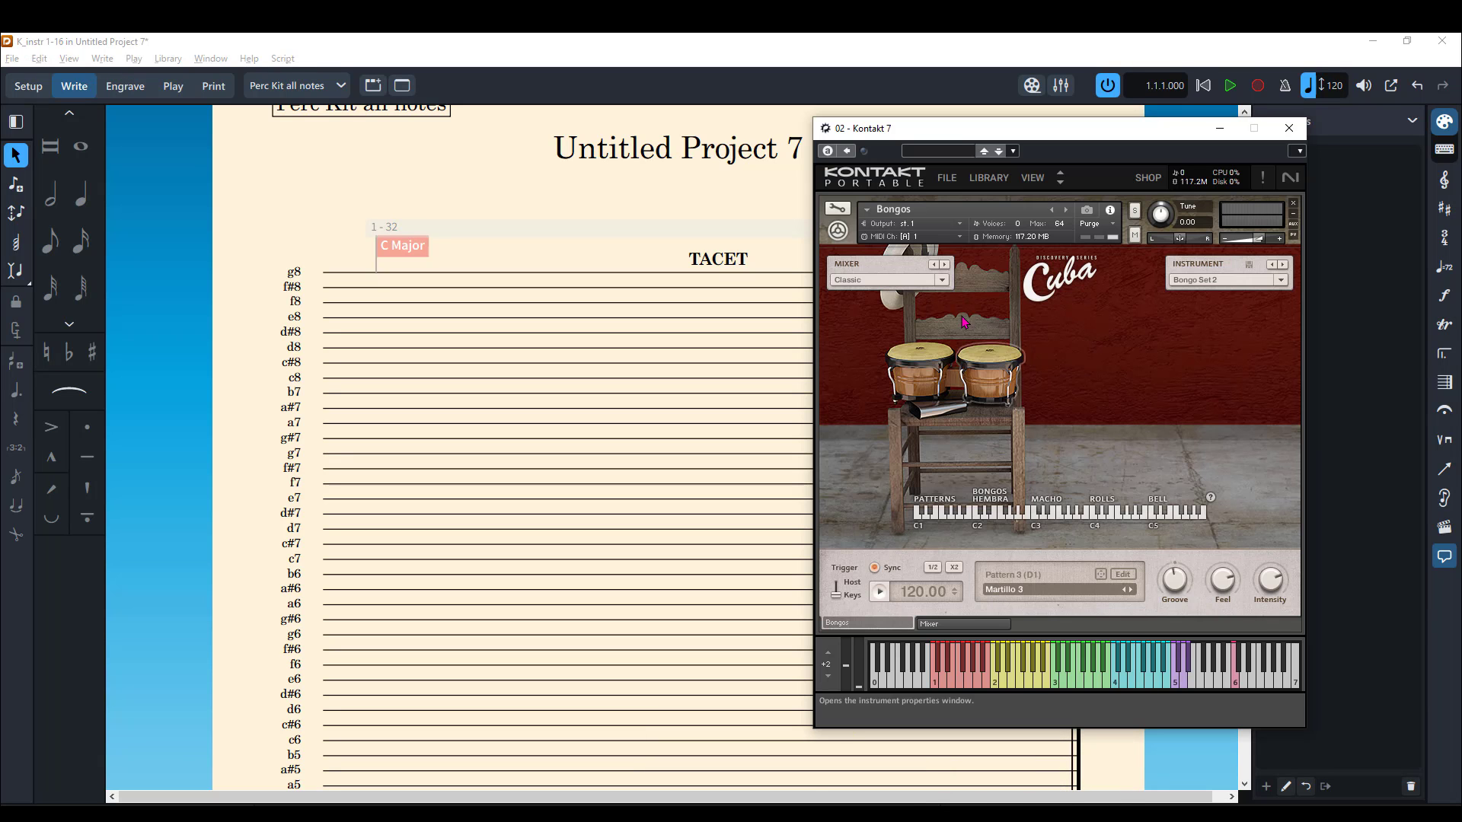
pyautogui.moveTo(954, 135); pyautogui.dragTo(901, 134)
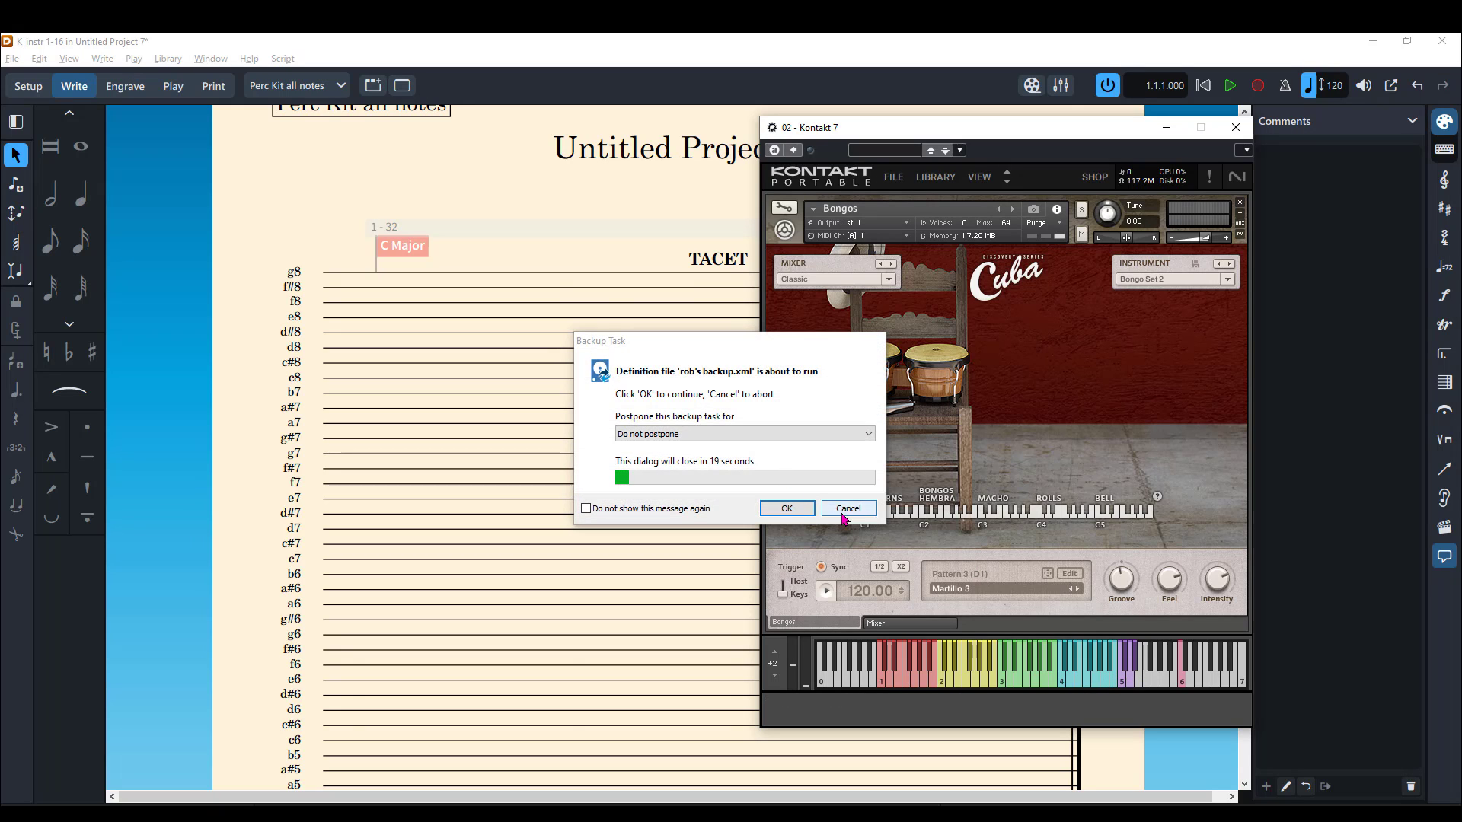
pyautogui.click(844, 513)
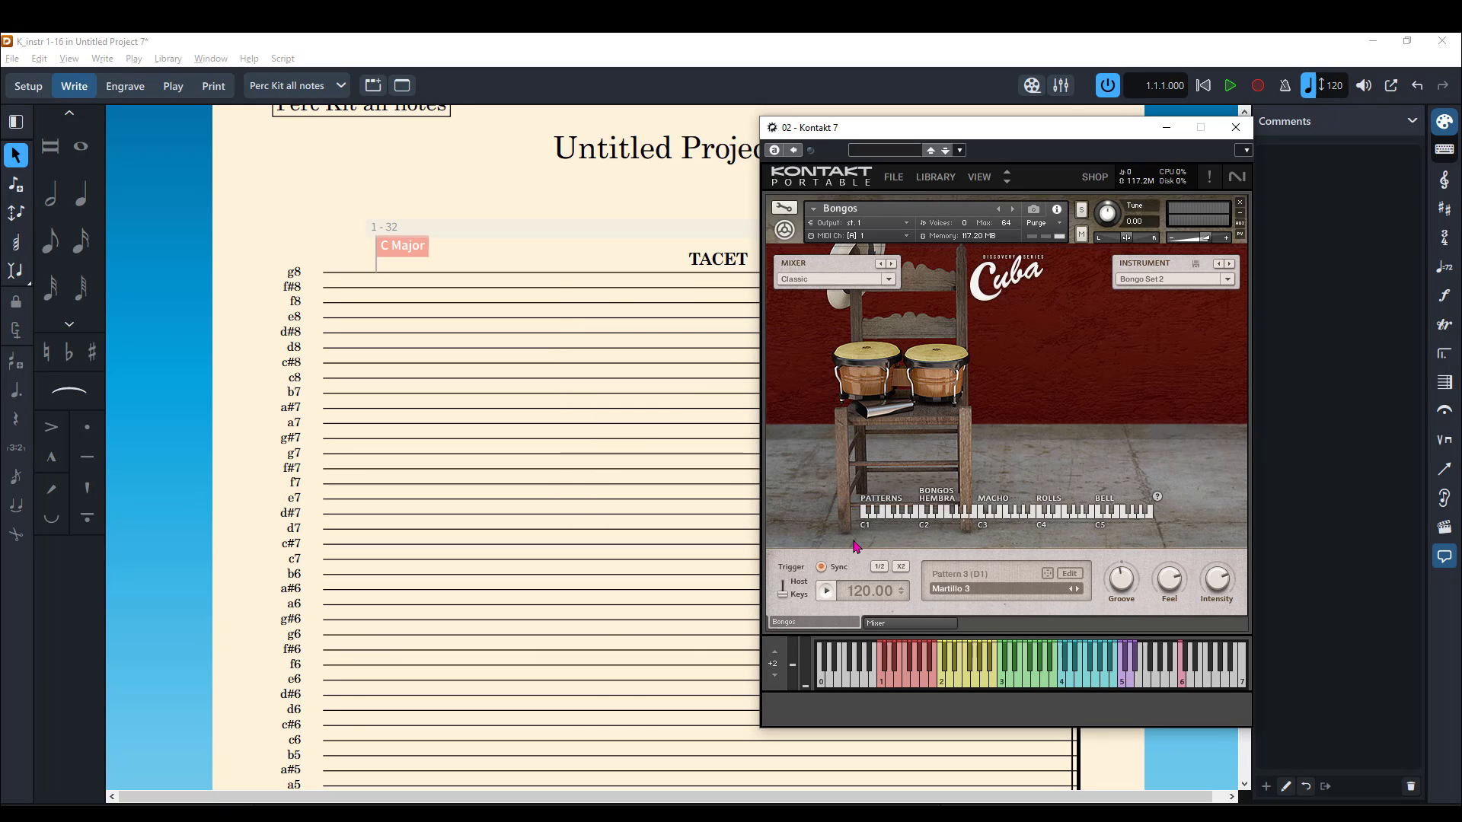
# Audition the muted bongo bell and the clave on the Kontakt keyboard.
pyautogui.click(1136, 669)
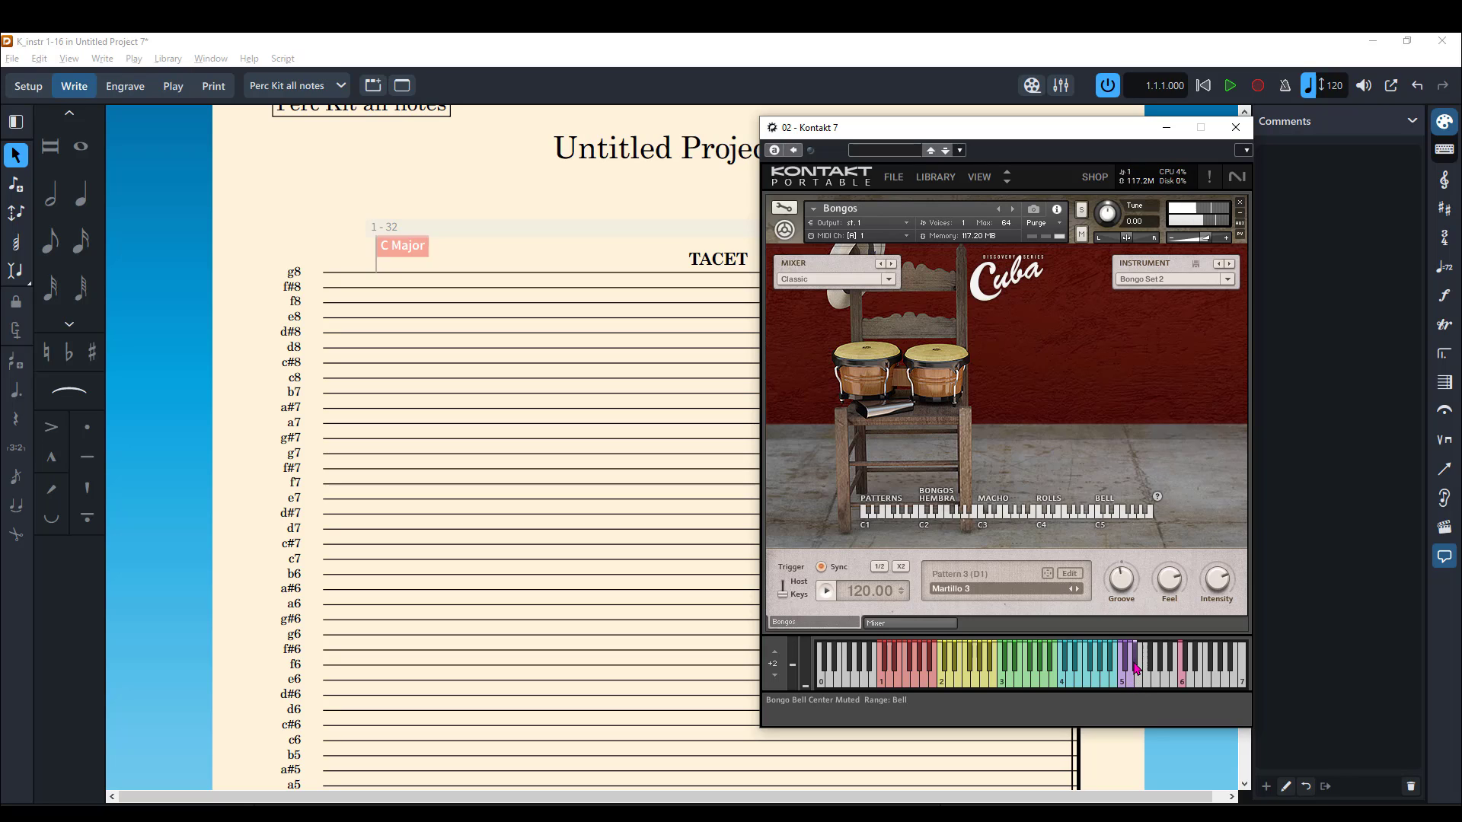
pyautogui.click(1181, 683)
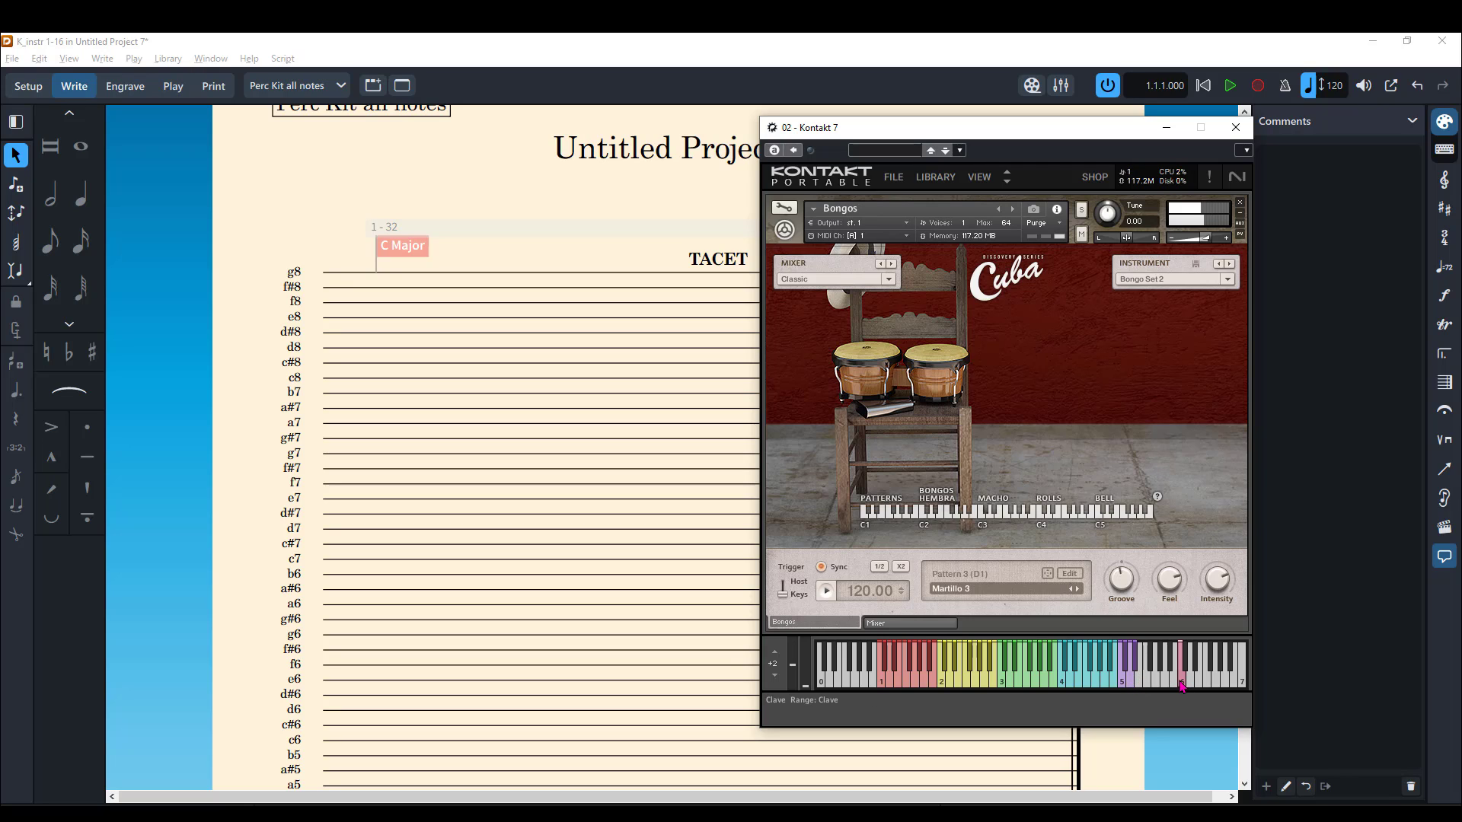
pyautogui.click(1181, 683)
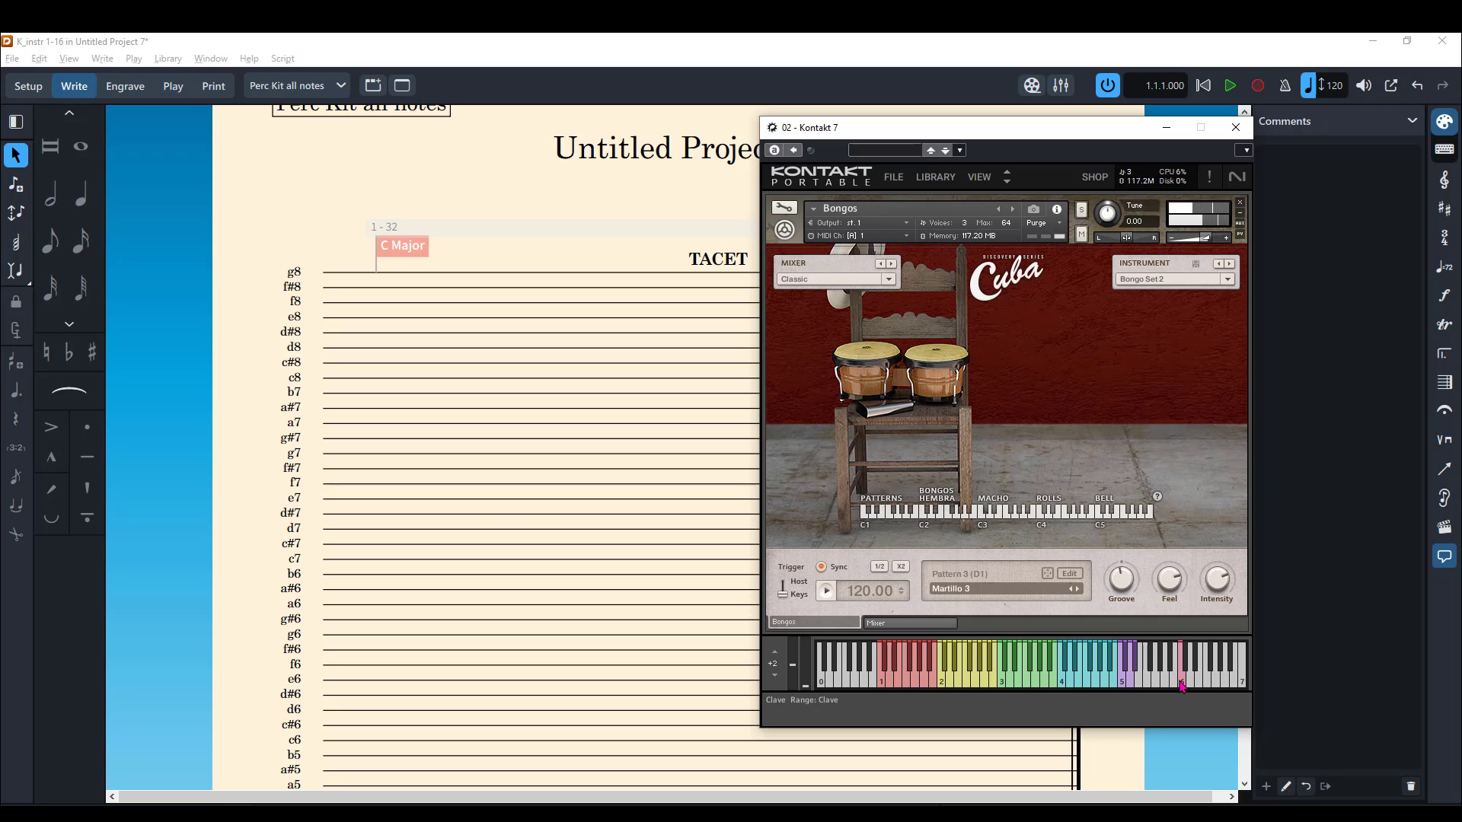
# Audition the purple bell range on the Kontakt keyboard again, and bring the score back in front.
pyautogui.click(1134, 667)
pyautogui.click(1134, 664)
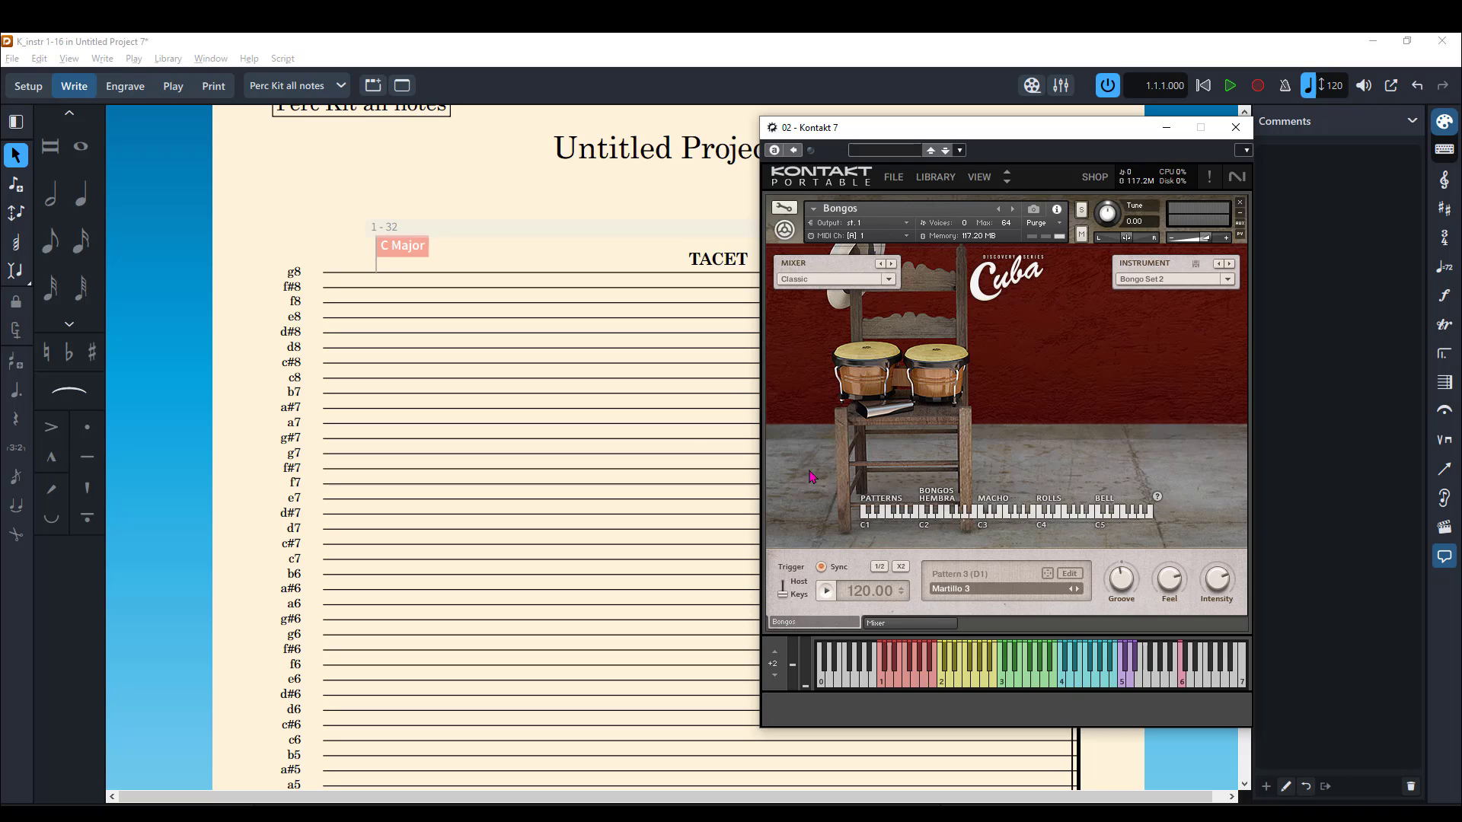
pyautogui.click(683, 438)
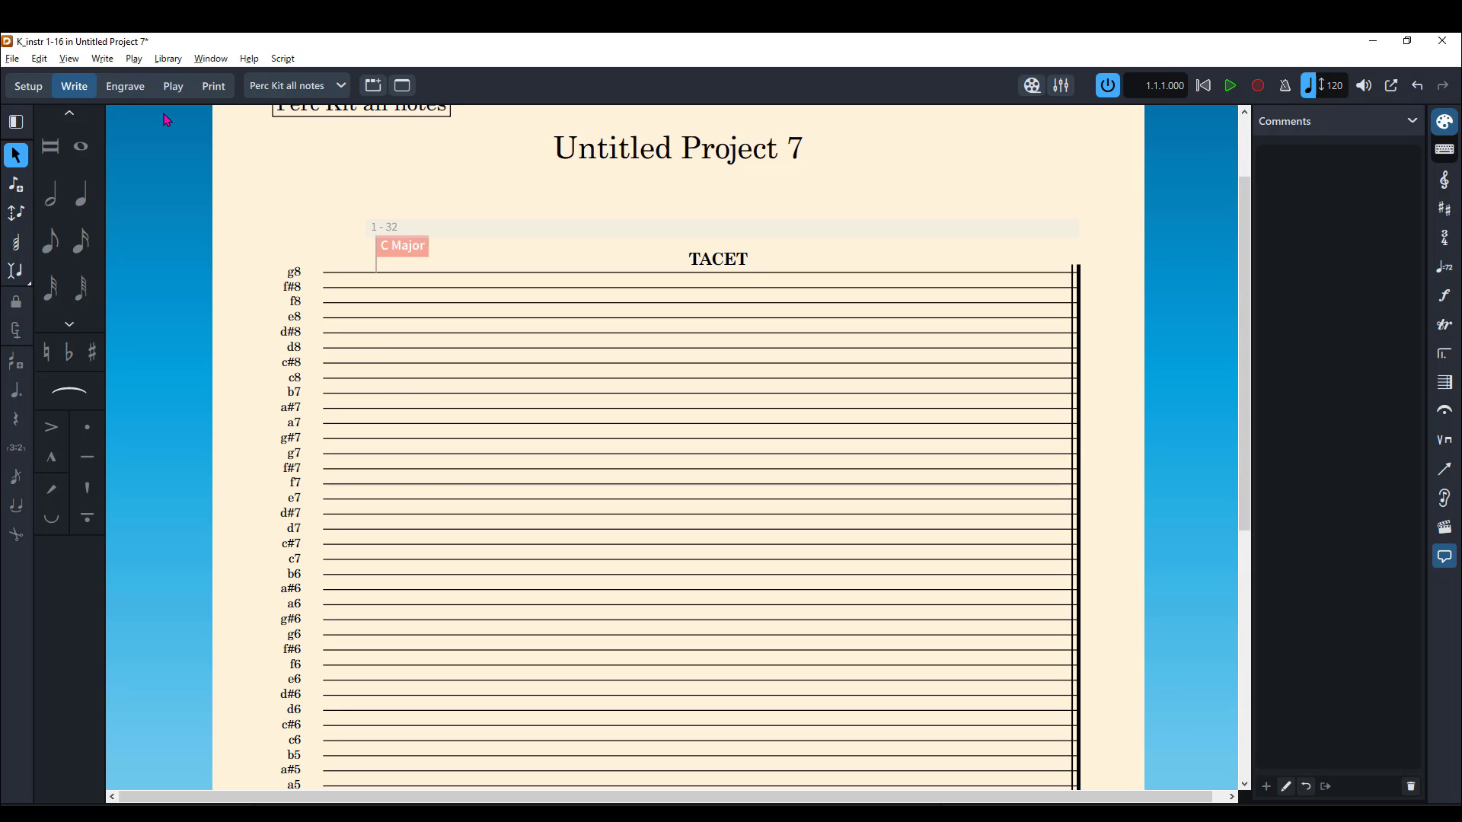
# In Setup mode, open the Perc Kit all notes instrument for percussion kit editing and show it as a grid.
pyautogui.click(28, 86)
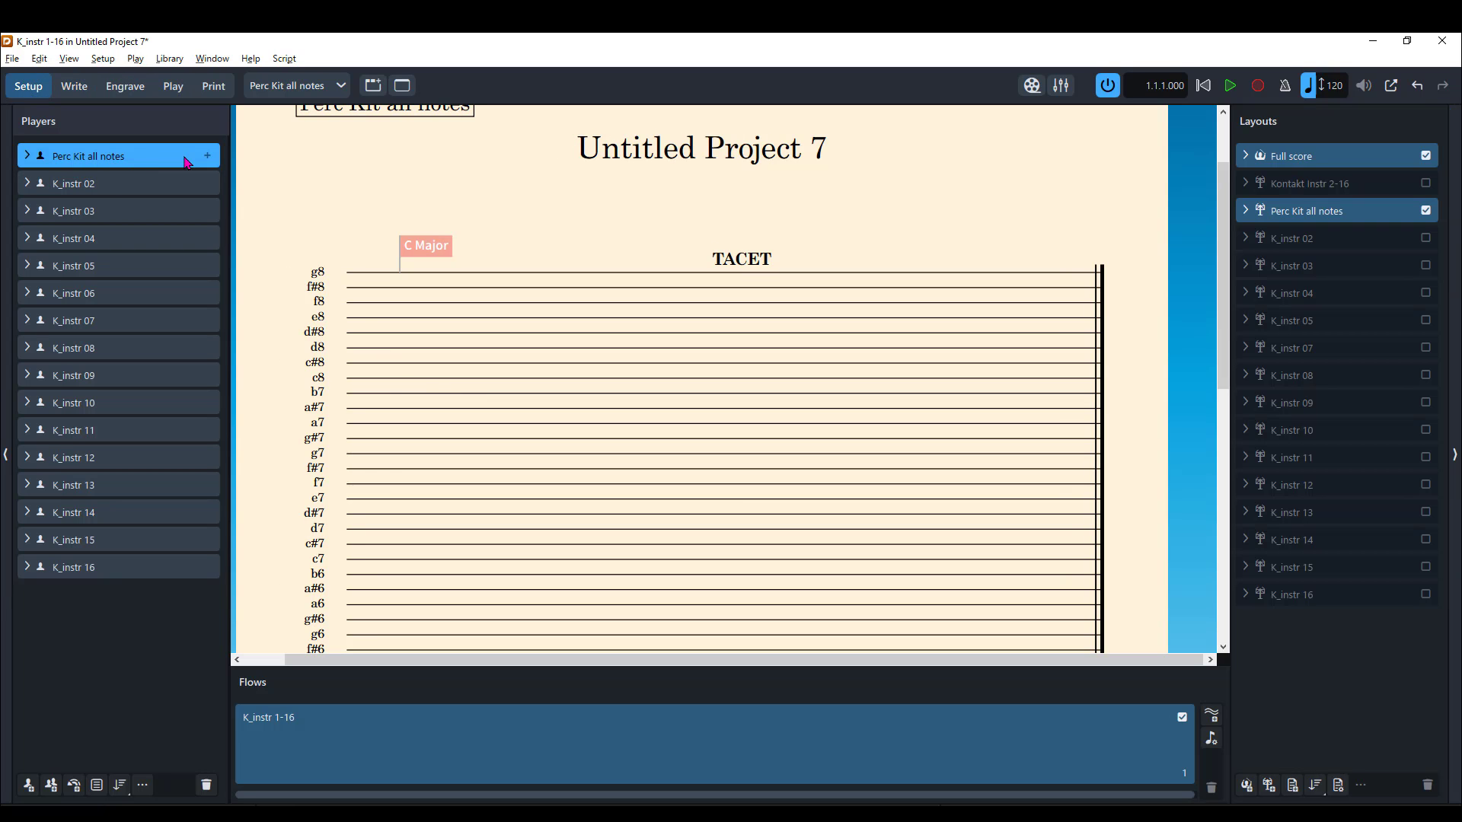
pyautogui.click(27, 157)
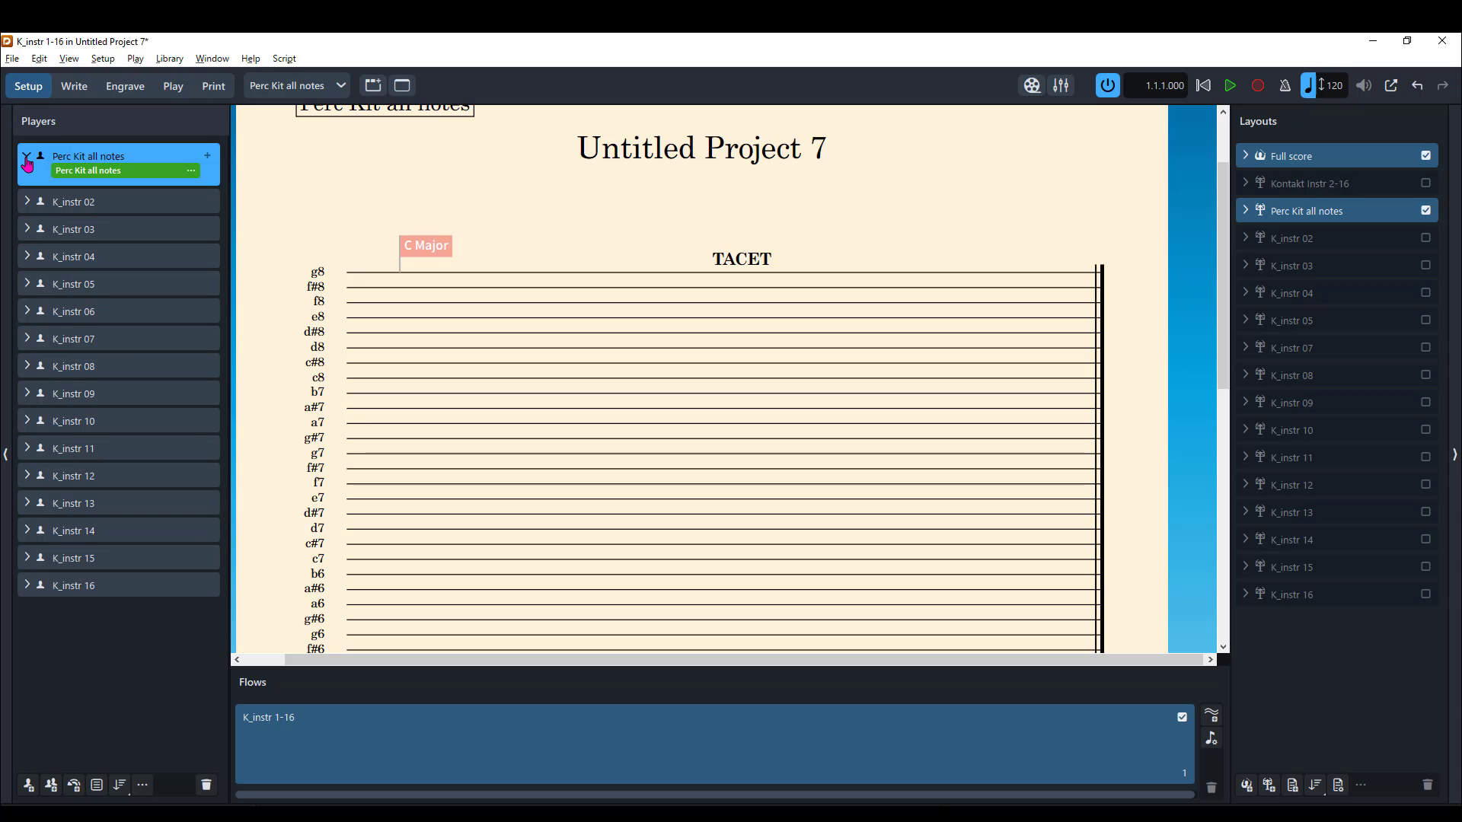
pyautogui.click(192, 172)
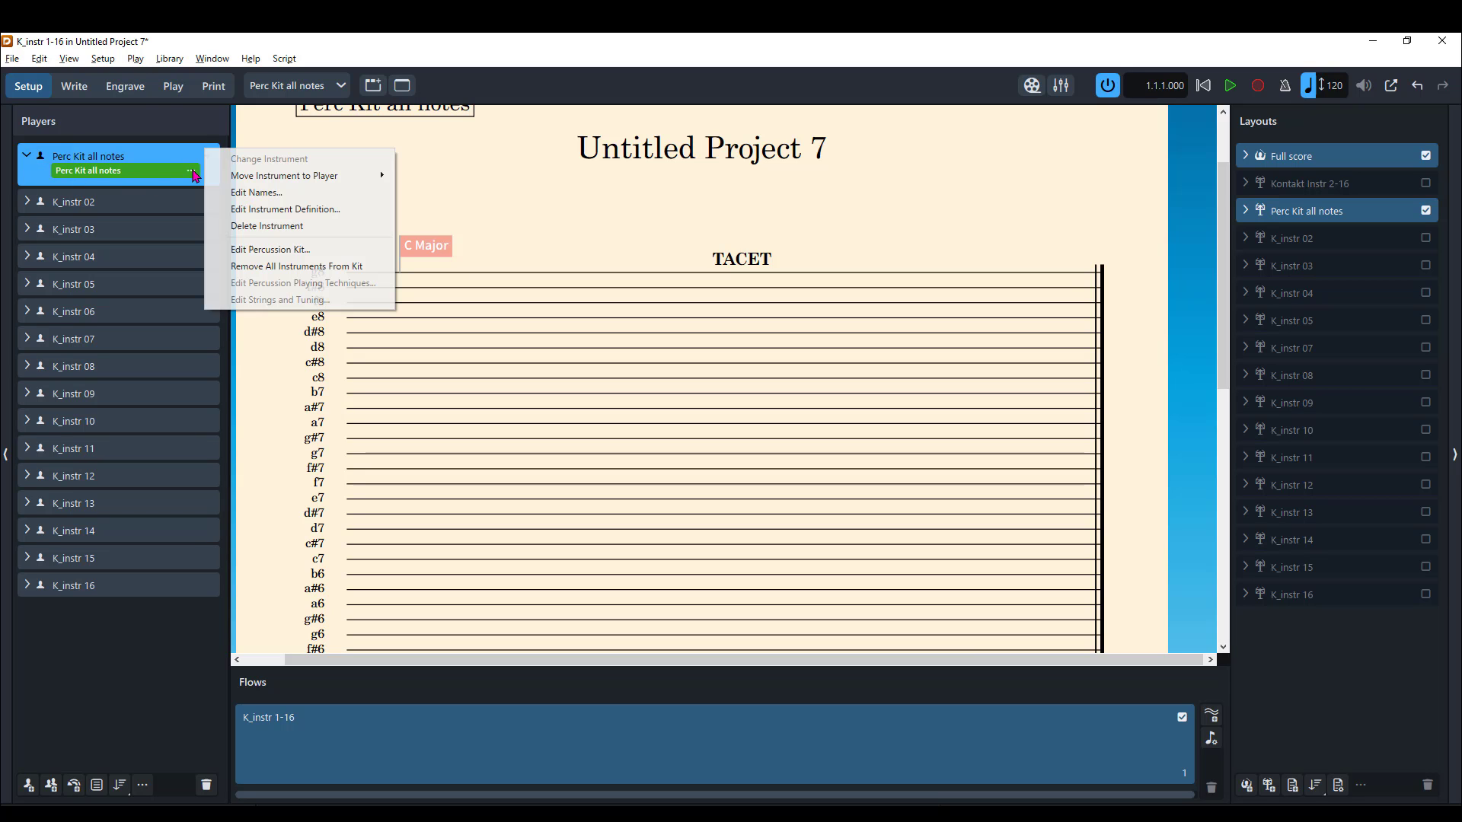
pyautogui.click(263, 251)
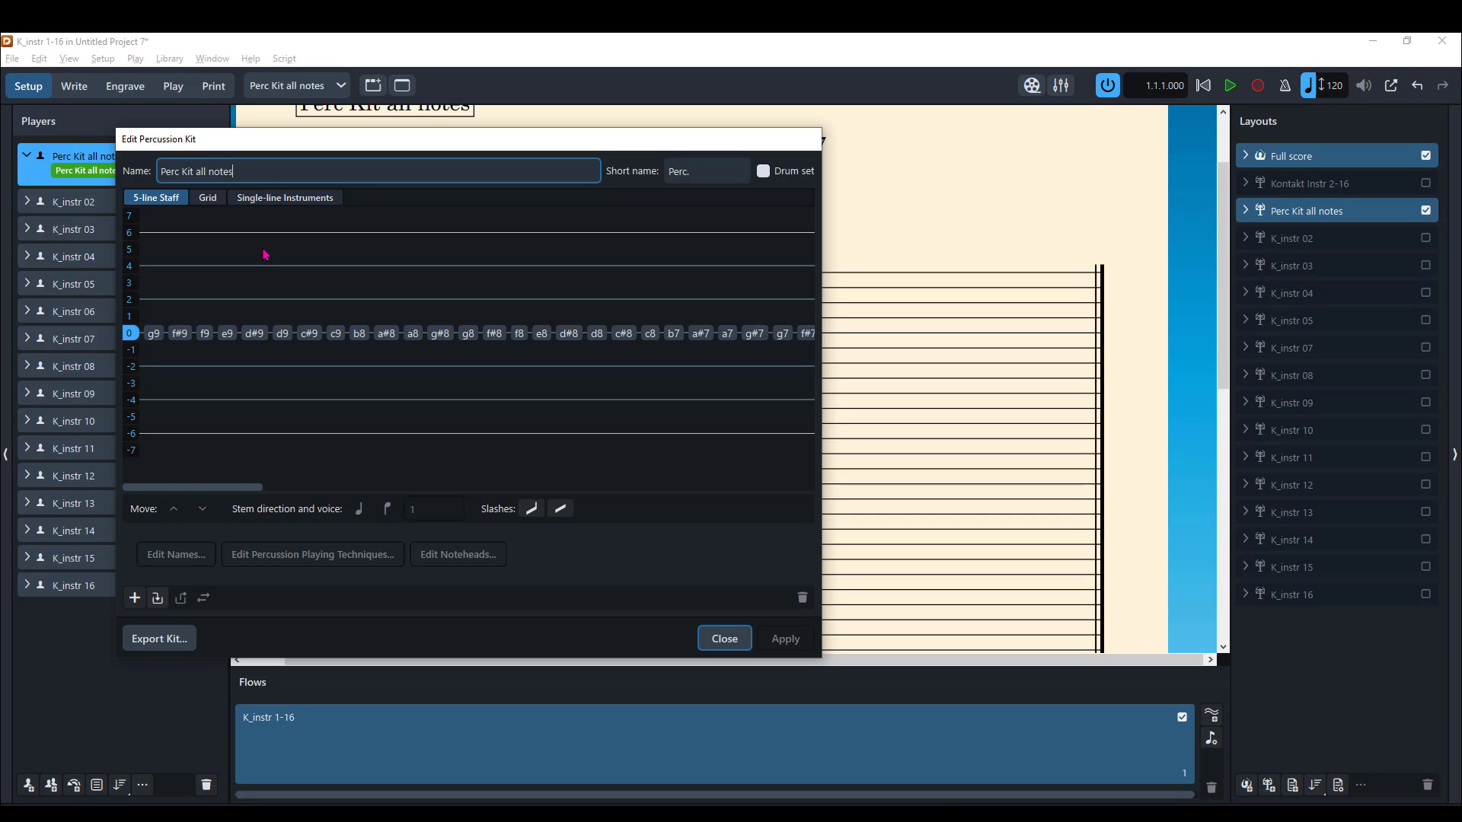
pyautogui.click(214, 201)
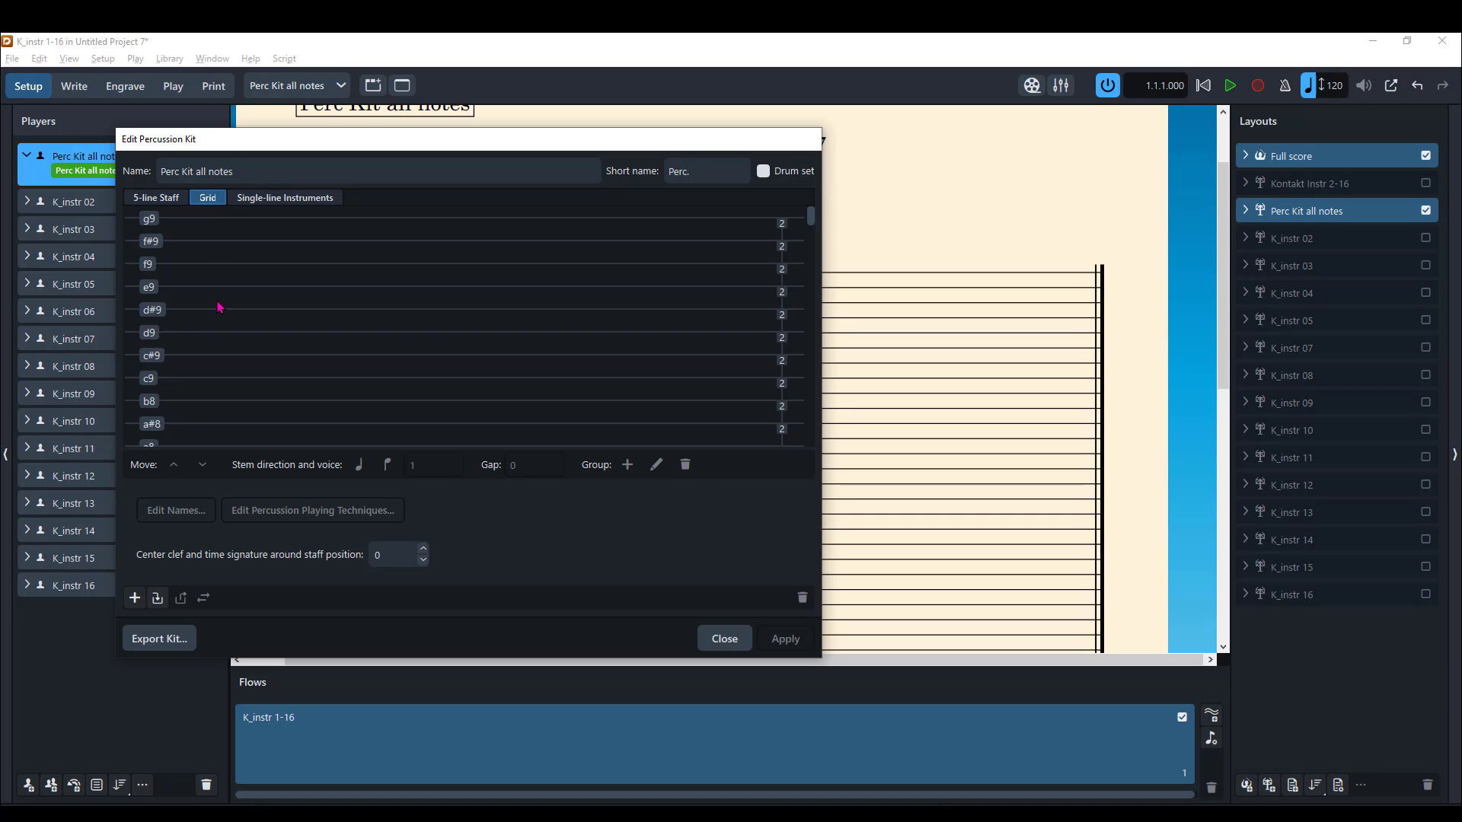
# Delete the unused low instruments from b1 down to c-1 from the percussion kit, including their music.
pyautogui.scroll(-8, 236, 365)
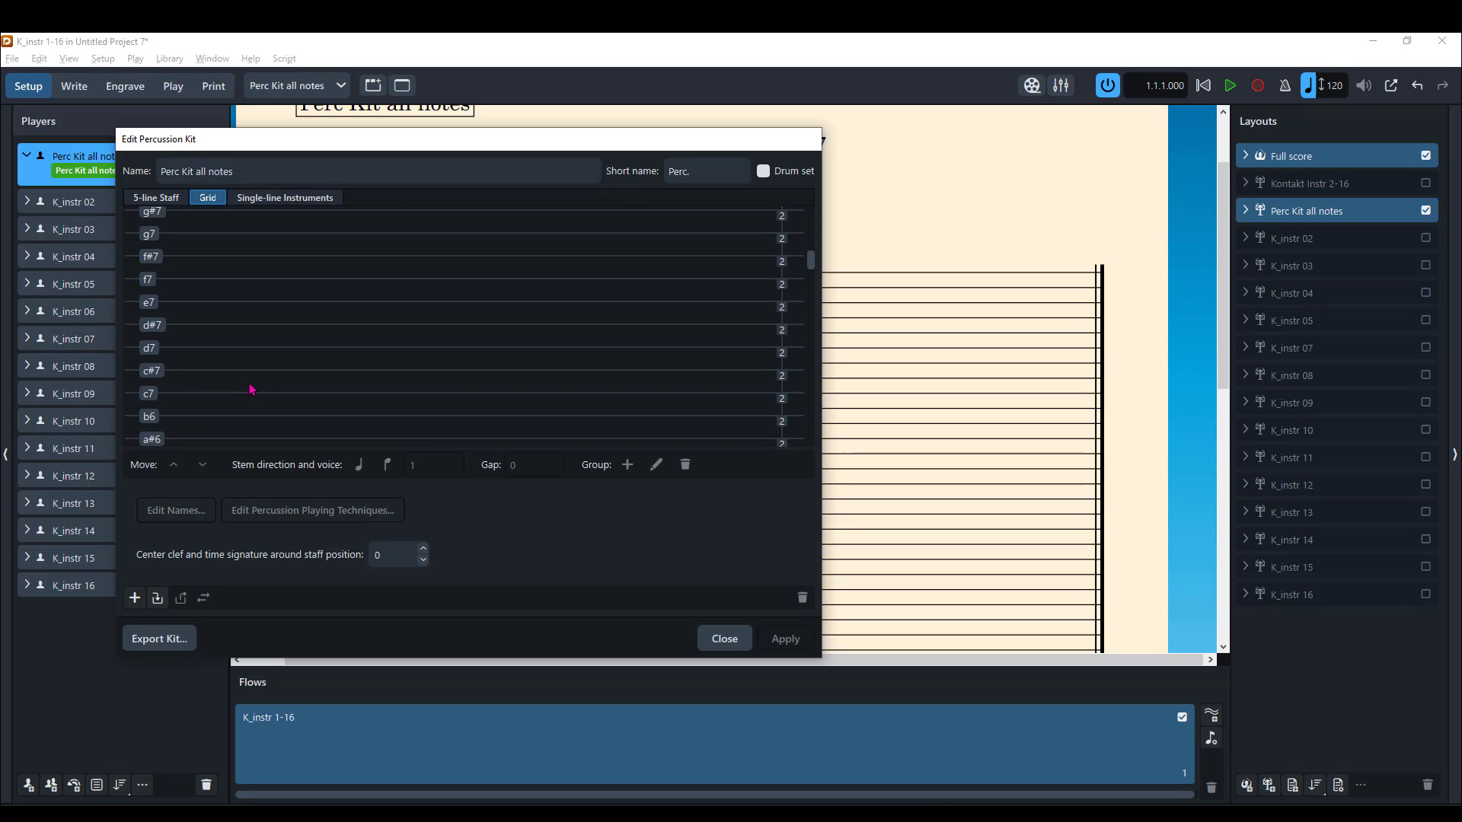
pyautogui.scroll(-20, 253, 388)
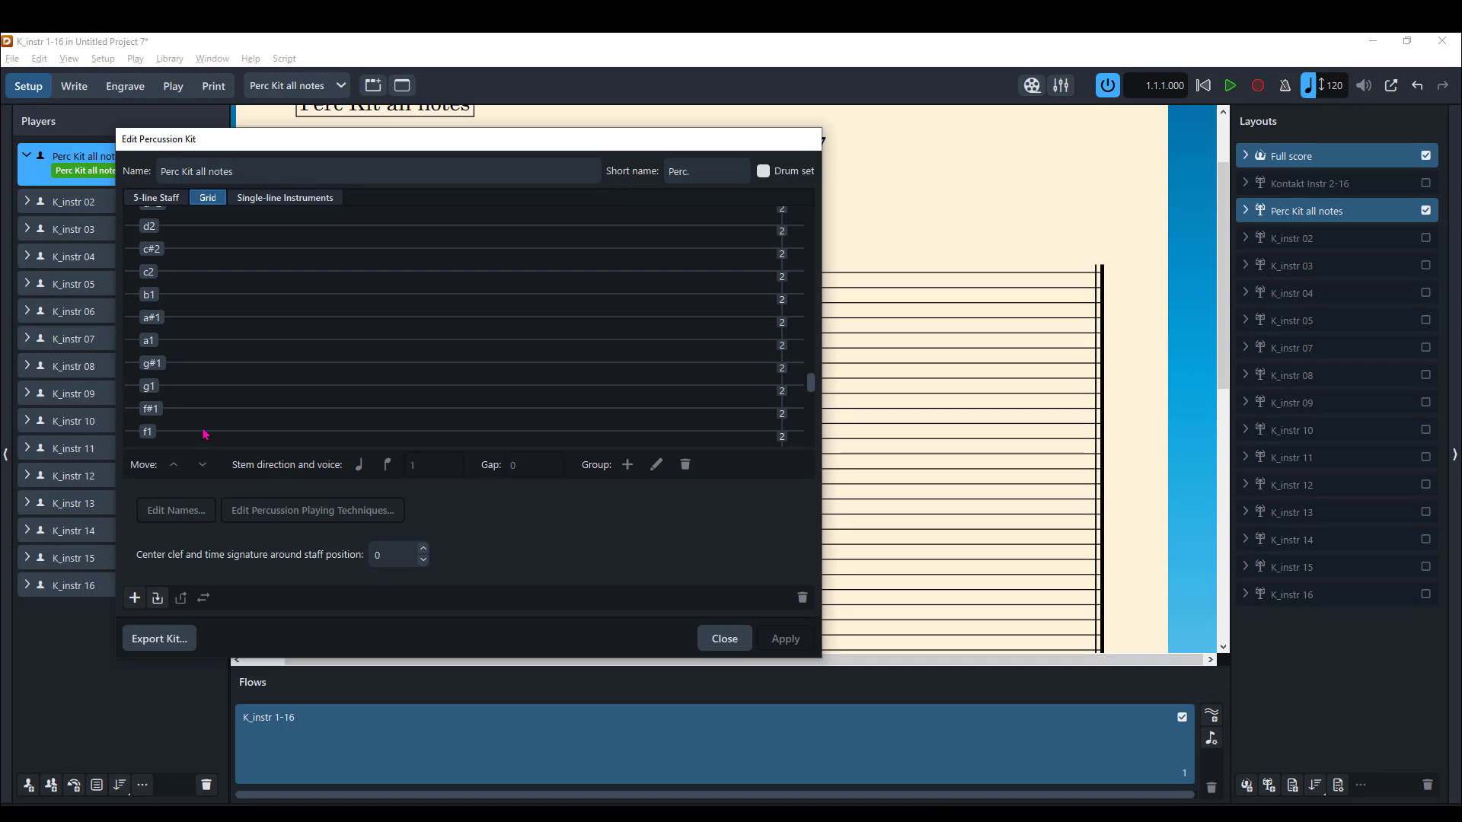
pyautogui.scroll(-5, 204, 433)
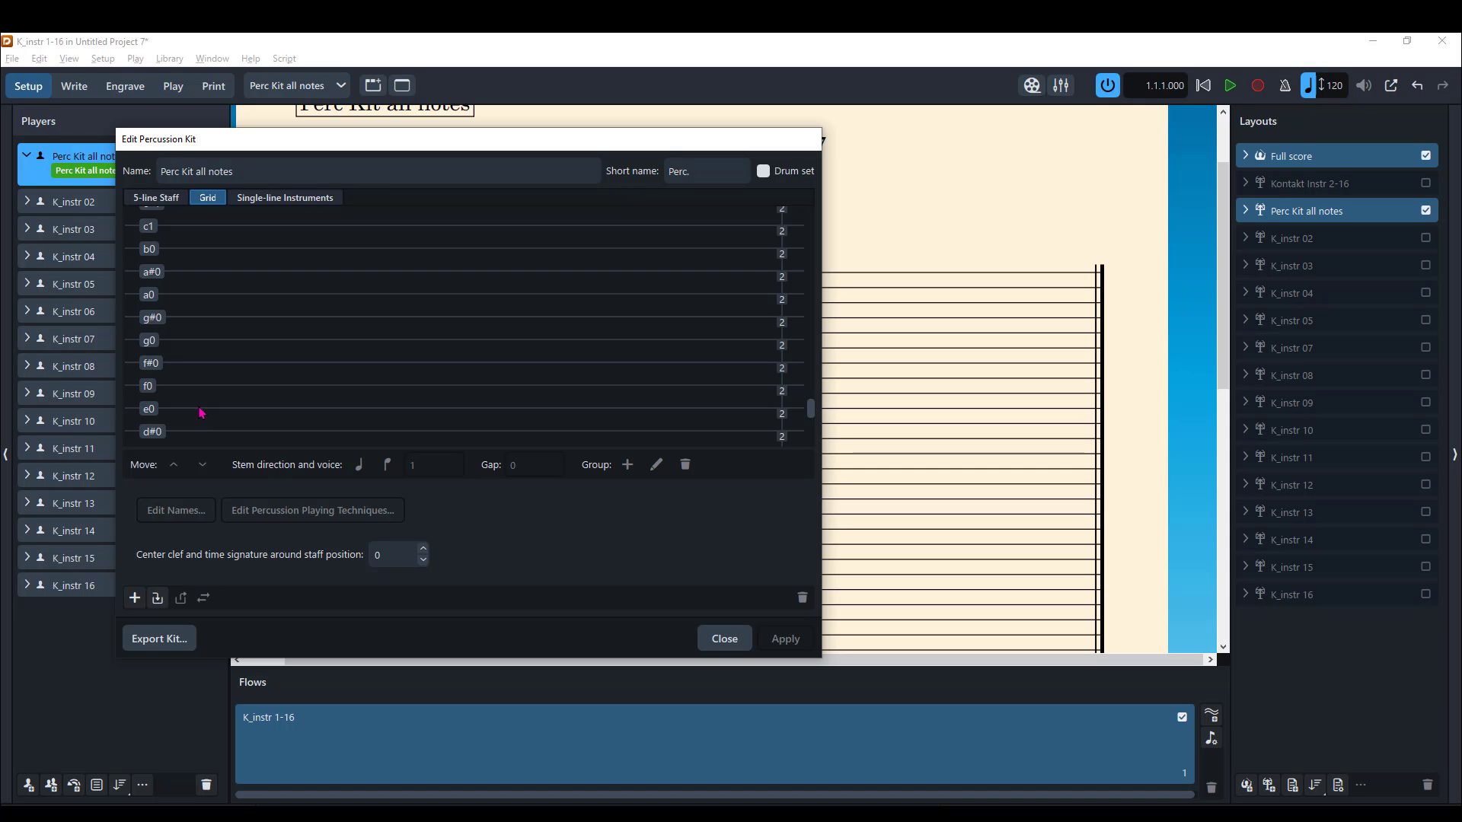
pyautogui.scroll(6, 201, 413)
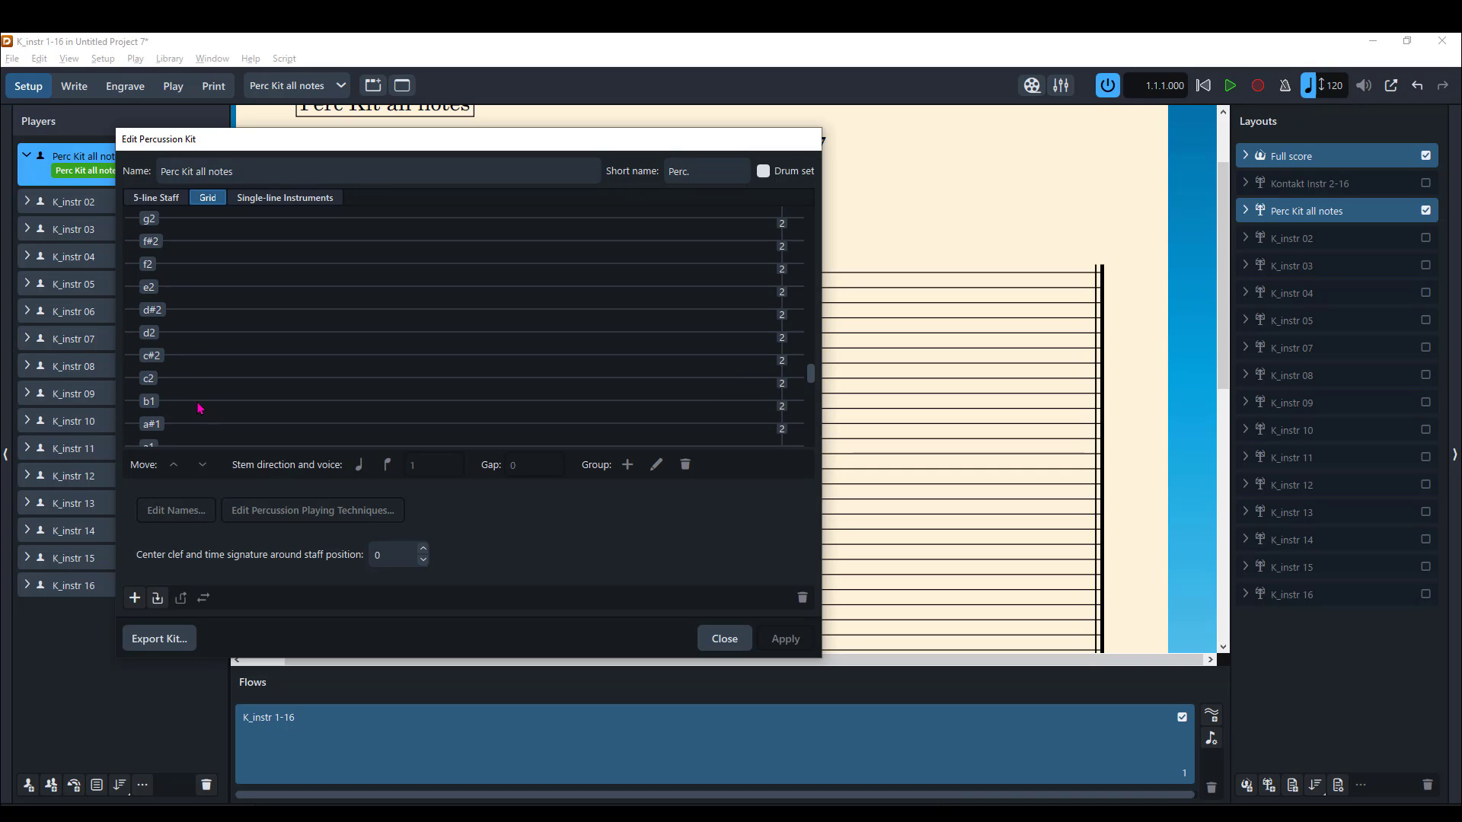
pyautogui.scroll(-11, 199, 409)
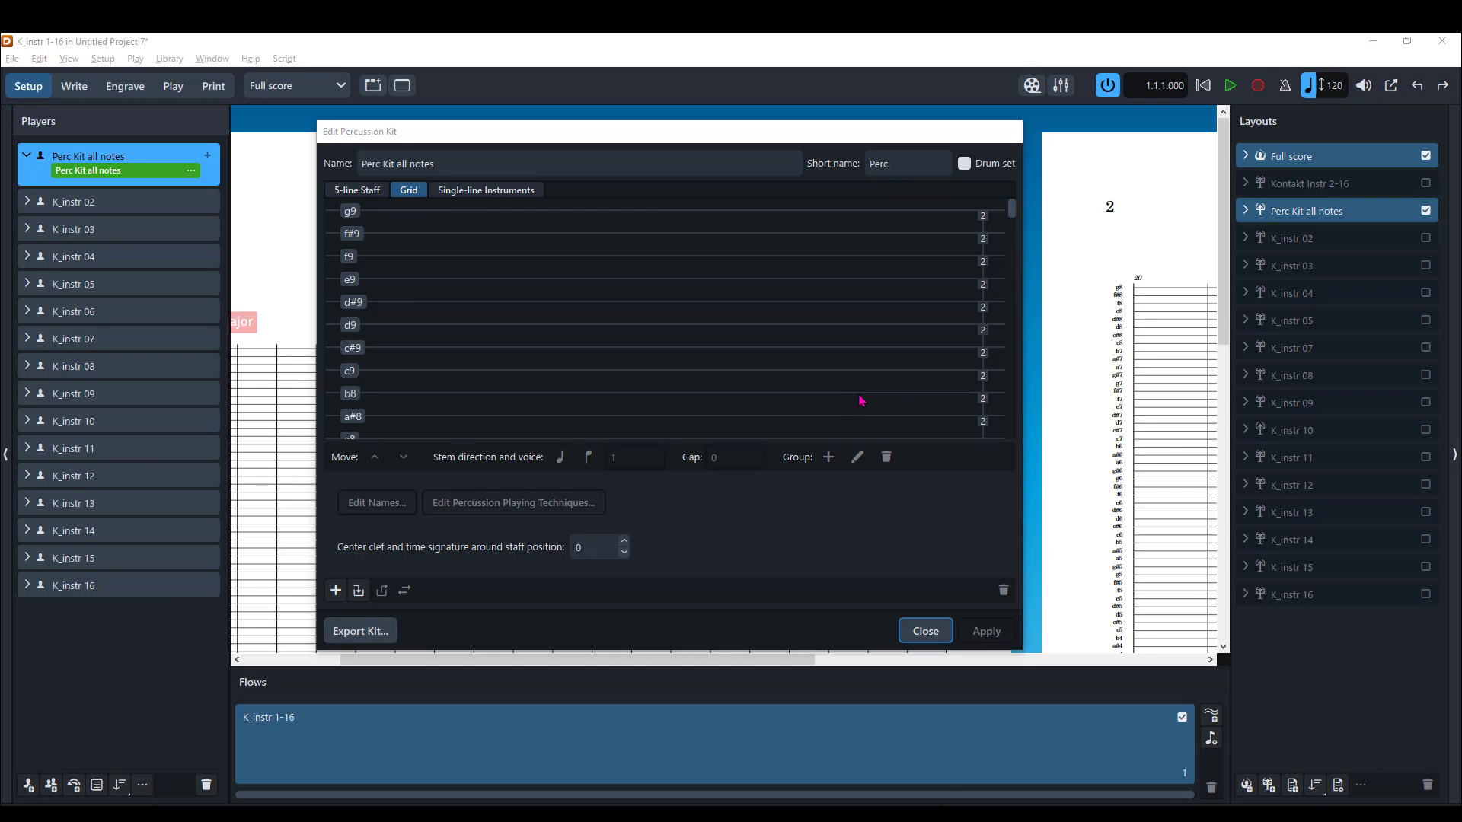
pyautogui.scroll(-14, 720, 398)
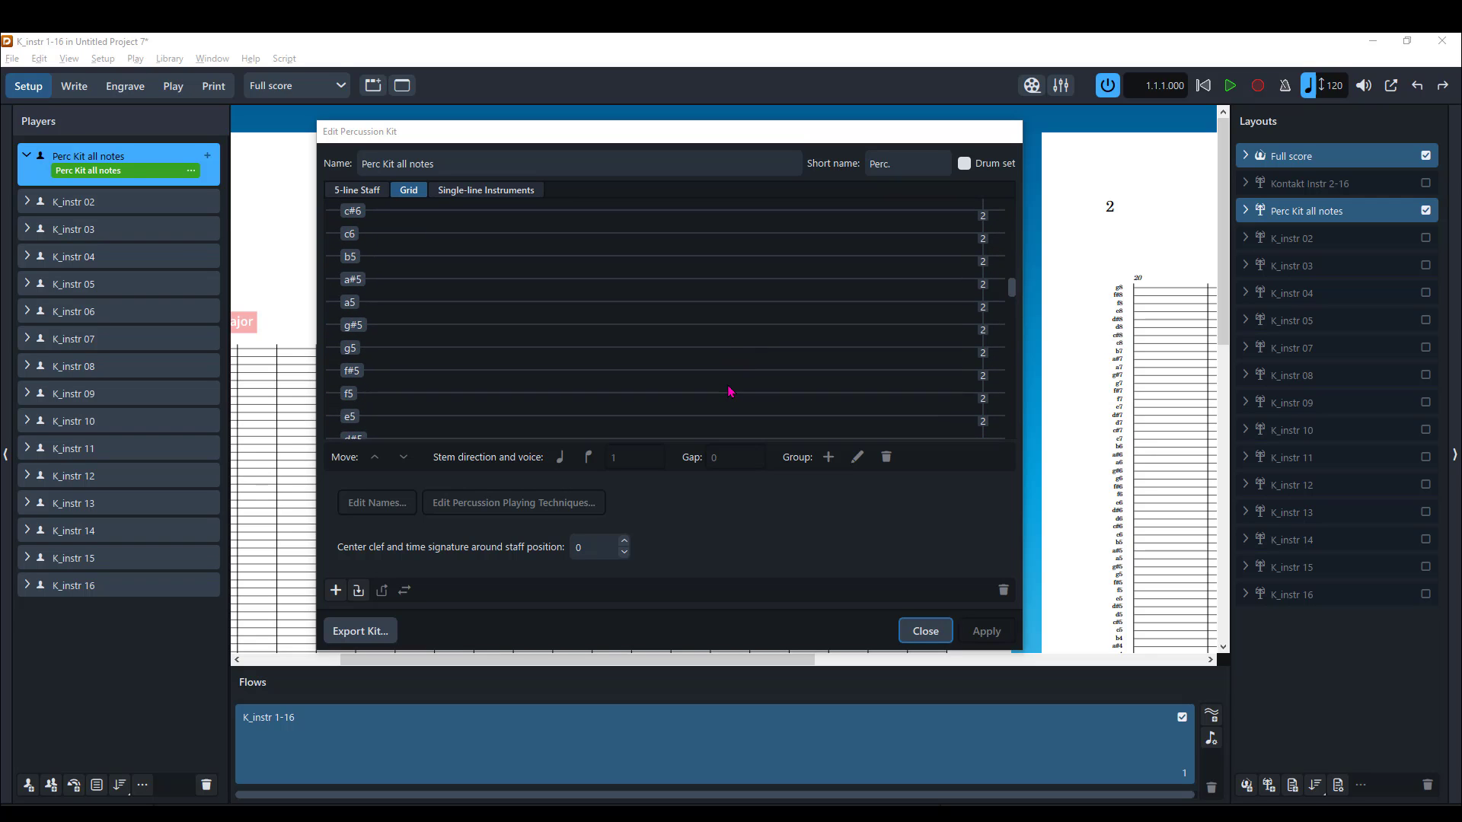
pyautogui.scroll(-12, 731, 391)
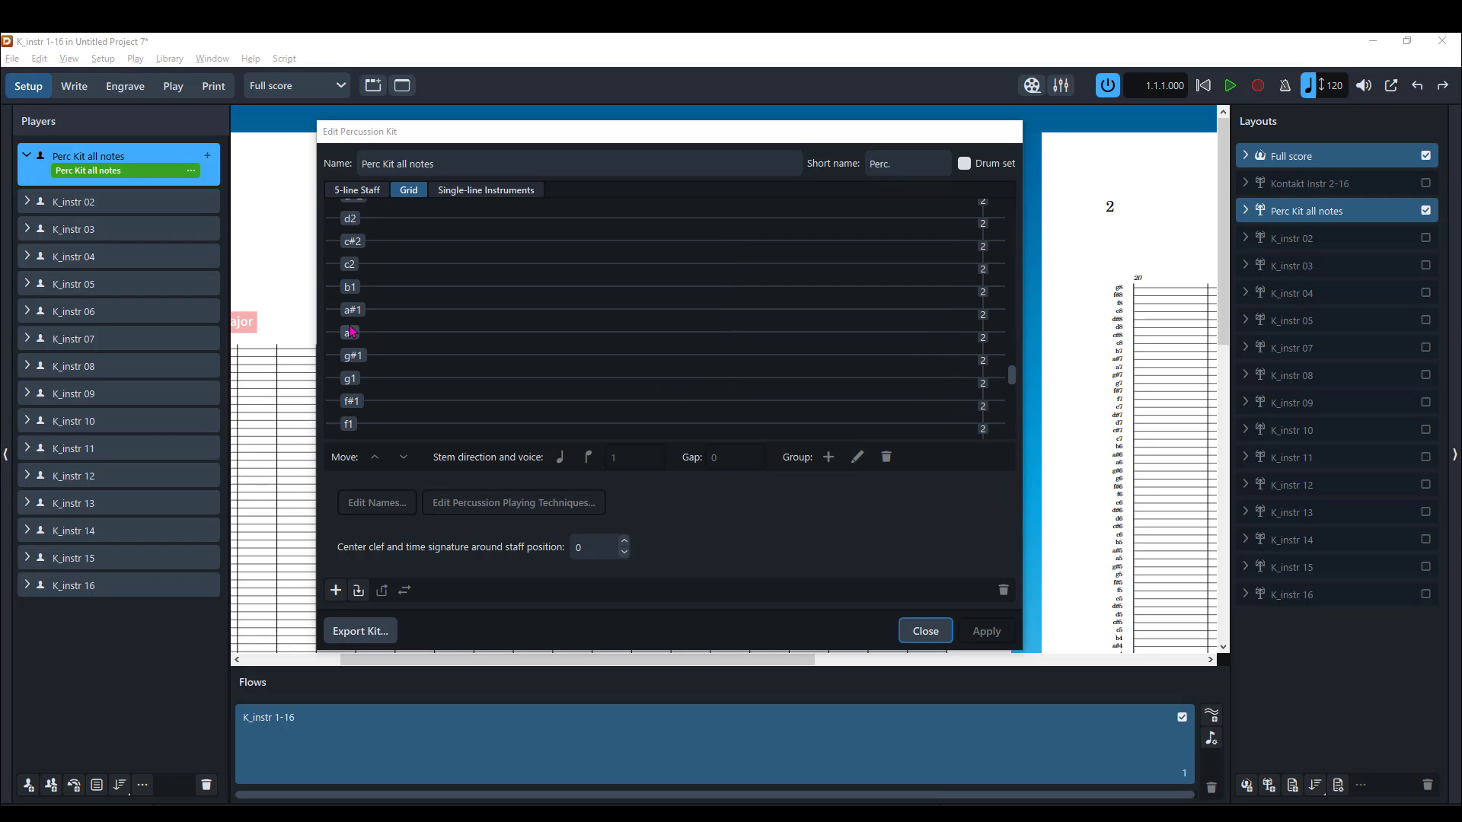
pyautogui.click(351, 289)
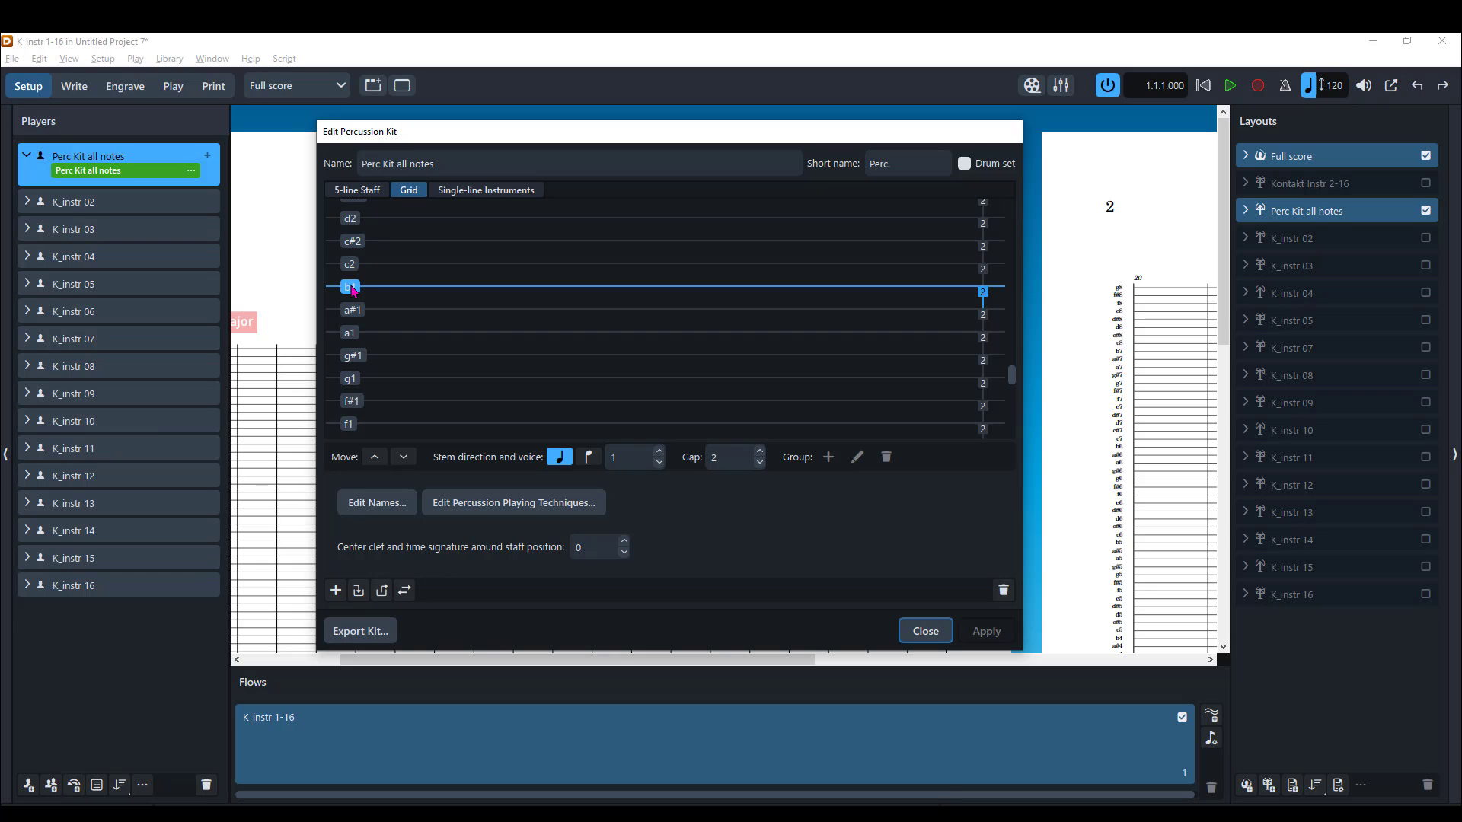
pyautogui.scroll(-6, 403, 418)
pyautogui.scroll(-4, 403, 418)
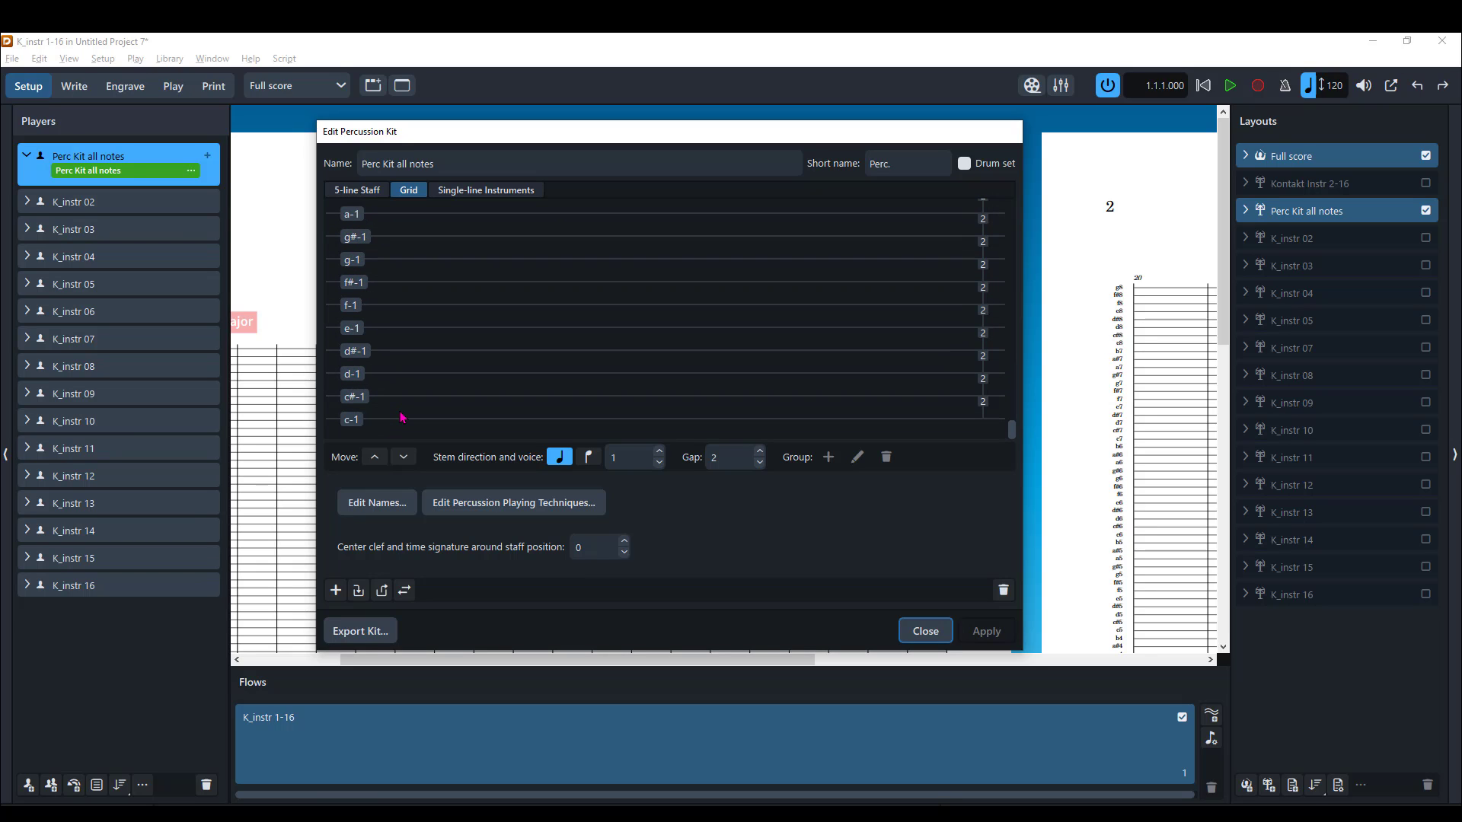
pyautogui.keyDown('shift'); pyautogui.click(352, 421); pyautogui.keyUp('shift')
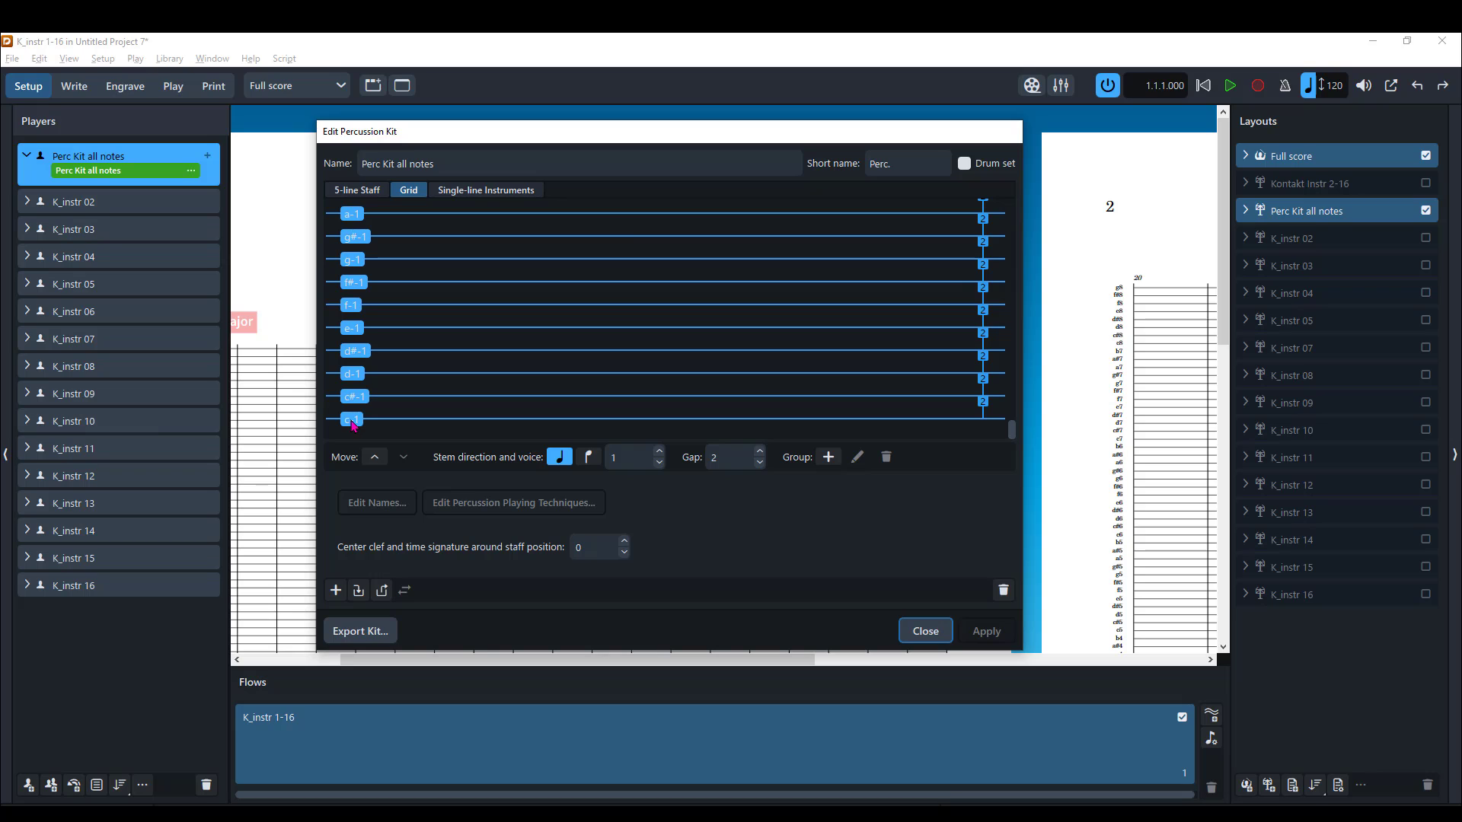
pyautogui.click(1001, 593)
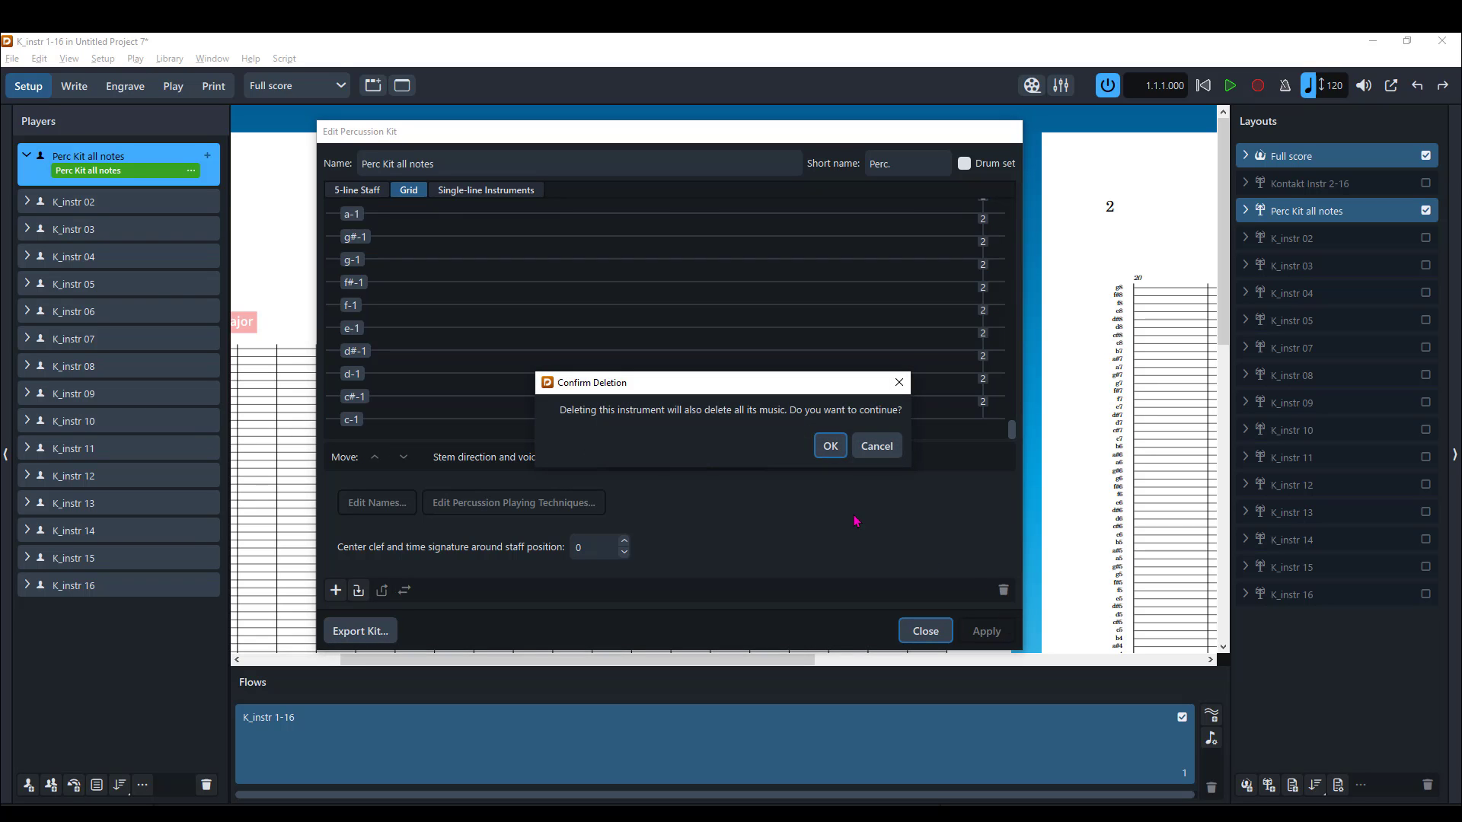
pyautogui.click(832, 448)
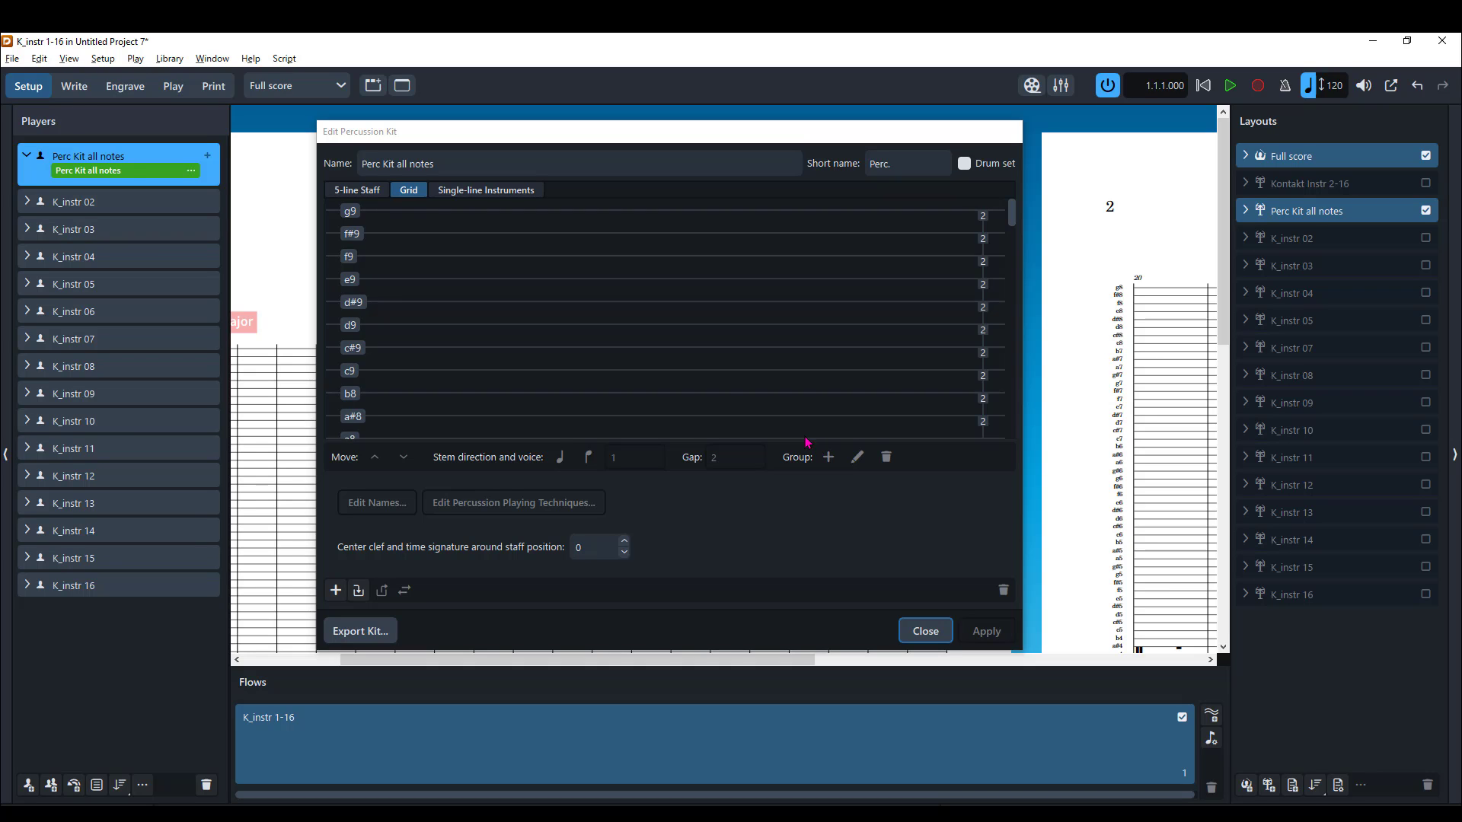
# Delete the unused high instruments from e6 up to g9 from the percussion kit, and close the kit editor.
pyautogui.scroll(-10, 544, 384)
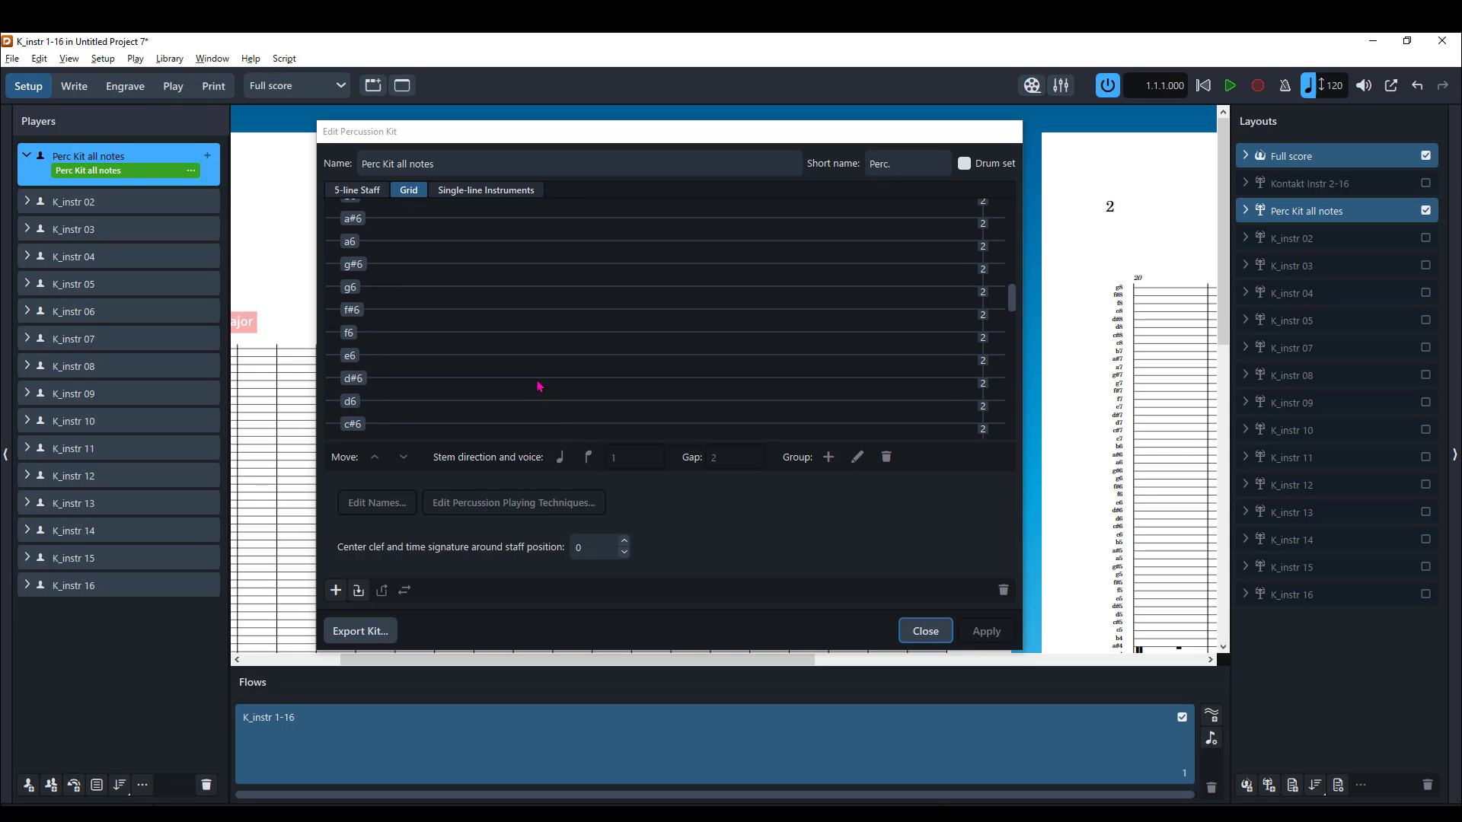
pyautogui.click(350, 357)
pyautogui.click(351, 357)
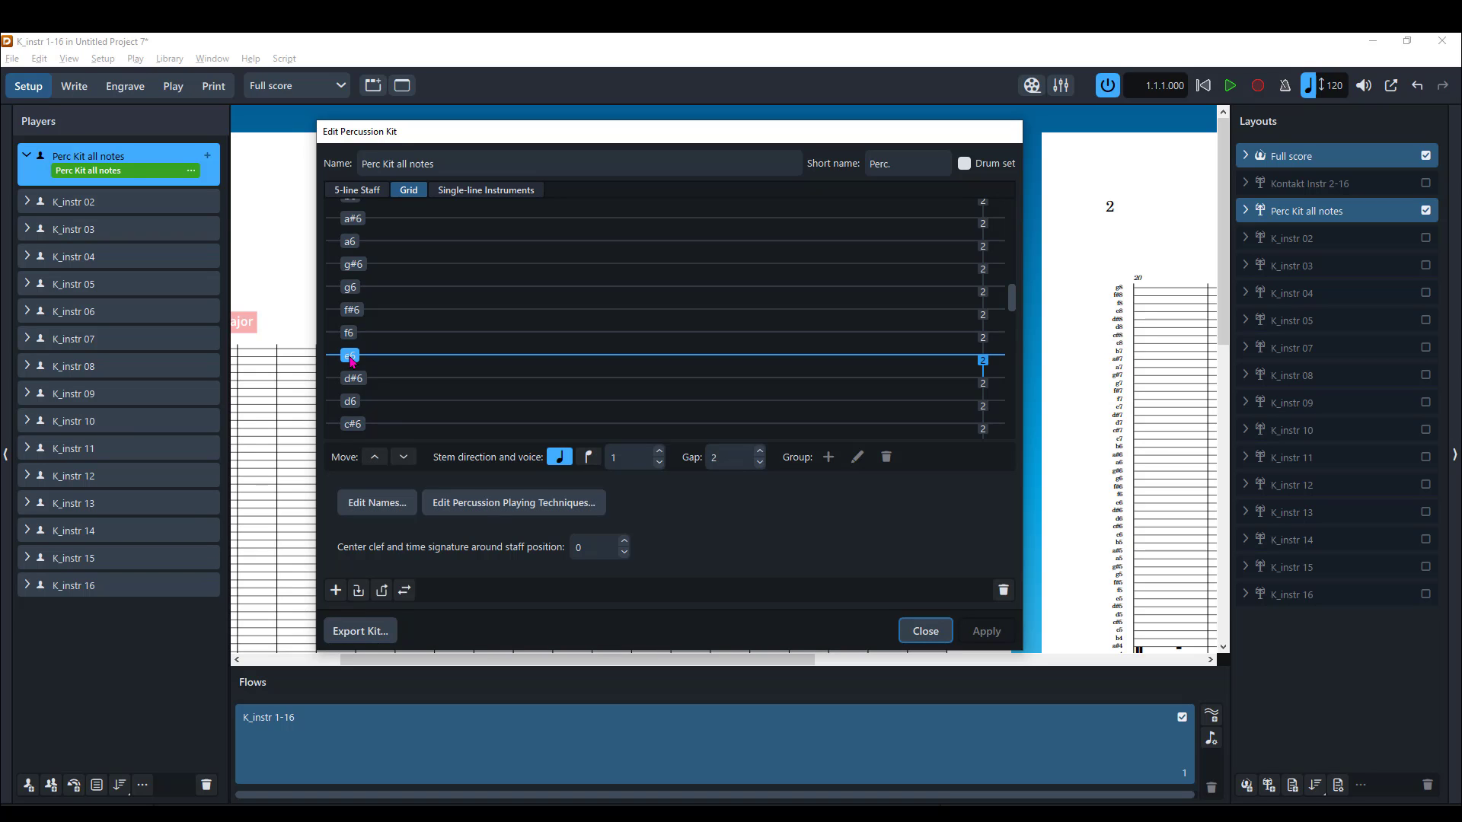
pyautogui.scroll(10, 351, 363)
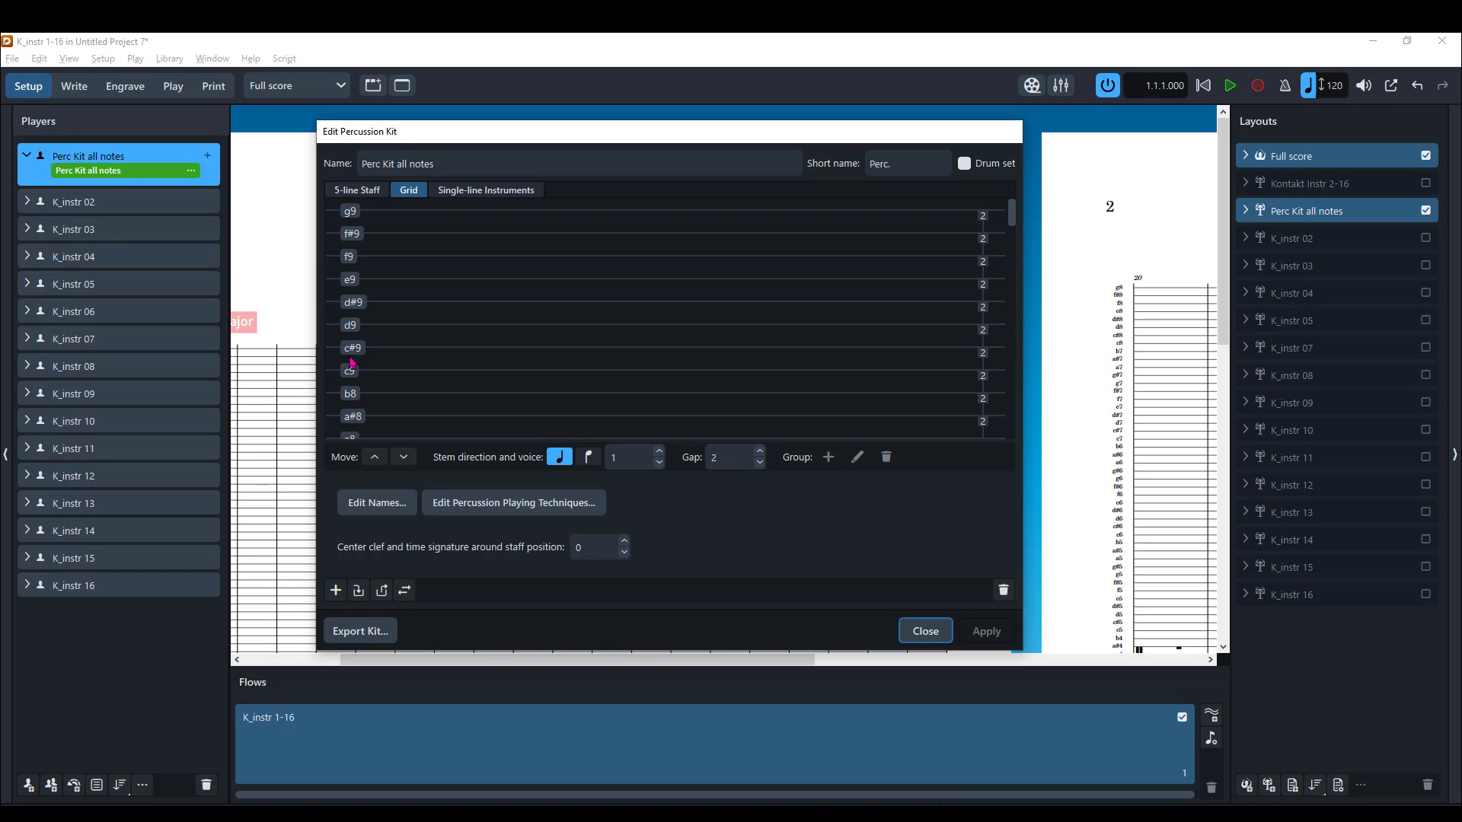
pyautogui.keyDown('shift'); pyautogui.click(350, 212); pyautogui.keyUp('shift')
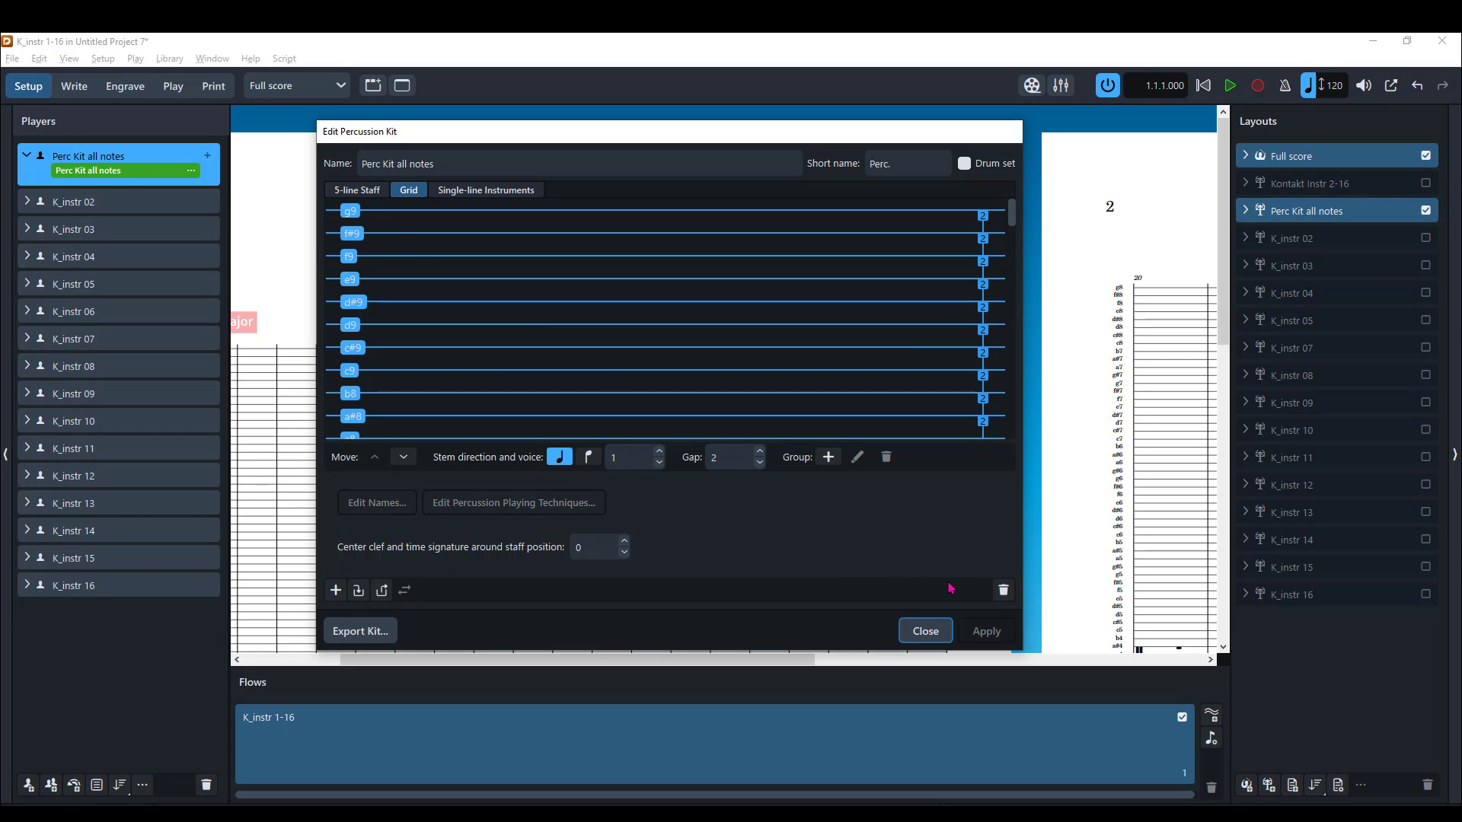
pyautogui.click(1003, 591)
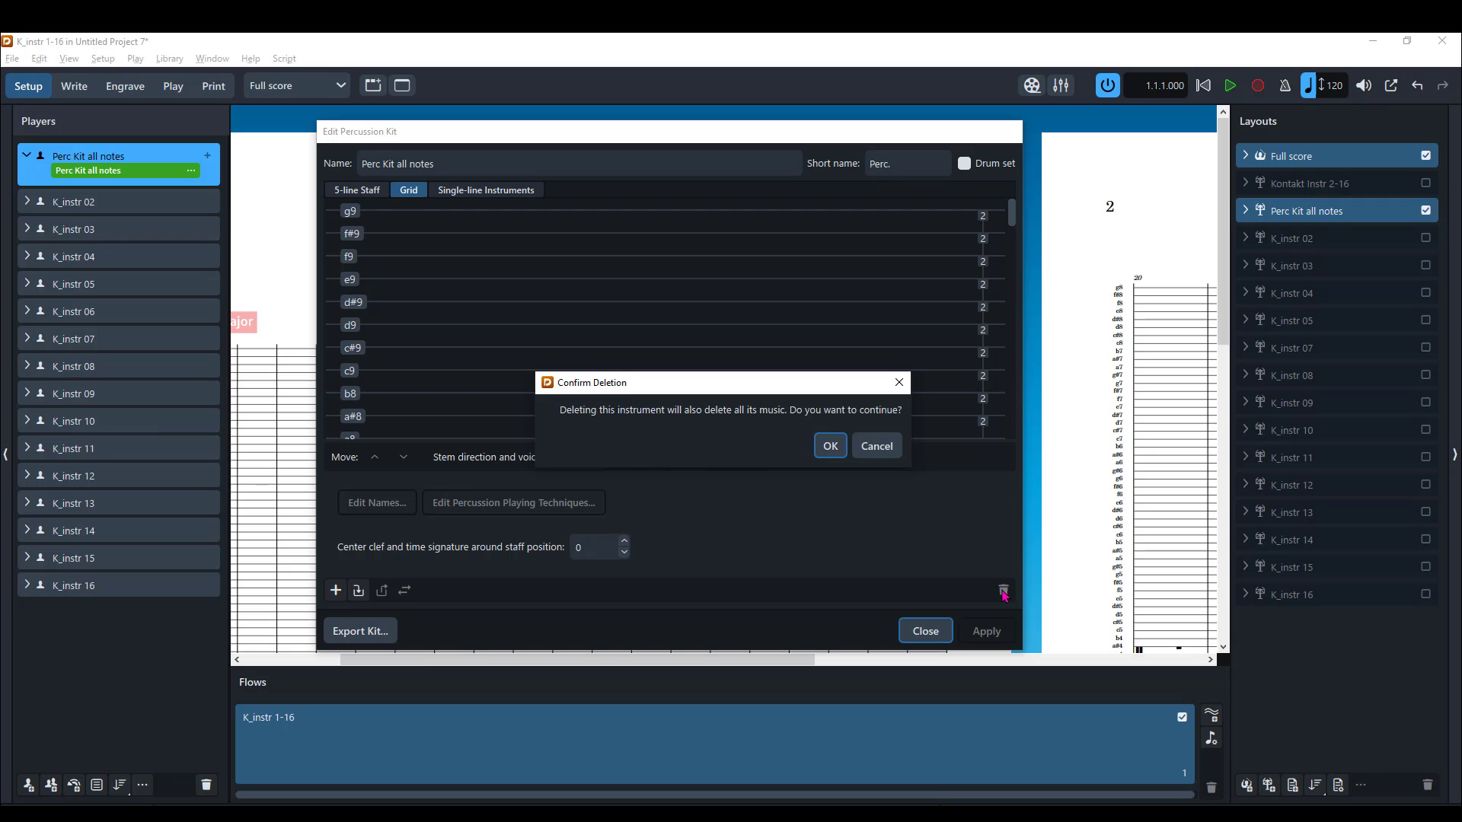
pyautogui.click(829, 445)
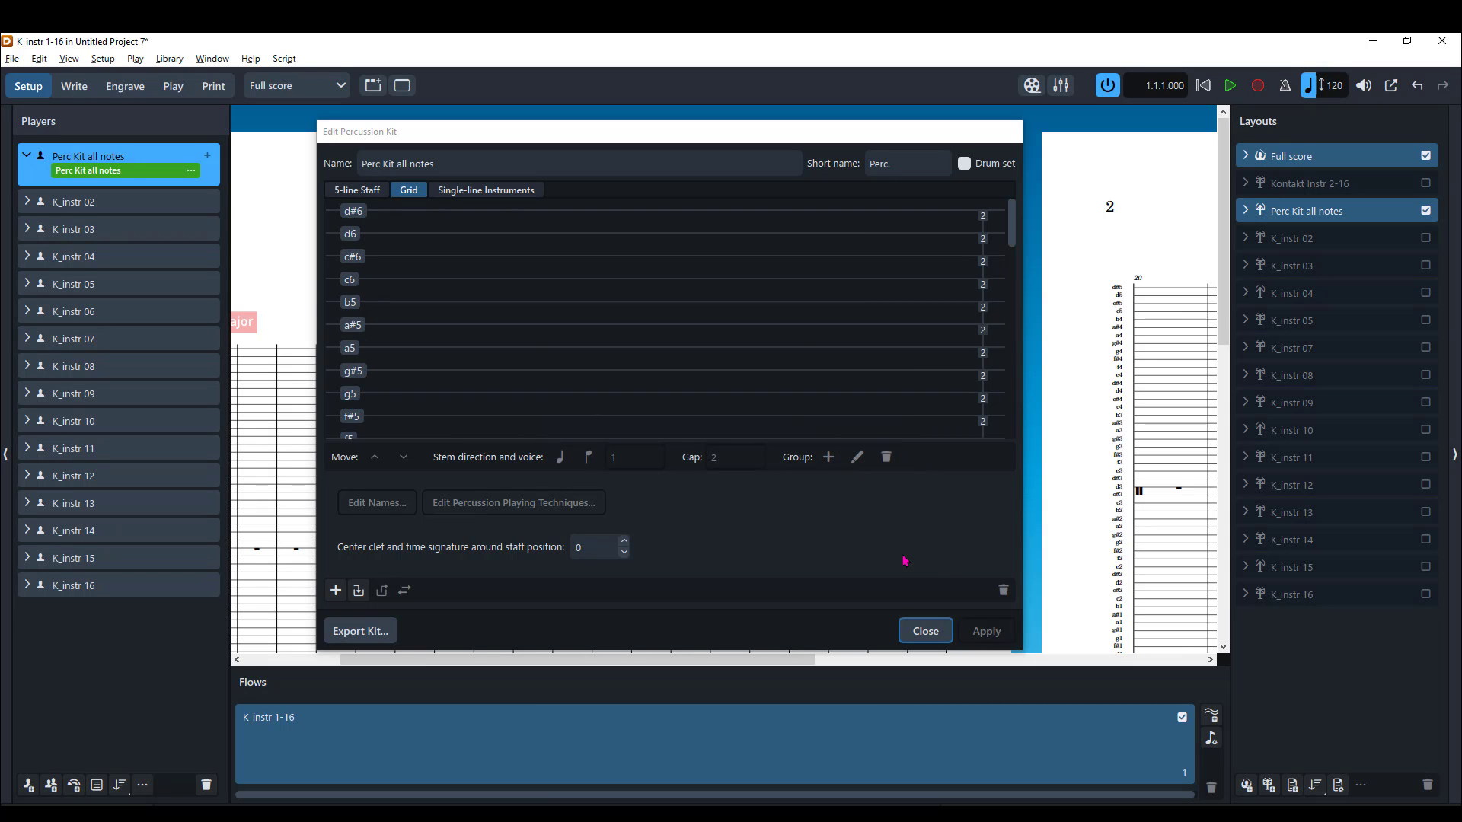
pyautogui.click(925, 632)
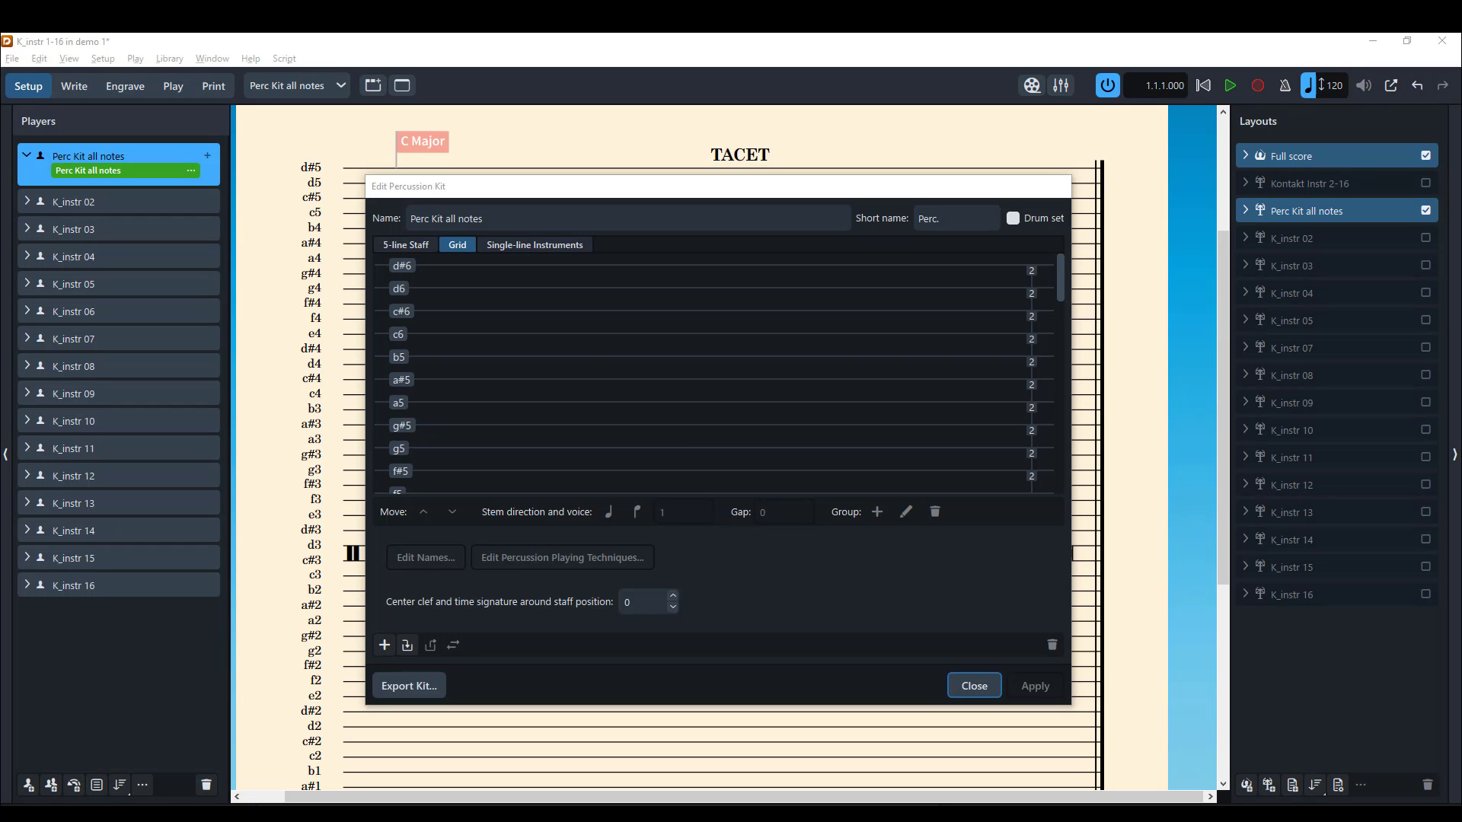
pyautogui.click(969, 685)
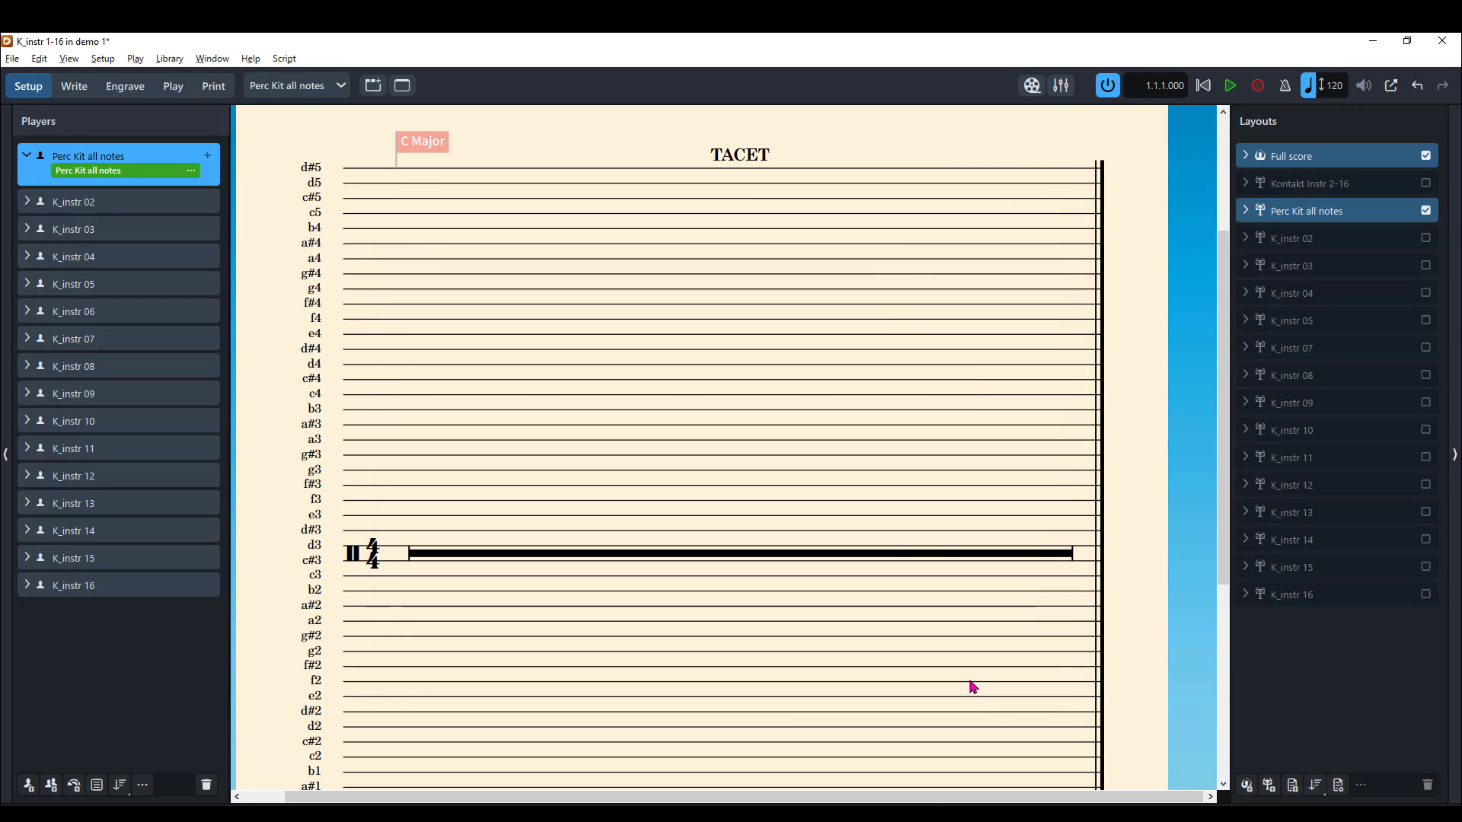
# Switch to Write mode and start note input on the percussion grid with an eighth-note duration.
pyautogui.click(77, 91)
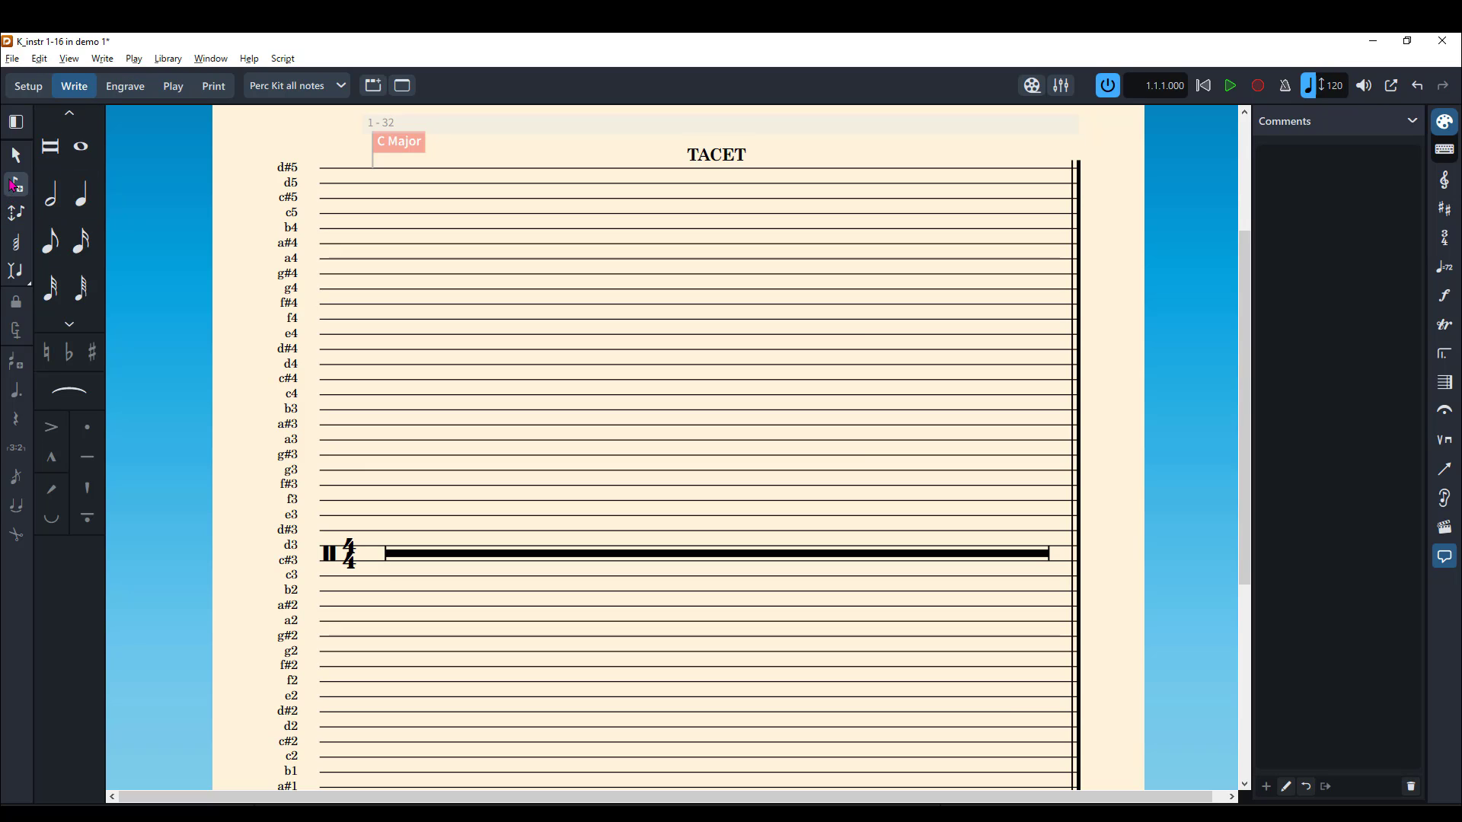
pyautogui.click(15, 184)
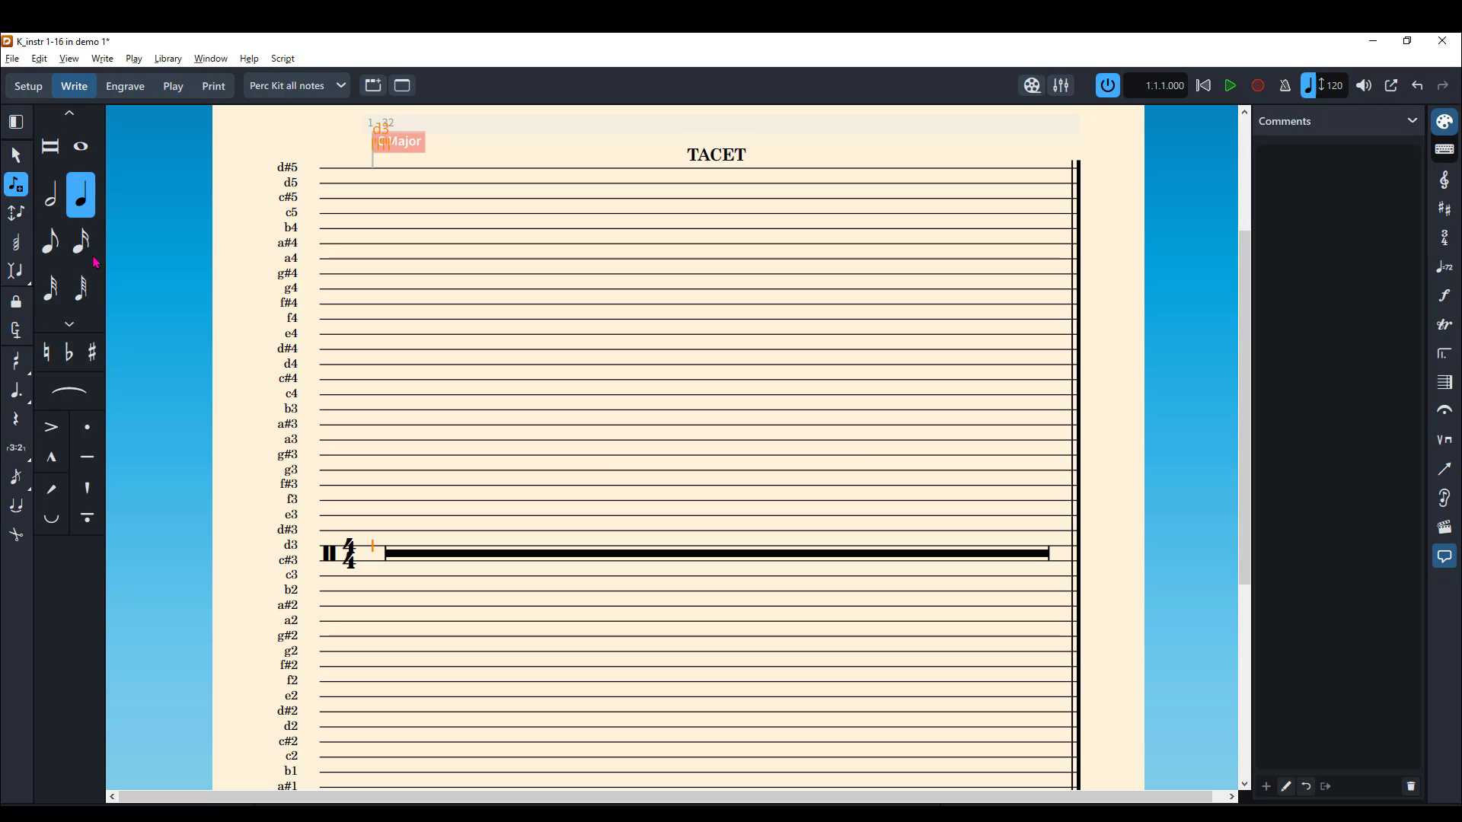
pyautogui.click(50, 245)
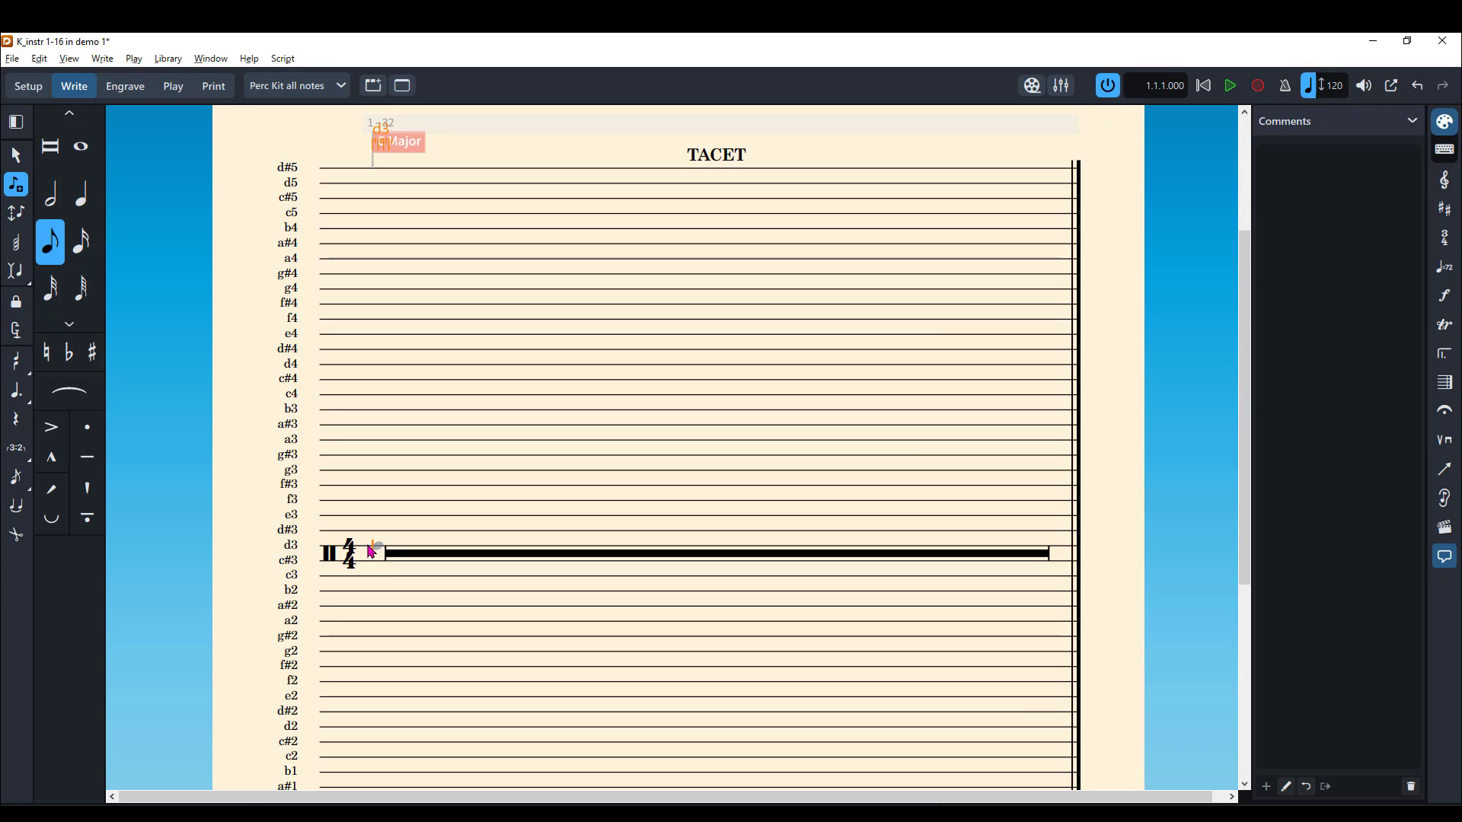
# Move the note-input caret up and down through the kit lines around d3 to check which instrument it names.
pyautogui.press('Up')
pyautogui.press('Up')
pyautogui.press('Up')
pyautogui.press('Down')
pyautogui.press('Down')
pyautogui.press('Down')
pyautogui.press('Down')
pyautogui.press('Down')
pyautogui.press('Down')
pyautogui.press('Down')
pyautogui.press('Up')
pyautogui.press('Up')
pyautogui.press('Up')
pyautogui.moveTo(502, 813)
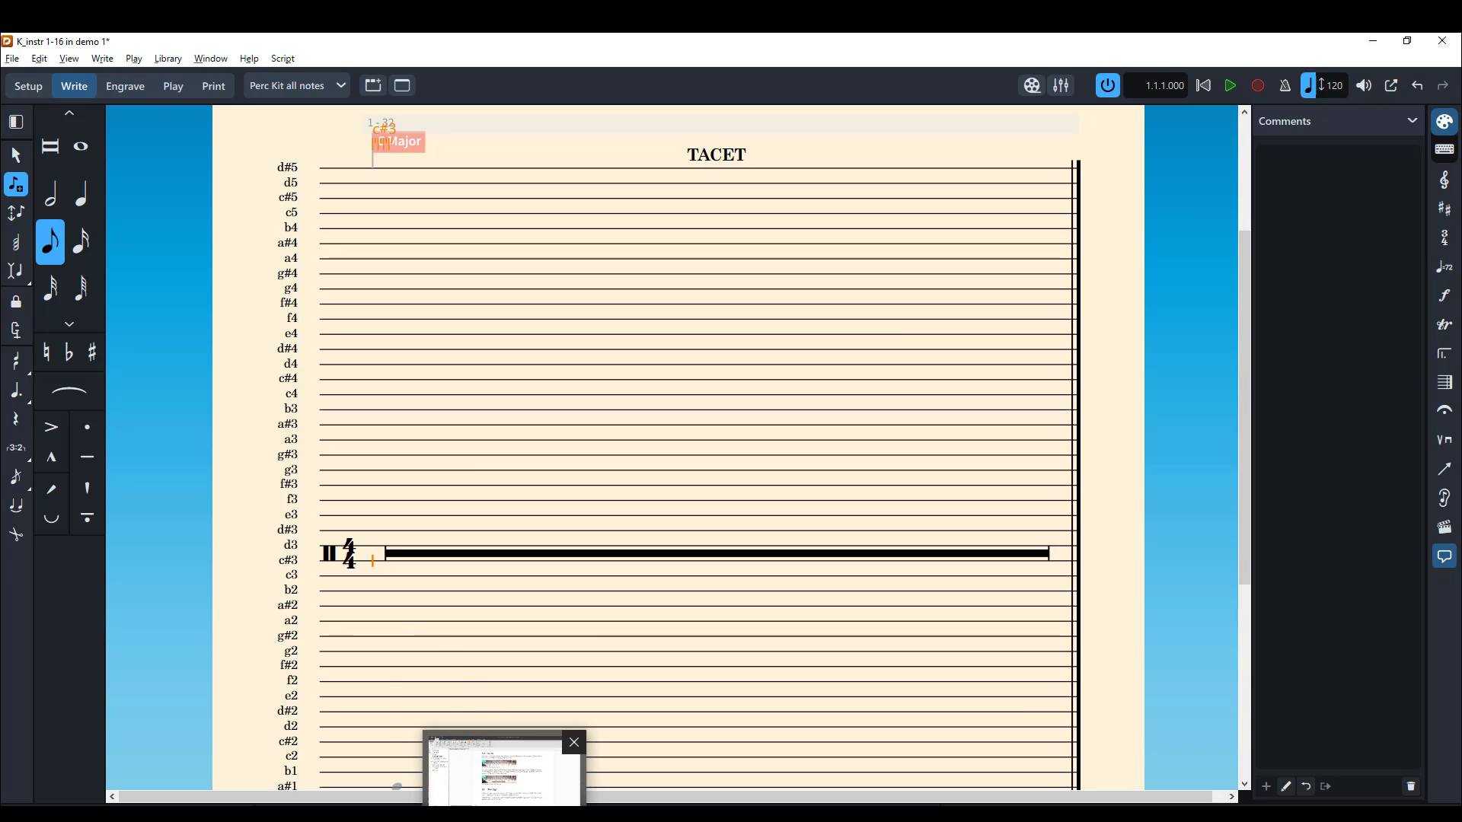
pyautogui.press('Up')
pyautogui.press('Up')
pyautogui.press('Up')
pyautogui.press('Up')
pyautogui.press('Up')
pyautogui.press('Up')
pyautogui.press('Up')
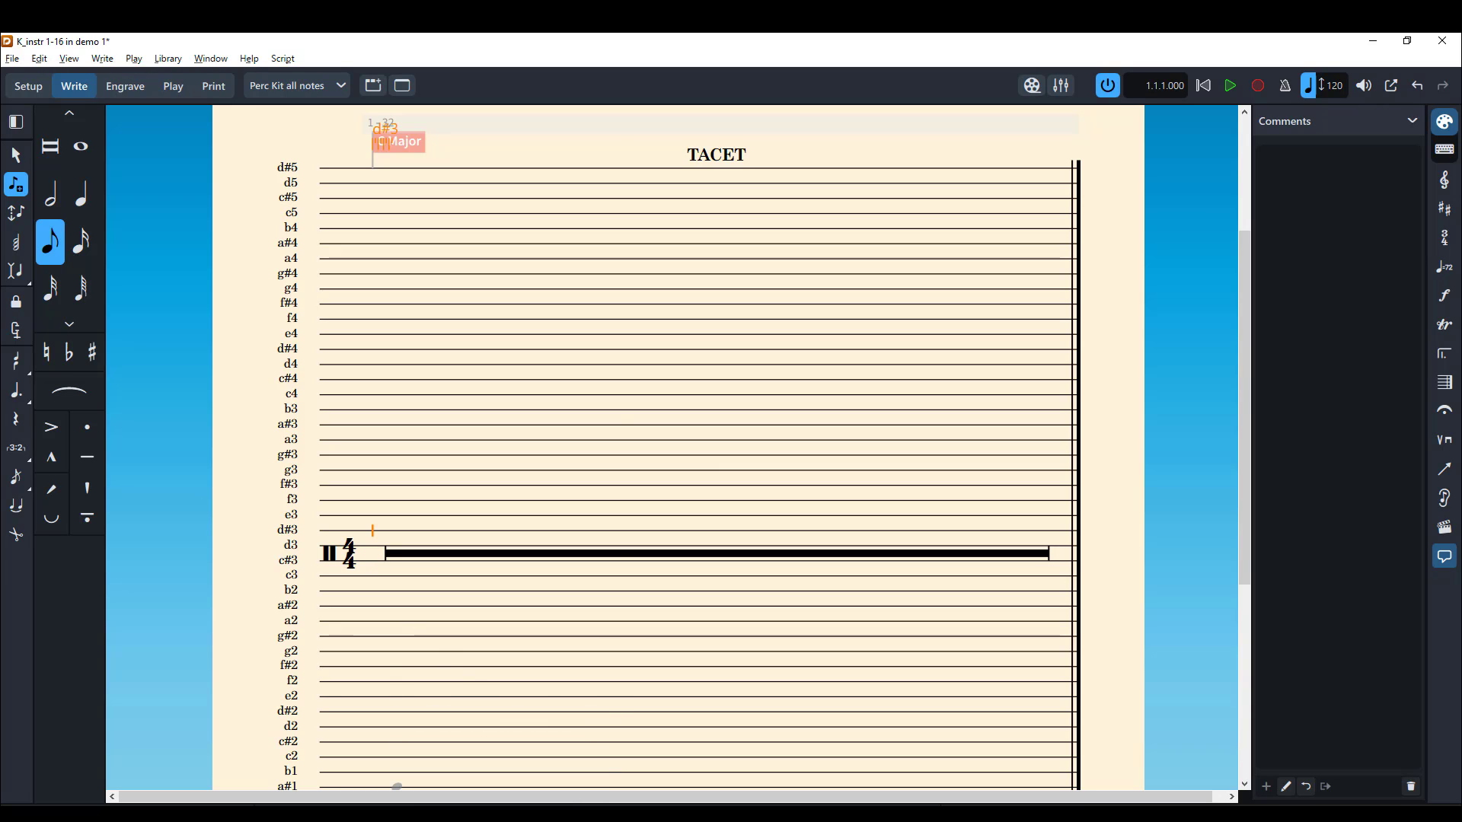
pyautogui.press('Up')
pyautogui.press('Up')
pyautogui.press('Up')
pyautogui.press('Up')
pyautogui.press('Up')
pyautogui.press('Up')
pyautogui.press('Up')
pyautogui.press('Down')
pyautogui.press('Down')
pyautogui.press('Down')
pyautogui.press('Down')
pyautogui.press('Down')
pyautogui.press('Down')
pyautogui.press('Down')
pyautogui.press('Down')
pyautogui.press('Down')
pyautogui.press('Down')
pyautogui.press('Down')
pyautogui.press('Down')
pyautogui.press('Down')
pyautogui.press('Down')
pyautogui.press('Down')
pyautogui.press('Up')
pyautogui.press('Up')
# Enter four eighth notes from the start of bar 1: two on the c#3 line, then two on the c3 line.
pyautogui.click(377, 565)
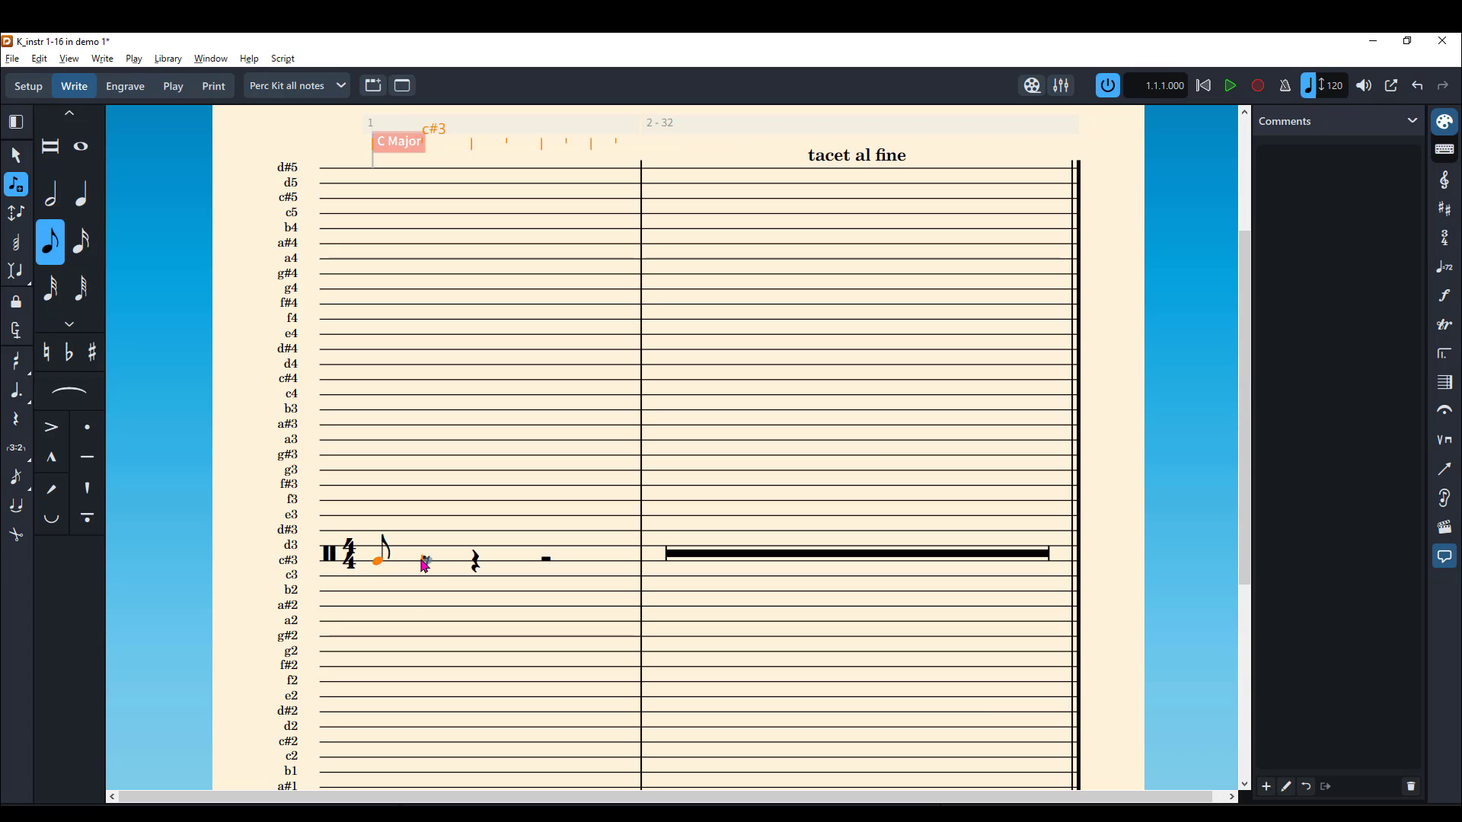
pyautogui.click(427, 565)
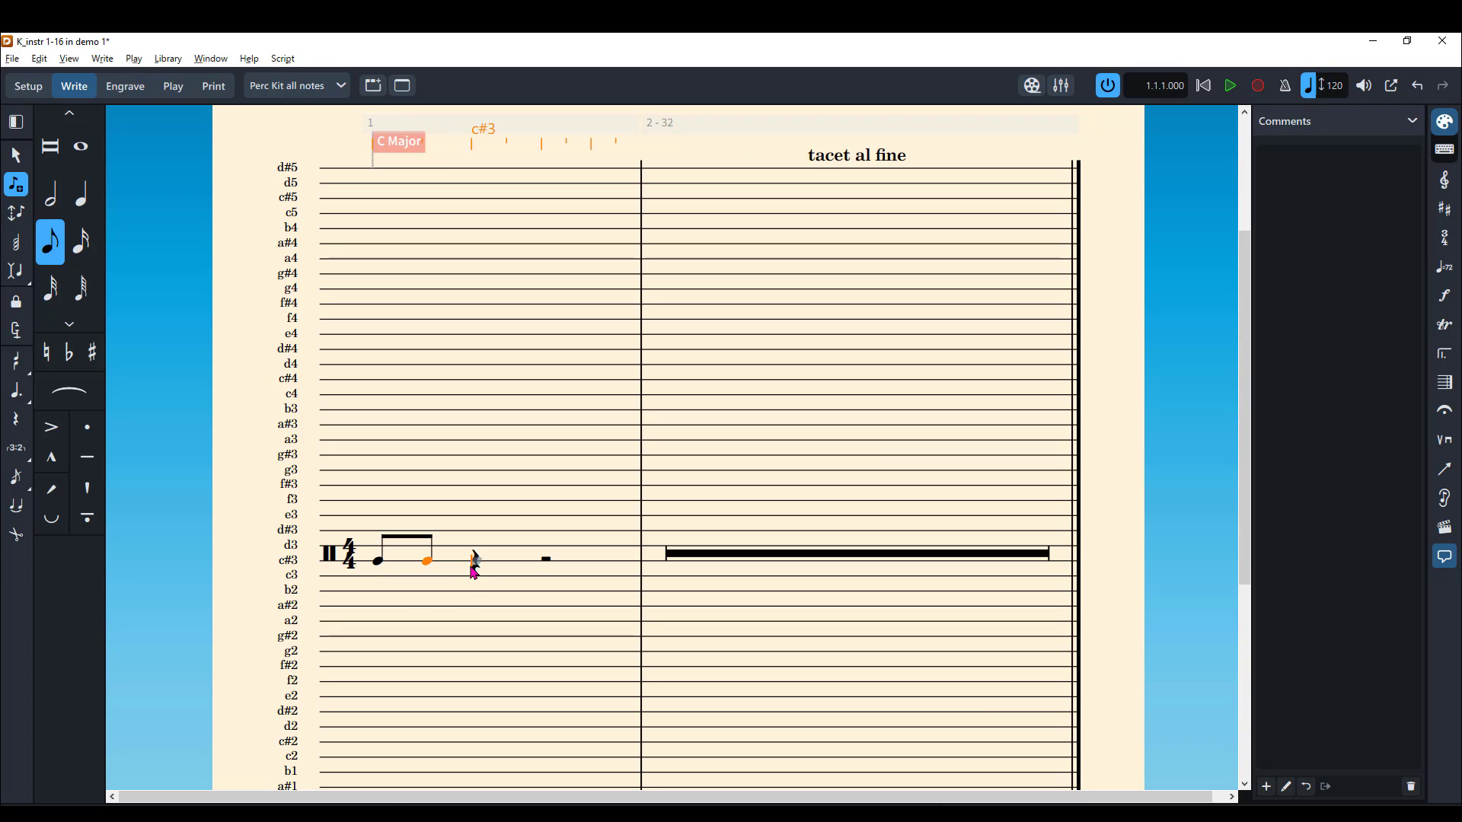
pyautogui.click(473, 577)
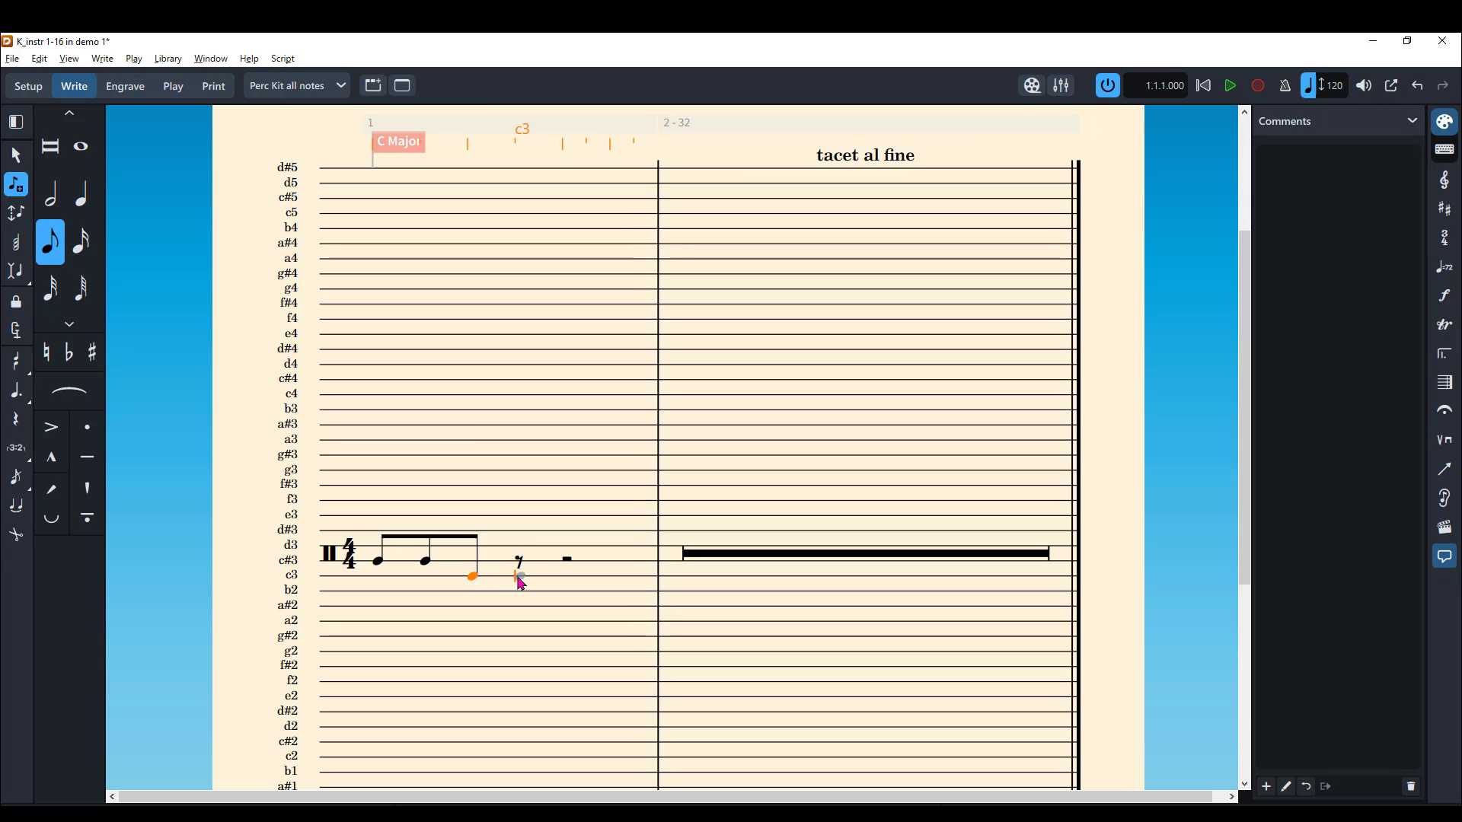
pyautogui.click(518, 577)
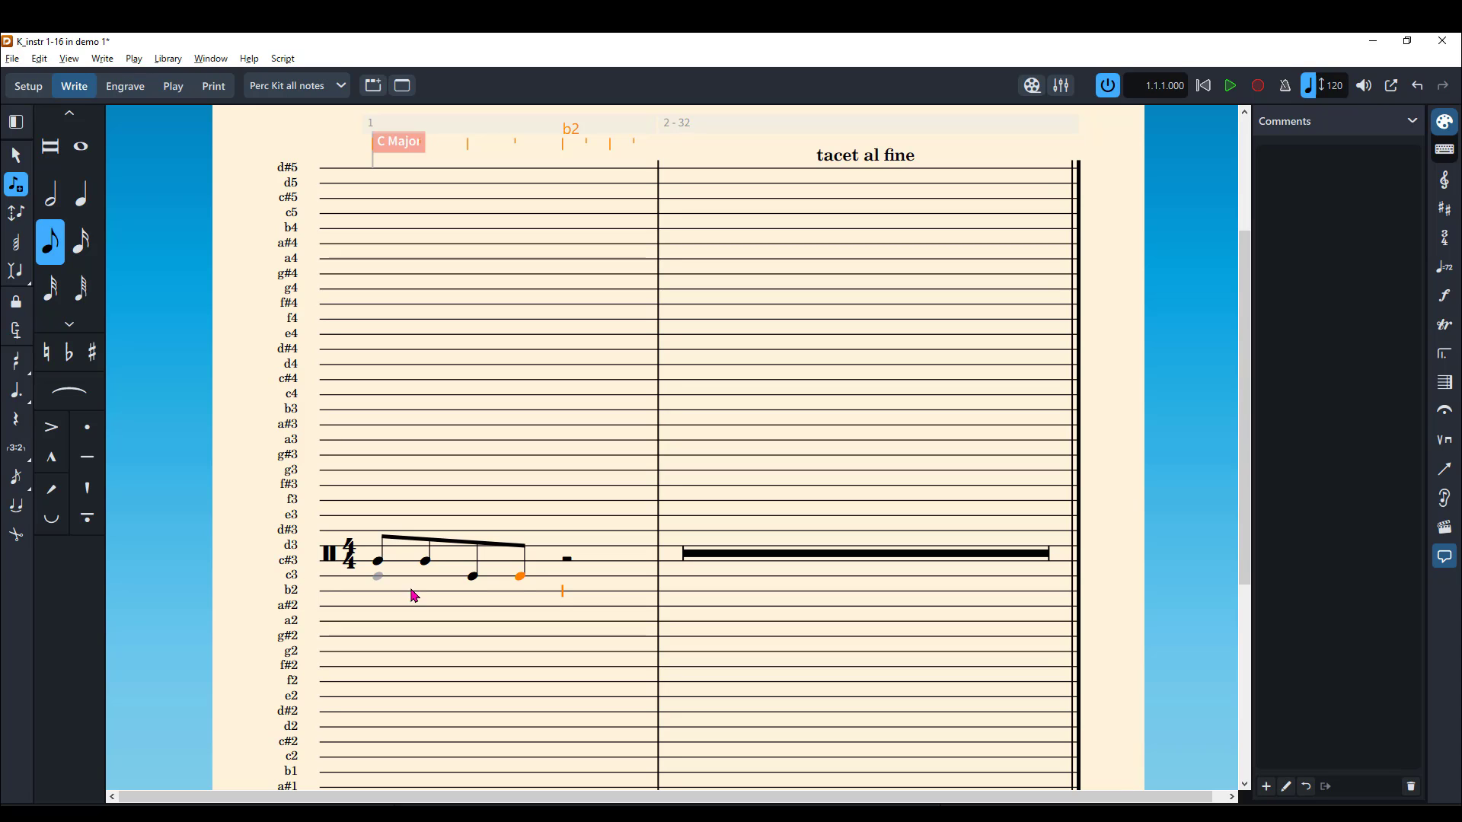
# Complete bar 1 with a half note on the b2 line, and play the bongo phrase back.
pyautogui.click(50, 196)
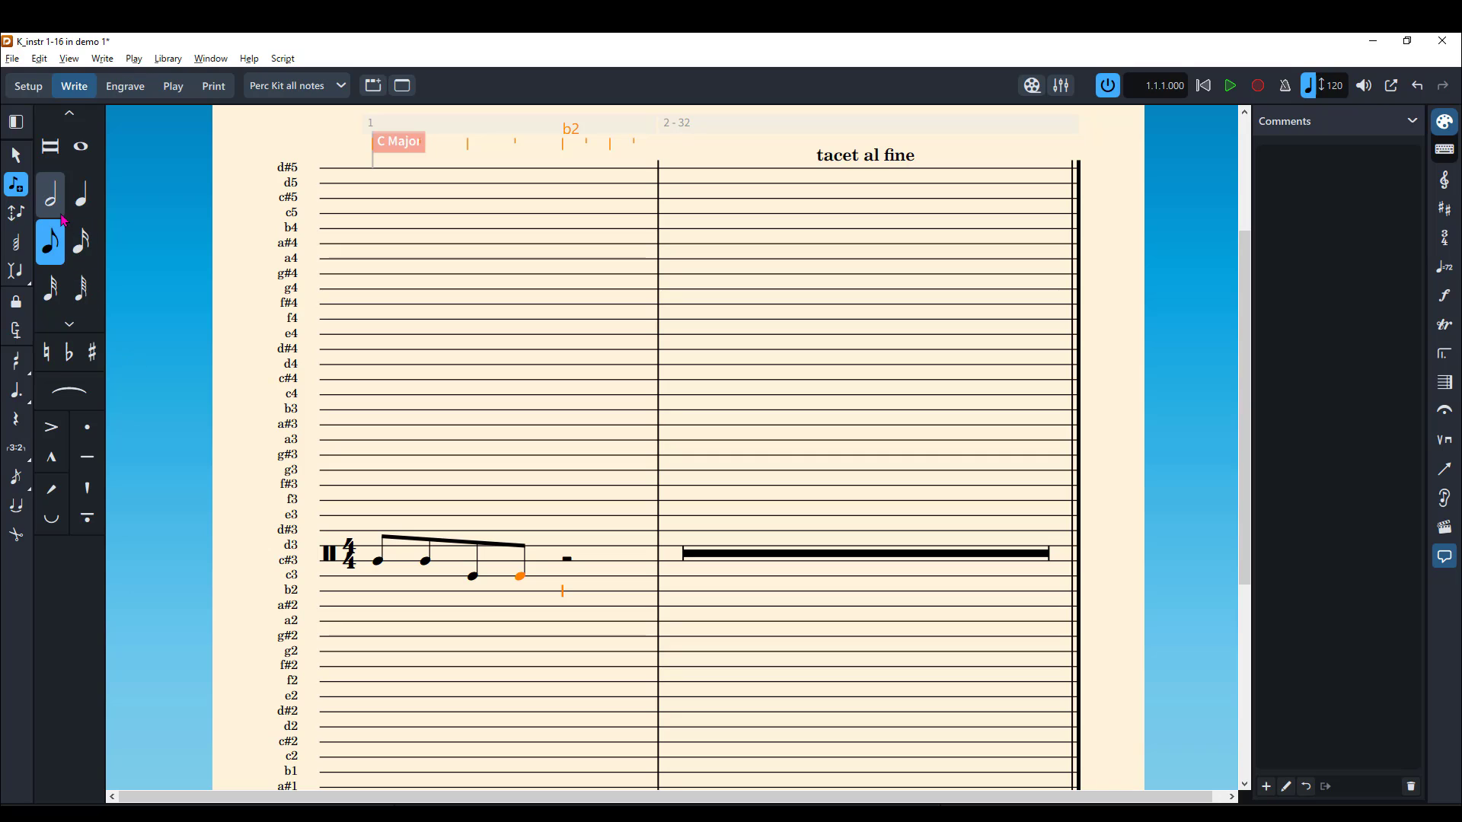
pyautogui.click(564, 594)
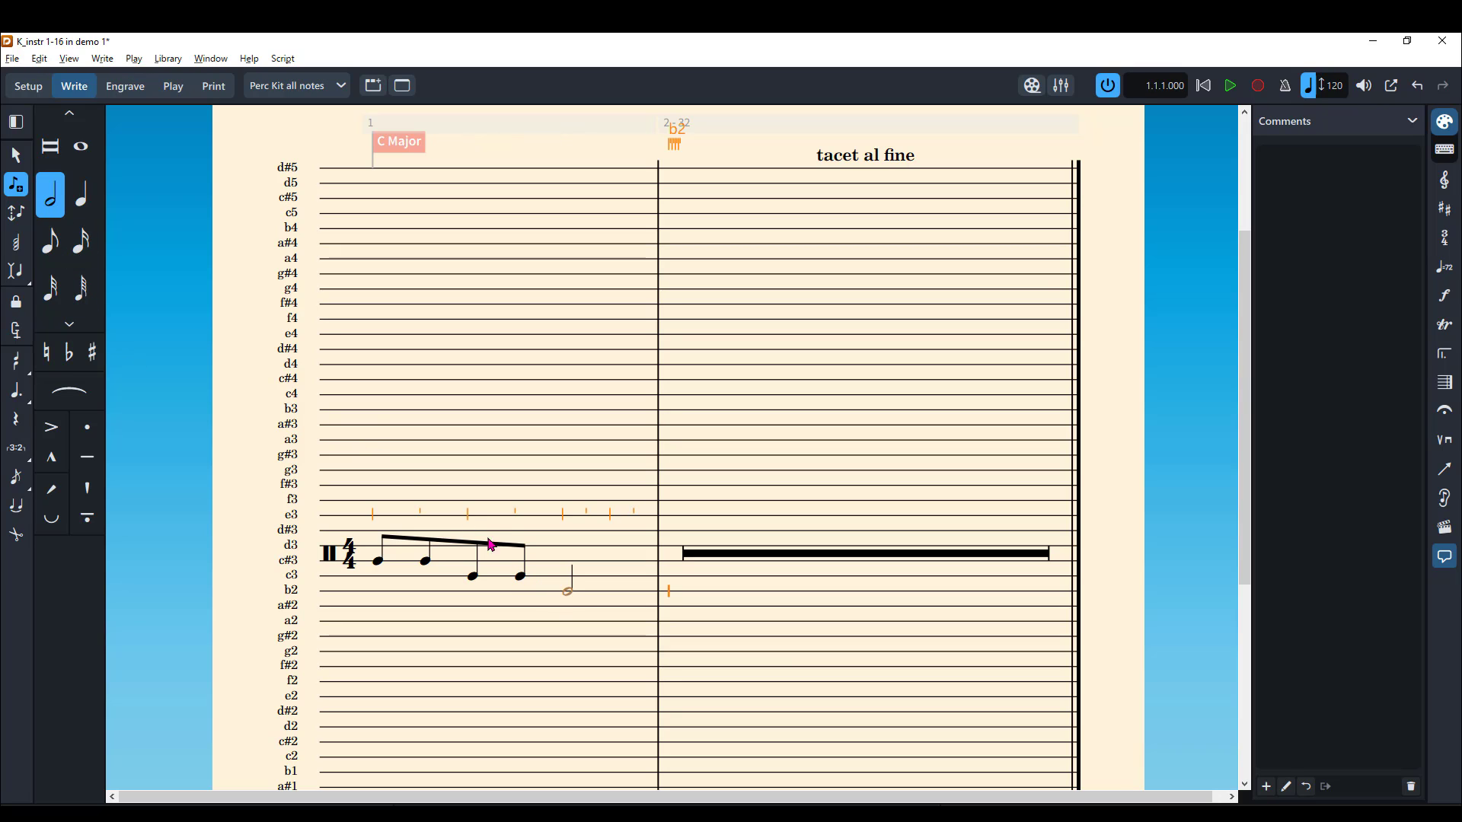
pyautogui.click(1228, 89)
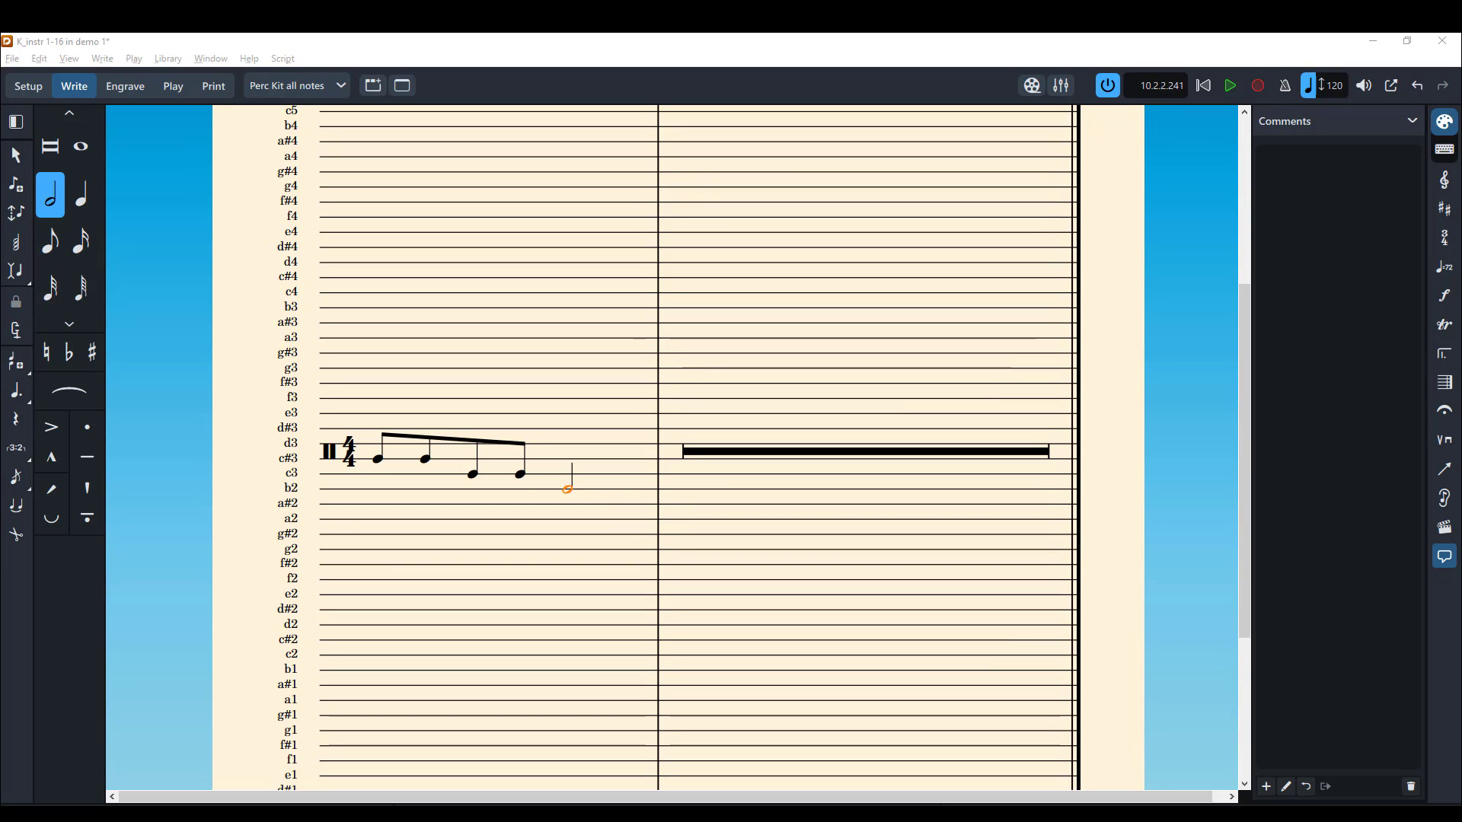
# Return to Setup mode and open the Perc Kit all notes instrument in the percussion kit editor's grid view.
pyautogui.click(28, 86)
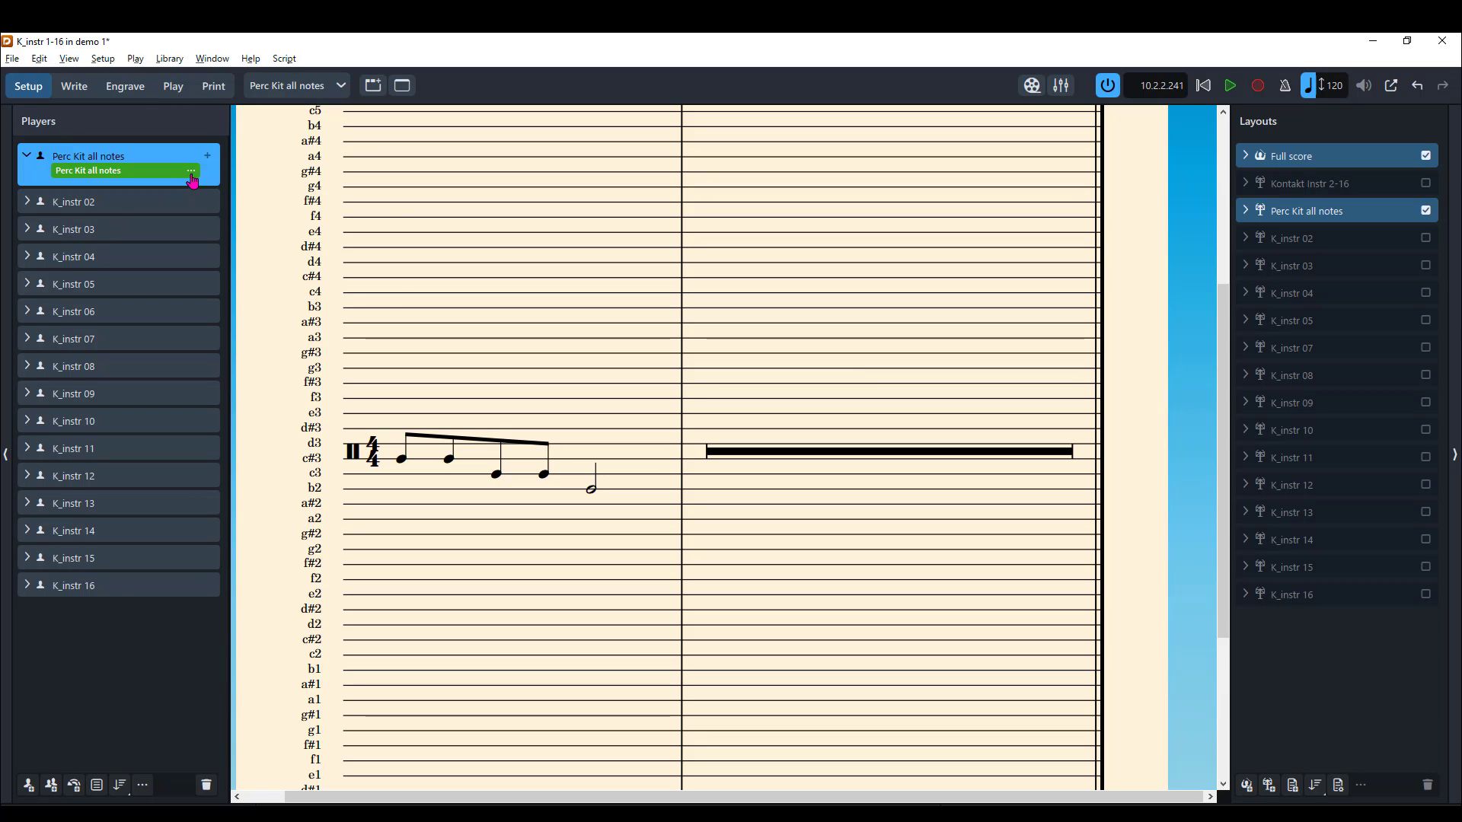
pyautogui.click(191, 173)
pyautogui.click(246, 248)
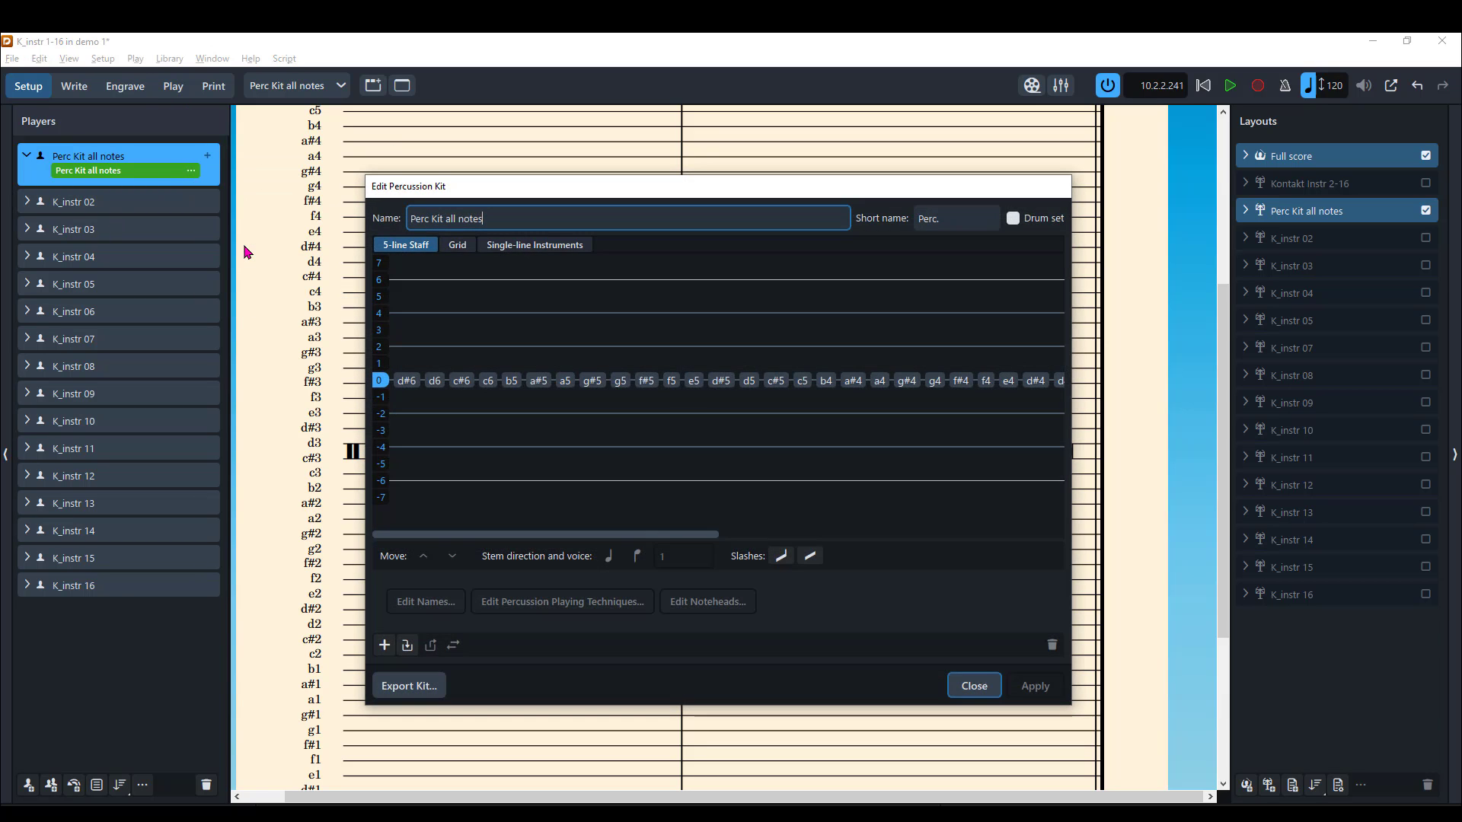
pyautogui.click(457, 245)
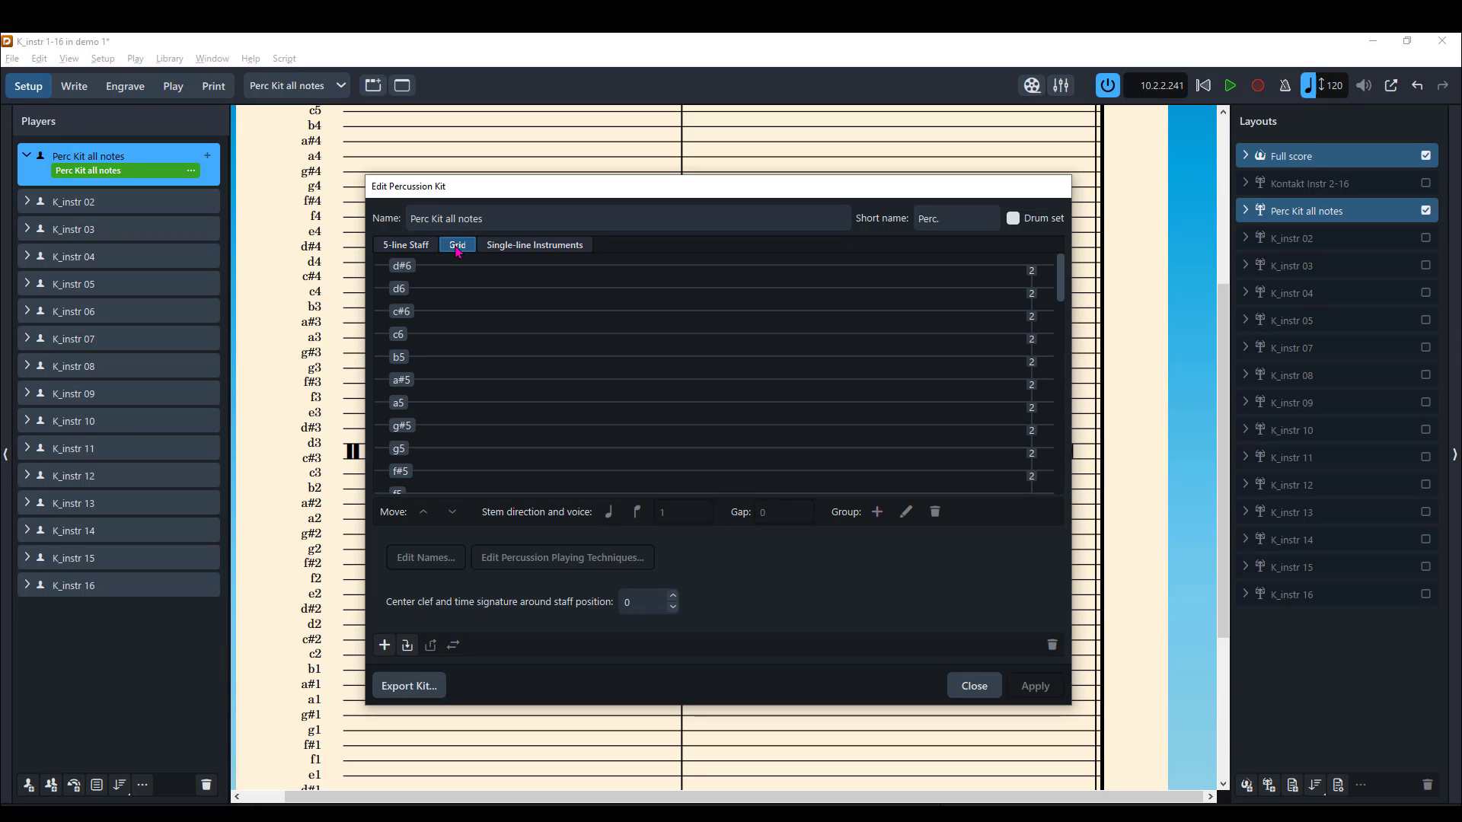
# Set the short name of the kit's c4 instrument to "bongo 1", keeping the score's line labels in view beside the kit editor.
pyautogui.scroll(-2, 467, 412)
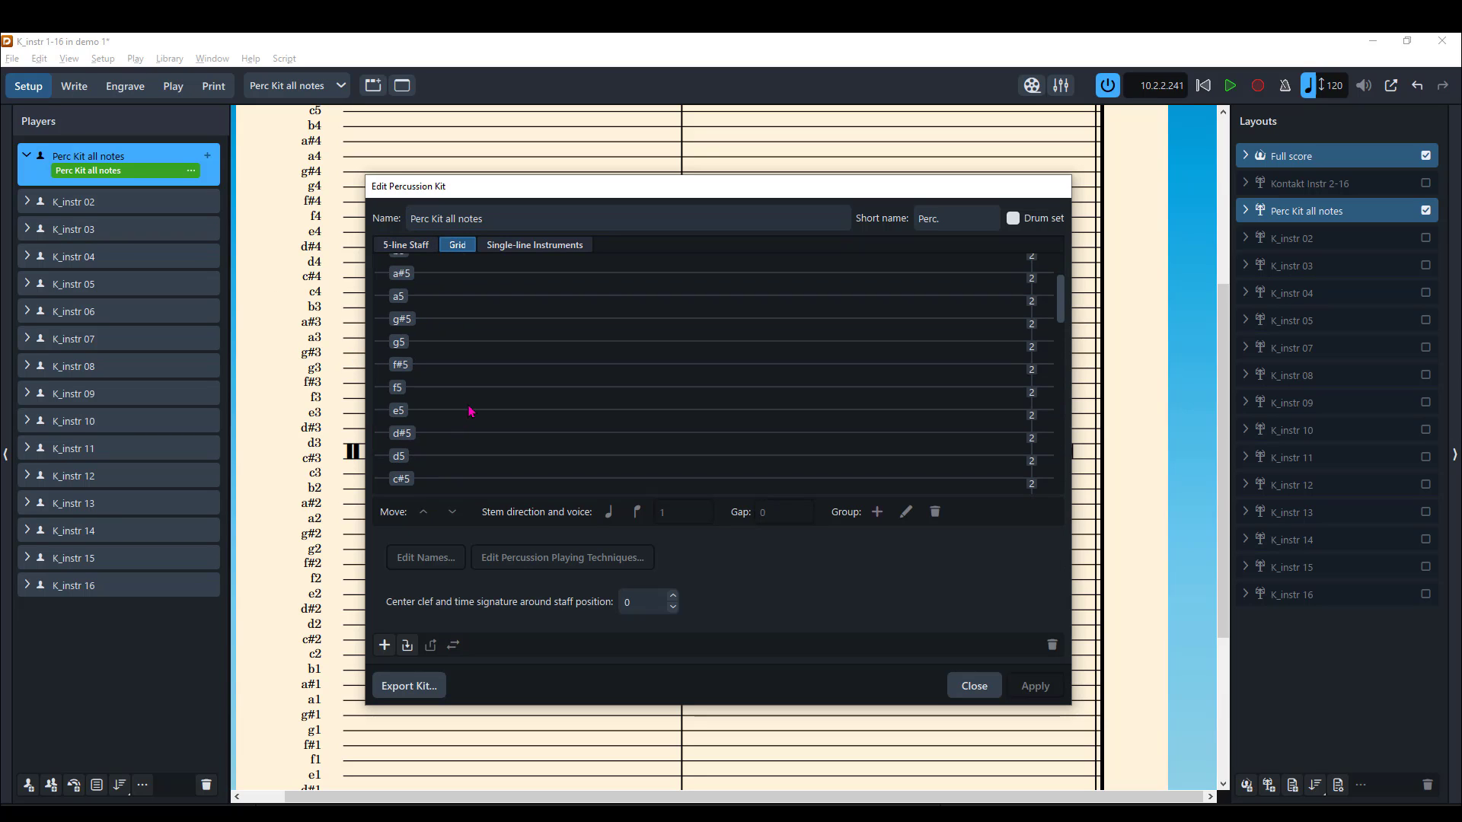
pyautogui.scroll(-2, 470, 411)
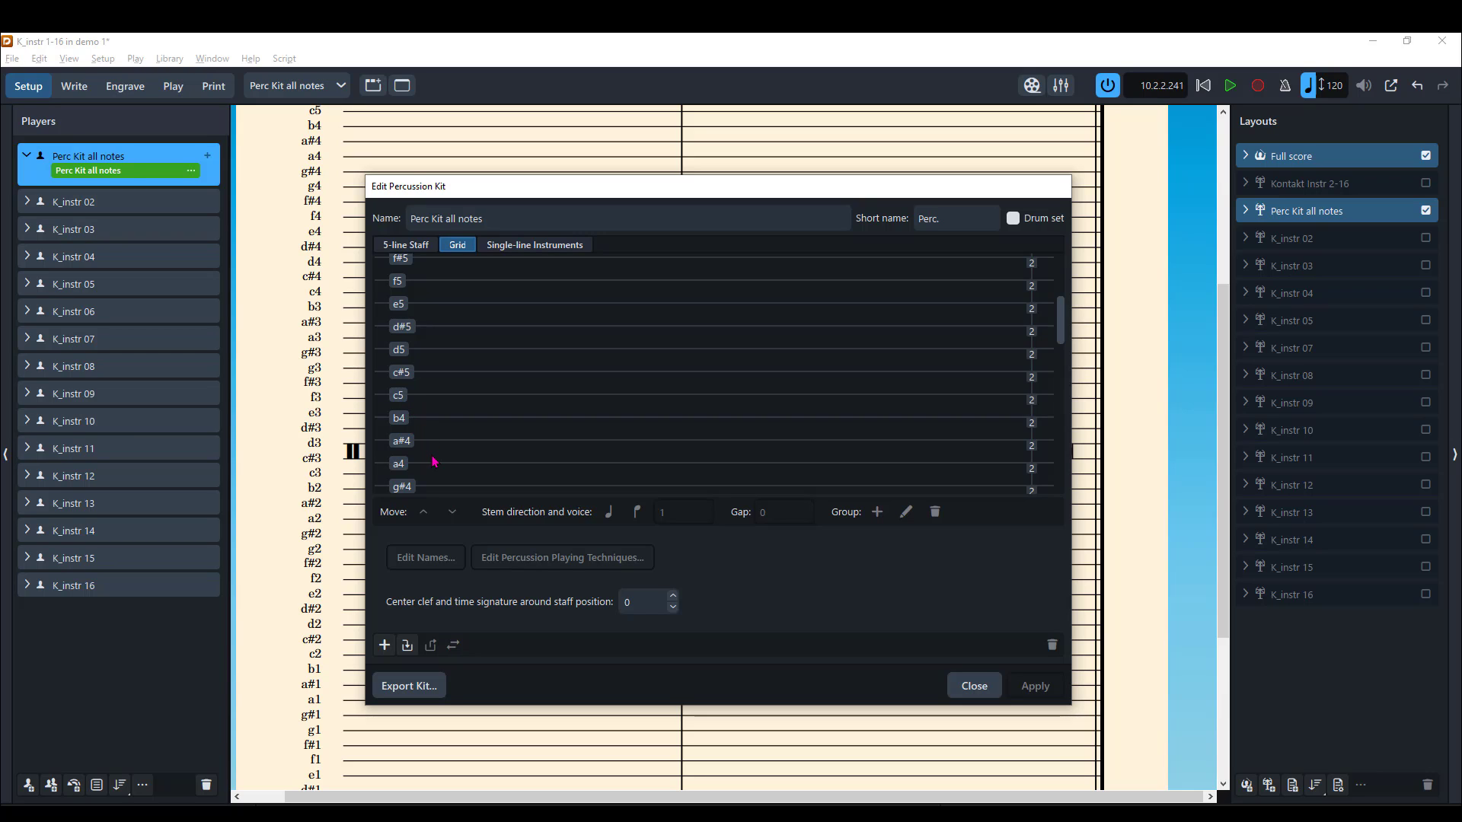
pyautogui.scroll(-2, 431, 464)
pyautogui.scroll(-2, 431, 468)
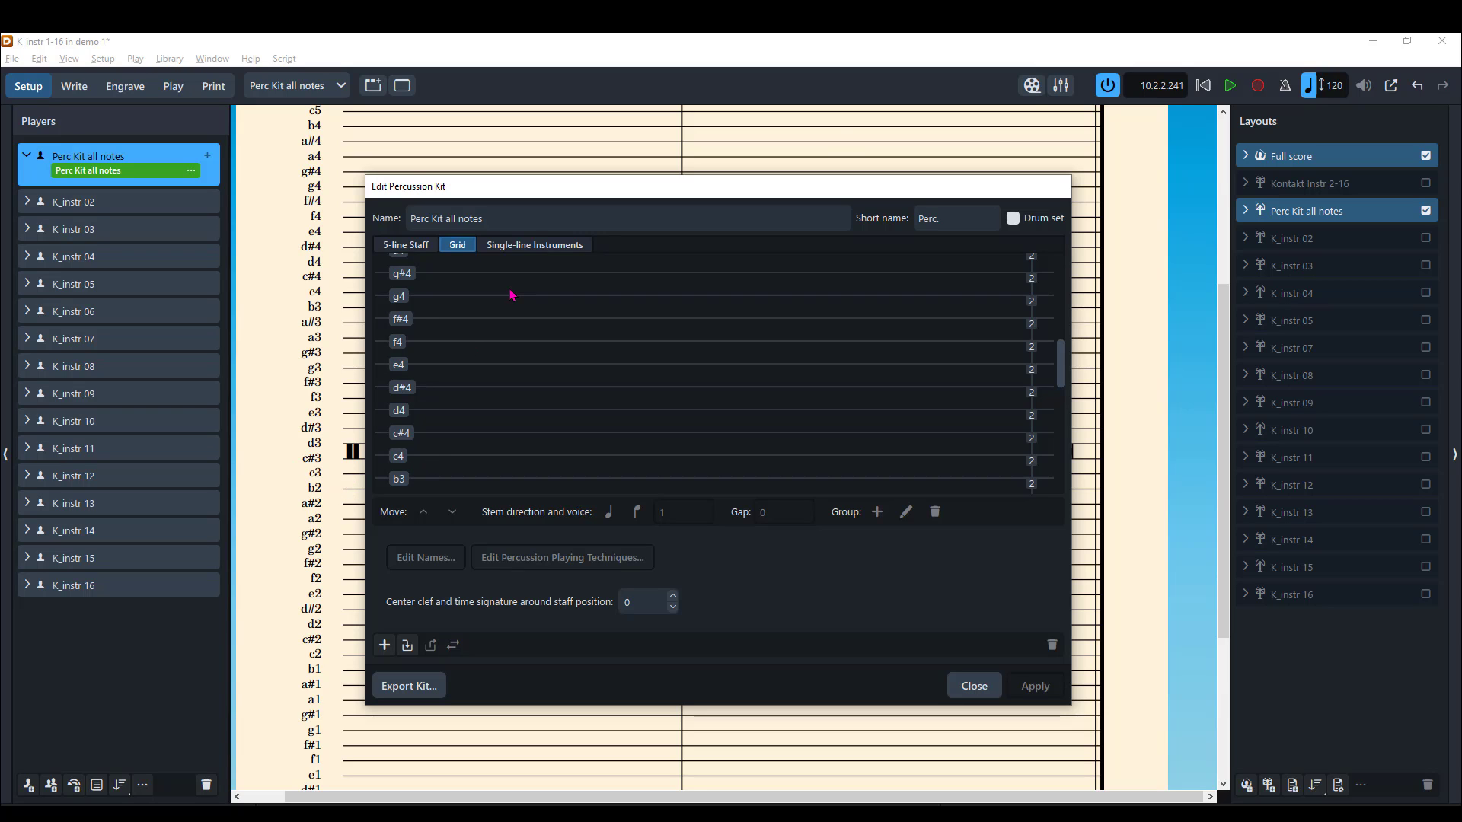
pyautogui.moveTo(543, 202); pyautogui.dragTo(729, 215)
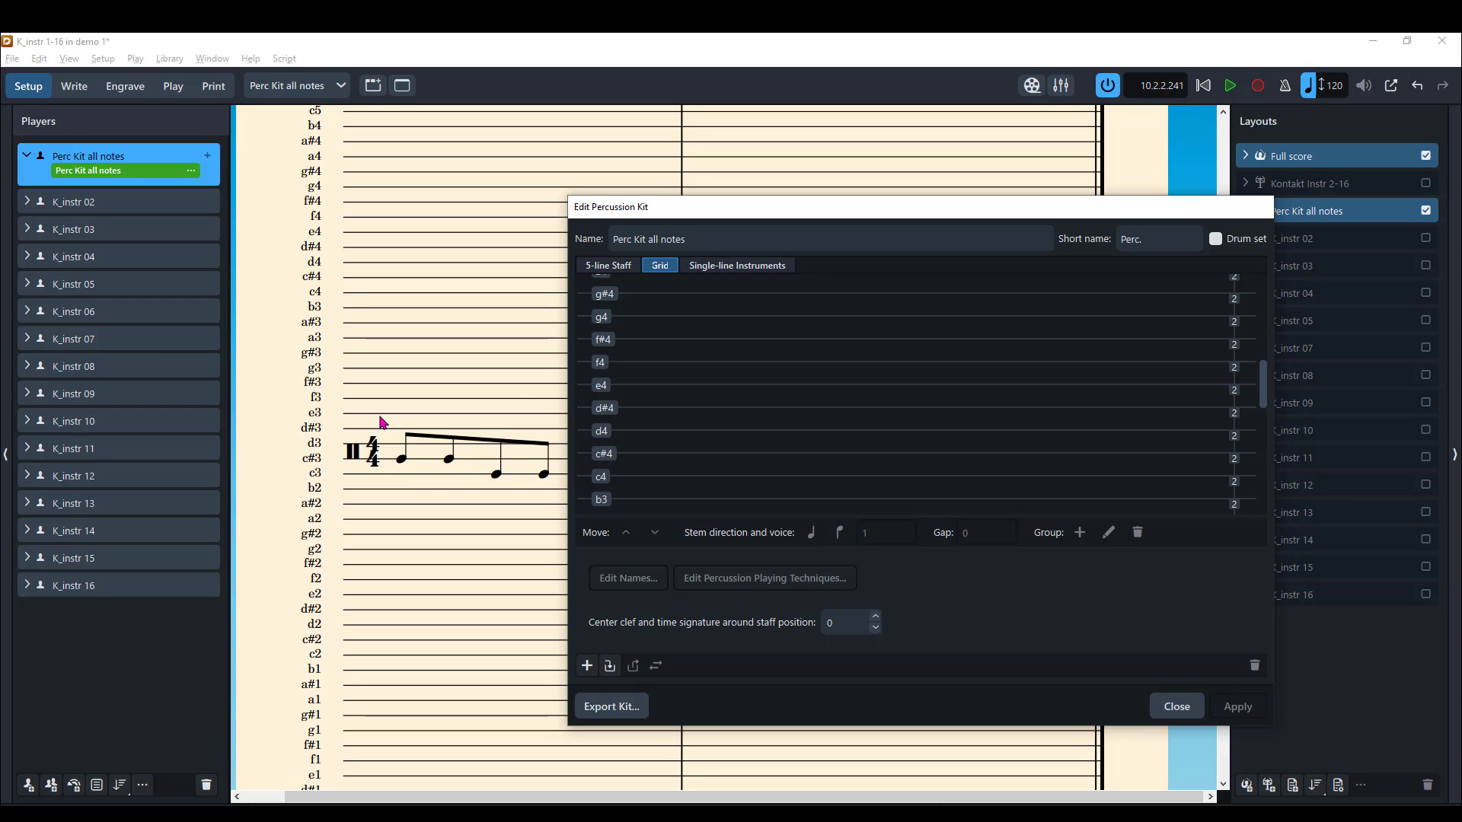
pyautogui.moveTo(721, 213); pyautogui.dragTo(580, 213)
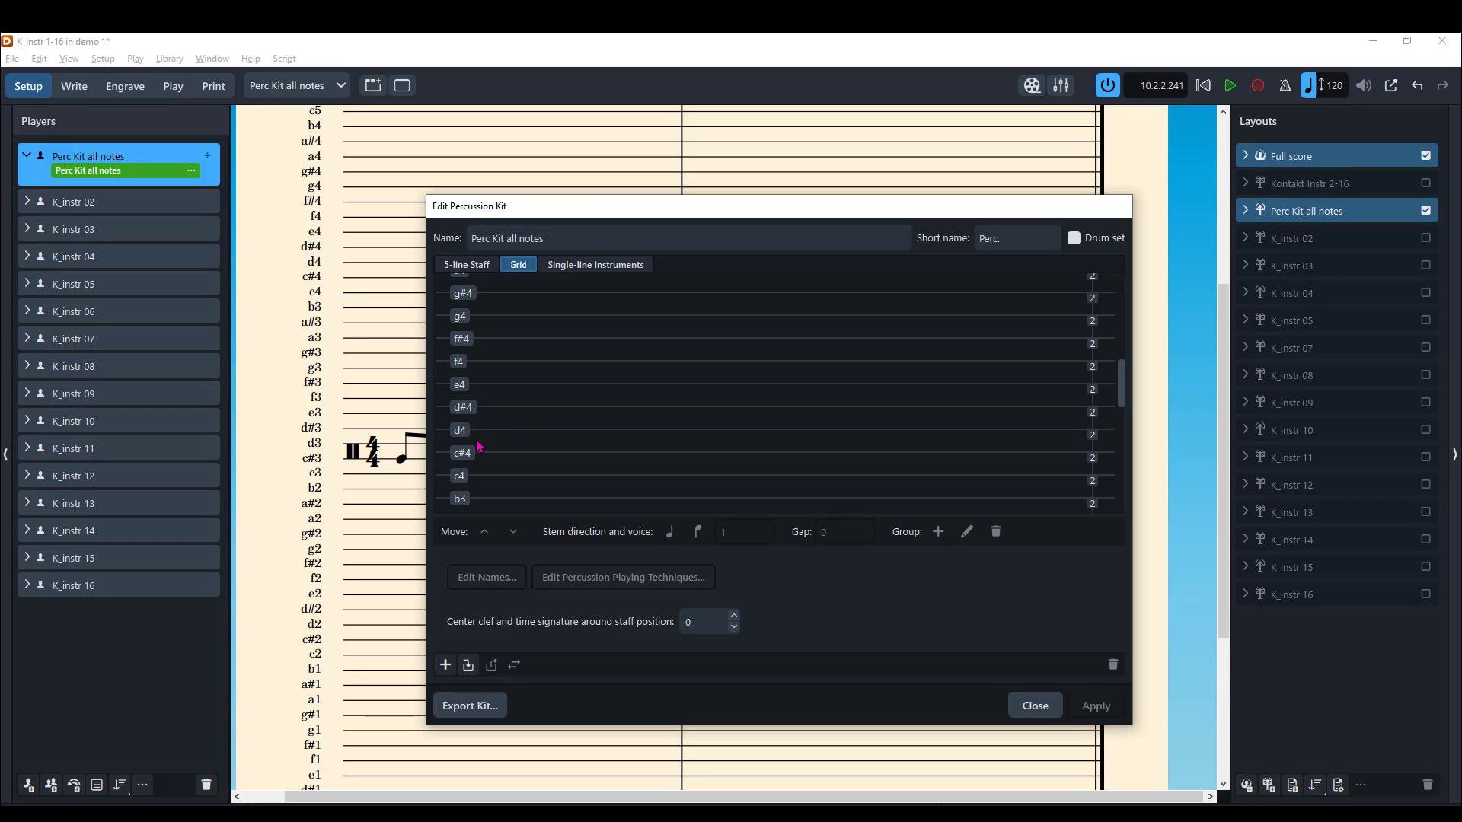
pyautogui.click(459, 476)
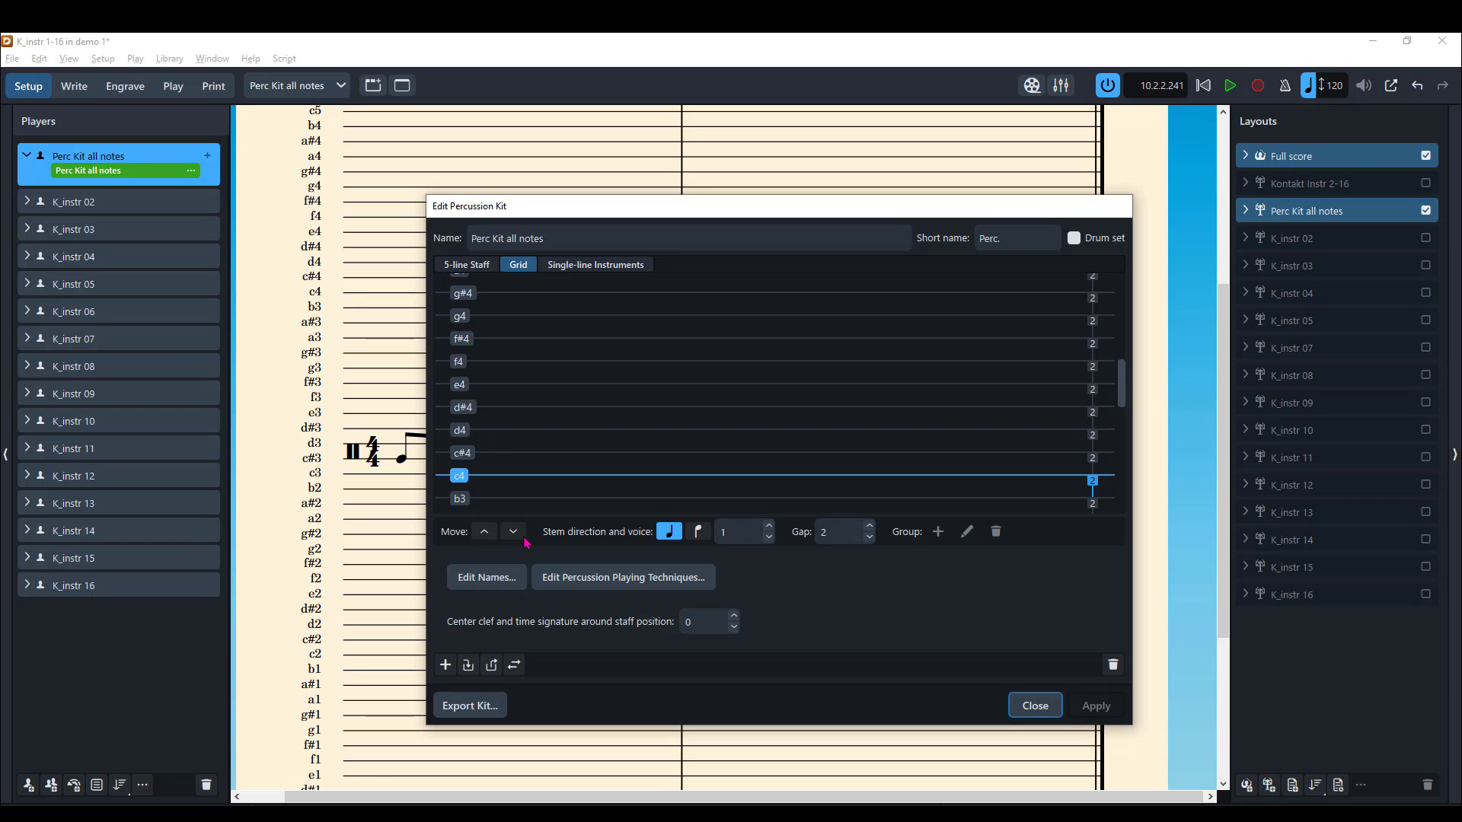
pyautogui.click(511, 573)
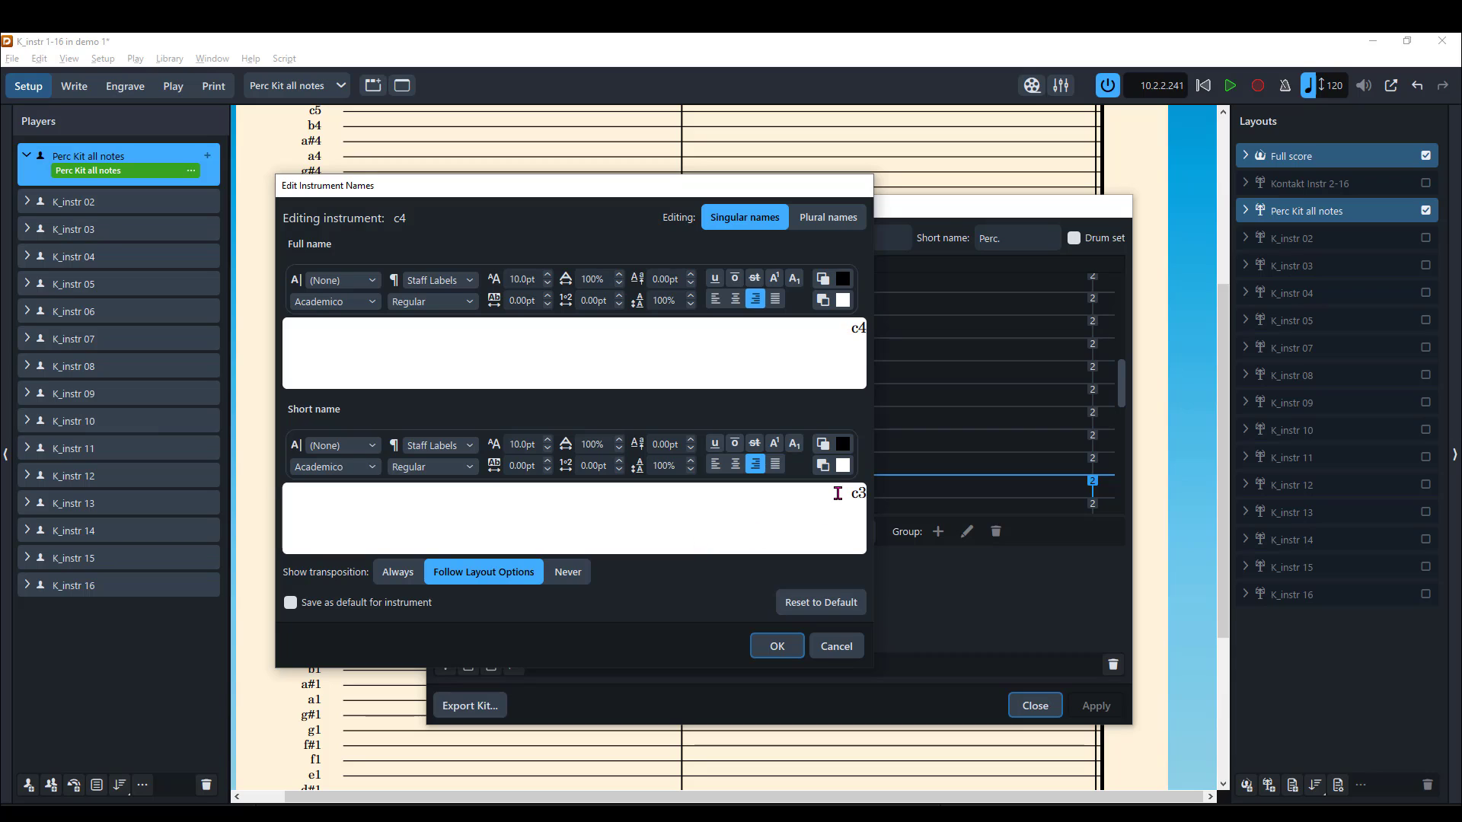
pyautogui.doubleClick(837, 493)
pyautogui.write('bongo 1')
pyautogui.click(784, 644)
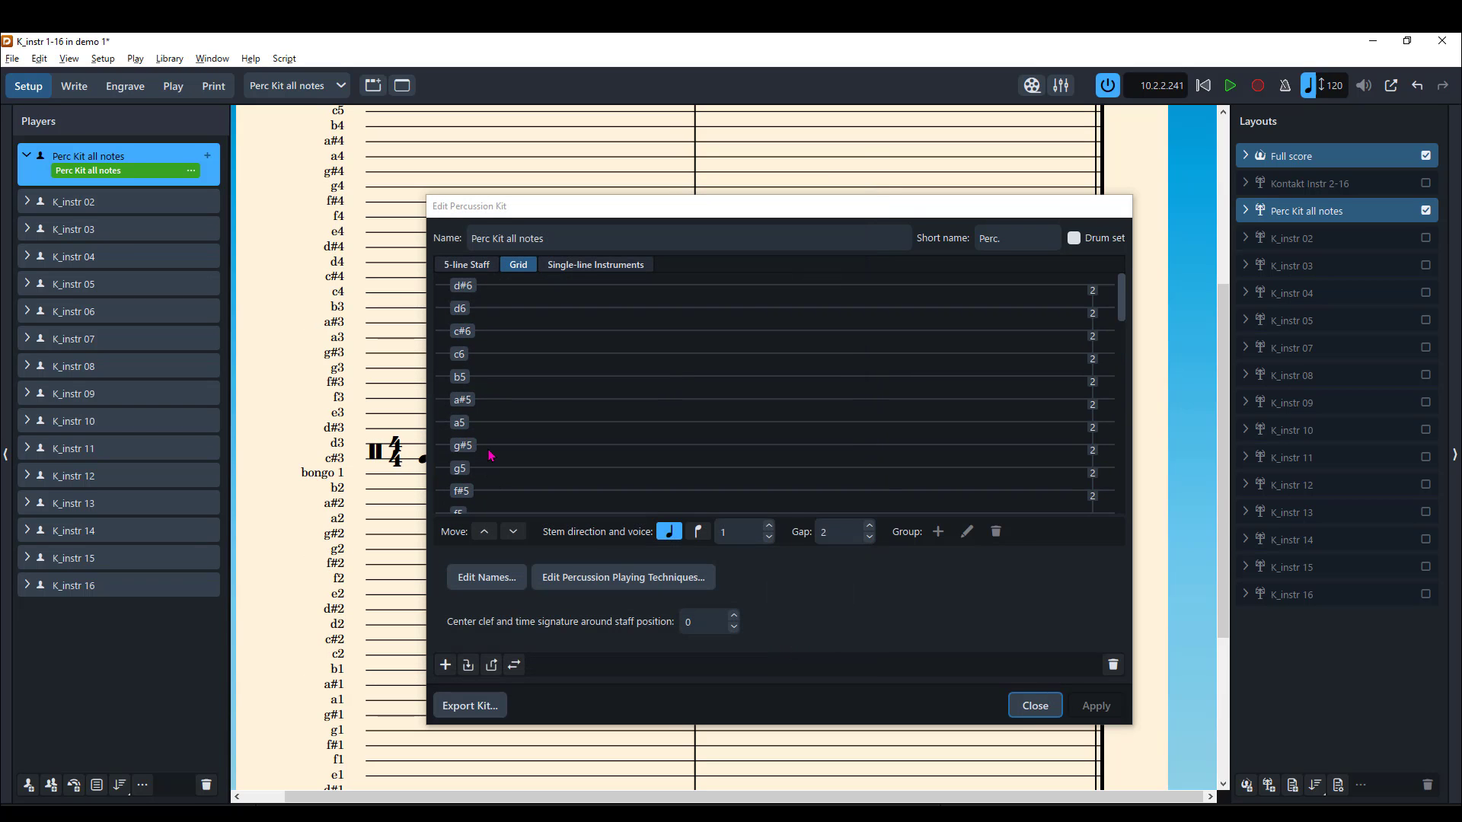
# Set the short name of the kit's c#4 instrument to "bongo 2", and close the kit editor.
pyautogui.scroll(-4, 491, 455)
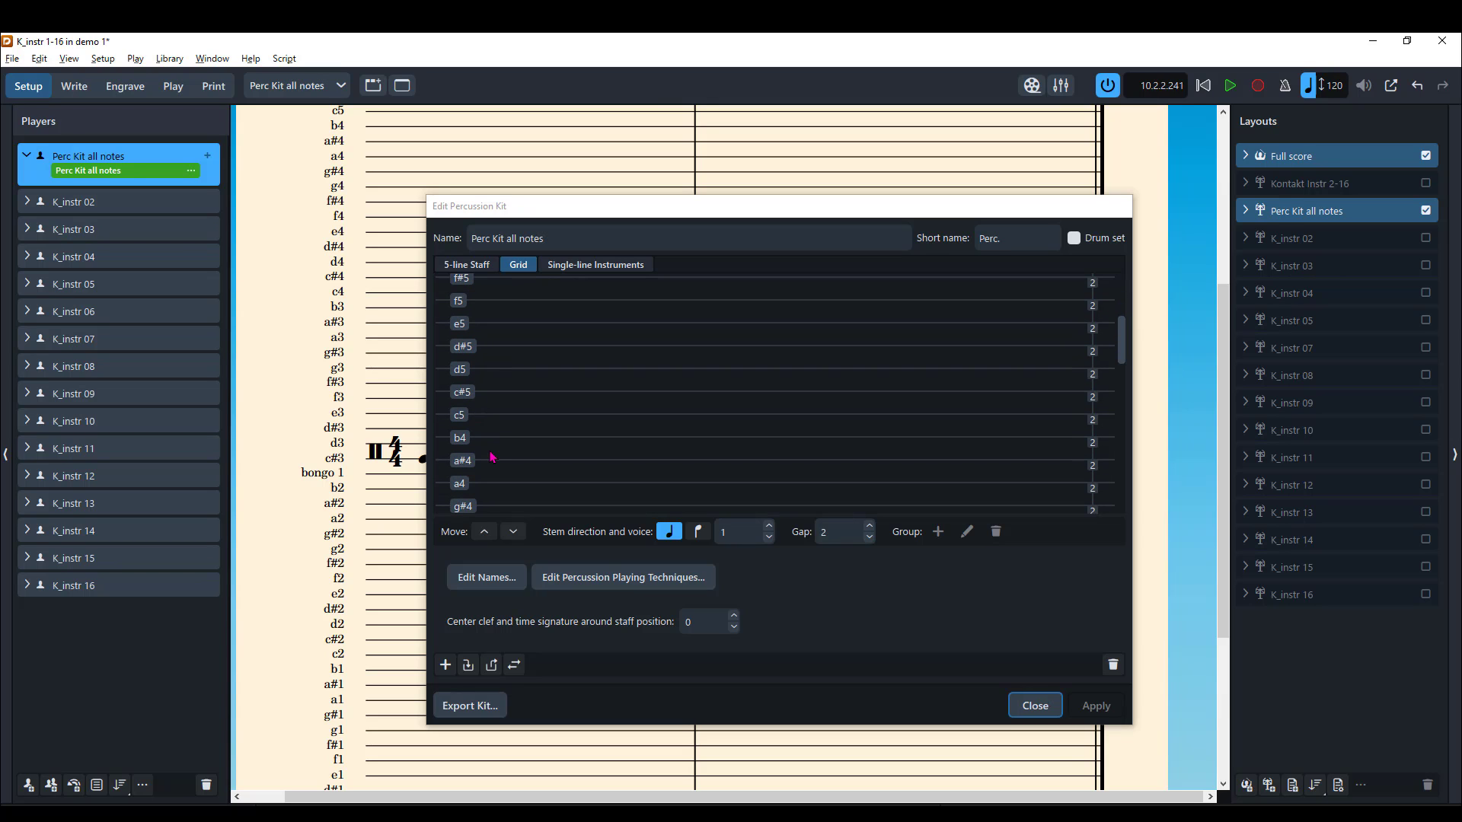
pyautogui.scroll(-2, 491, 458)
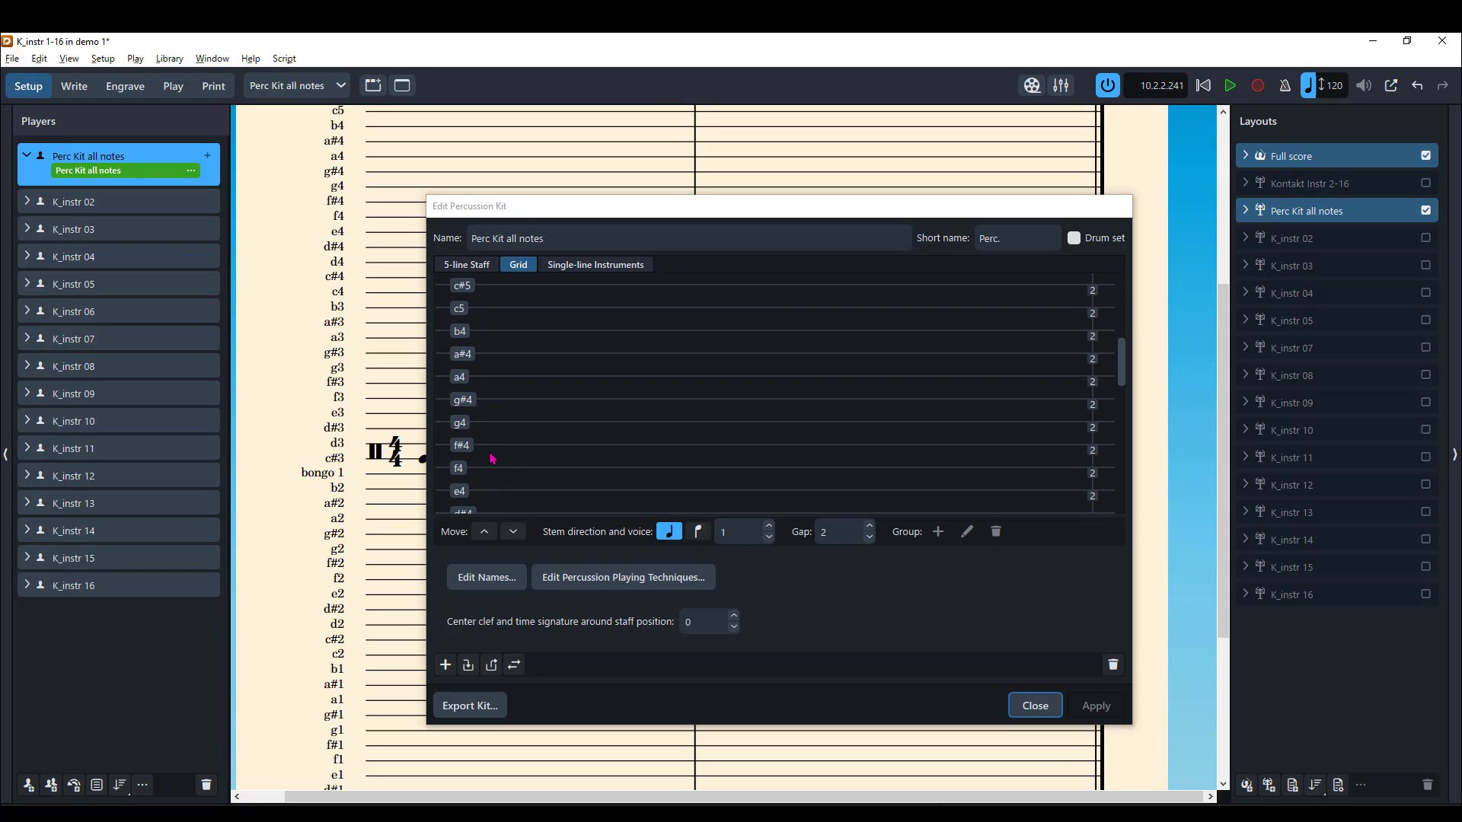
pyautogui.scroll(-1, 491, 458)
pyautogui.click(482, 473)
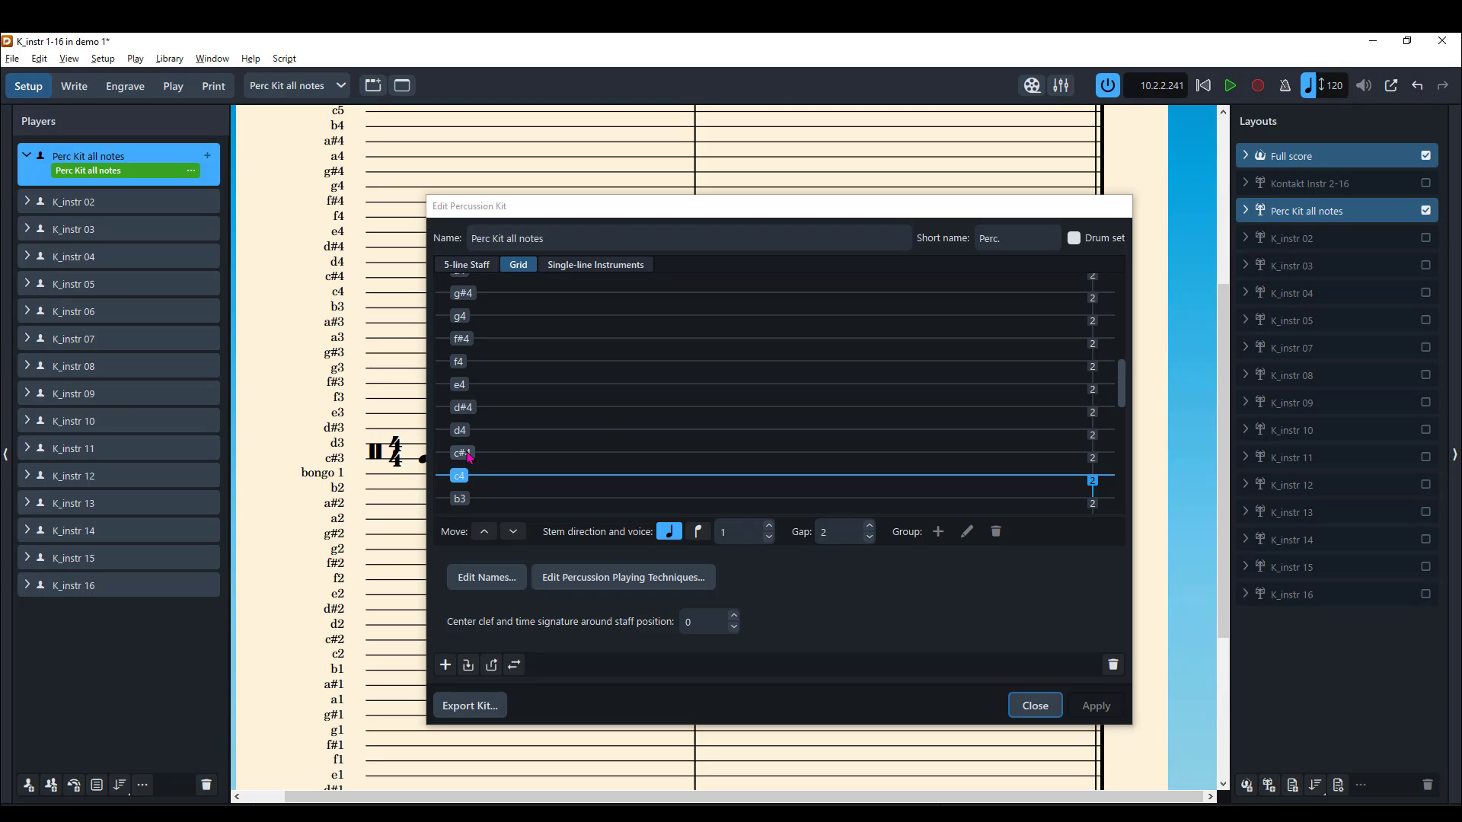
pyautogui.scroll(-1, 481, 472)
pyautogui.click(481, 576)
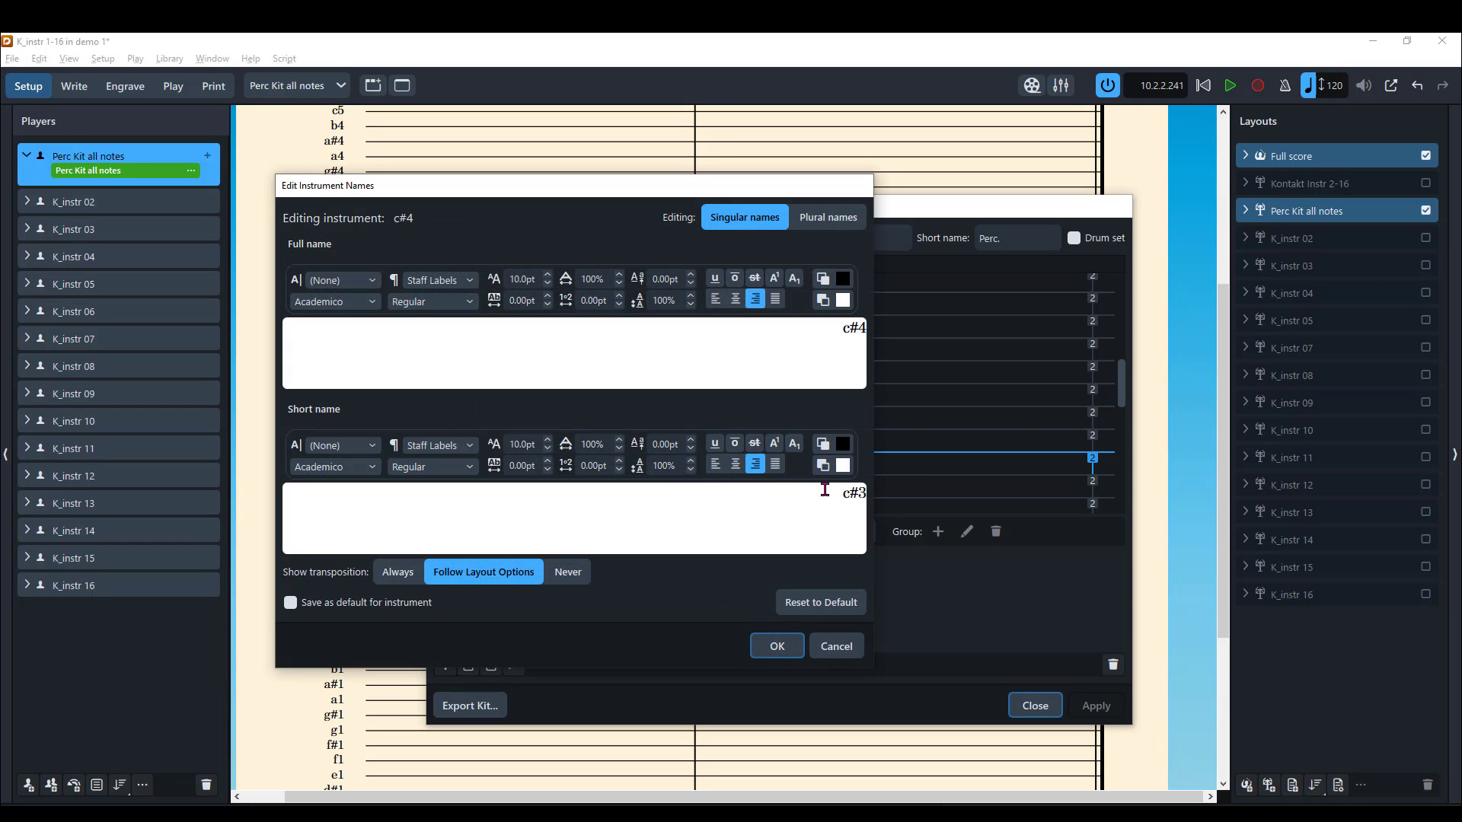
pyautogui.click(848, 492)
pyautogui.press('Delete')
pyautogui.press('Delete')
pyautogui.press('Delete')
pyautogui.write('bongo 2')
pyautogui.click(777, 646)
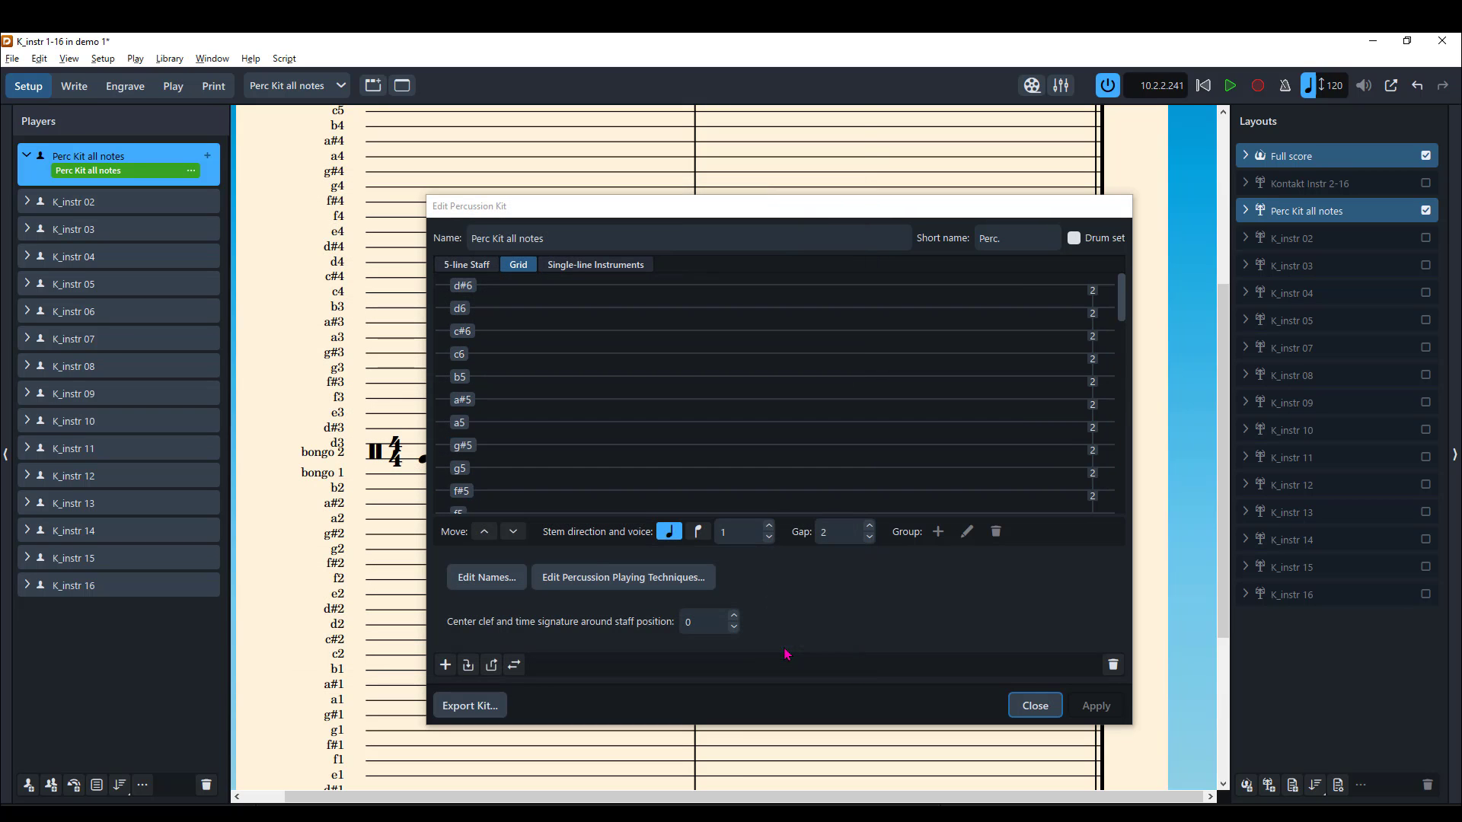
pyautogui.click(1032, 704)
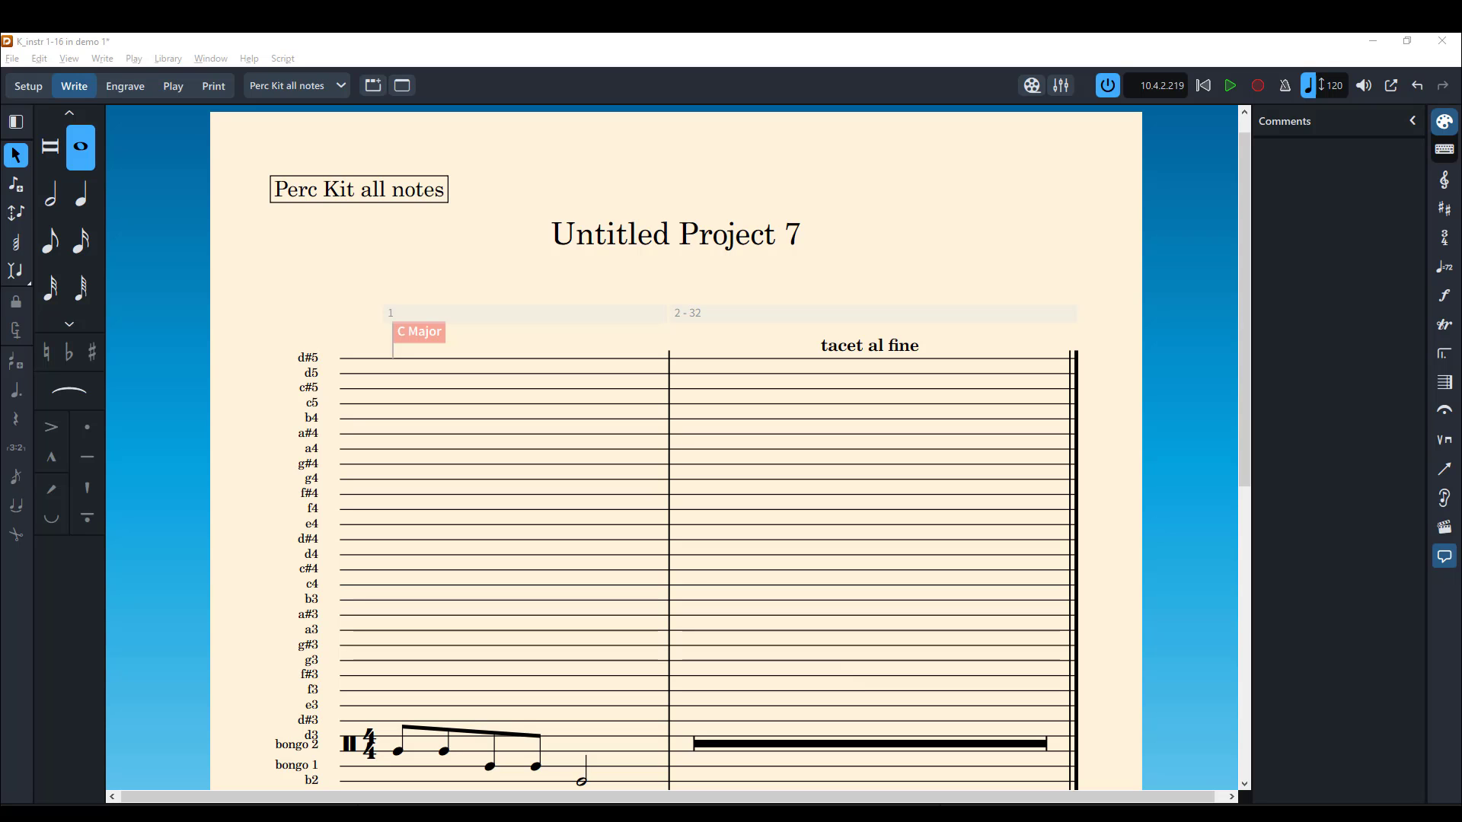
# Show the Kontakt Instr 2-16 layout and switch to Play mode.
pyautogui.click(36, 89)
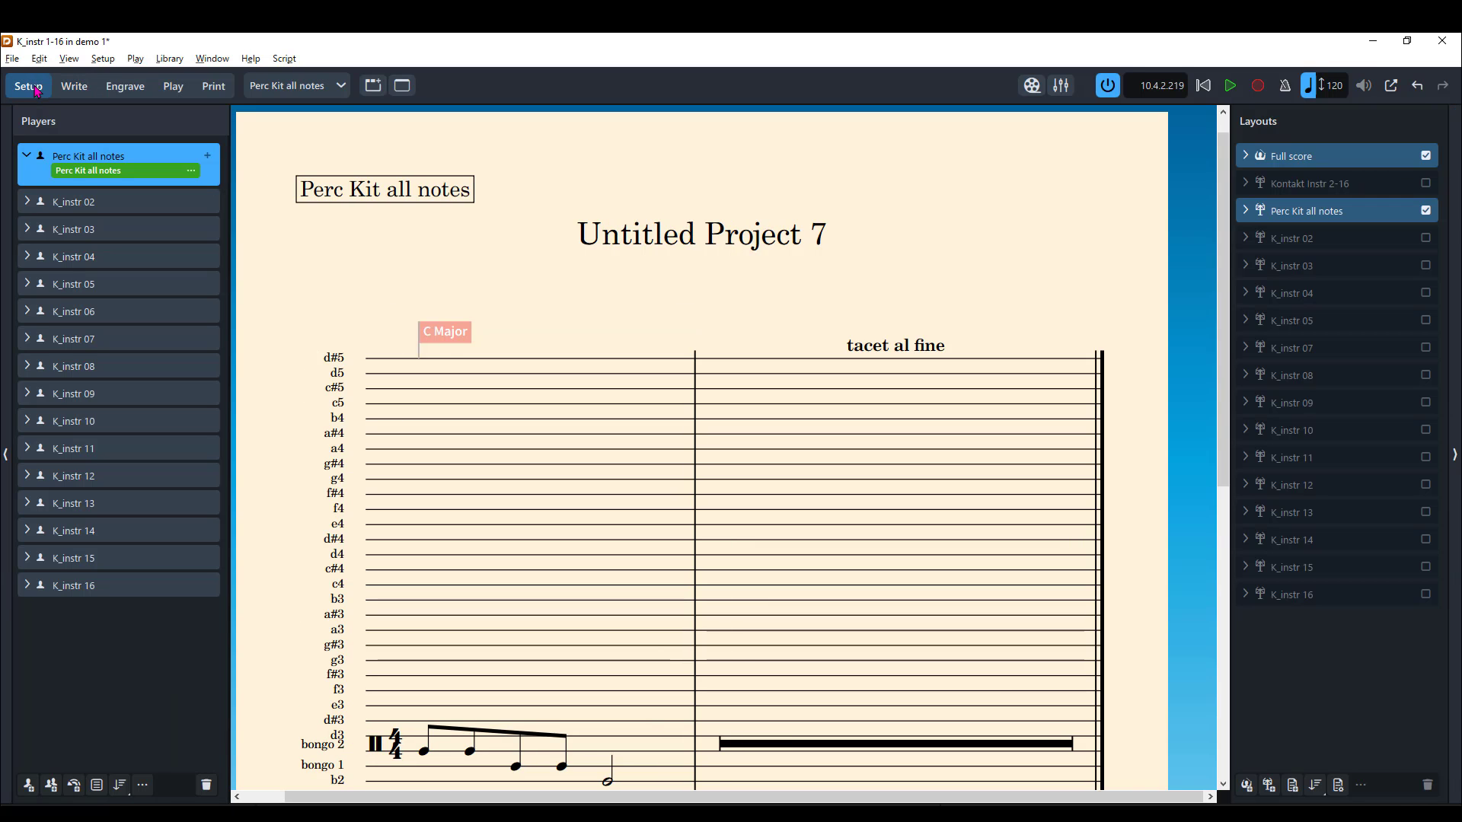
pyautogui.click(340, 86)
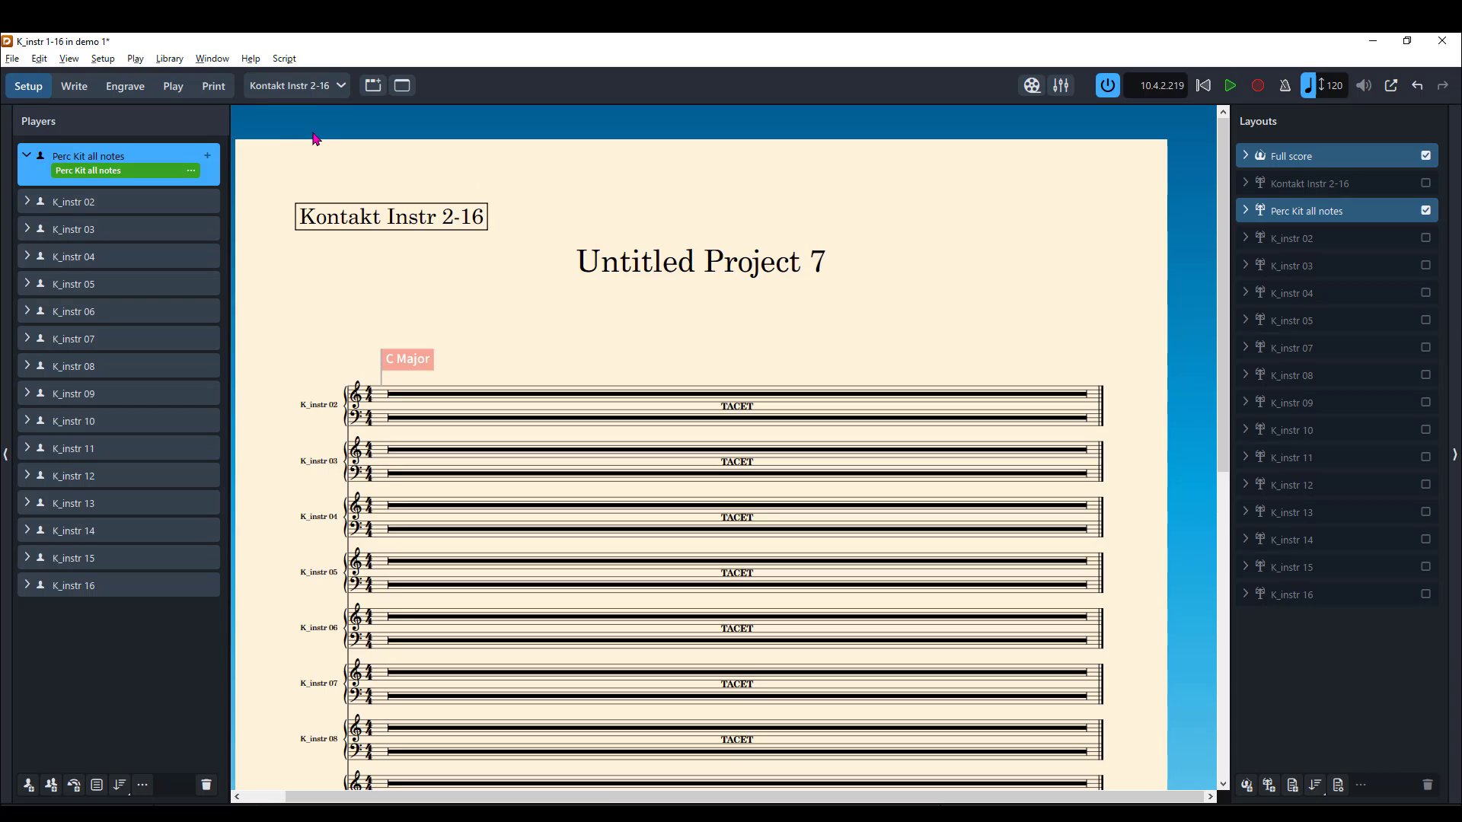
pyautogui.click(174, 89)
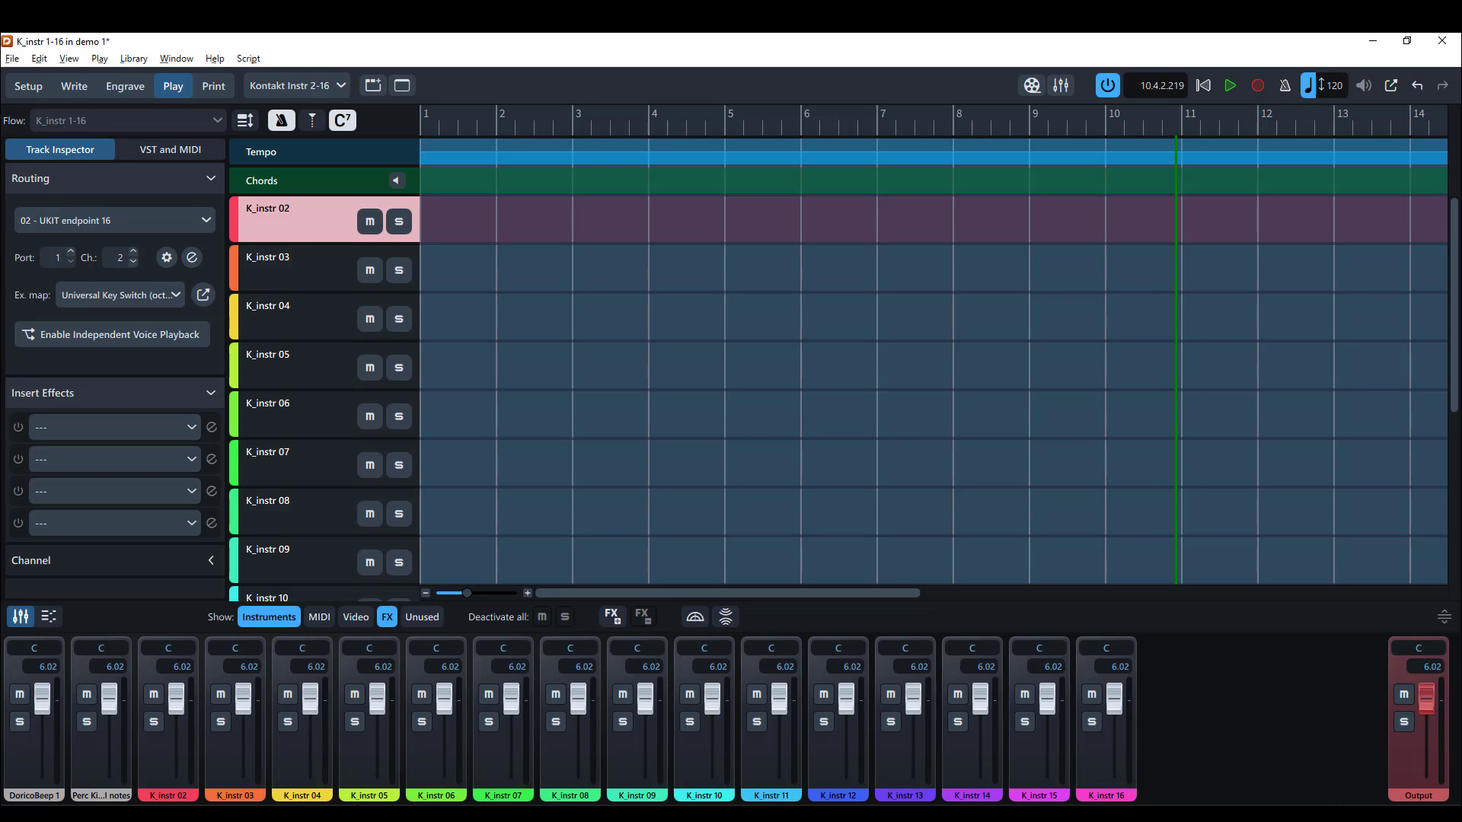
# Switch to the Kontakt 7 window, collapse the Bongos instrument in the rack, and clear the "cuba" library filter.
pyautogui.hotkey('alt', 'Tab')
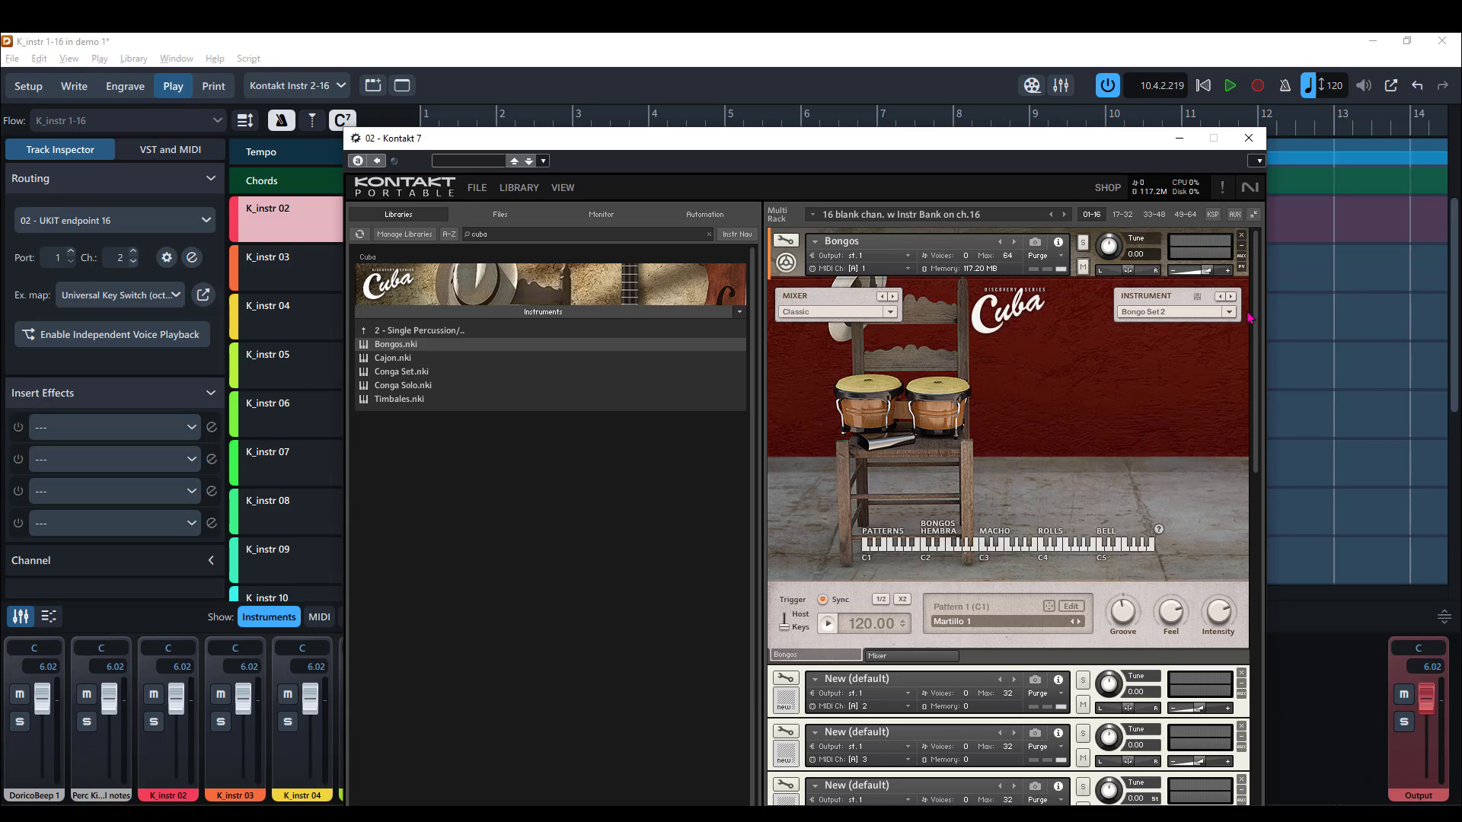
pyautogui.moveTo(1254, 313); pyautogui.dragTo(1241, 288)
pyautogui.click(1241, 245)
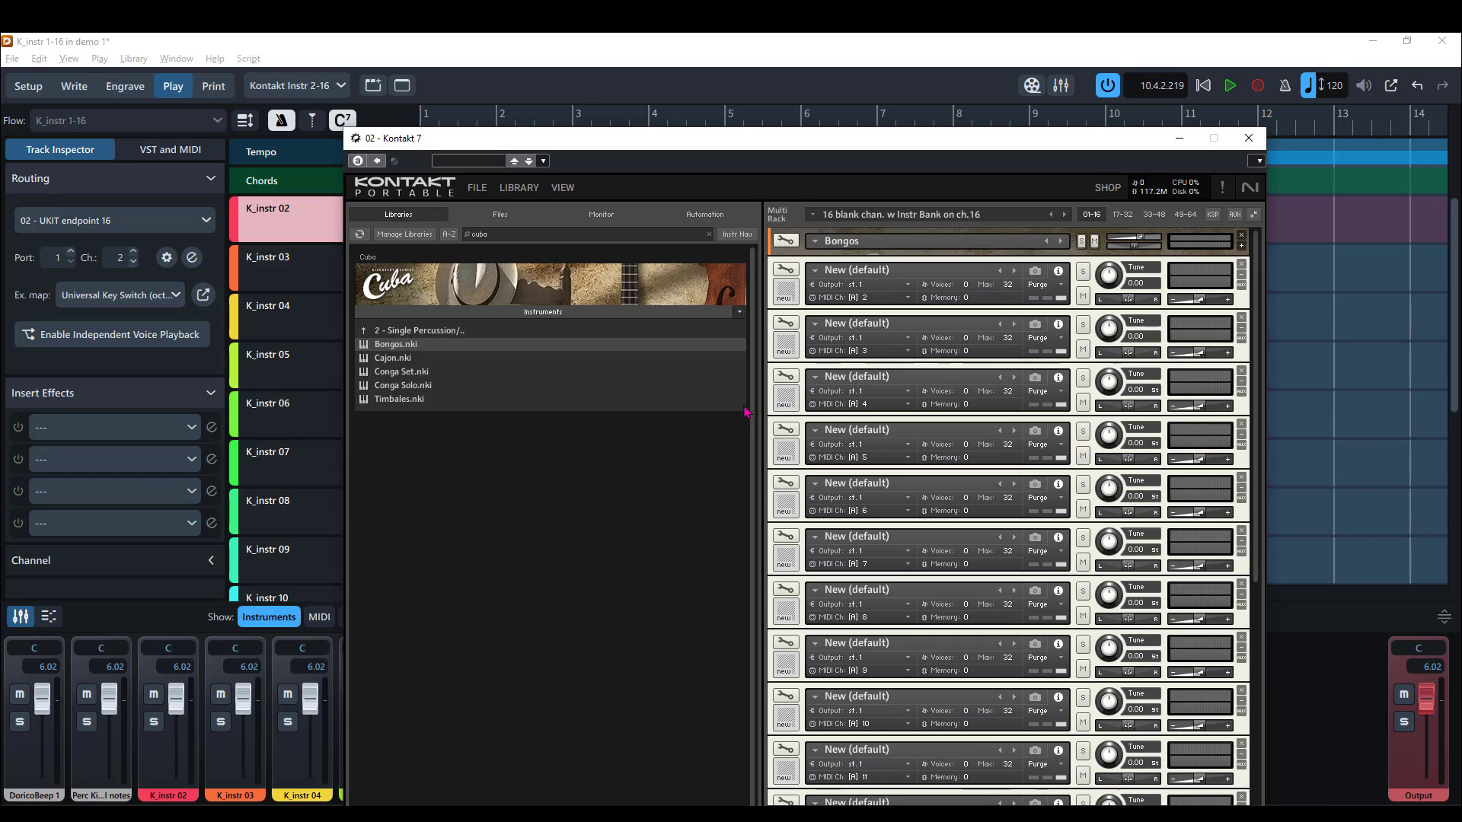
pyautogui.click(708, 234)
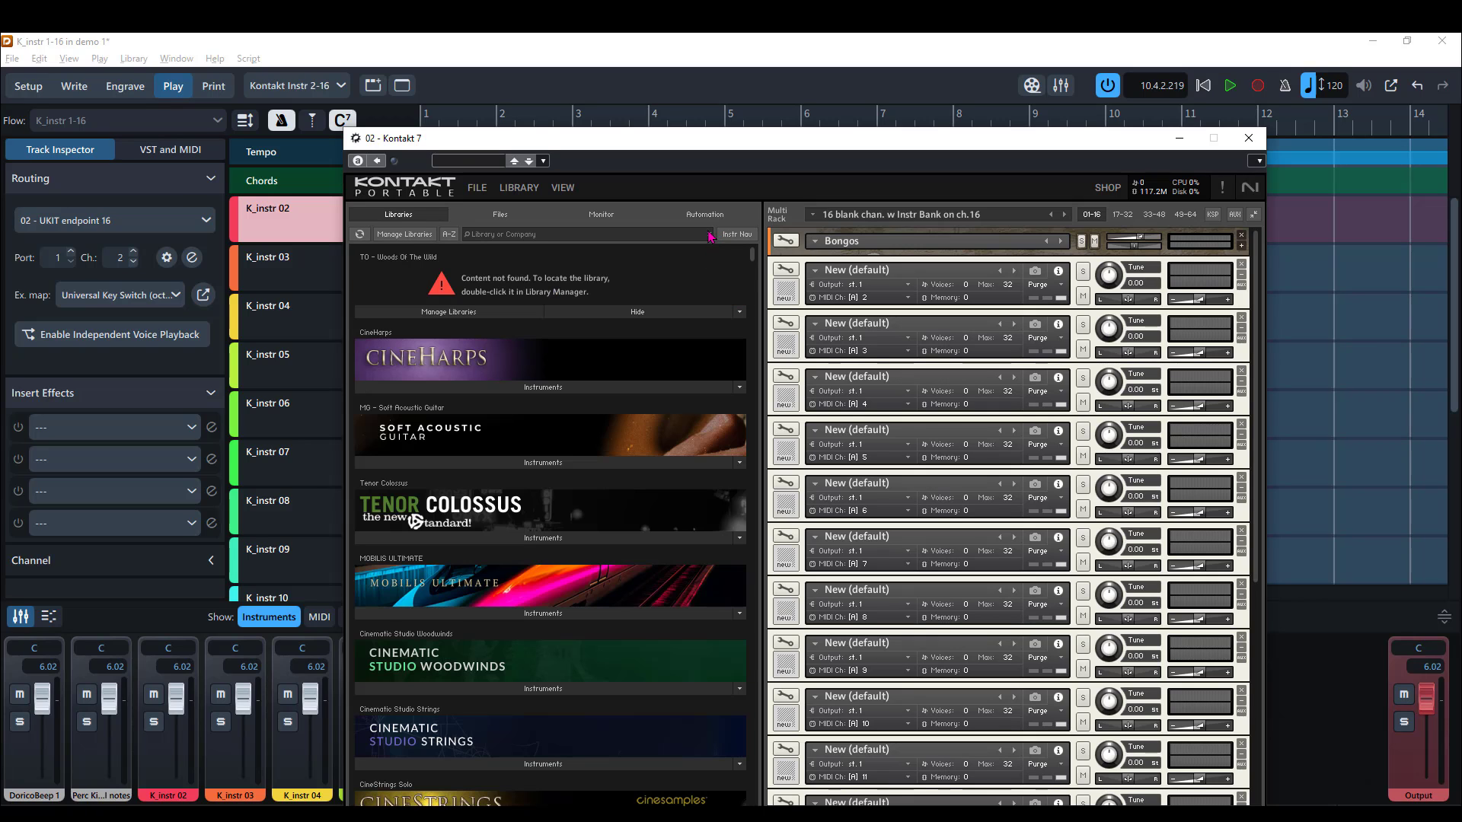
pyautogui.scroll(-3, 510, 482)
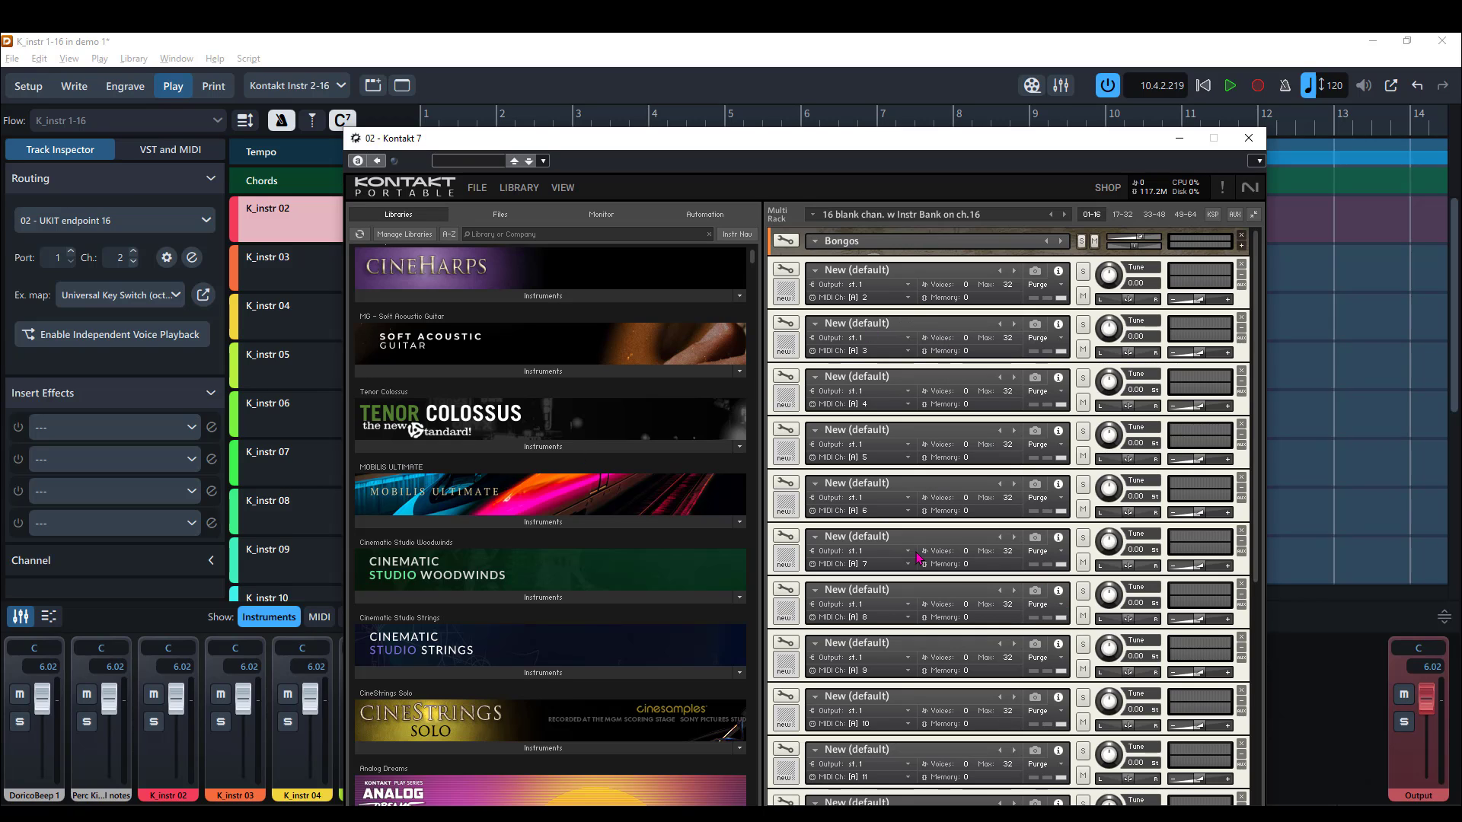
pyautogui.moveTo(708, 147); pyautogui.dragTo(692, 112)
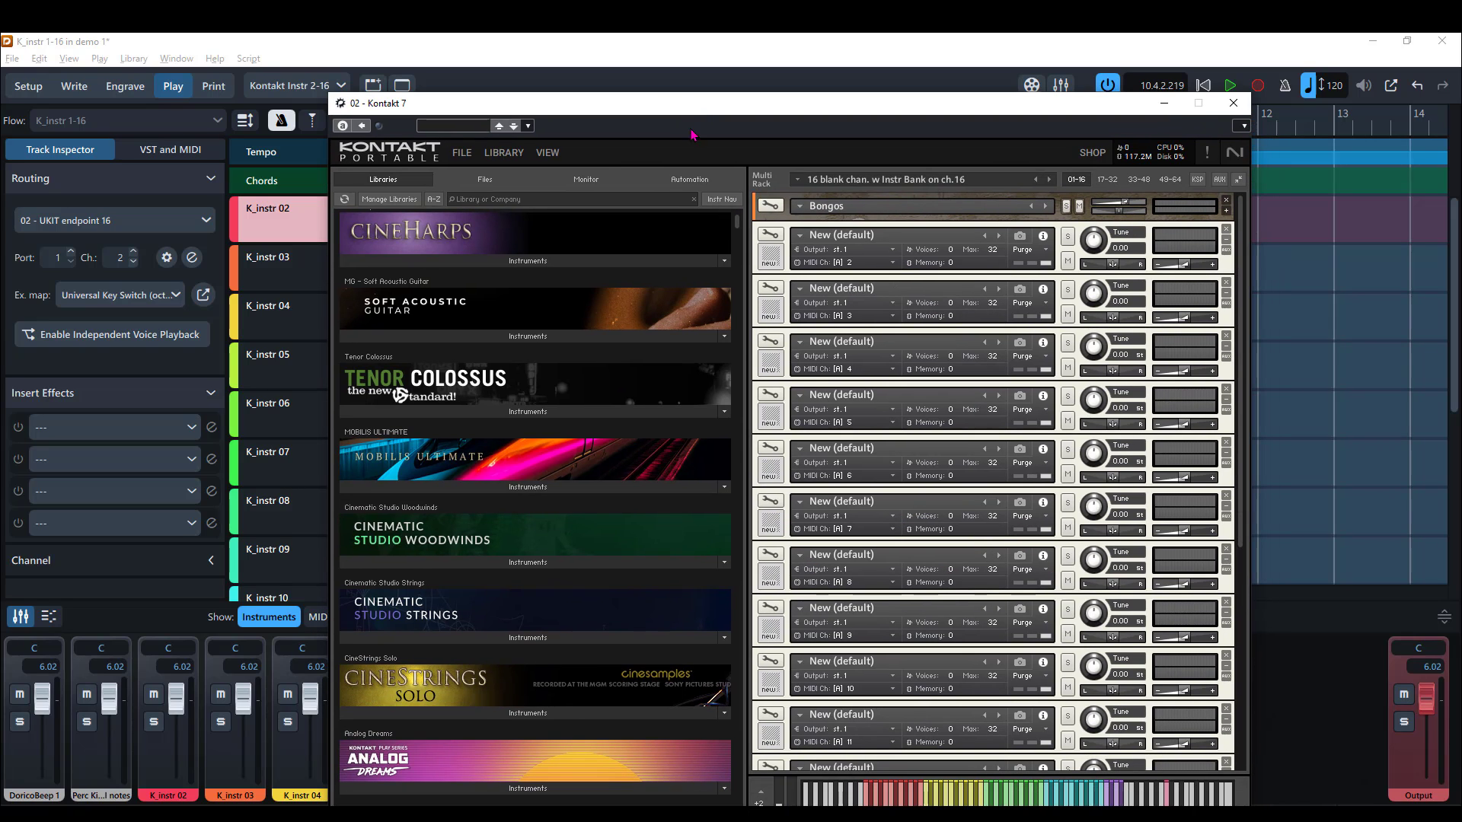
# From Cinematic Studio Woodwinds, load CSW 2 Flutes into the channel 2 slot and CSW 2 Clarinets into the channel 3 slot.
pyautogui.click(516, 564)
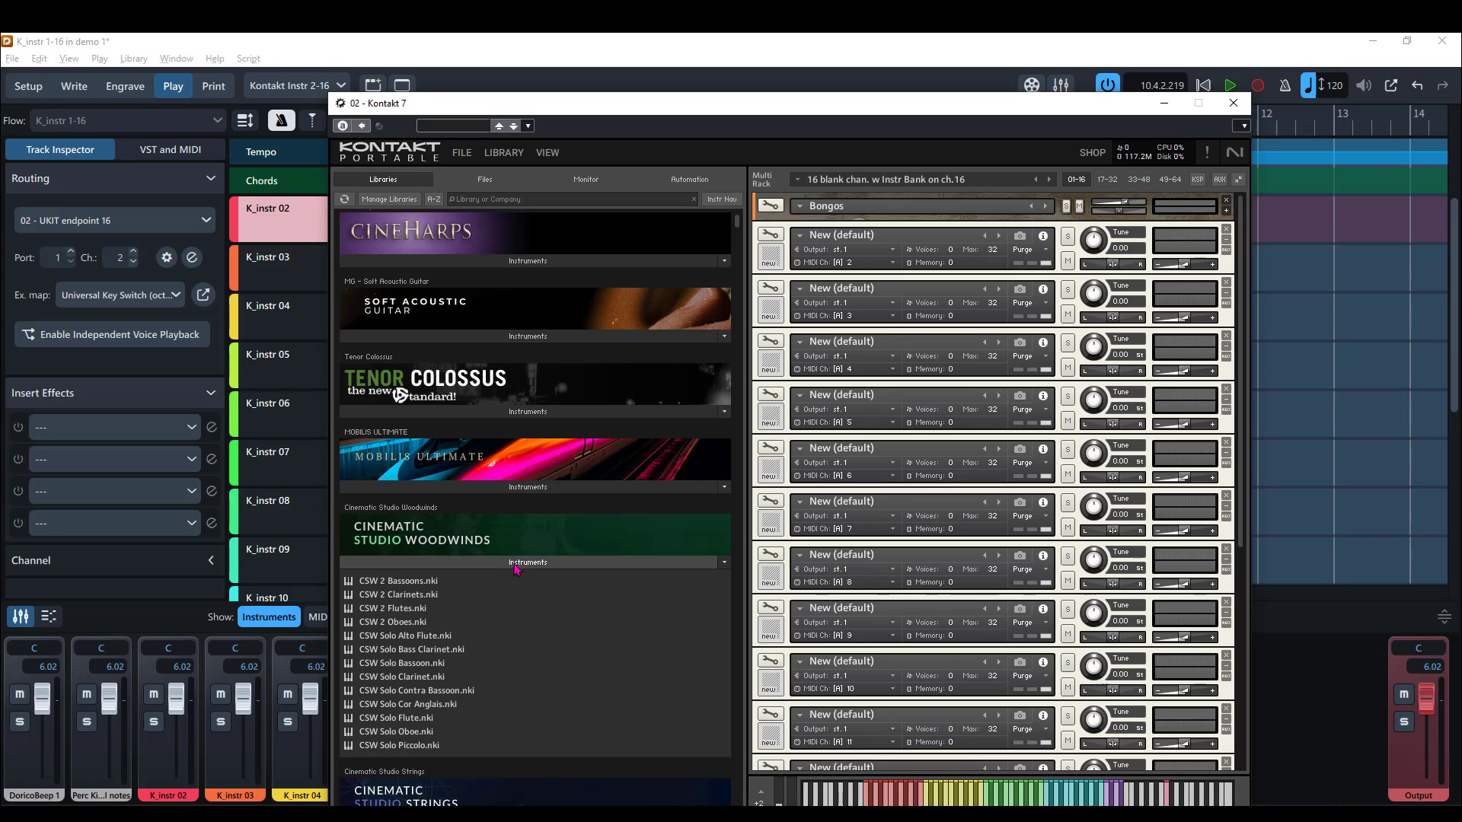
pyautogui.click(406, 608)
pyautogui.moveTo(724, 467); pyautogui.dragTo(856, 248)
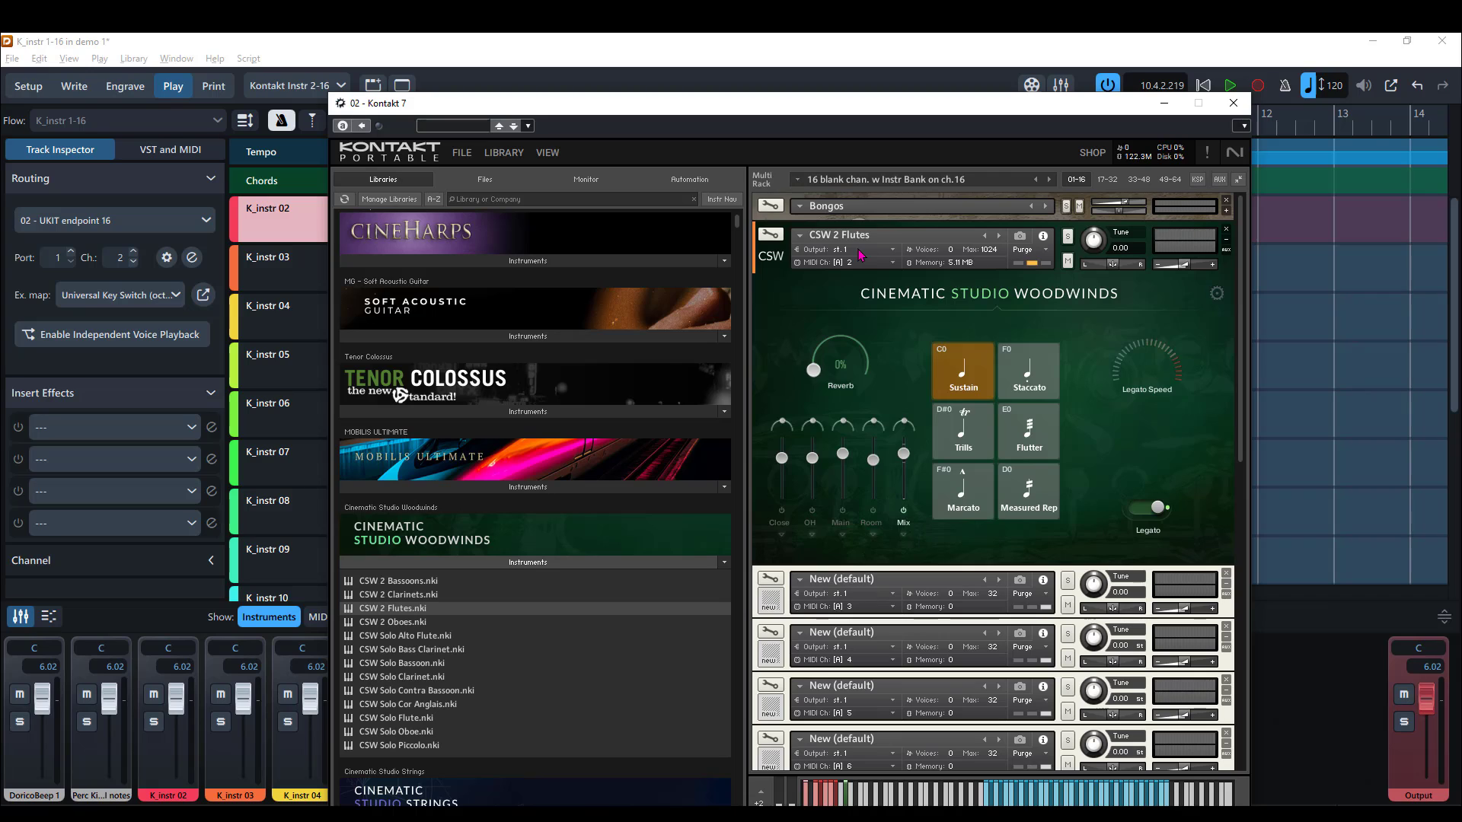
pyautogui.click(411, 599)
pyautogui.moveTo(411, 599)
pyautogui.mouseDown()
pyautogui.moveTo(778, 661)
pyautogui.moveTo(861, 596)
pyautogui.mouseUp()
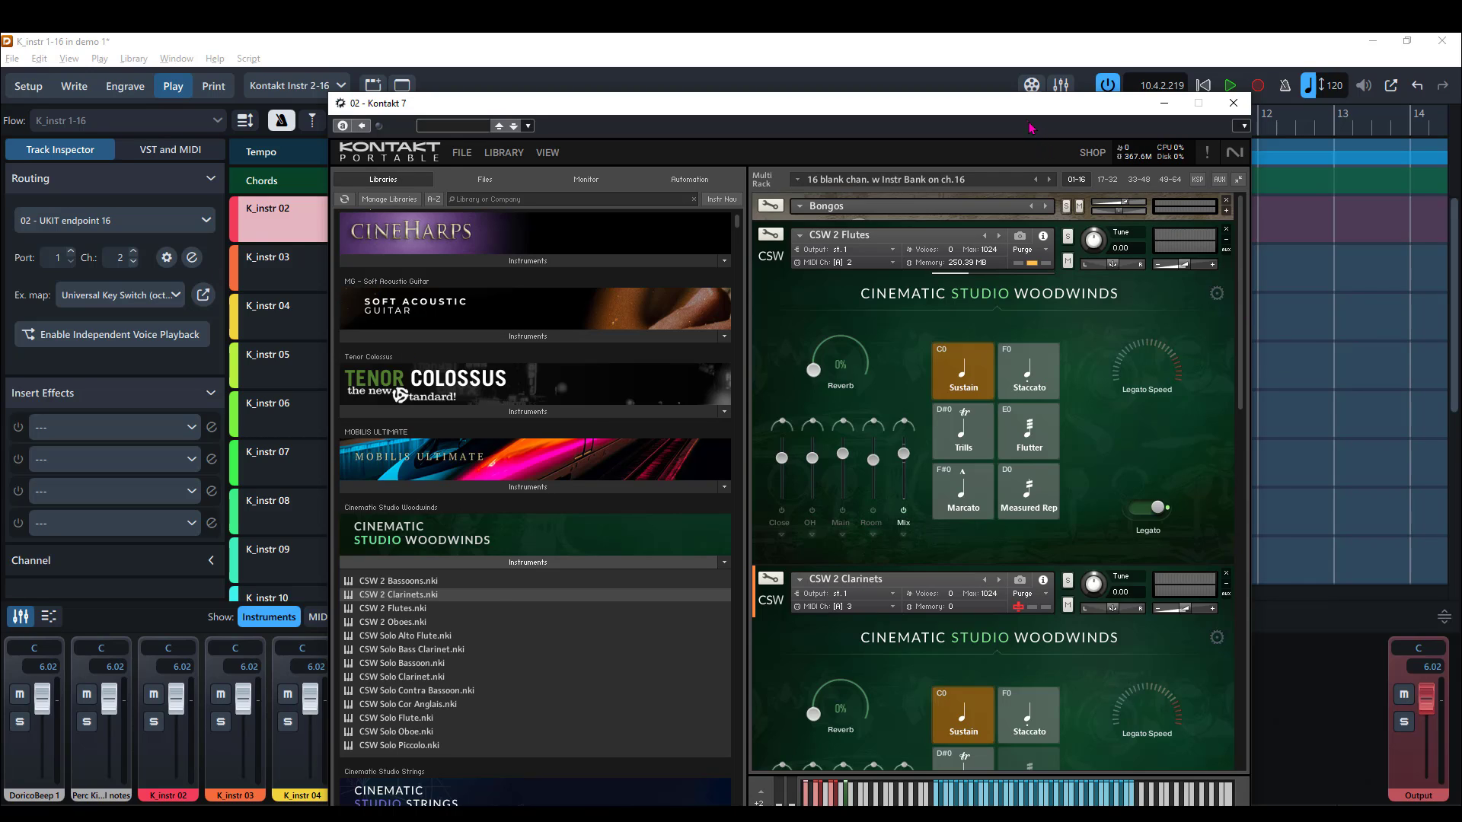
# Switch to Write mode and show the K_instr 02 layout.
pyautogui.click(73, 94)
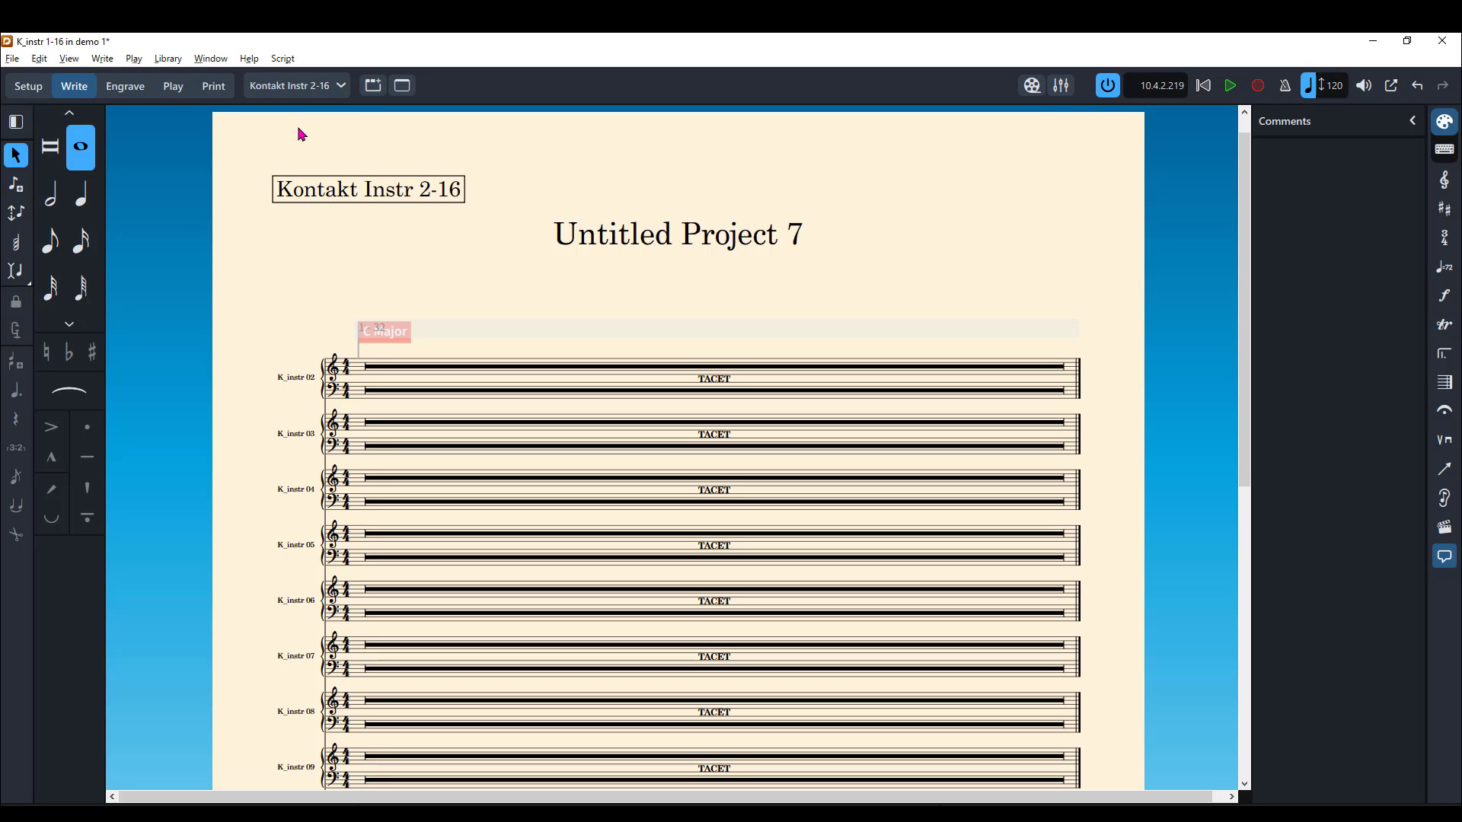
pyautogui.click(337, 88)
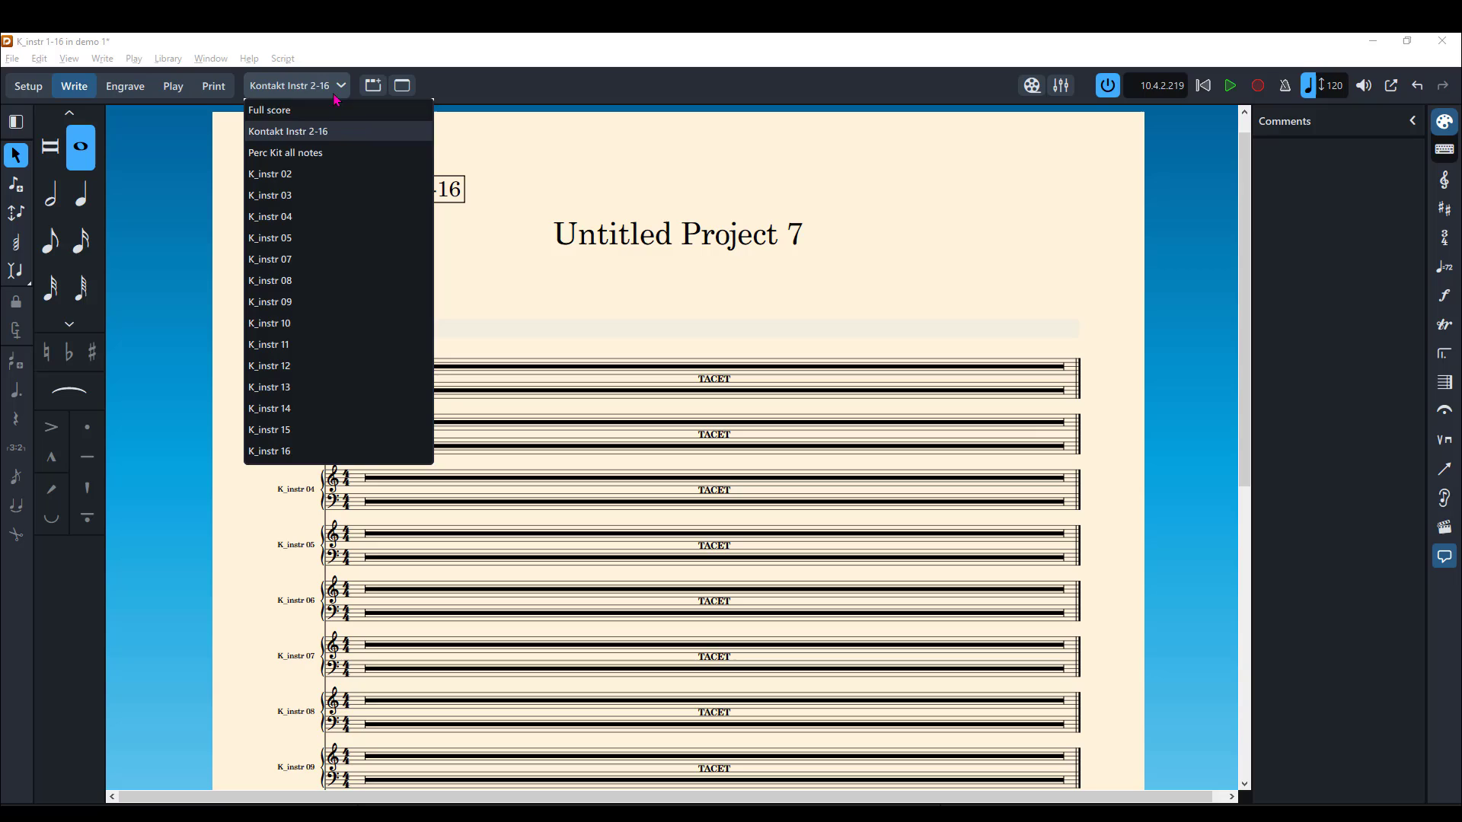
pyautogui.click(290, 174)
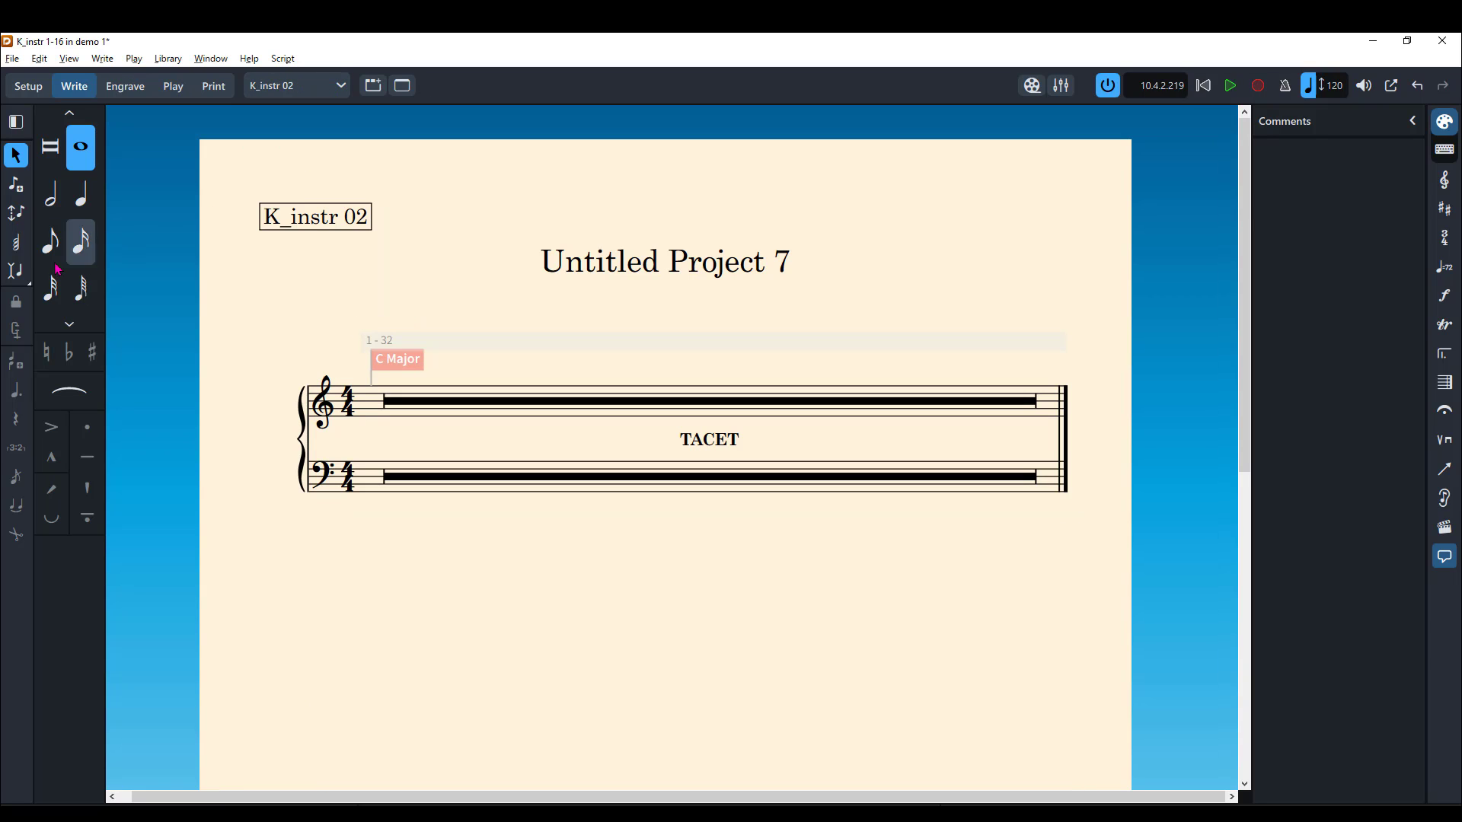
# Enter eighth notes C, G, G and a quarter note E in bar 1 of K_instr 02's treble staff.
pyautogui.click(14, 187)
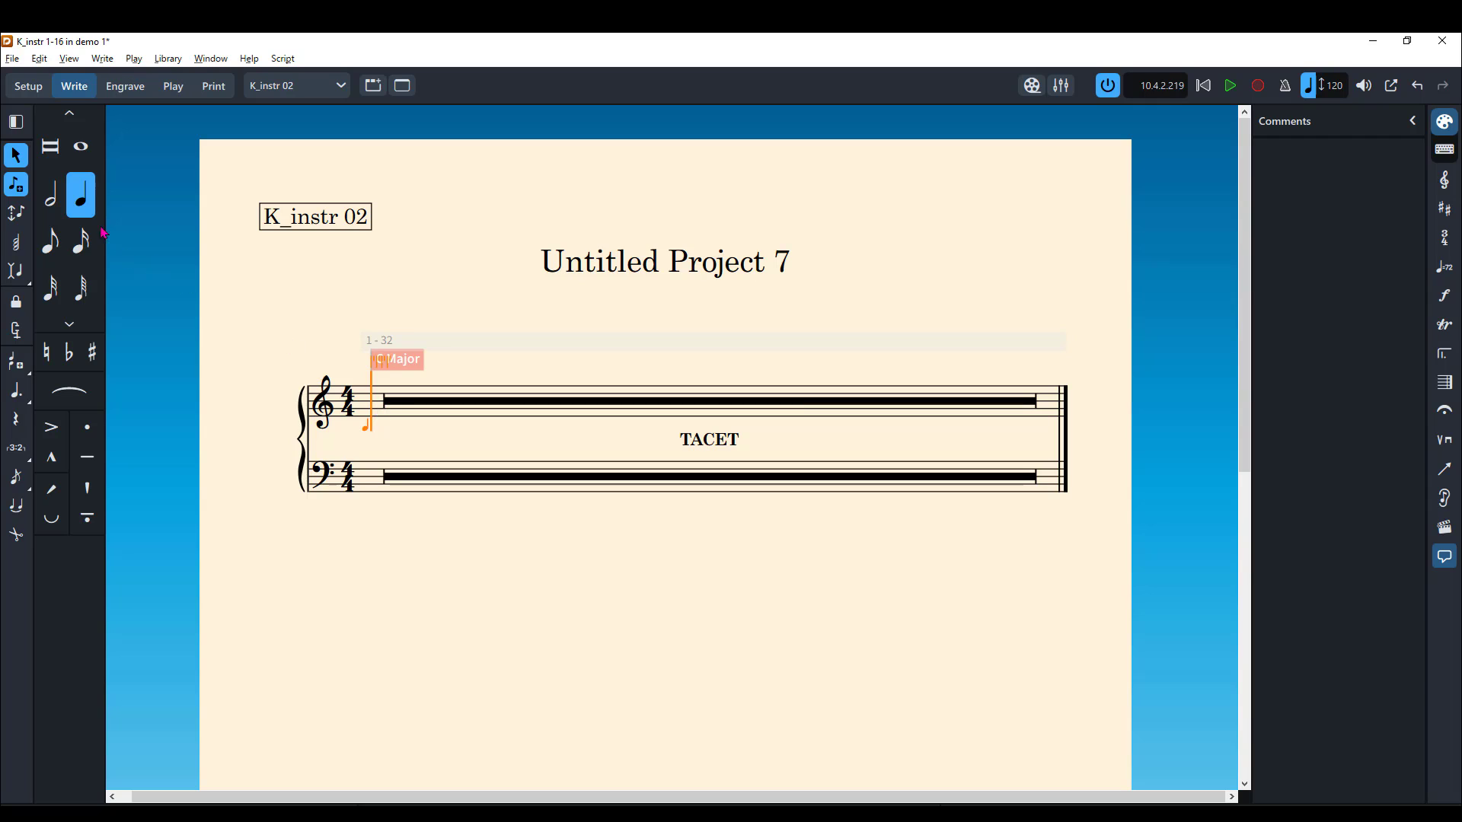
pyautogui.click(16, 156)
pyautogui.click(373, 431)
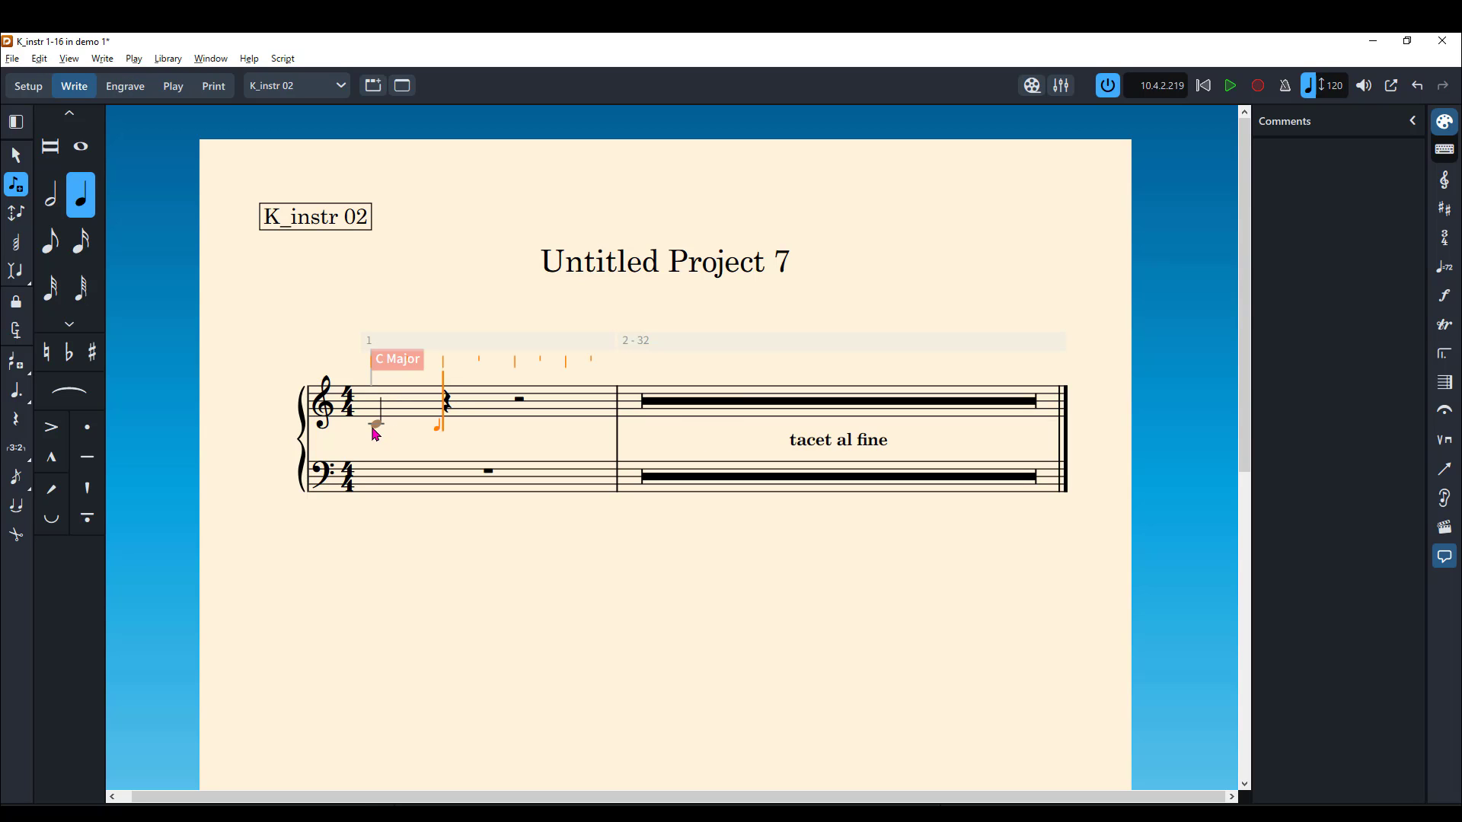
pyautogui.click(426, 417)
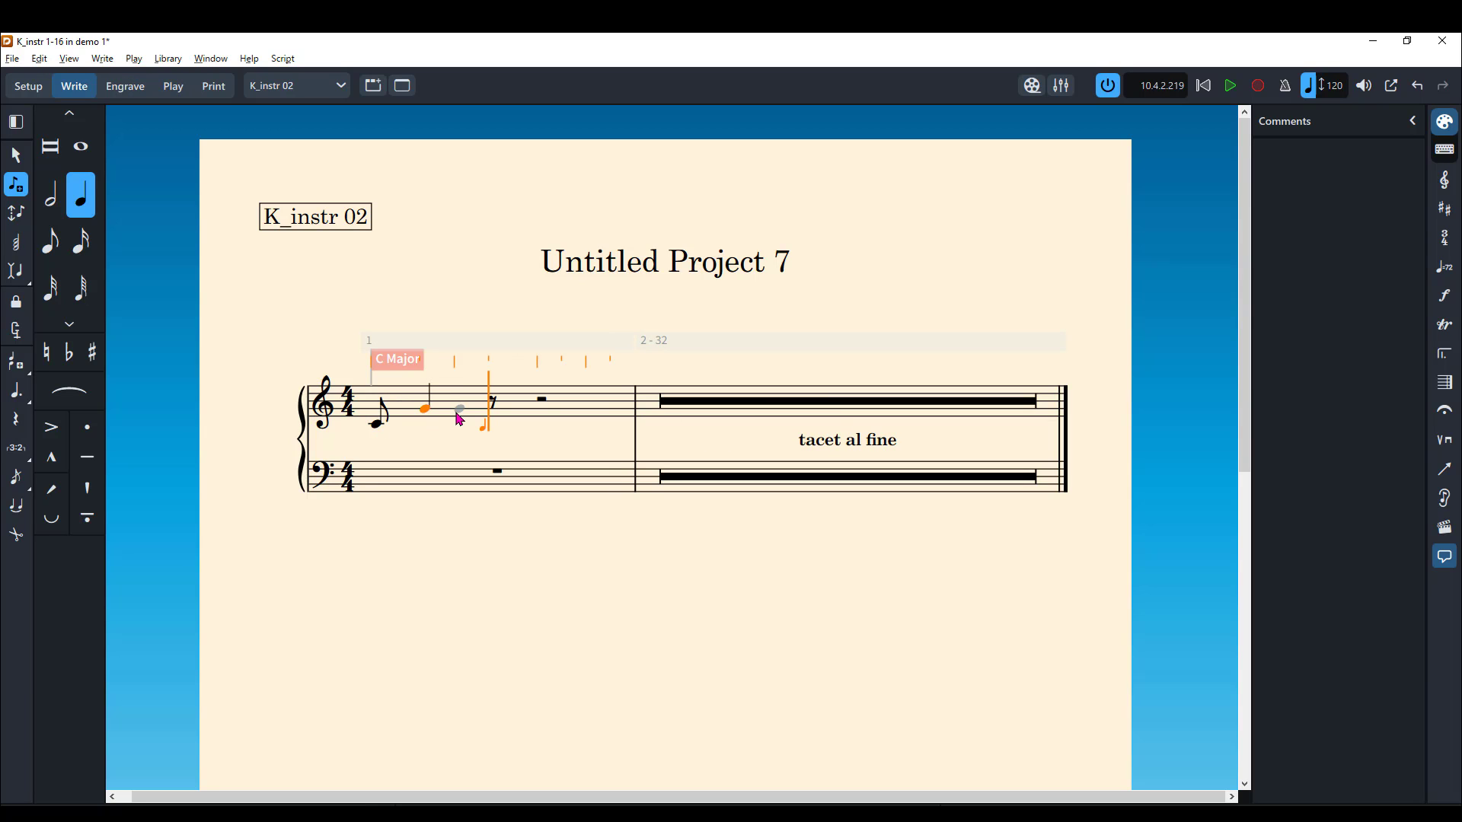
pyautogui.click(459, 417)
pyautogui.click(498, 428)
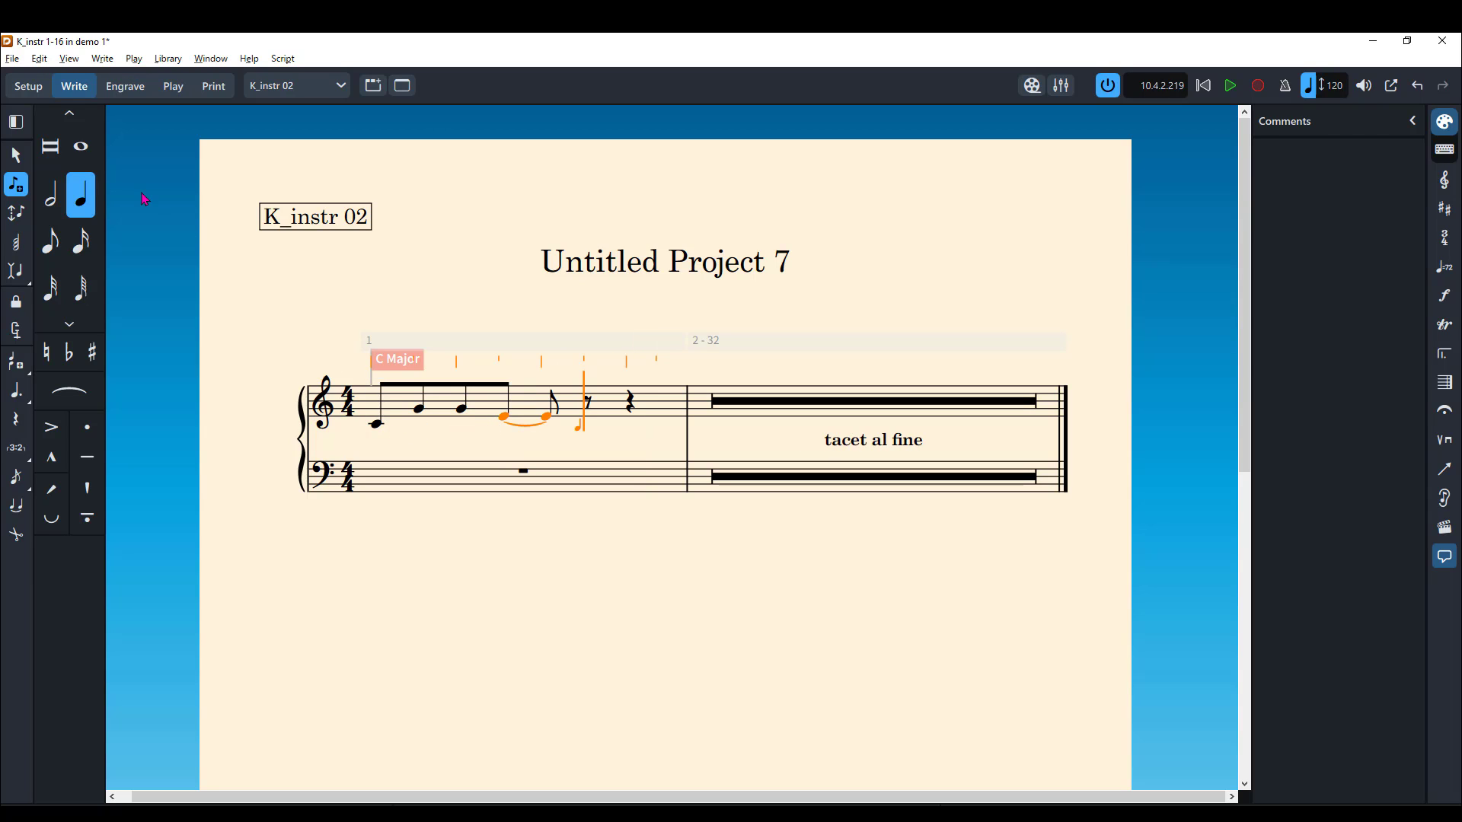
# Show the K_instr 03 layout and enter quarter notes C and A in bar 1 of its treble staff.
pyautogui.click(321, 91)
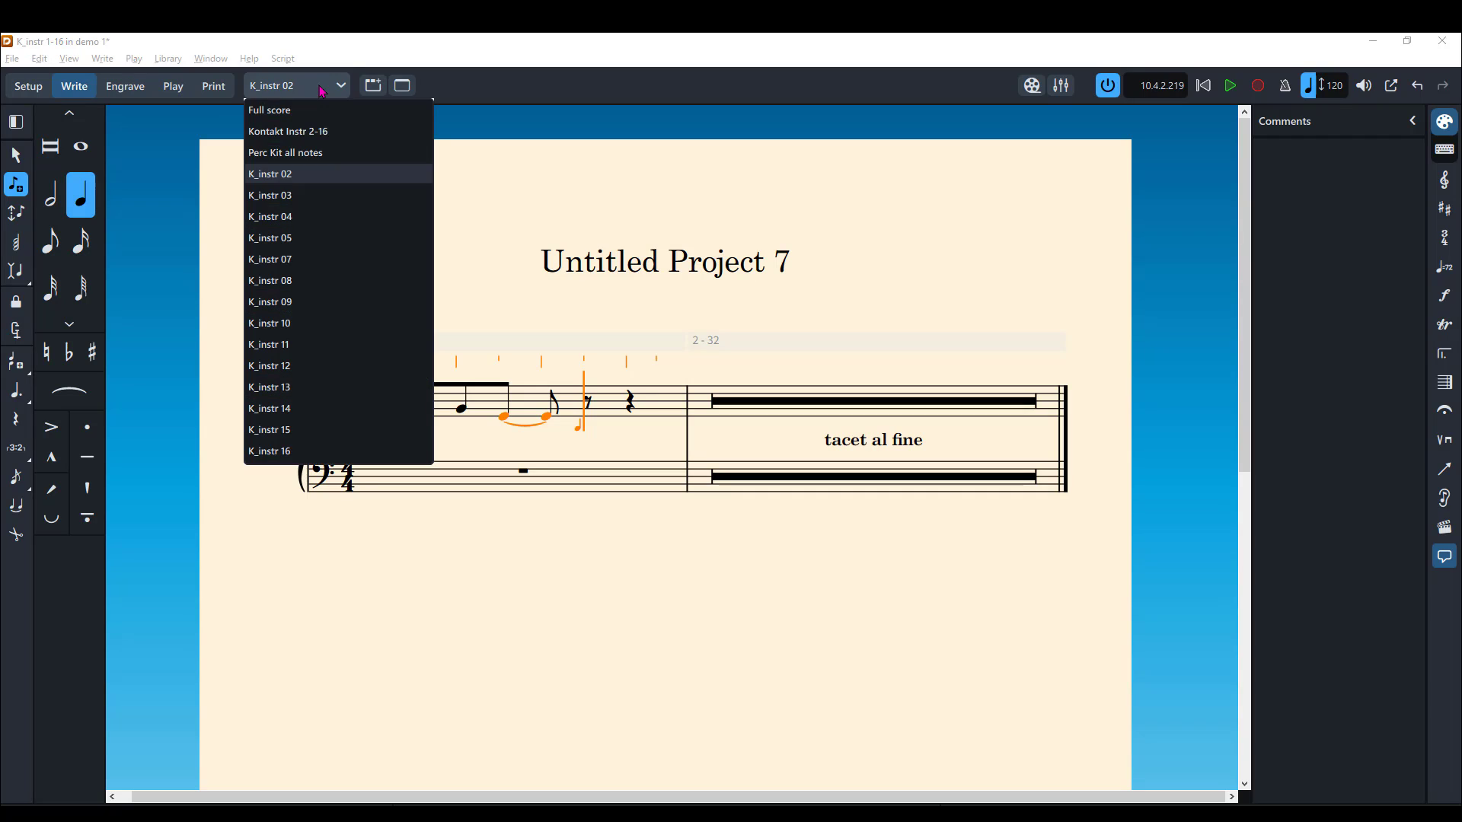
pyautogui.click(289, 199)
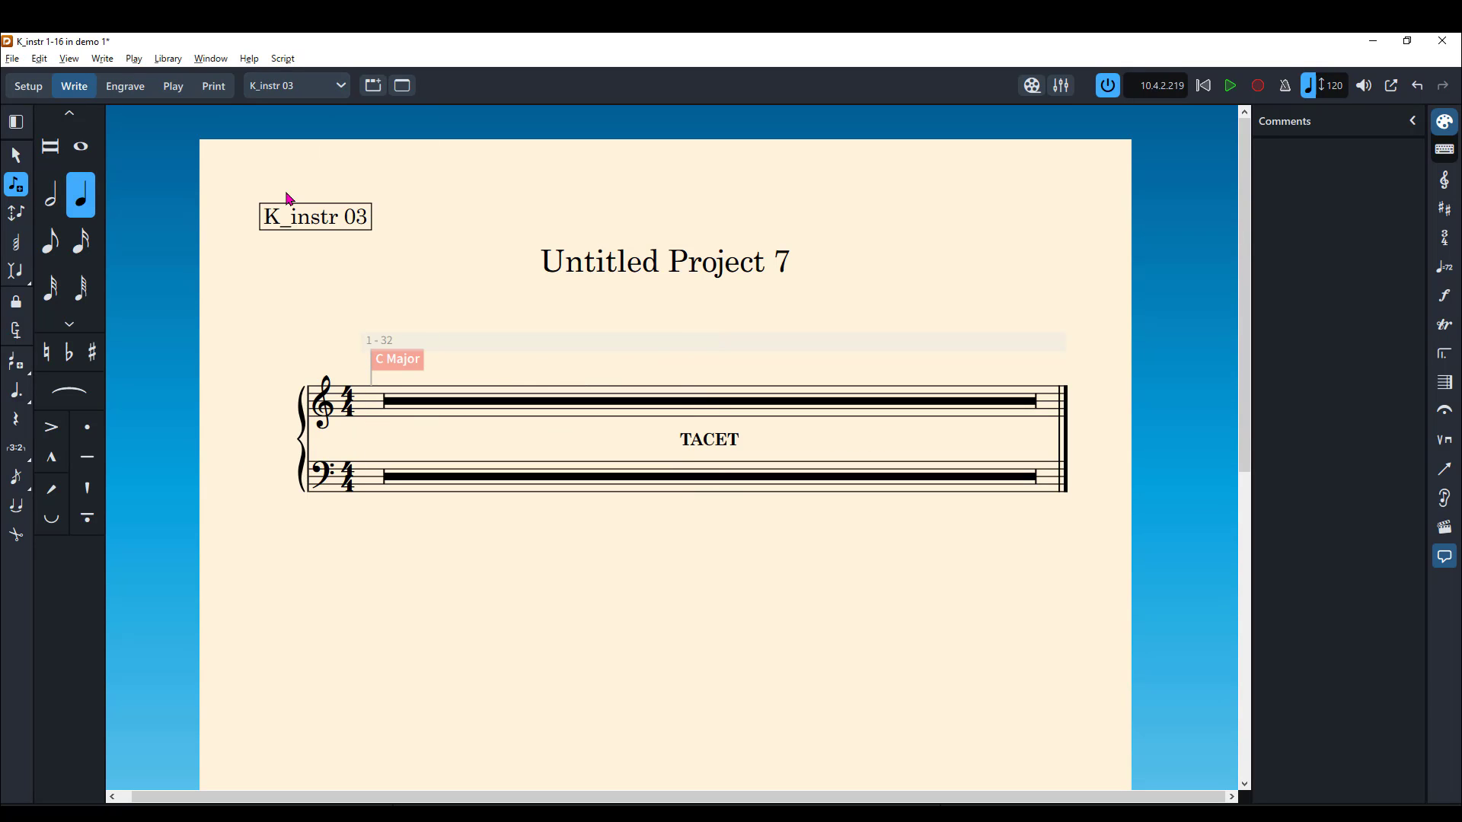
pyautogui.click(385, 409)
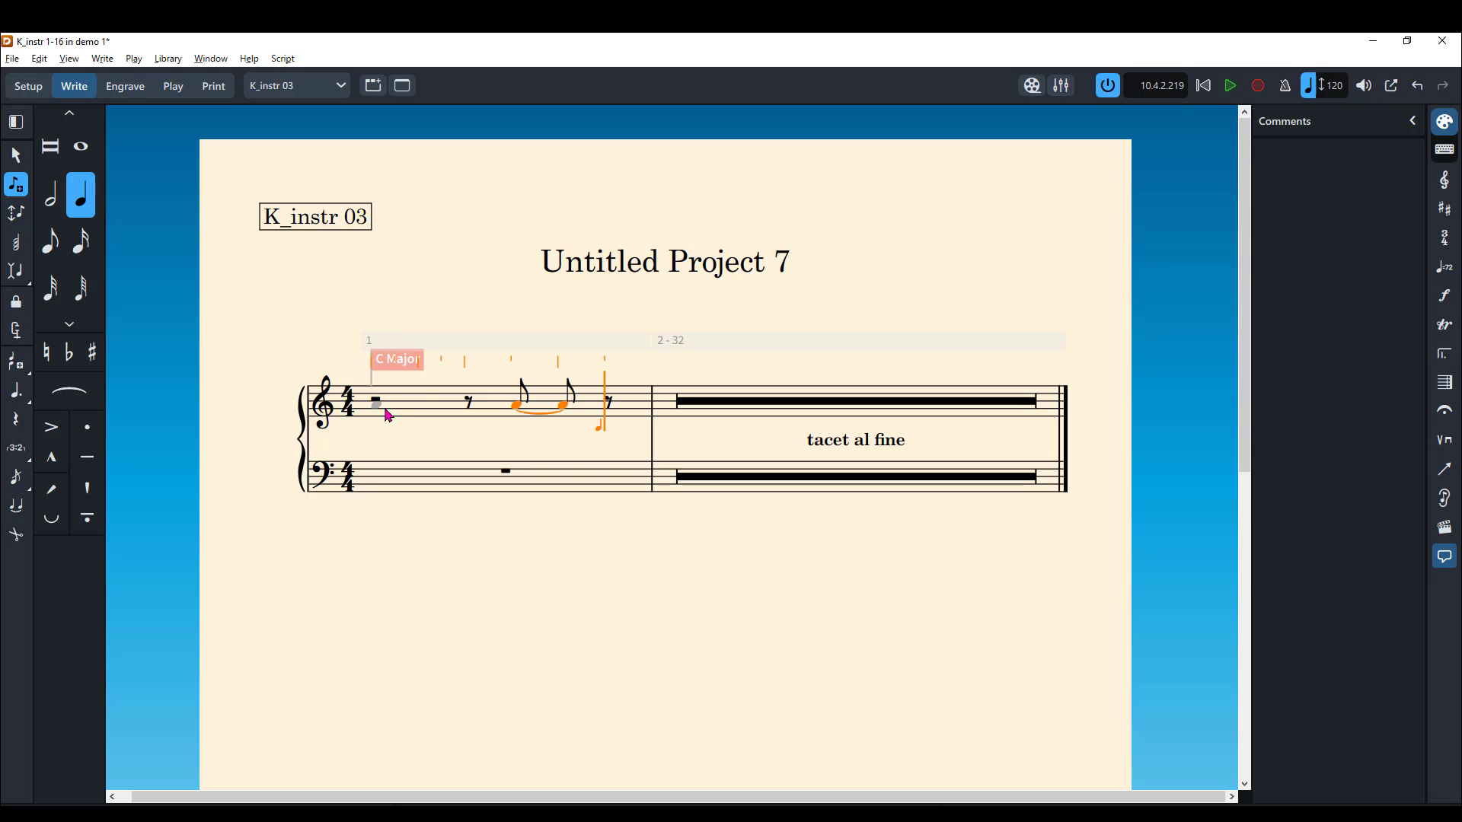
pyautogui.click(447, 404)
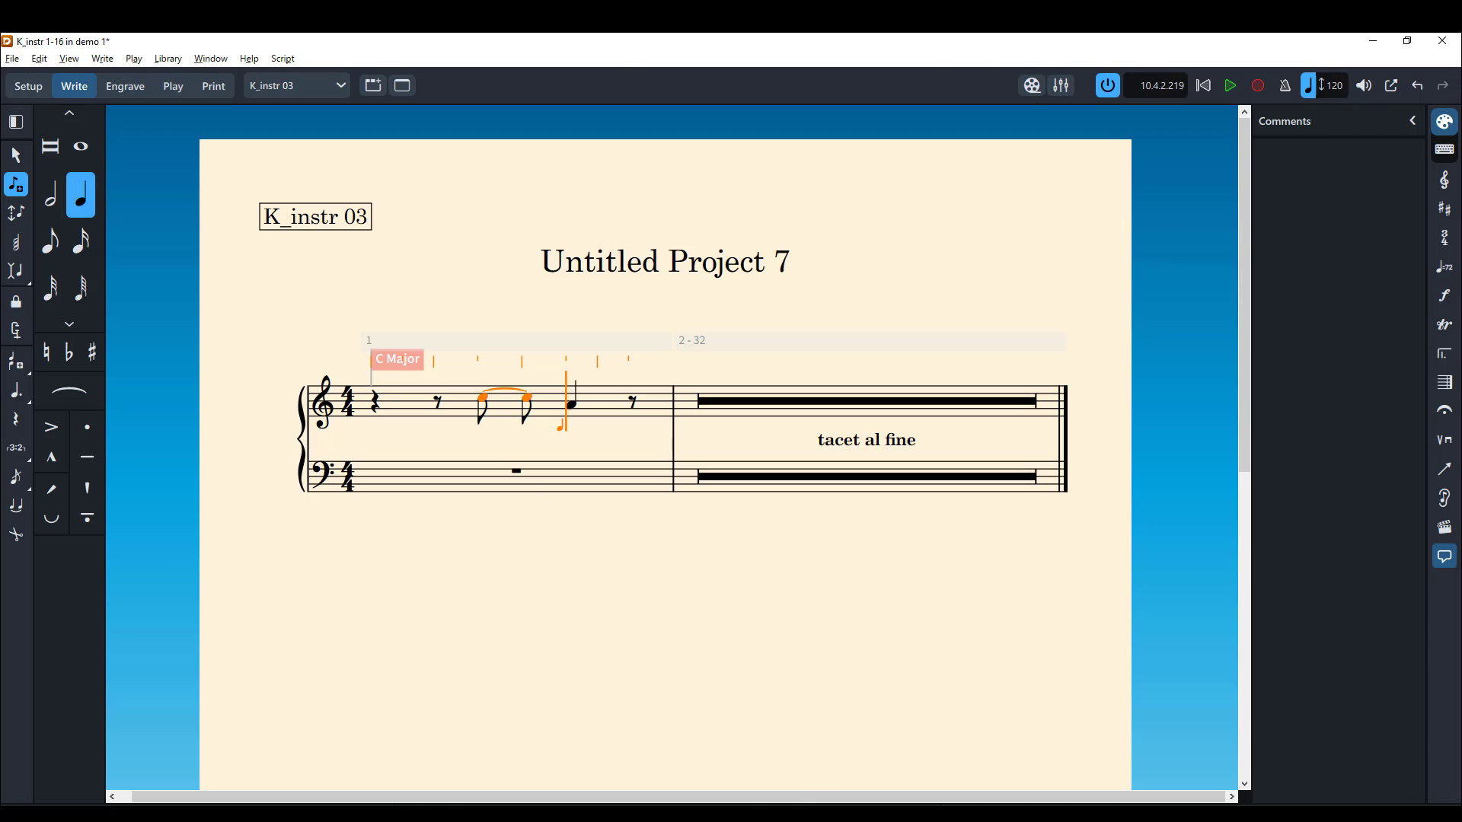
# Bring up the Kontakt 7 window with the woodwind keyswitches and move it off the score.
pyautogui.hotkey('alt', 'Tab')
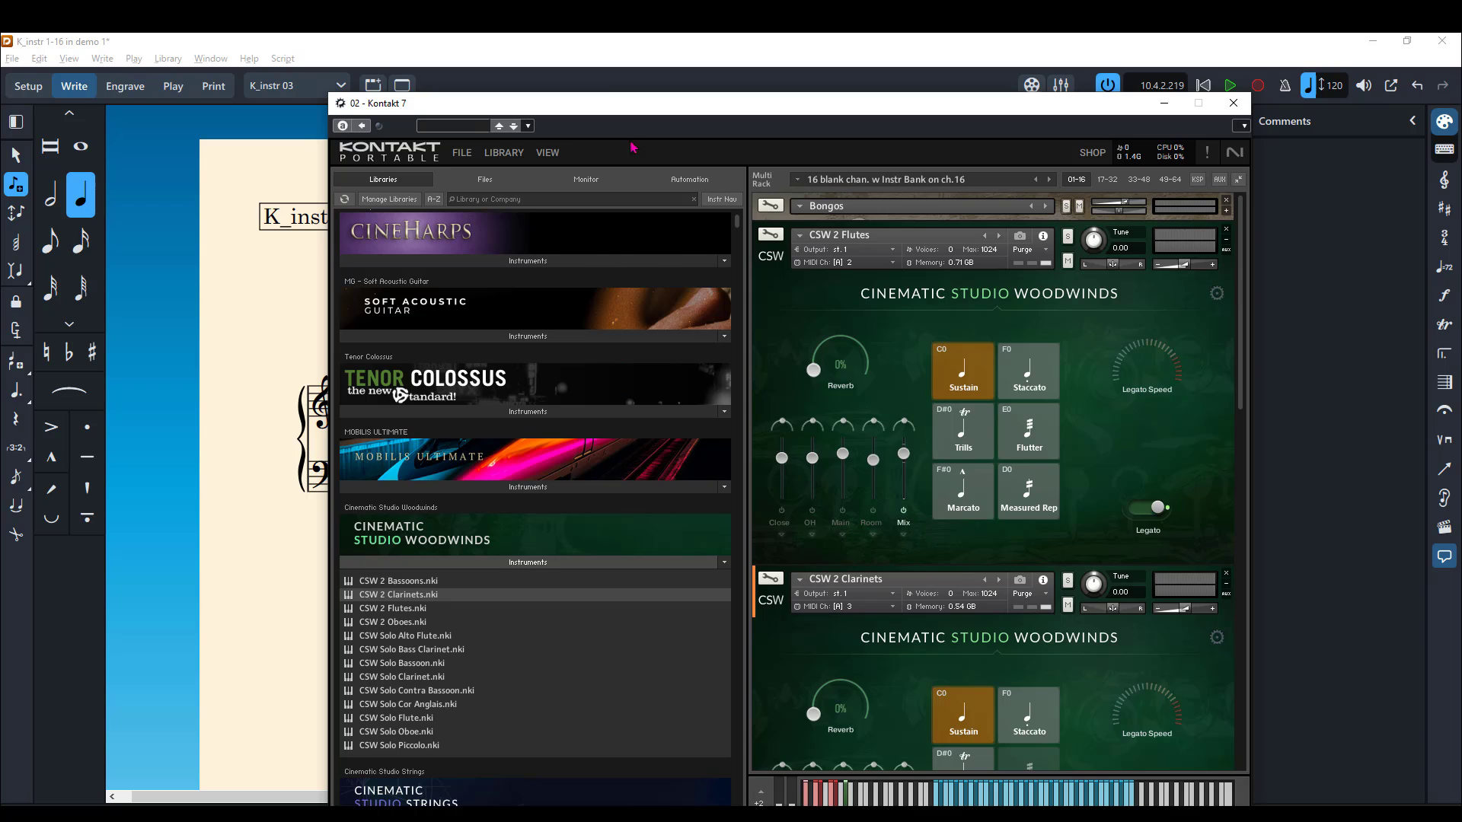
pyautogui.moveTo(625, 103); pyautogui.dragTo(582, 86)
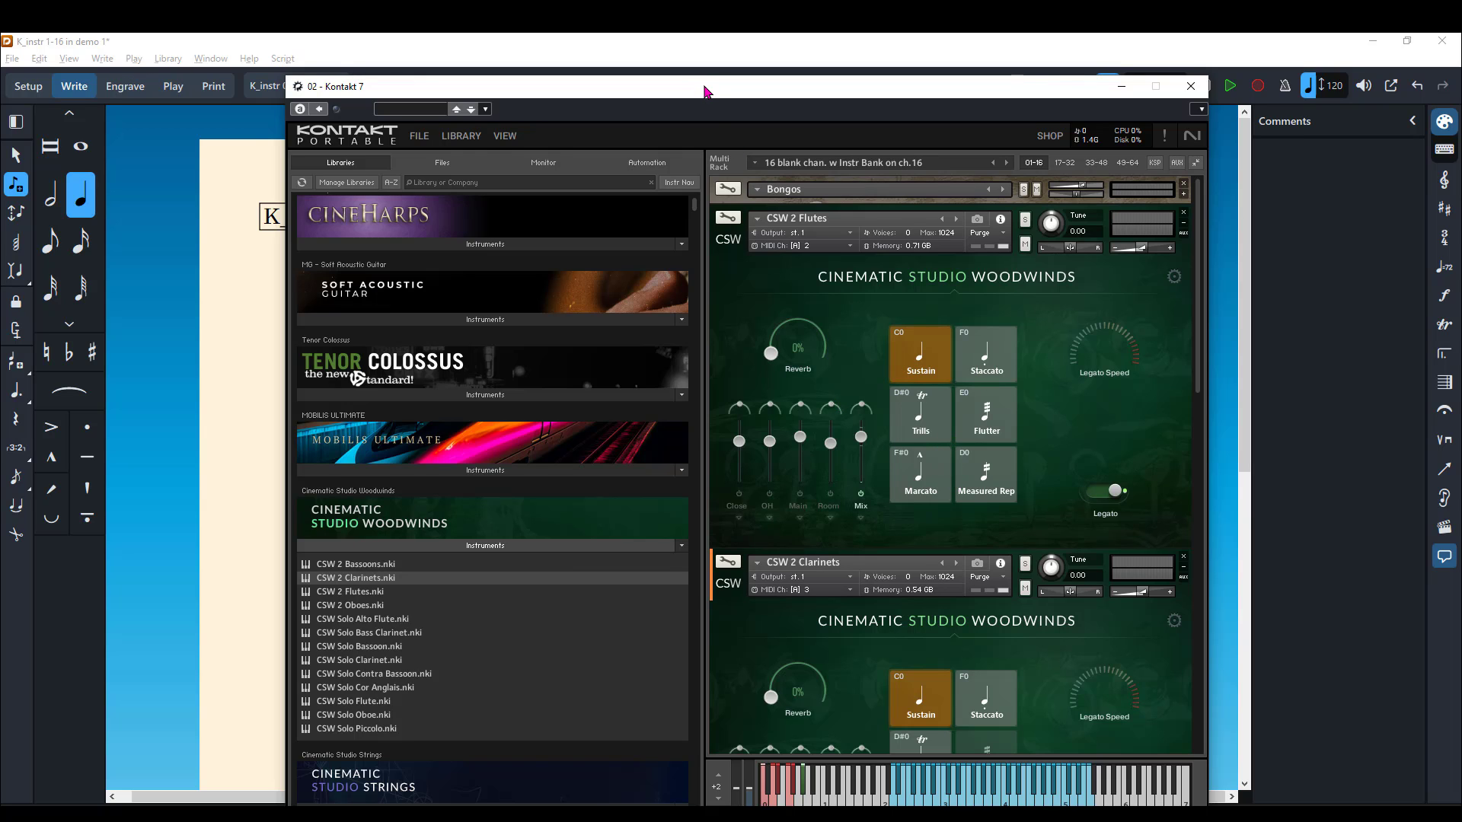
pyautogui.moveTo(704, 91); pyautogui.dragTo(0, 128)
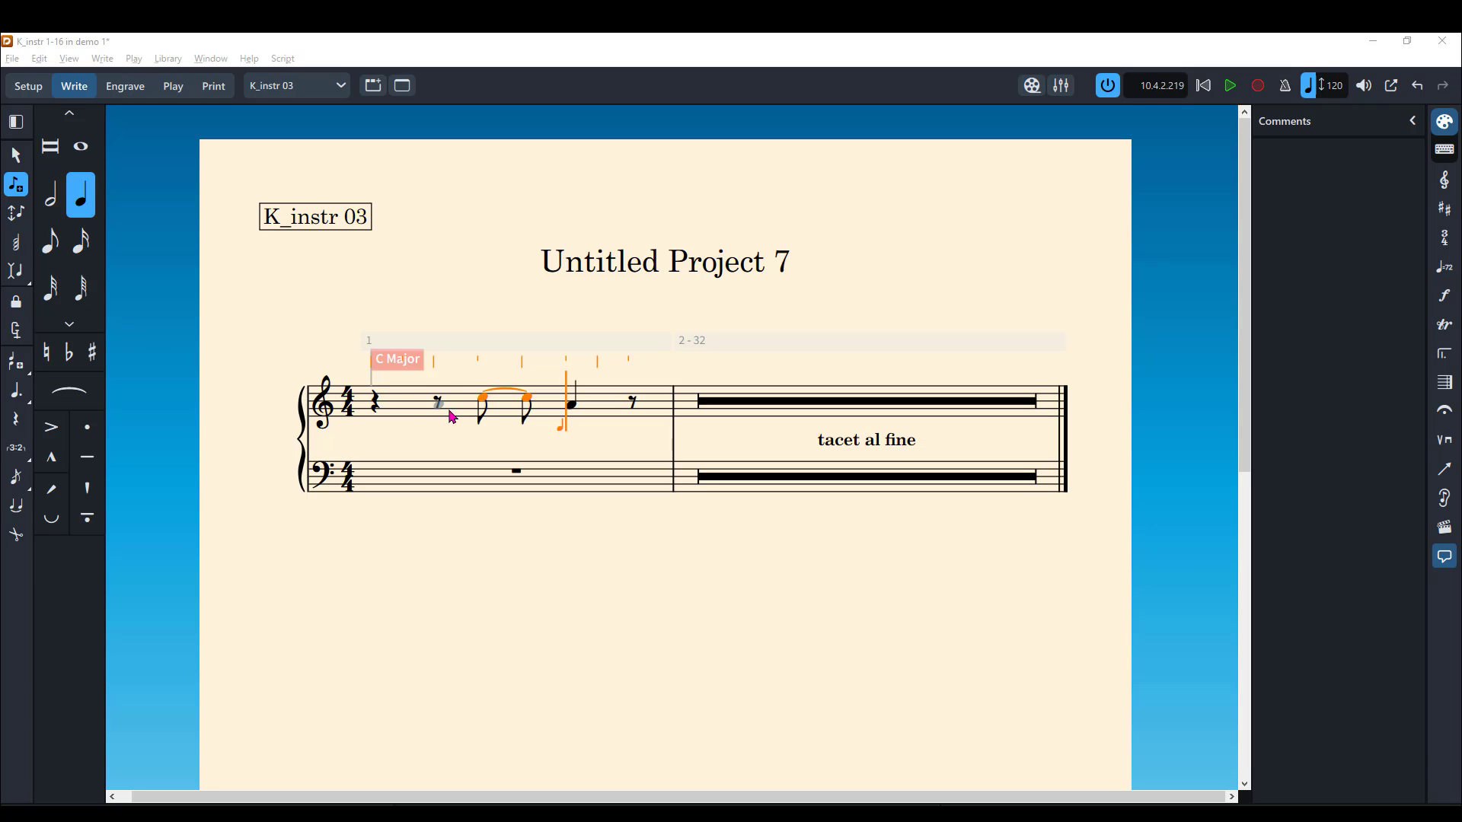
# Return to the K_instr 02 layout and open a new comment on the first note of bar 1.
pyautogui.click(340, 86)
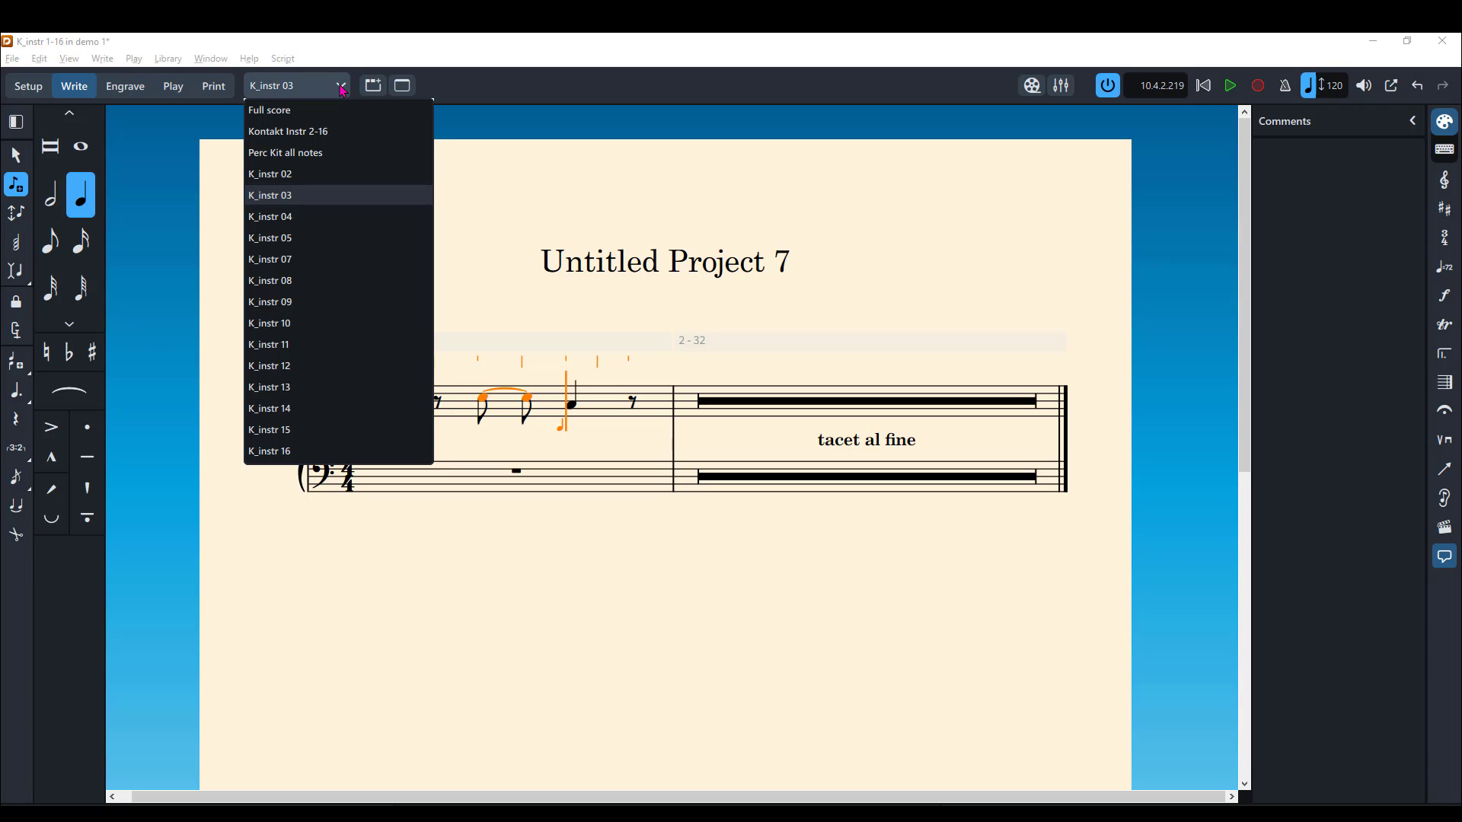
pyautogui.click(299, 174)
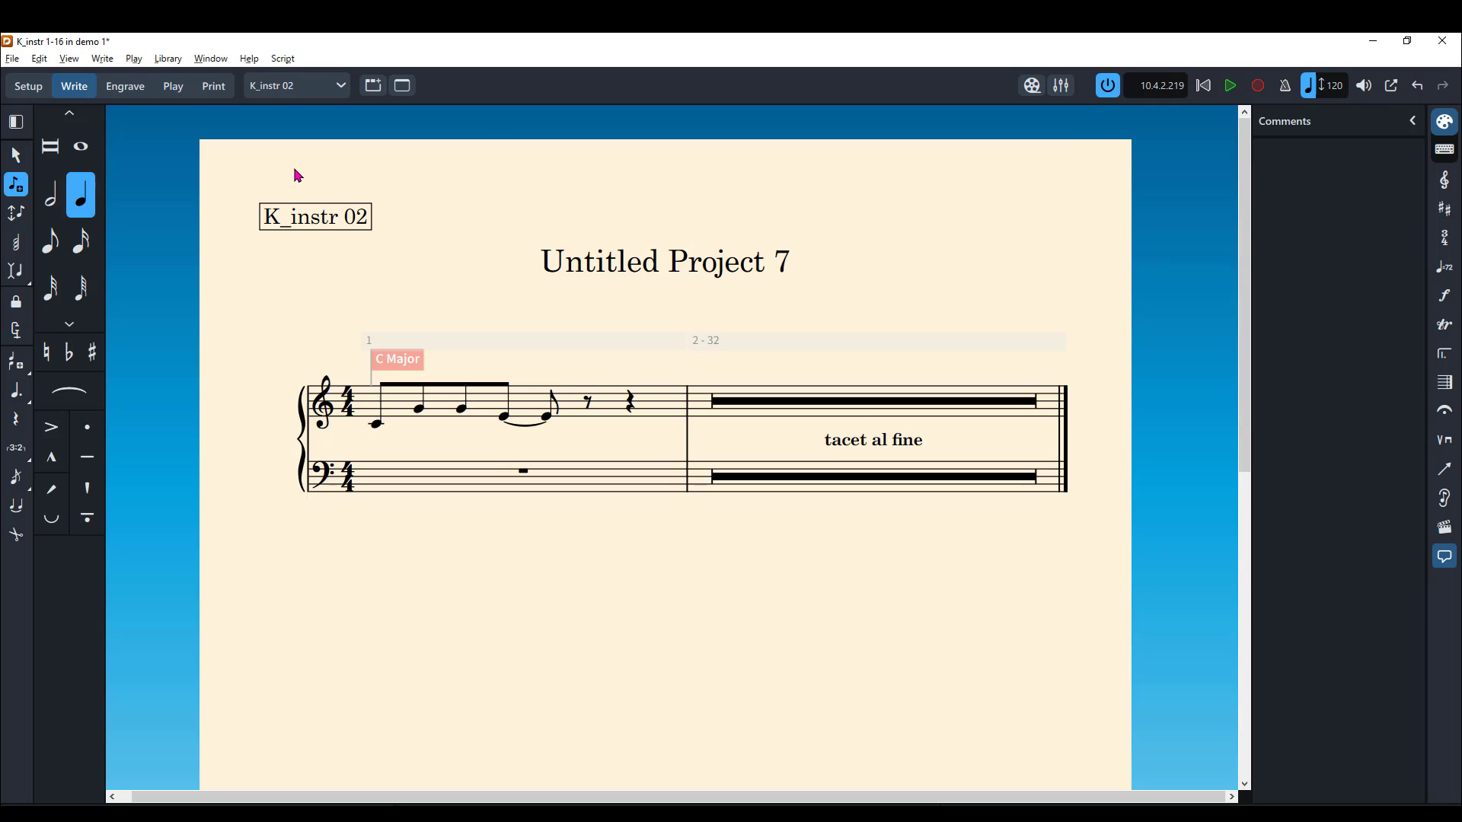
pyautogui.click(14, 155)
pyautogui.click(375, 427)
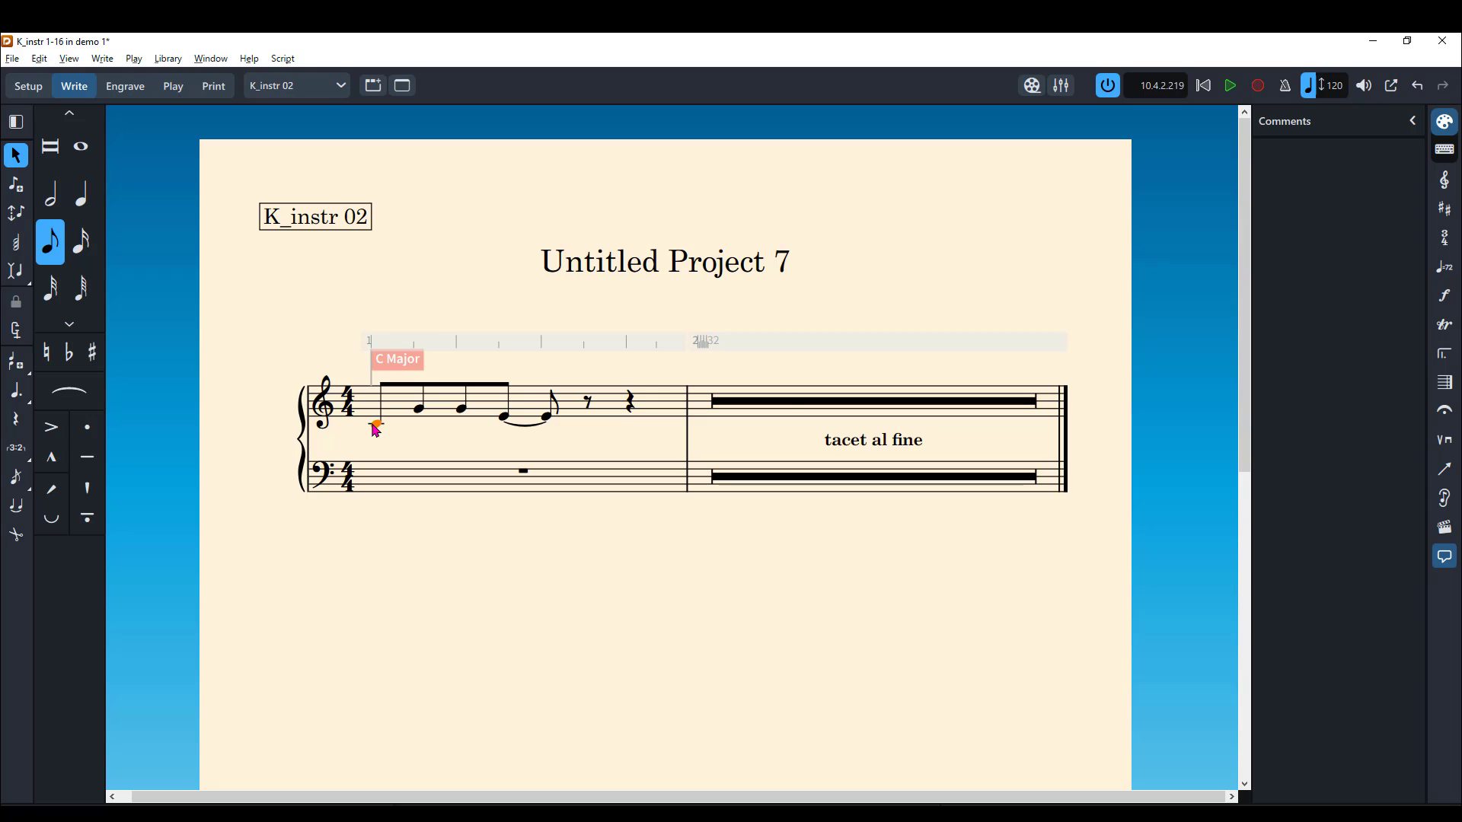
pyautogui.hotkey('ctrl', 'alt', 'c')
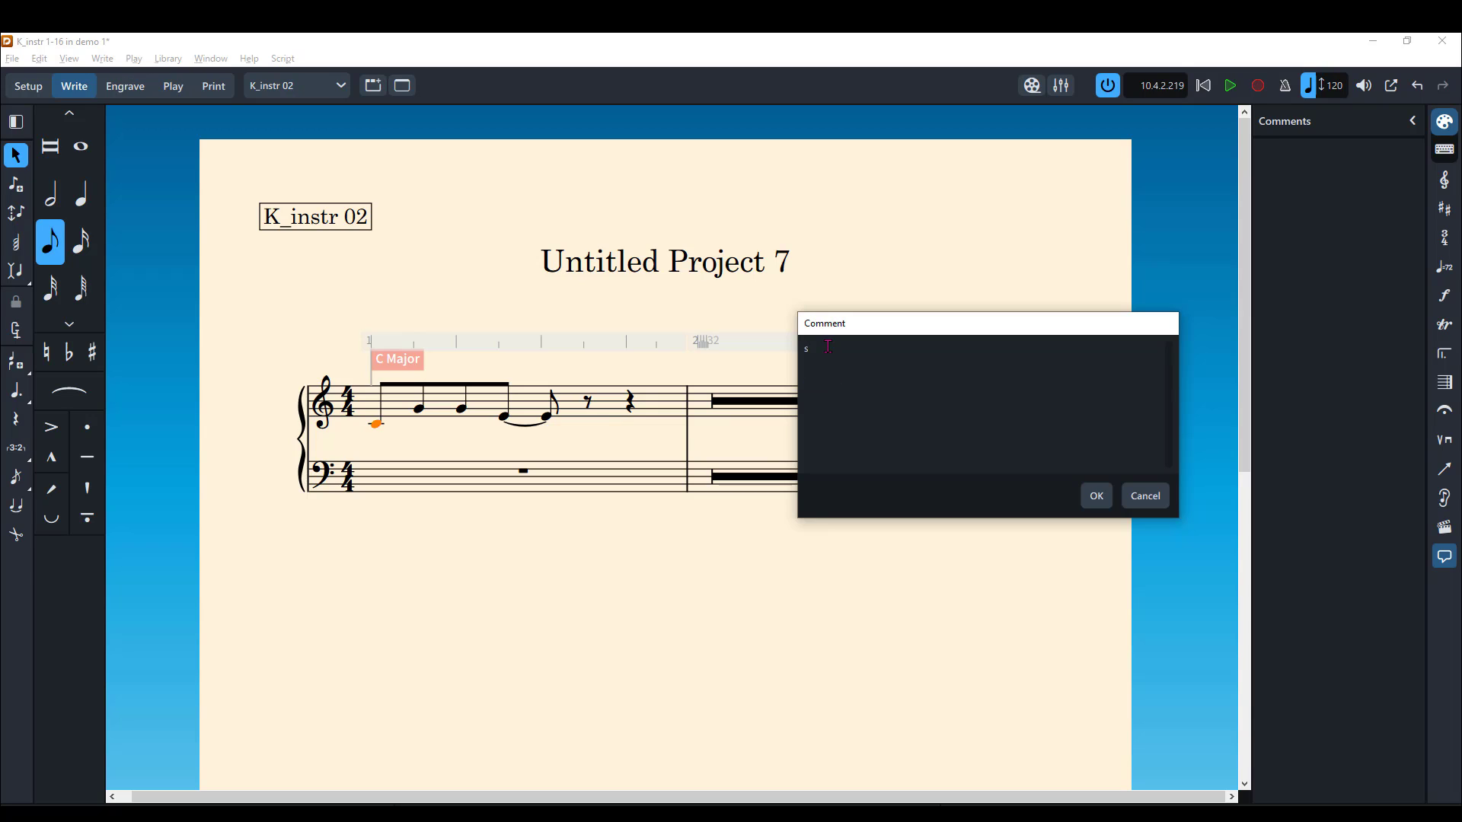
# Write the keyswitch lines "sustain C0", "Trills D#0" and "Flutter E0" in the comment.
pyautogui.write('us')
pyautogui.write('tain')
pyautogui.write(' C')
pyautogui.write('0')
pyautogui.write('Trills ')
pyautogui.write('D')
pyautogui.write('#0')
pyautogui.write('Flutte')
# Insert the line "Measured Rep D0" below the sustain line in the comment.
pyautogui.click(863, 344)
pyautogui.press('Return')
pyautogui.write('Measure')
pyautogui.write('d')
pyautogui.write(' Rep  ')
pyautogui.write('D')
# Add the lines "Staccato F0" and "Marcato F#0" at the end of the comment.
pyautogui.write('S')
pyautogui.write('taccato')
pyautogui.write('  F)')
pyautogui.press('BackSpace')
pyautogui.write('0 Marcato  F#')
# Adjust the spacing before the key names in the comment's lines, and save the comment.
pyautogui.click(842, 350)
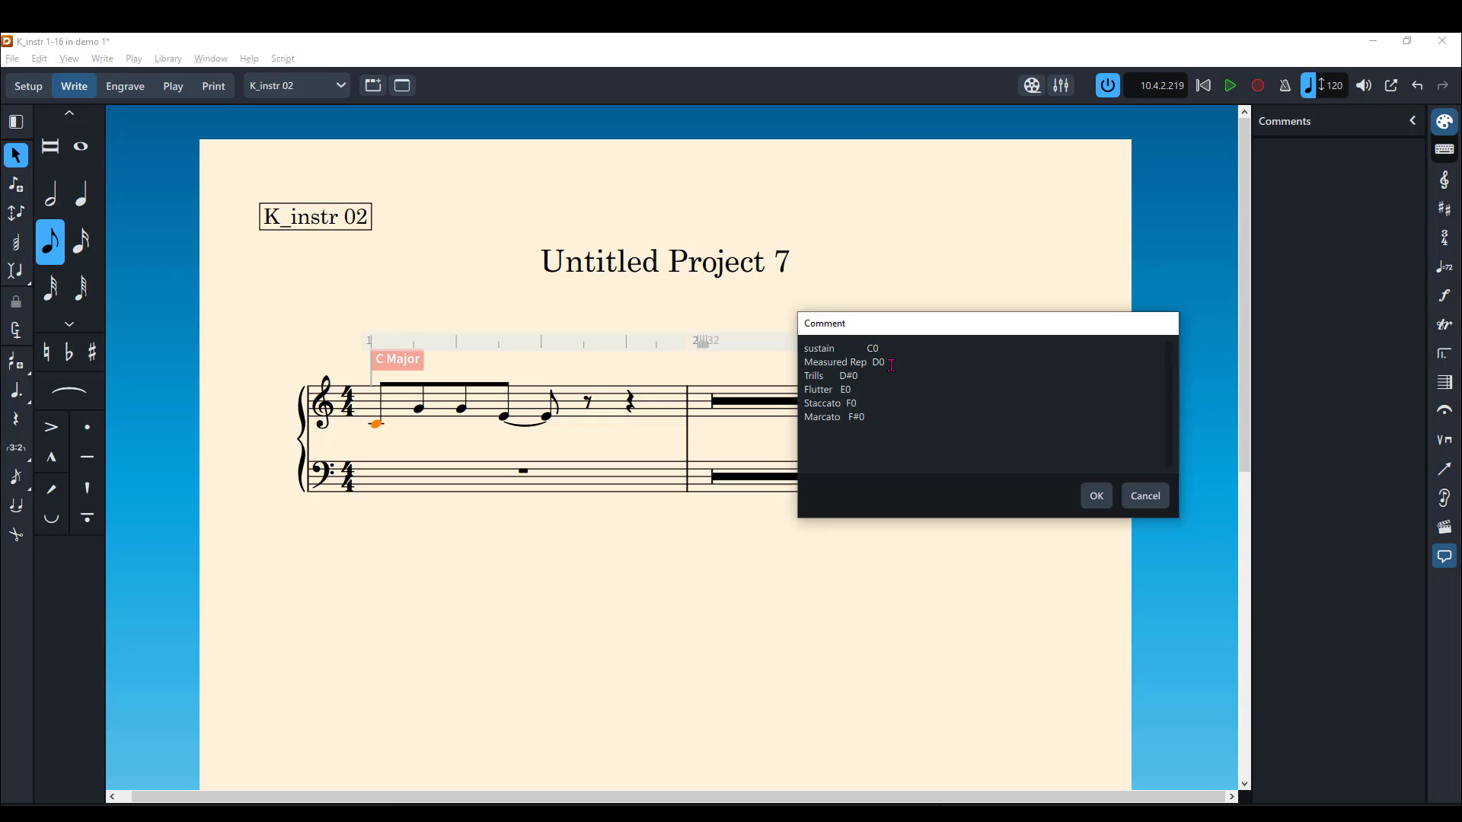
pyautogui.click(890, 365)
pyautogui.click(869, 348)
pyautogui.click(872, 360)
pyautogui.click(840, 376)
pyautogui.press('BackSpace')
pyautogui.click(840, 390)
pyautogui.click(846, 404)
pyautogui.click(1096, 499)
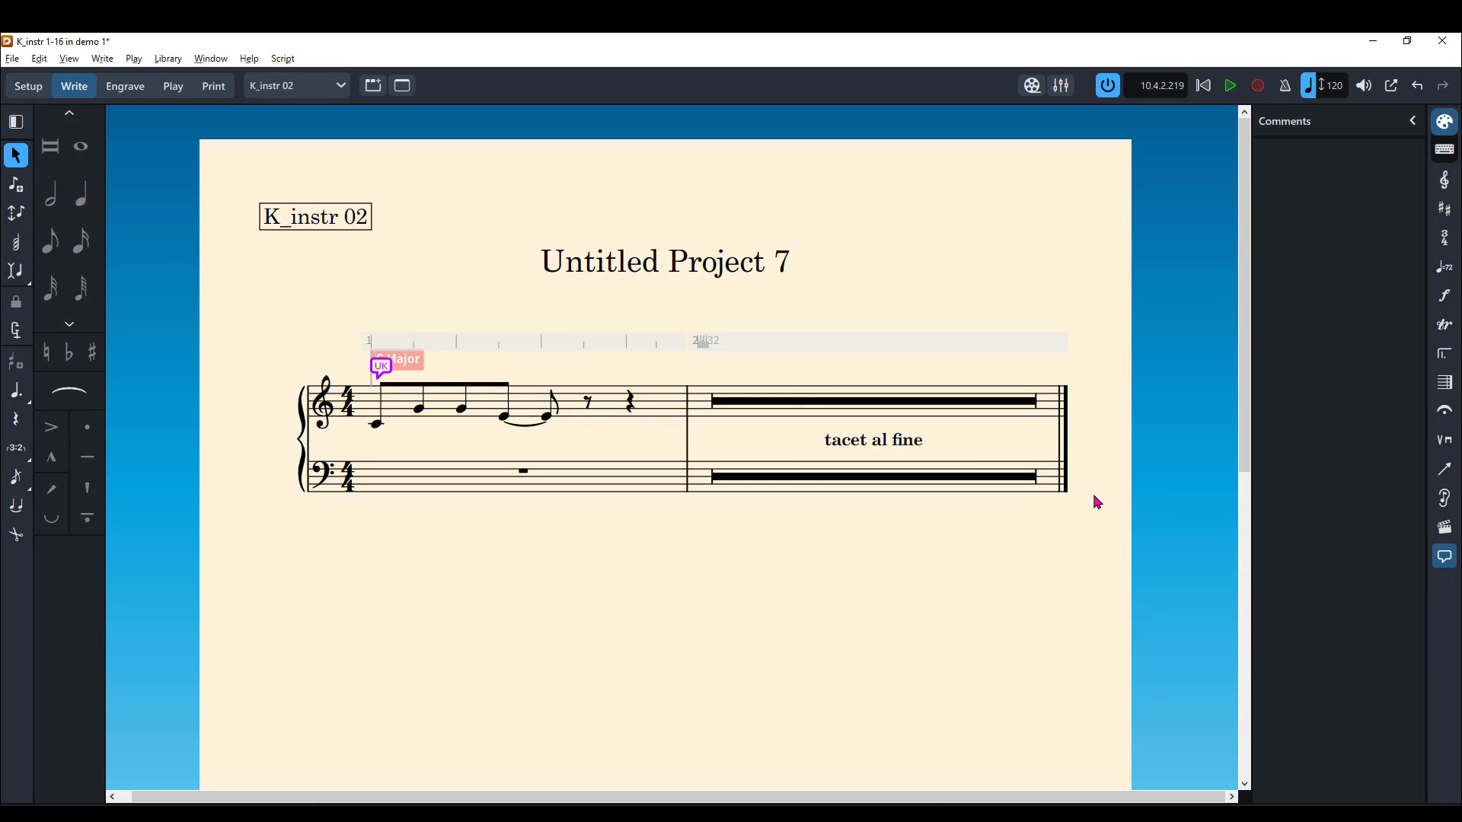
# Hide the comments list, and enter an eighth note C at the end of bar 2 and F at the start of bar 3.
pyautogui.click(1410, 121)
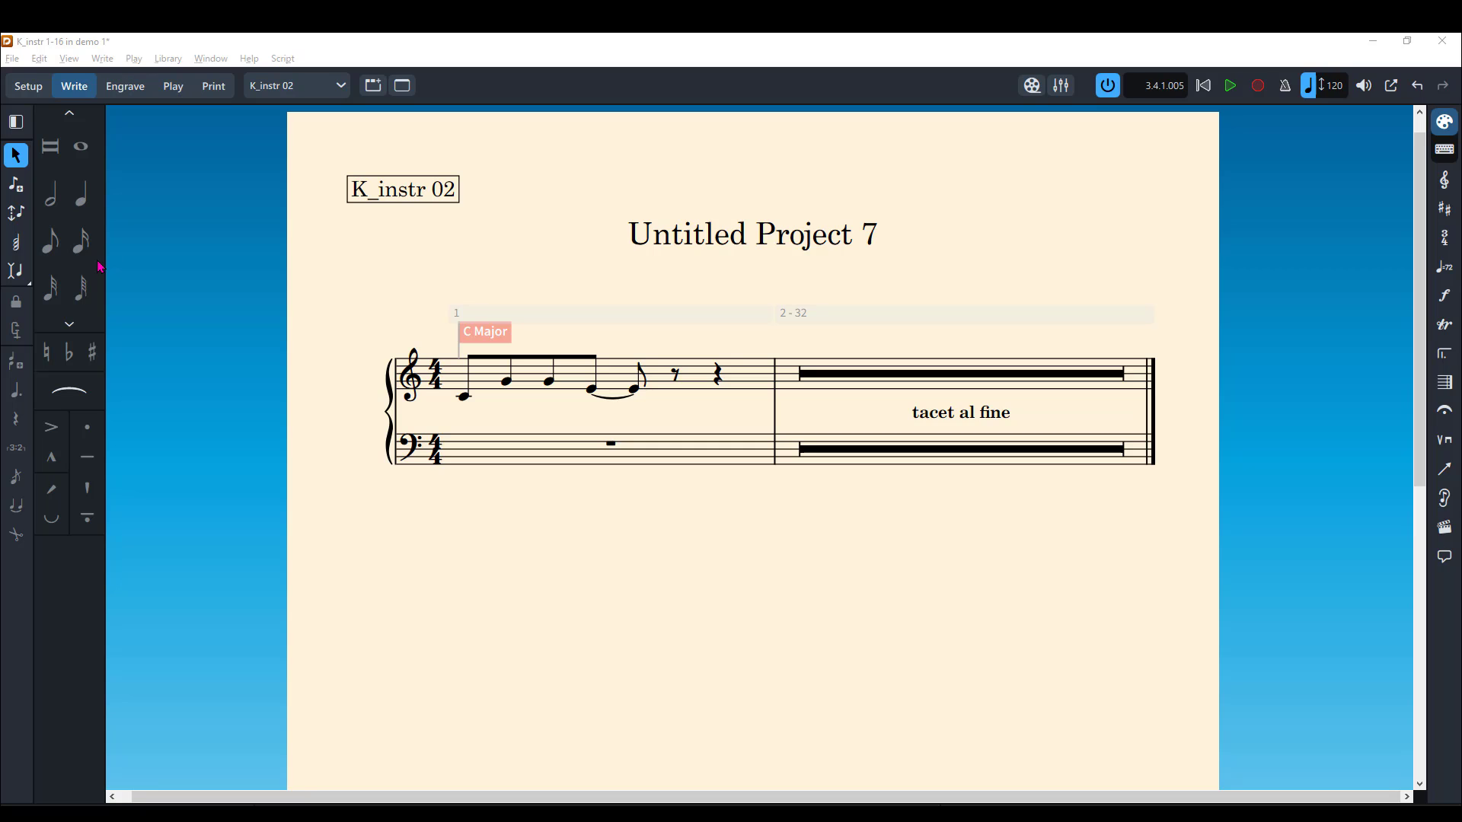
pyautogui.click(18, 188)
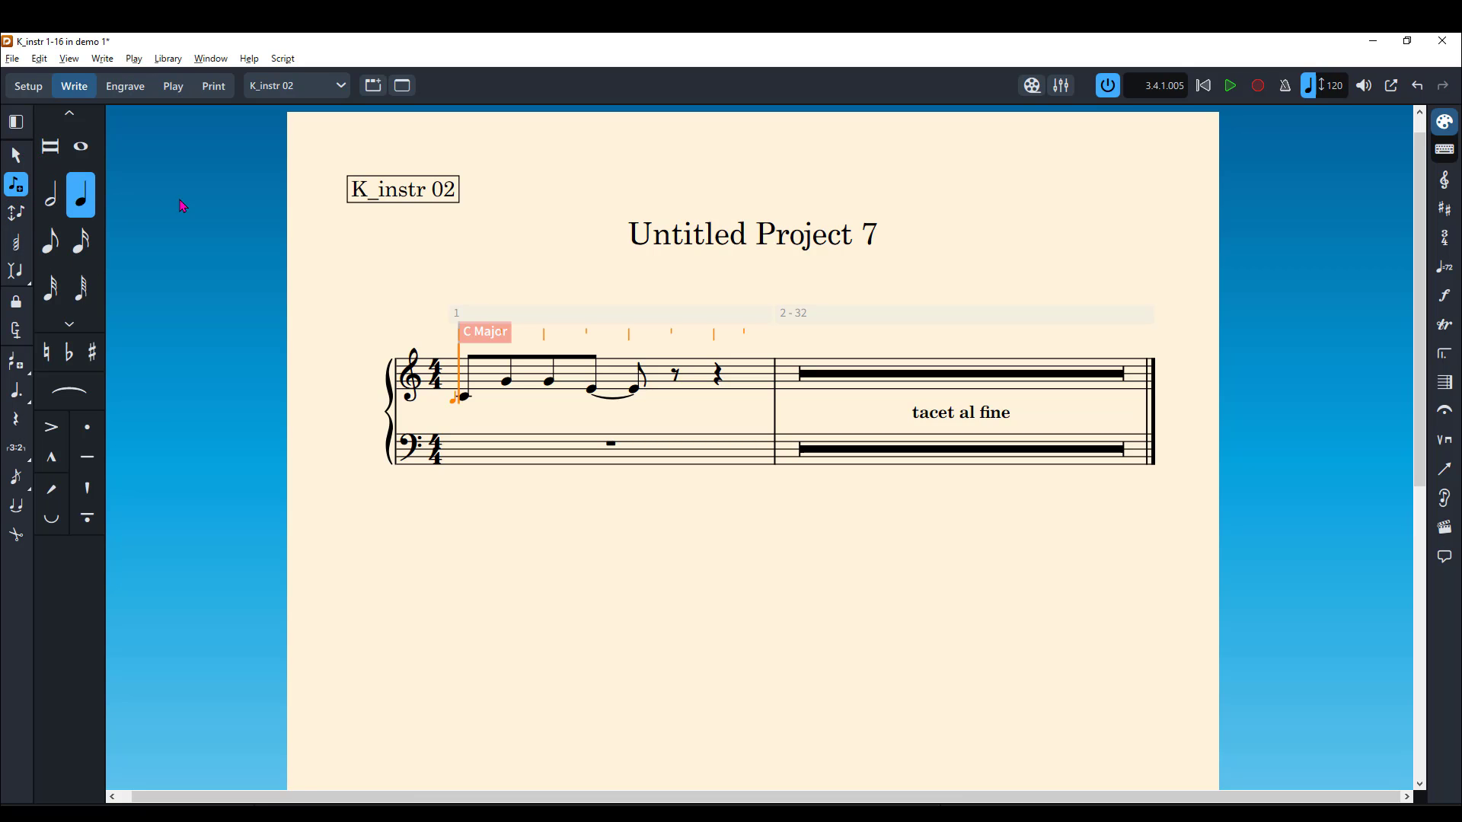
pyautogui.click(52, 253)
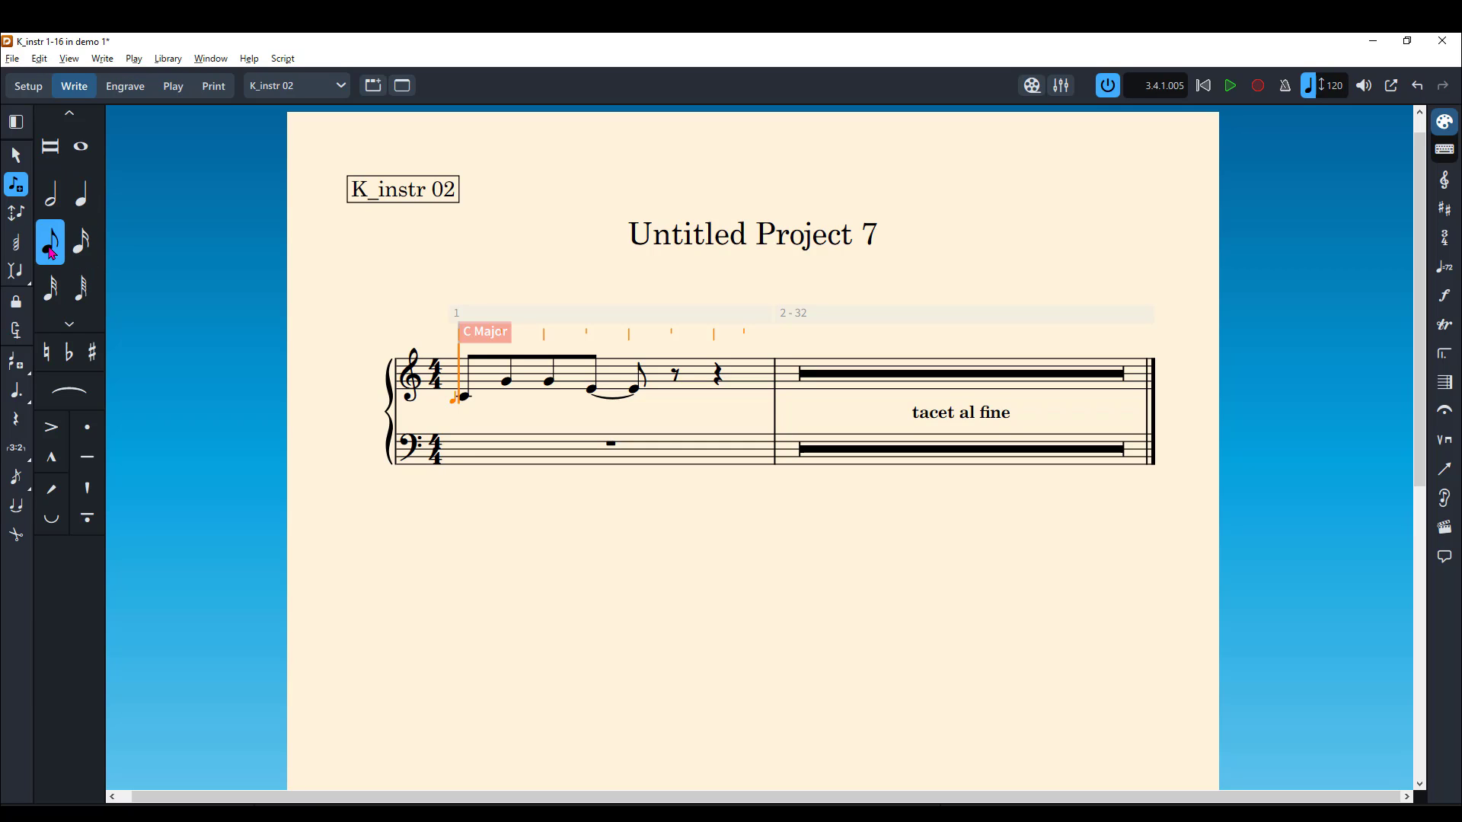
pyautogui.click(801, 403)
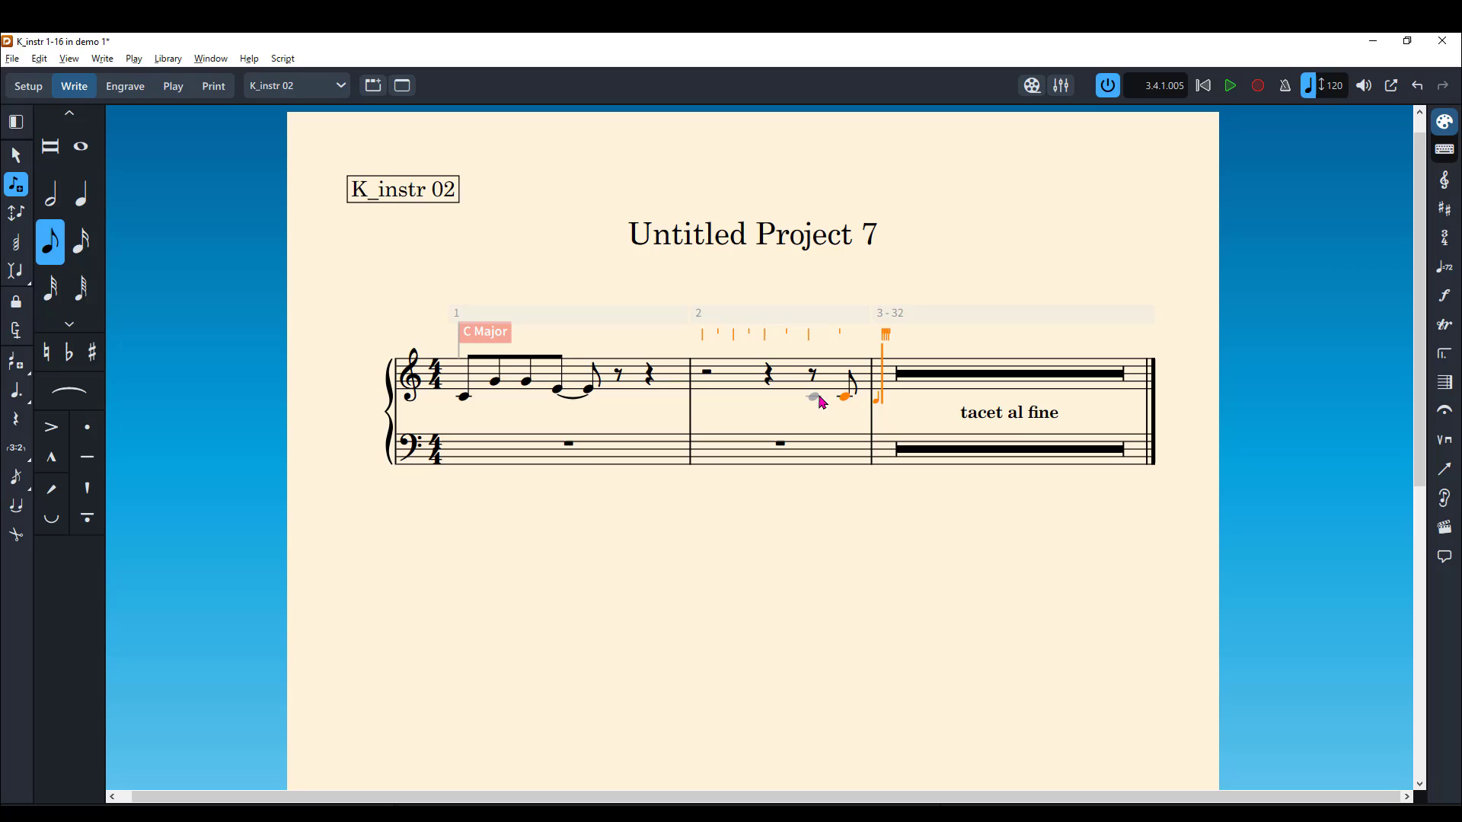
pyautogui.click(881, 396)
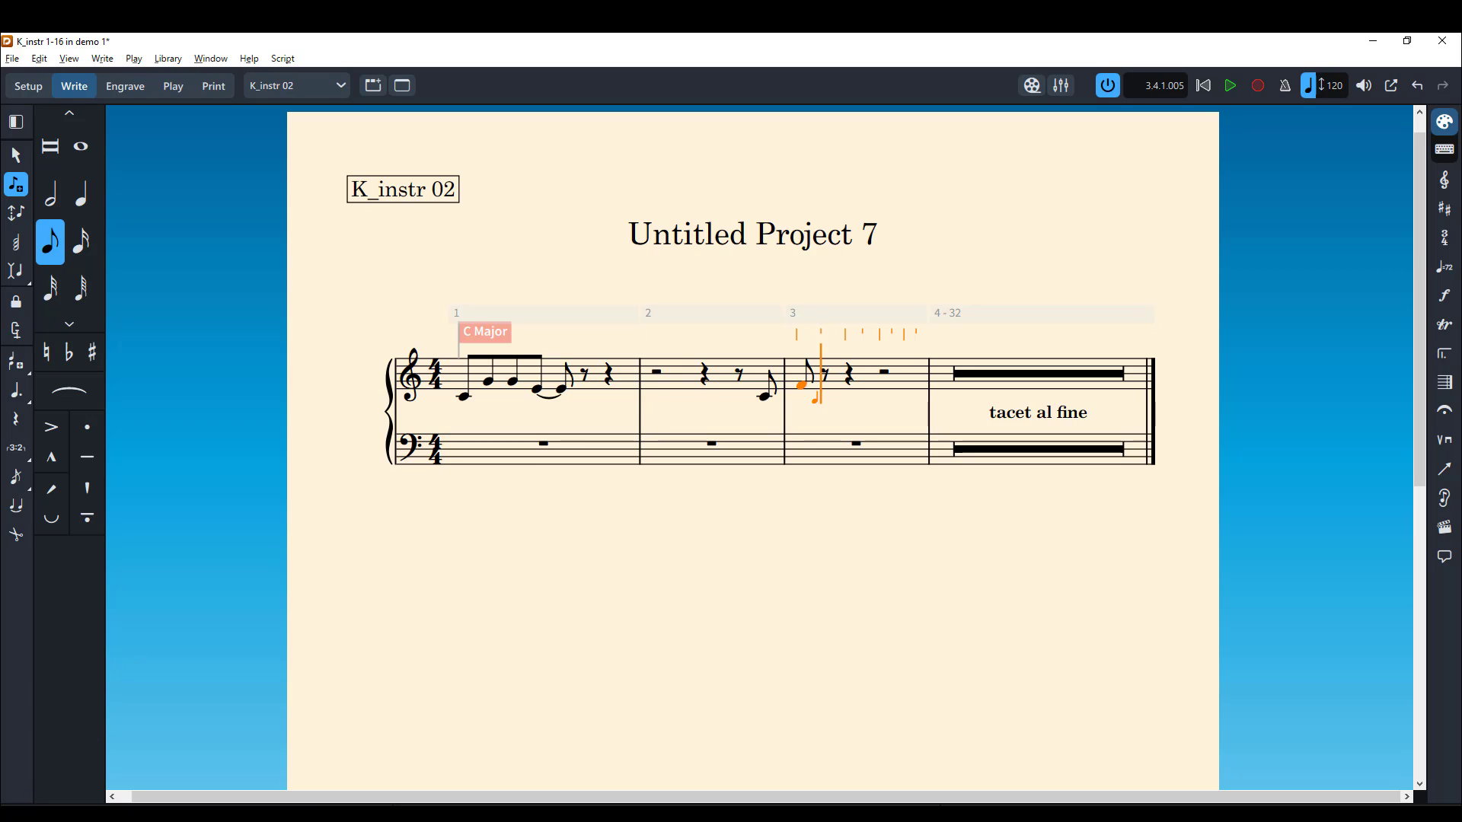
# Set the rhythmic grid to quarter notes and enter eighth notes B, A, G, F and E in bar 3.
pyautogui.click(14, 813)
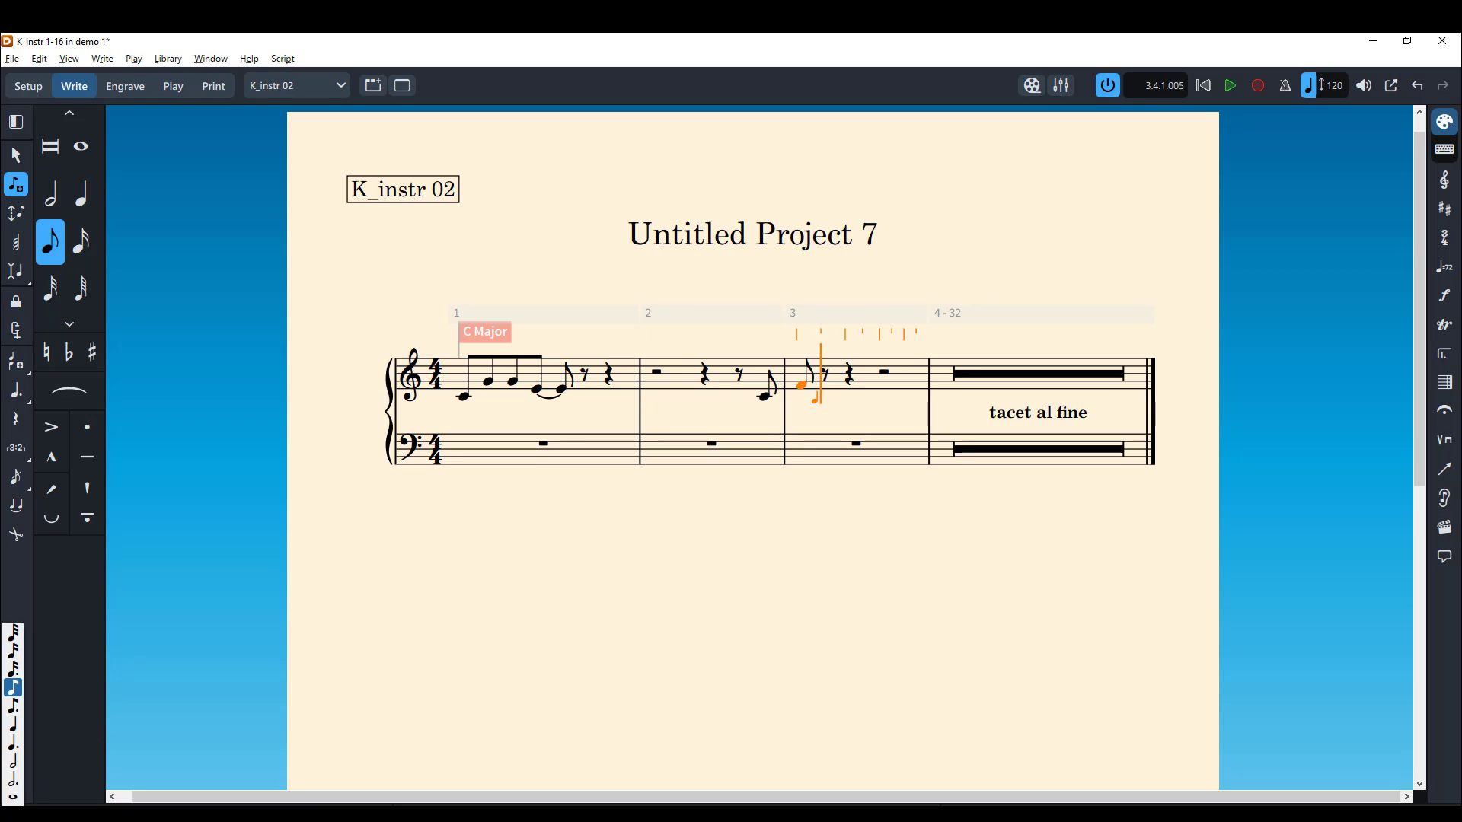
pyautogui.click(17, 733)
pyautogui.click(845, 378)
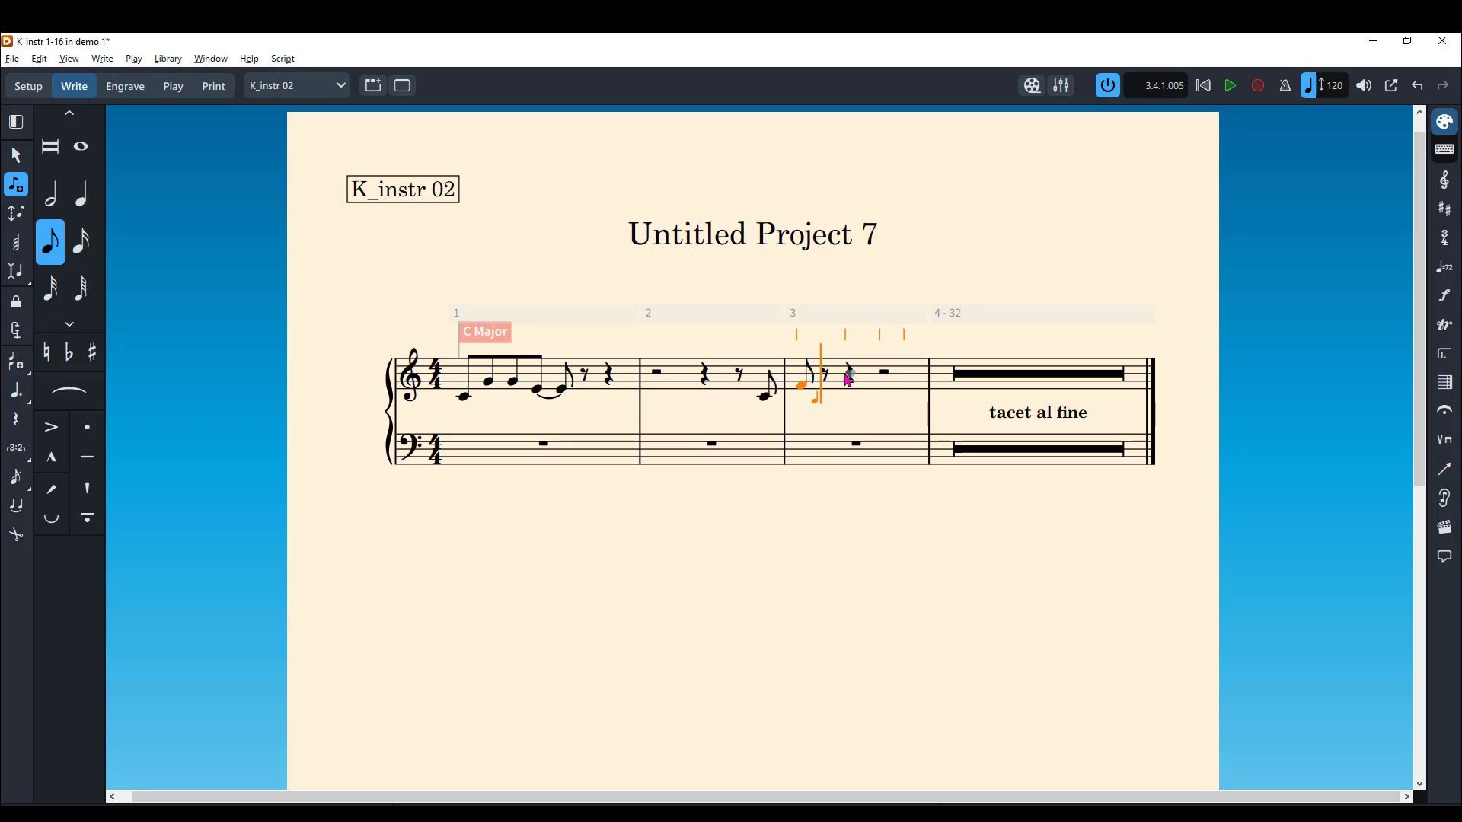
pyautogui.click(860, 387)
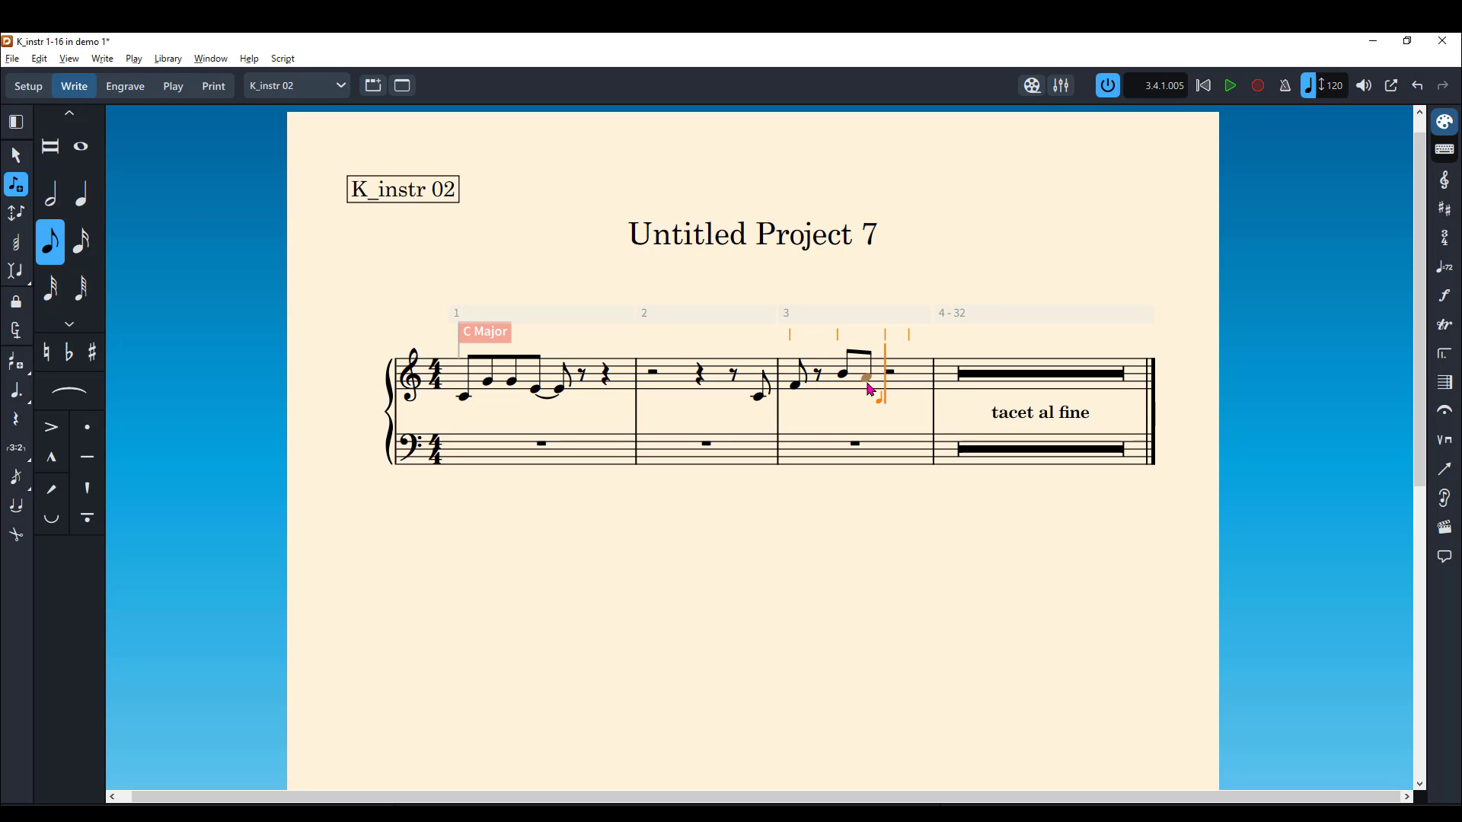
pyautogui.click(884, 390)
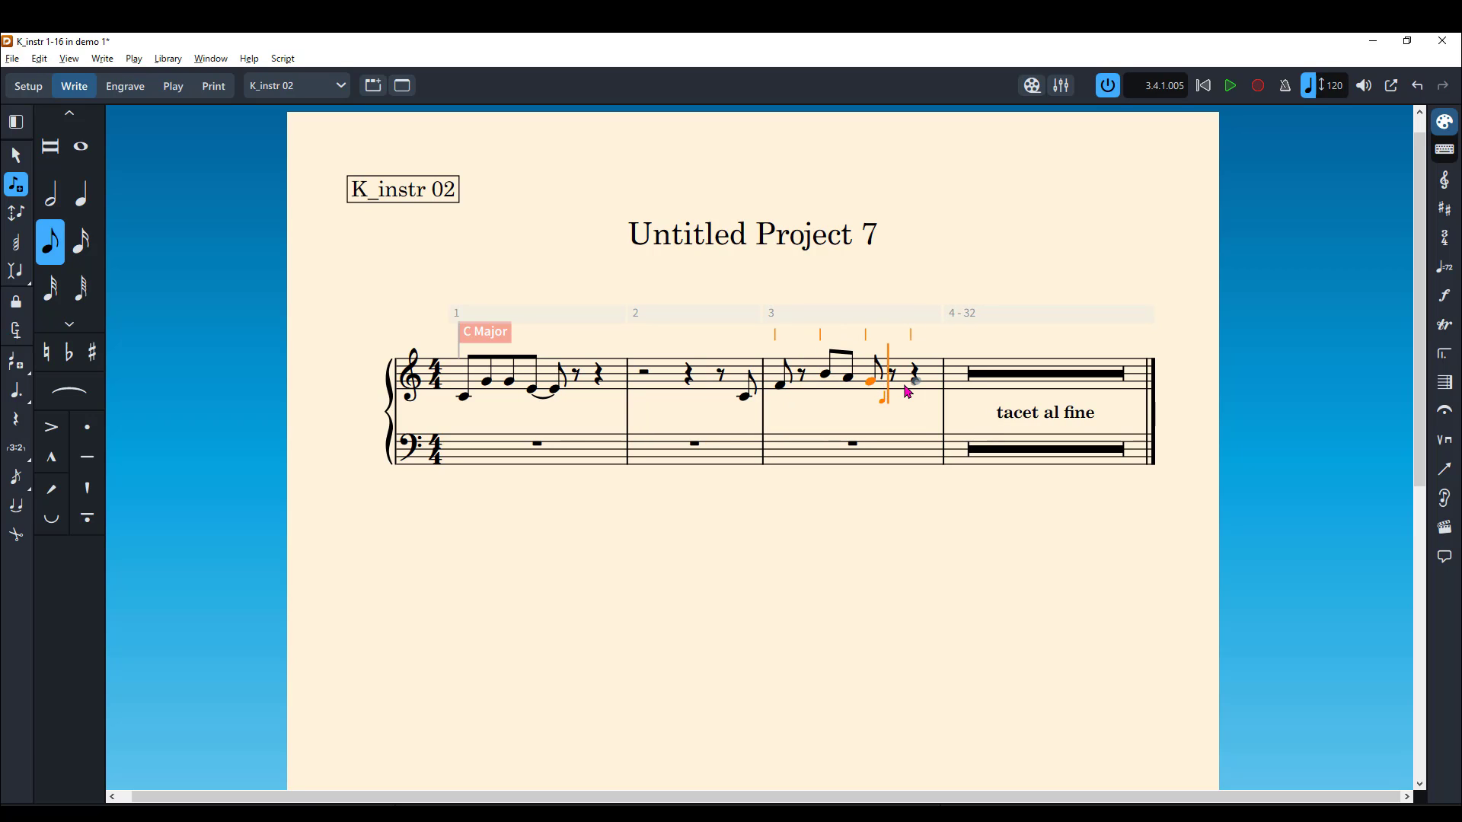
pyautogui.click(907, 389)
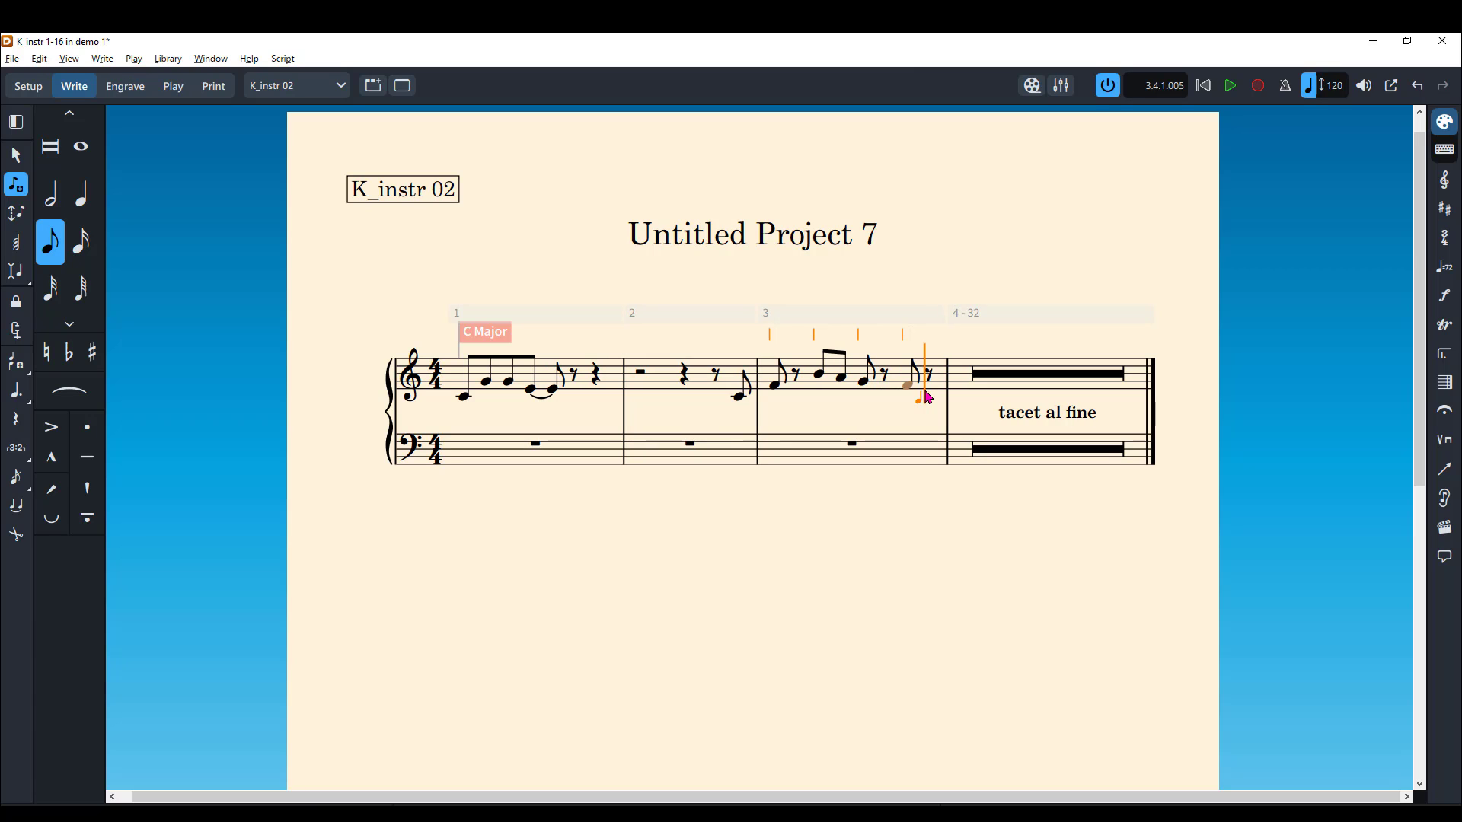
pyautogui.click(929, 390)
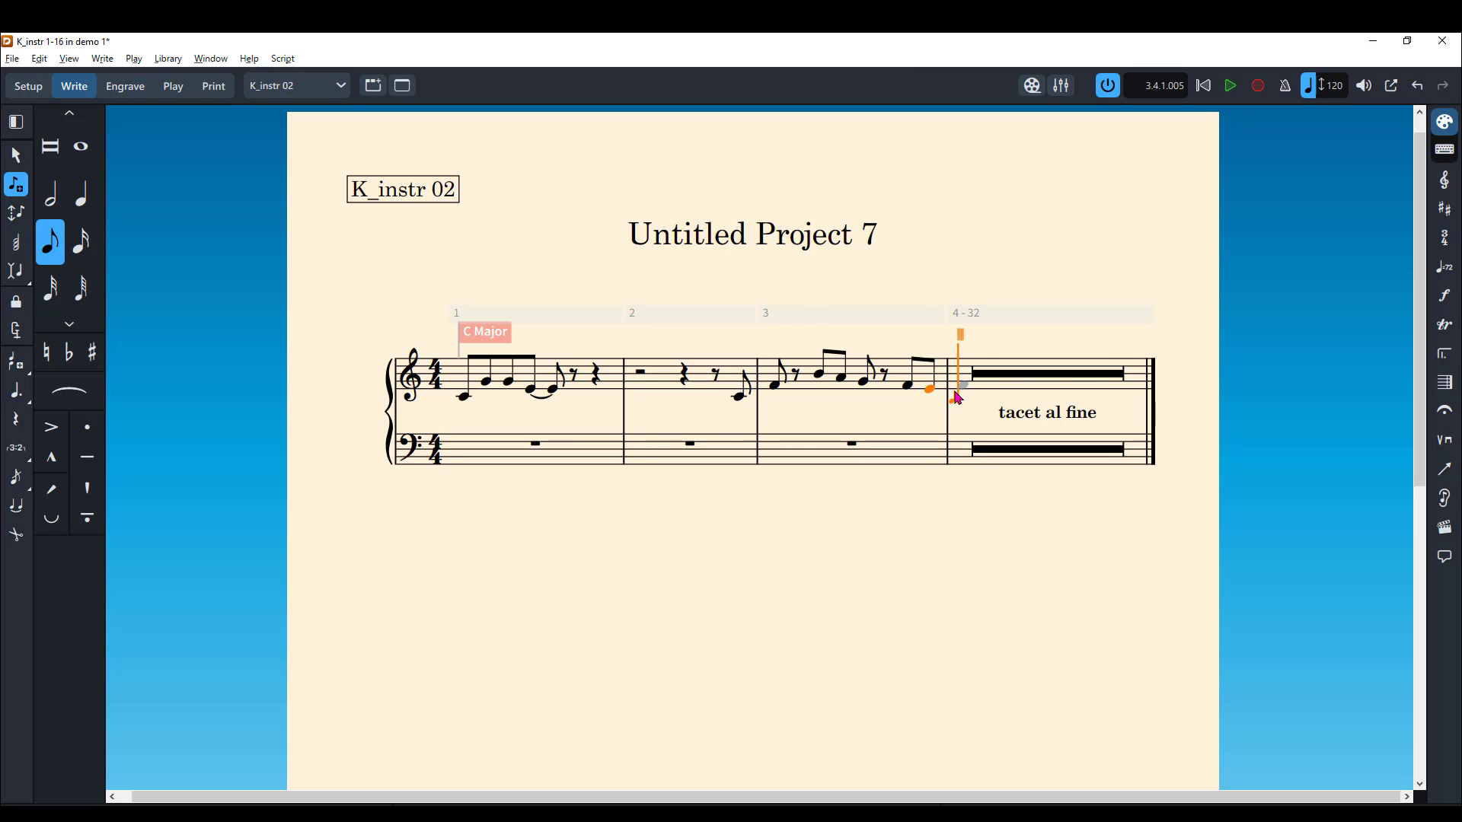
# Enter eighth notes F, G, A and C in bar 4 of the treble staff, with an eighth rest before the C.
pyautogui.click(957, 398)
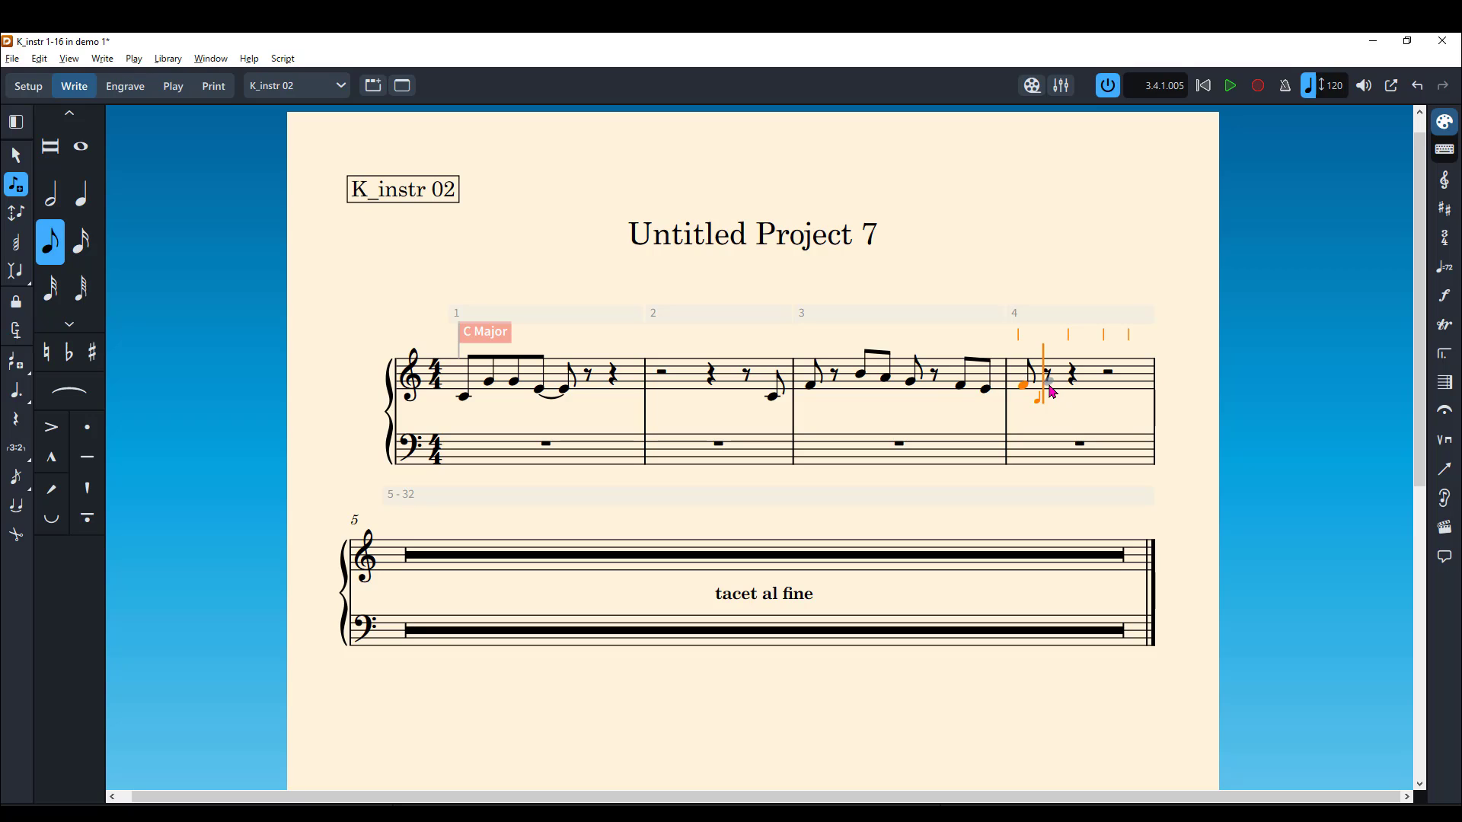
pyautogui.click(1049, 387)
pyautogui.click(1084, 385)
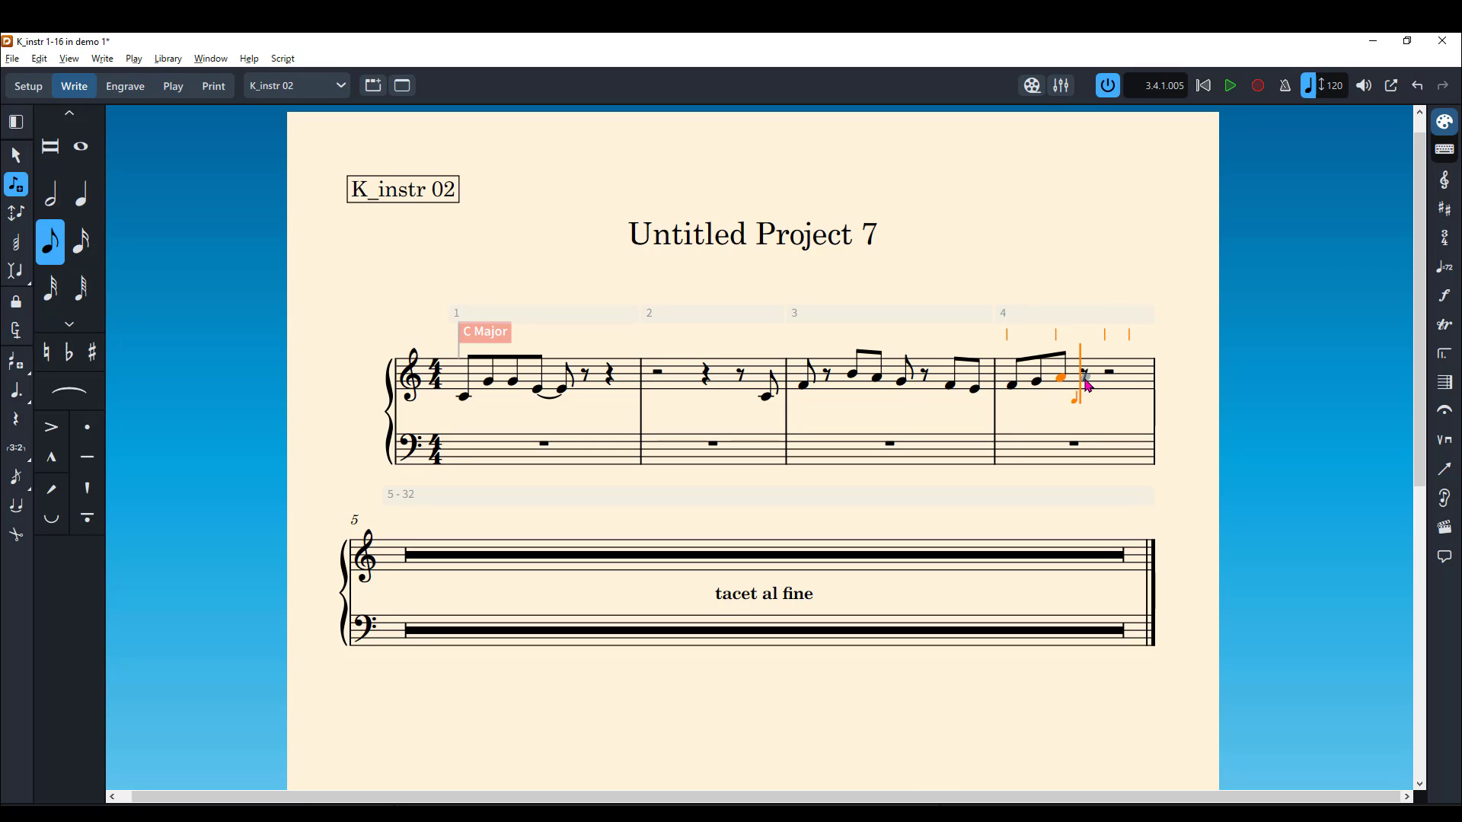
pyautogui.click(1104, 378)
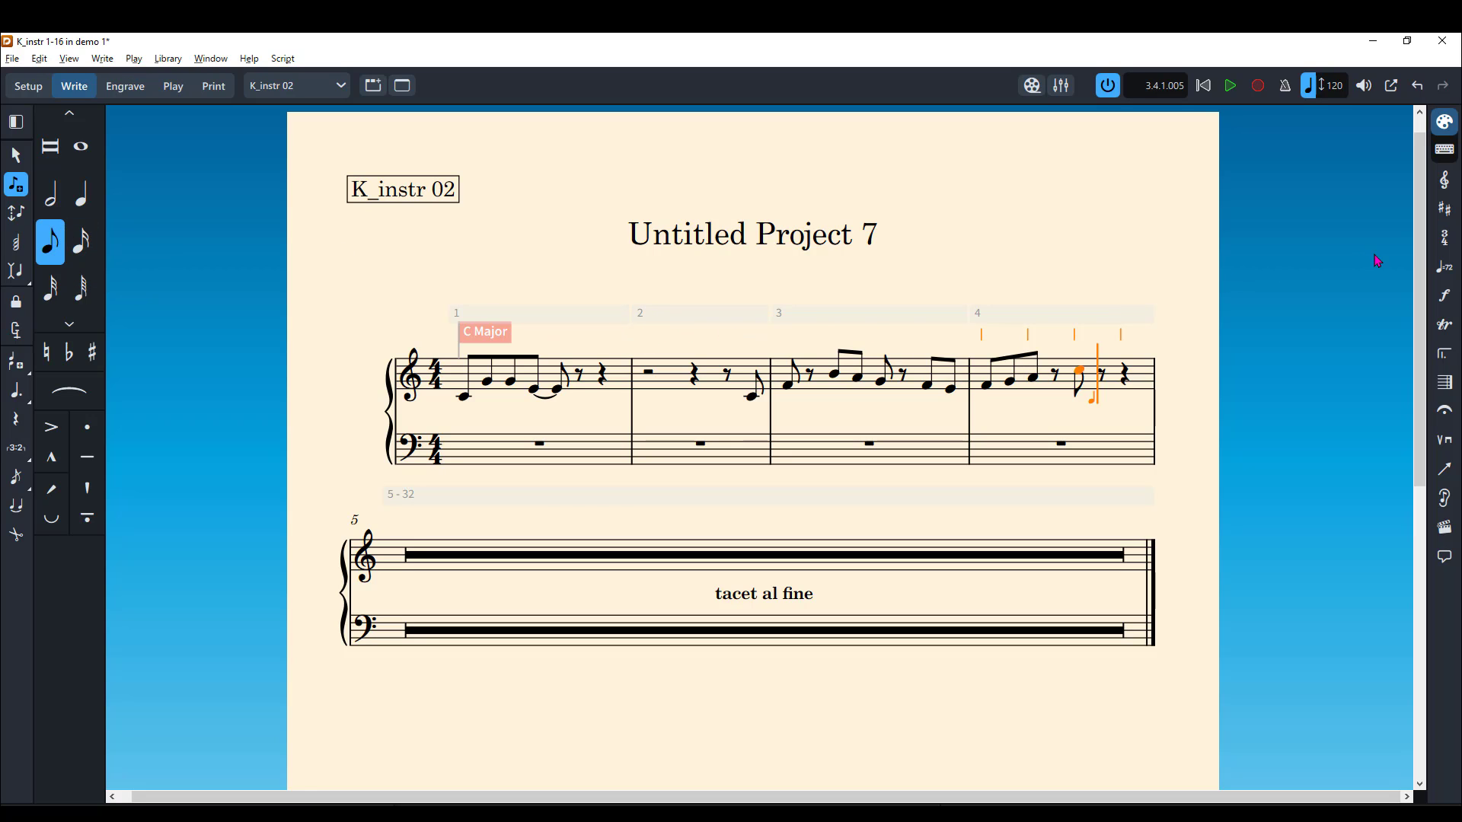
# Show the playing techniques, check the CSW 2 Flutes Sustain keyswitch in Kontakt, and add the c0 technique to the first note of bar 1.
pyautogui.click(1446, 441)
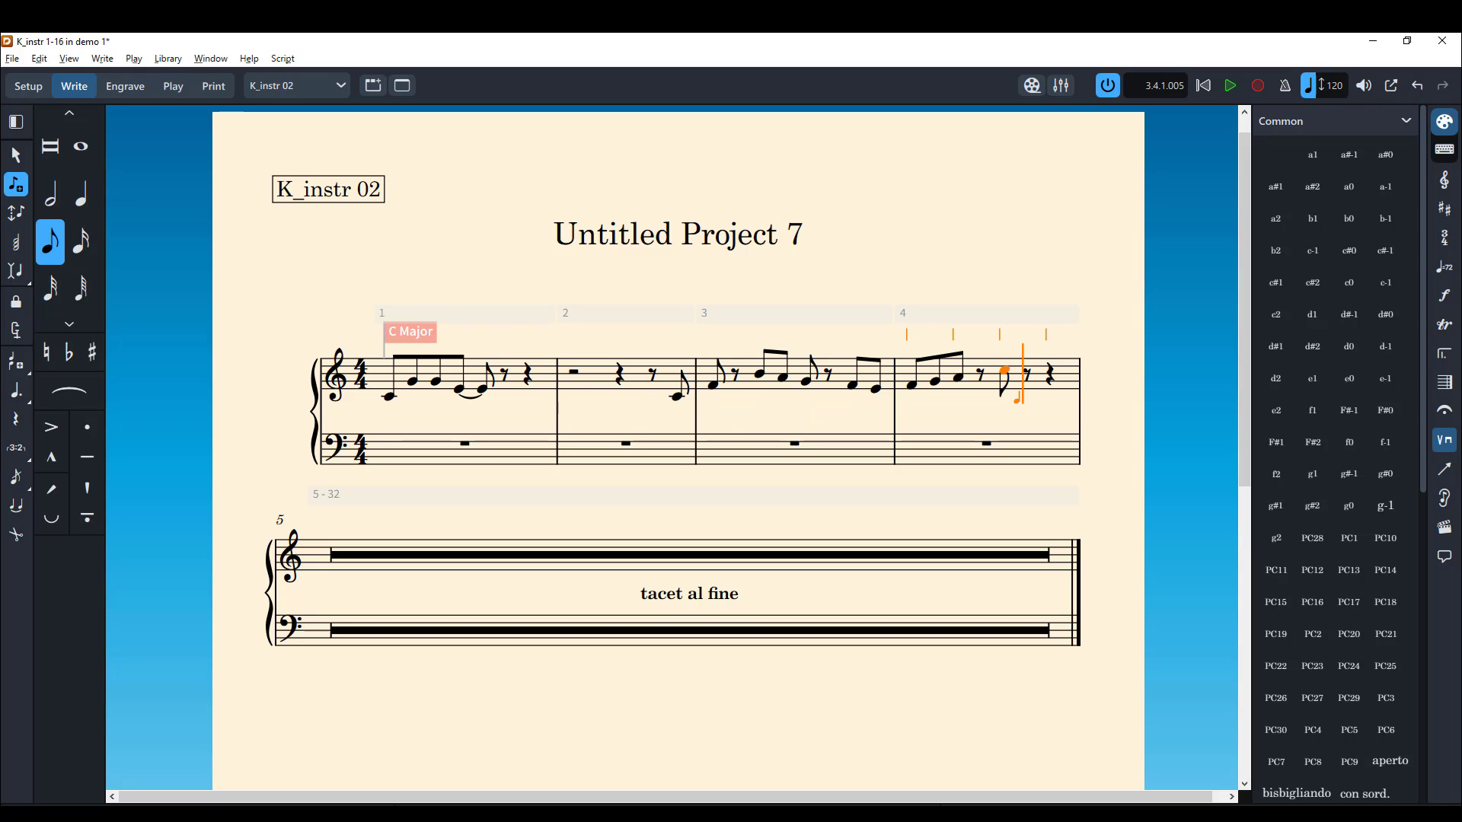
pyautogui.moveTo(0, 127); pyautogui.dragTo(747, 98)
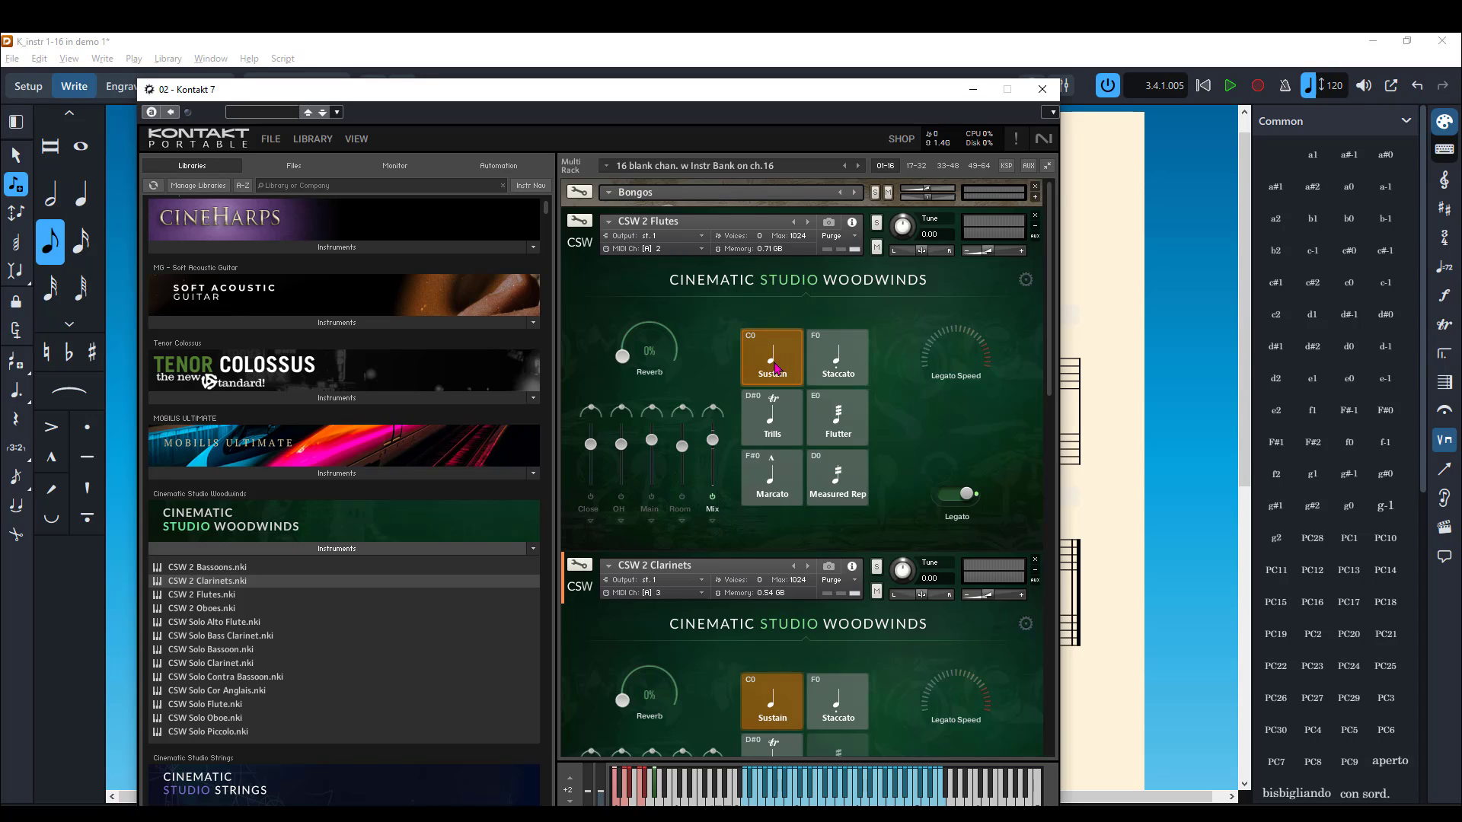
pyautogui.moveTo(649, 96); pyautogui.dragTo(0, 114)
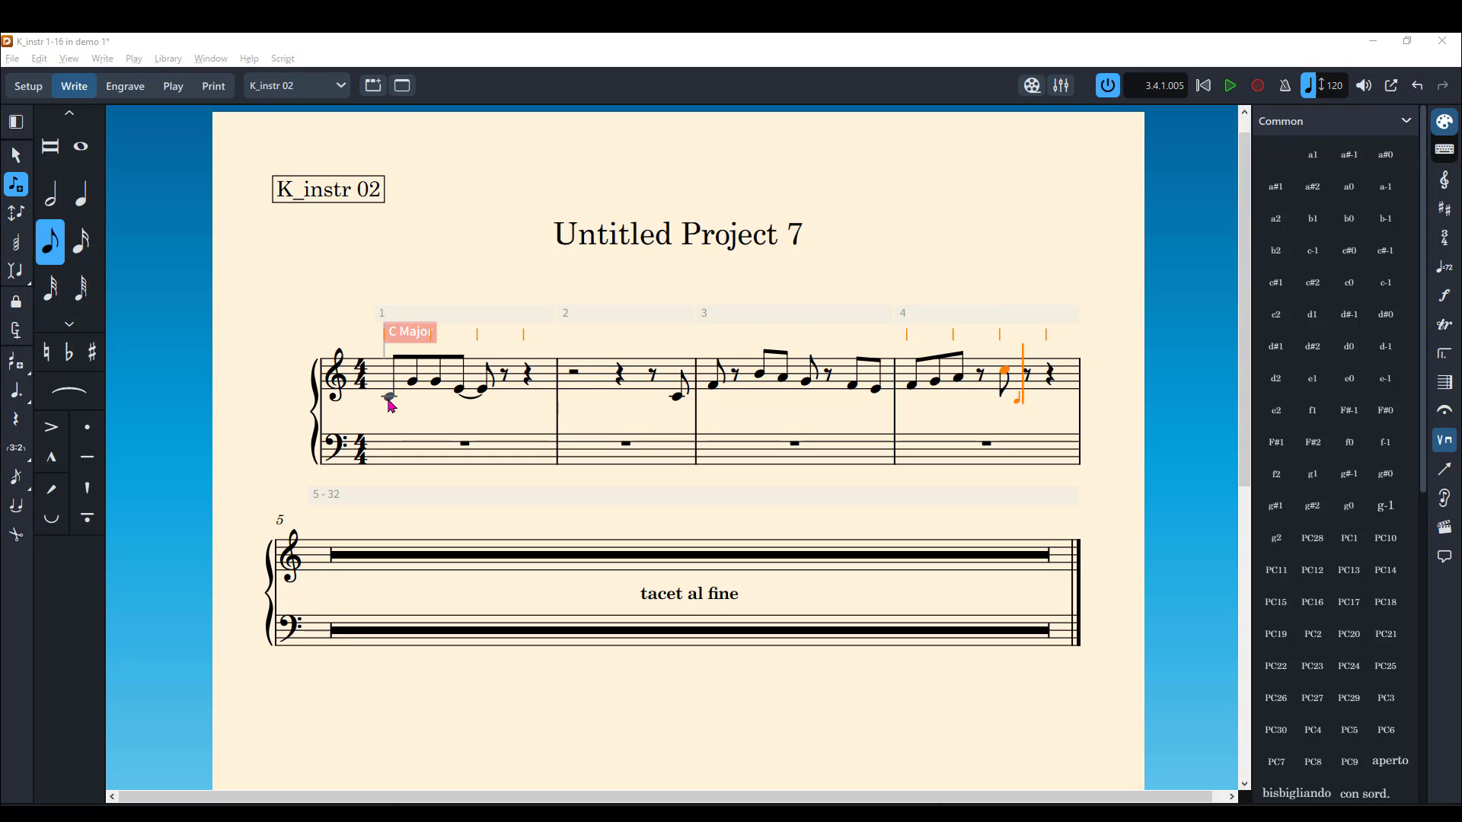
pyautogui.click(14, 158)
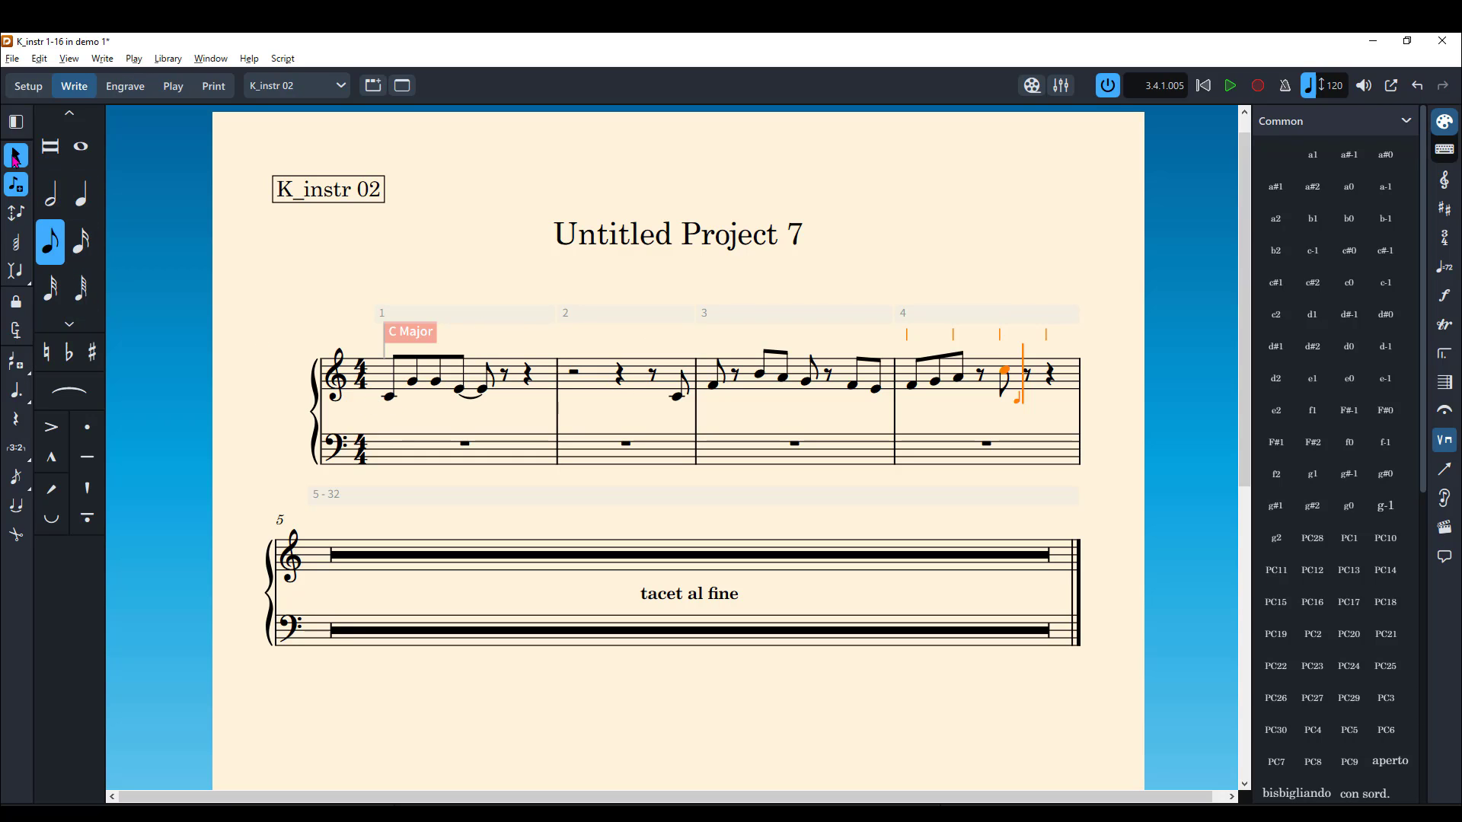
pyautogui.press('Escape')
pyautogui.click(390, 397)
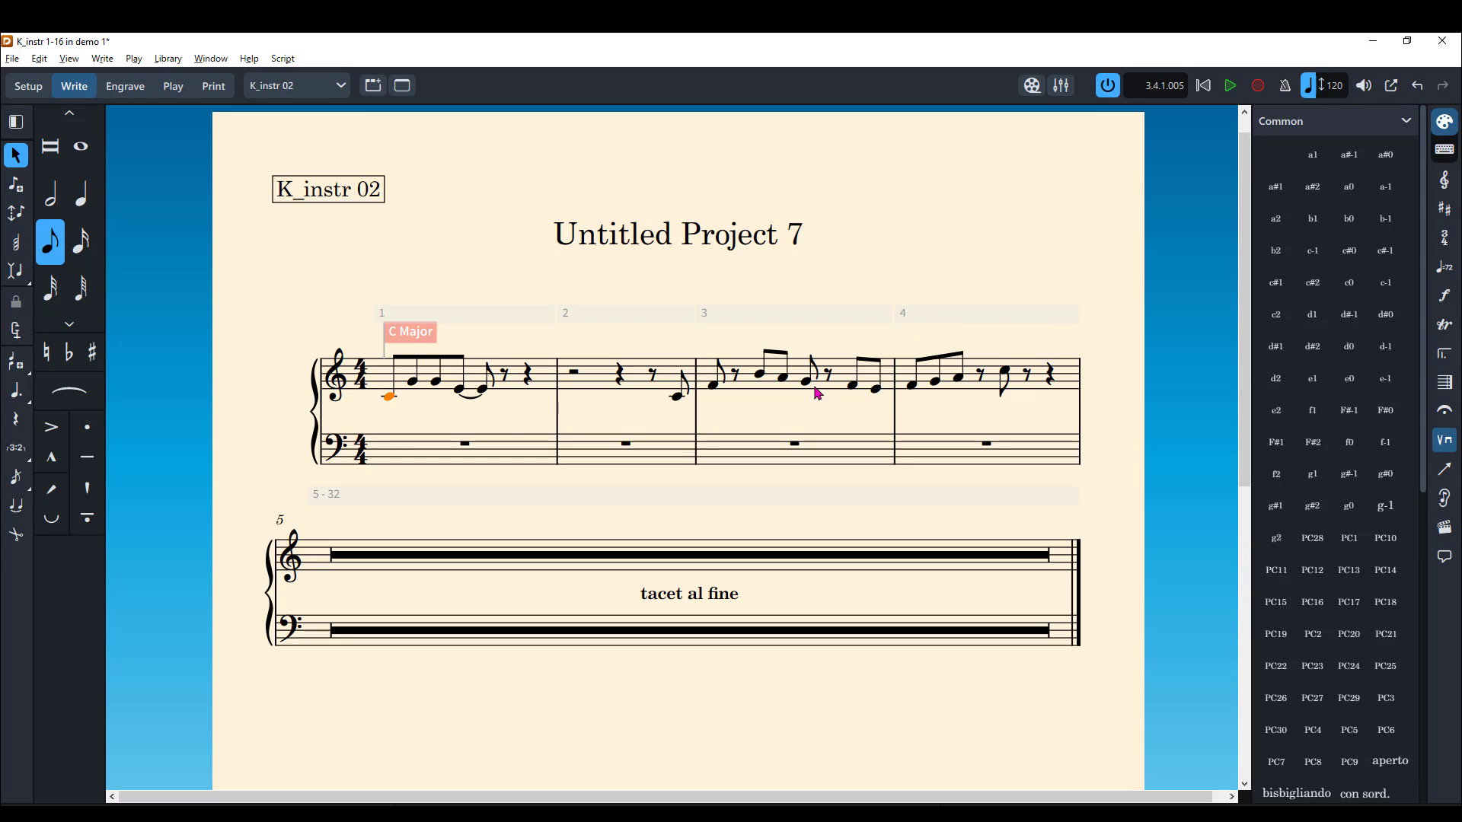
pyautogui.click(1353, 288)
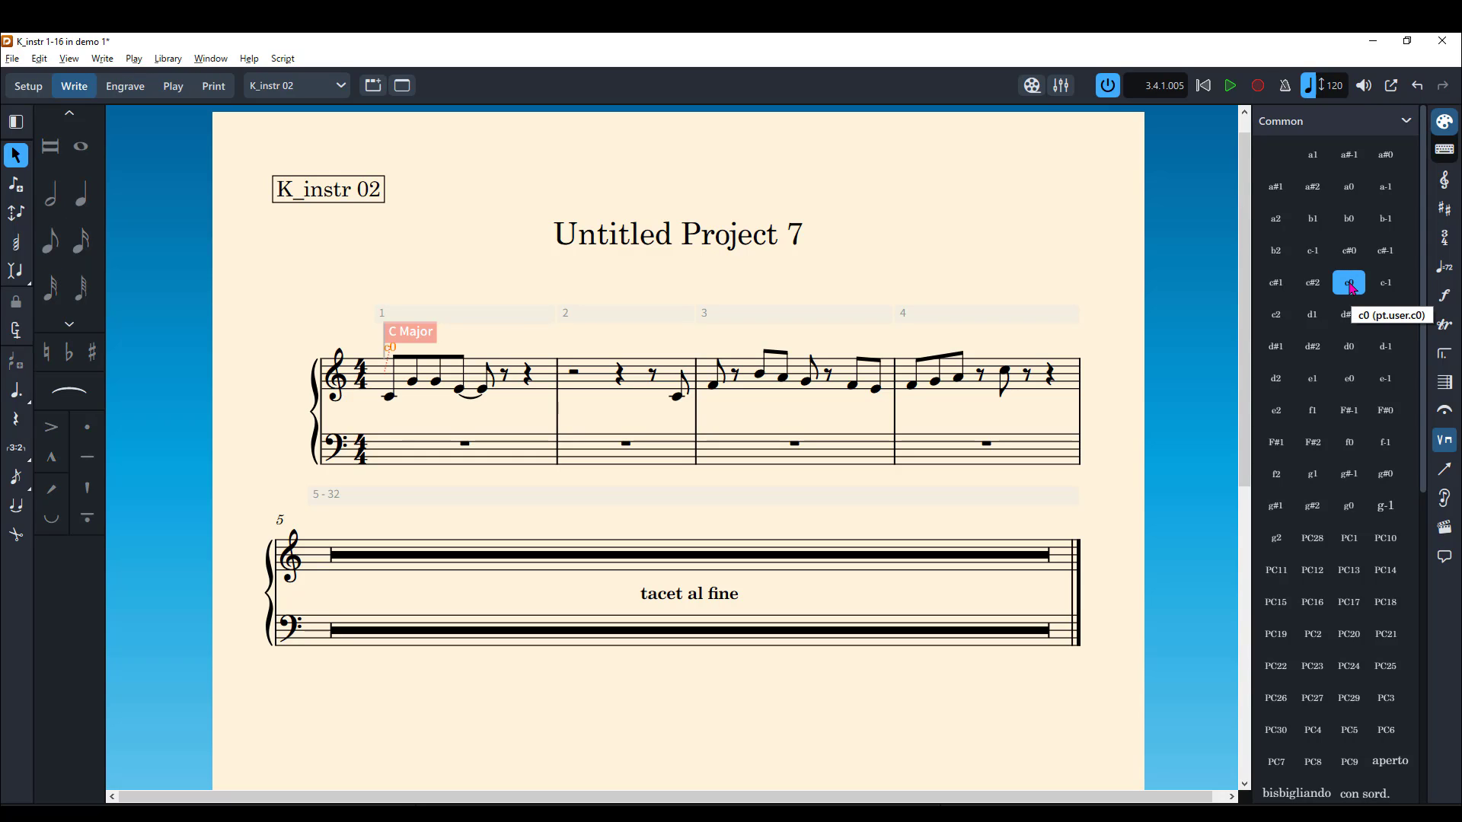
# Add the f0 technique to the C at the end of bar 2 and the e0 technique to the C in bar 4.
pyautogui.click(678, 399)
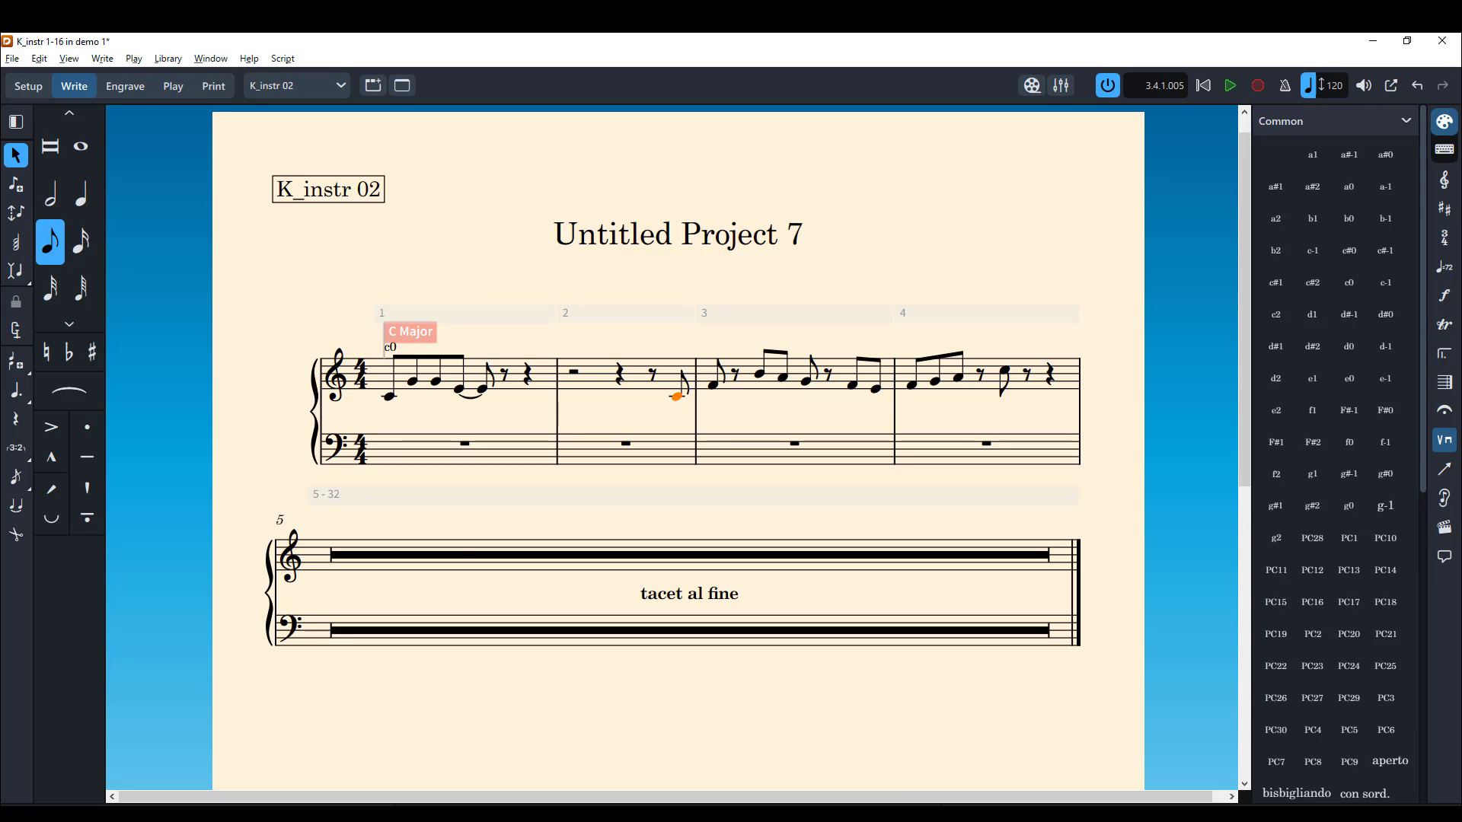
pyautogui.moveTo(0, 125); pyautogui.dragTo(712, 84)
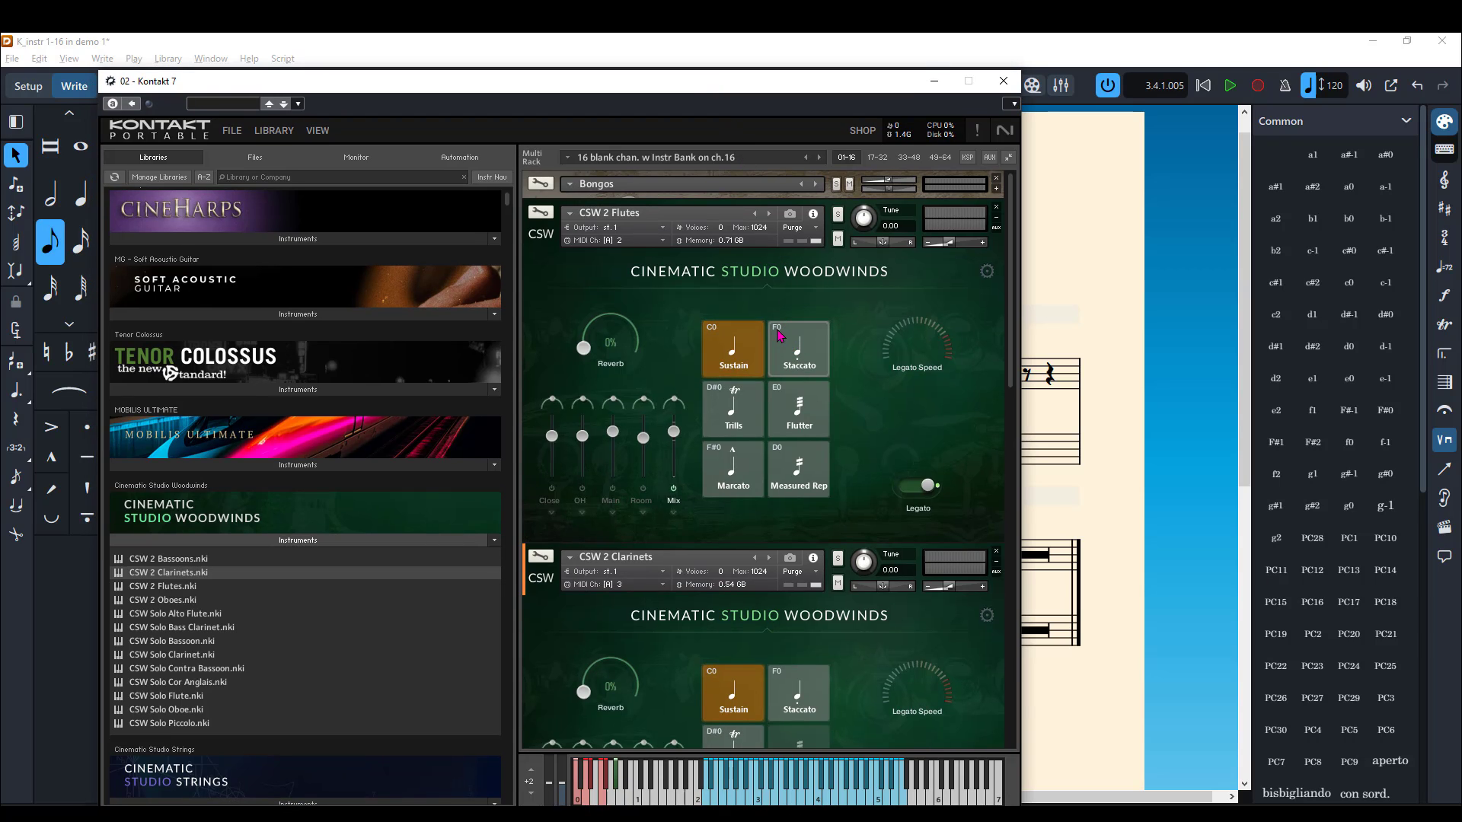
pyautogui.moveTo(641, 86); pyautogui.dragTo(0, 167)
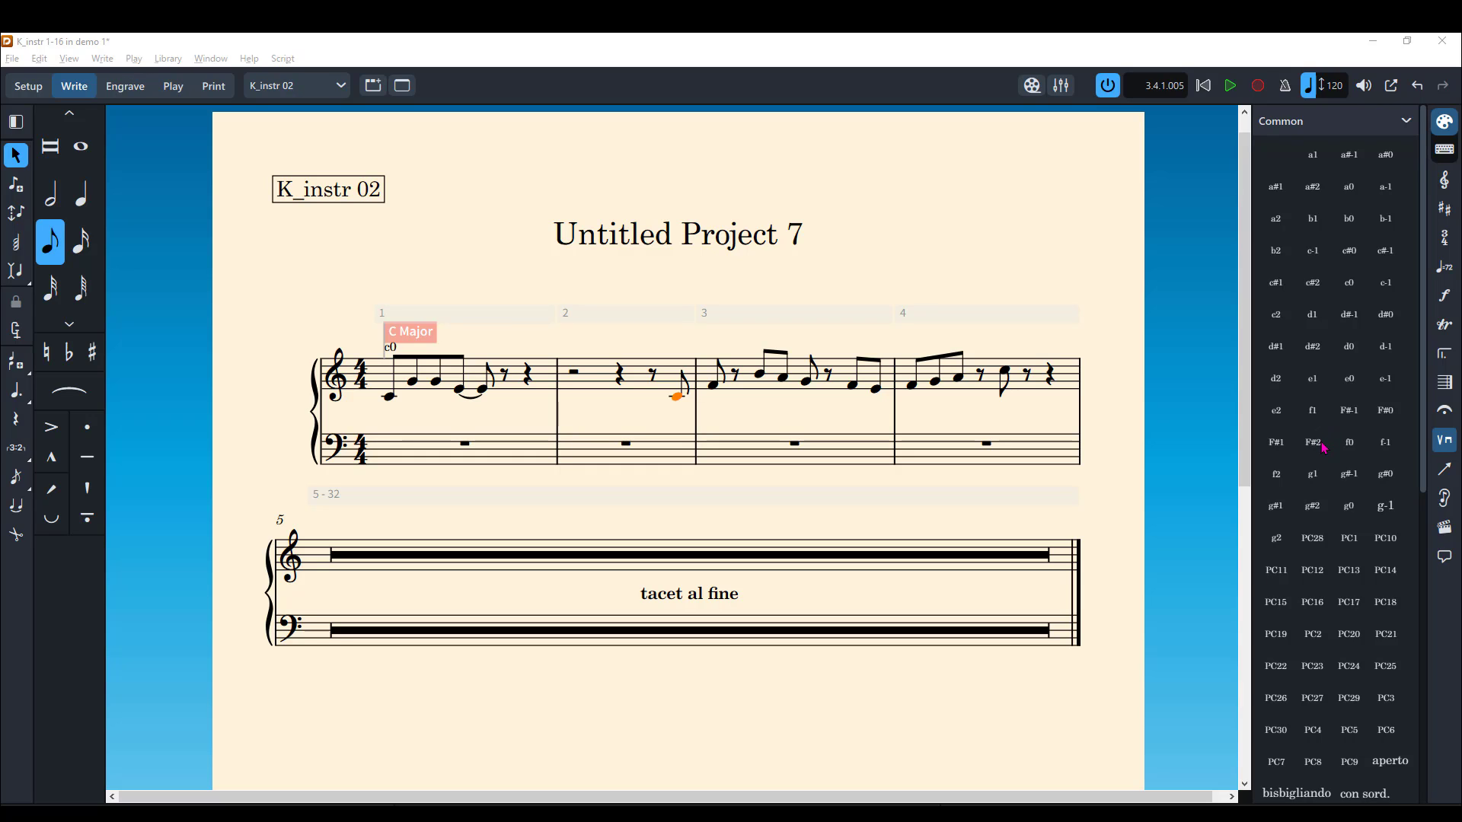
pyautogui.click(1351, 444)
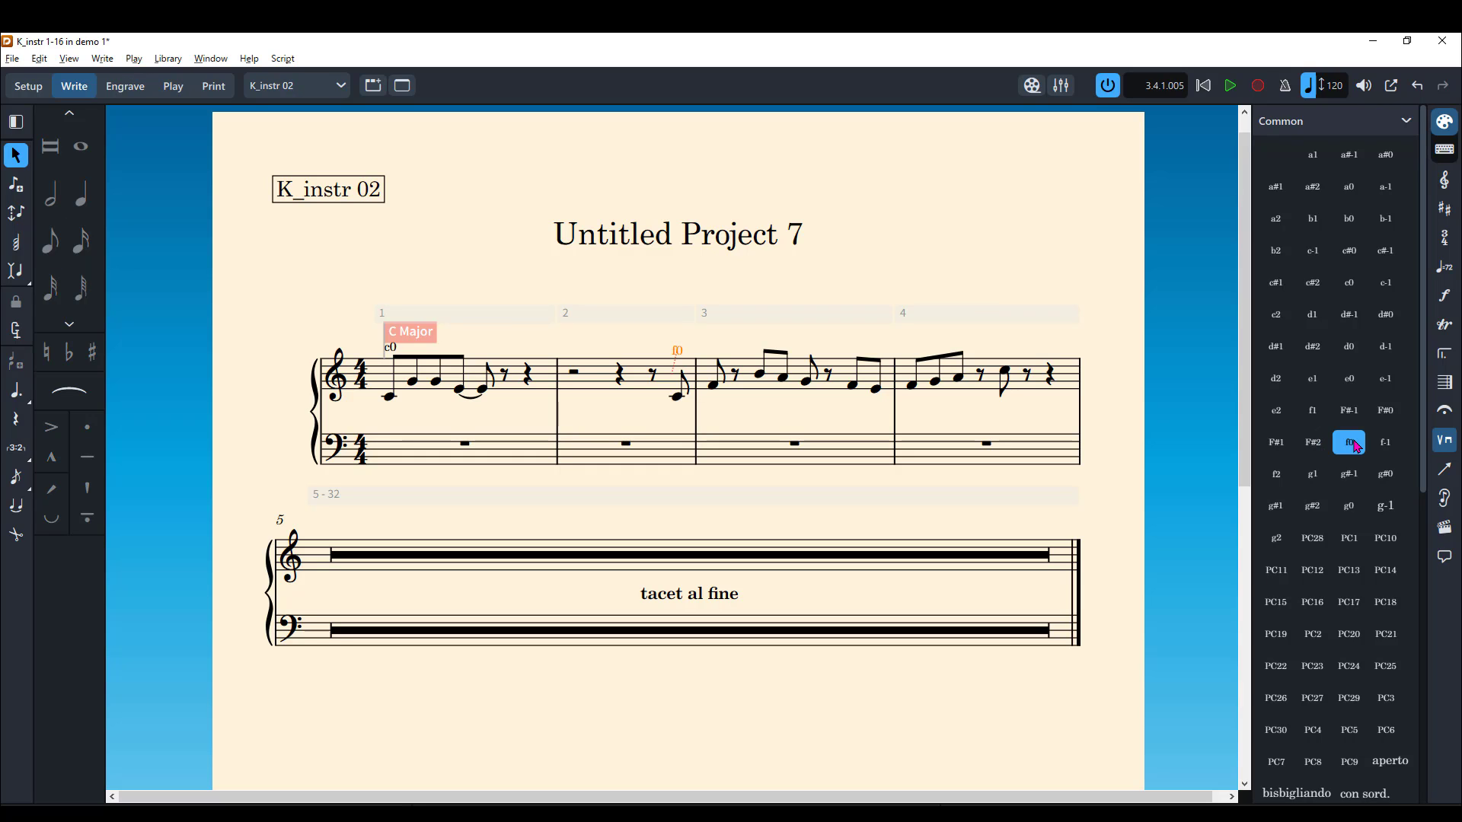
pyautogui.press('Escape')
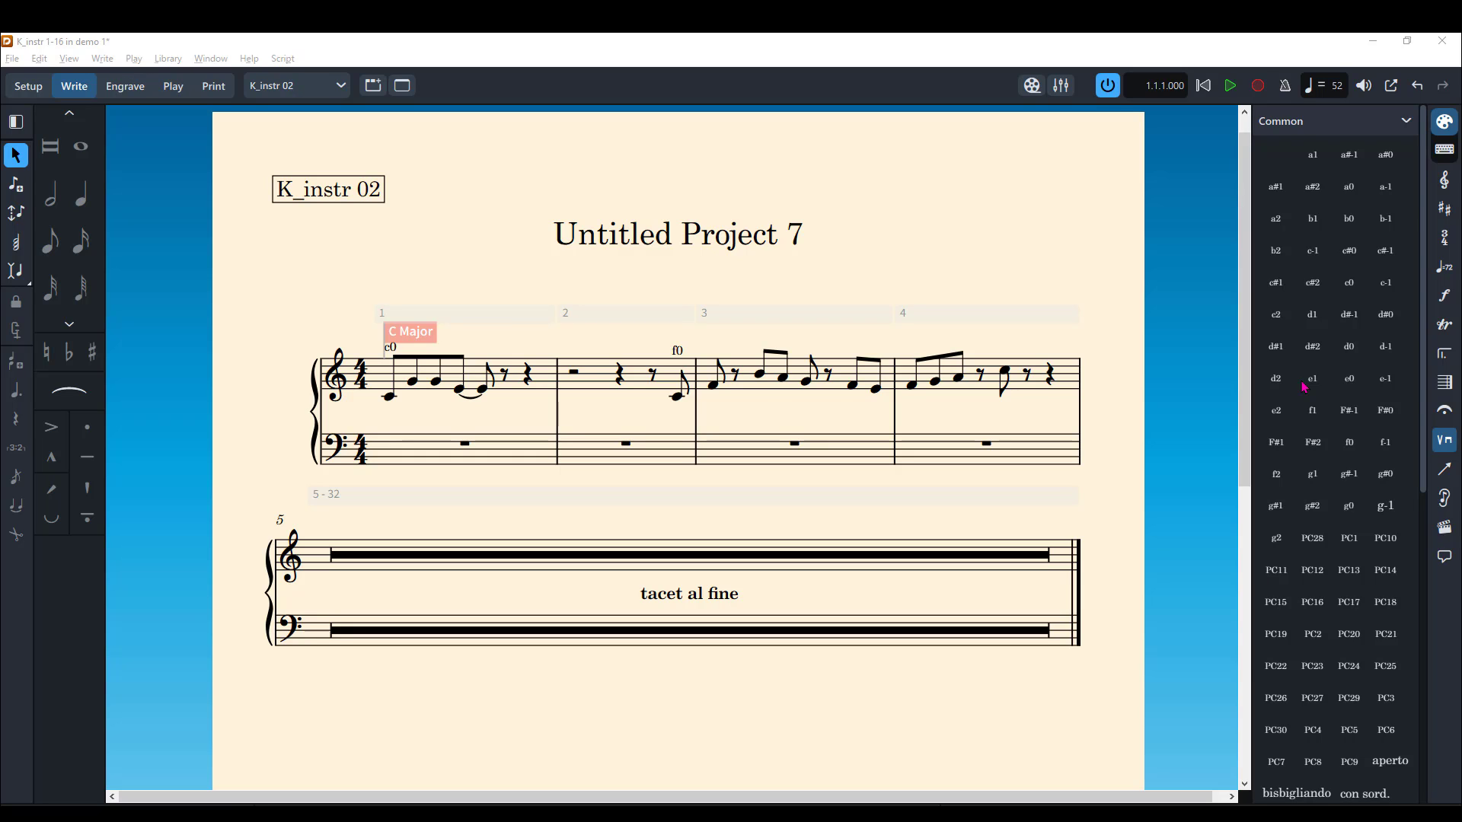
pyautogui.click(1006, 375)
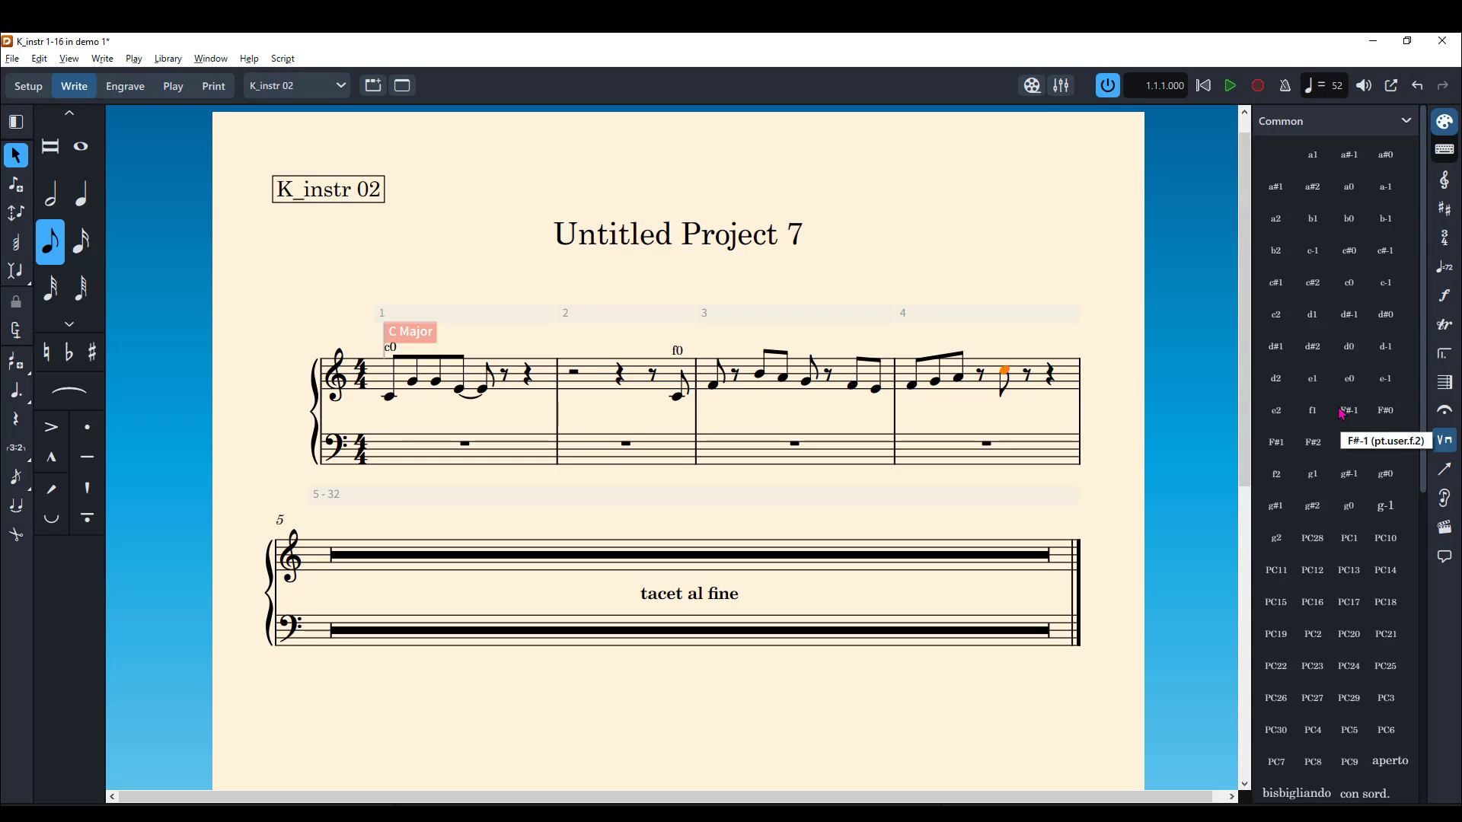
pyautogui.click(1350, 378)
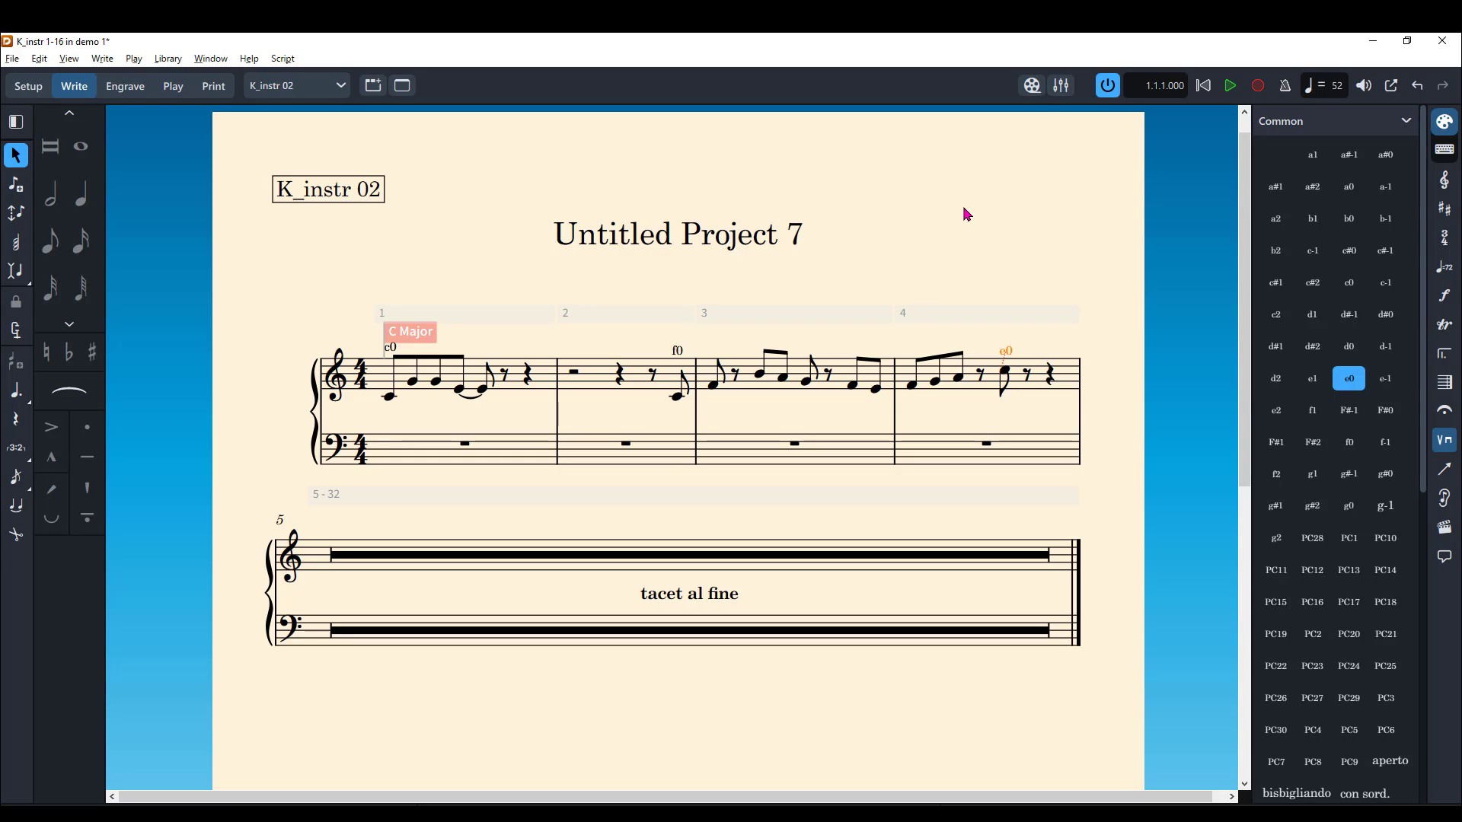
# Play the flute passage from the first note of bar 1 past bar 4, and stop playback.
pyautogui.click(387, 399)
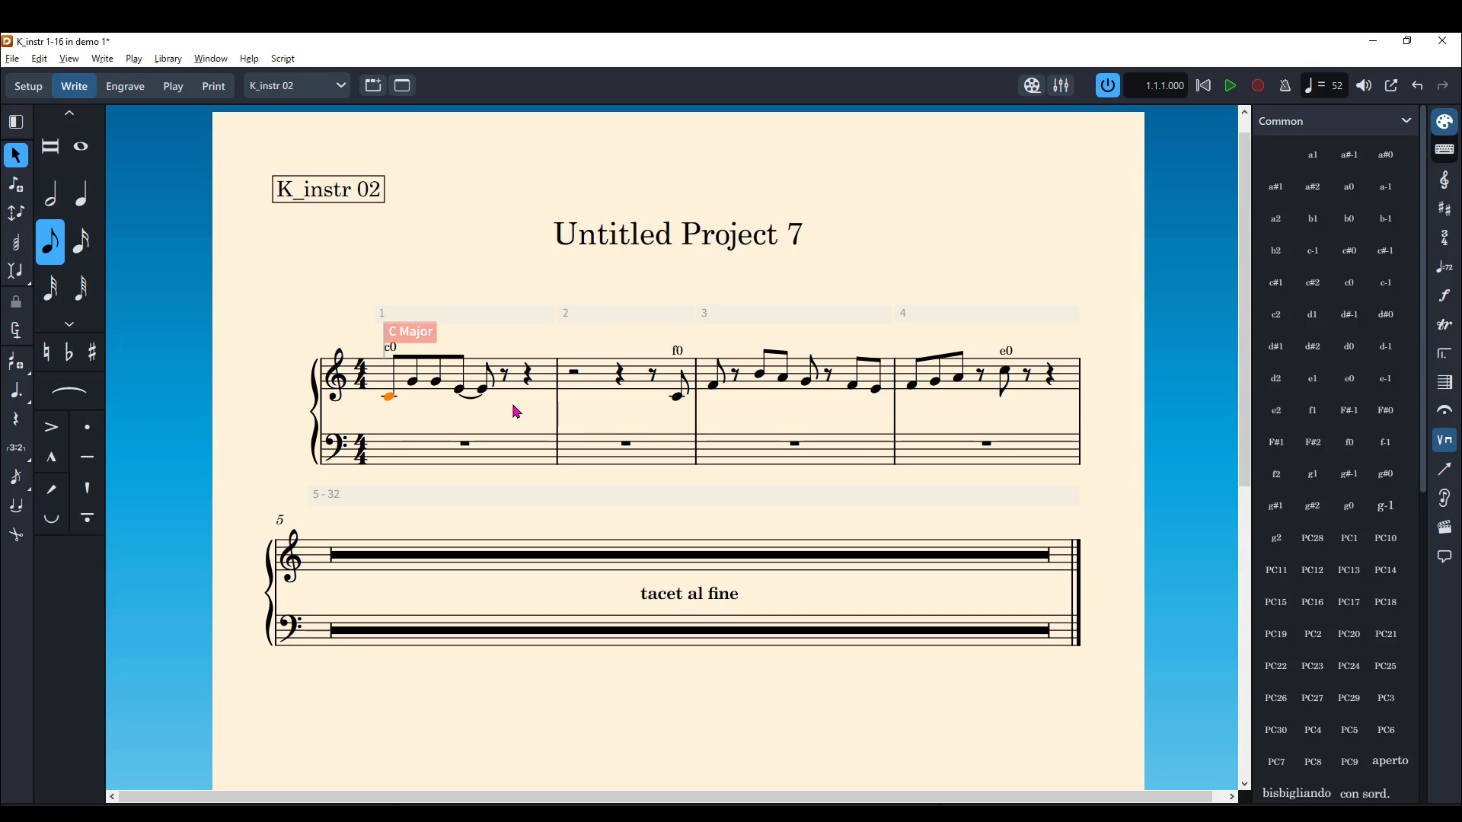
pyautogui.press('space')
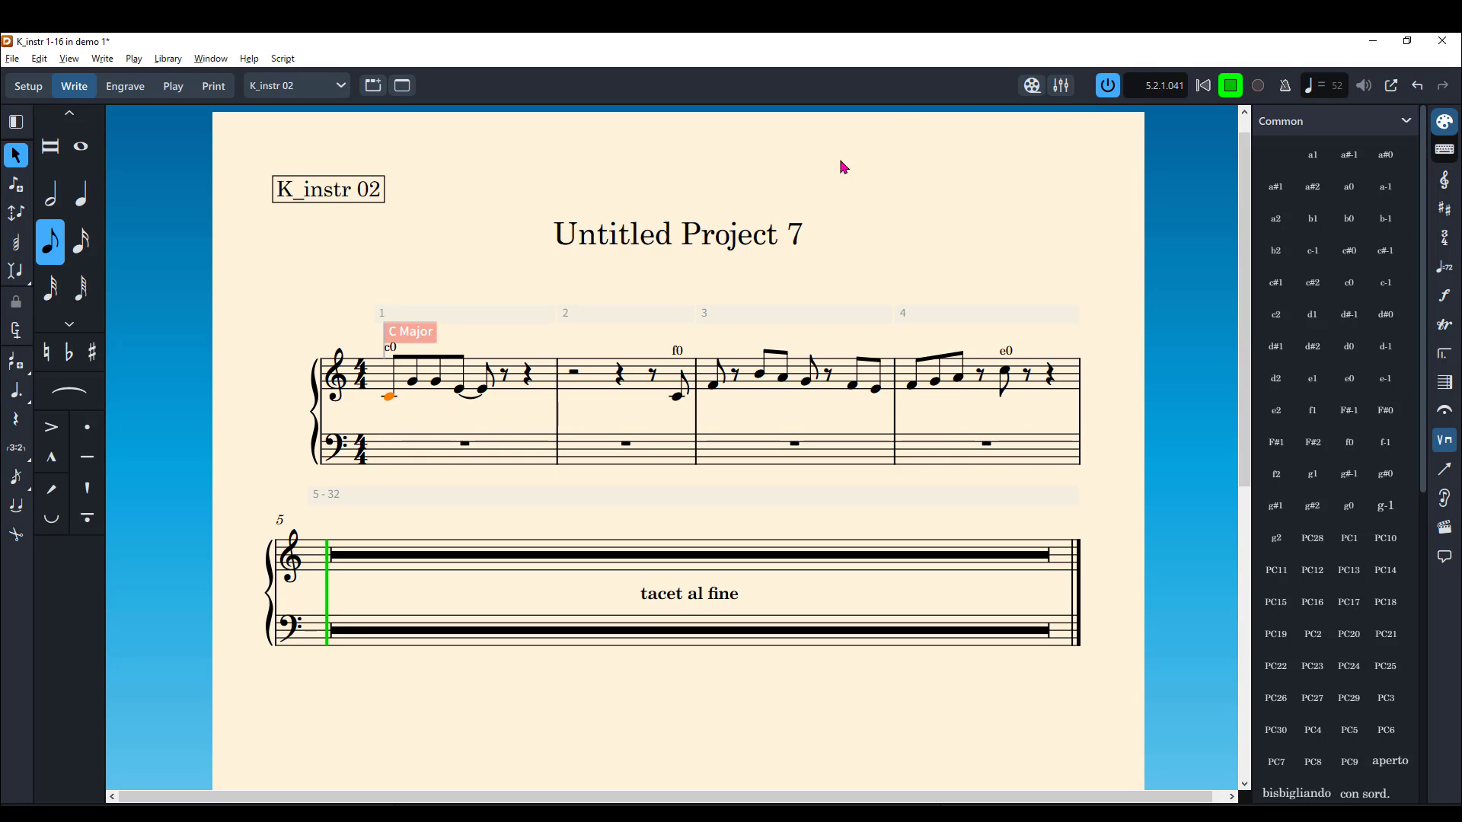
pyautogui.click(1230, 87)
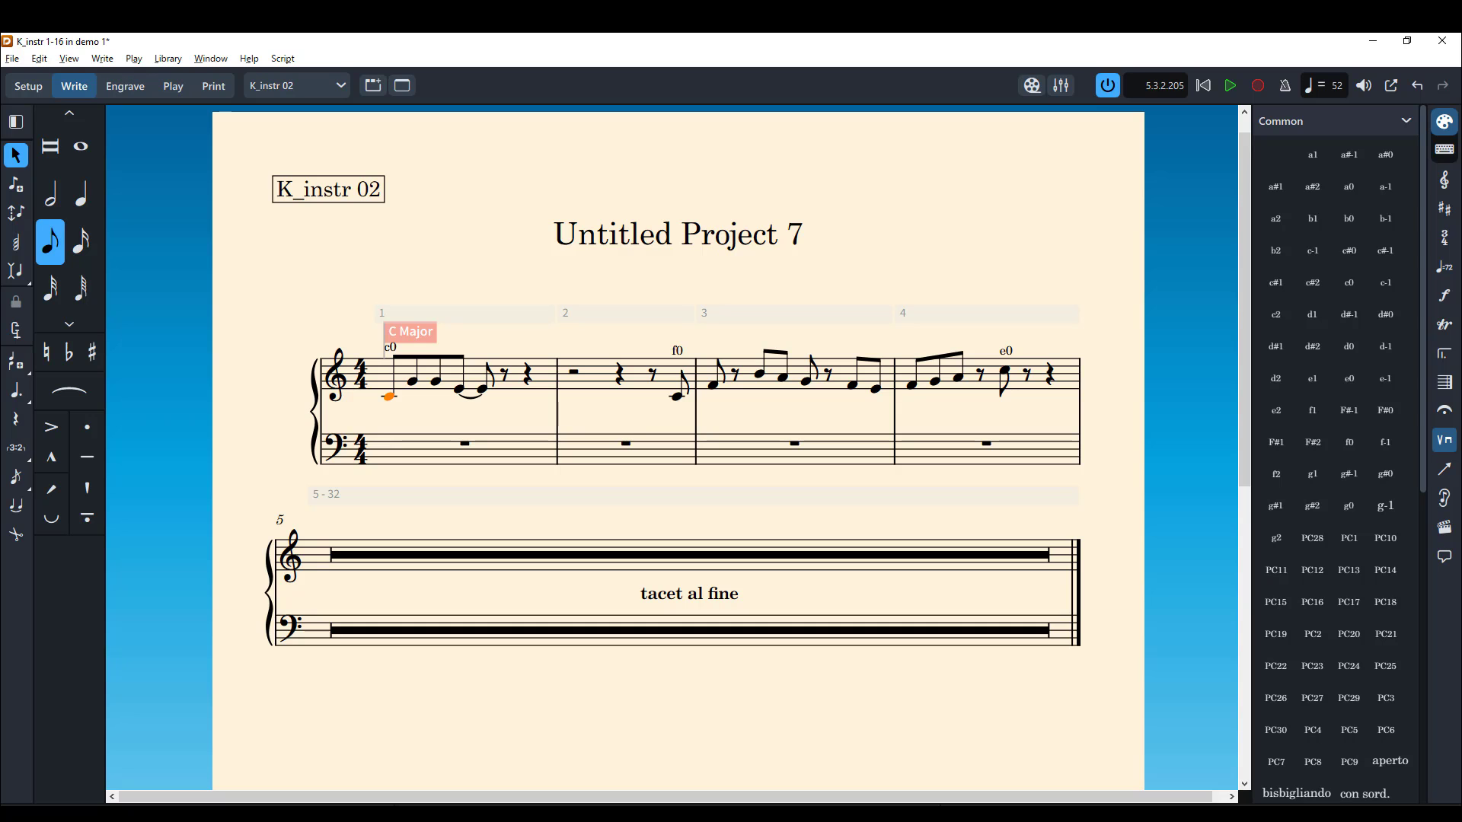
# Rewind to the beginning of the flow and play bars 1 to 4 with Kontakt below the staff, watching the CSW 2 Flutes keyswitches, and stop playback.
pyautogui.moveTo(0, 181); pyautogui.dragTo(475, 419)
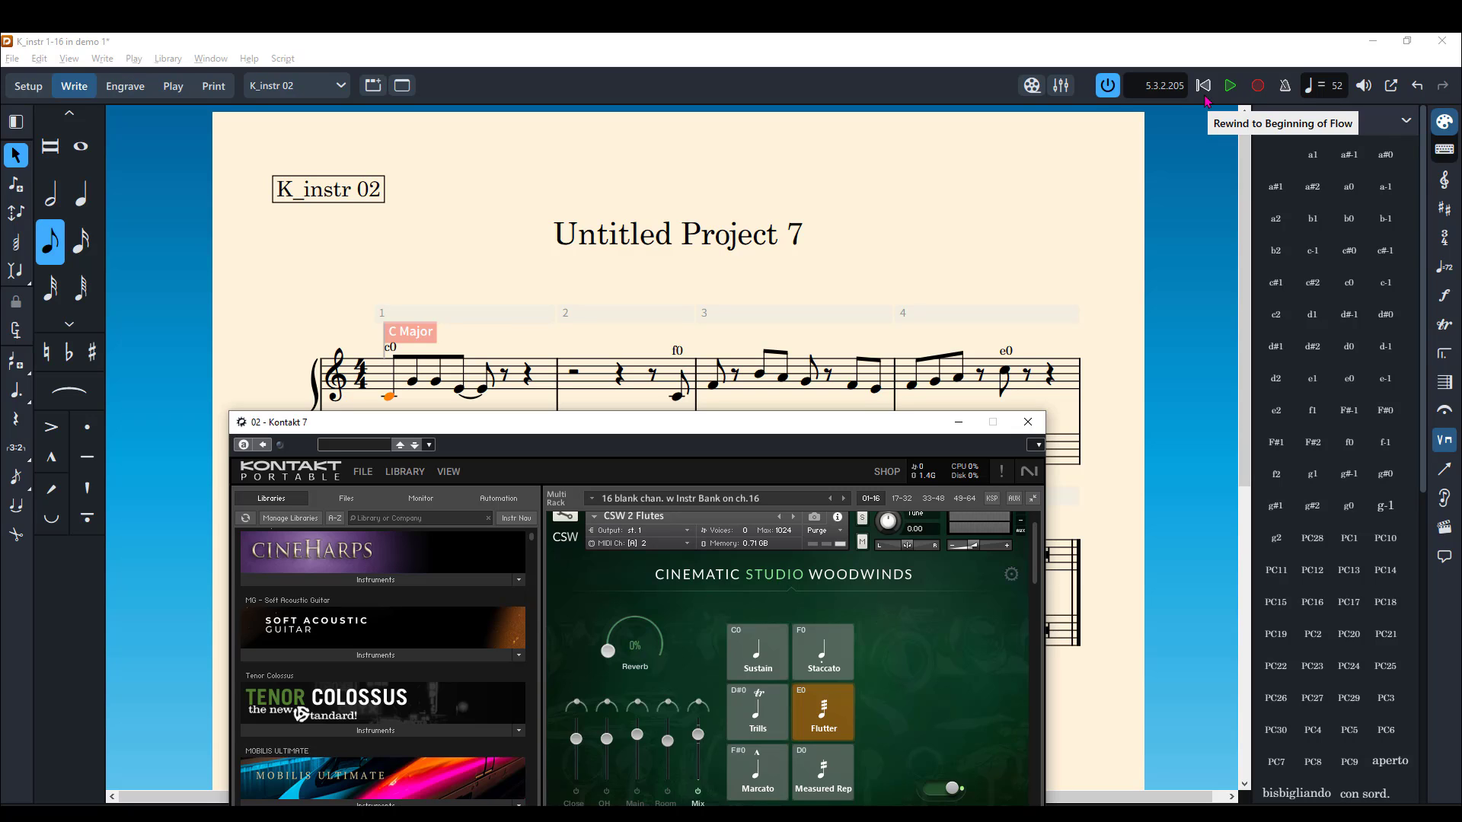
pyautogui.click(1188, 50)
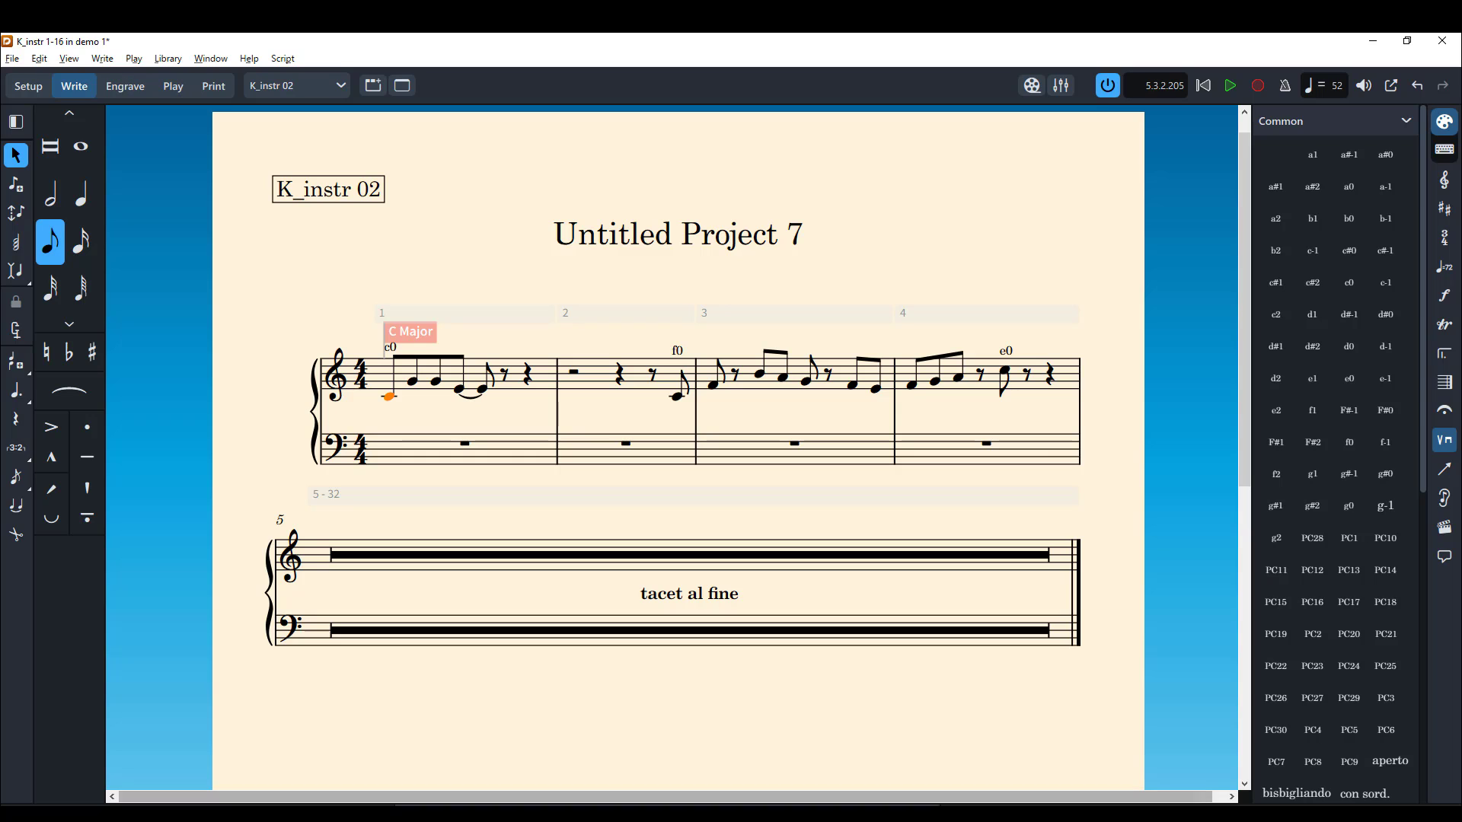
pyautogui.click(683, 813)
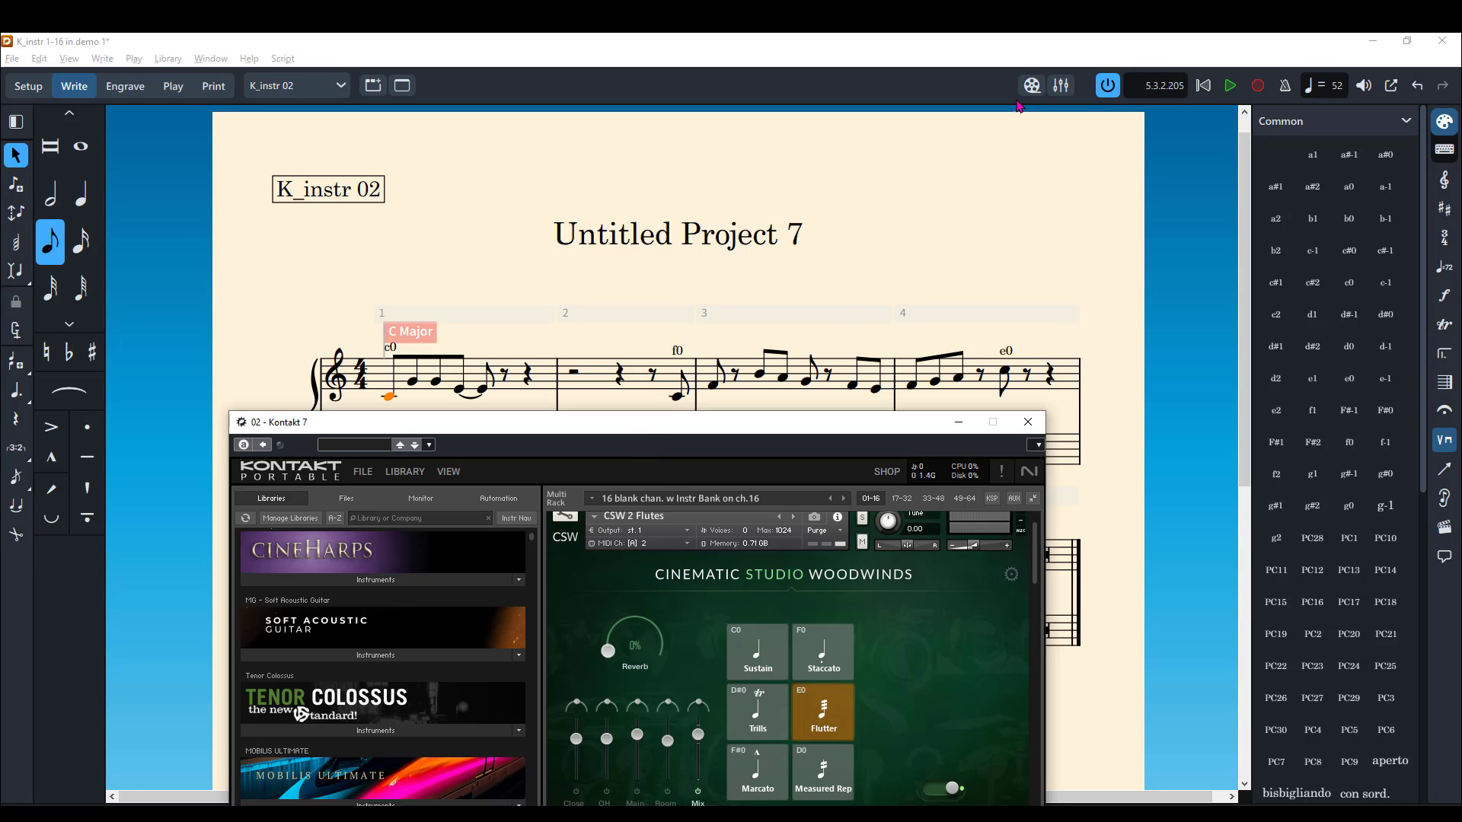
pyautogui.click(1203, 87)
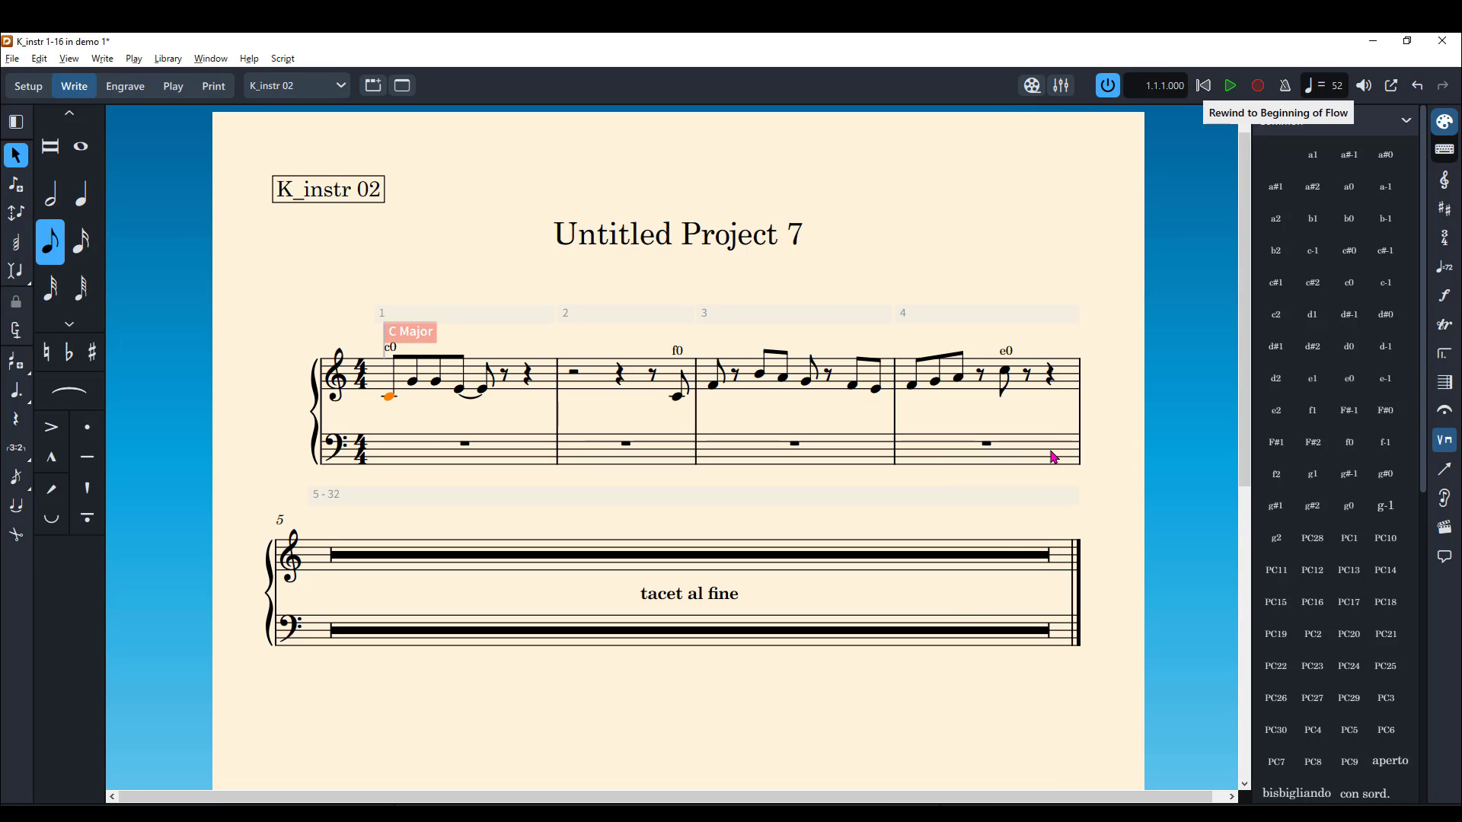
pyautogui.click(683, 813)
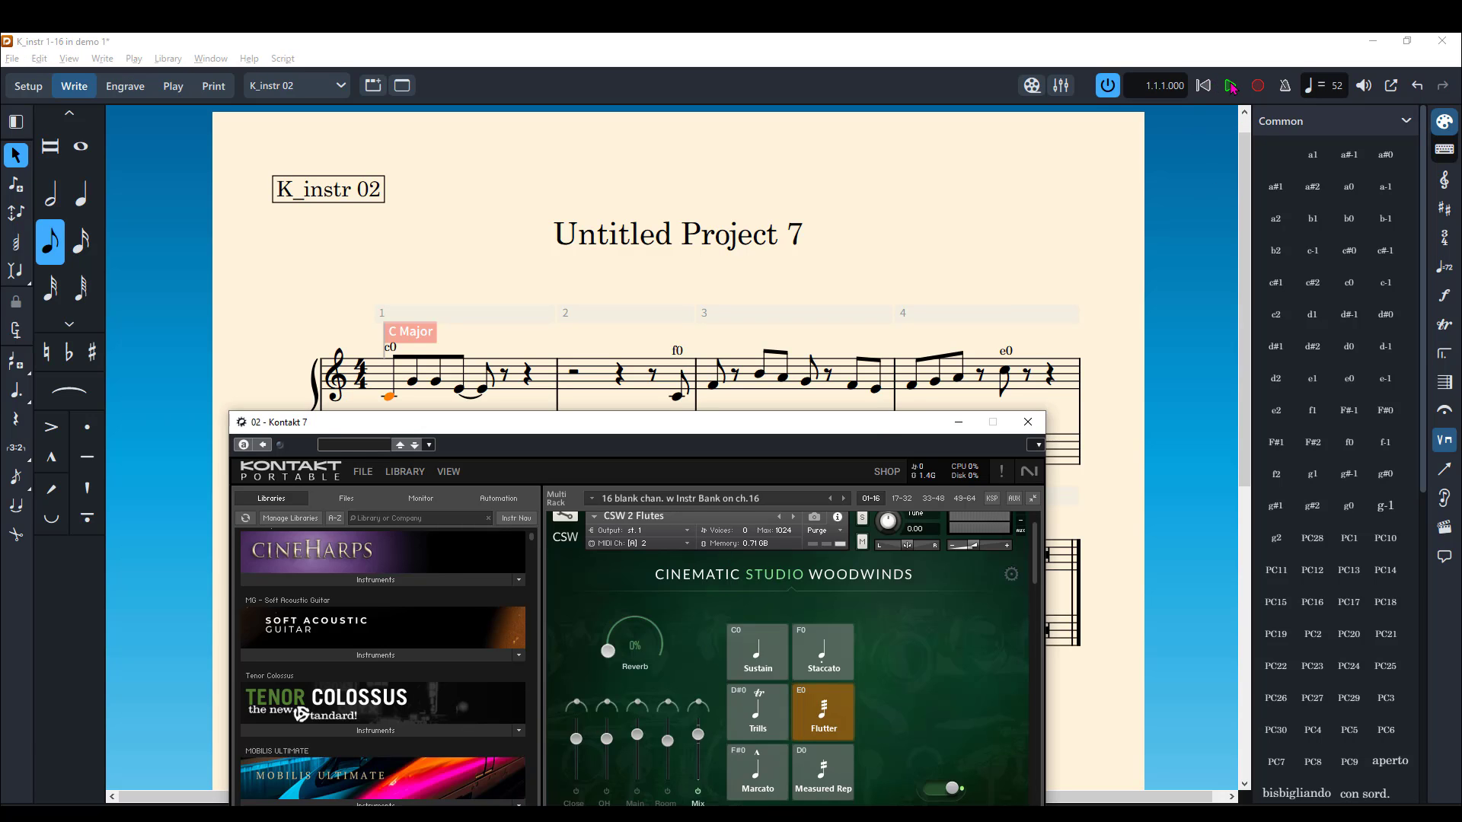
pyautogui.click(1230, 86)
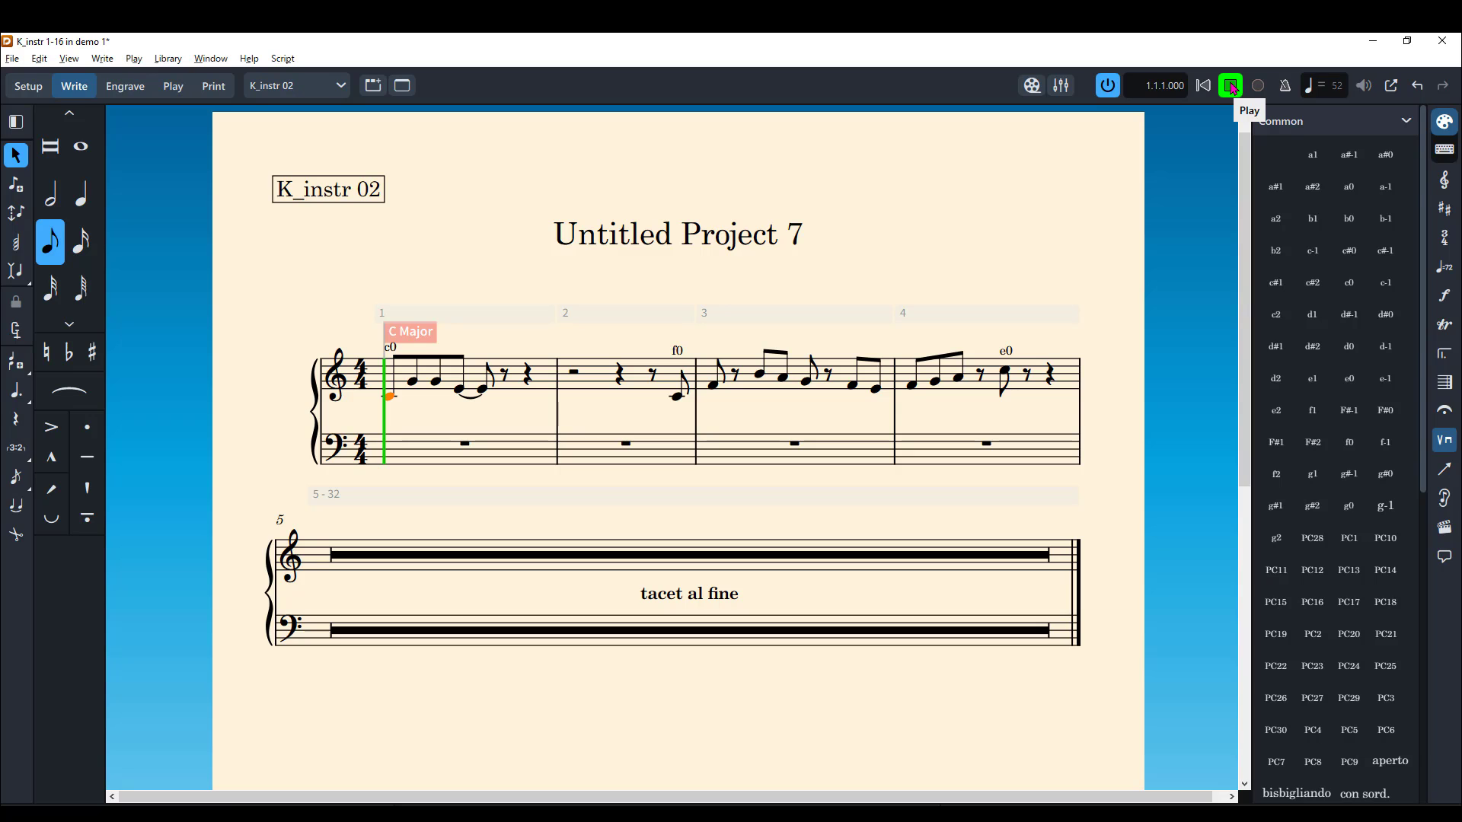
pyautogui.hotkey('alt', 'Tab')
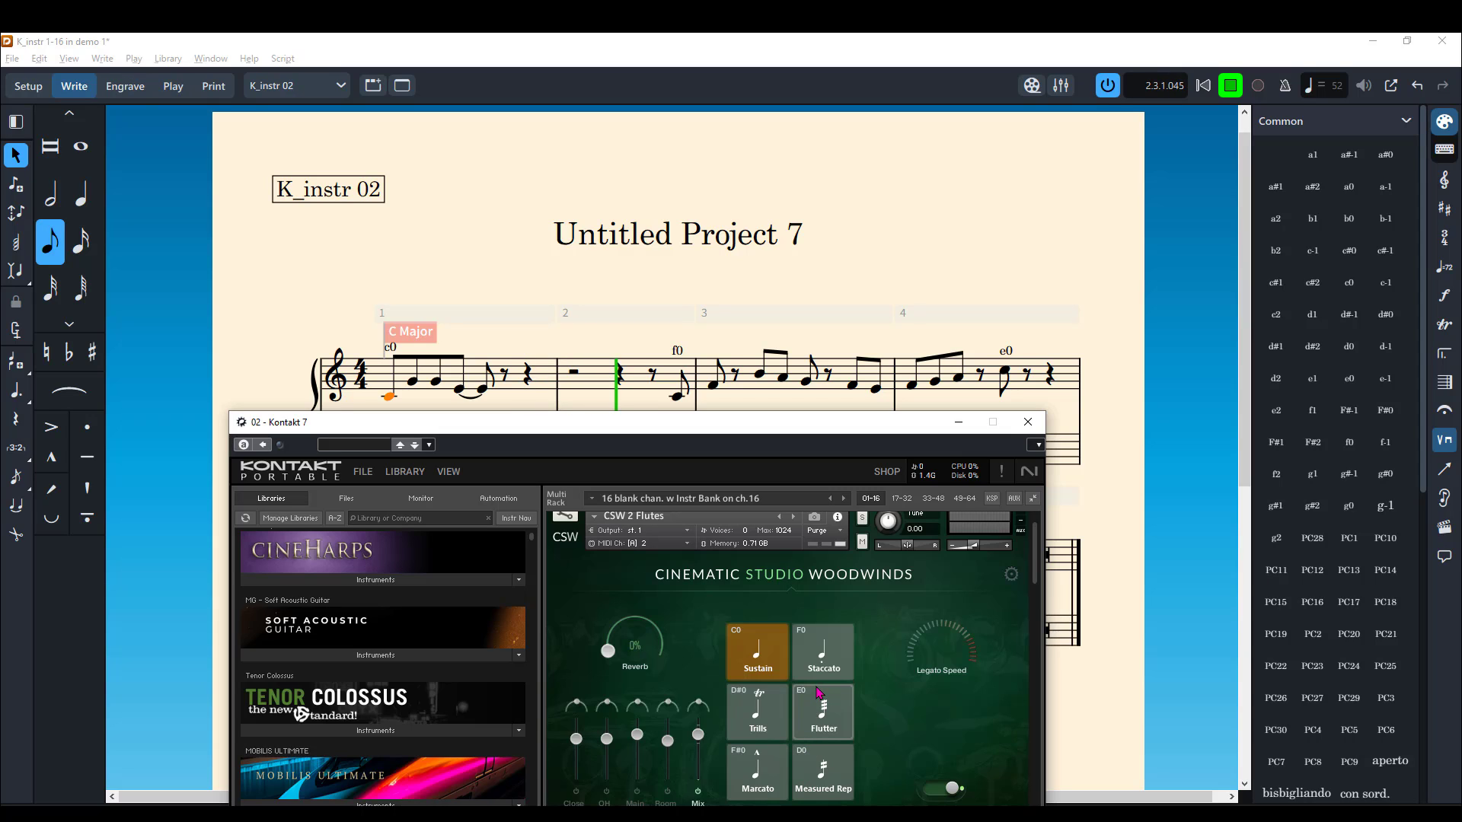
pyautogui.click(821, 677)
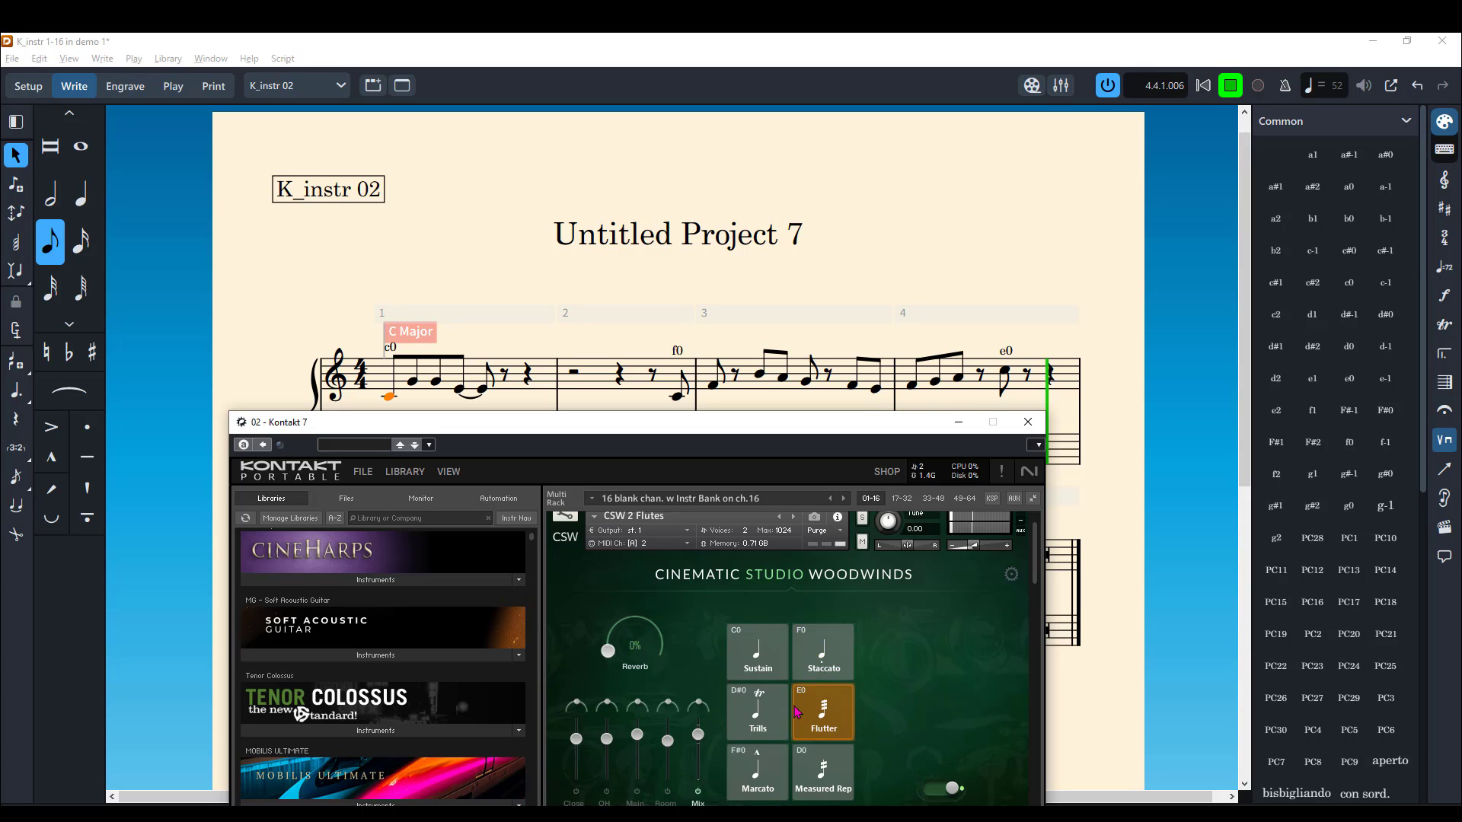
pyautogui.moveTo(598, 426); pyautogui.dragTo(0, 353)
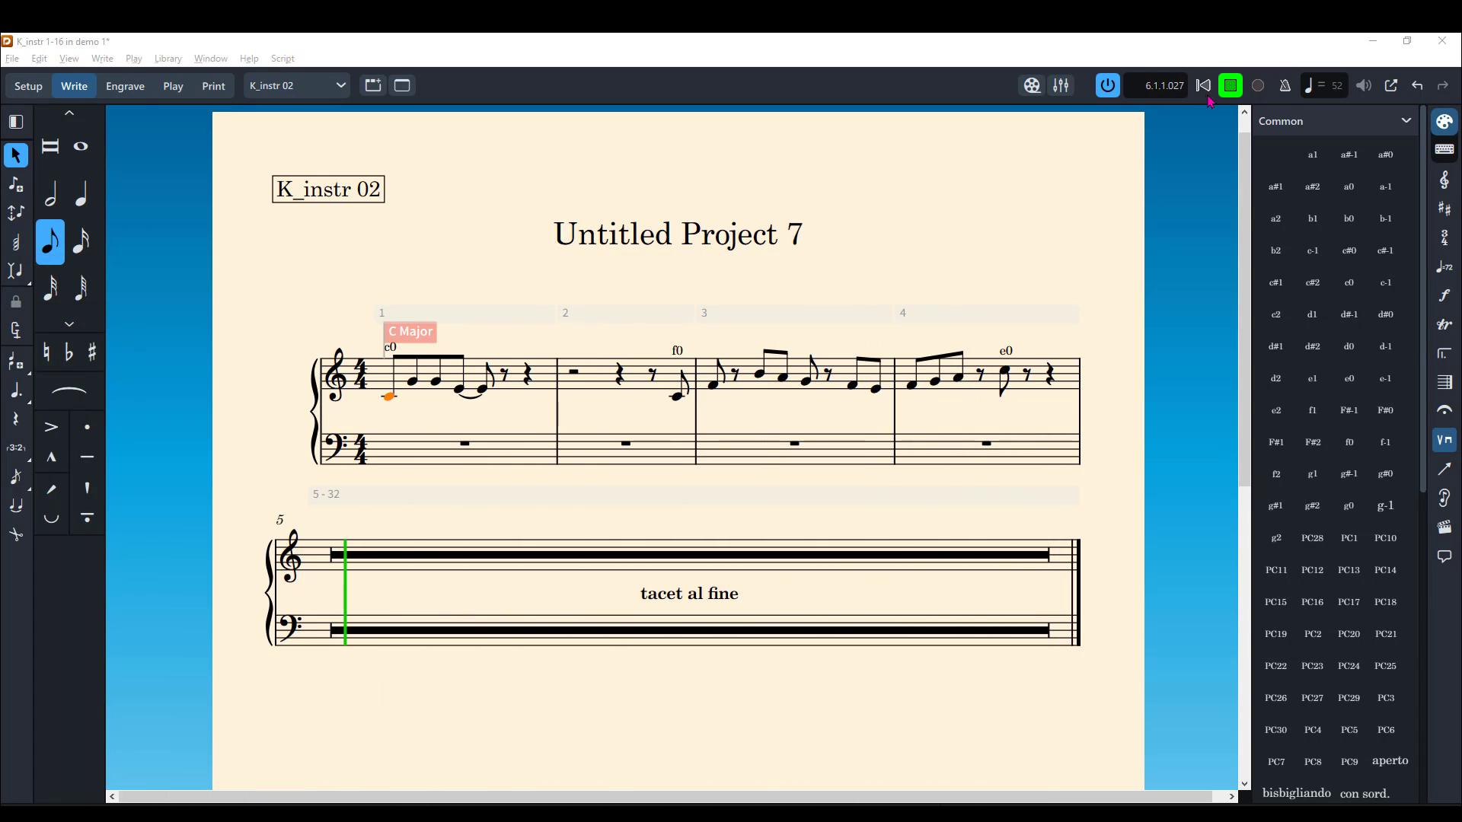
pyautogui.click(1230, 86)
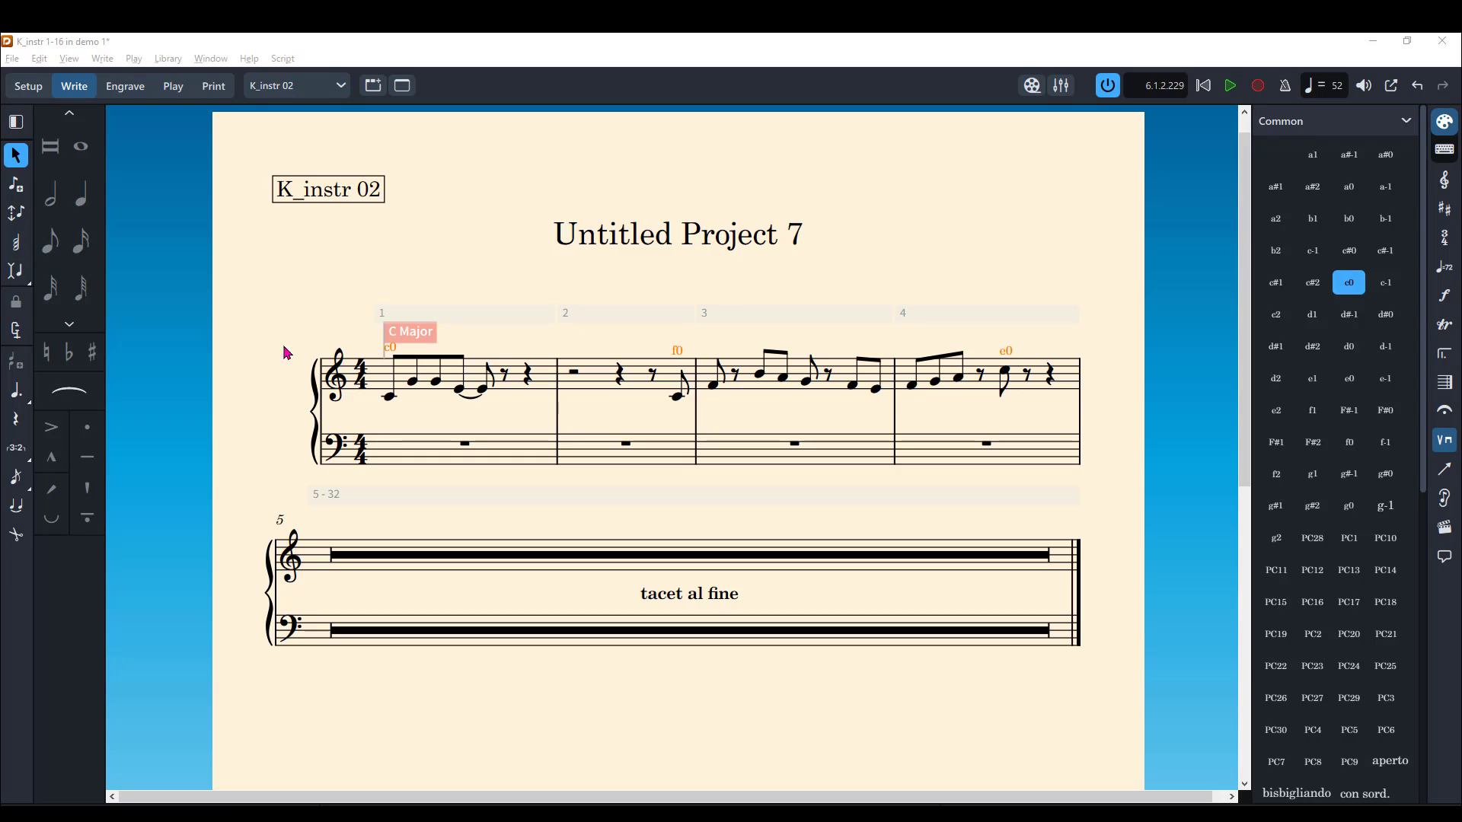
# Set the c0, f0 and e0 playing techniques to Hidden, and close their properties.
pyautogui.click(390, 351)
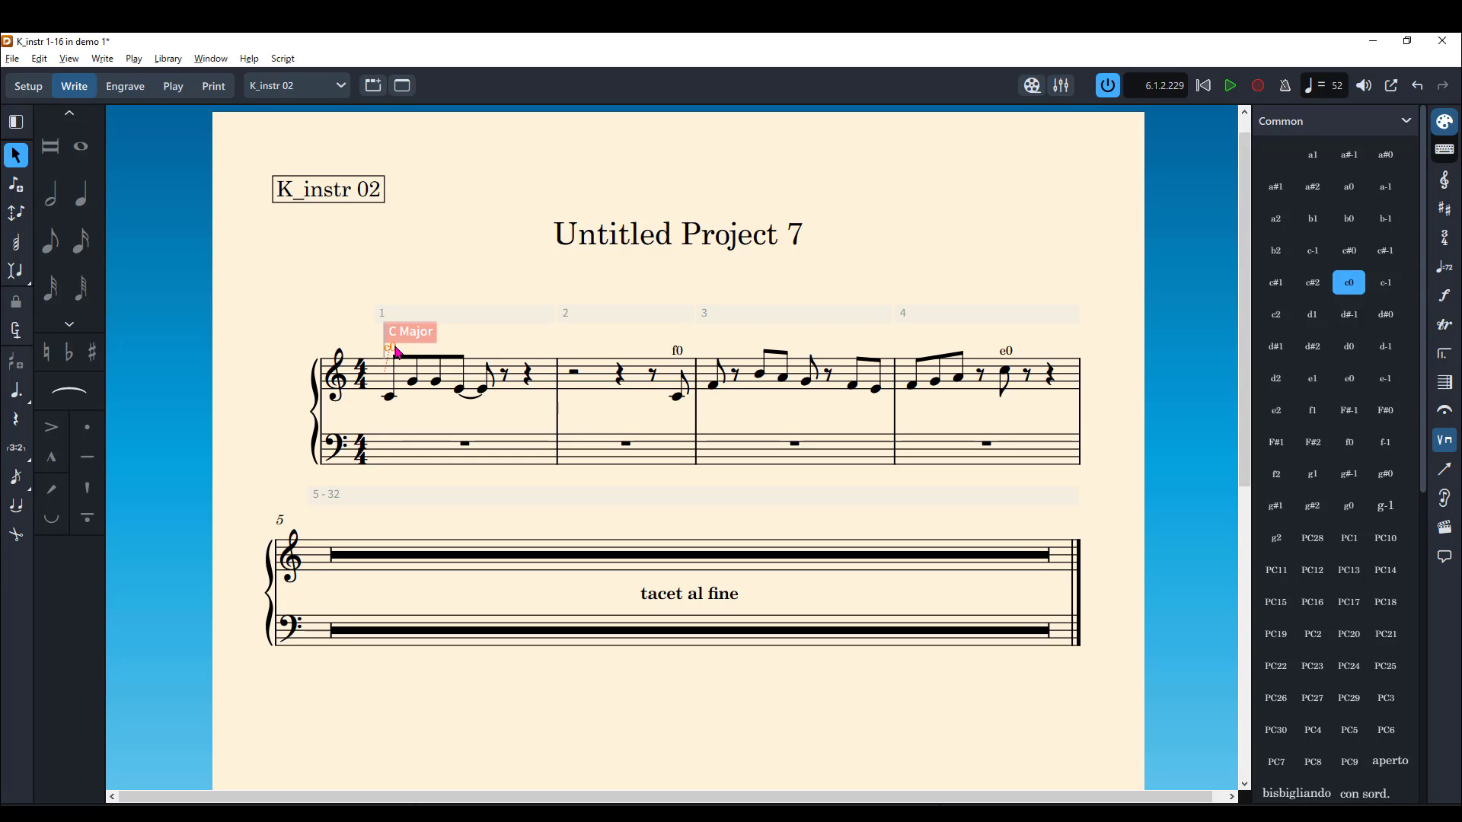
pyautogui.keyDown('ctrl'); pyautogui.click(677, 351); pyautogui.keyUp('ctrl')
pyautogui.keyDown('ctrl'); pyautogui.click(1008, 352); pyautogui.keyUp('ctrl')
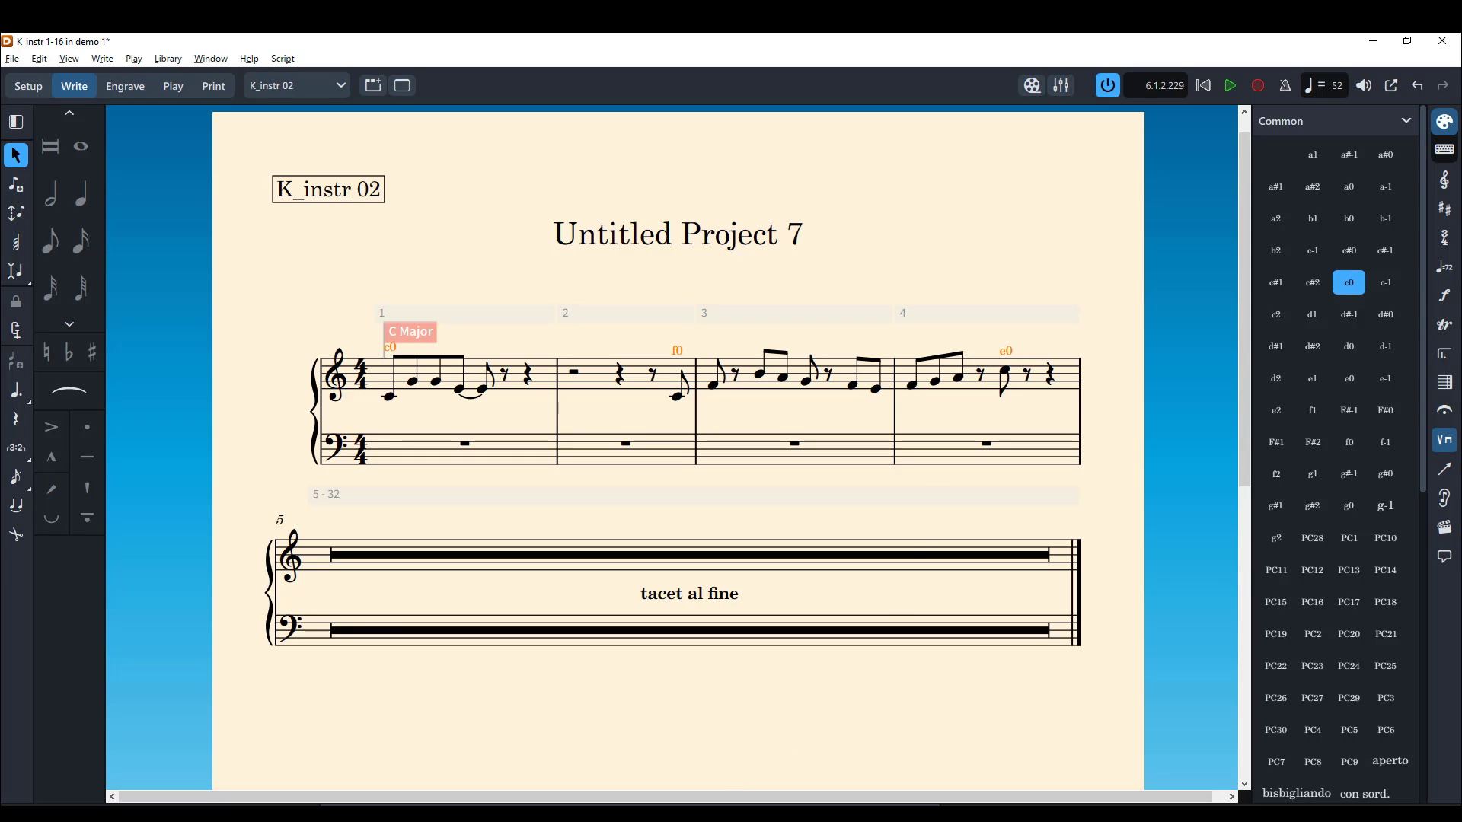
pyautogui.hotkey('ctrl', '8')
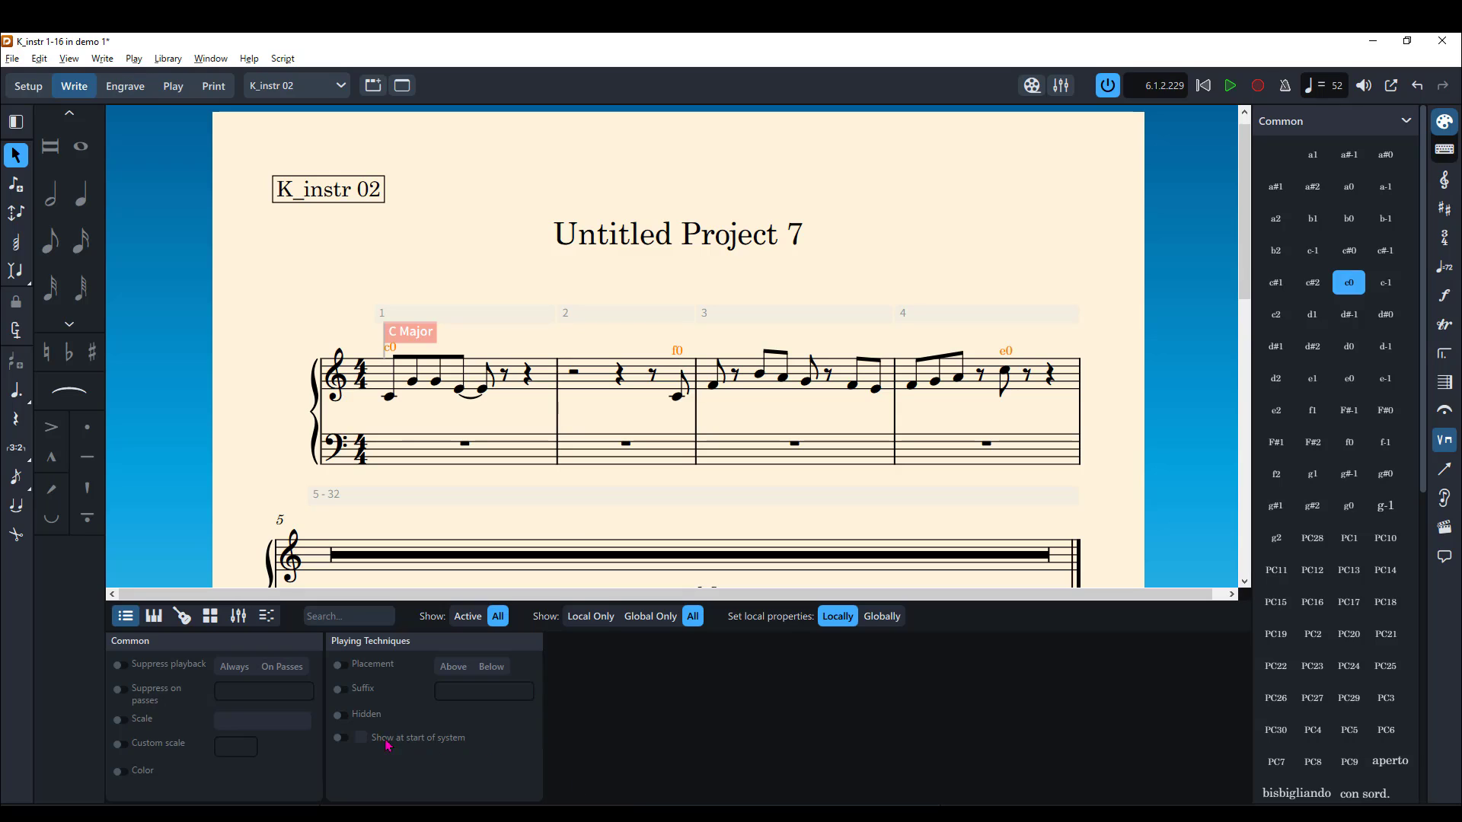
pyautogui.click(345, 718)
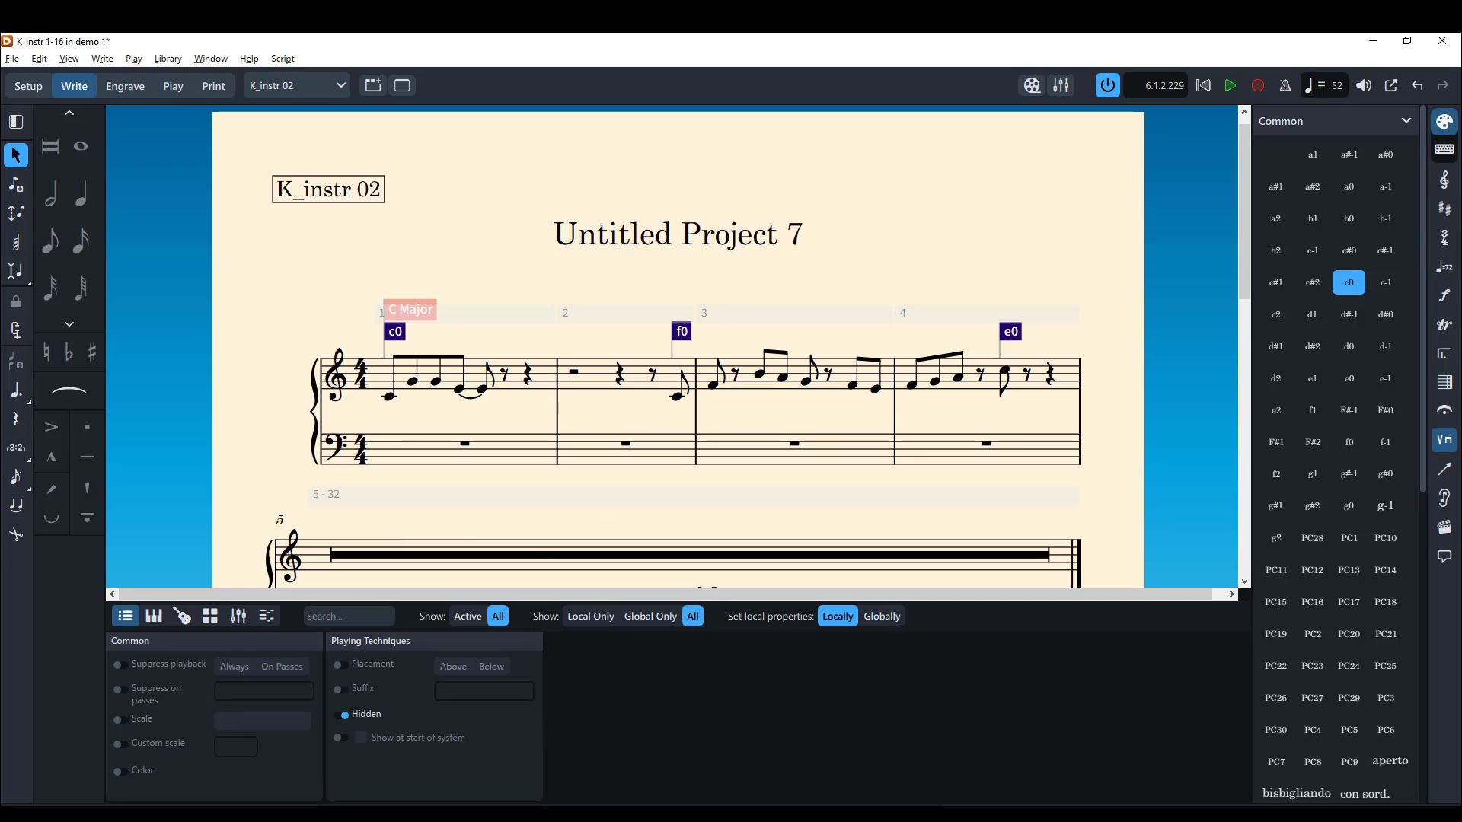
pyautogui.hotkey('ctrl', '8')
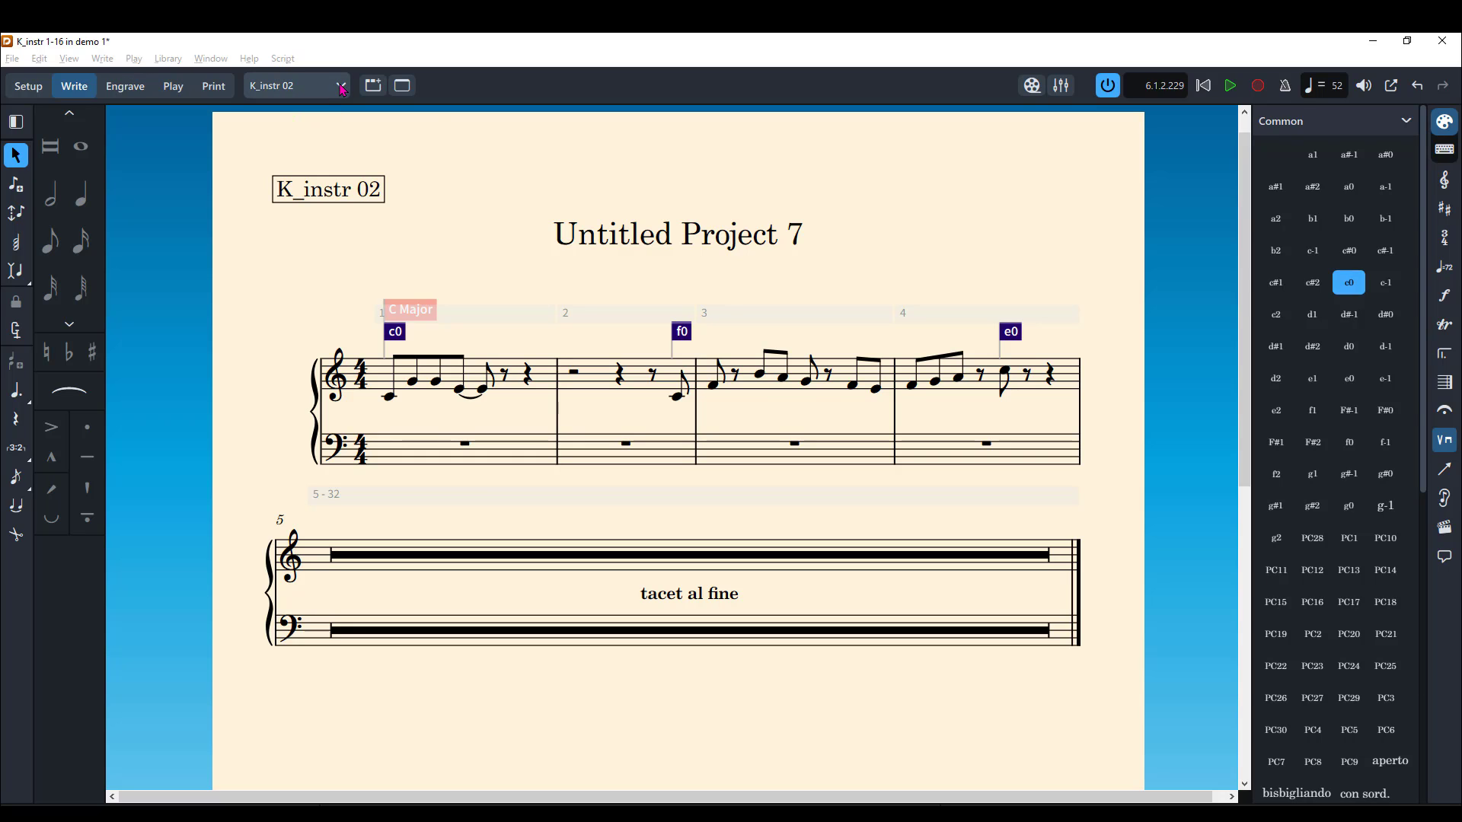
# Switch to the Kontakt Instr 2-16 layout and bring the Kontakt 7 window over the score.
pyautogui.click(341, 86)
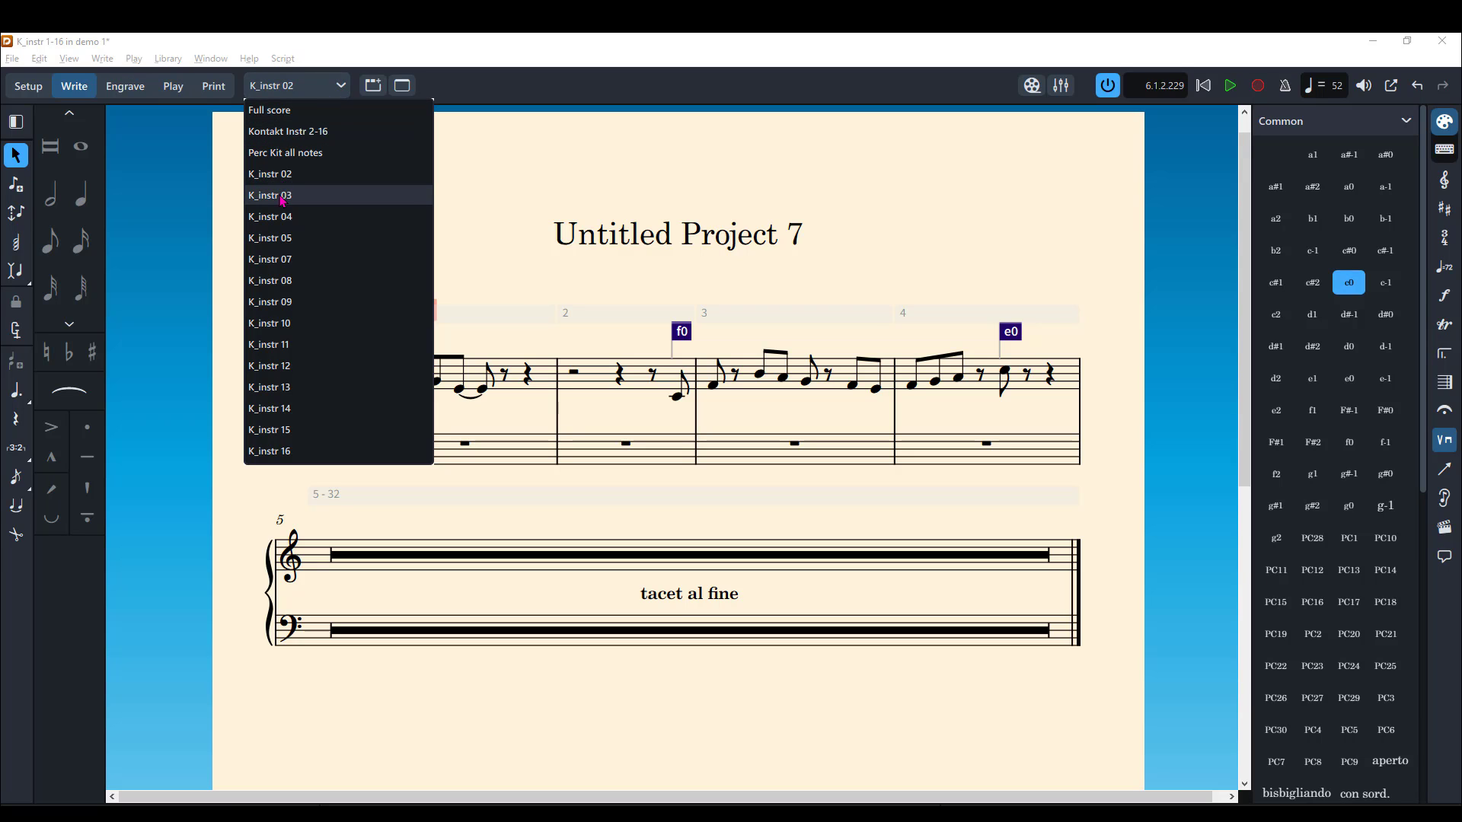
pyautogui.click(284, 131)
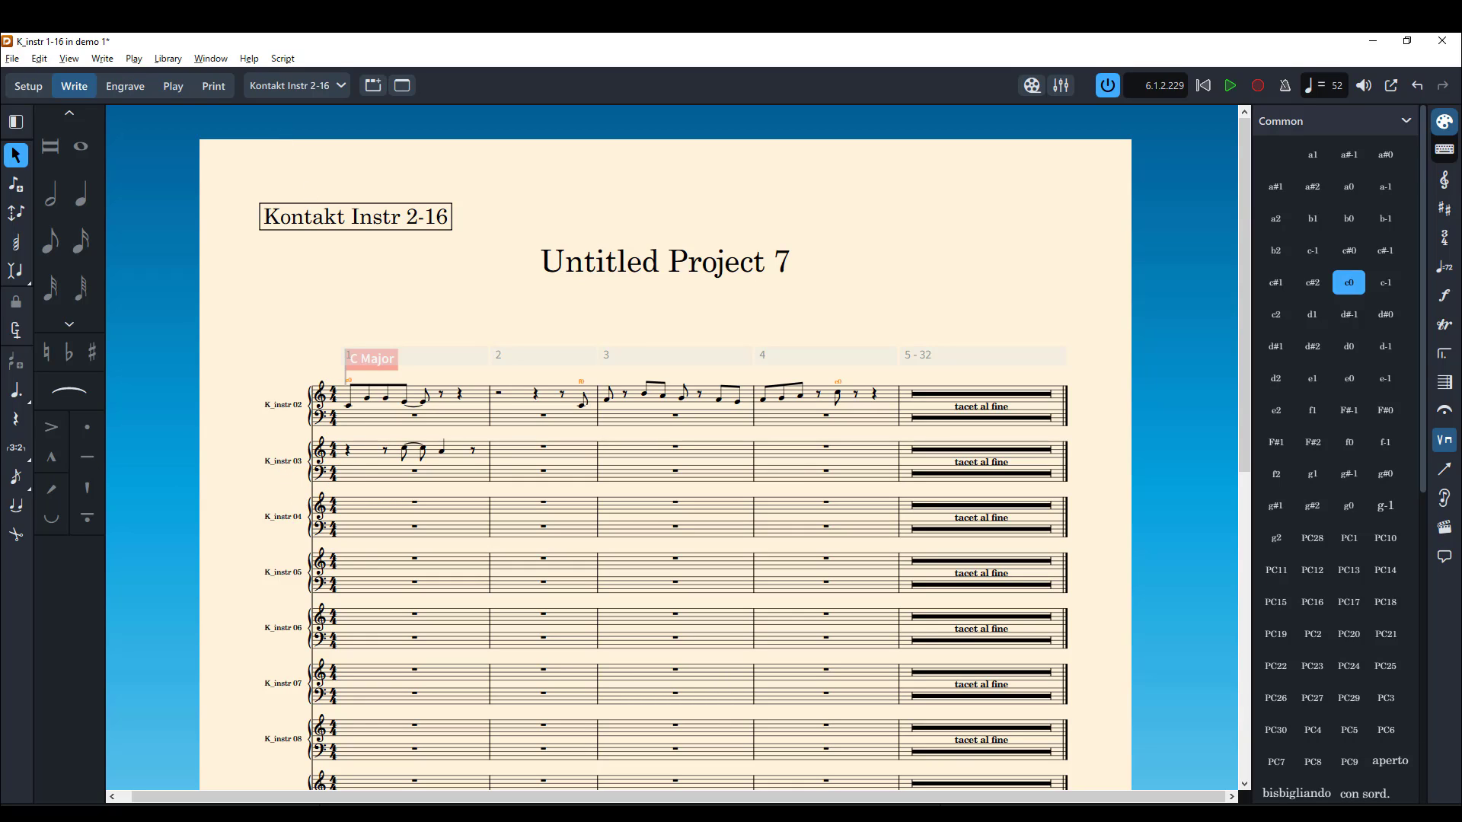
pyautogui.moveTo(0, 278); pyautogui.dragTo(862, 144)
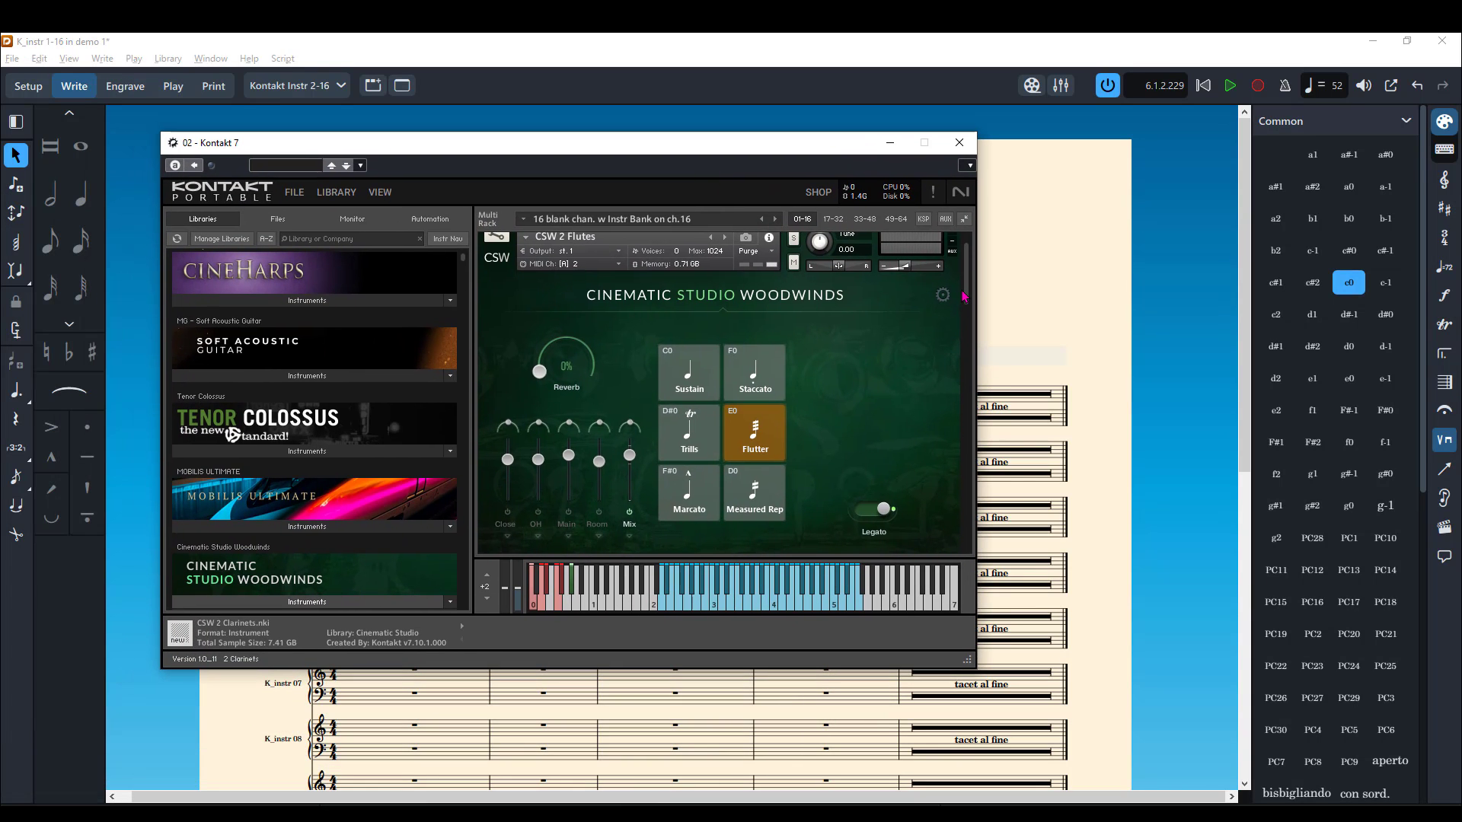
# Minimize the CSW 2 Flutes and CSW 2 Clarinets instruments in the Kontakt rack.
pyautogui.scroll(-3, 967, 293)
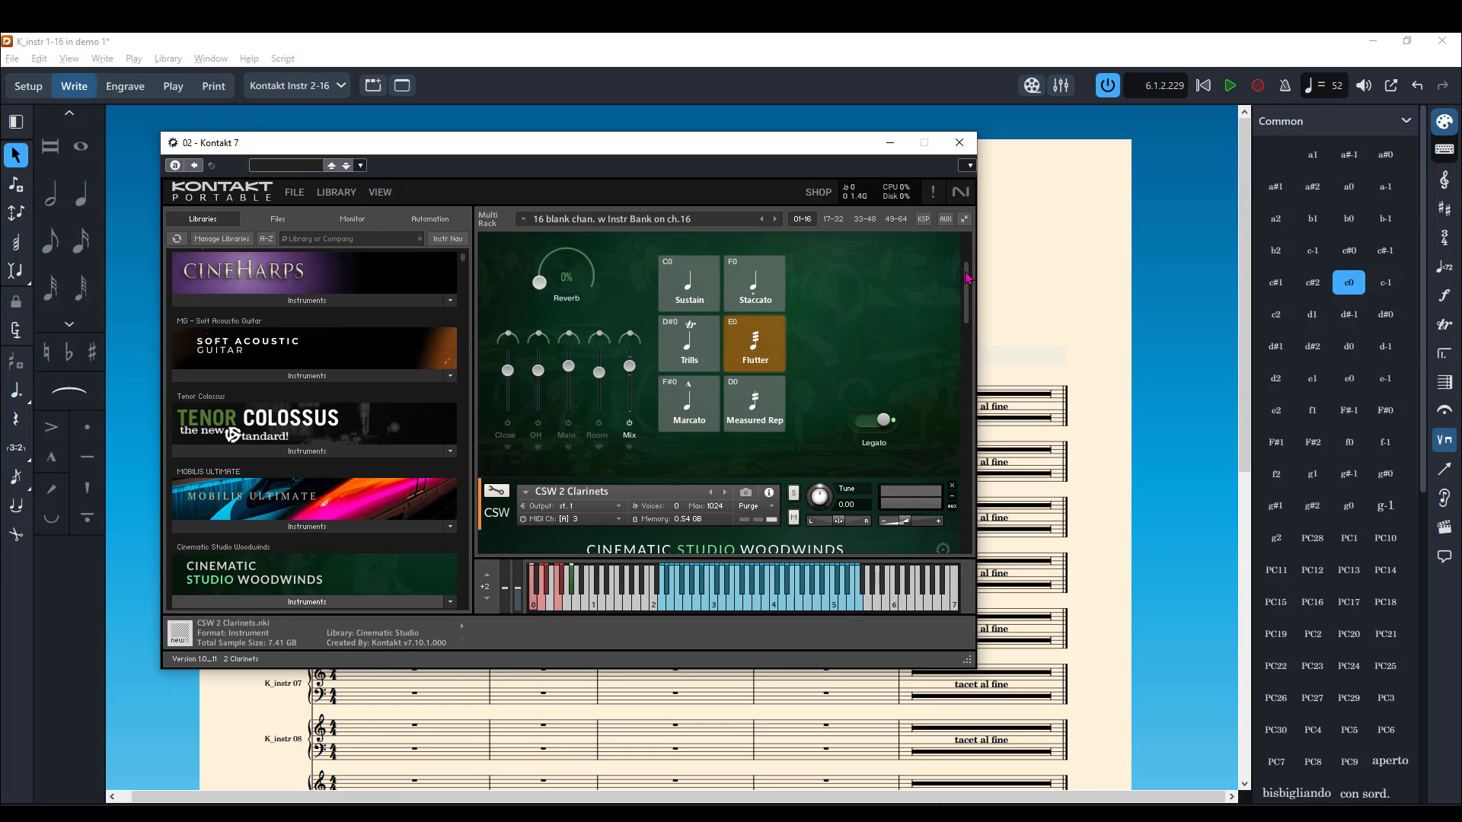
pyautogui.scroll(4, 966, 259)
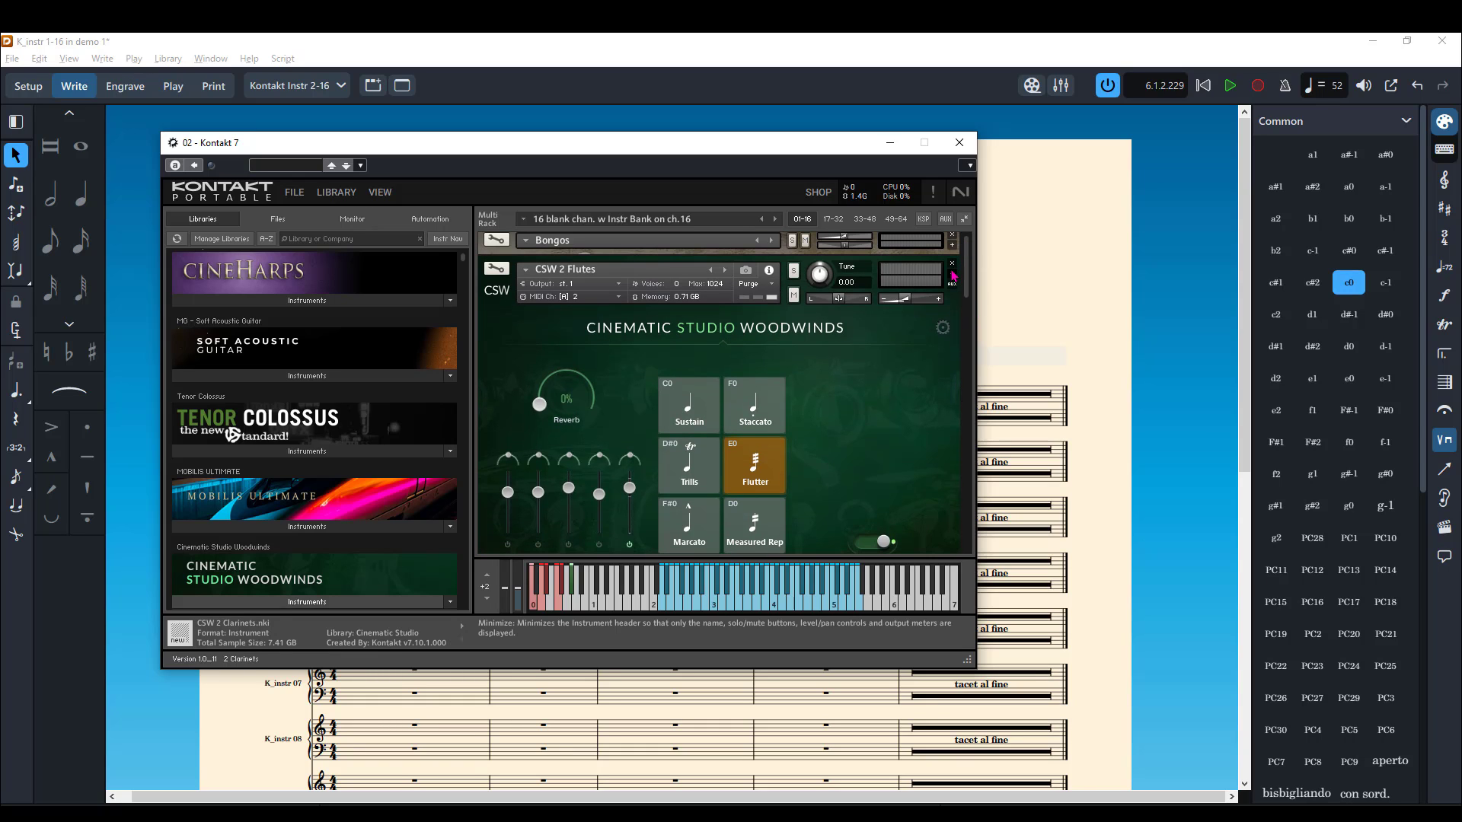
pyautogui.click(952, 274)
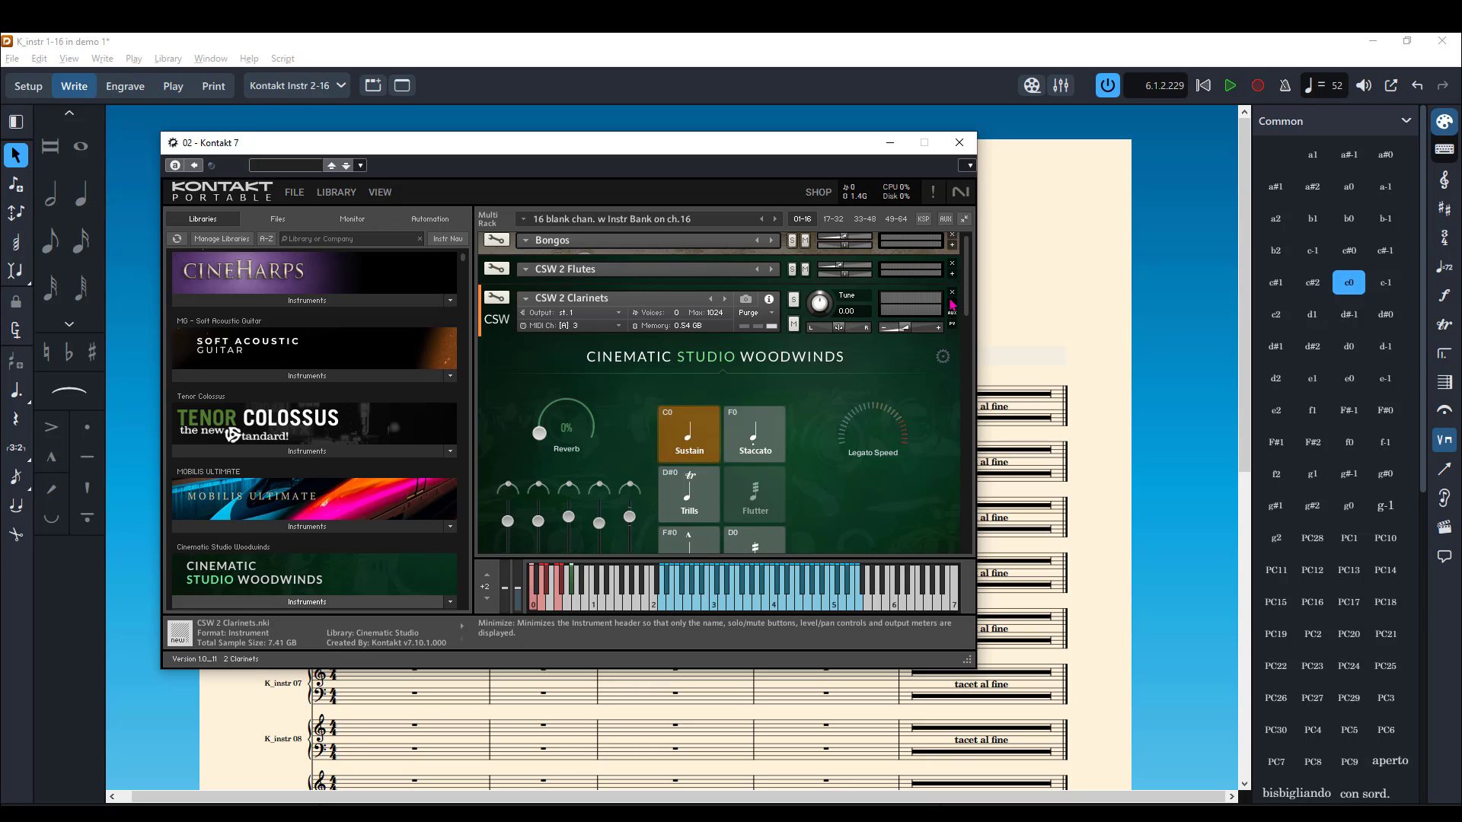
pyautogui.click(952, 305)
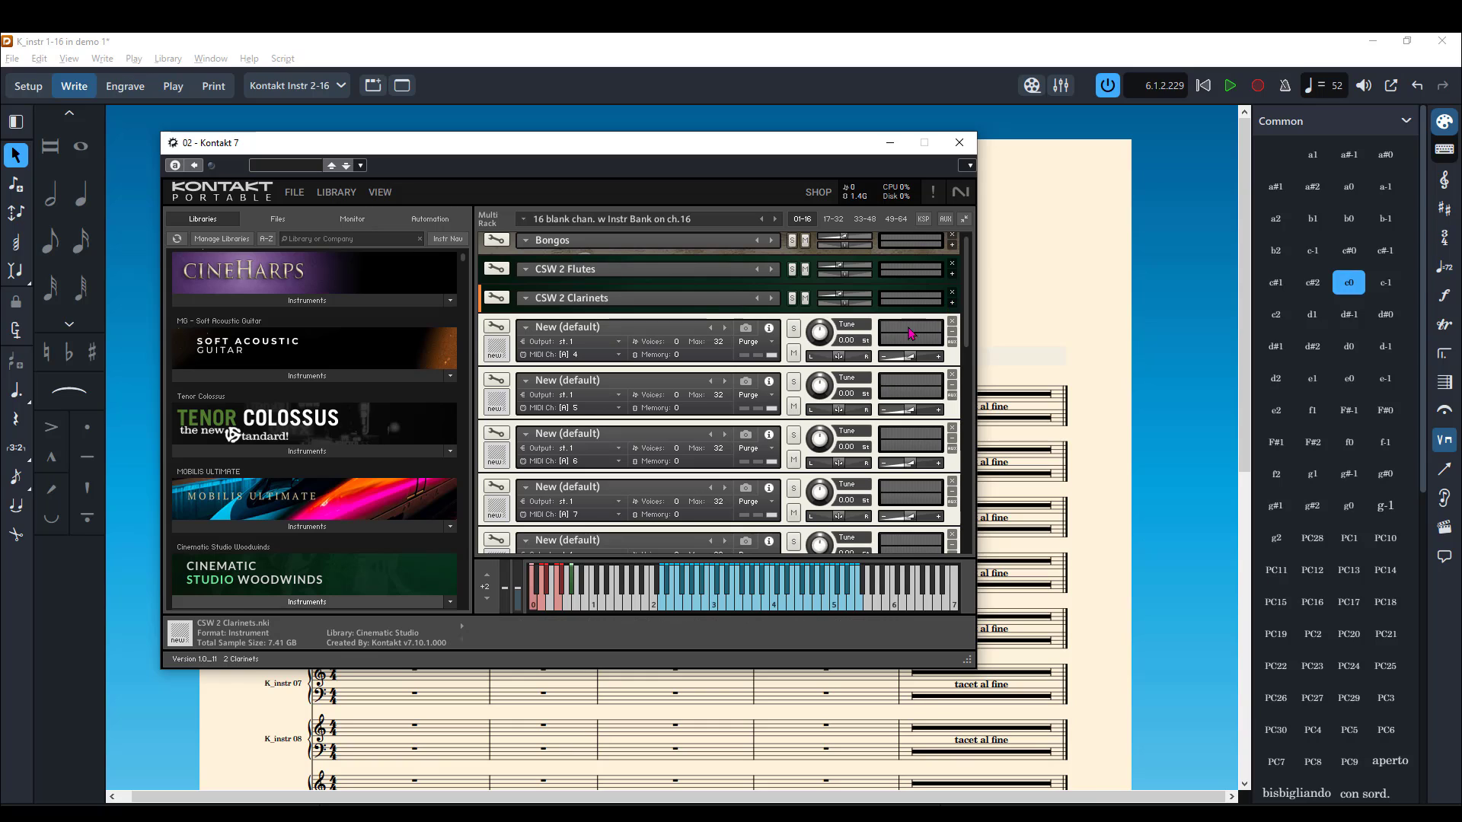
# Collapse the Cinematic Studio Woodwinds instrument list and load Action Woodwinds.nki from the Action Woodwinds library.
pyautogui.scroll(-11, 341, 428)
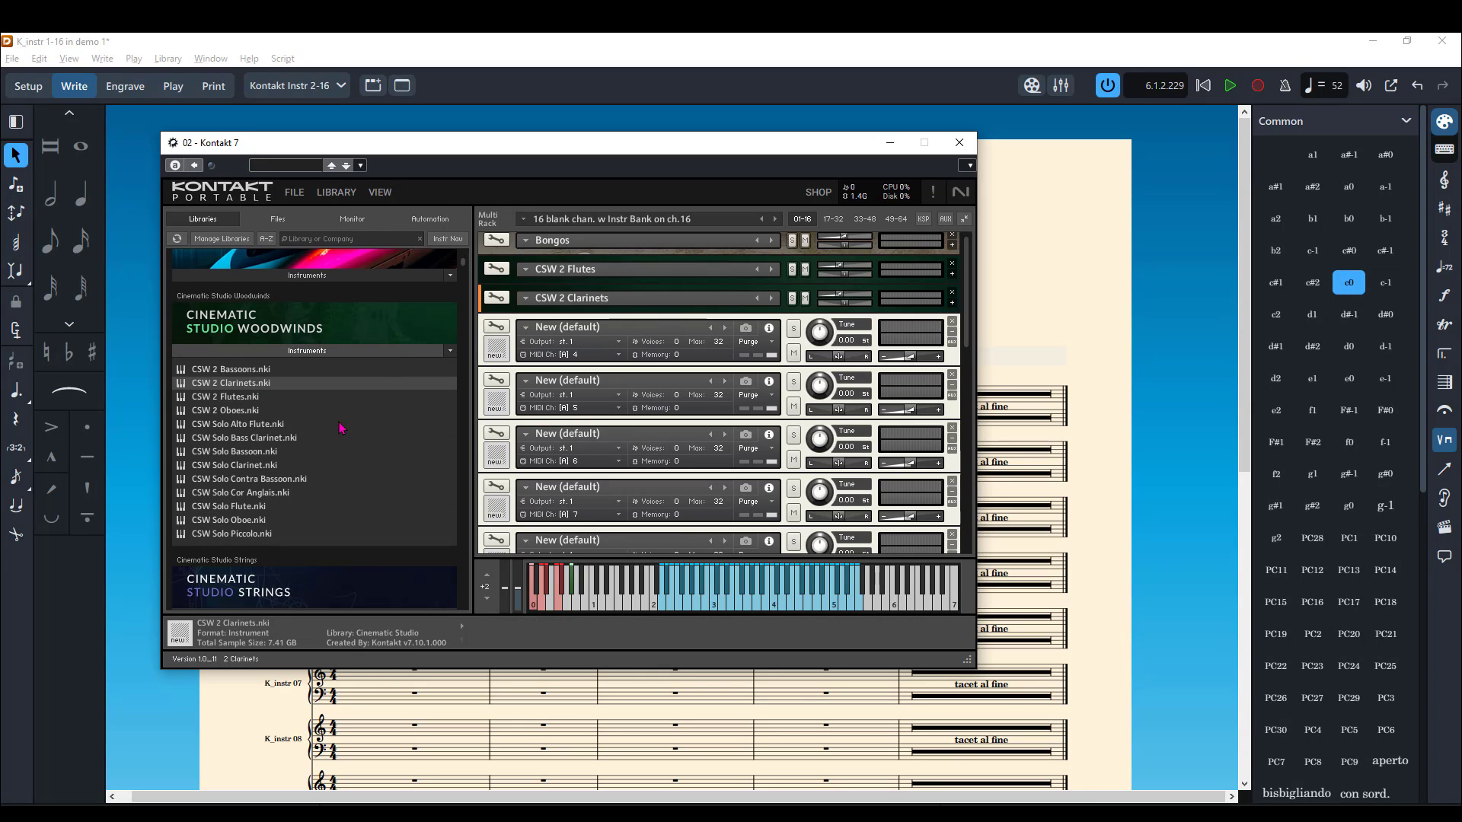
pyautogui.click(298, 352)
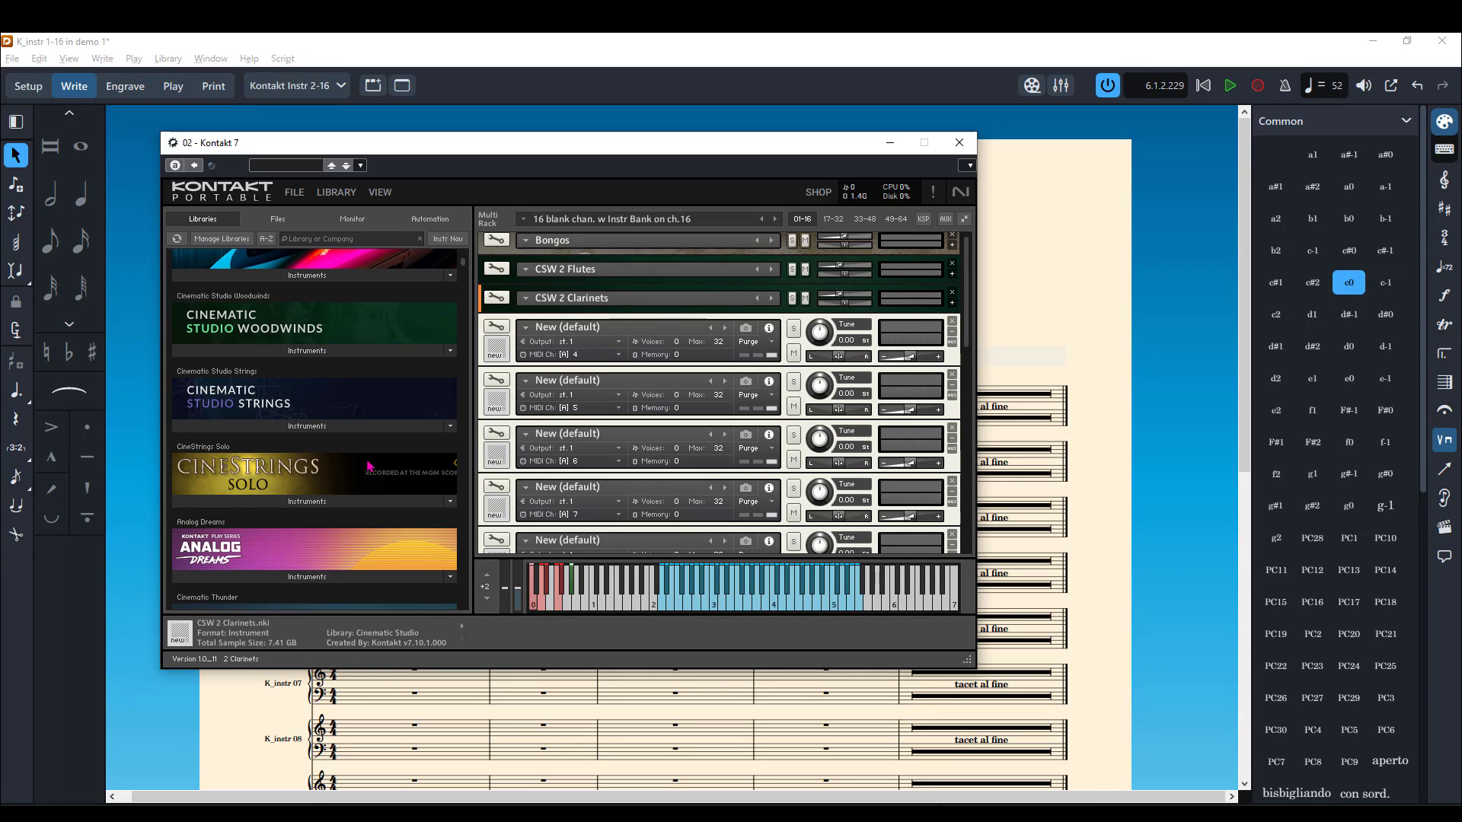
pyautogui.scroll(-3, 367, 466)
pyautogui.scroll(-5, 367, 466)
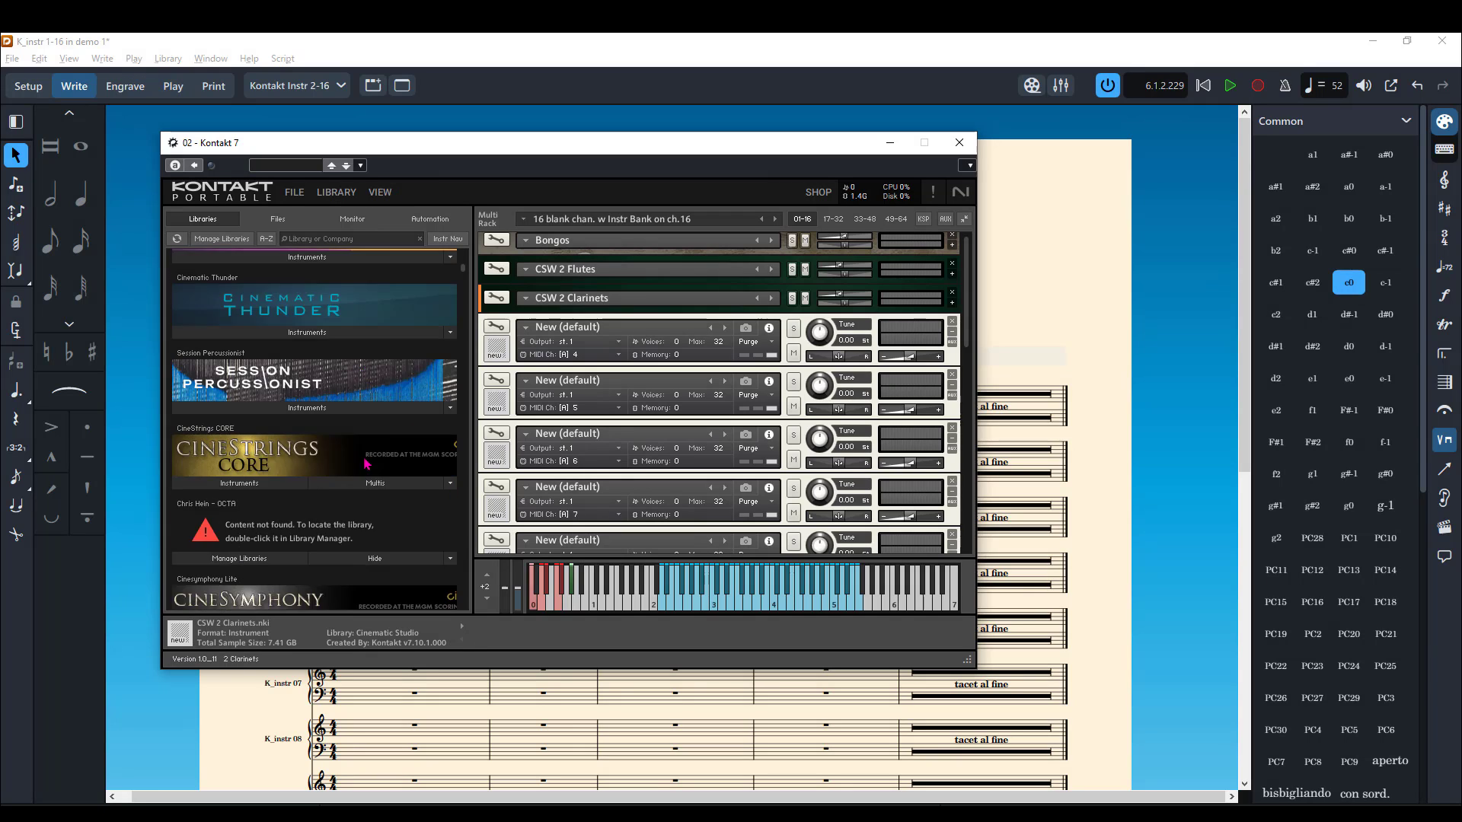
pyautogui.scroll(-6, 366, 461)
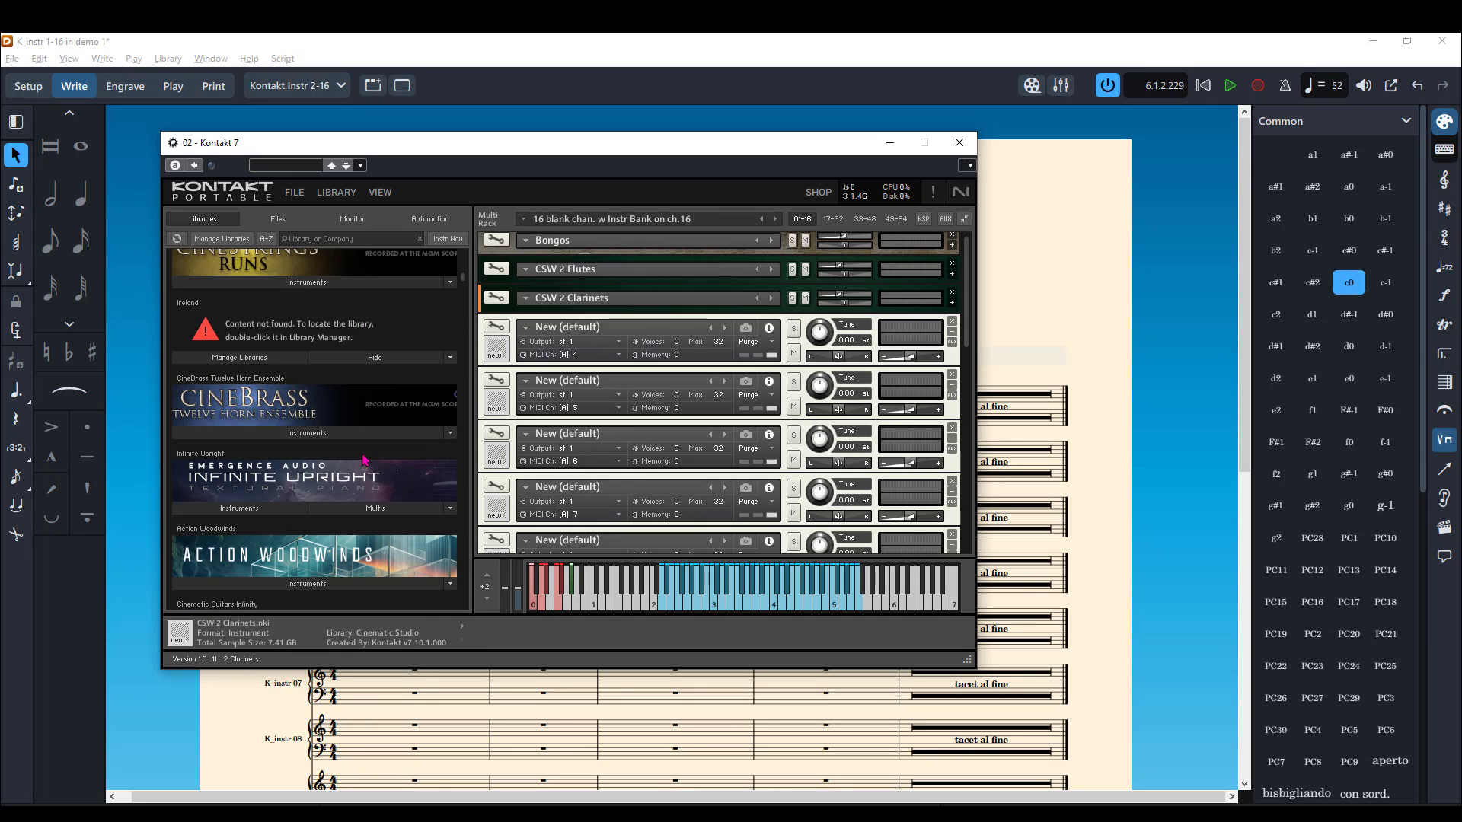
pyautogui.scroll(-2, 365, 460)
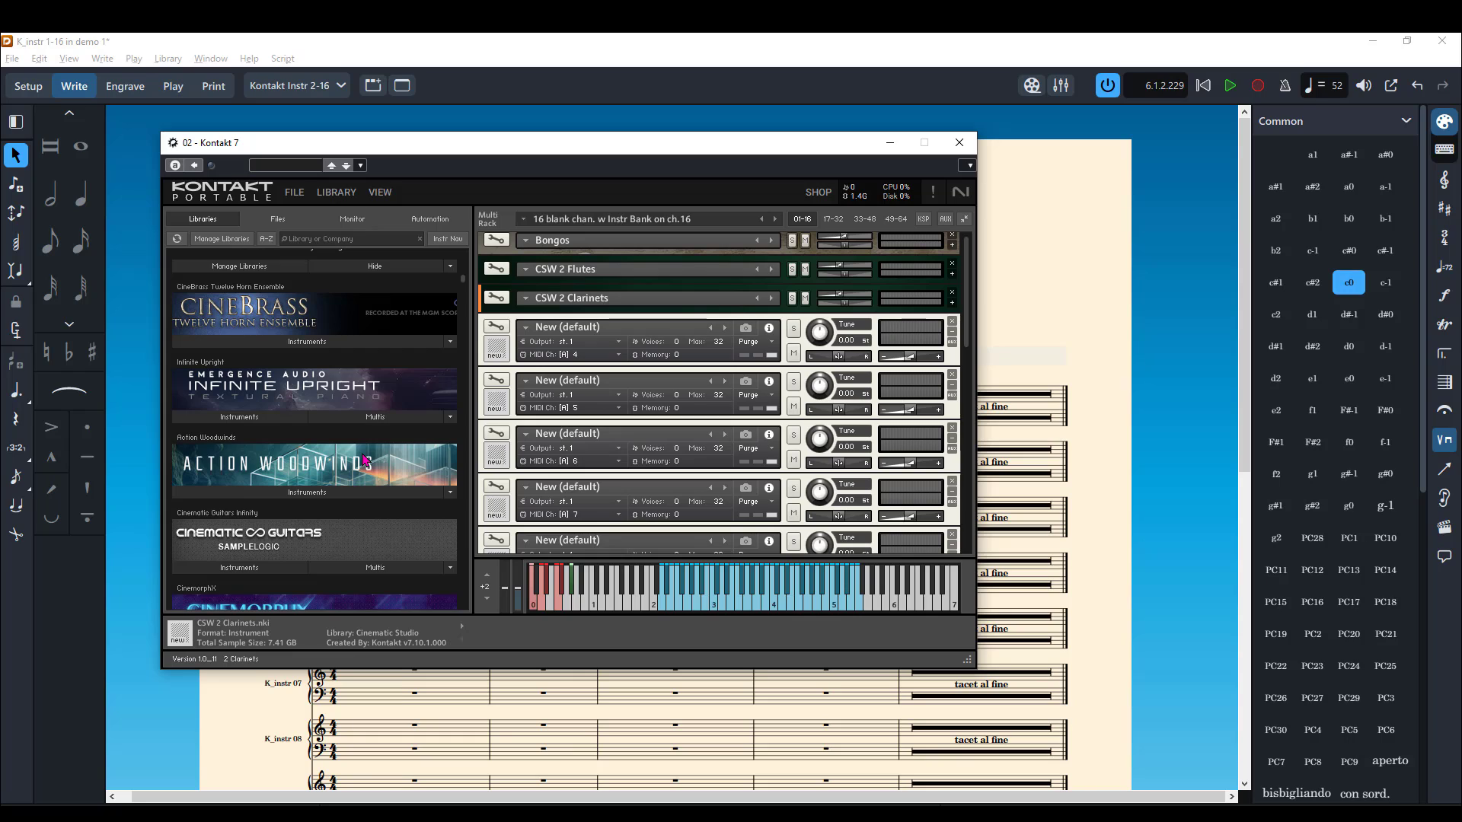
pyautogui.click(305, 493)
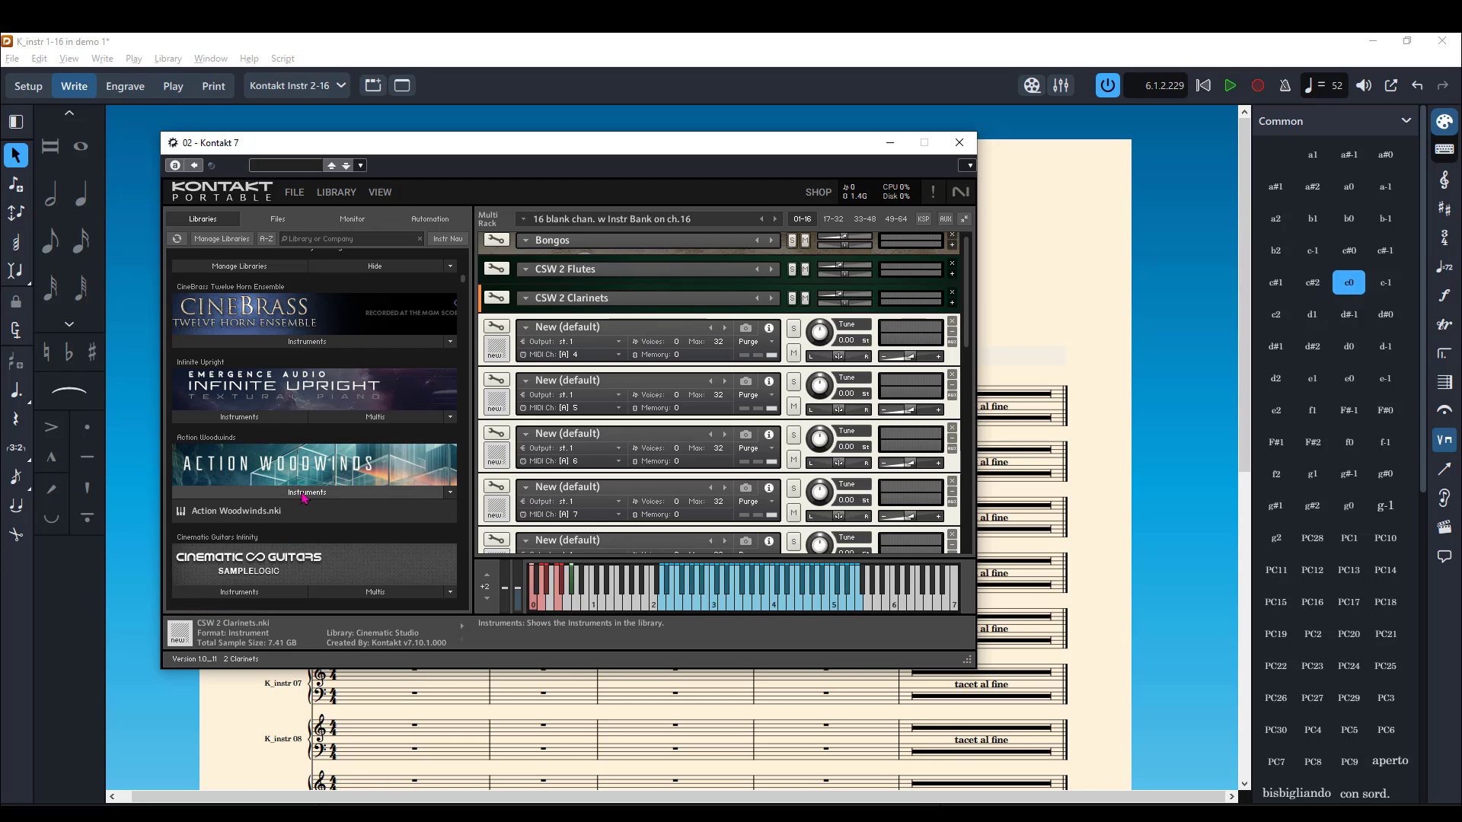
pyautogui.doubleClick(256, 512)
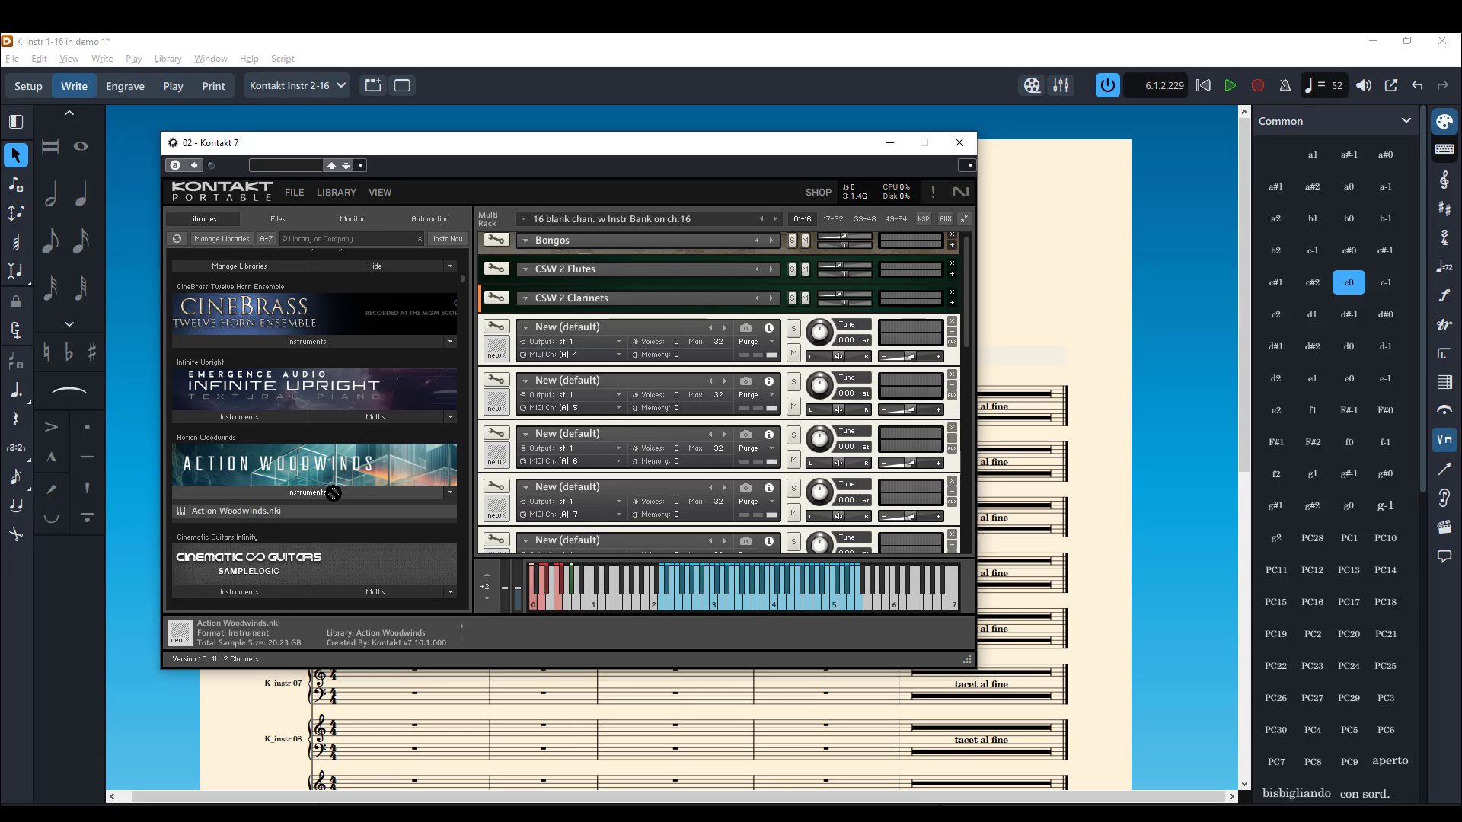
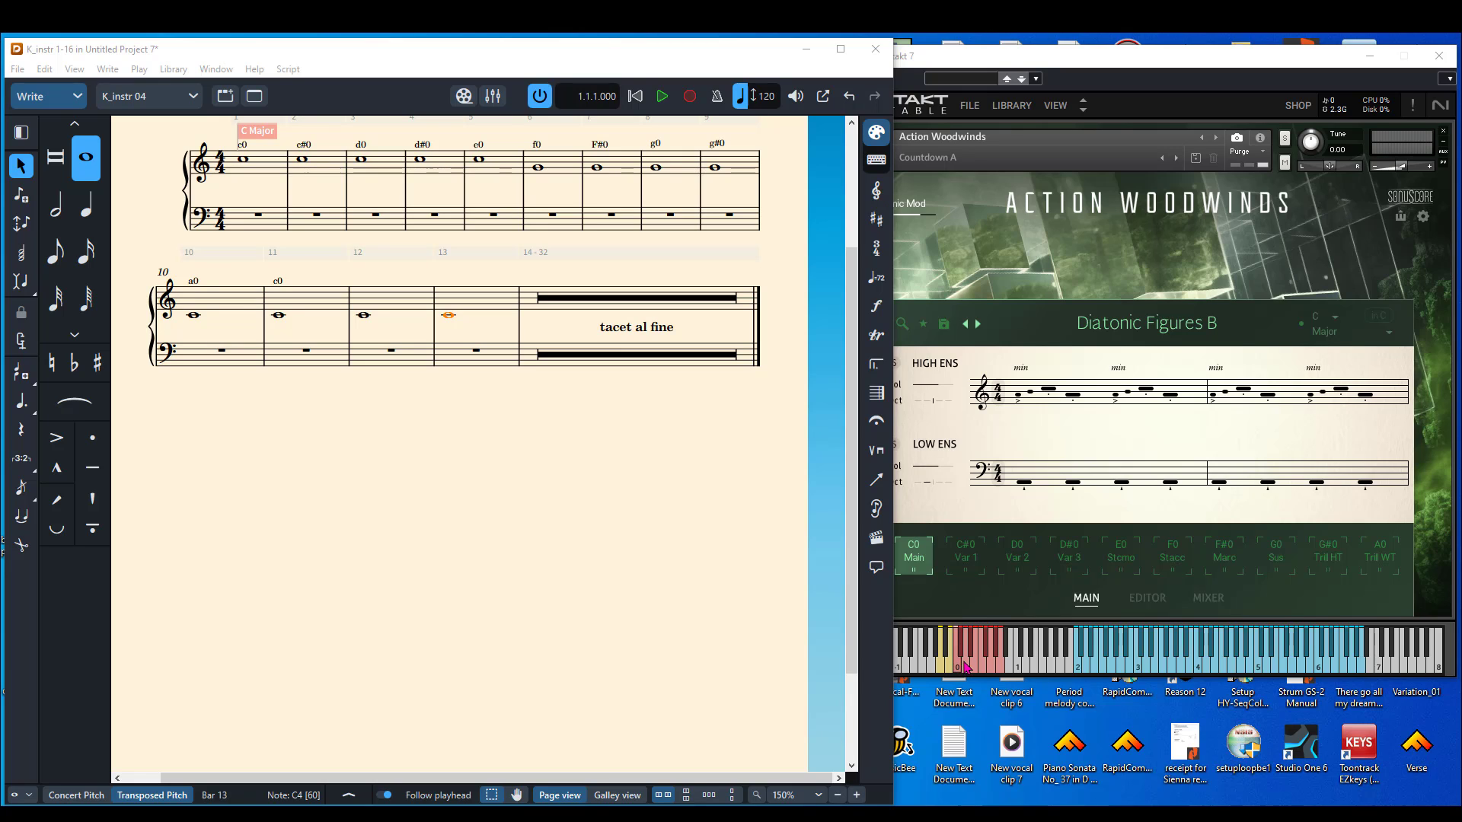
# Select the C#0 Var 1 keyswitch slot of the Diatonic Figures B preset in Action Woodwinds.
pyautogui.click(969, 556)
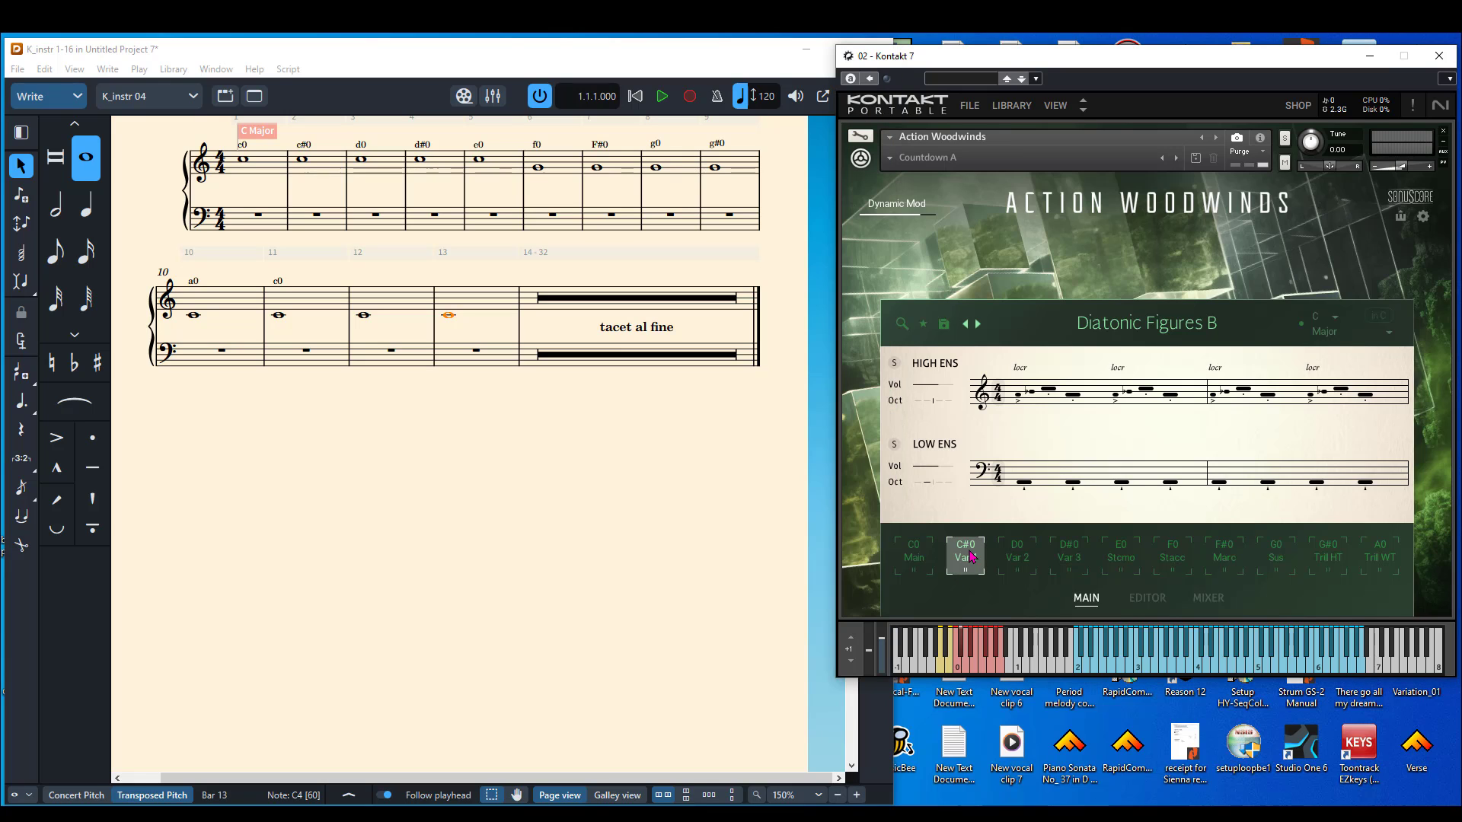
# Preview the Diatonic Figures B phrase variations Var 1, Var 2, Var 3 and Main in Action Woodwinds.
pyautogui.click(1017, 556)
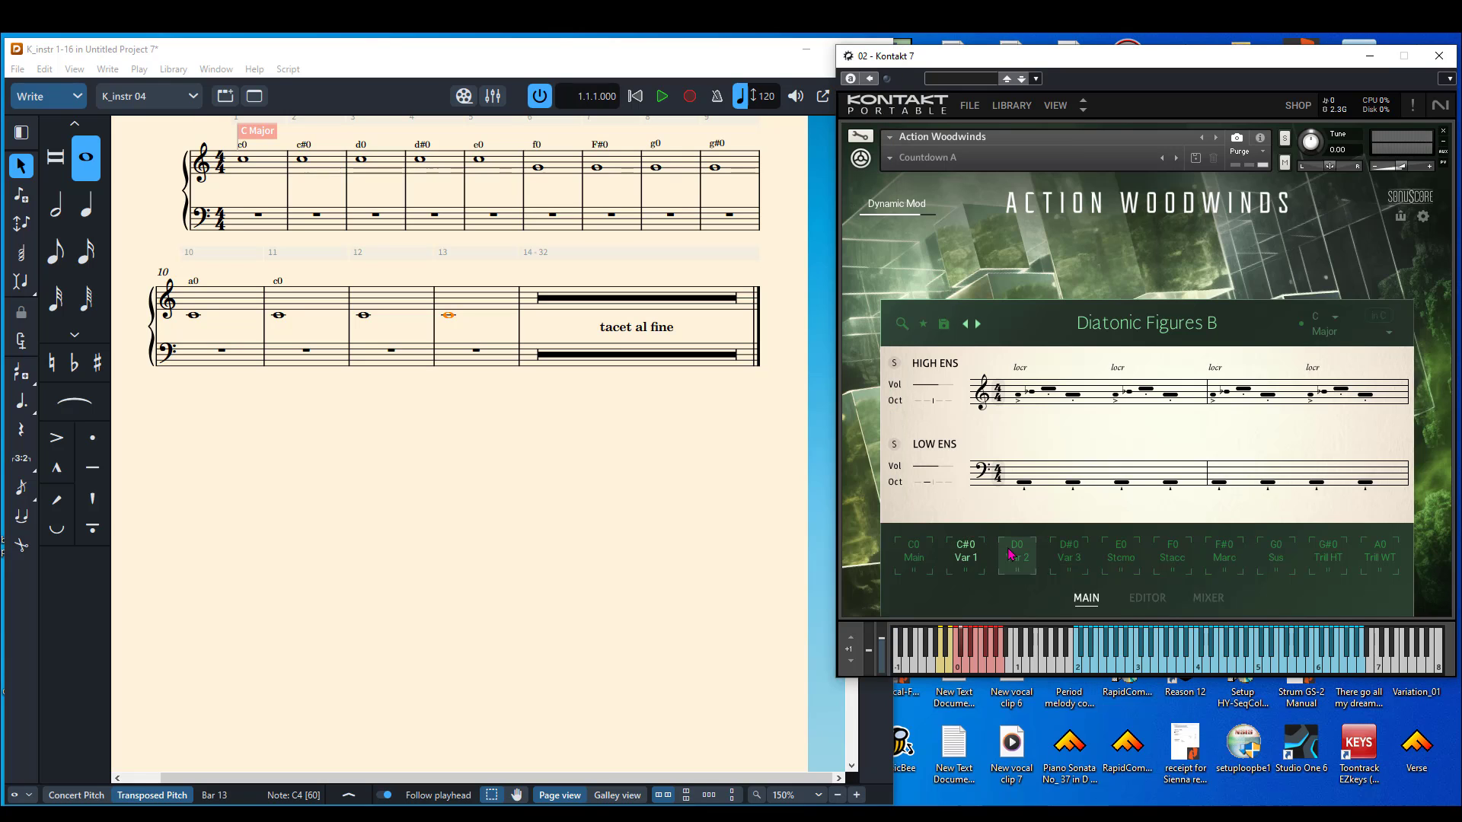
pyautogui.click(1059, 551)
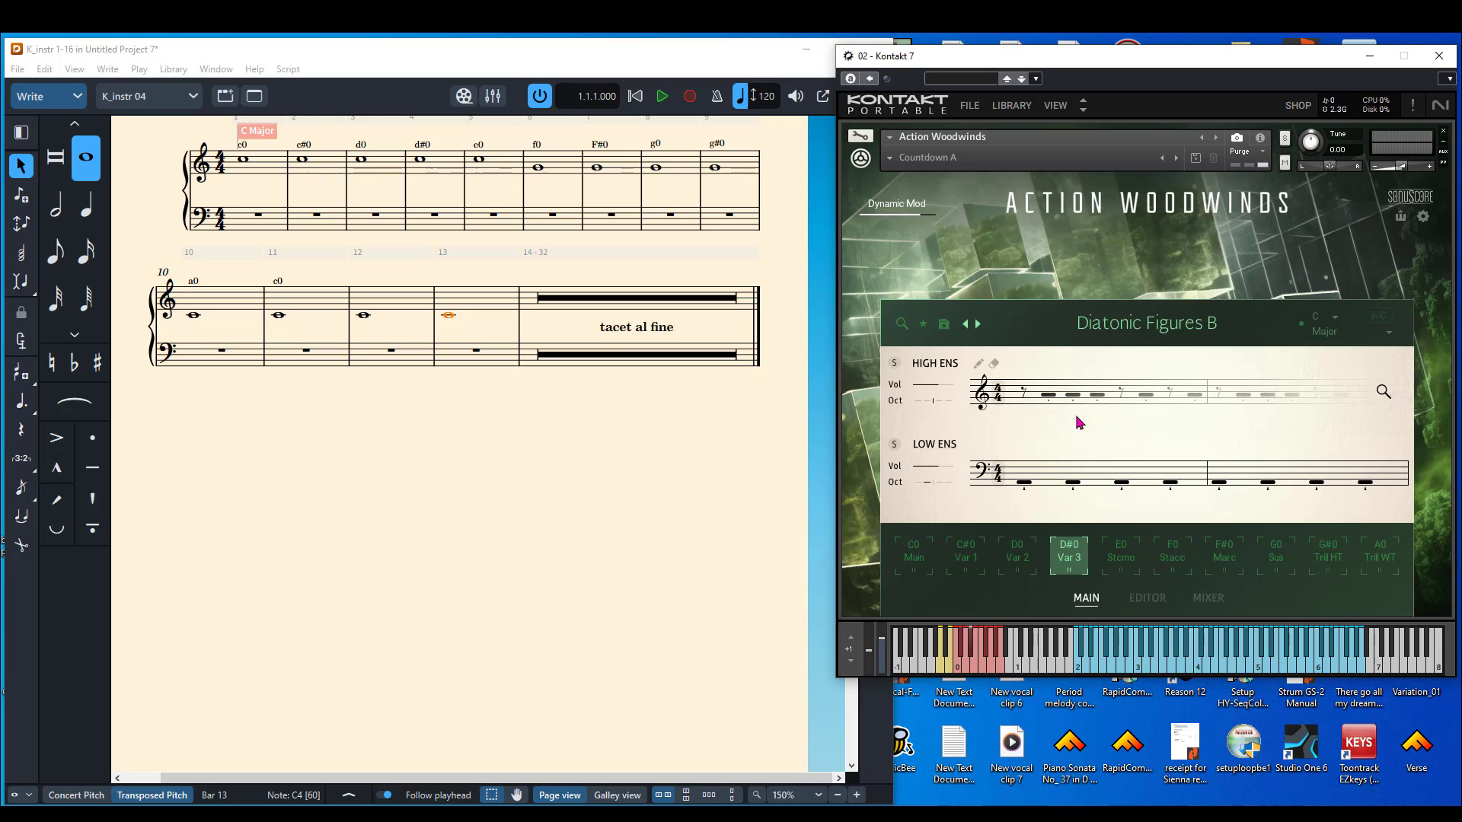
pyautogui.click(1025, 559)
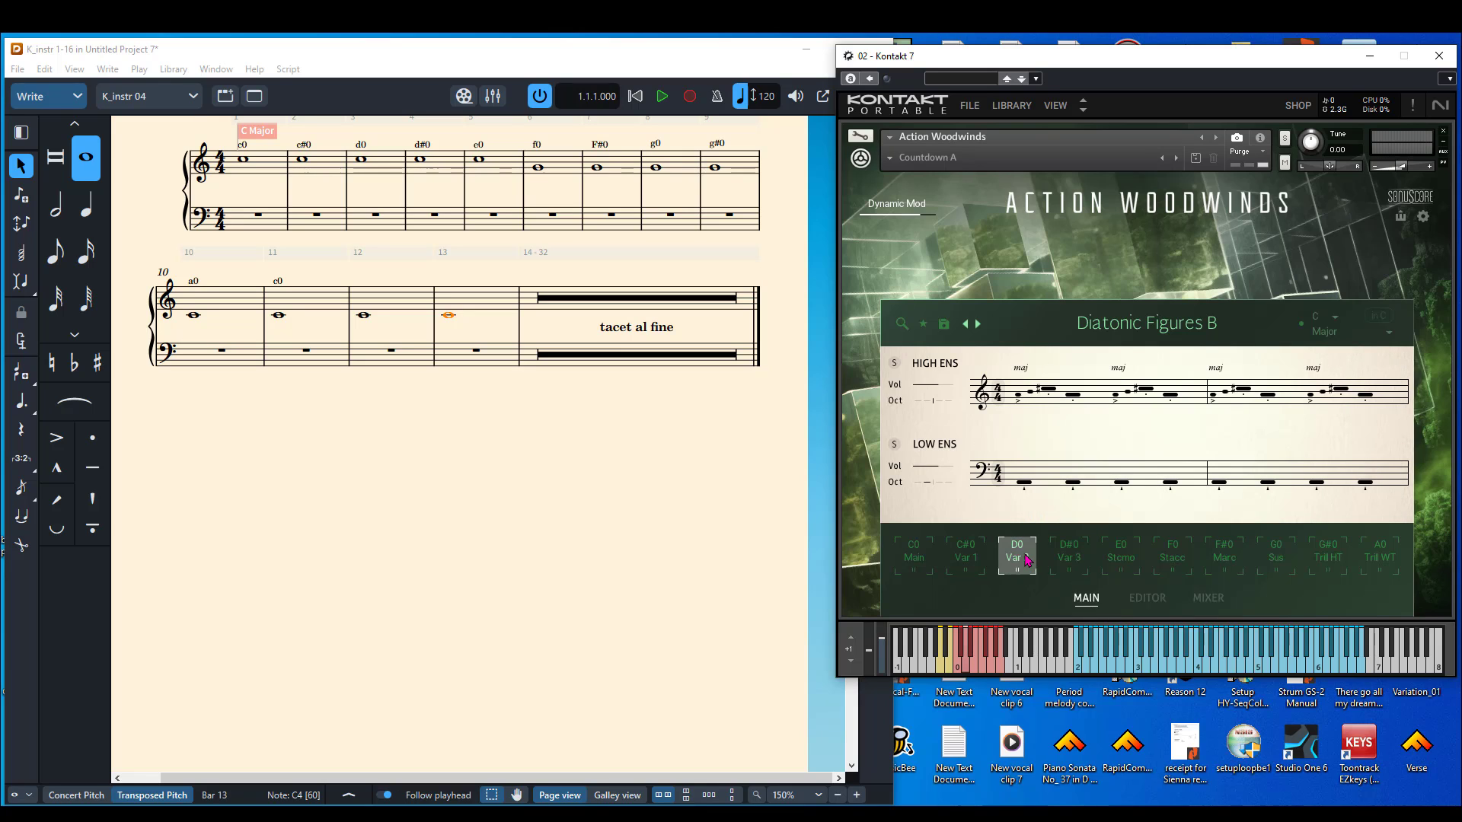
pyautogui.click(963, 559)
pyautogui.click(929, 562)
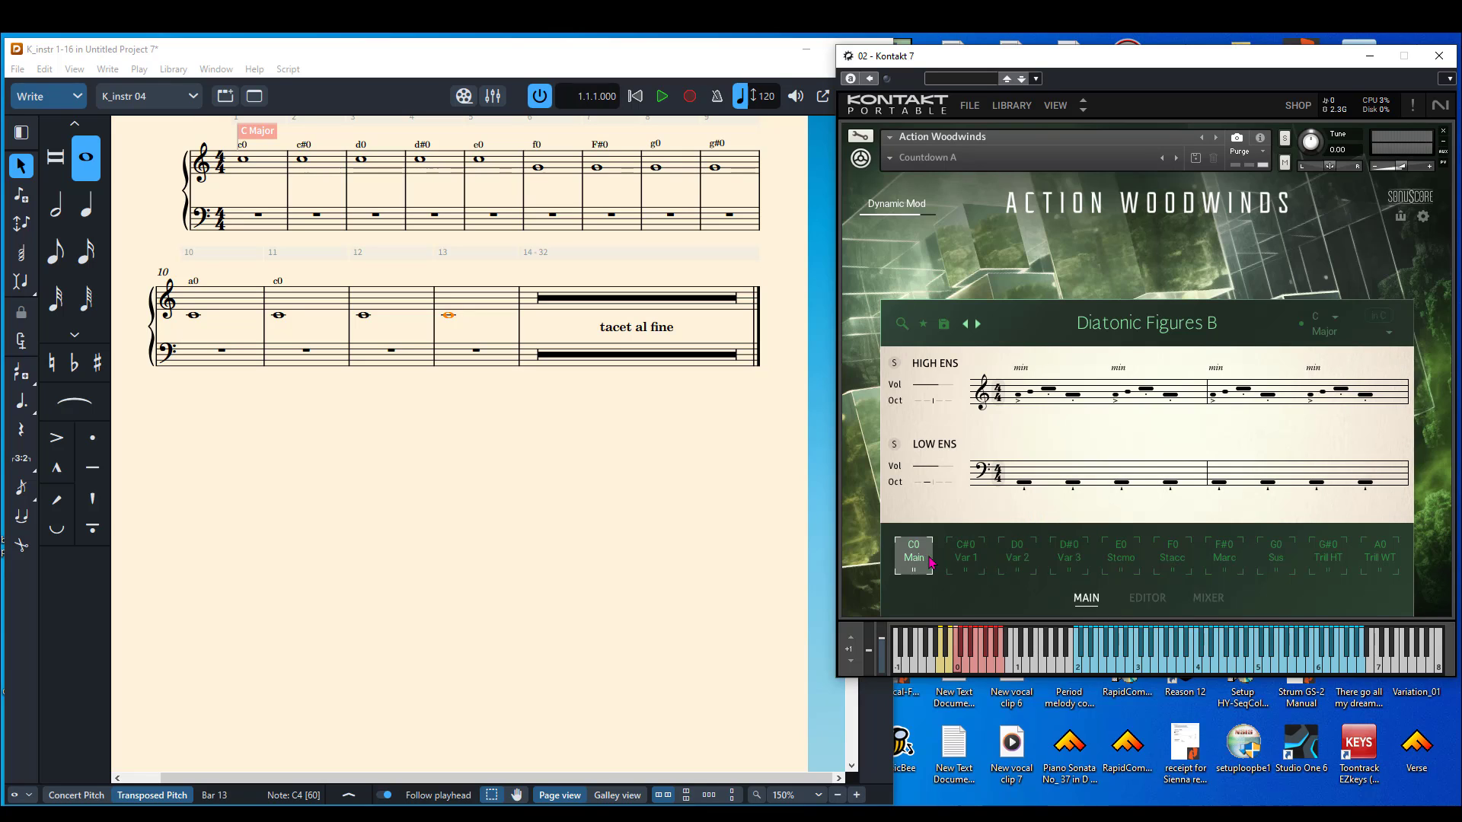
# Preview the Action Woodwinds articulations assigned to keyswitches E0 through A0, from the short notes to the whole-tone trill.
pyautogui.click(1128, 557)
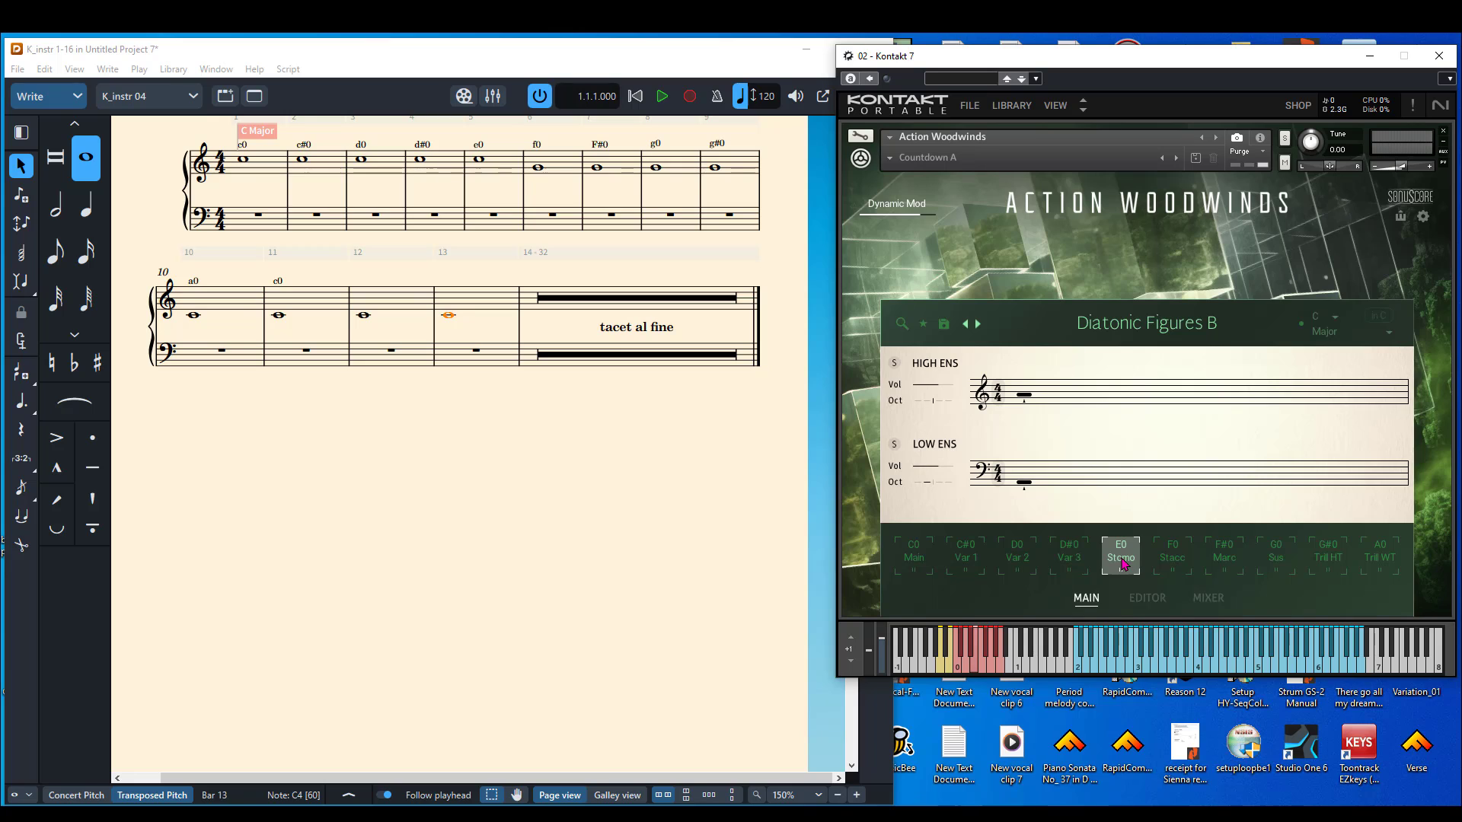
pyautogui.click(1170, 561)
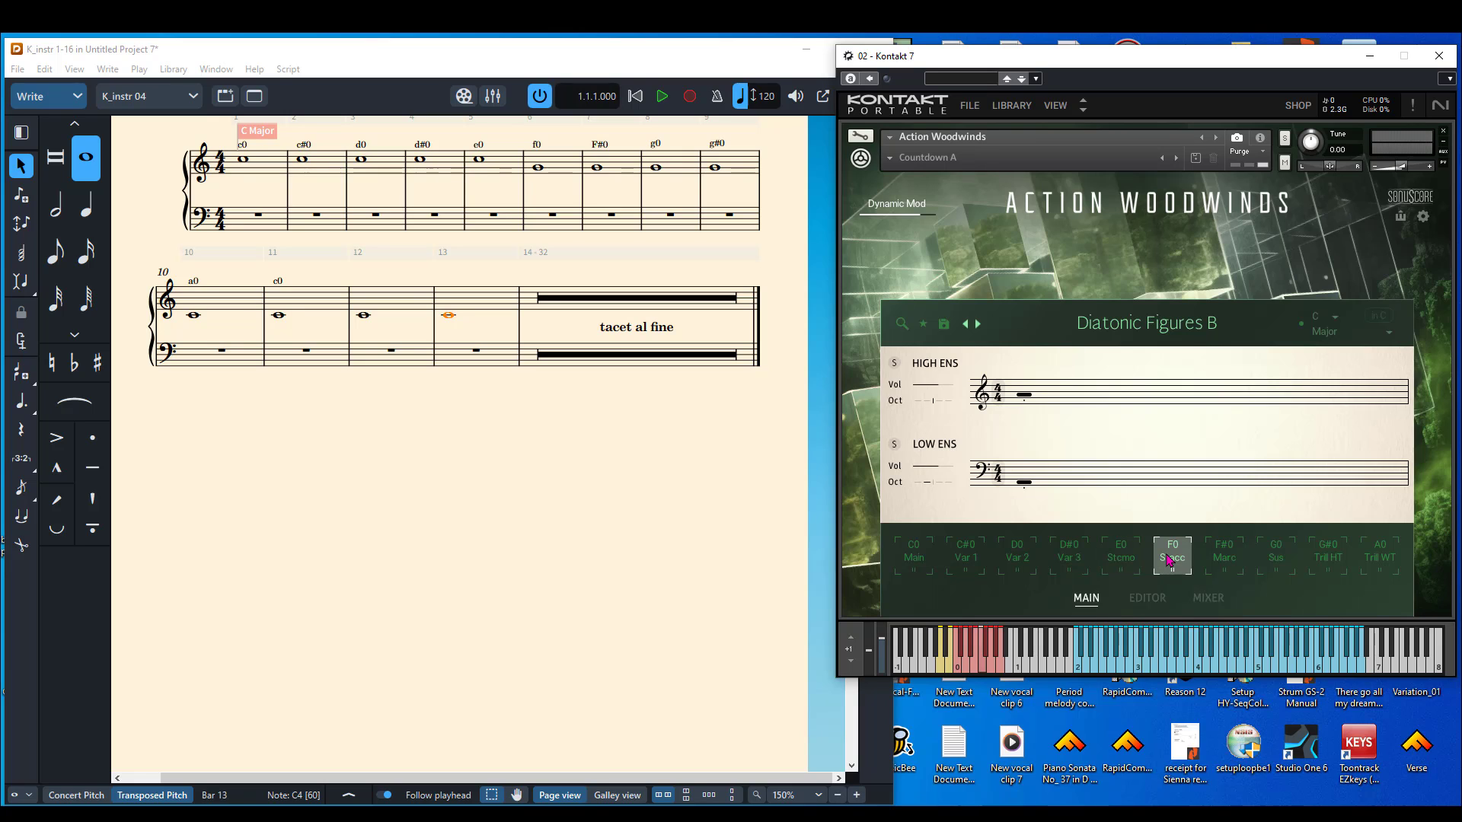
pyautogui.click(1221, 559)
pyautogui.click(1270, 562)
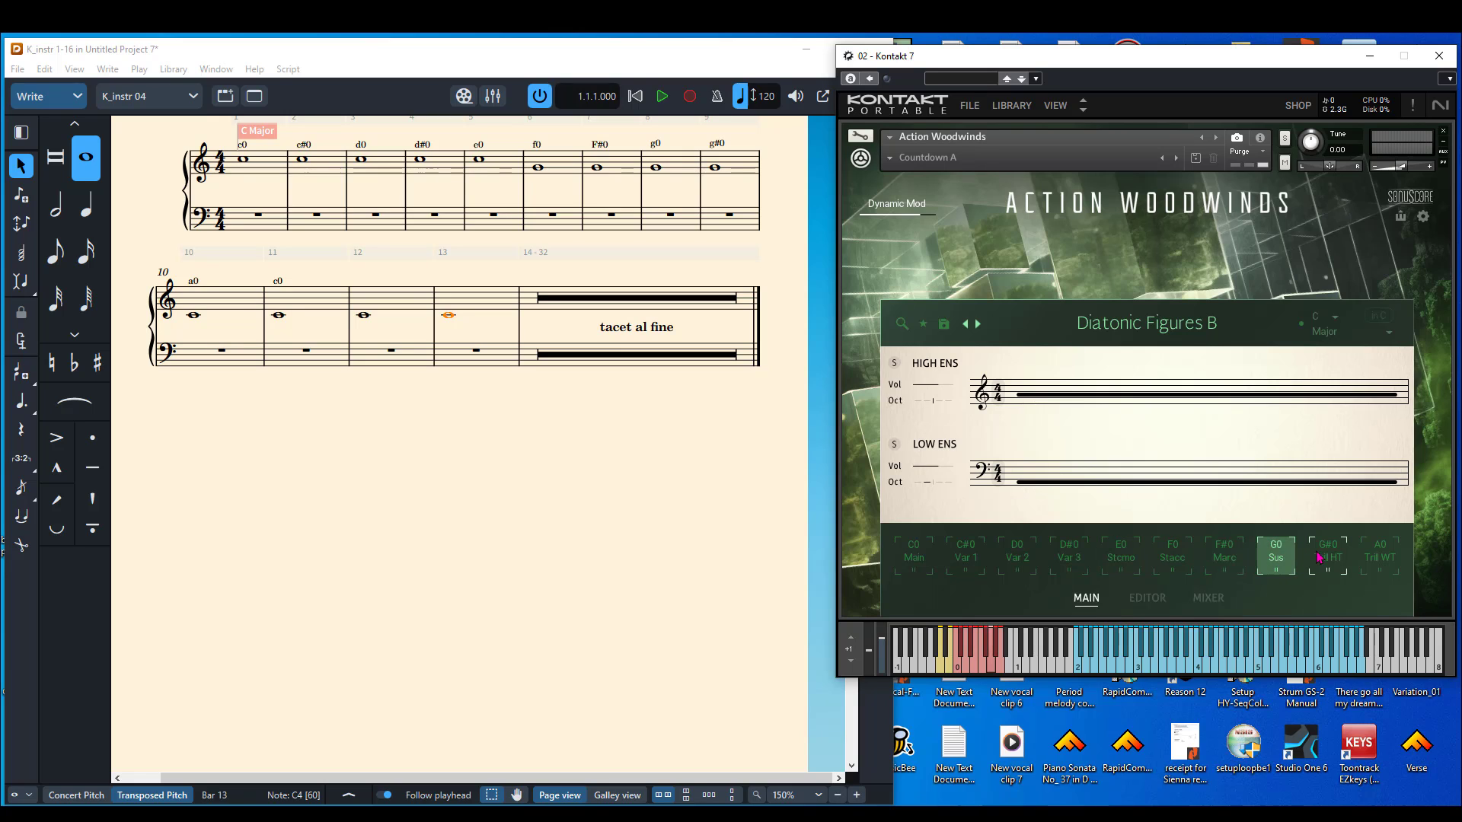
pyautogui.click(1328, 558)
pyautogui.click(1384, 558)
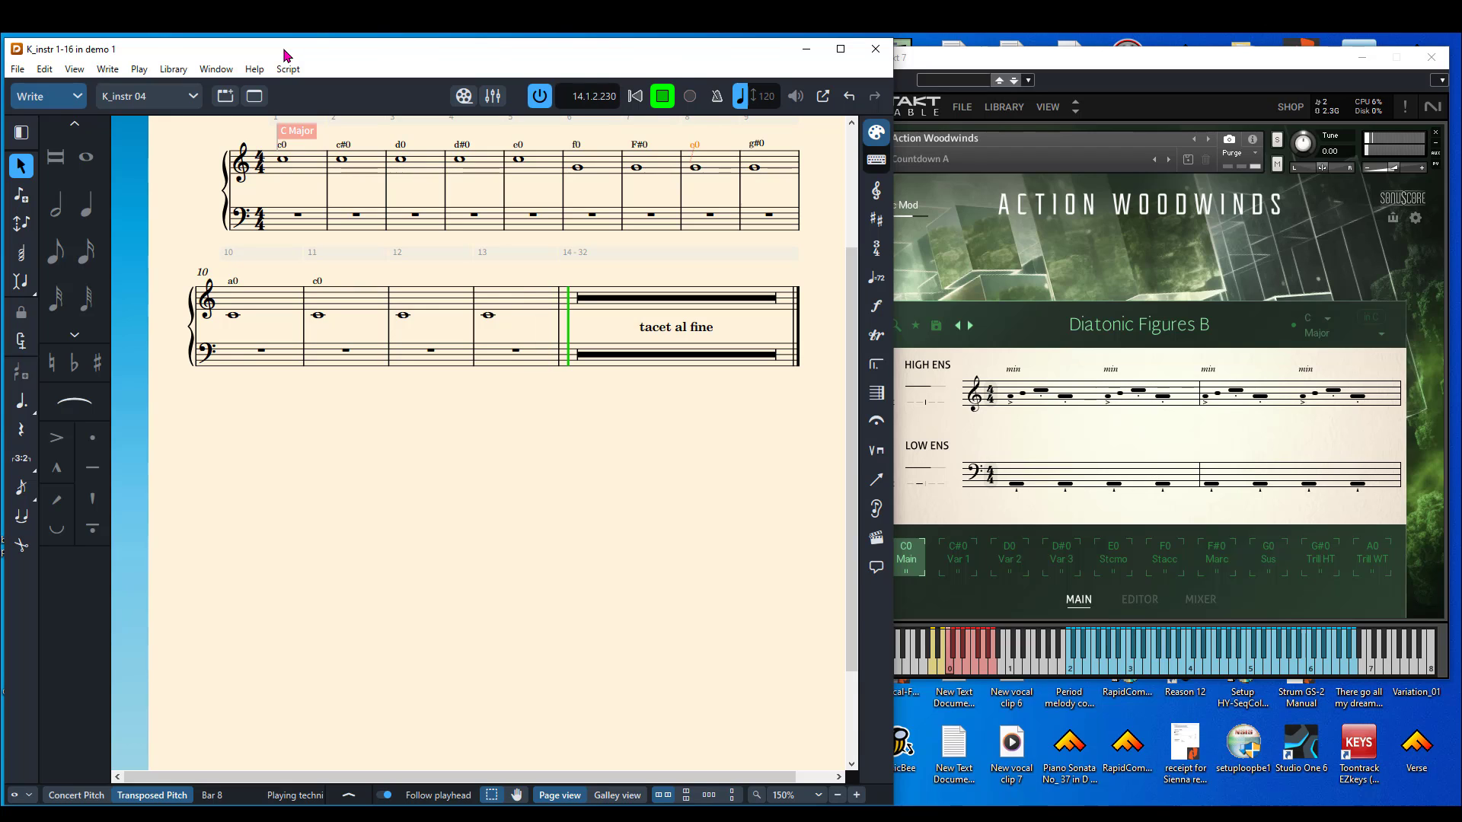
# Stop the score playback and collapse the Action Woodwinds instrument in the Kontakt rack.
pyautogui.press('space')
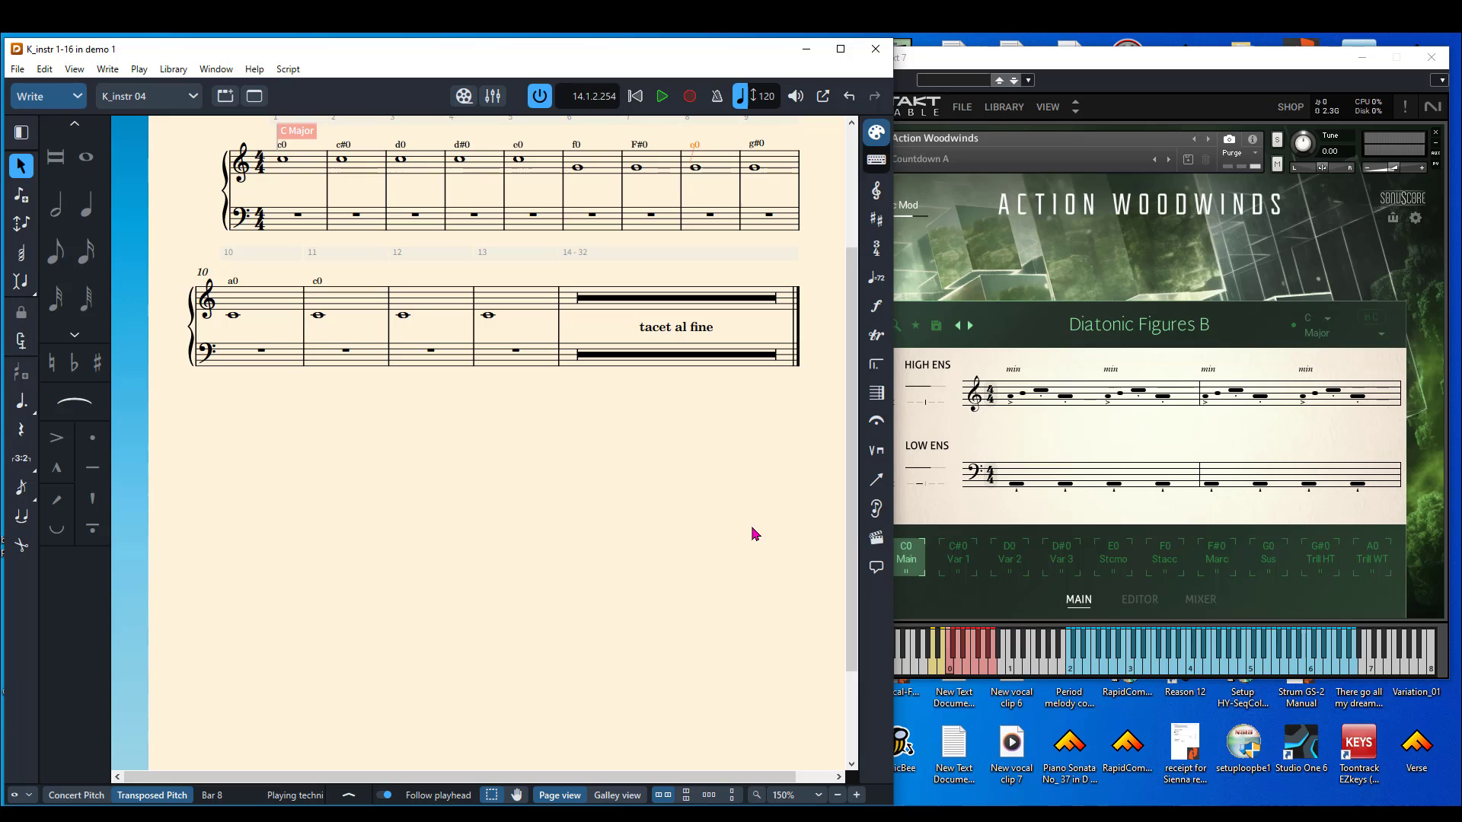
pyautogui.moveTo(1032, 473)
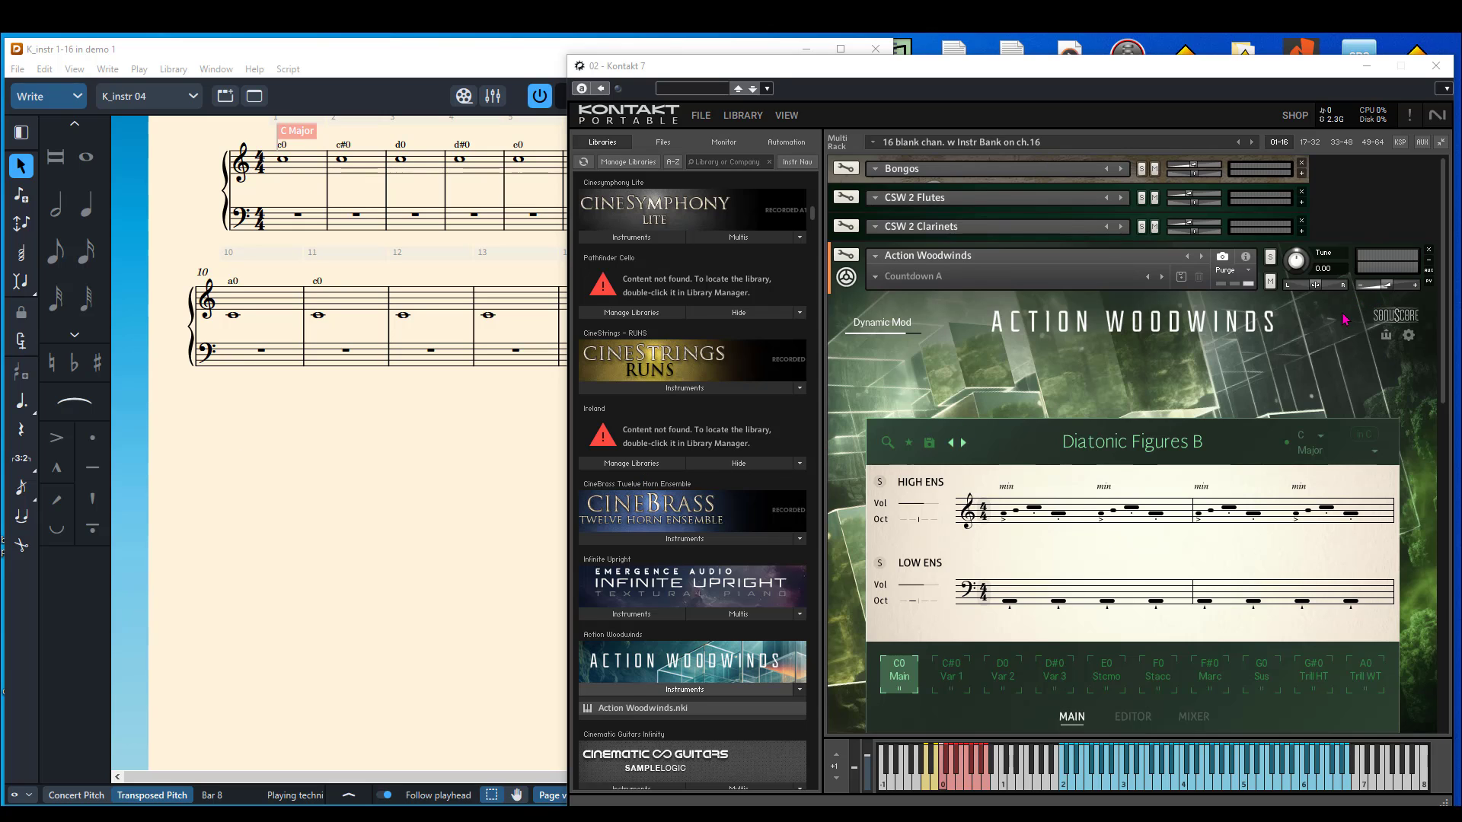
pyautogui.click(1430, 260)
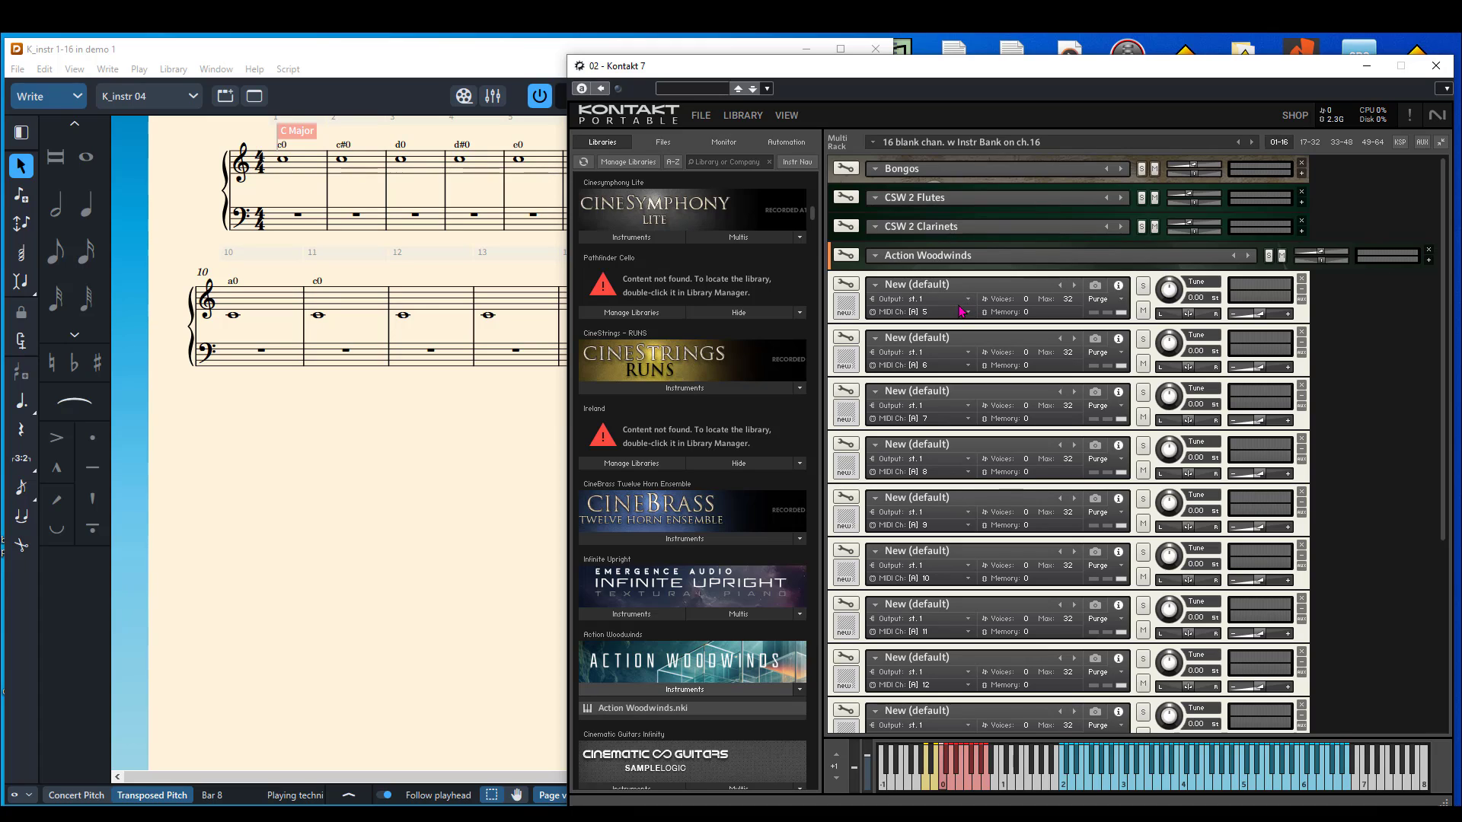
# Search the libraries for "hein" and load 13 English Horn V2.0 from Chris Hein Winds Vol 3 into the MIDI channel 5 slot.
pyautogui.click(704, 162)
pyautogui.write('he')
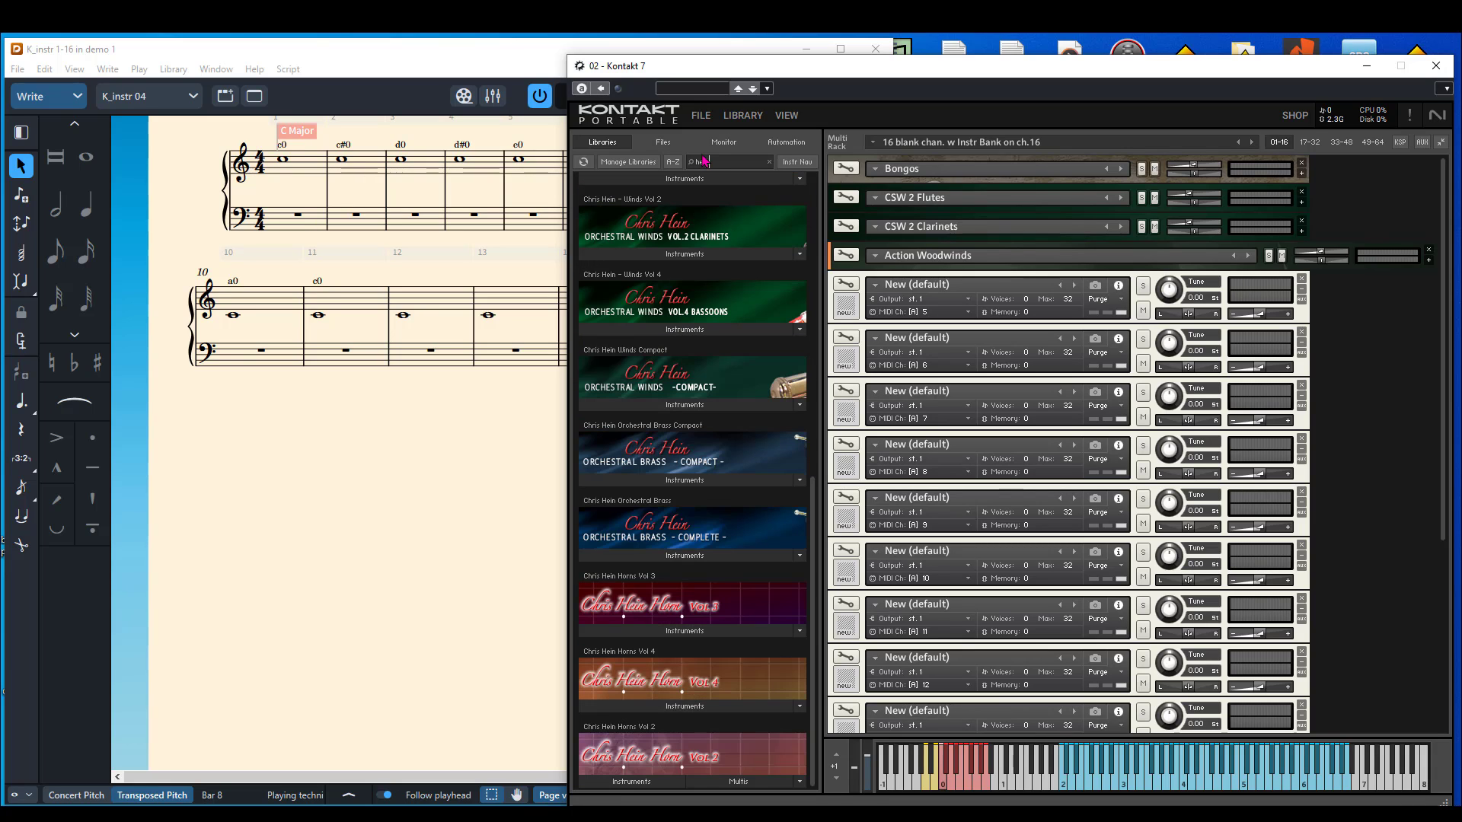
pyautogui.write('in')
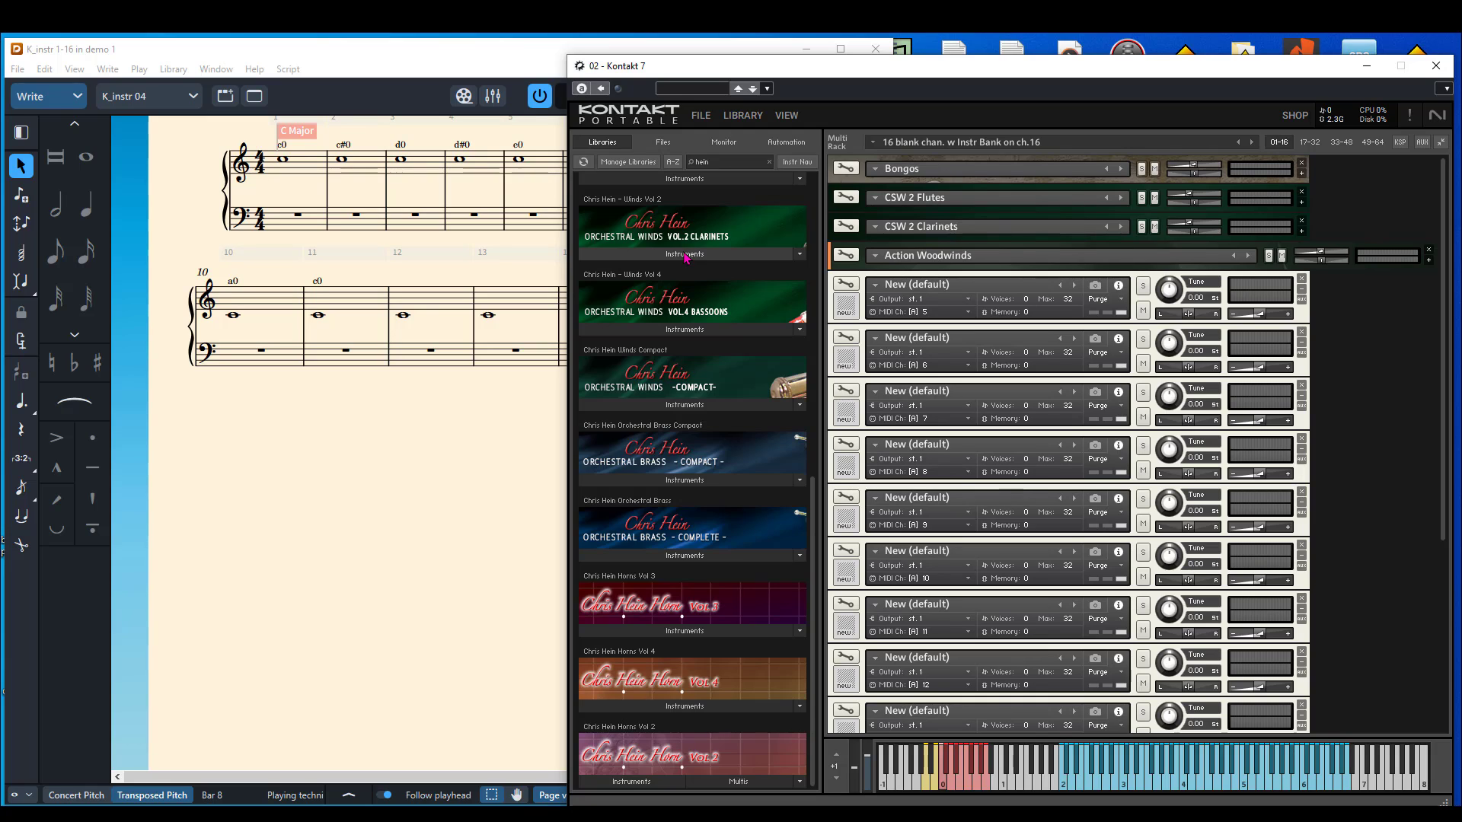
pyautogui.scroll(3, 685, 257)
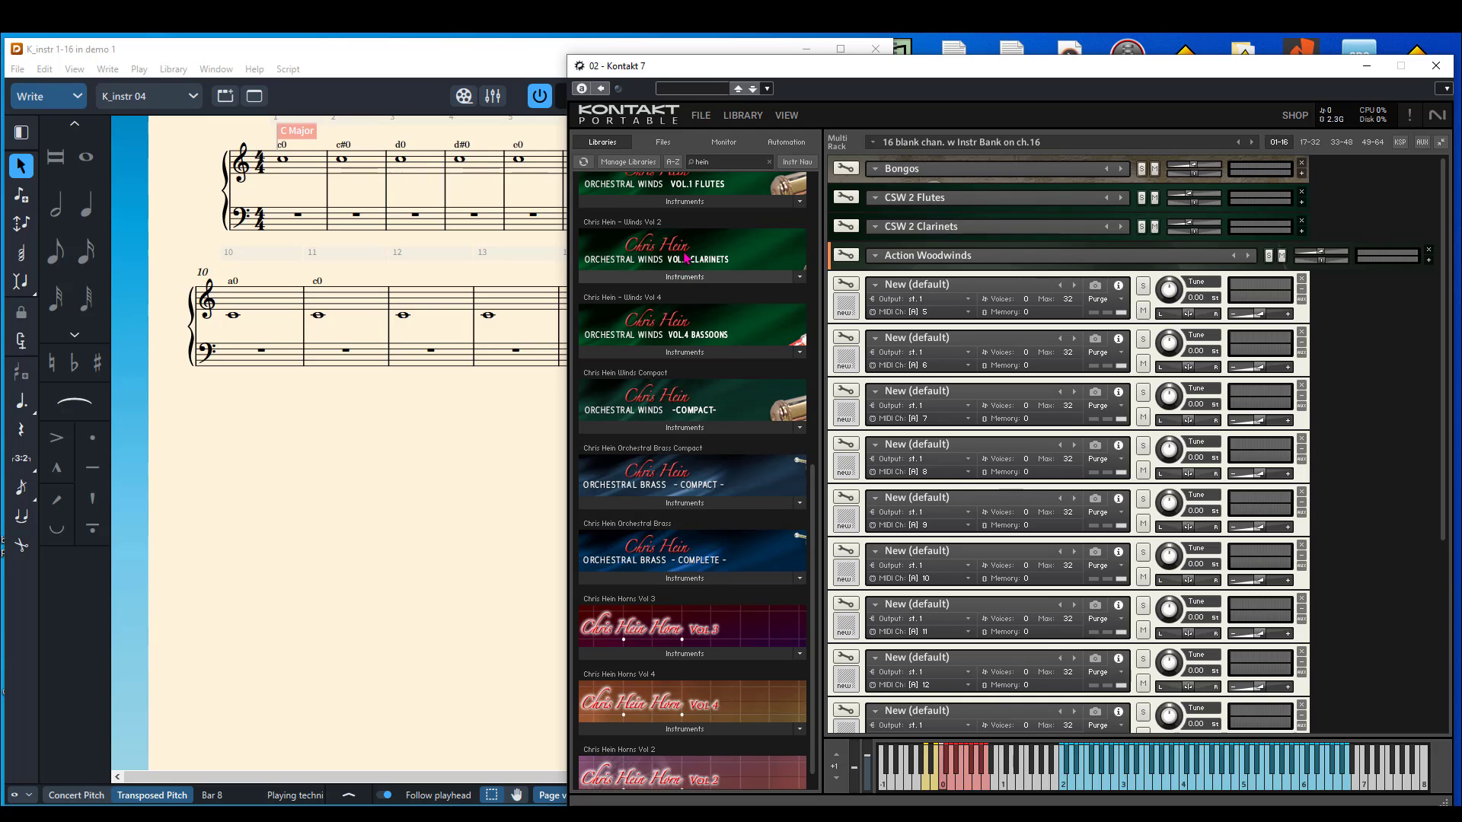
pyautogui.scroll(1, 689, 257)
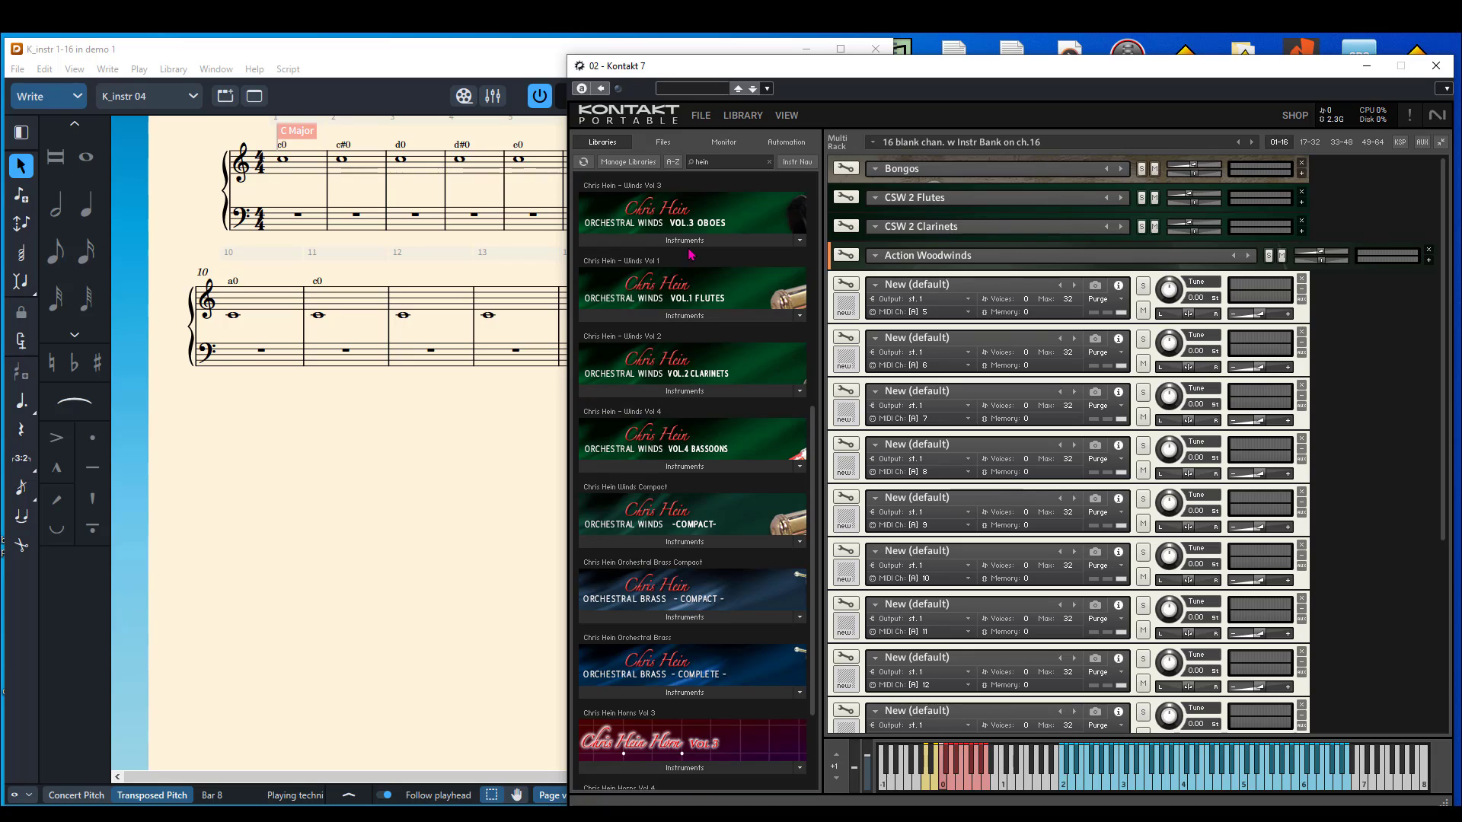
pyautogui.click(684, 241)
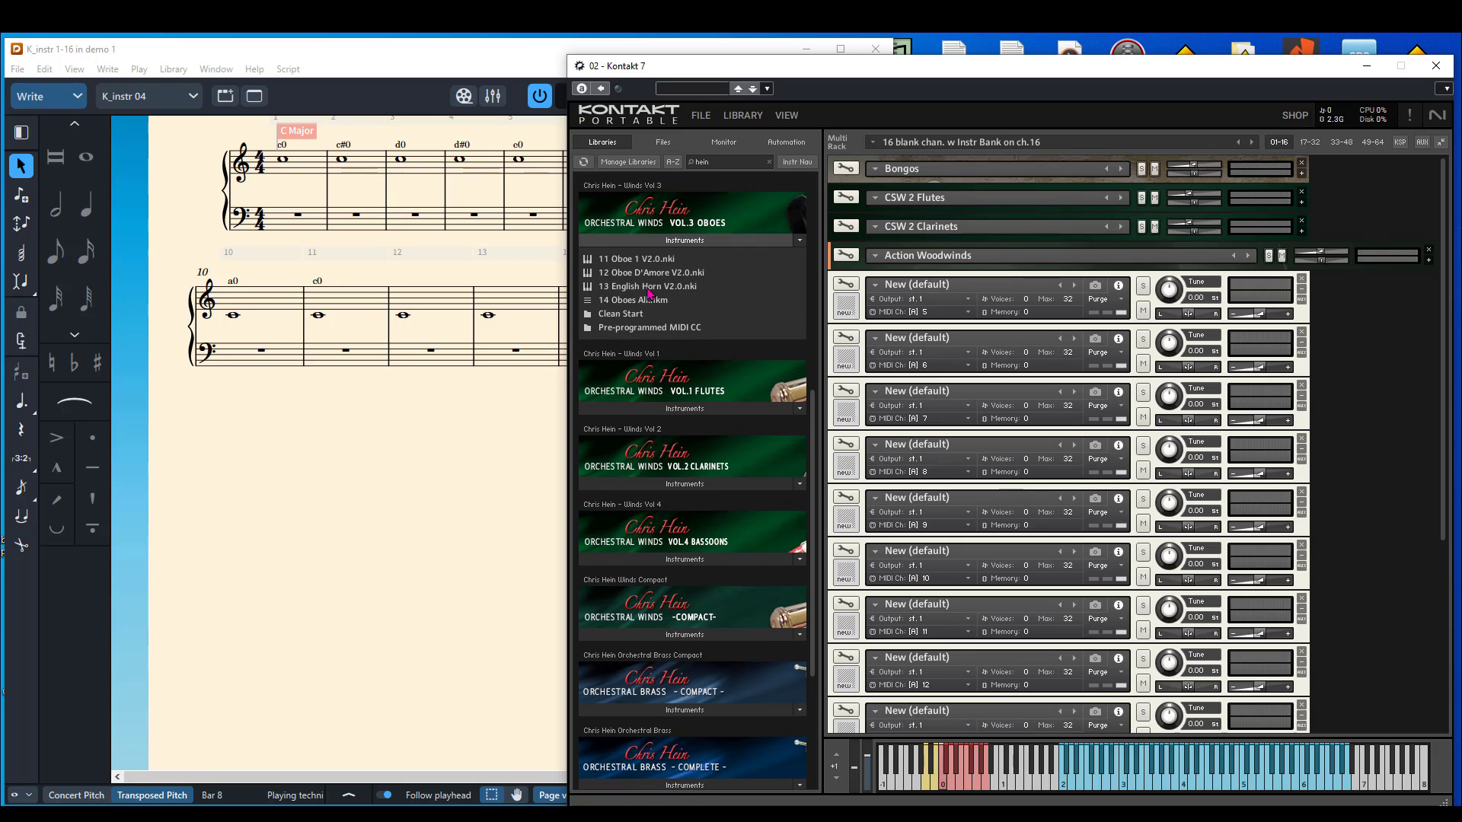
pyautogui.moveTo(648, 290); pyautogui.dragTo(963, 306)
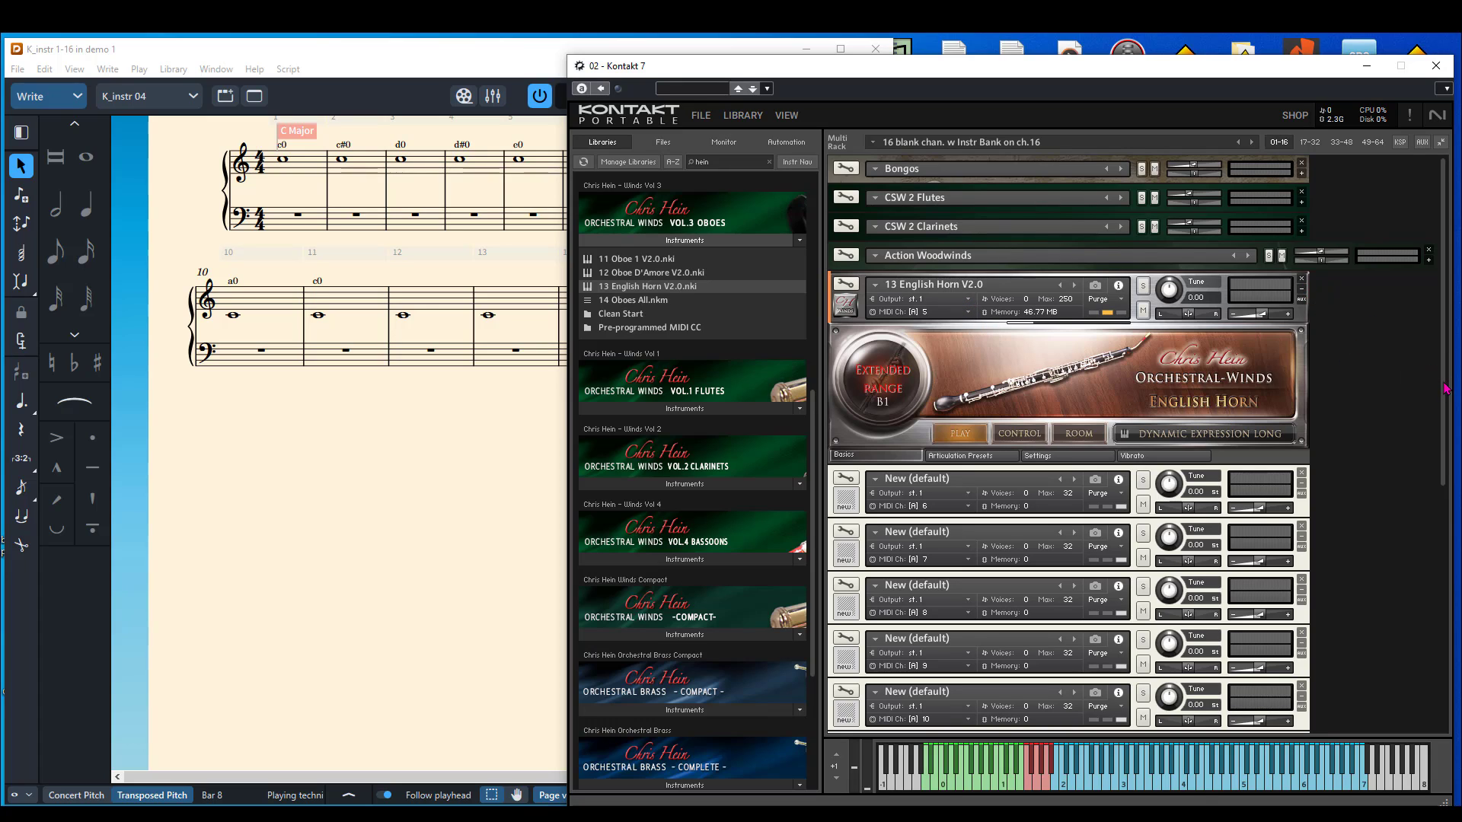
# Search the libraries for "blue" and load Blue Street Brass.nki into the blank MIDI channel 6 slot.
pyautogui.moveTo(1444, 423); pyautogui.dragTo(1459, 539)
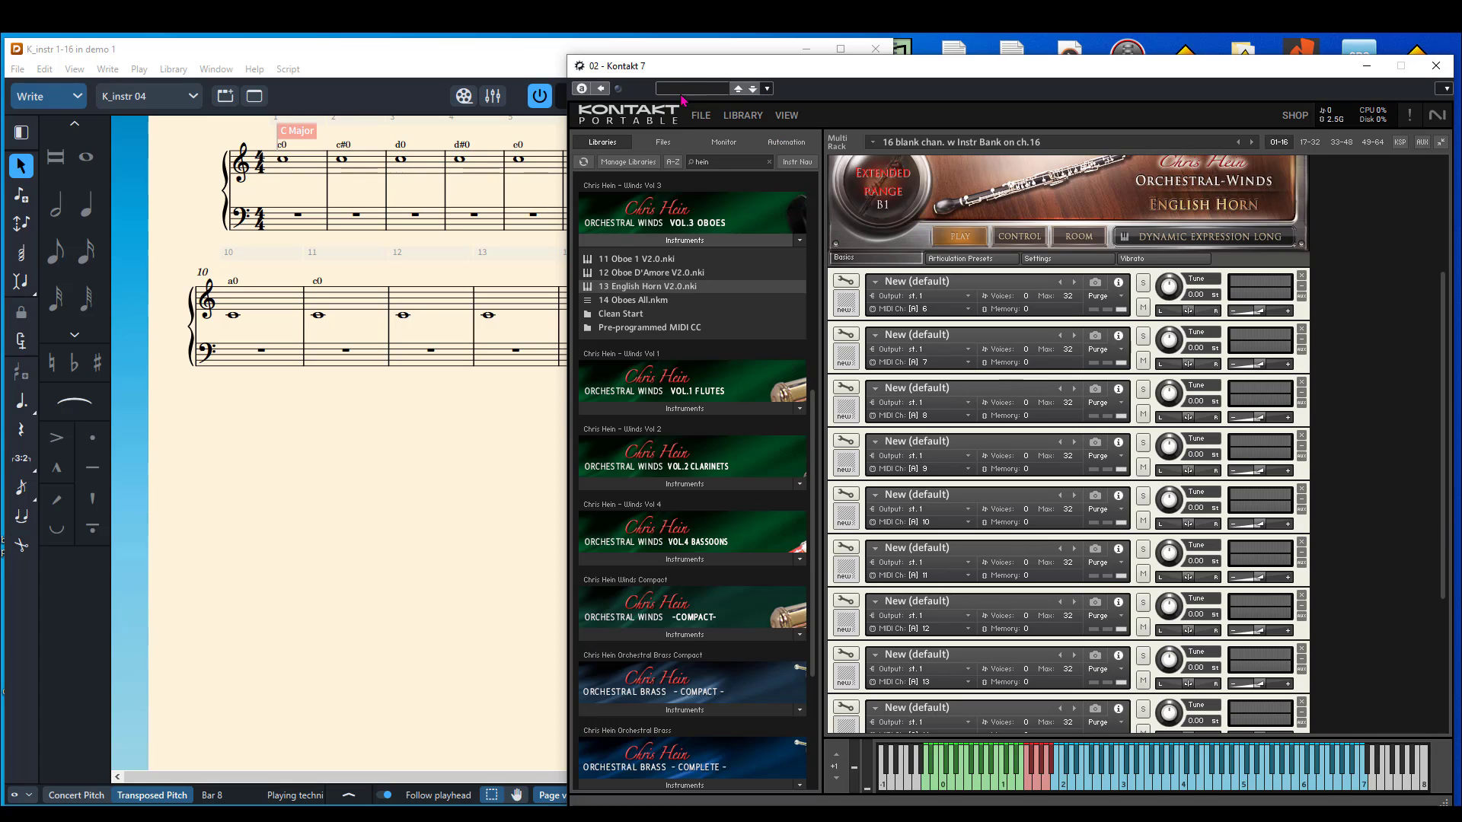
pyautogui.moveTo(719, 162); pyautogui.dragTo(689, 161)
pyautogui.write('bl')
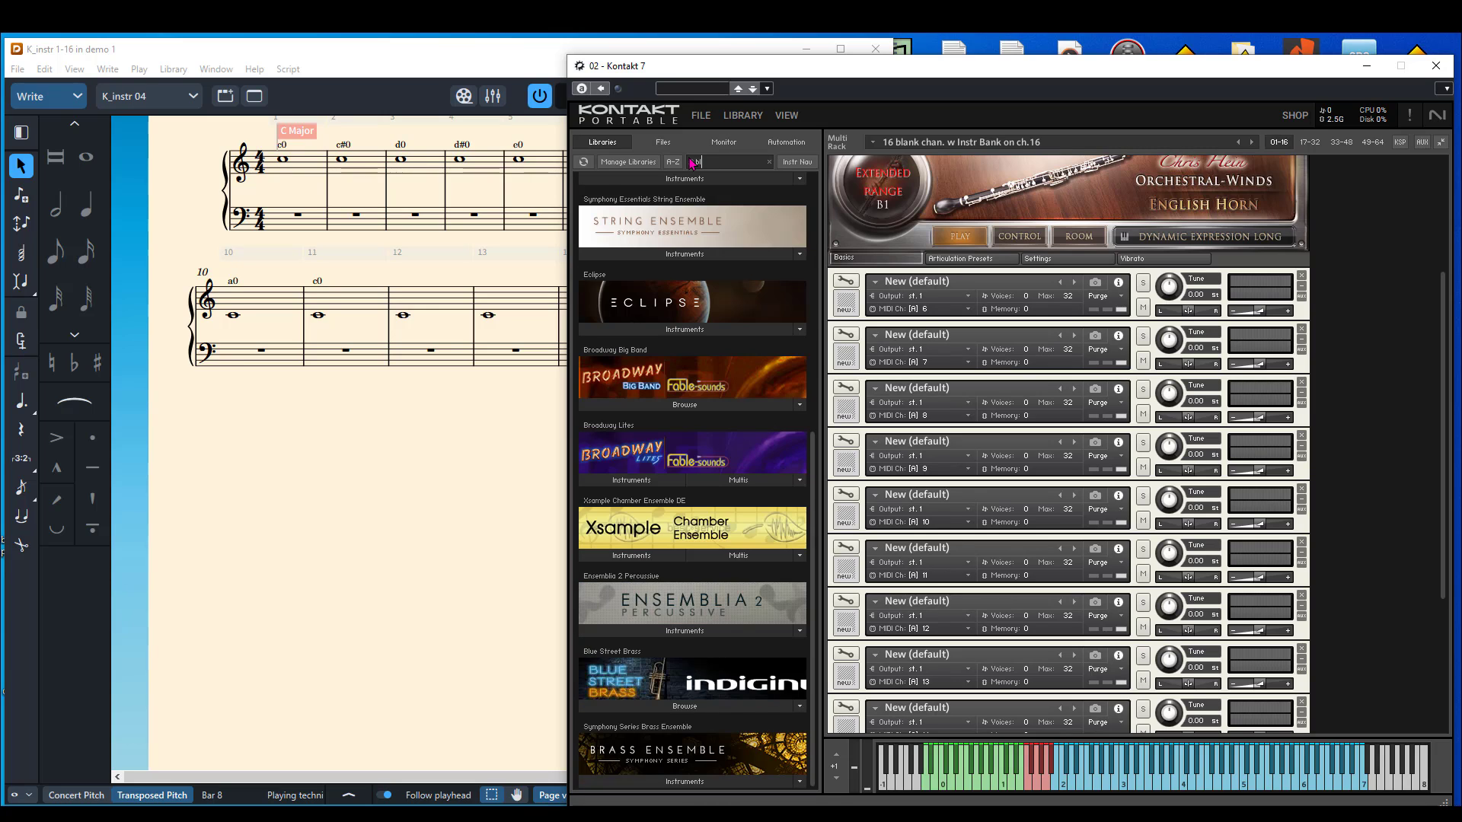
pyautogui.write('ue')
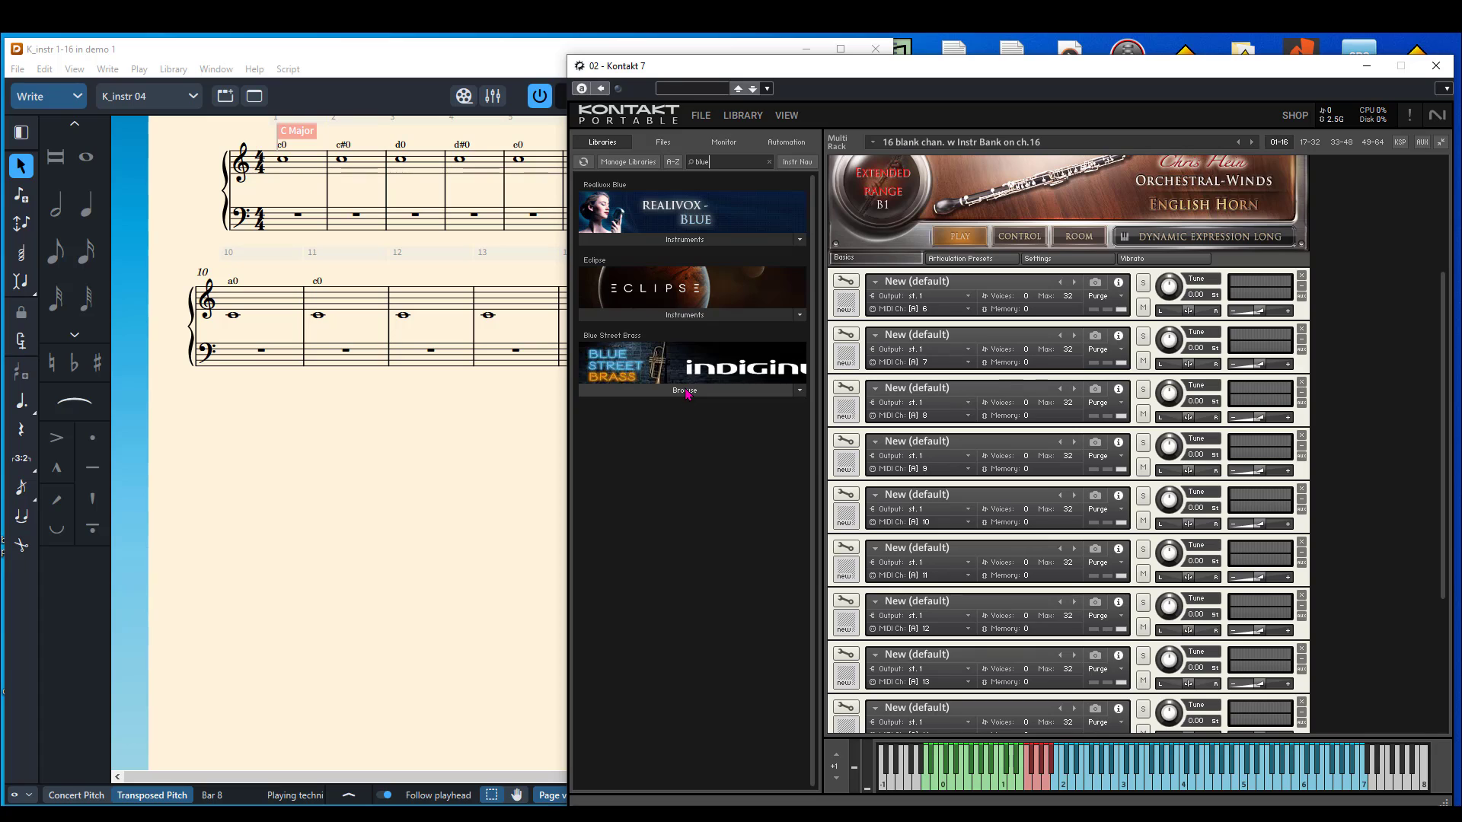
pyautogui.click(680, 391)
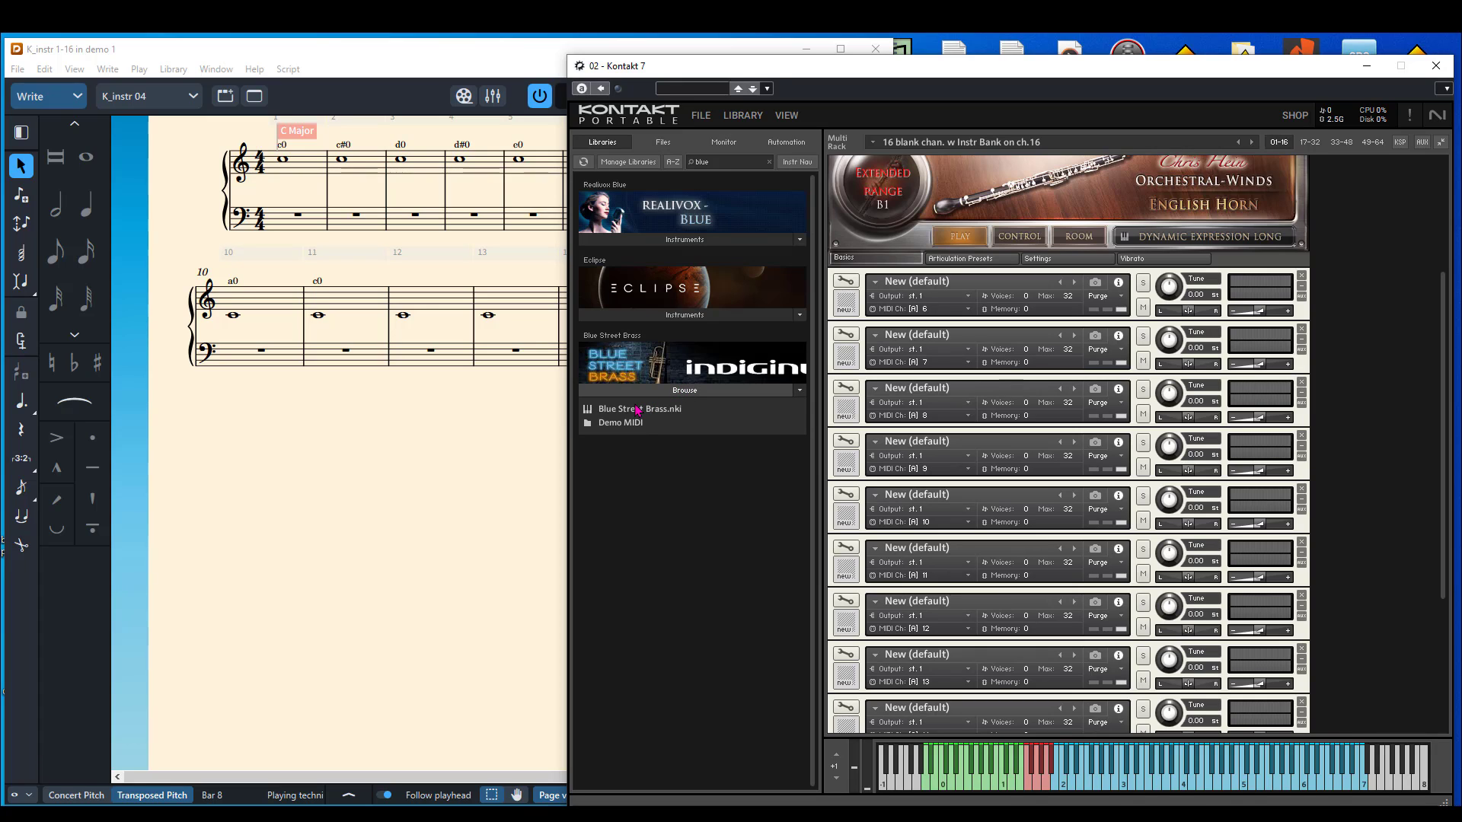
pyautogui.moveTo(638, 409); pyautogui.dragTo(980, 299)
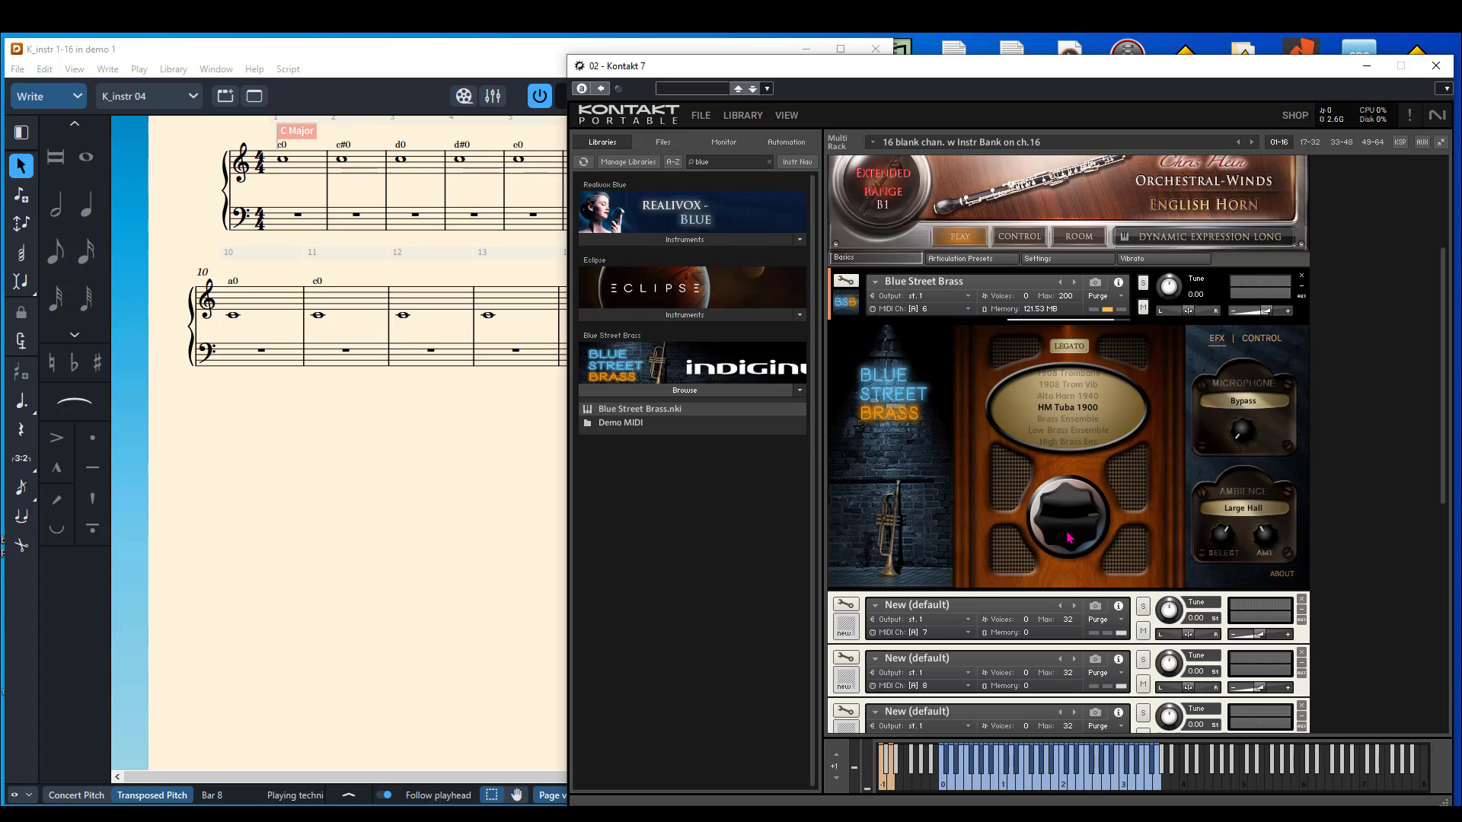
# Choose 1908 Trom Vib as the Blue Street Brass instrument.
pyautogui.scroll(-2, 1054, 526)
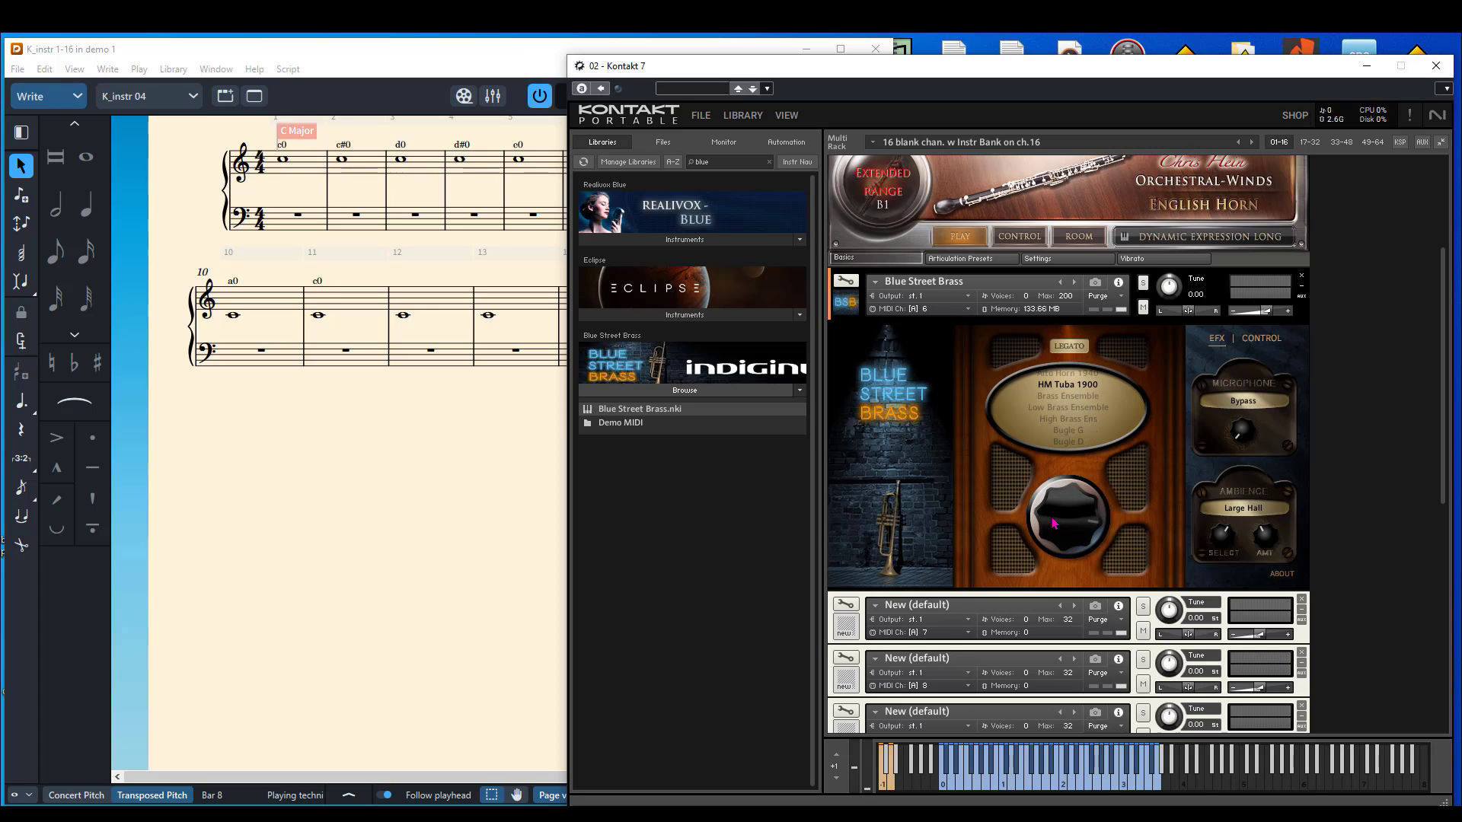
pyautogui.moveTo(1051, 520); pyautogui.dragTo(1065, 541)
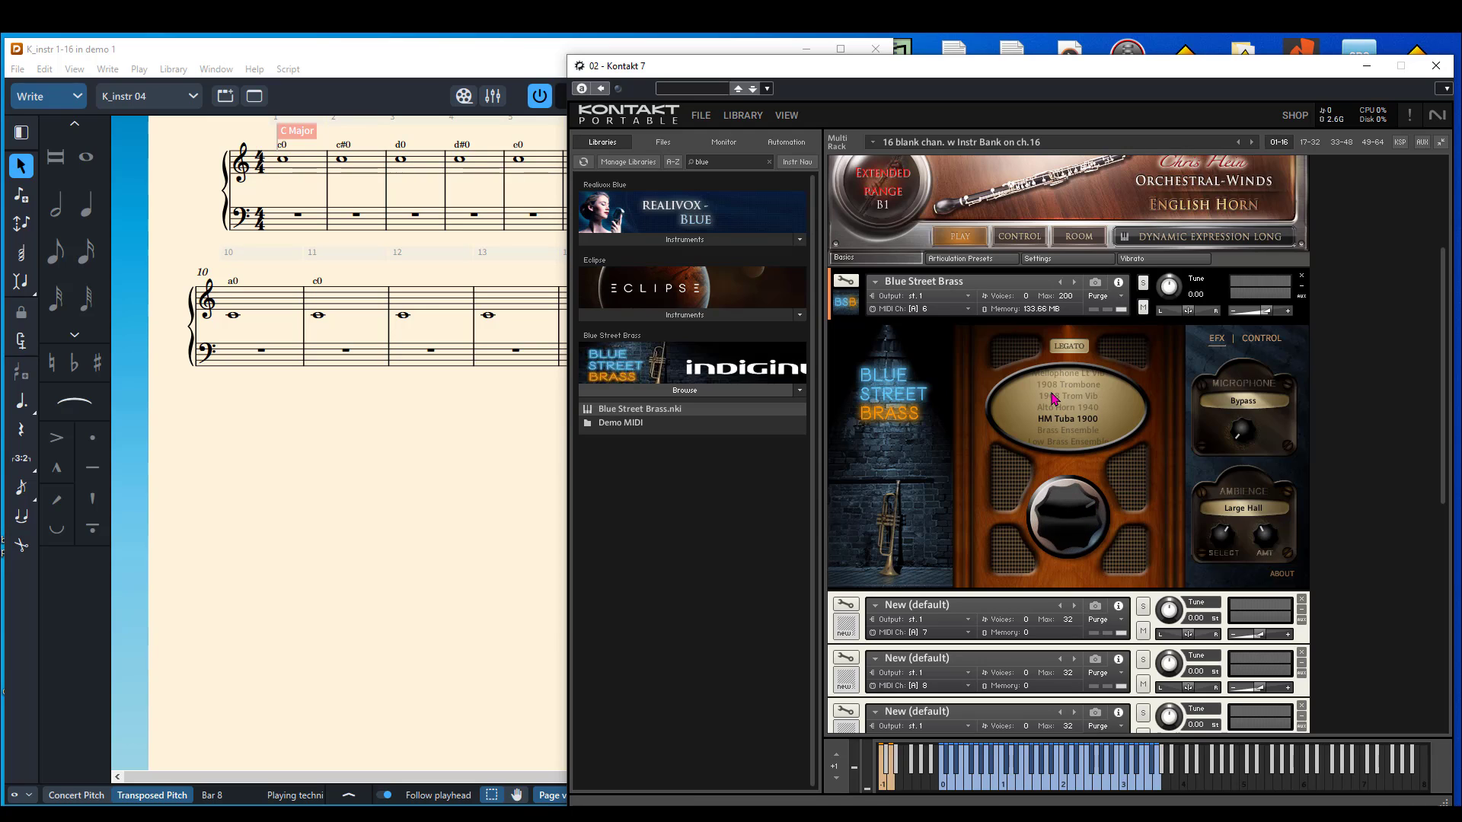
pyautogui.click(1054, 396)
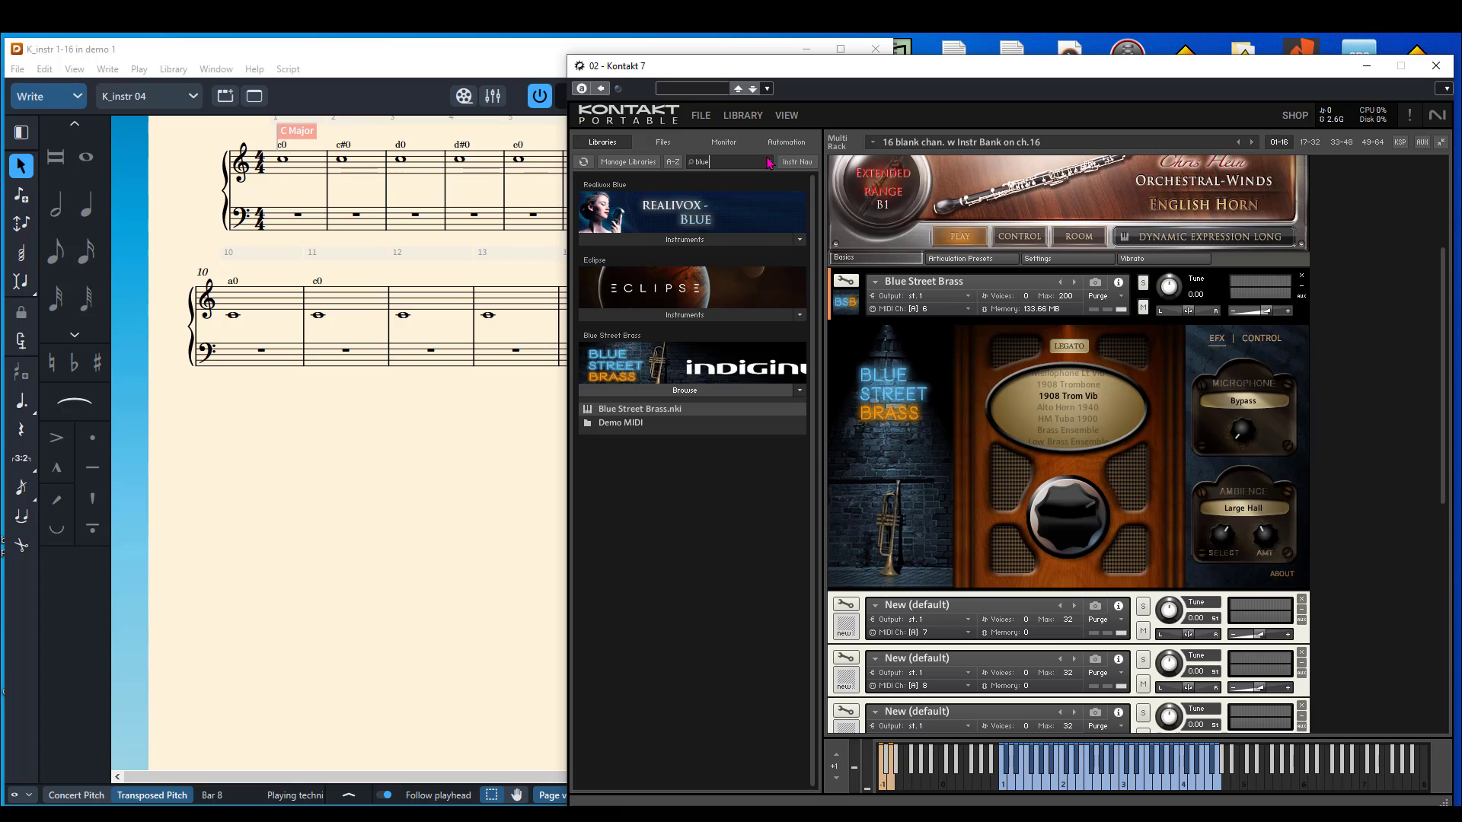
# Search the libraries for "af" and load Solo French Horn KS.nki from Afflatus Chapter II Brass into the MIDI channel 7 slot.
pyautogui.moveTo(721, 161); pyautogui.dragTo(661, 157)
pyautogui.write('ar')
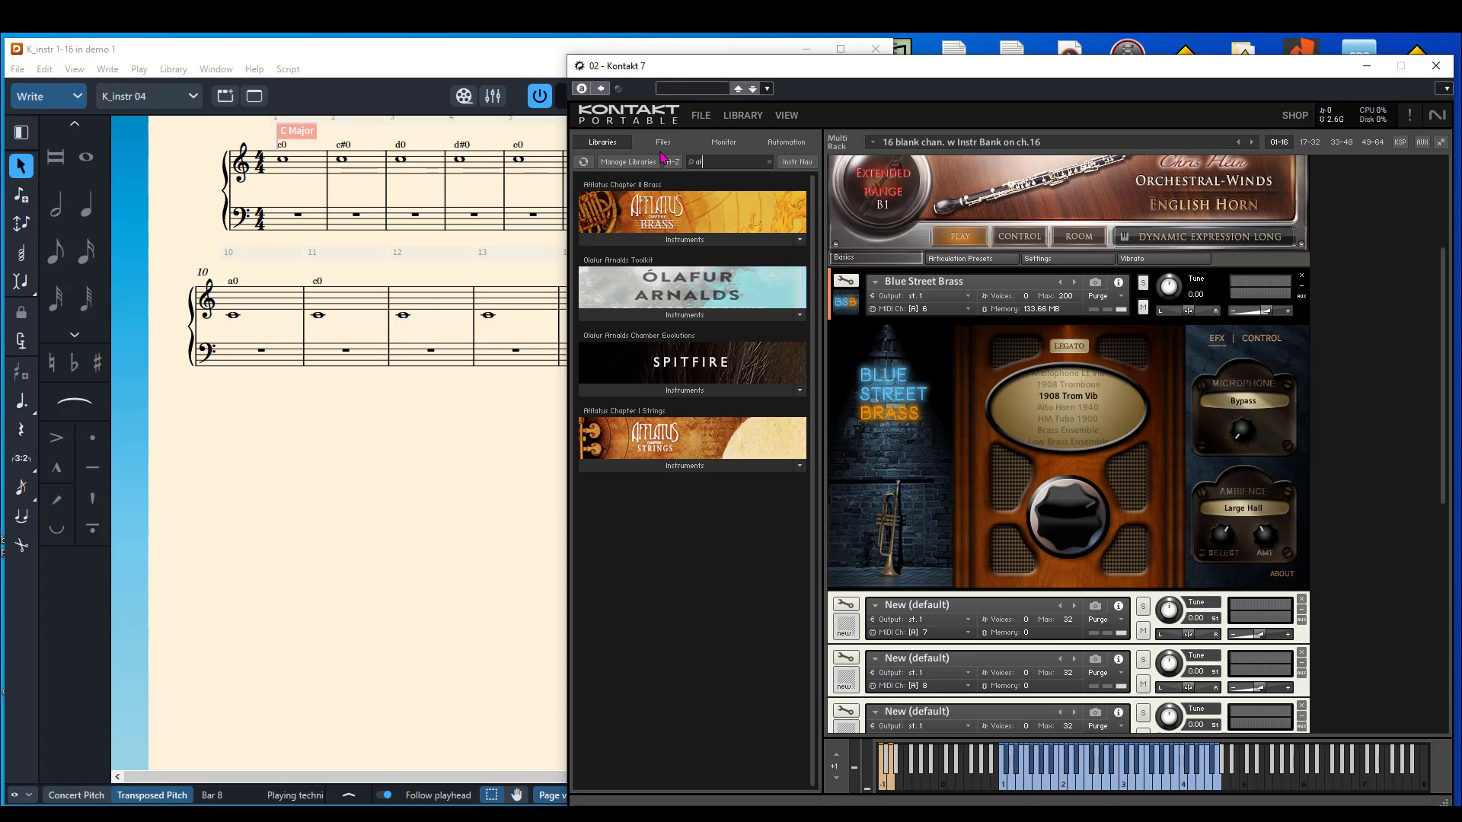
pyautogui.click(692, 240)
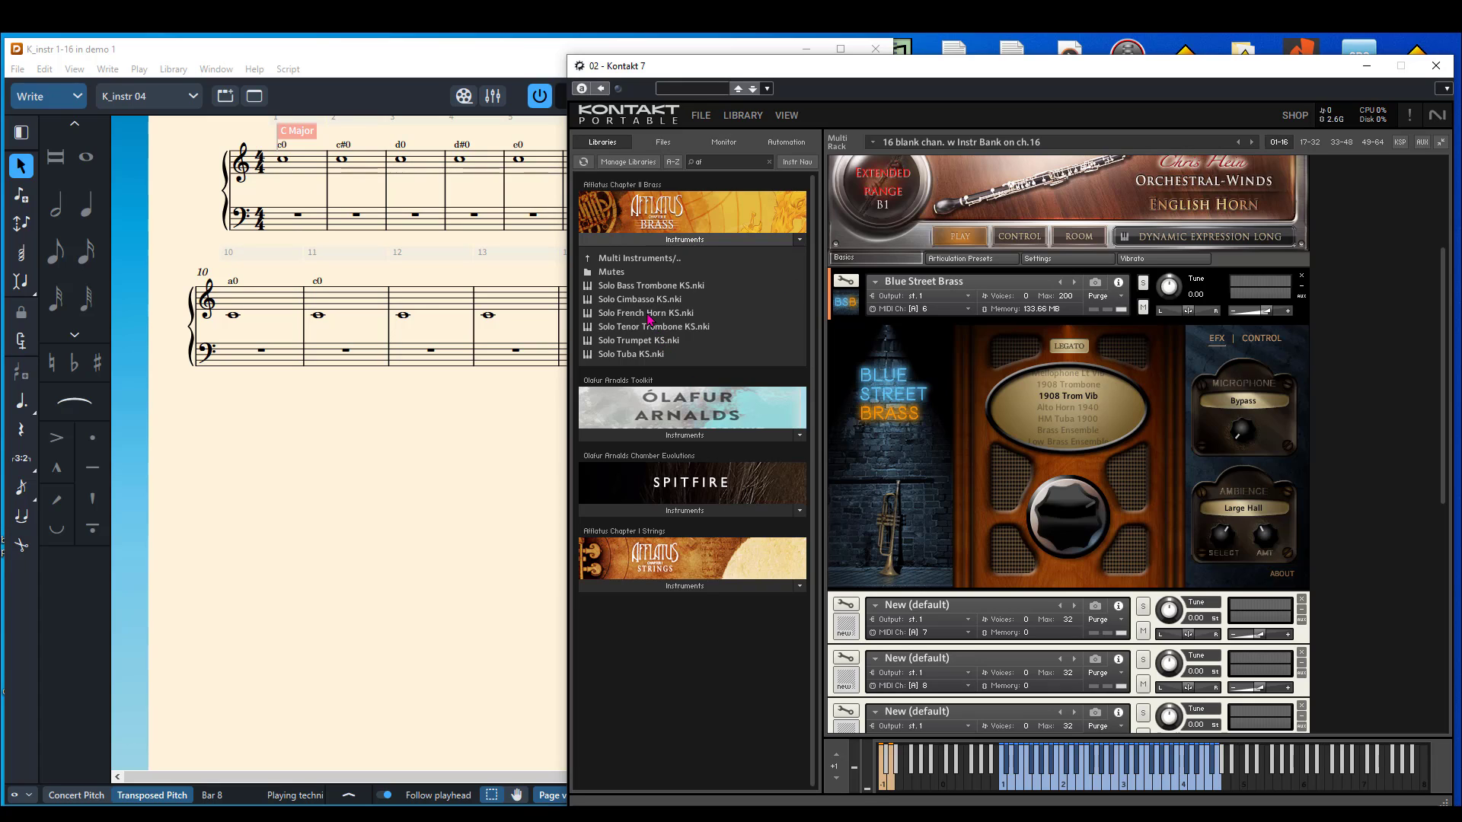
pyautogui.click(650, 314)
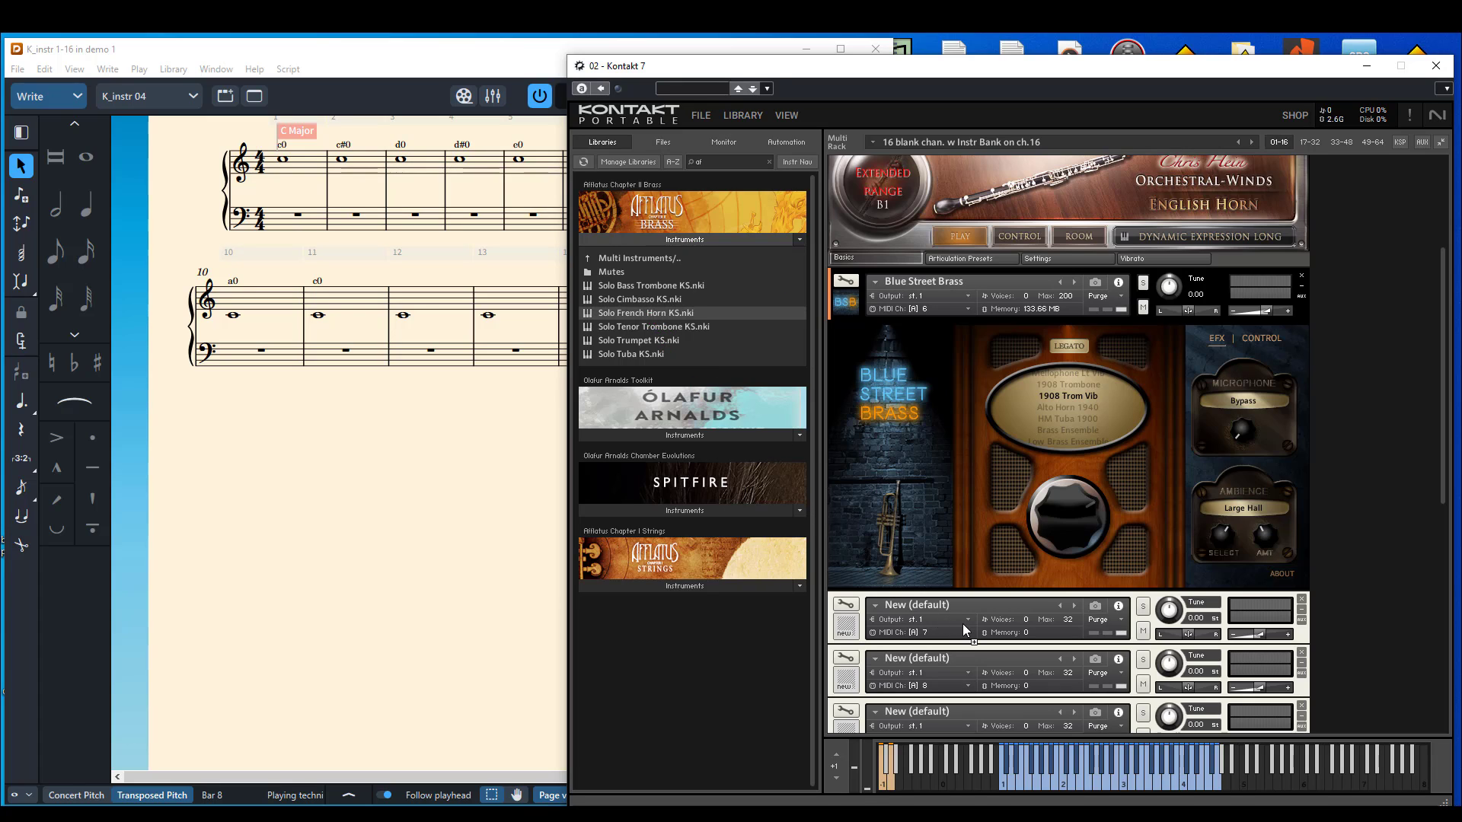
pyautogui.moveTo(651, 314); pyautogui.dragTo(963, 624)
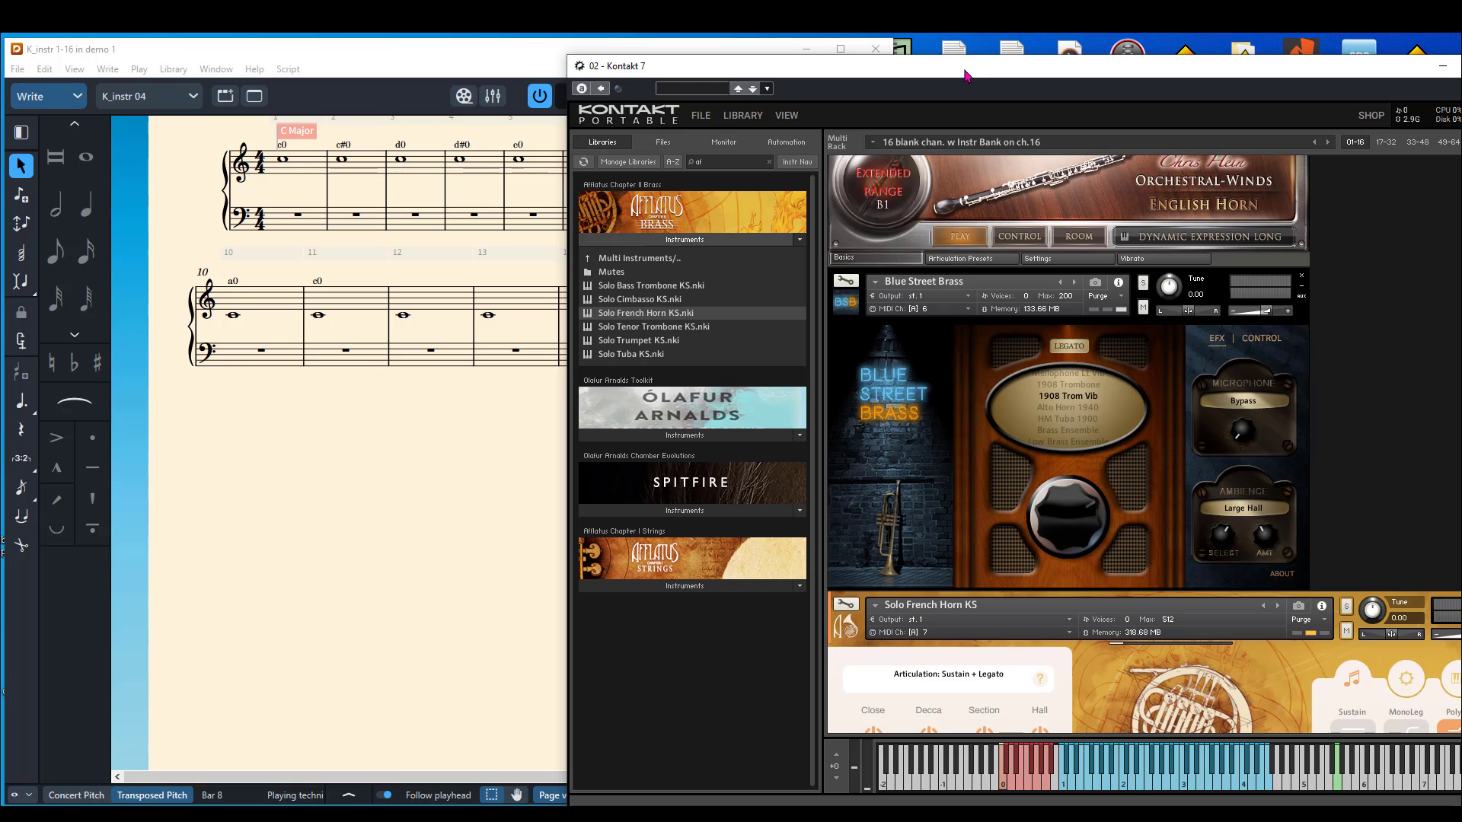
pyautogui.moveTo(965, 71); pyautogui.dragTo(891, 55)
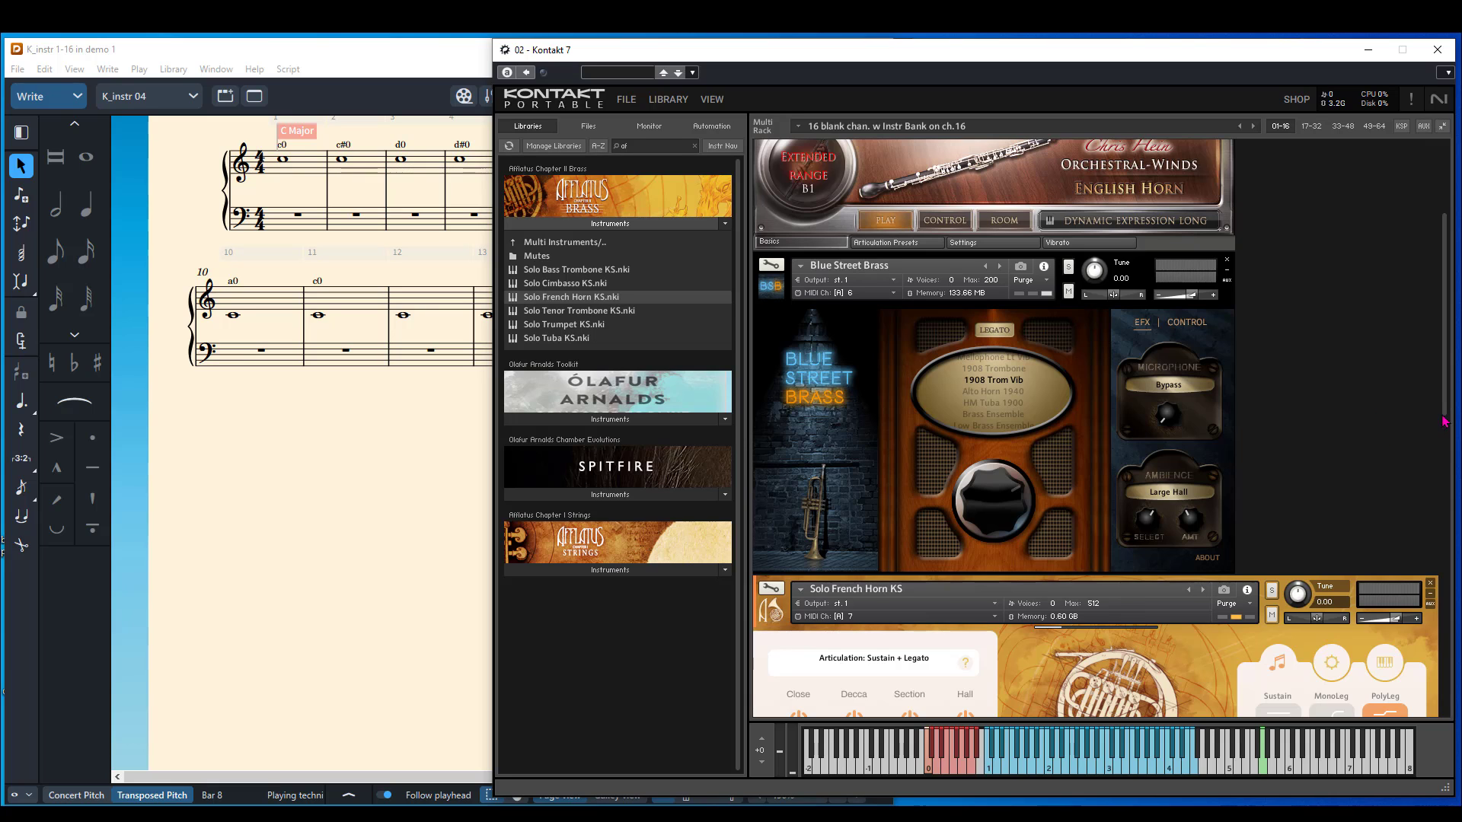
# Search the libraries for "lumina", load Lumina All-in-One.nki into the MIDI channel 8 slot and move the widened rack window fully into view.
pyautogui.moveTo(1446, 414); pyautogui.dragTo(1460, 557)
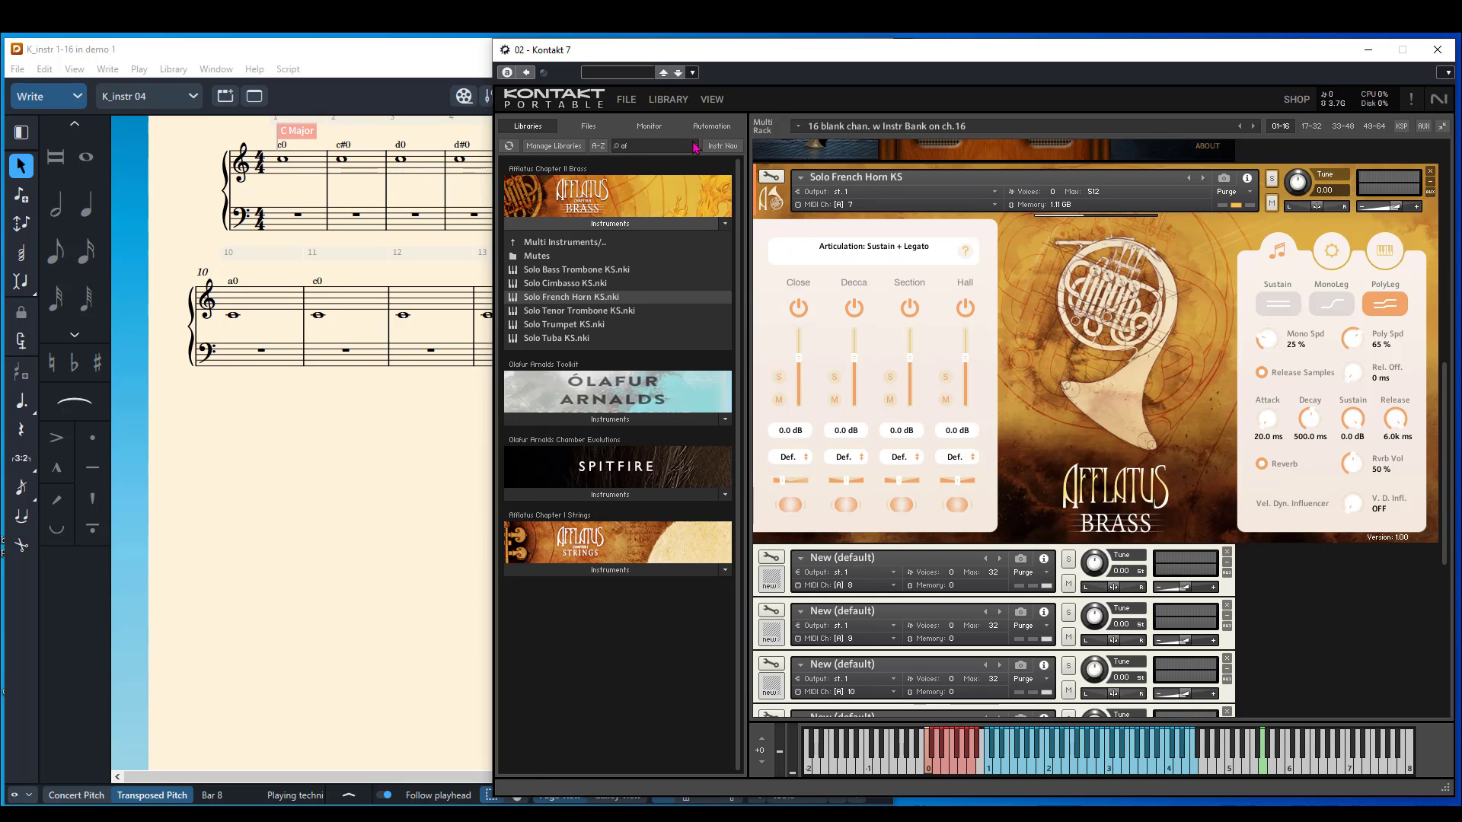
pyautogui.click(695, 147)
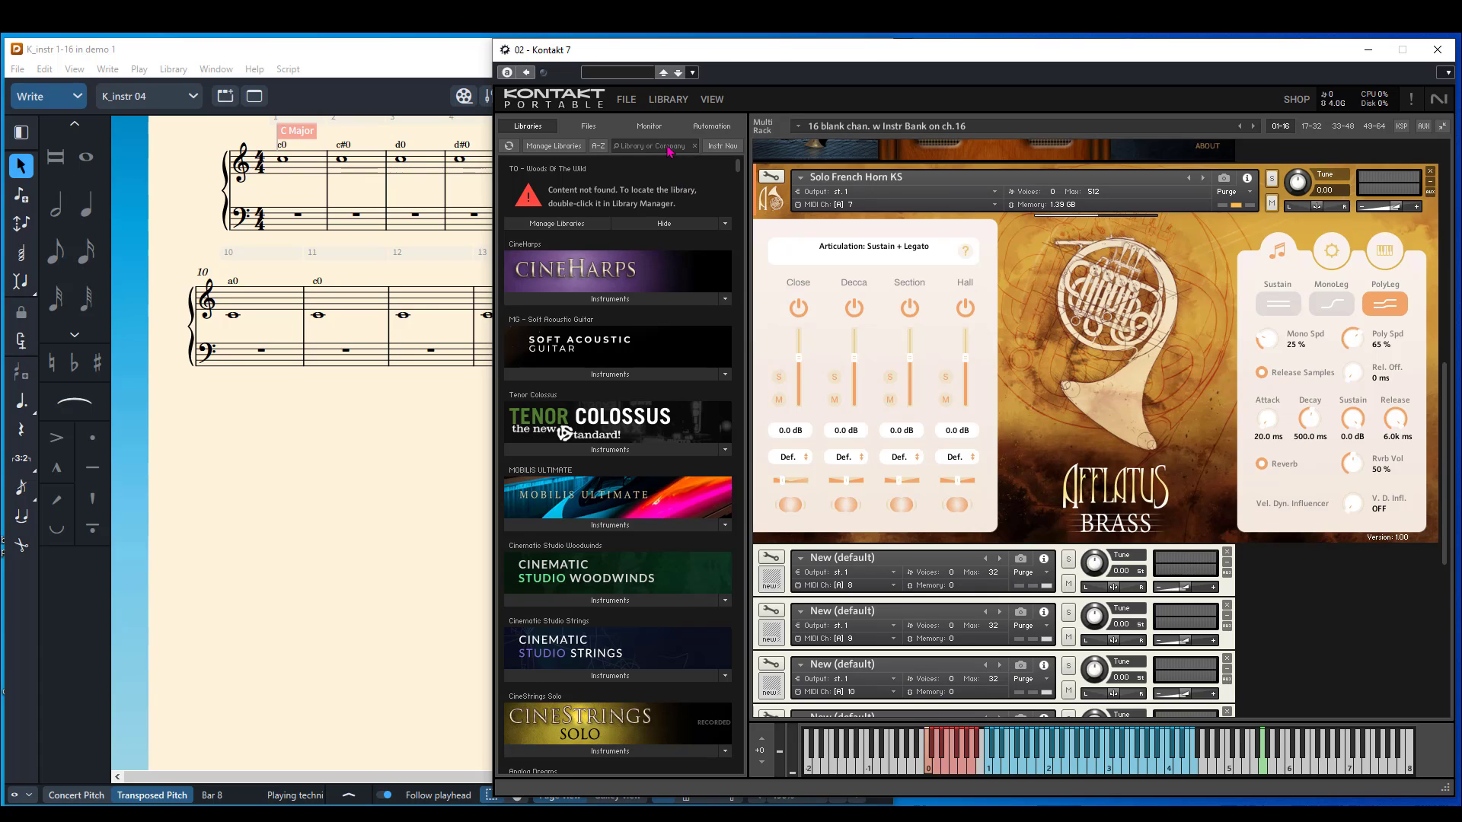
pyautogui.click(673, 147)
pyautogui.write('l')
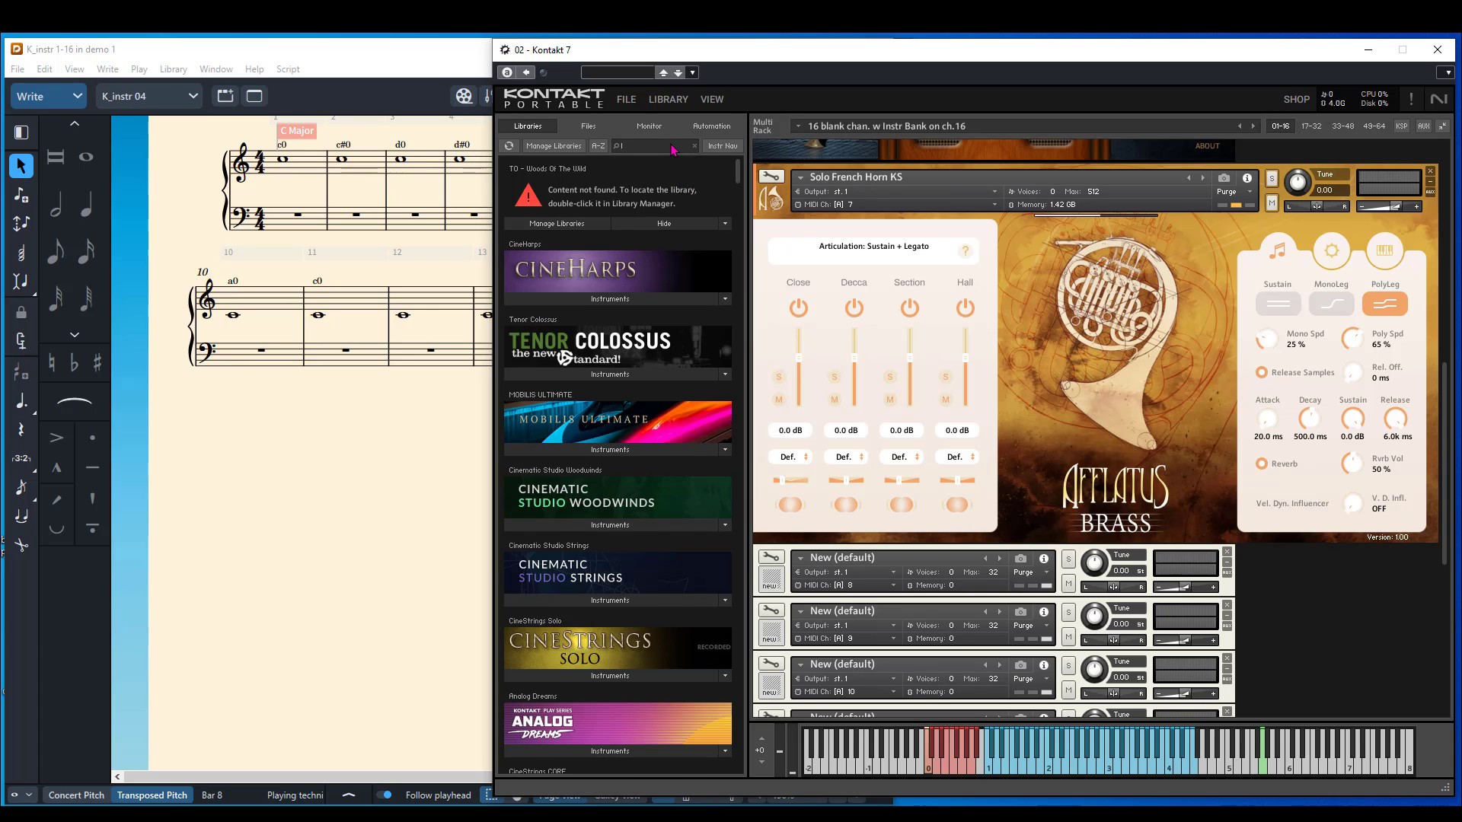
pyautogui.write('umina')
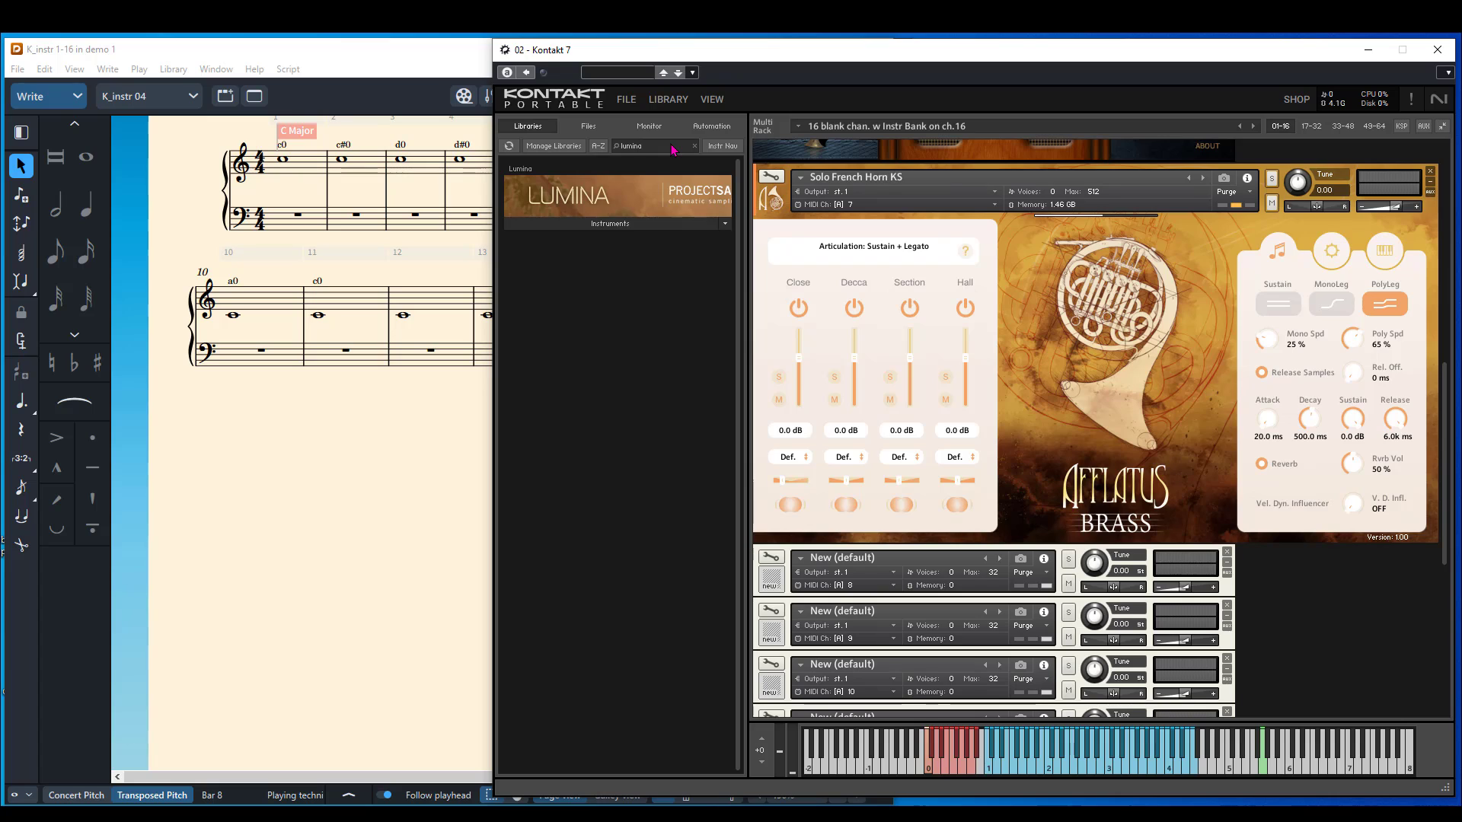
pyautogui.click(609, 225)
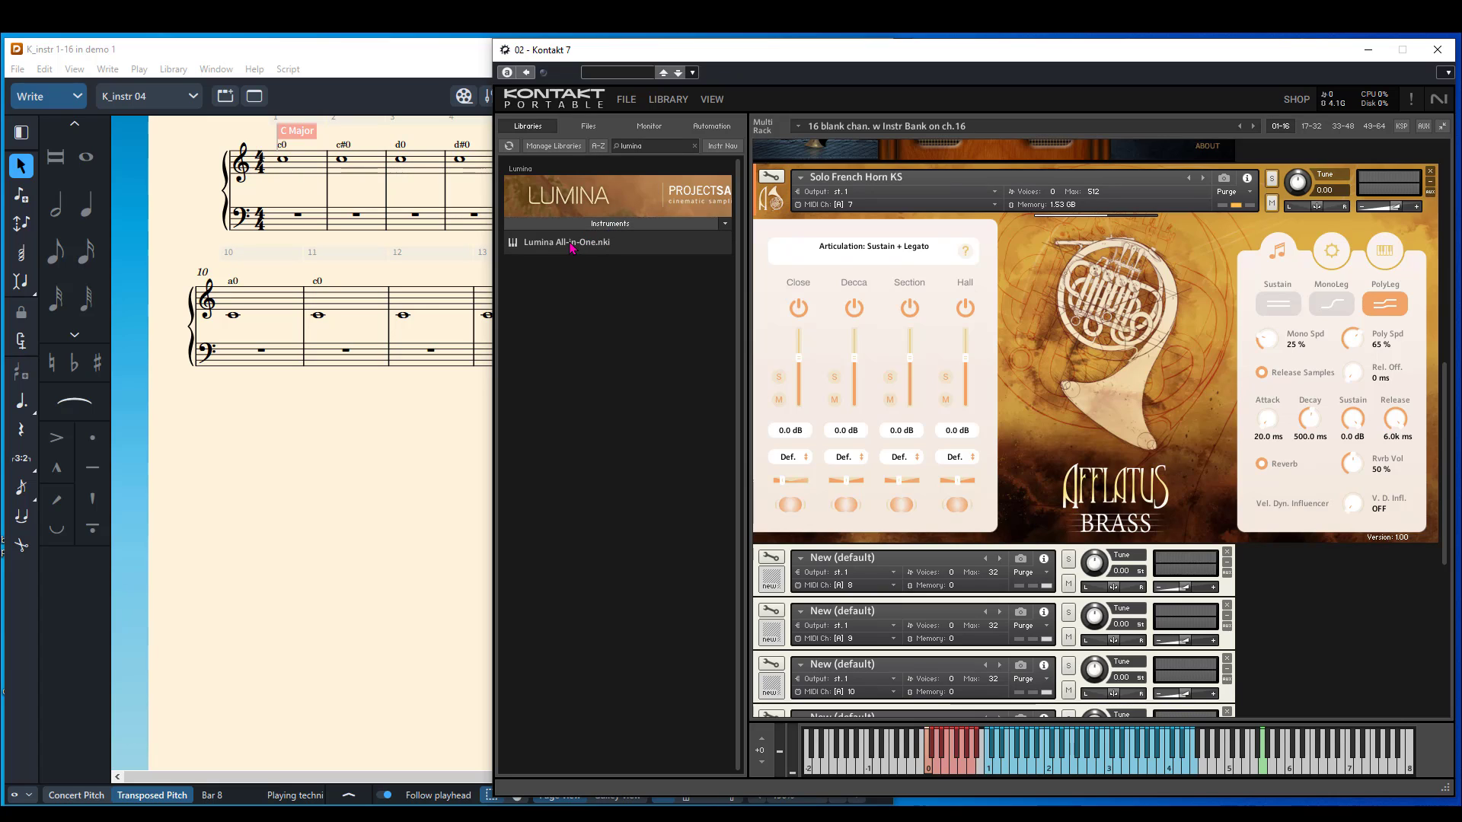
pyautogui.moveTo(585, 241); pyautogui.dragTo(821, 515)
pyautogui.moveTo(870, 584); pyautogui.dragTo(872, 582)
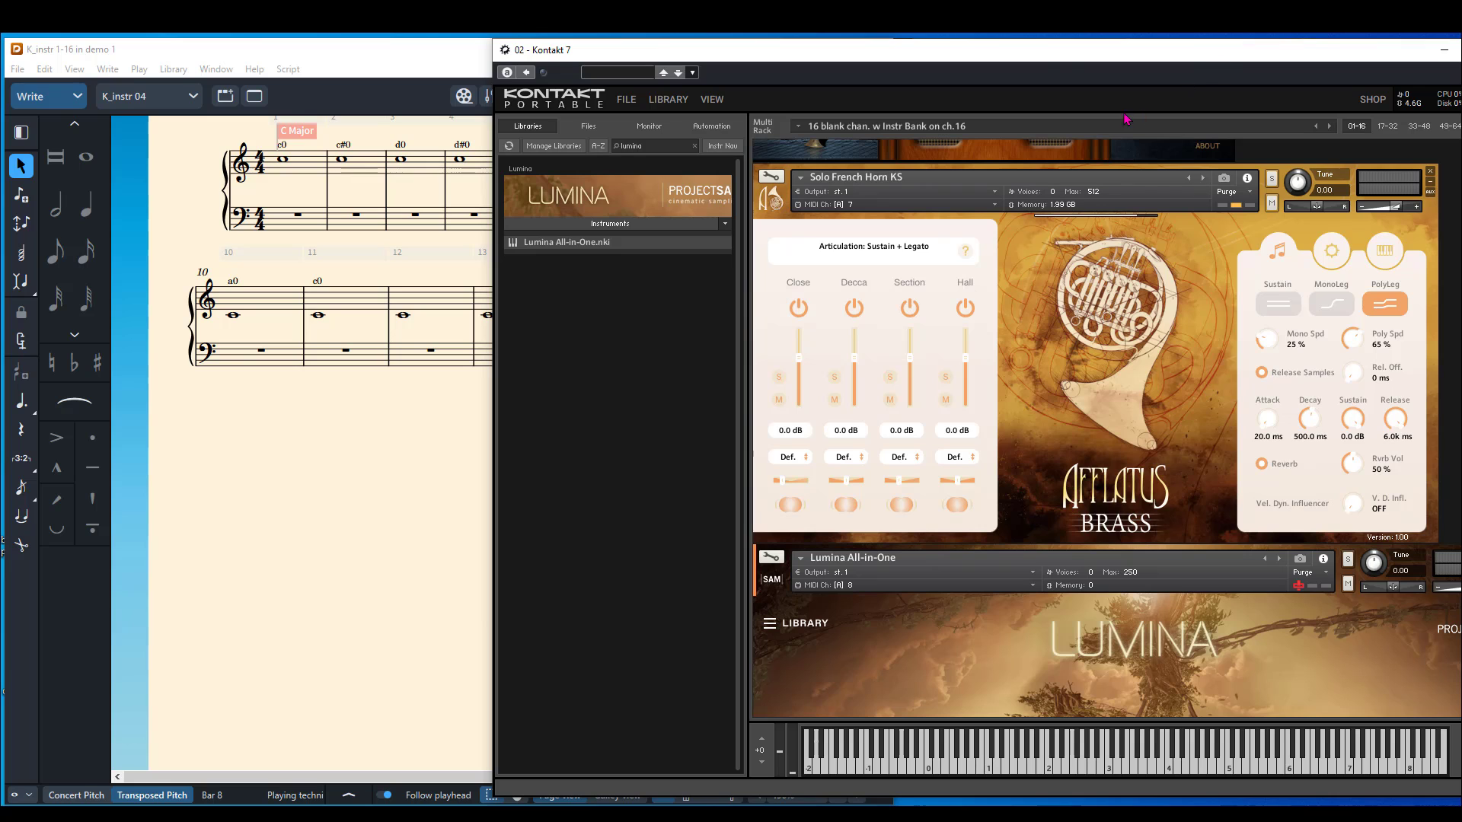
pyautogui.moveTo(1060, 55); pyautogui.dragTo(980, 57)
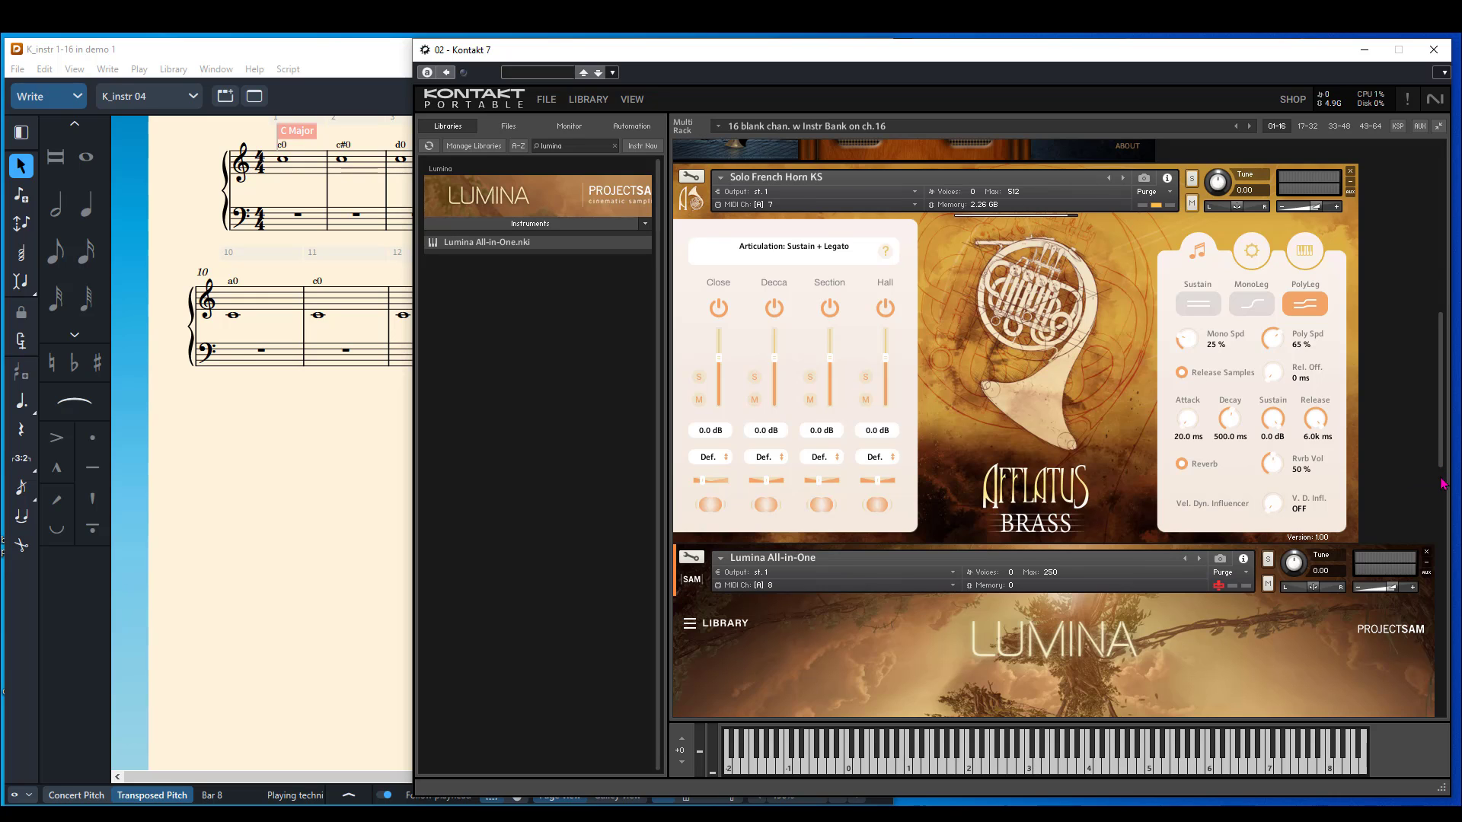
# Search the libraries for "xos" and load XOSPHERE.nki into the blank MIDI channel 9 slot.
pyautogui.scroll(-5, 1441, 483)
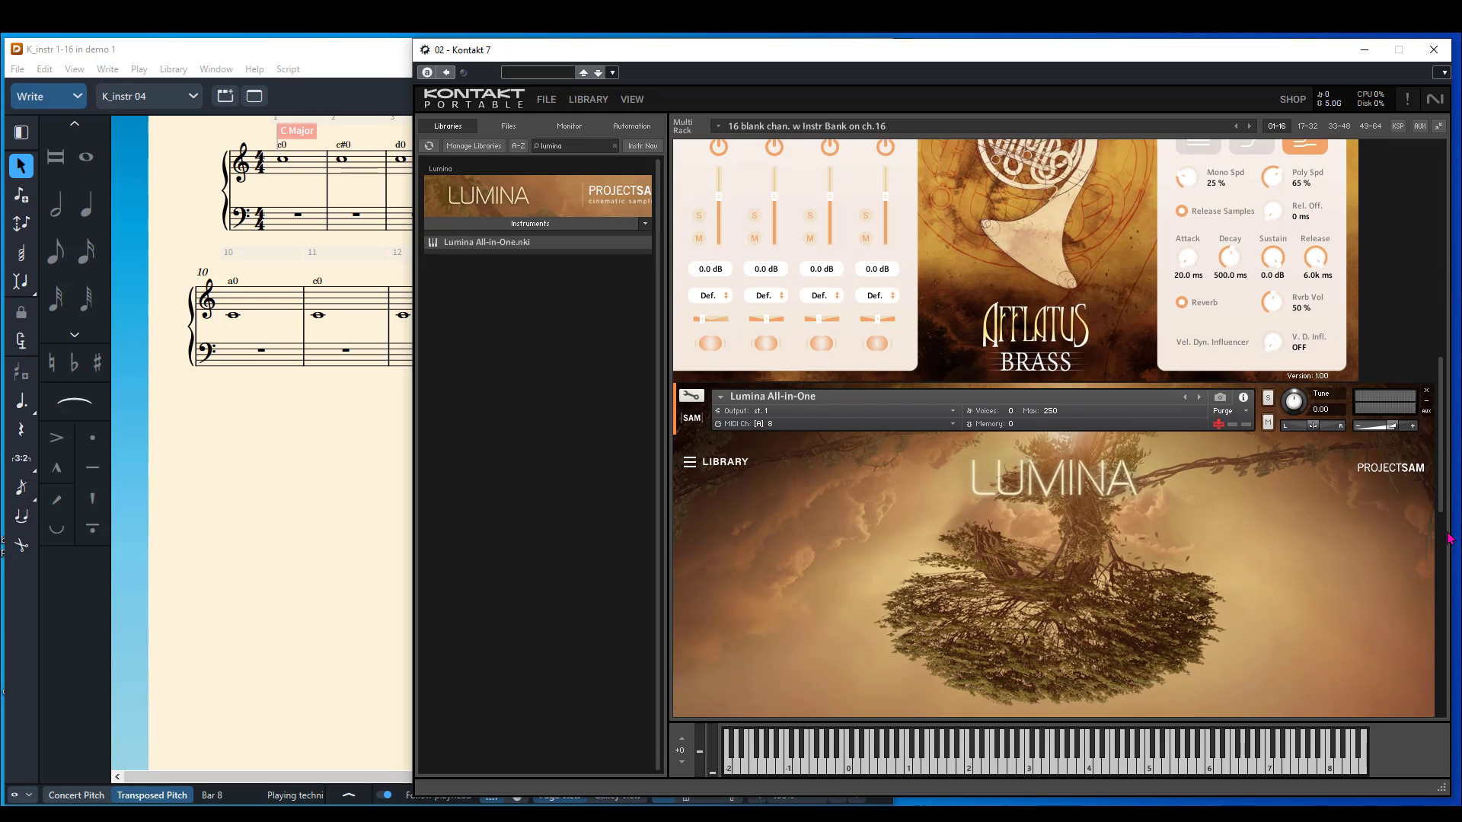
pyautogui.scroll(-3, 1452, 625)
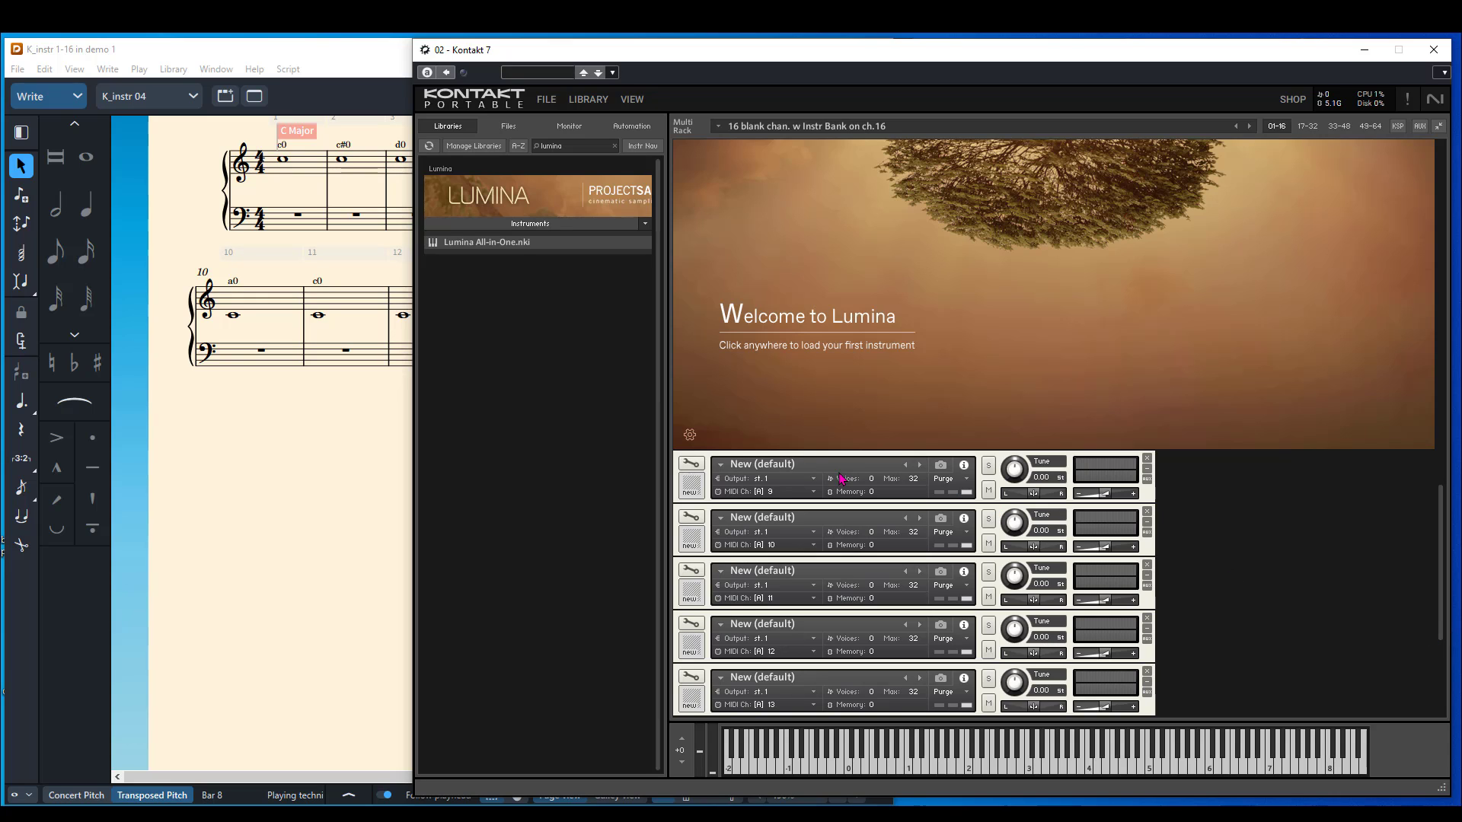
pyautogui.click(616, 149)
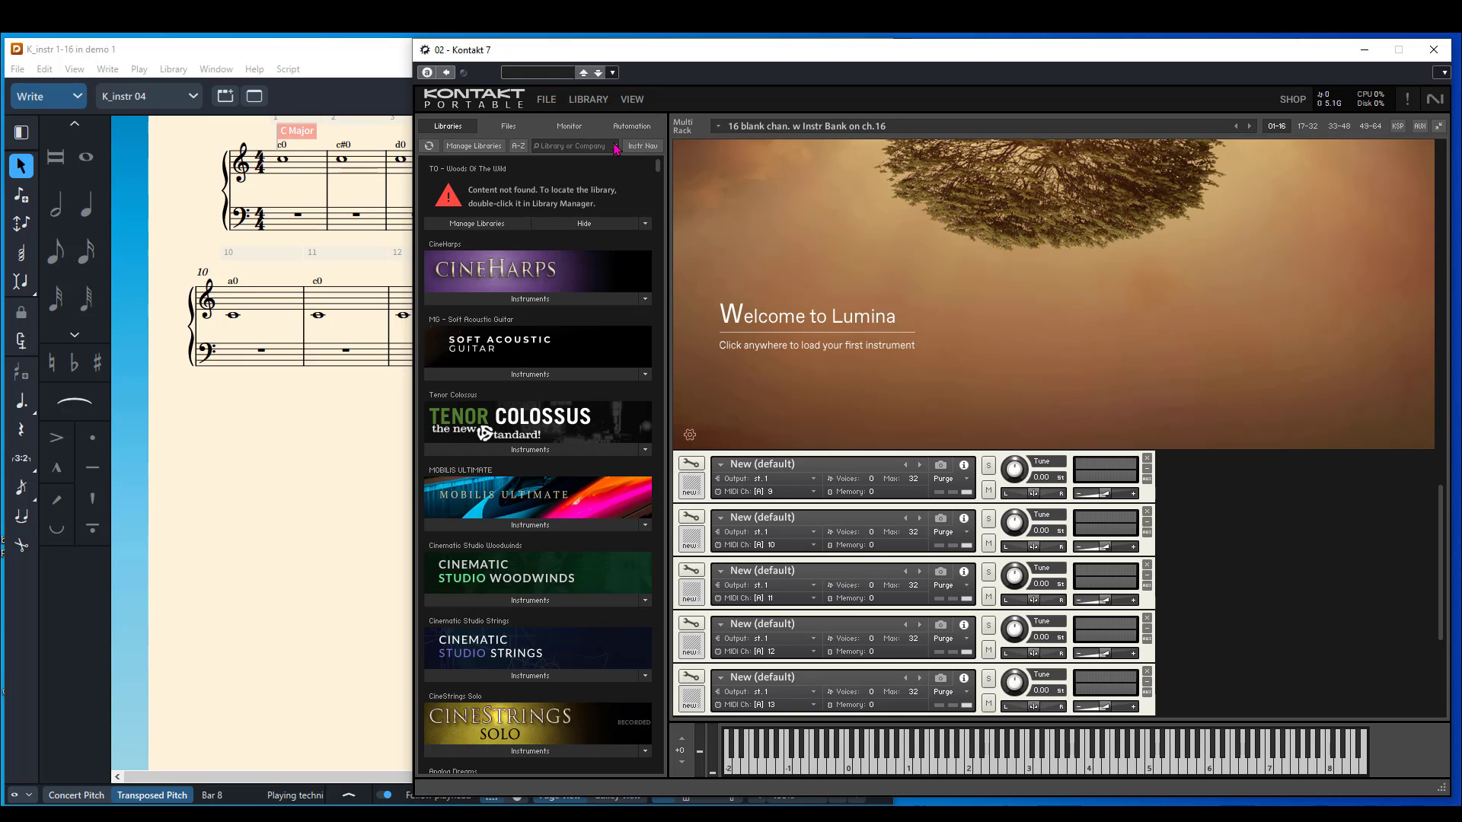
pyautogui.click(565, 152)
pyautogui.write('x')
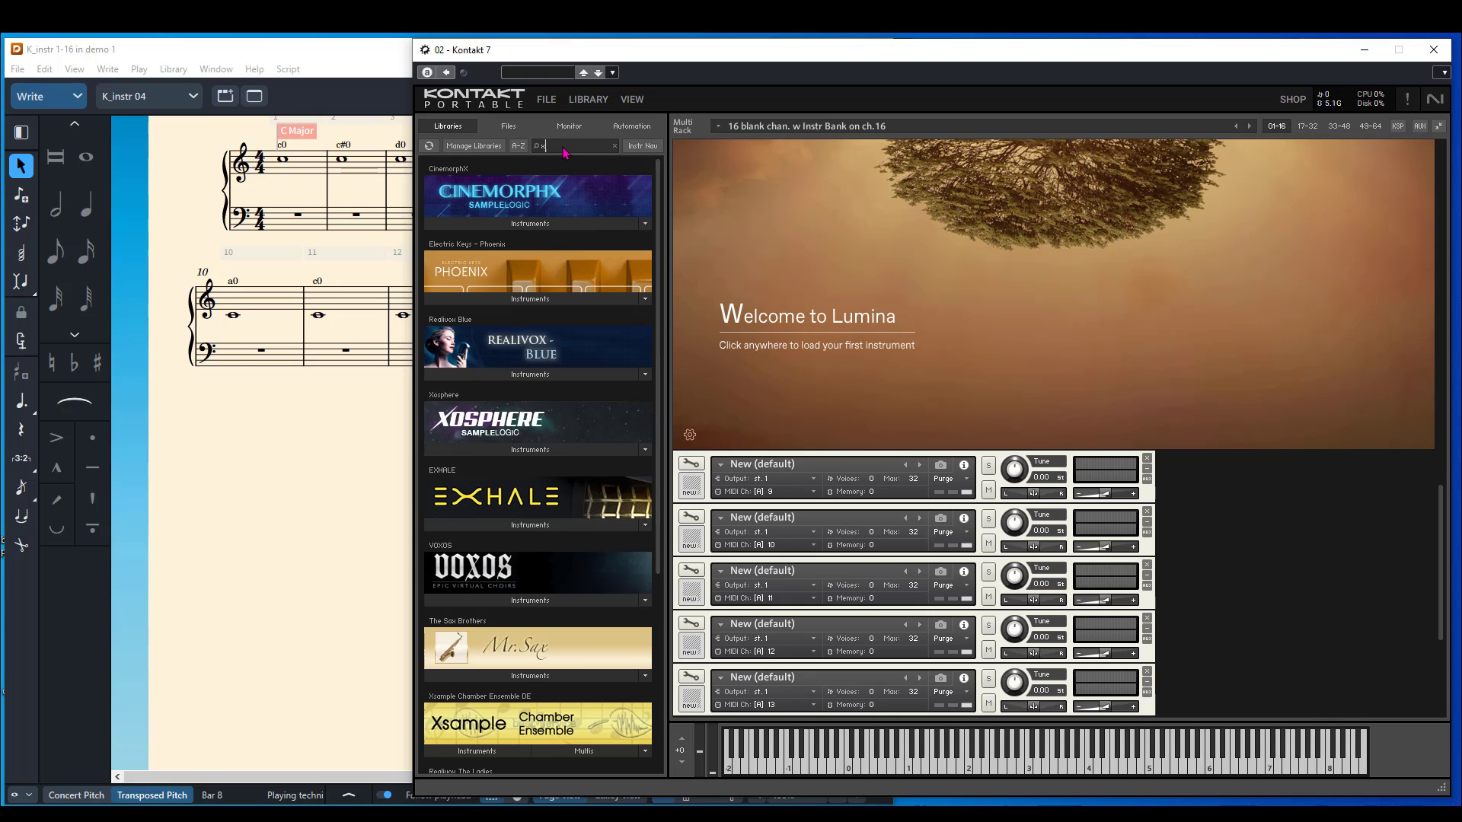
pyautogui.write('os')
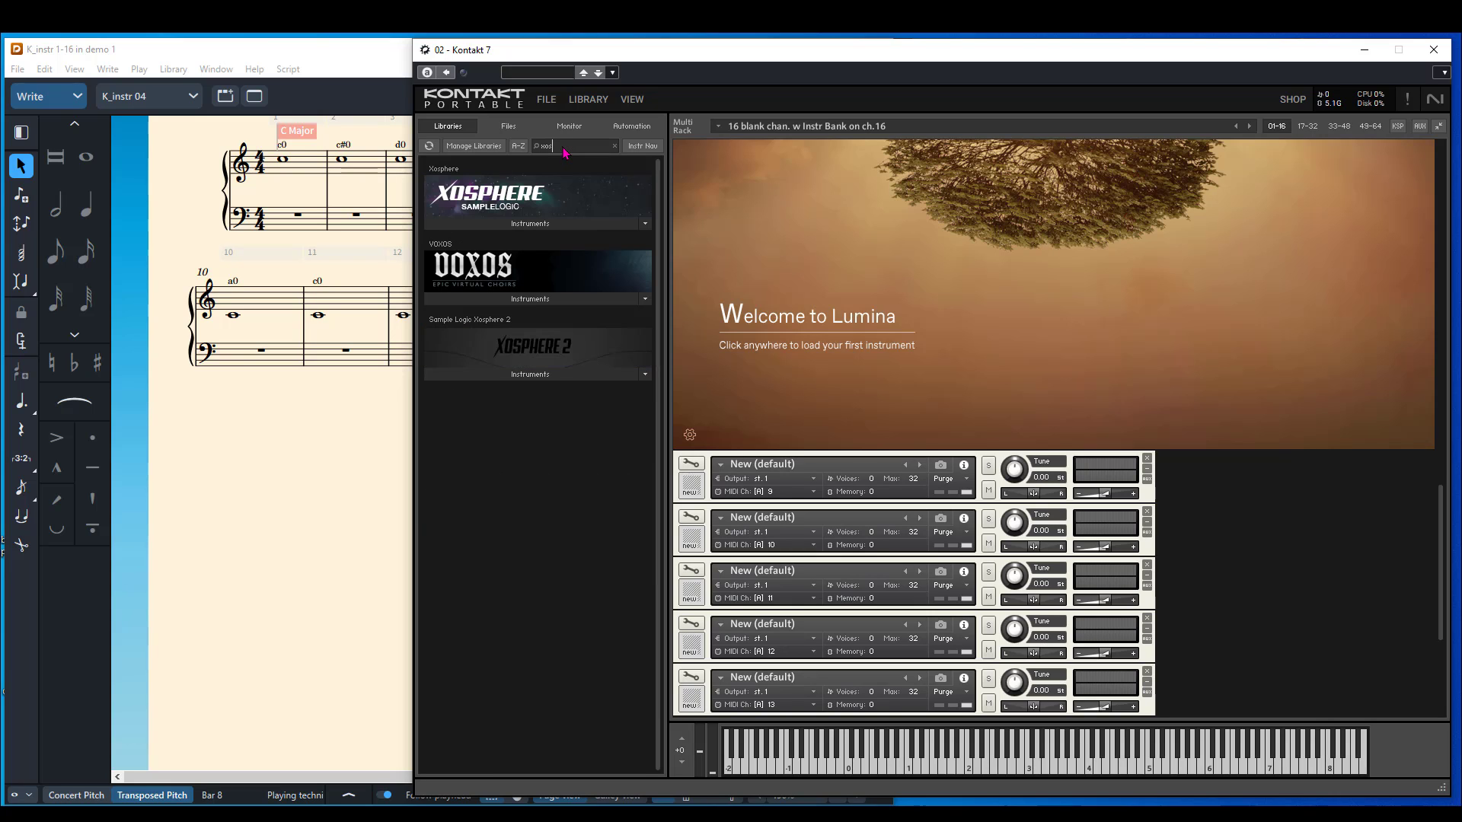
pyautogui.click(537, 227)
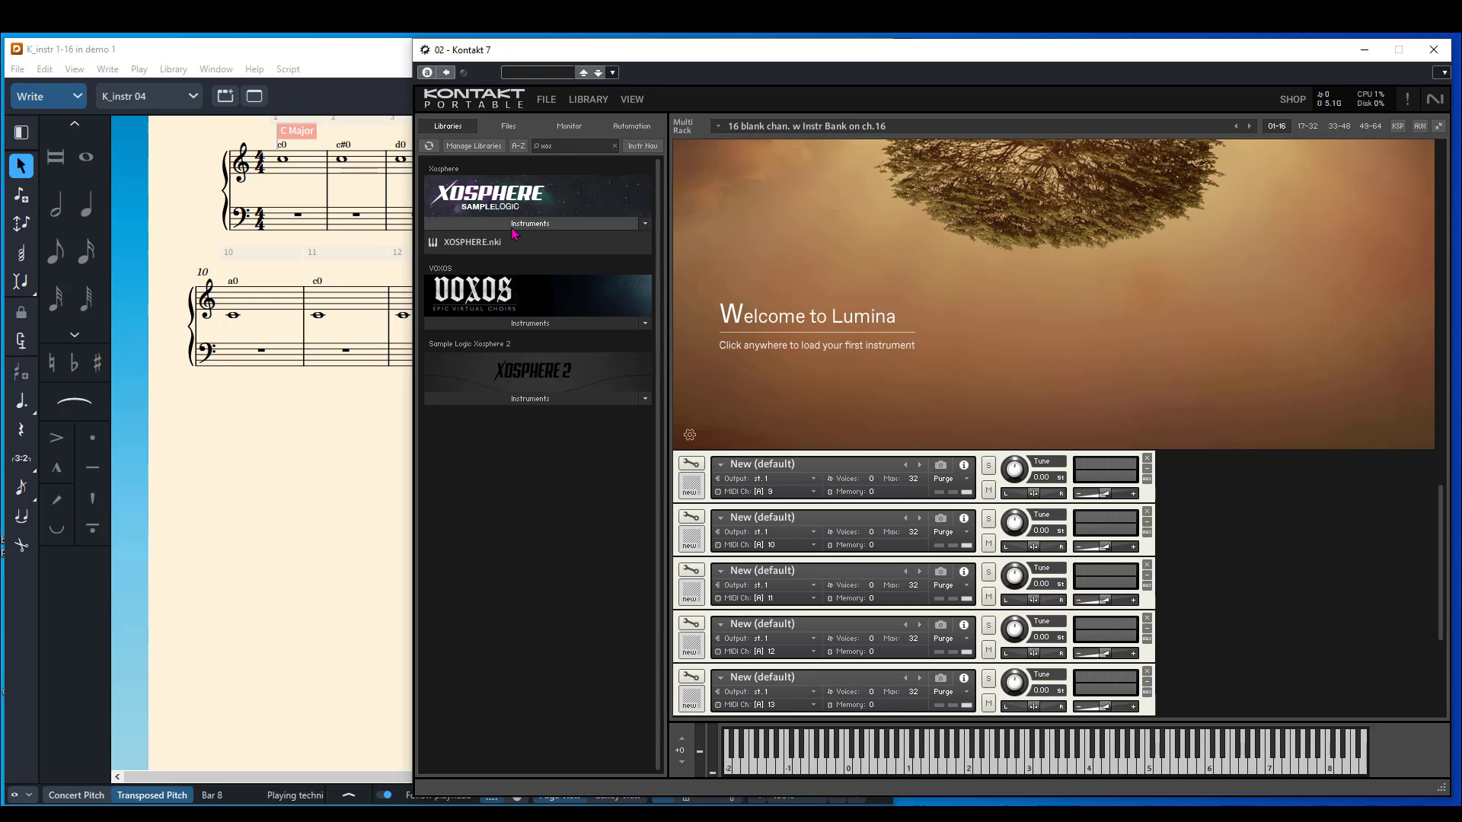
pyautogui.moveTo(487, 242); pyautogui.dragTo(816, 493)
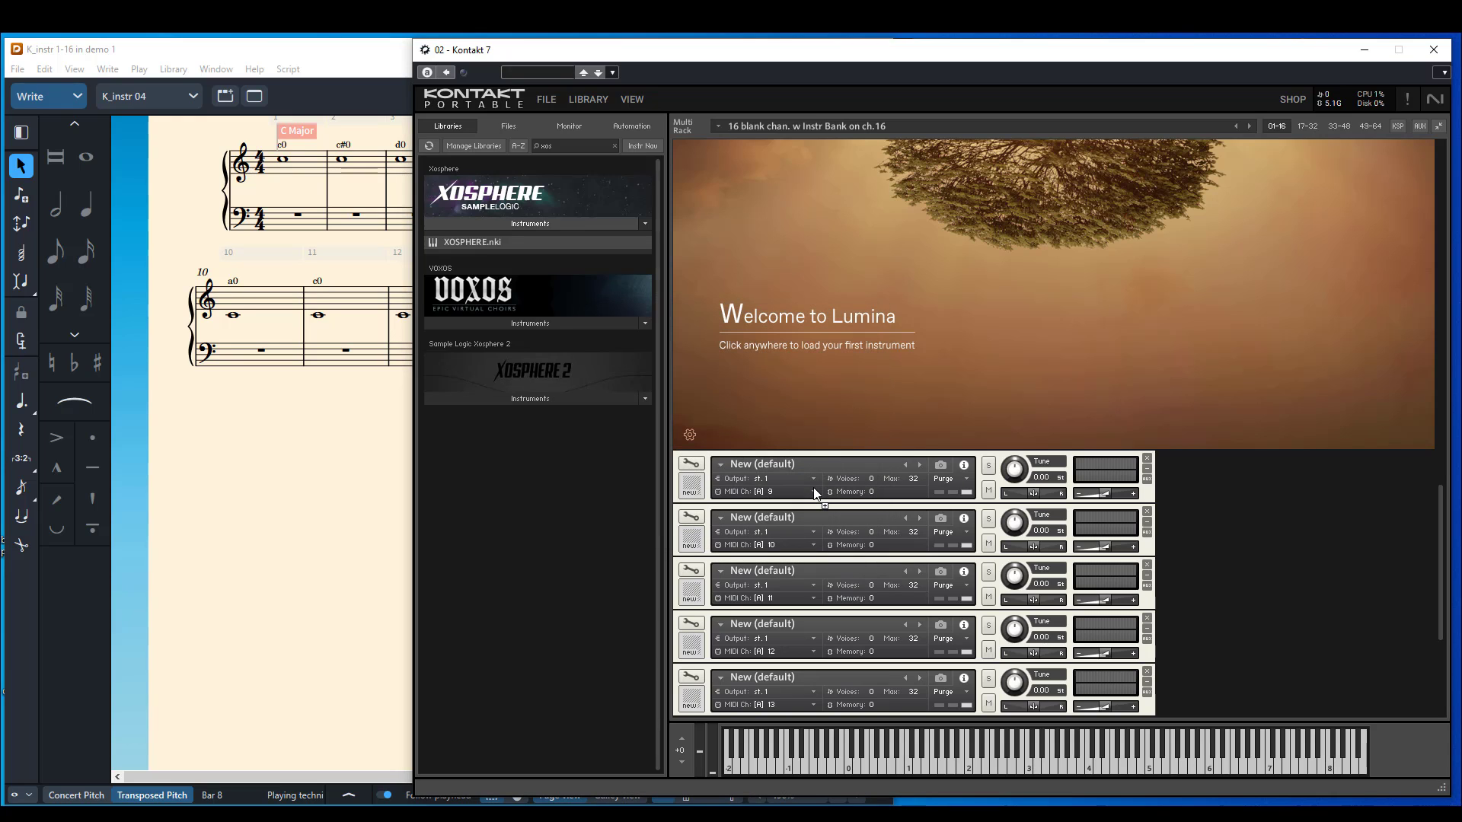
pyautogui.moveTo(814, 489); pyautogui.dragTo(814, 489)
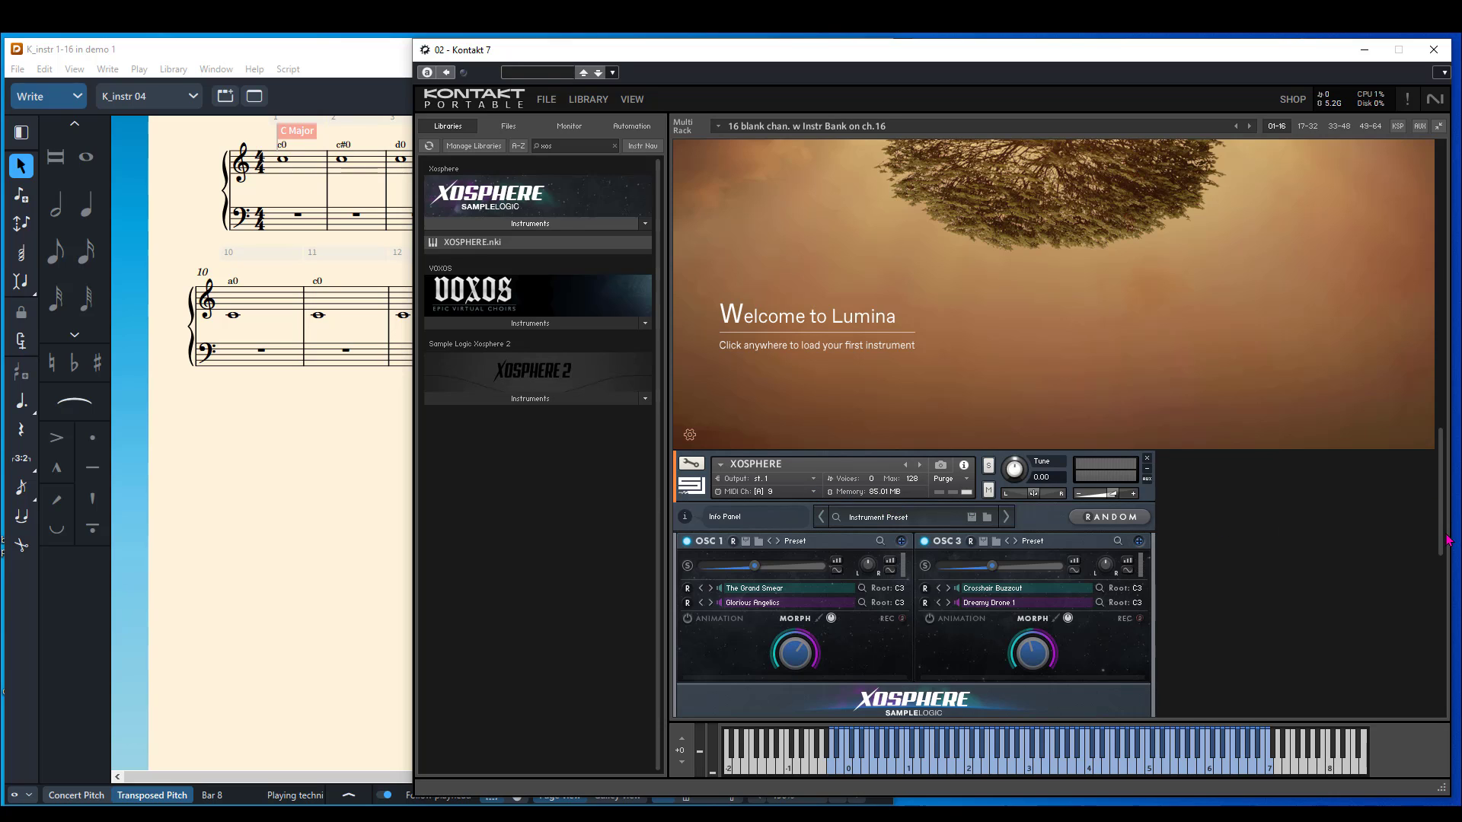
# Search the libraries for "moder" and load Solo Violin.nki from Modern Scoring Strings into the blank MIDI channel 10 slot.
pyautogui.scroll(-1, 1439, 543)
pyautogui.moveTo(1439, 543); pyautogui.dragTo(1441, 636)
pyautogui.click(1055, 762)
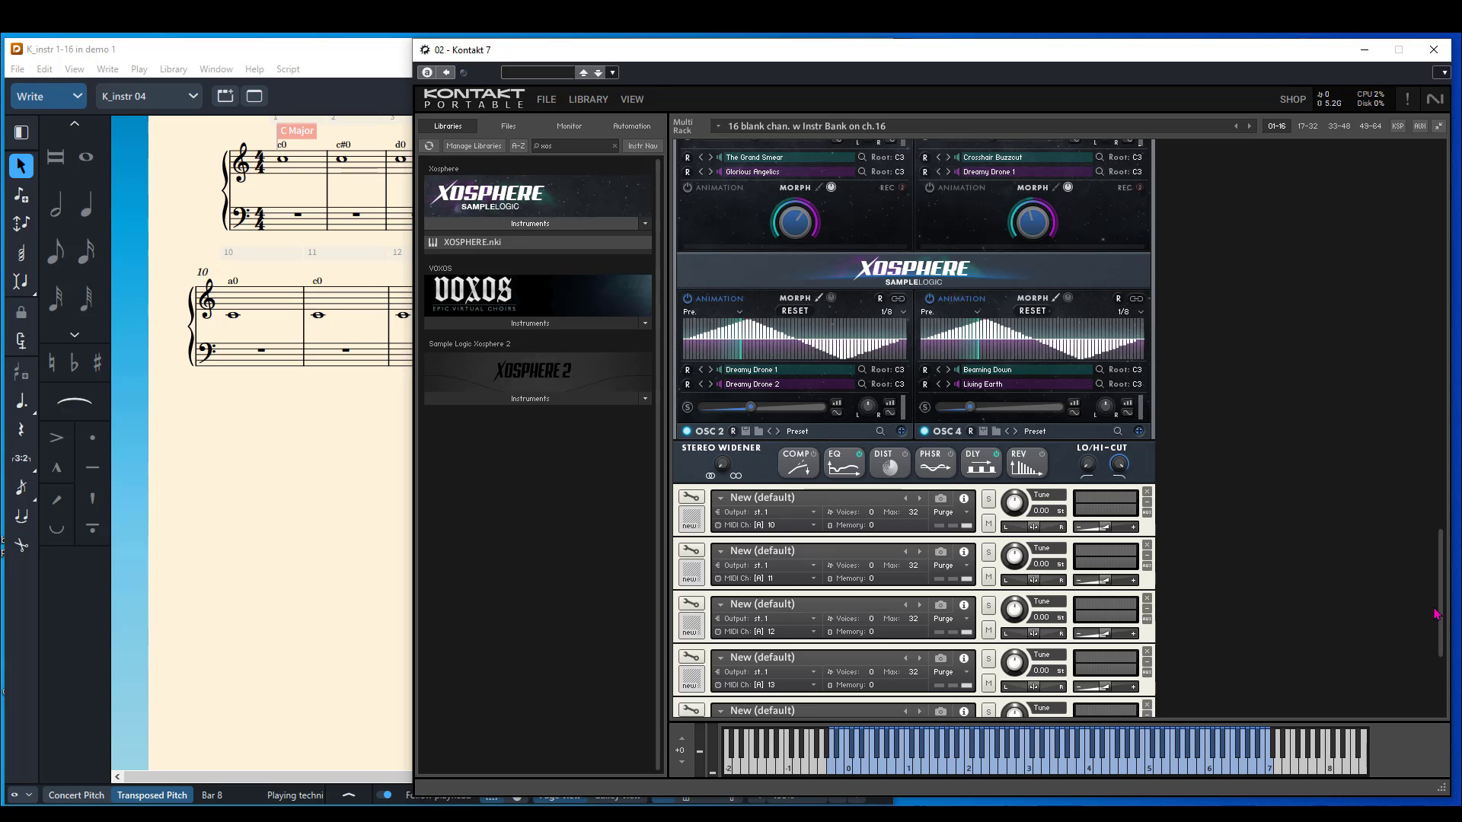
pyautogui.moveTo(1440, 614)
pyautogui.mouseDown()
pyautogui.moveTo(1444, 657)
pyautogui.moveTo(1452, 312)
pyautogui.moveTo(1458, 619)
pyautogui.moveTo(1455, 606)
pyautogui.mouseUp()
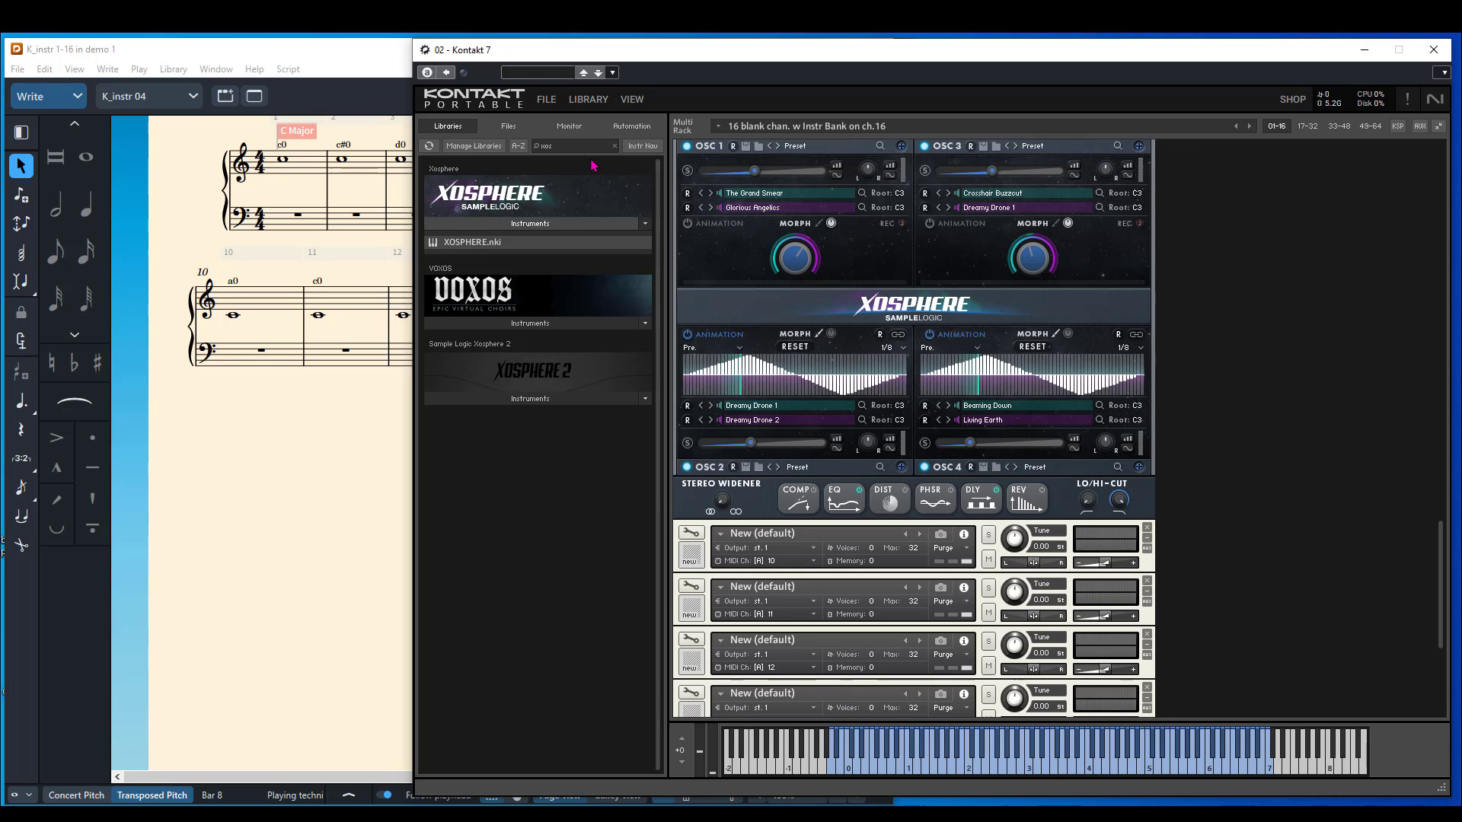
pyautogui.click(614, 145)
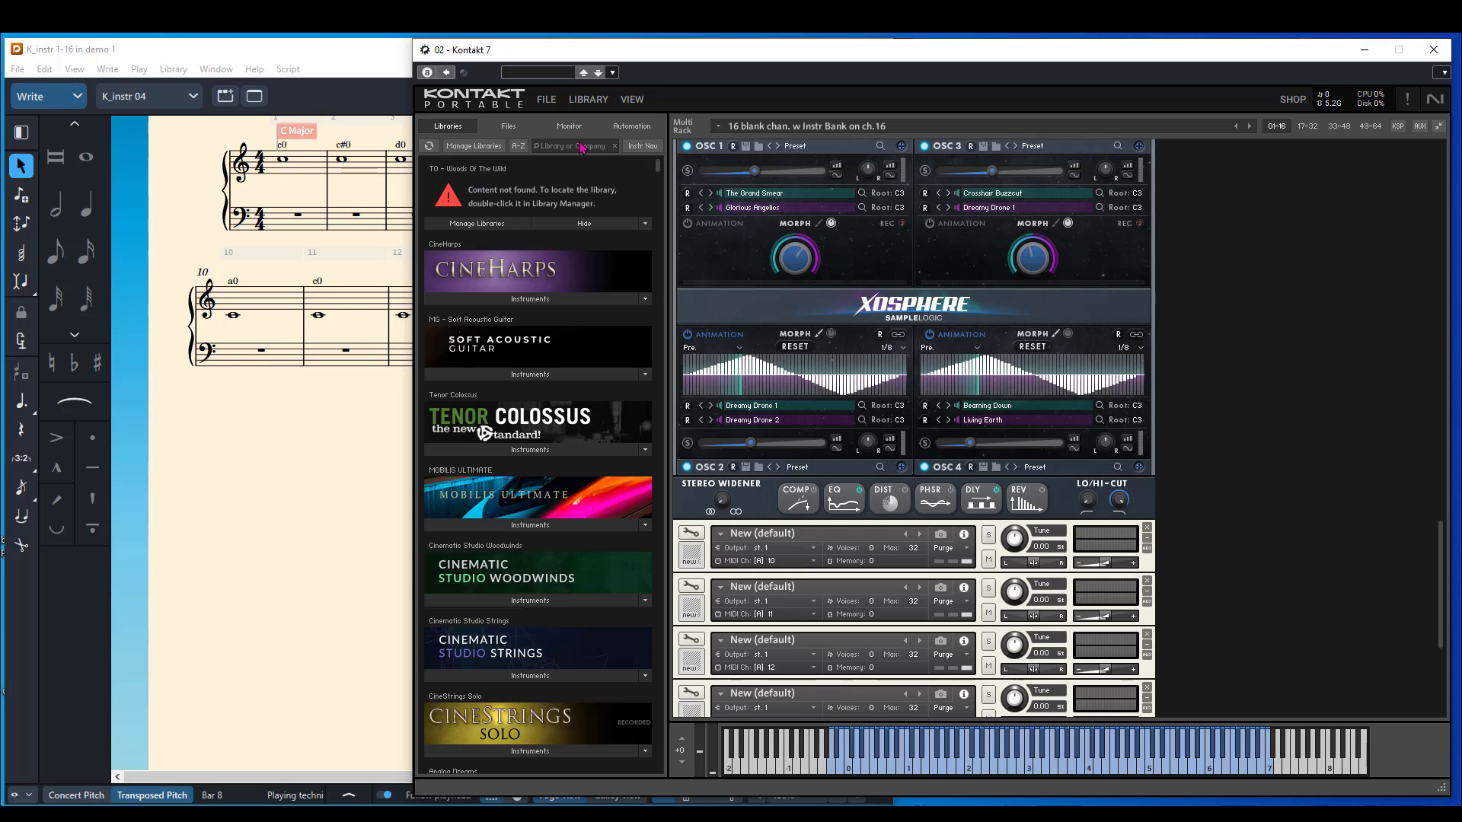
pyautogui.click(581, 147)
pyautogui.write('m')
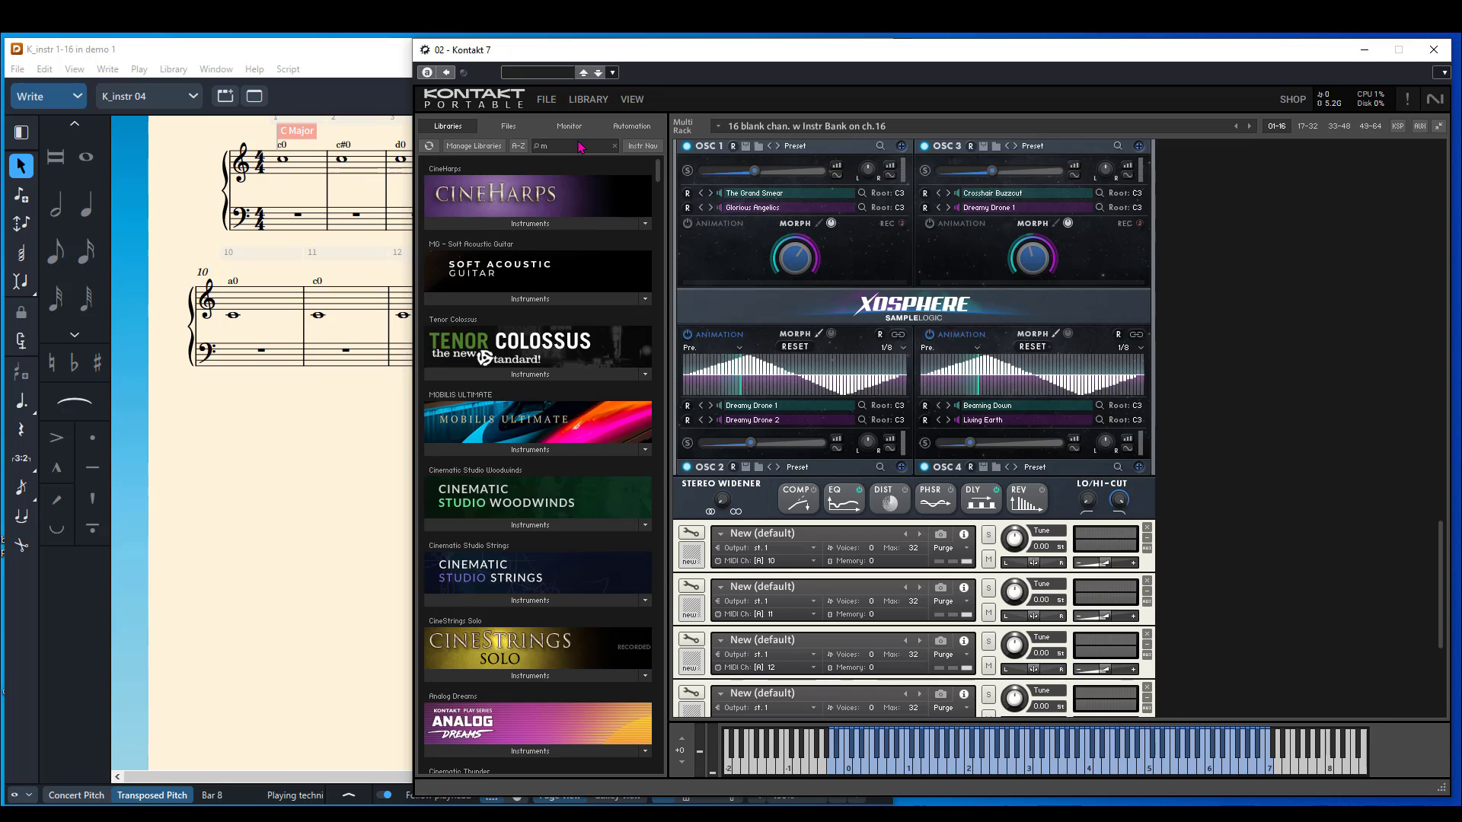
pyautogui.write('oder')
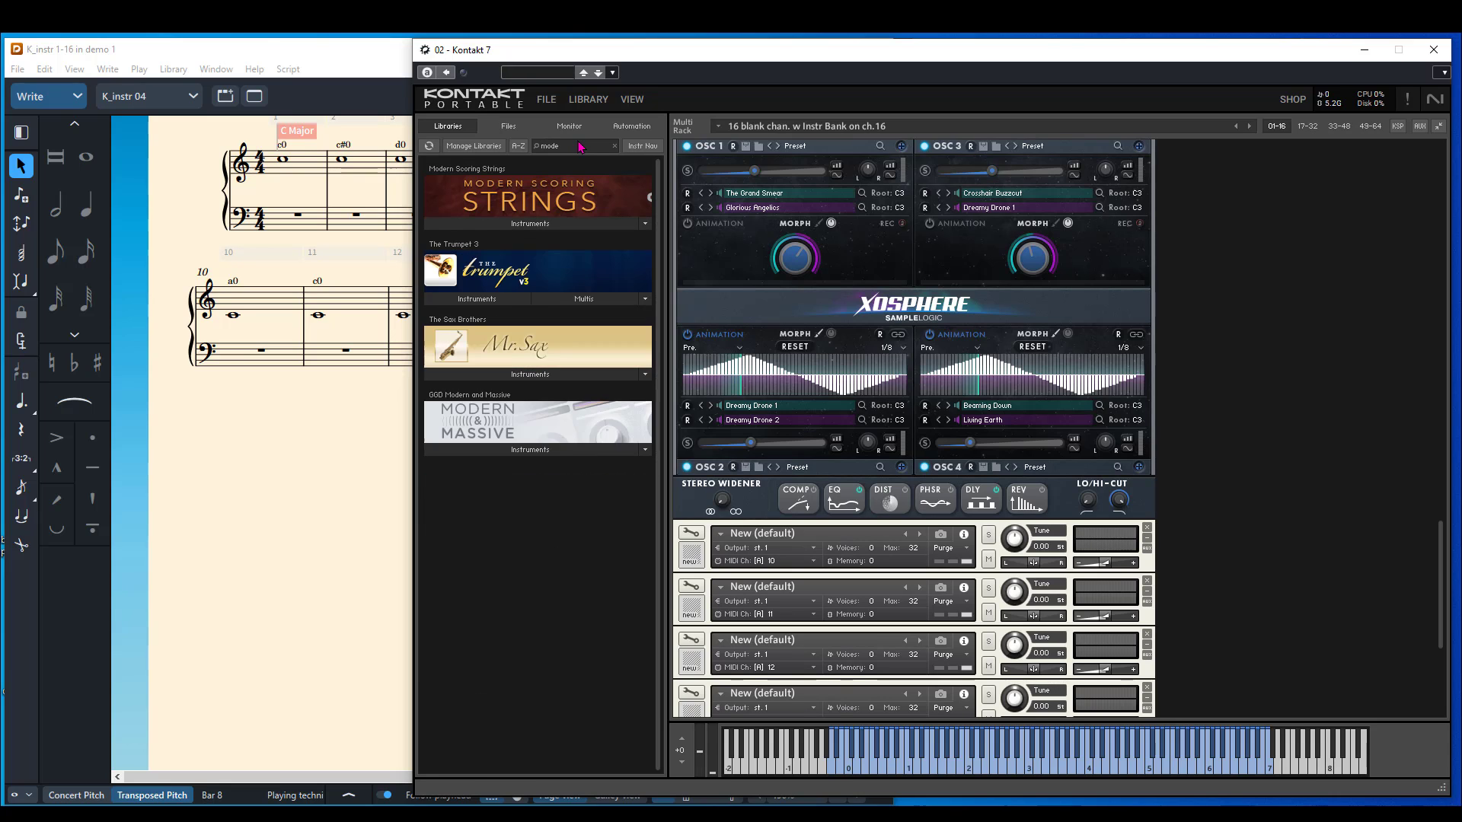
pyautogui.click(537, 224)
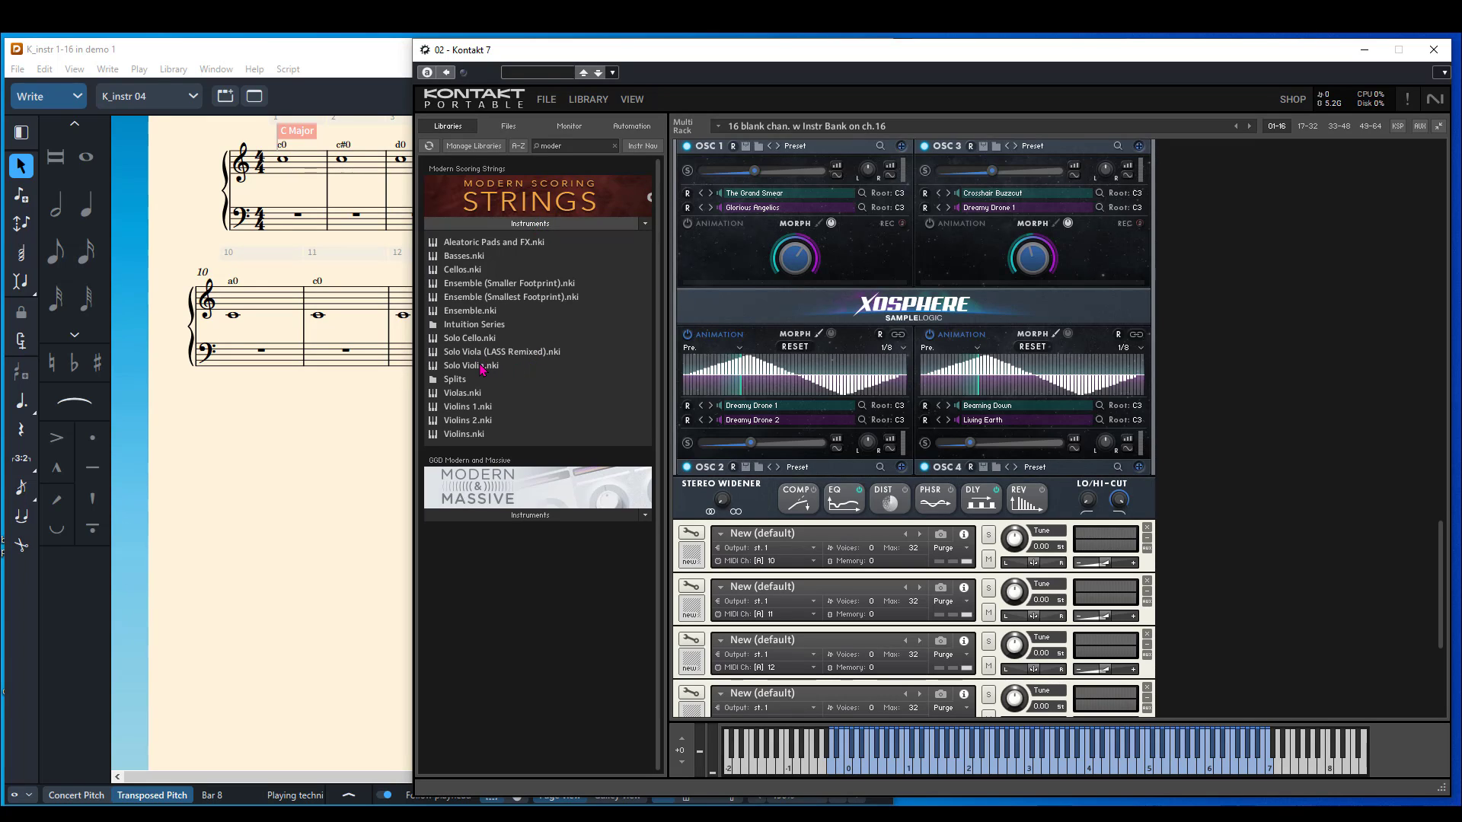
pyautogui.moveTo(481, 369); pyautogui.dragTo(728, 525)
pyautogui.moveTo(801, 562); pyautogui.dragTo(801, 562)
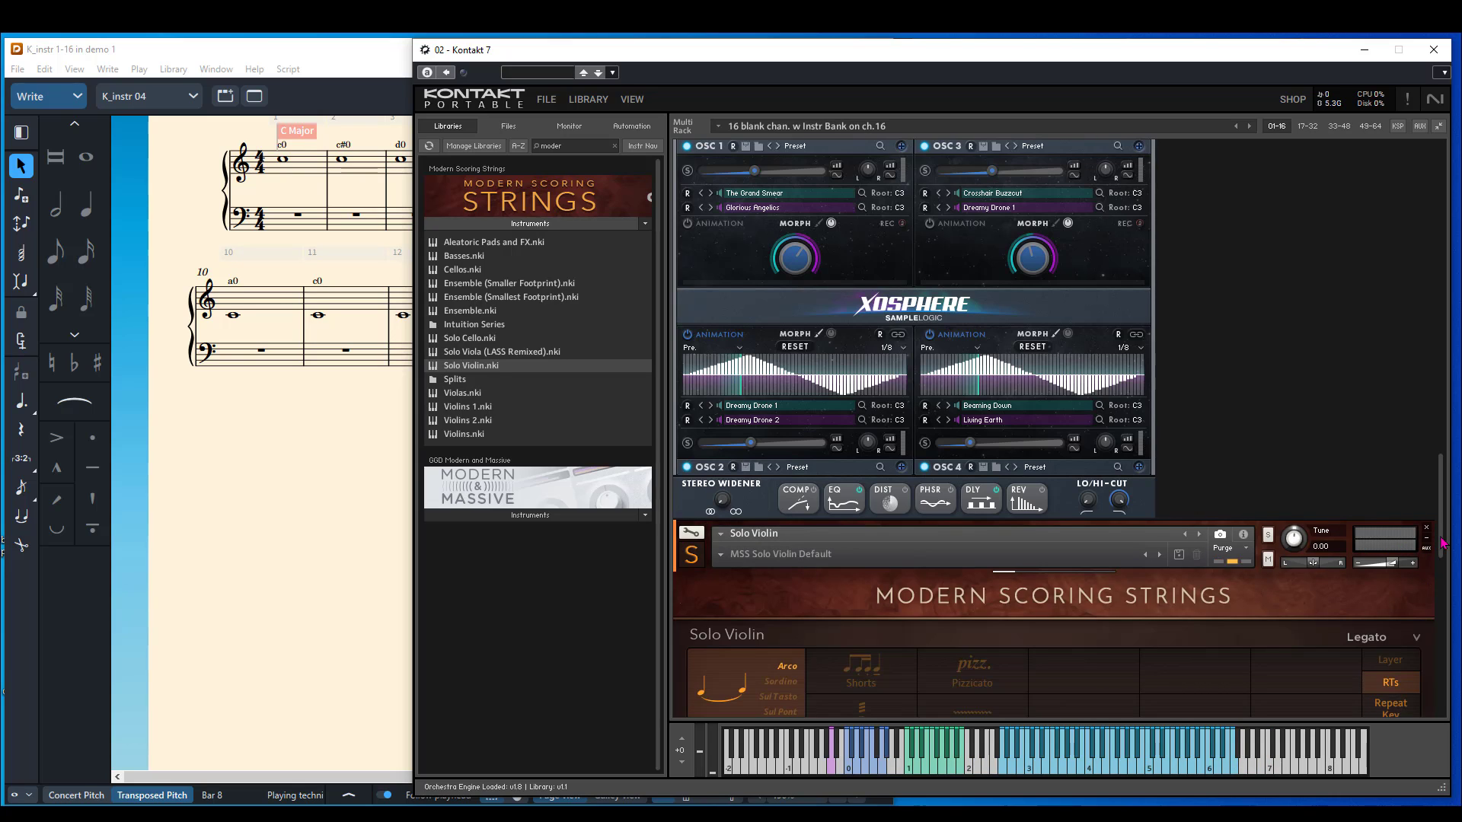
# Search the libraries for "ethn" and load Duduk KEY.nki from Ethno World 6 Instruments into the MIDI channel 11 slot.
pyautogui.scroll(-1, 1428, 546)
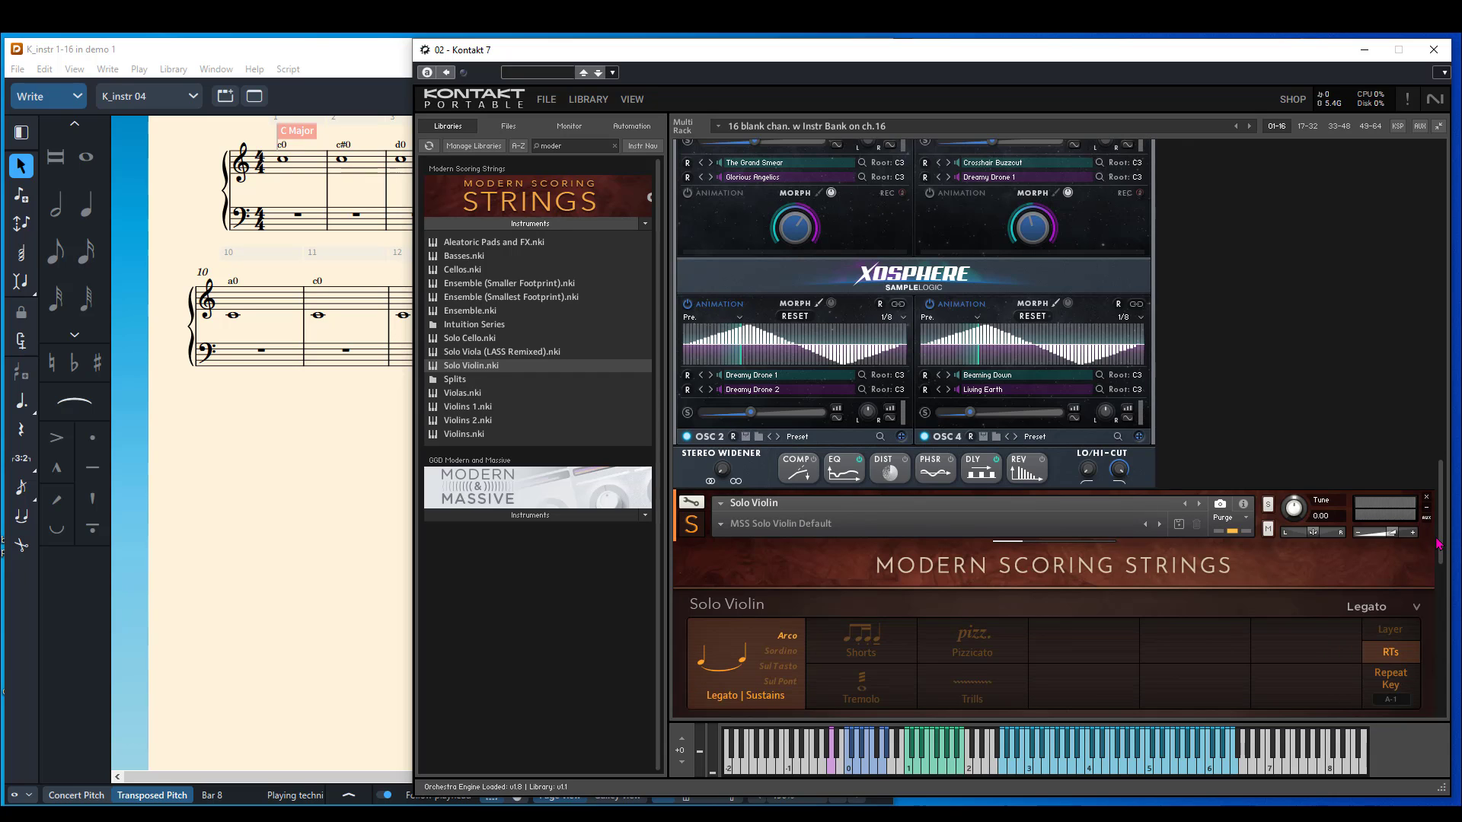
pyautogui.moveTo(1438, 543); pyautogui.dragTo(1450, 668)
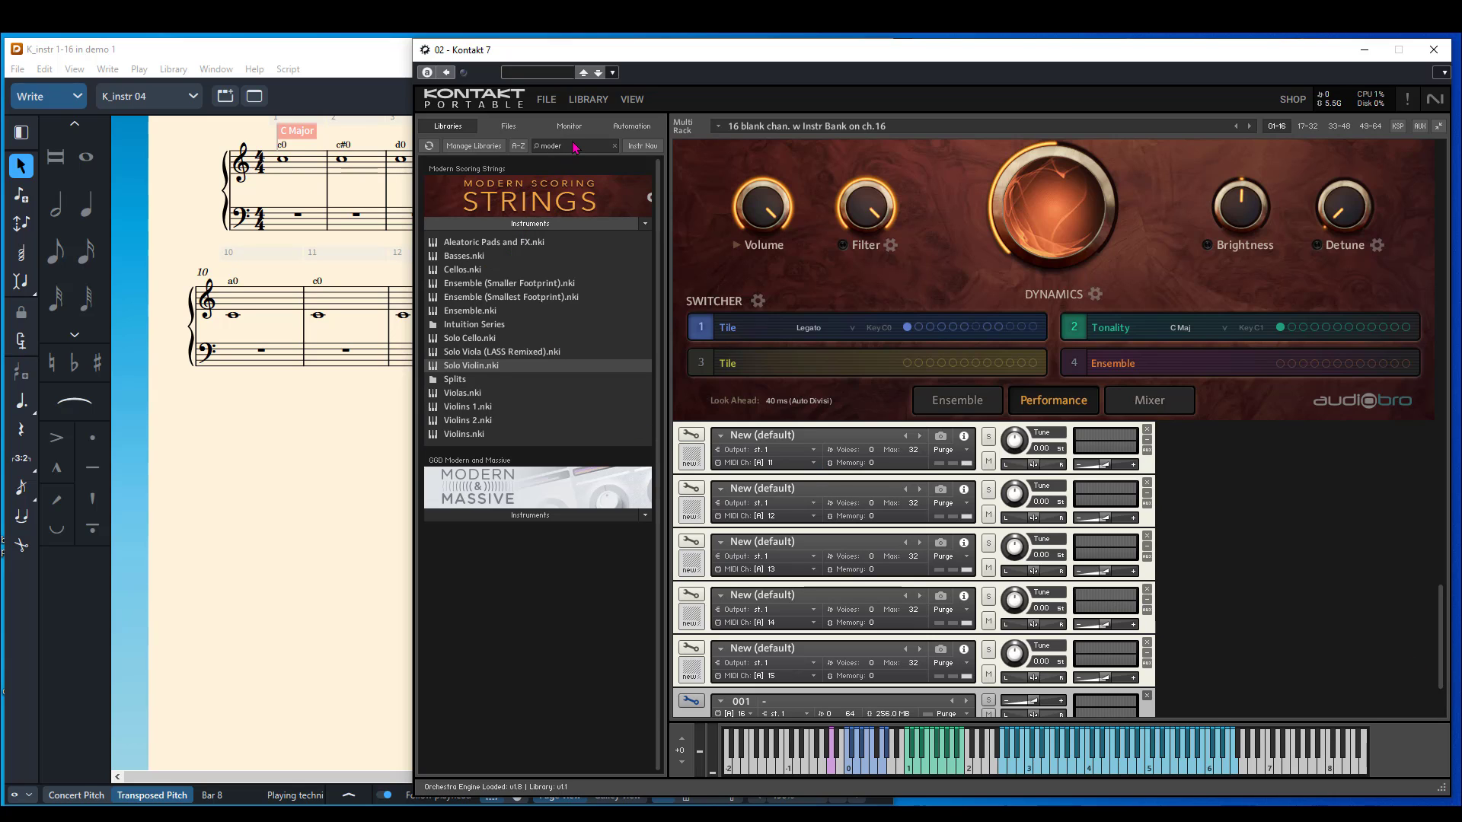
pyautogui.click(616, 146)
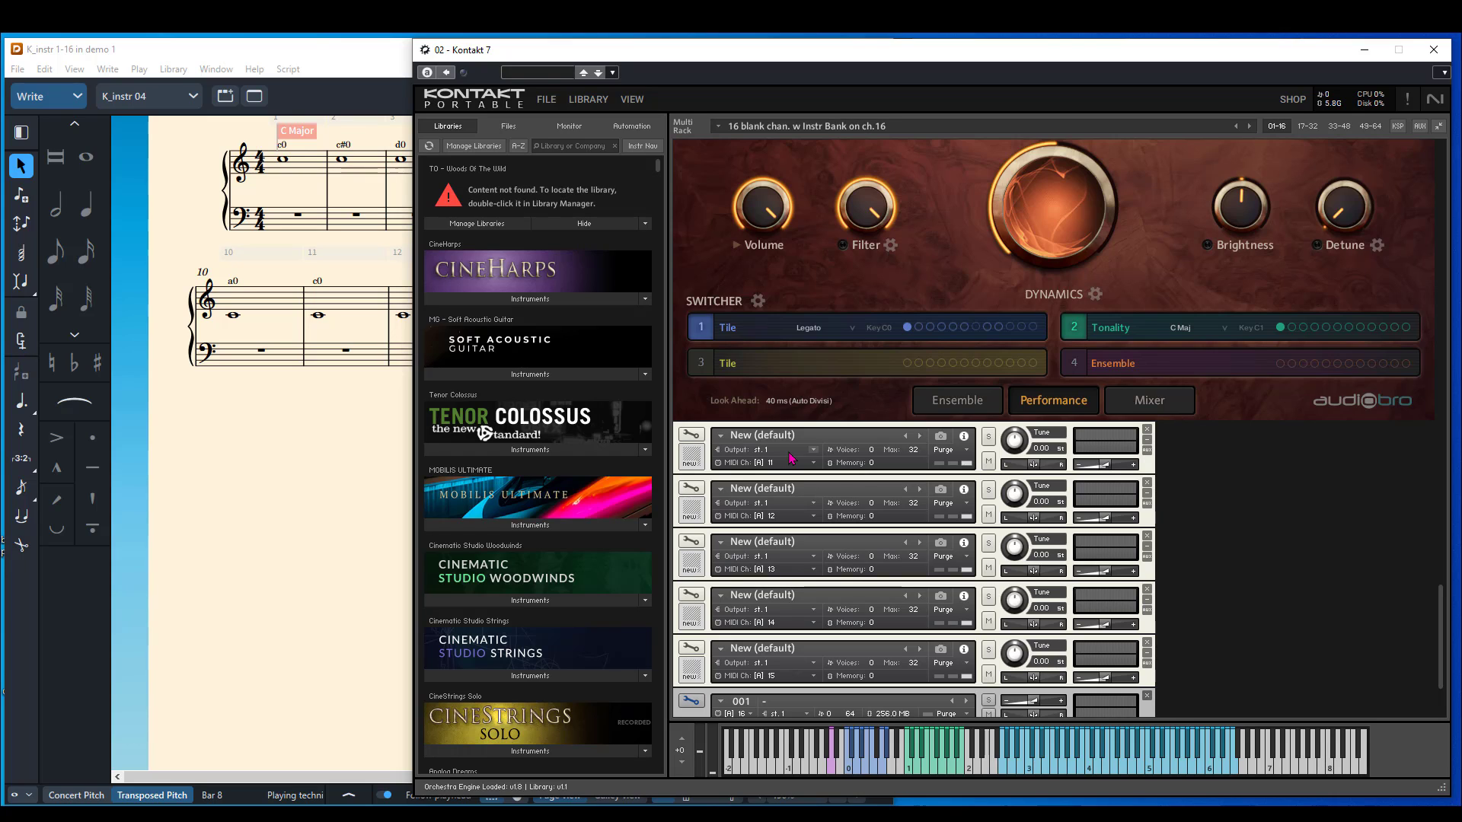
pyautogui.click(563, 147)
pyautogui.write('ethn')
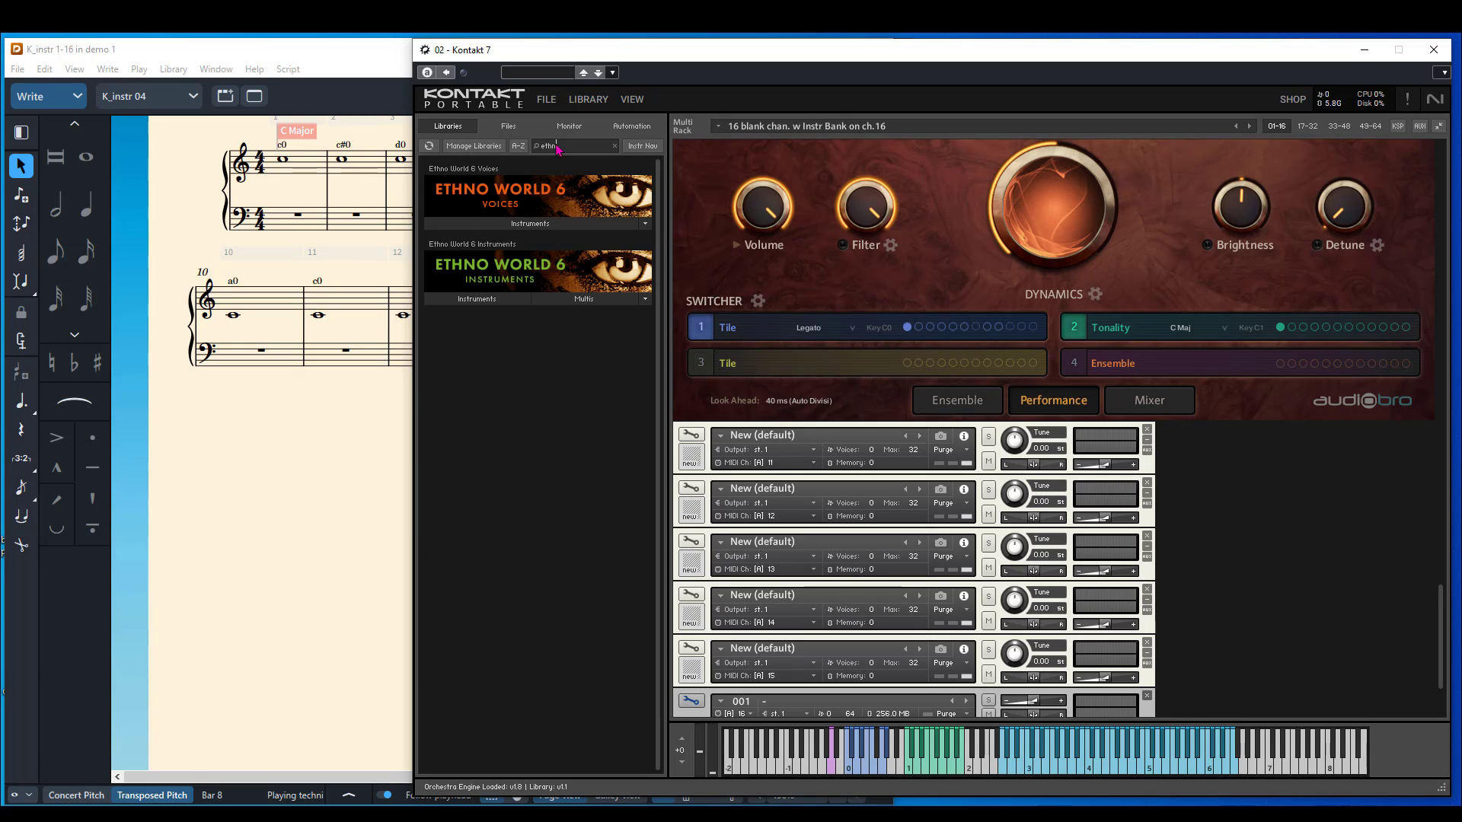
pyautogui.click(486, 301)
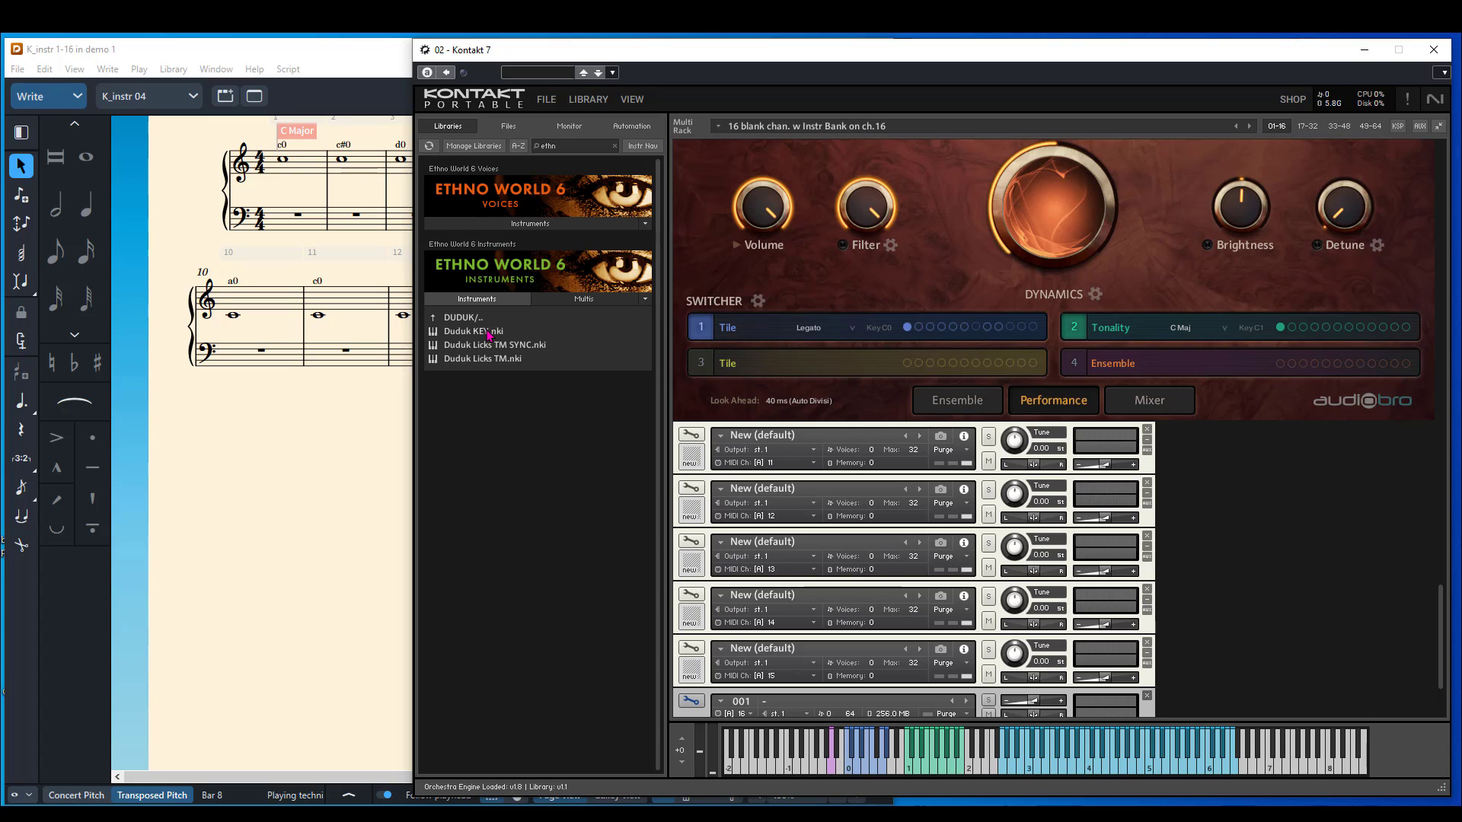
pyautogui.moveTo(487, 335); pyautogui.dragTo(815, 459)
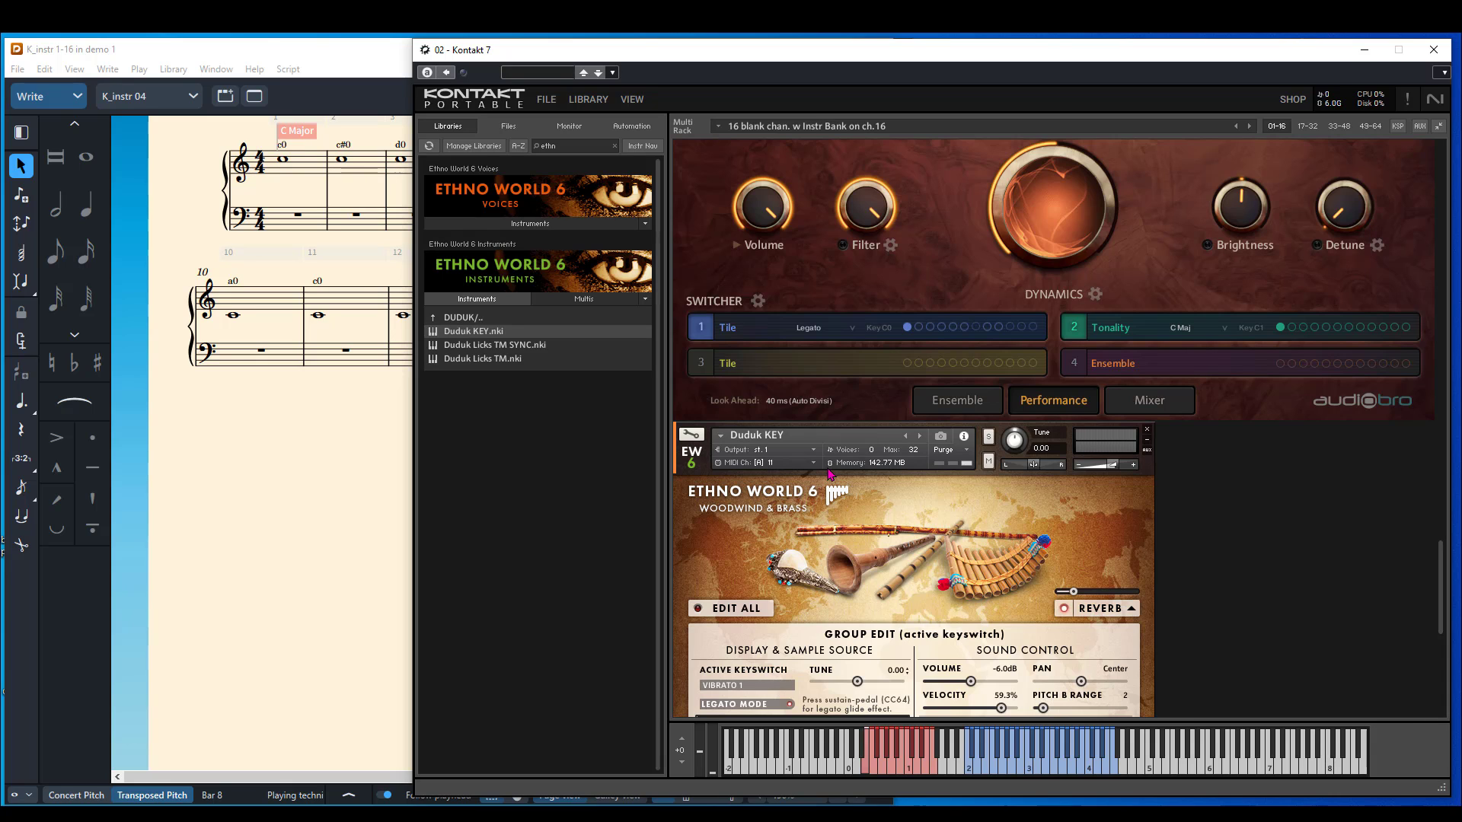
# Search the libraries for "ya" and list the instruments of the YAMAHA PSR-S900 library.
pyautogui.scroll(-2, 662, 558)
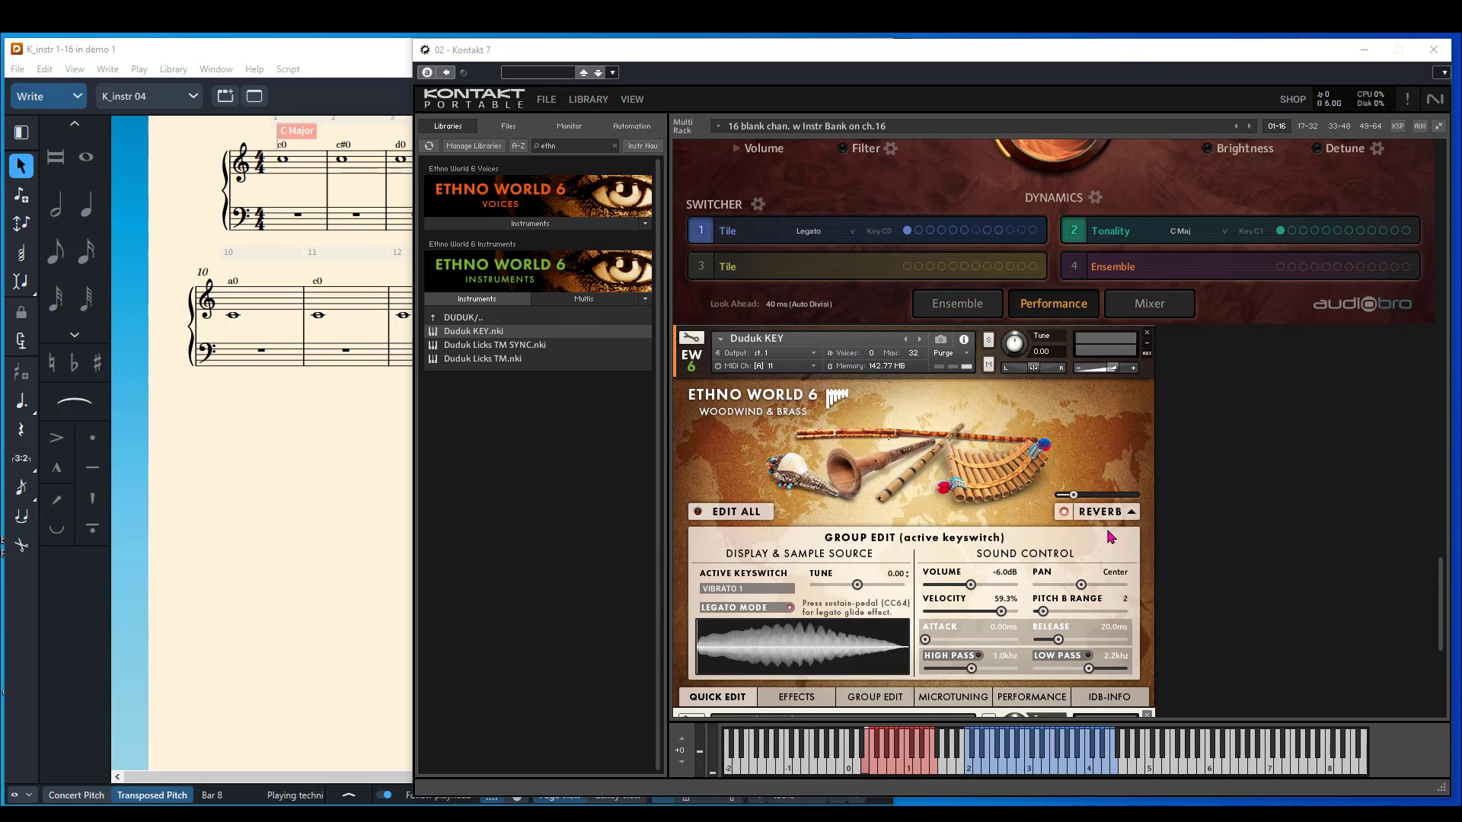
pyautogui.click(1439, 576)
pyautogui.moveTo(1439, 576); pyautogui.dragTo(1458, 644)
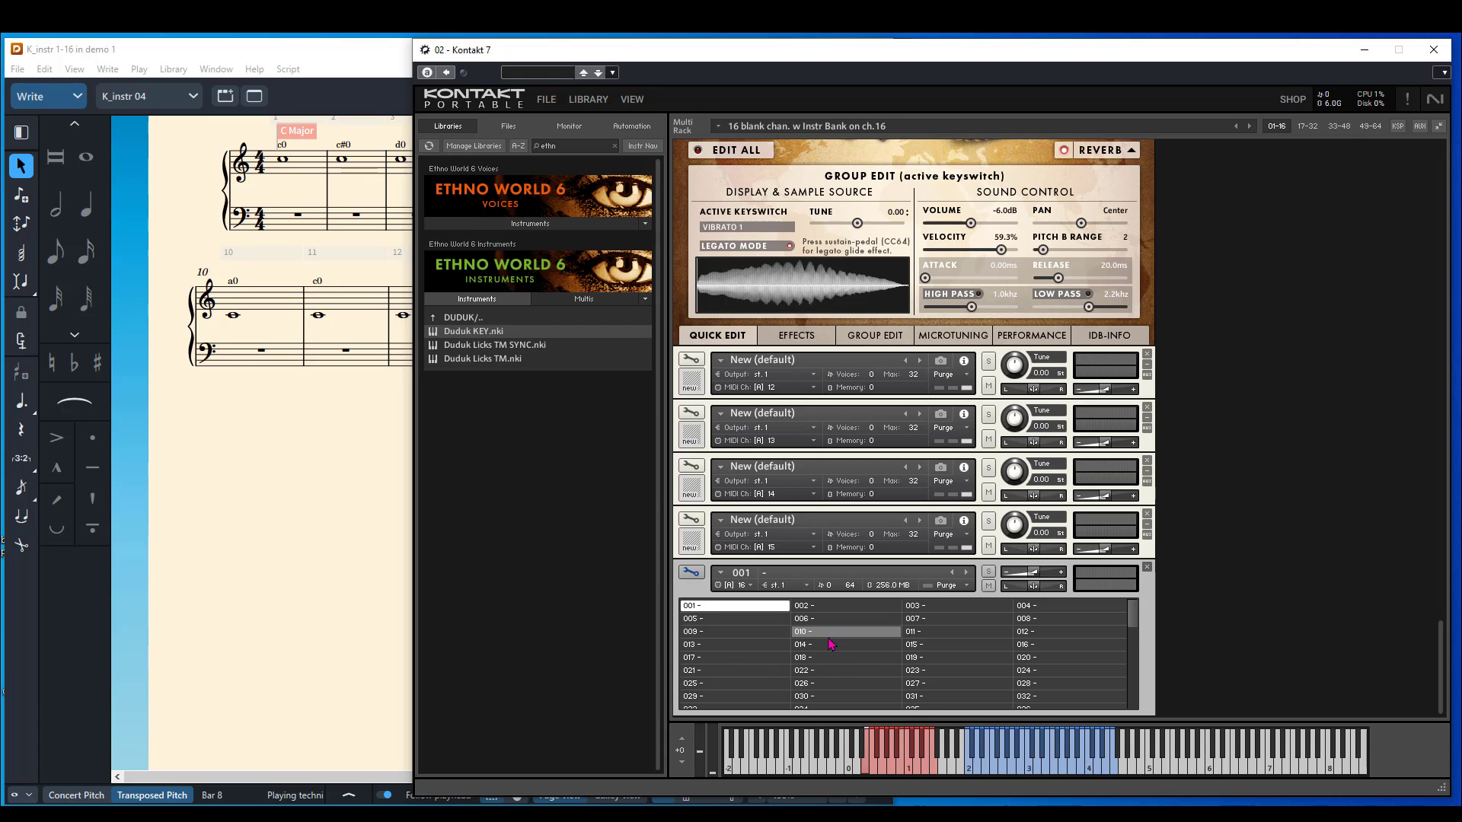
pyautogui.click(614, 146)
pyautogui.click(585, 147)
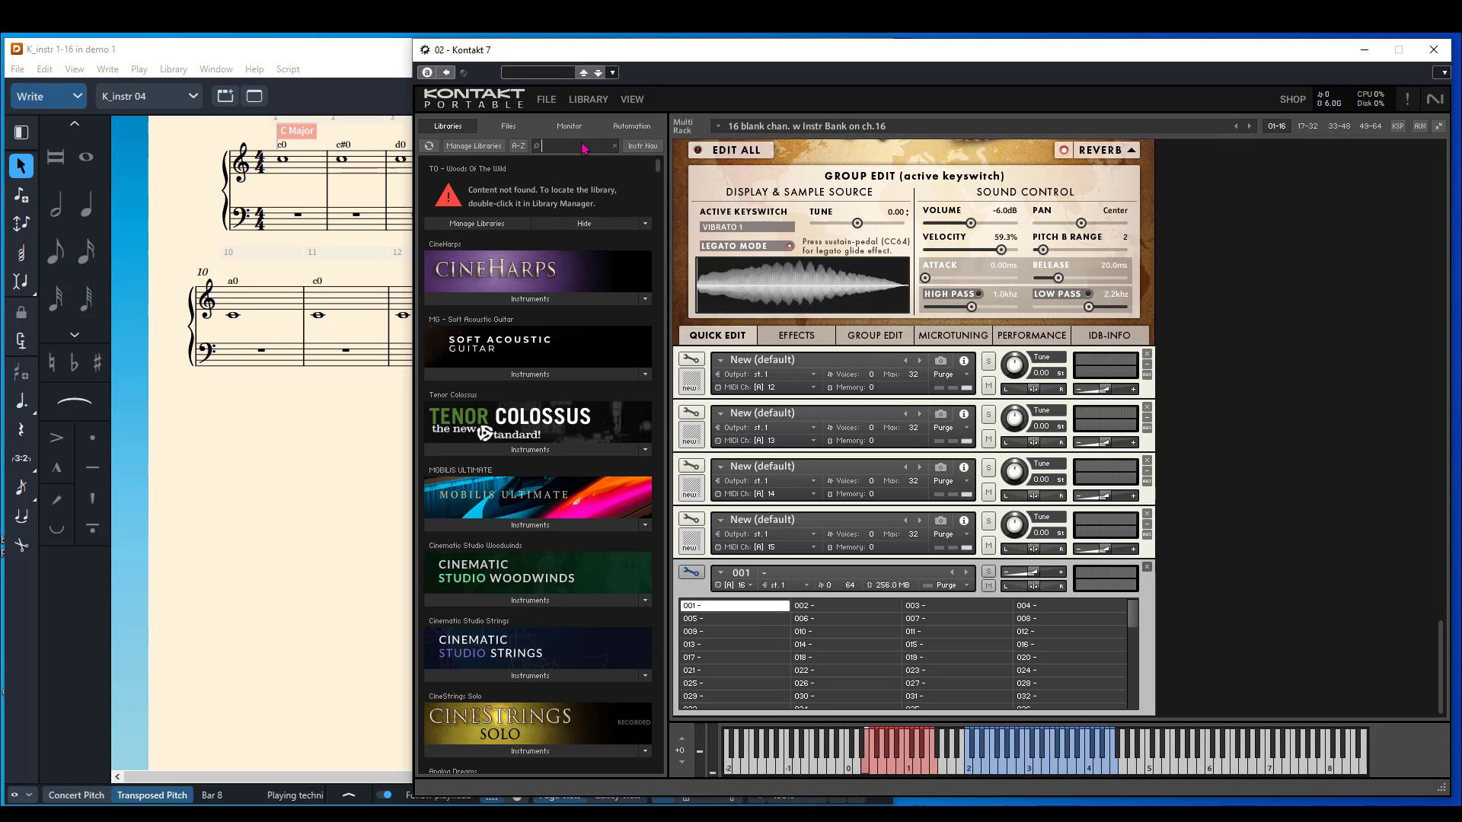
pyautogui.write('y')
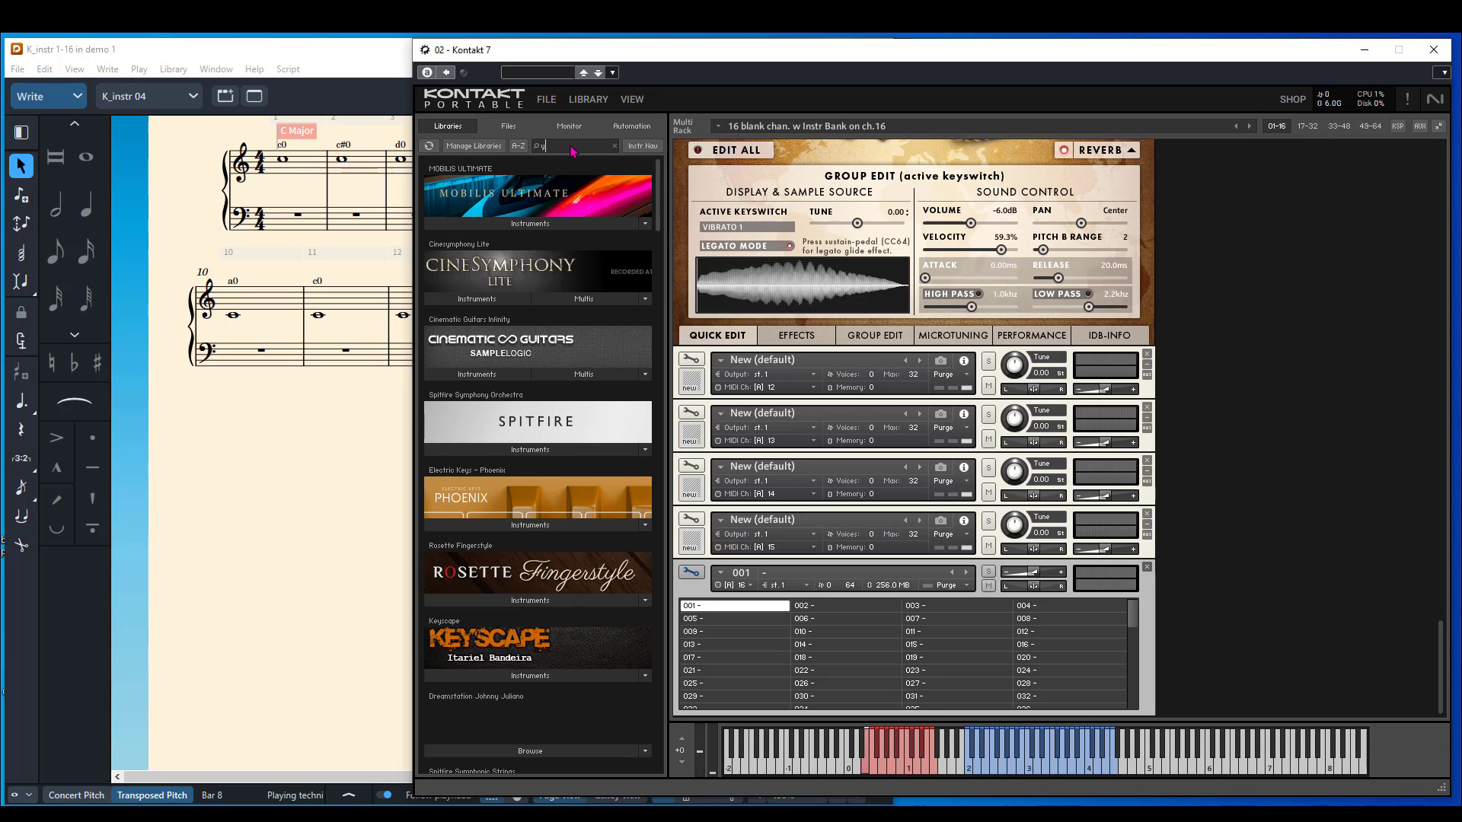
pyautogui.write('o')
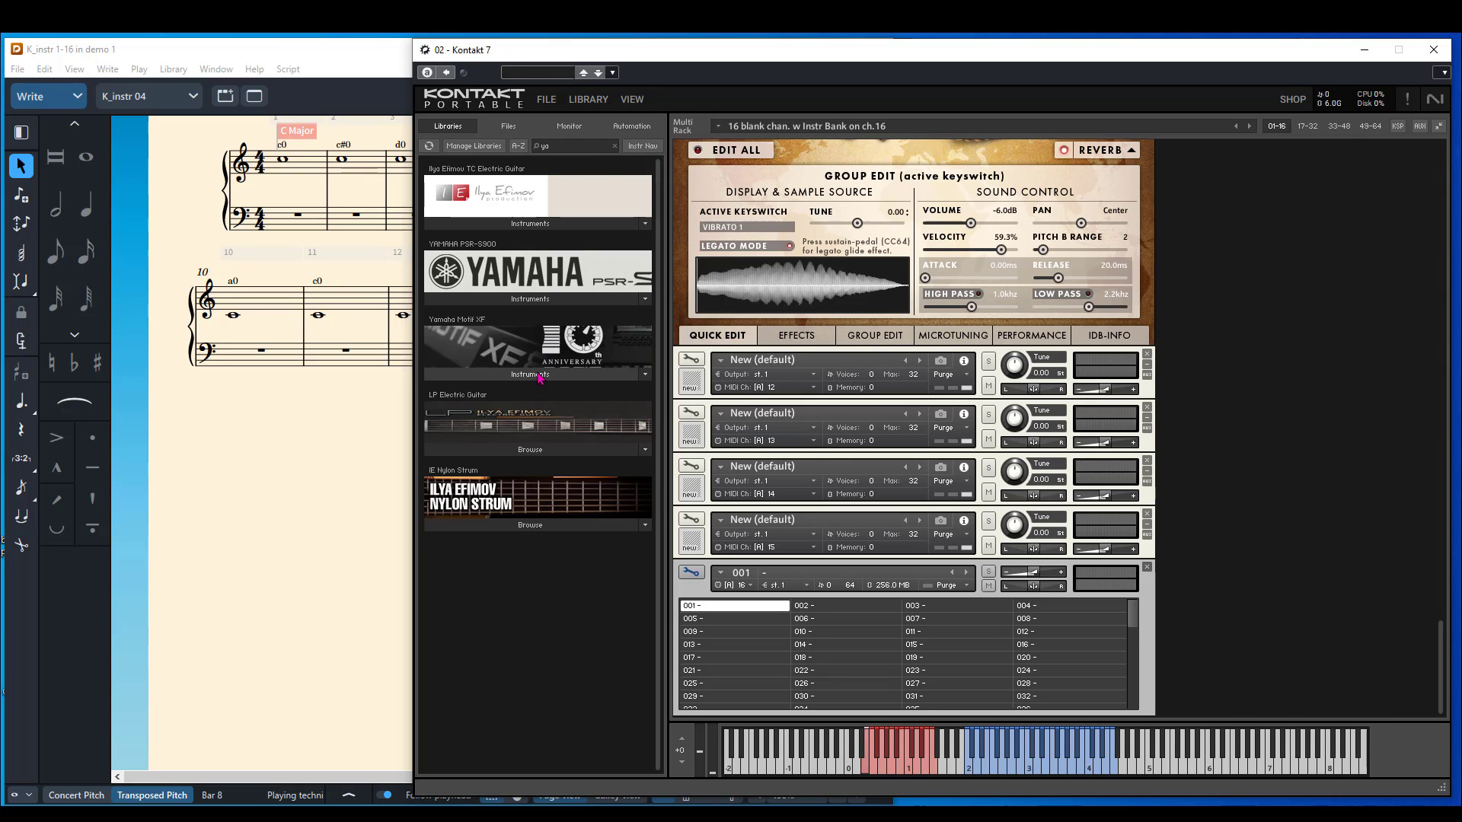
pyautogui.click(535, 302)
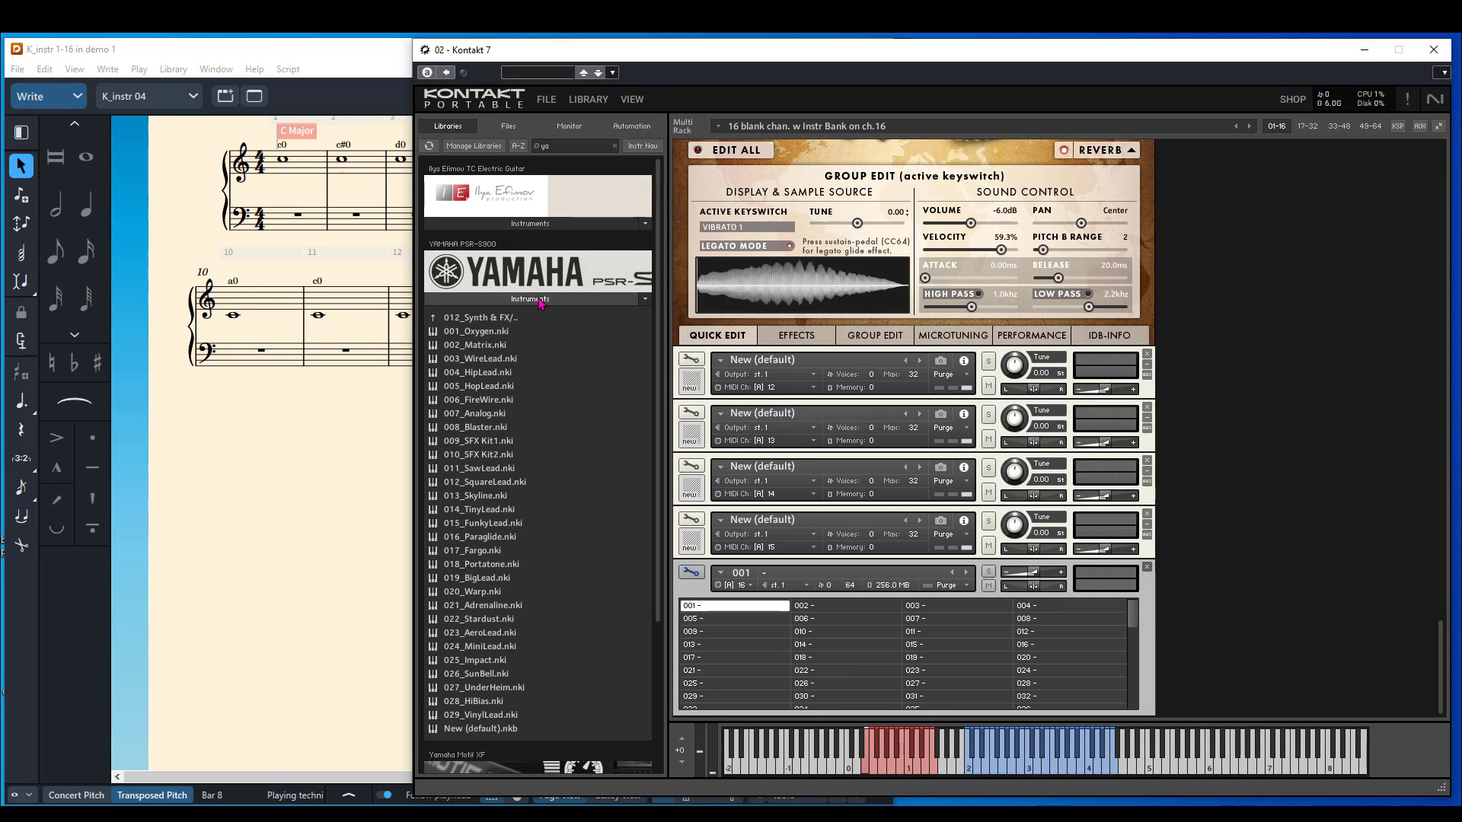
# Look through the 005_Saxophone and 001_Piano folders of the YAMAHA PSR-S900 library.
pyautogui.click(435, 320)
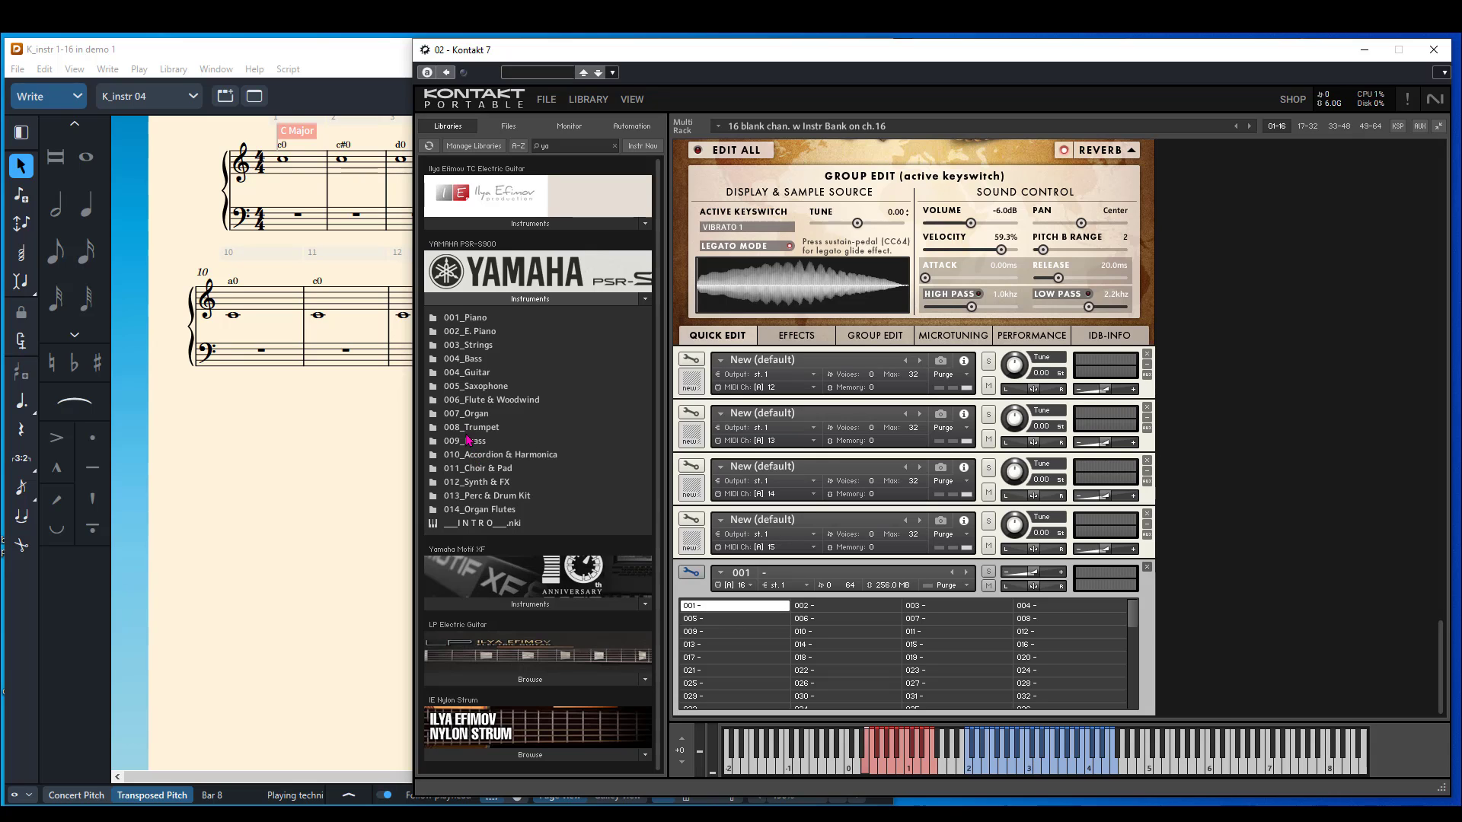
pyautogui.click(473, 388)
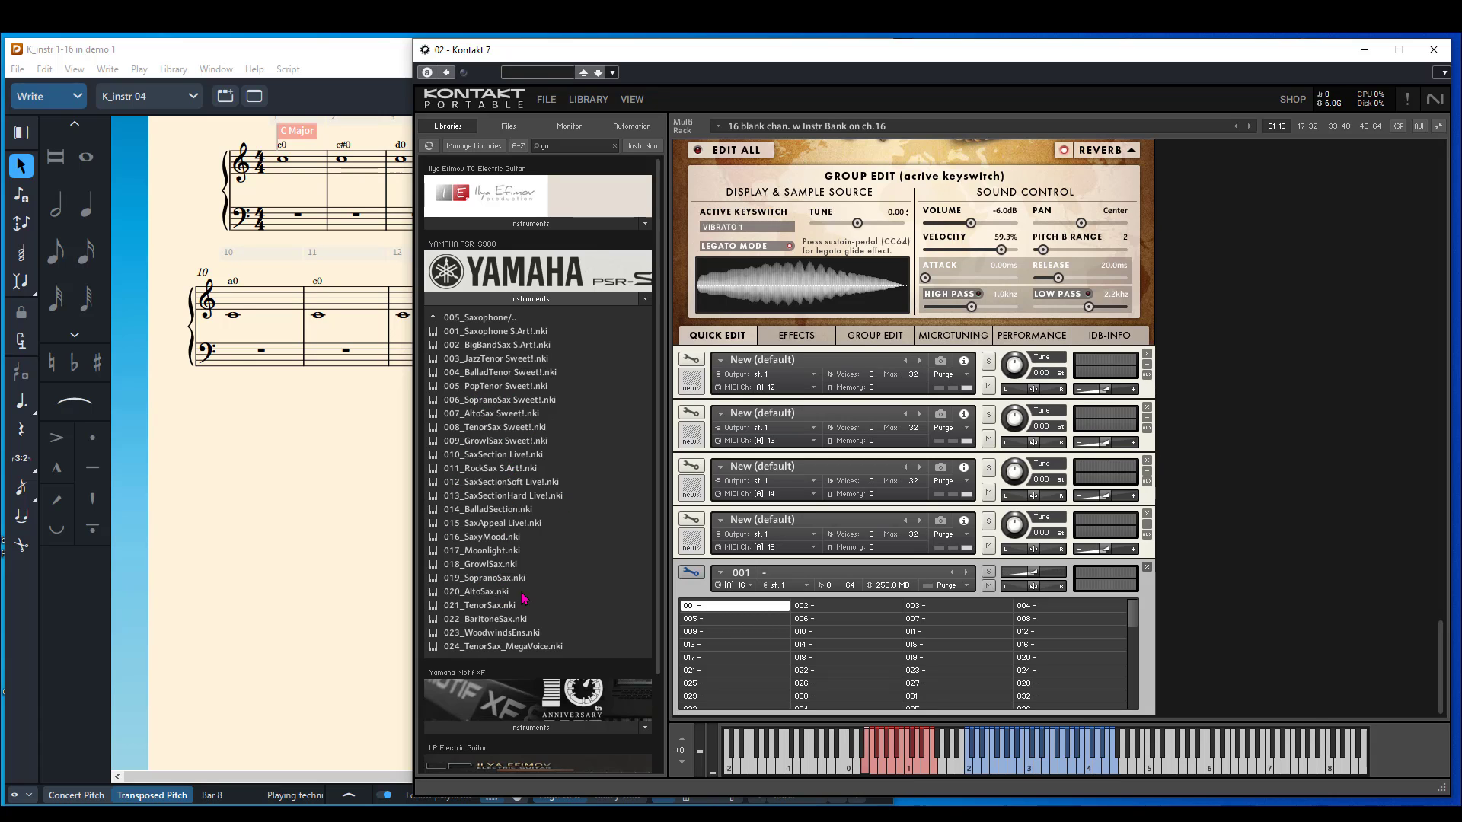
pyautogui.click(435, 318)
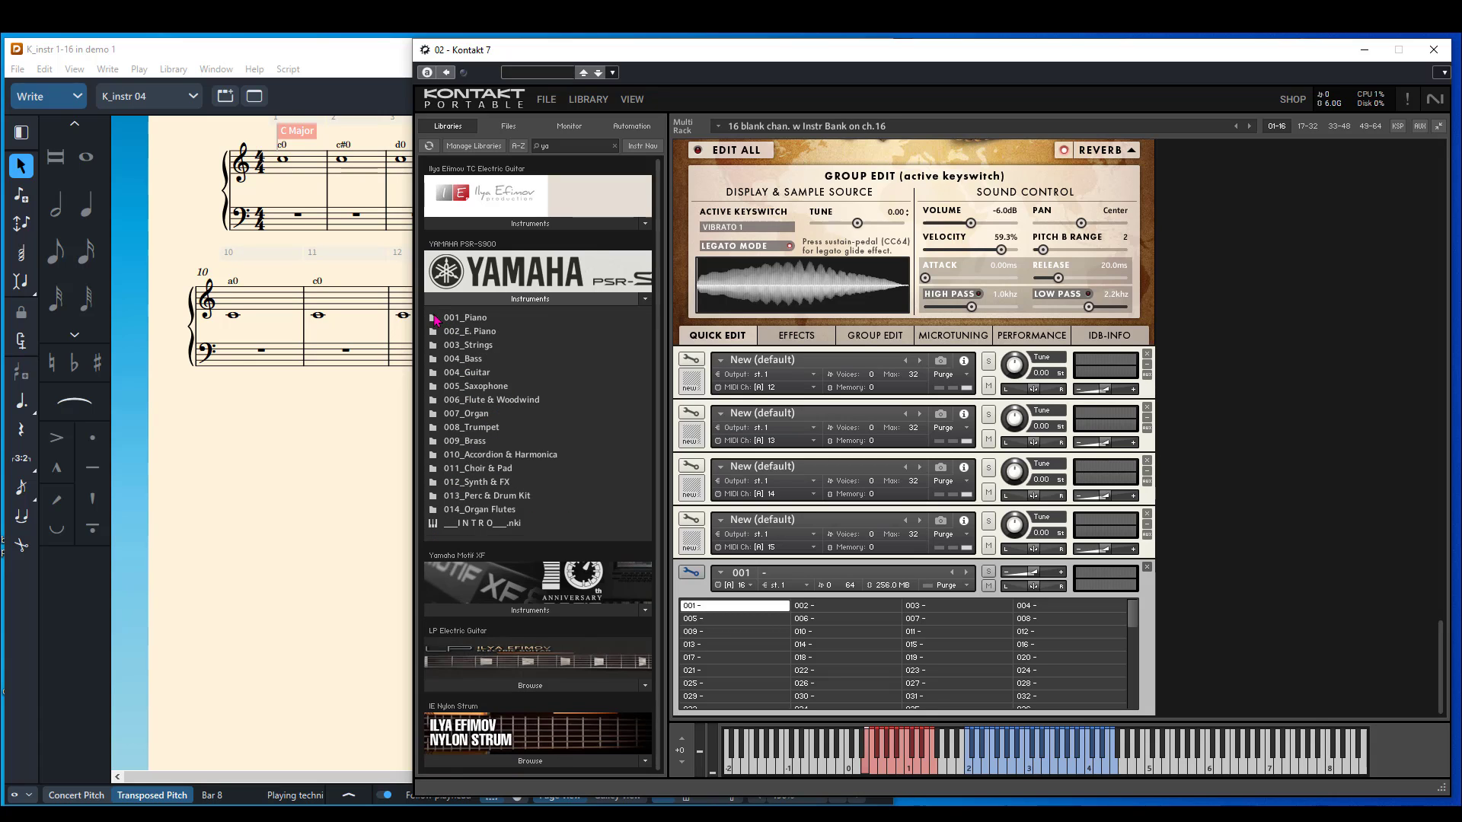
pyautogui.click(454, 322)
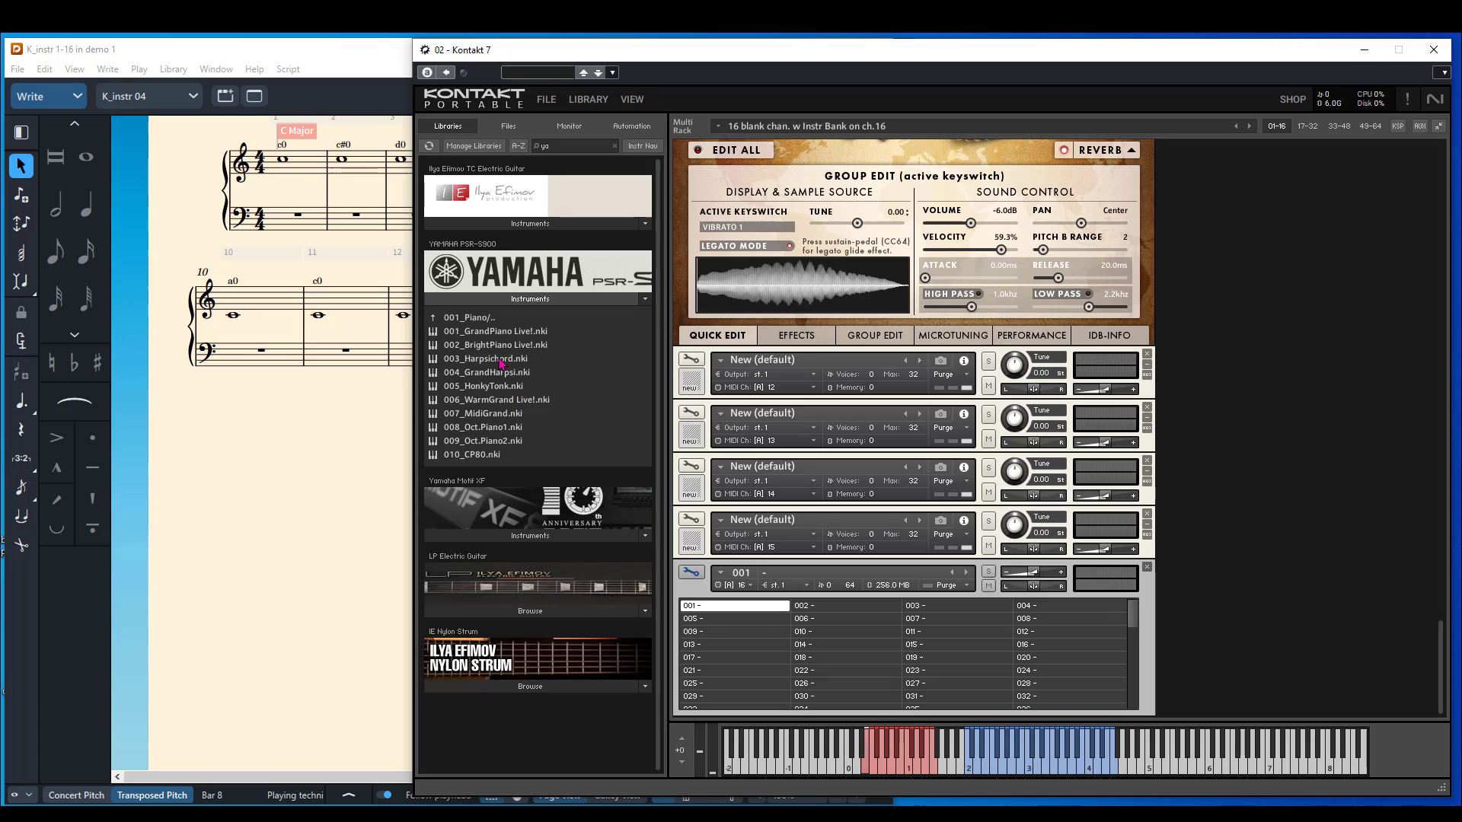
pyautogui.click(436, 318)
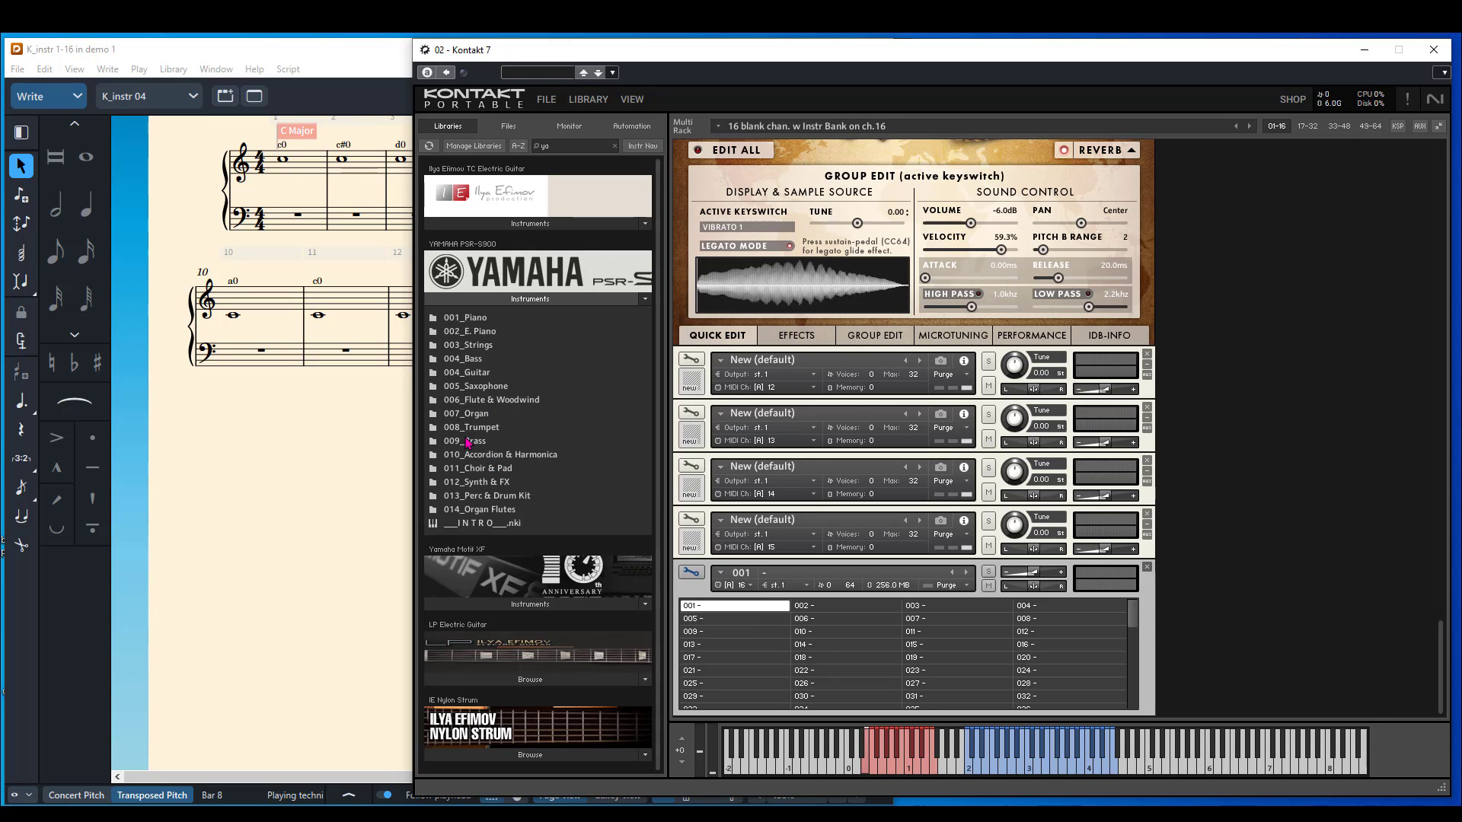
# Load 001_Oxygen.nki through 020_Warp.nki from the 012_Synth & FX folder into slots 001 to 020 of the MIDI channel 16 instrument bank.
pyautogui.doubleClick(464, 484)
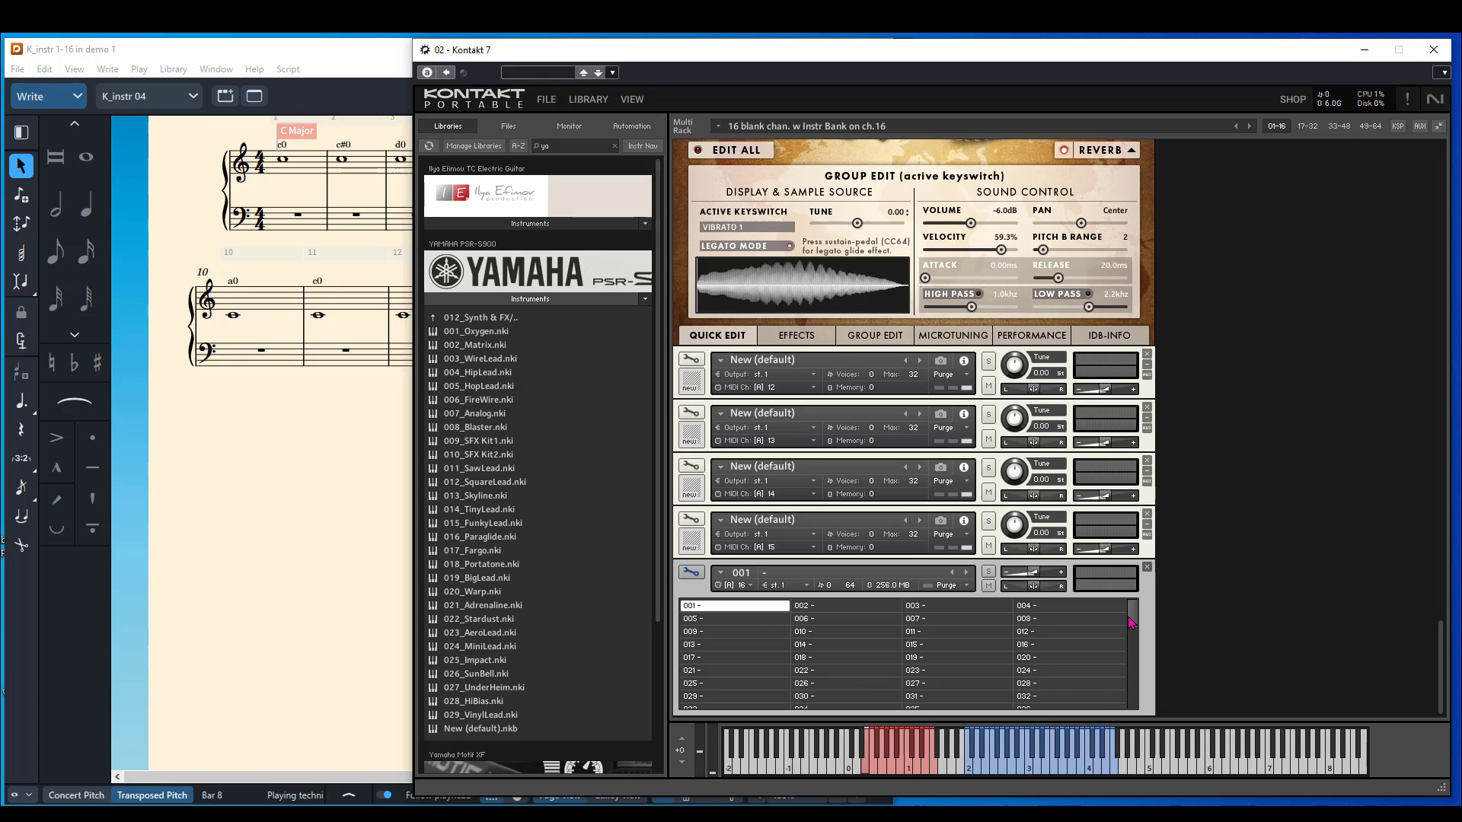
pyautogui.moveTo(1130, 615)
pyautogui.mouseDown()
pyautogui.moveTo(1133, 631)
pyautogui.moveTo(1132, 609)
pyautogui.mouseUp()
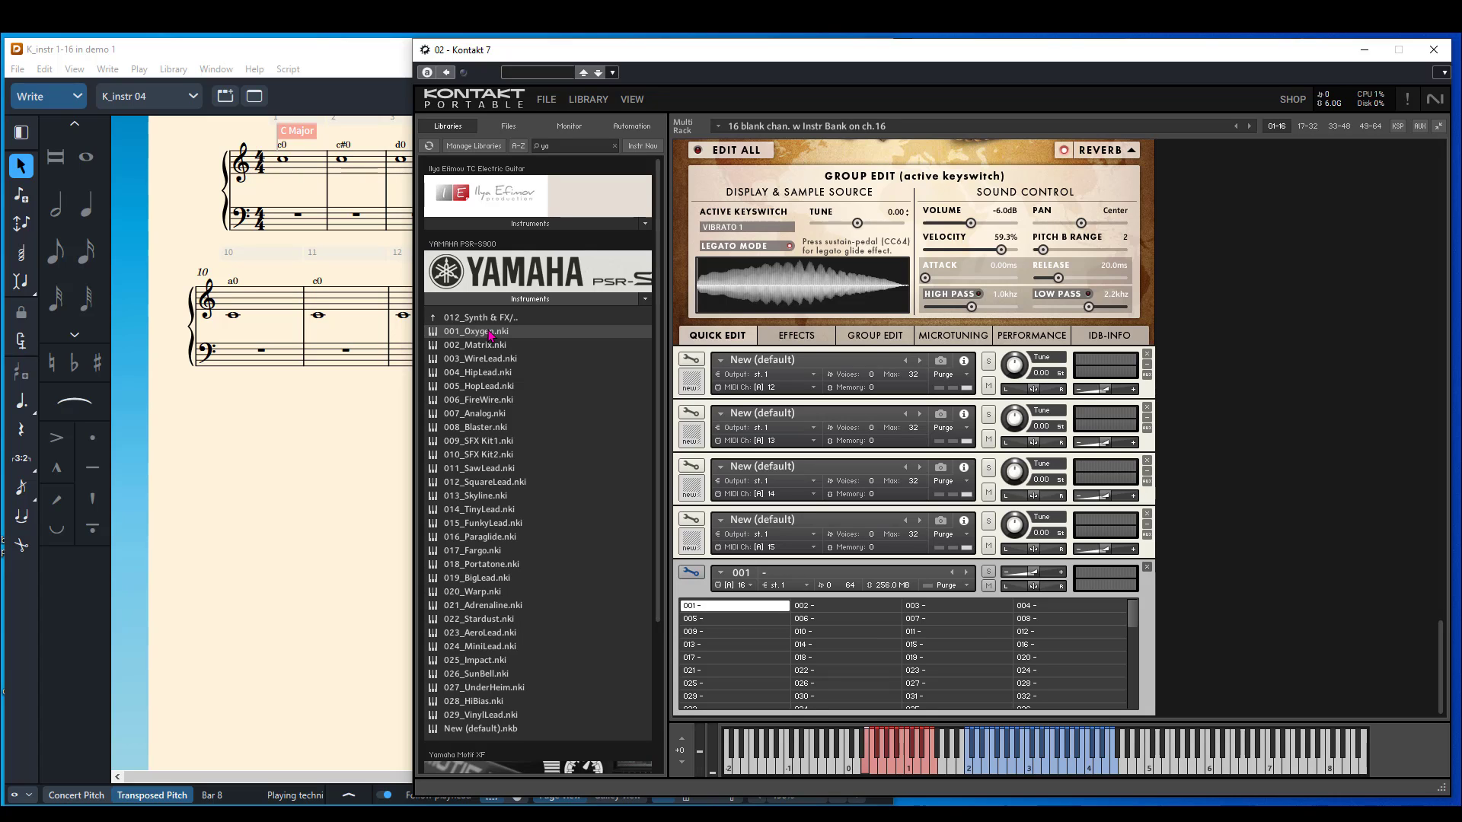
pyautogui.keyDown('shift'); pyautogui.click(473, 594); pyautogui.keyUp('shift')
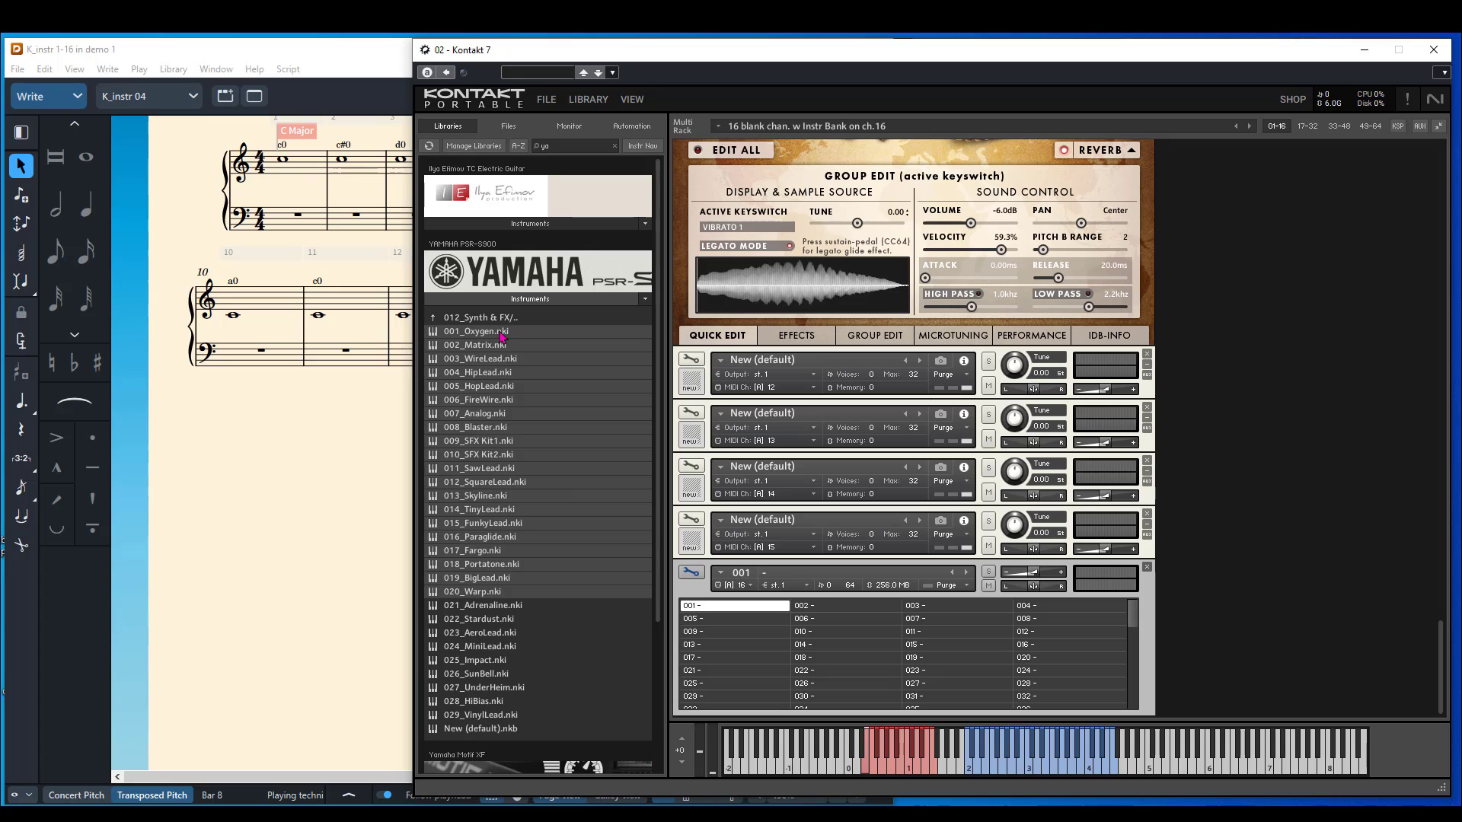
pyautogui.moveTo(501, 334); pyautogui.dragTo(708, 617)
pyautogui.moveTo(715, 606); pyautogui.dragTo(717, 606)
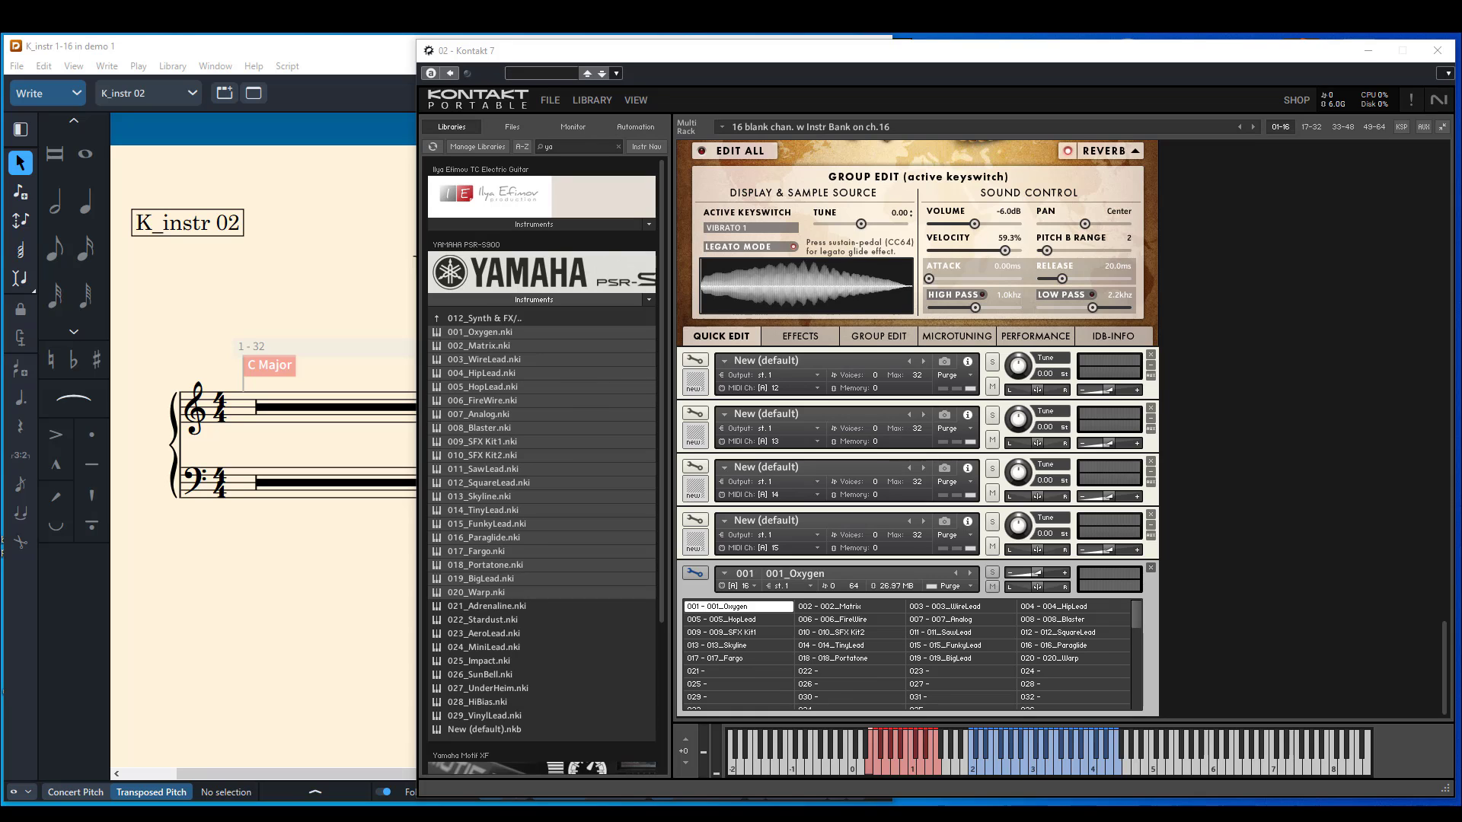
# Switch to Dorico, maximize its window and show the K_instr 16 layout in Play mode.
pyautogui.click(192, 94)
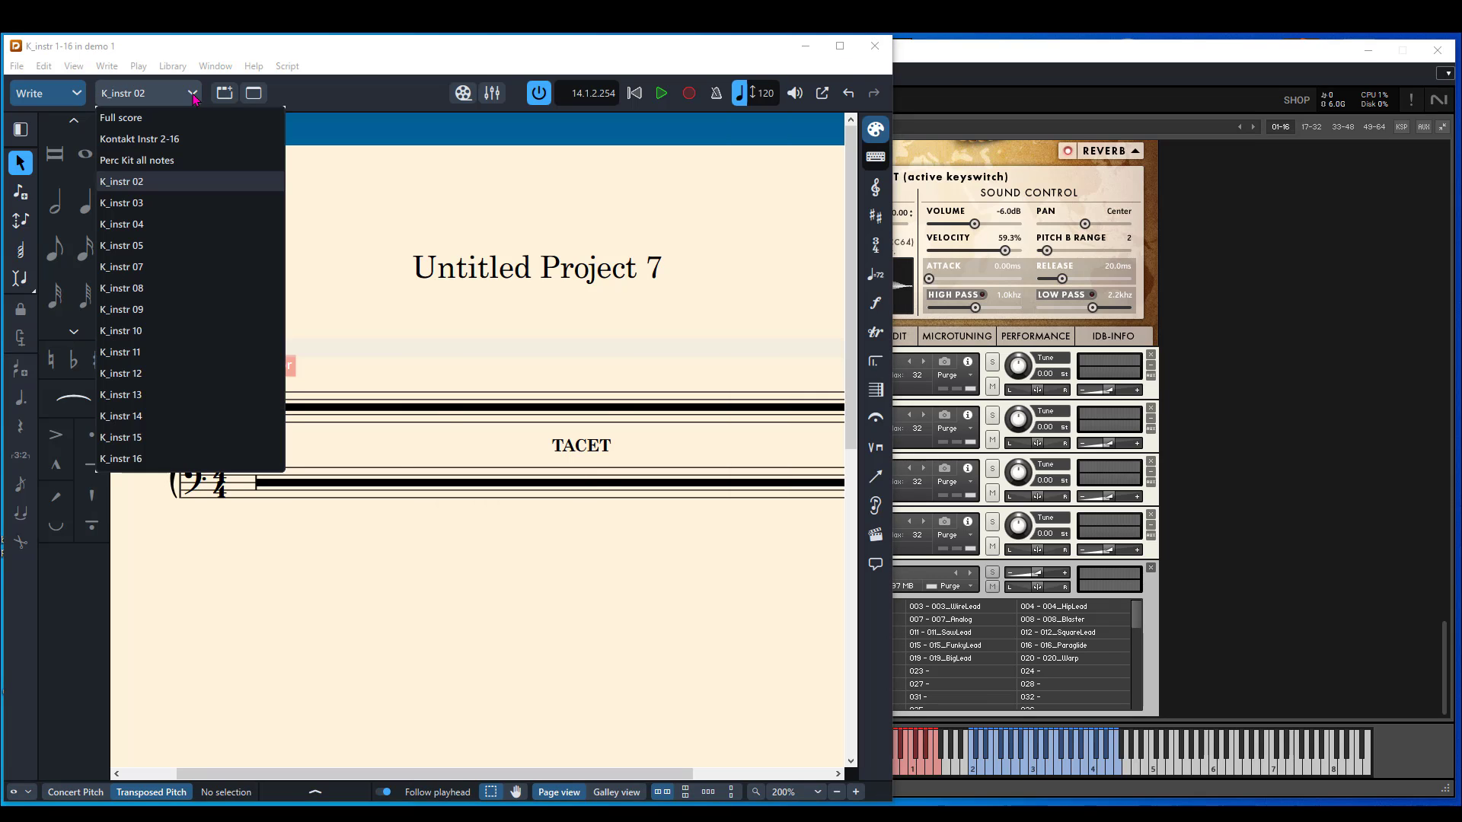
pyautogui.click(128, 460)
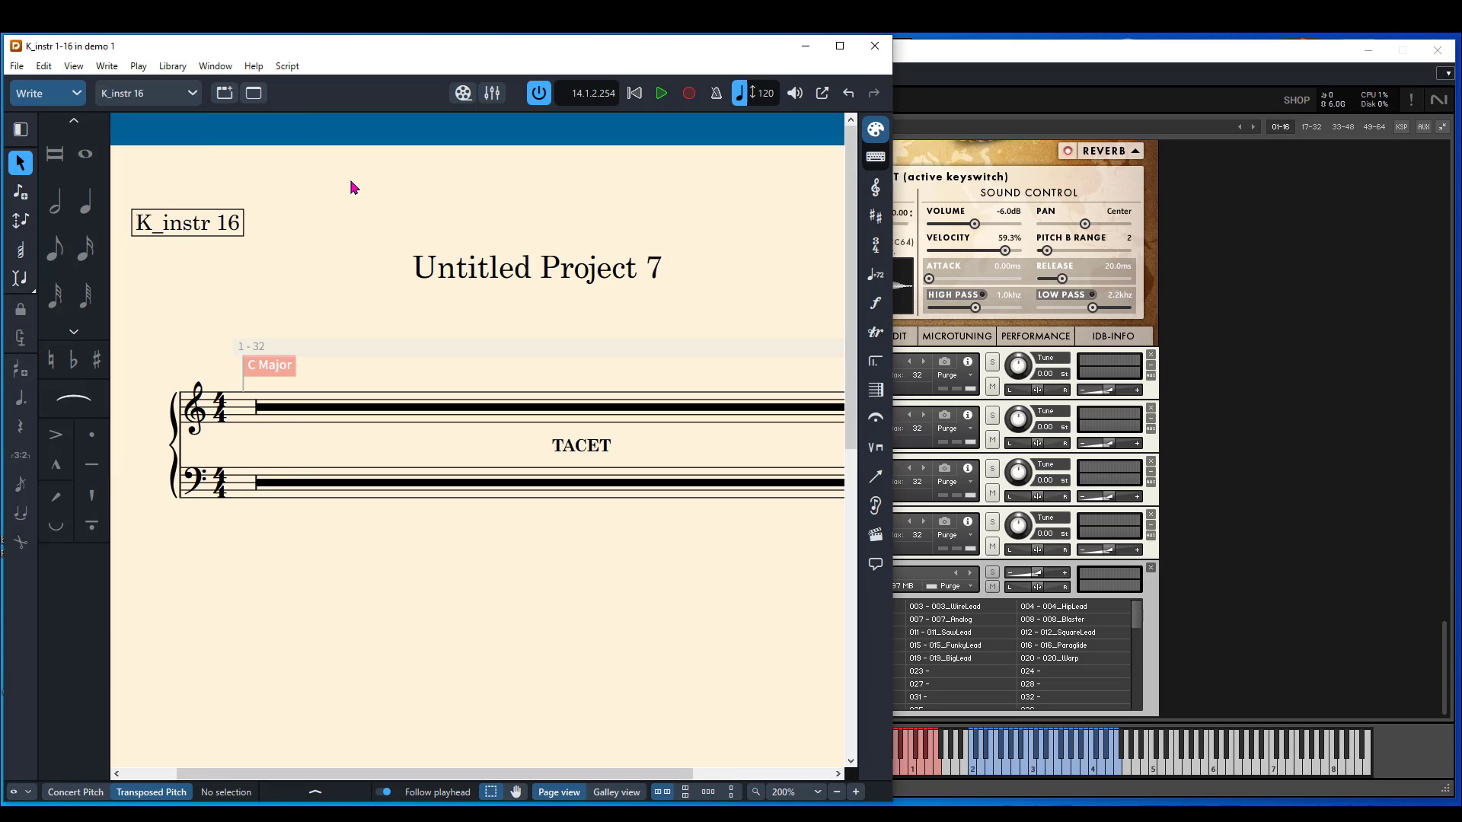
pyautogui.click(840, 46)
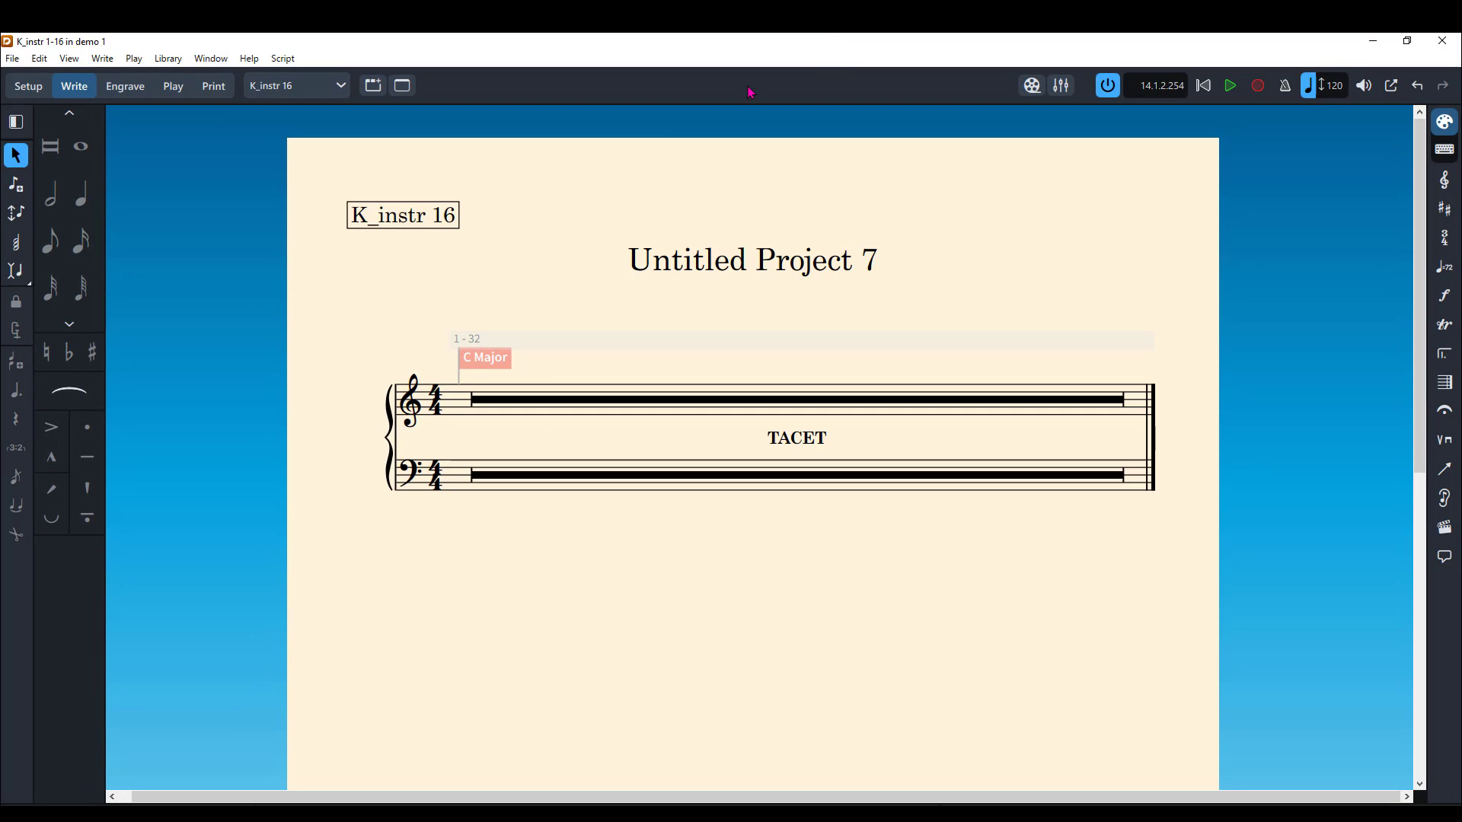
pyautogui.click(182, 90)
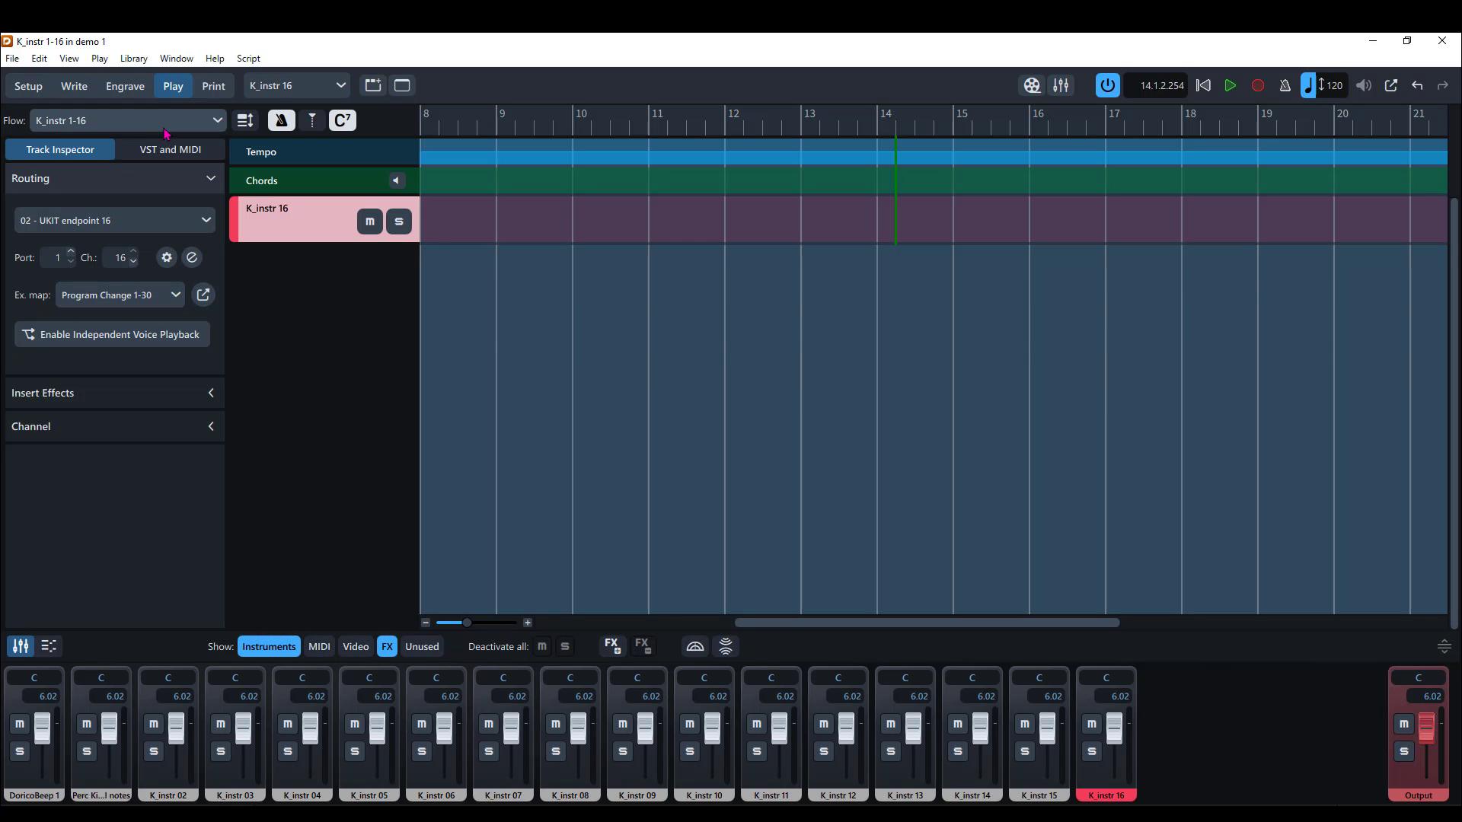
# Open the Program Change 1-30 expression map assigned to K_instr 16 and look through its list of base switches.
pyautogui.click(203, 295)
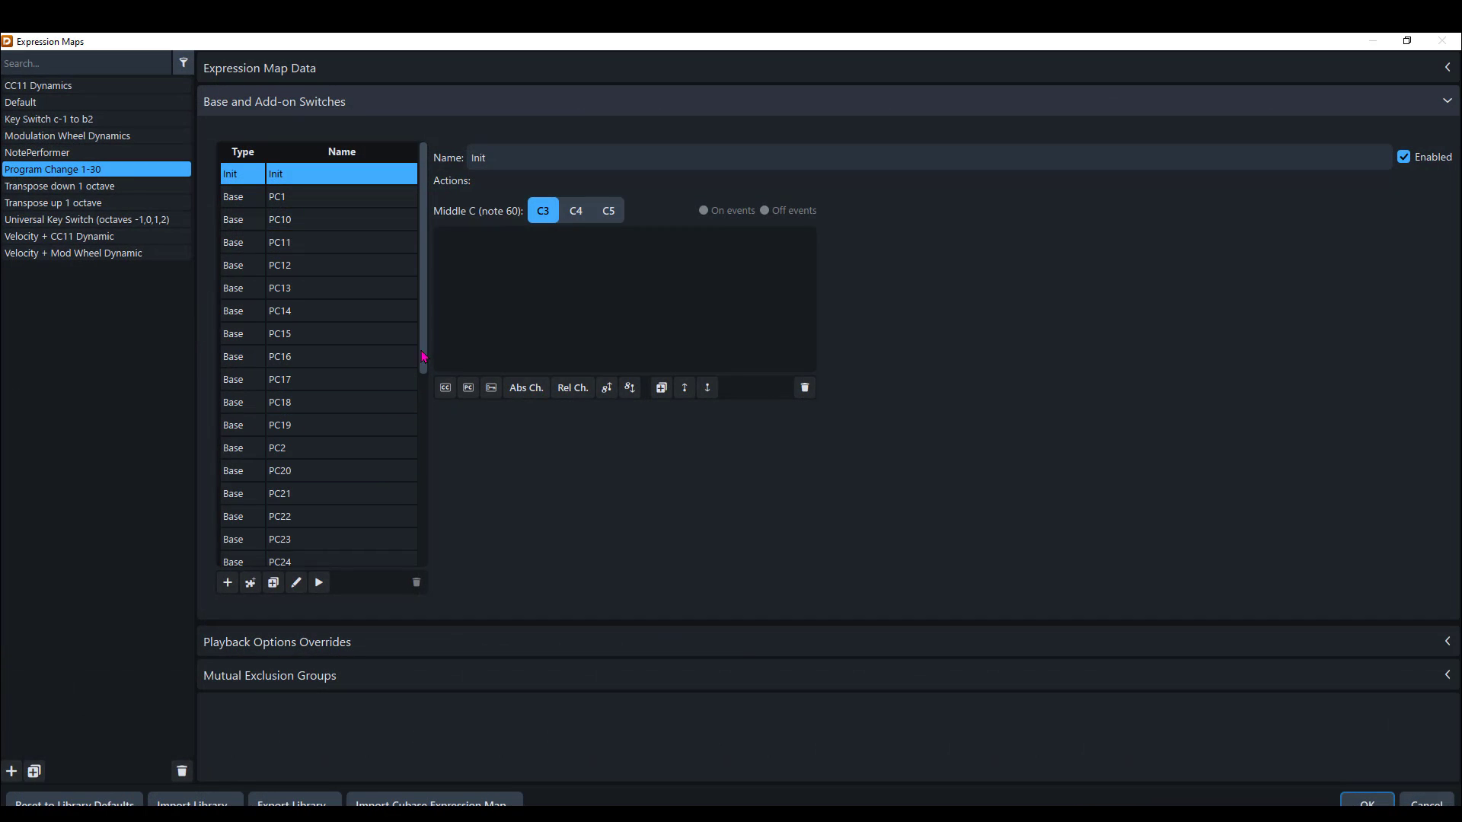
pyautogui.scroll(-4, 426, 402)
pyautogui.moveTo(430, 405); pyautogui.dragTo(430, 468)
pyautogui.scroll(5, 411, 358)
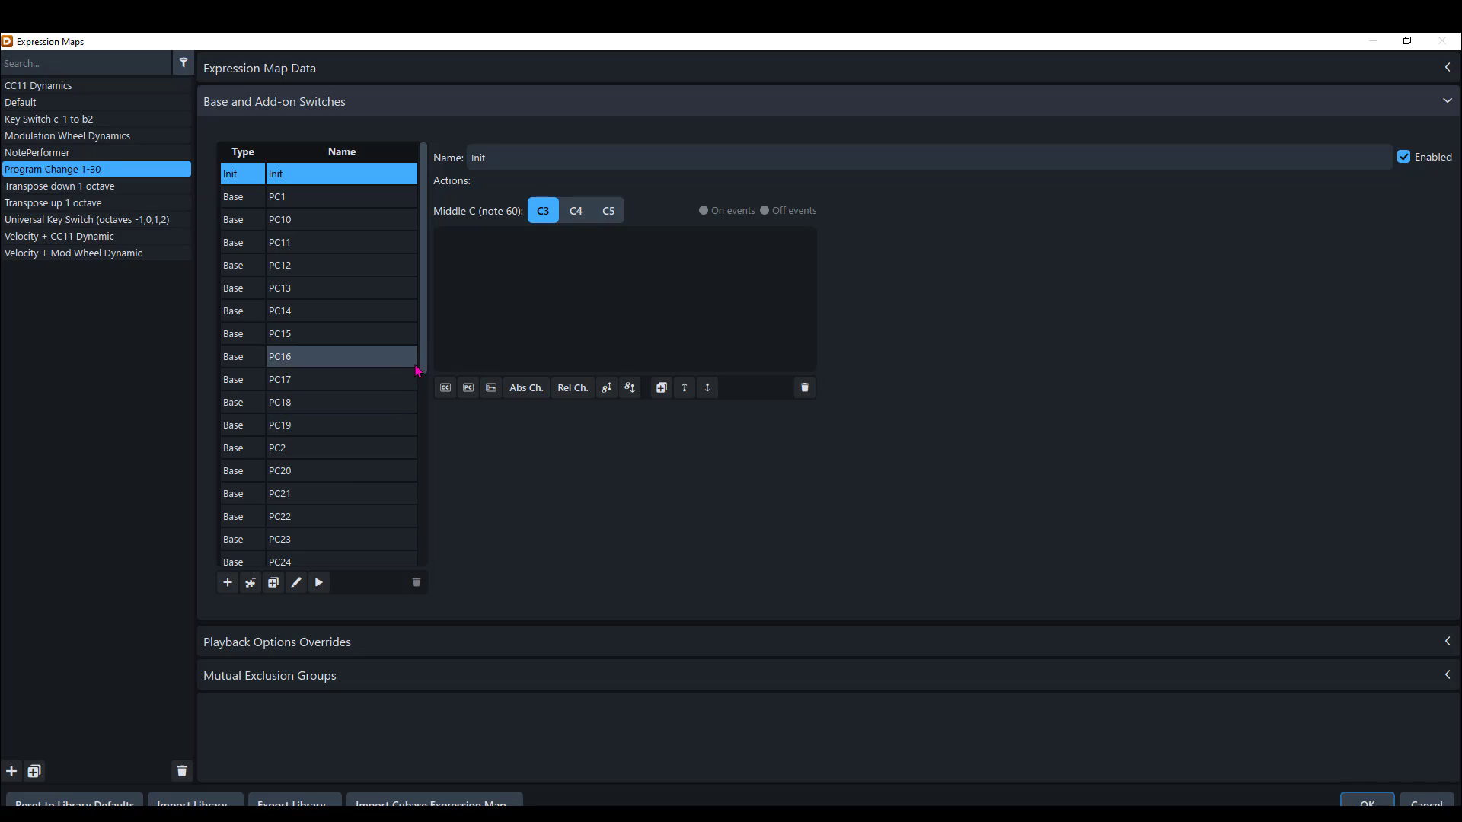
pyautogui.moveTo(418, 368); pyautogui.dragTo(426, 524)
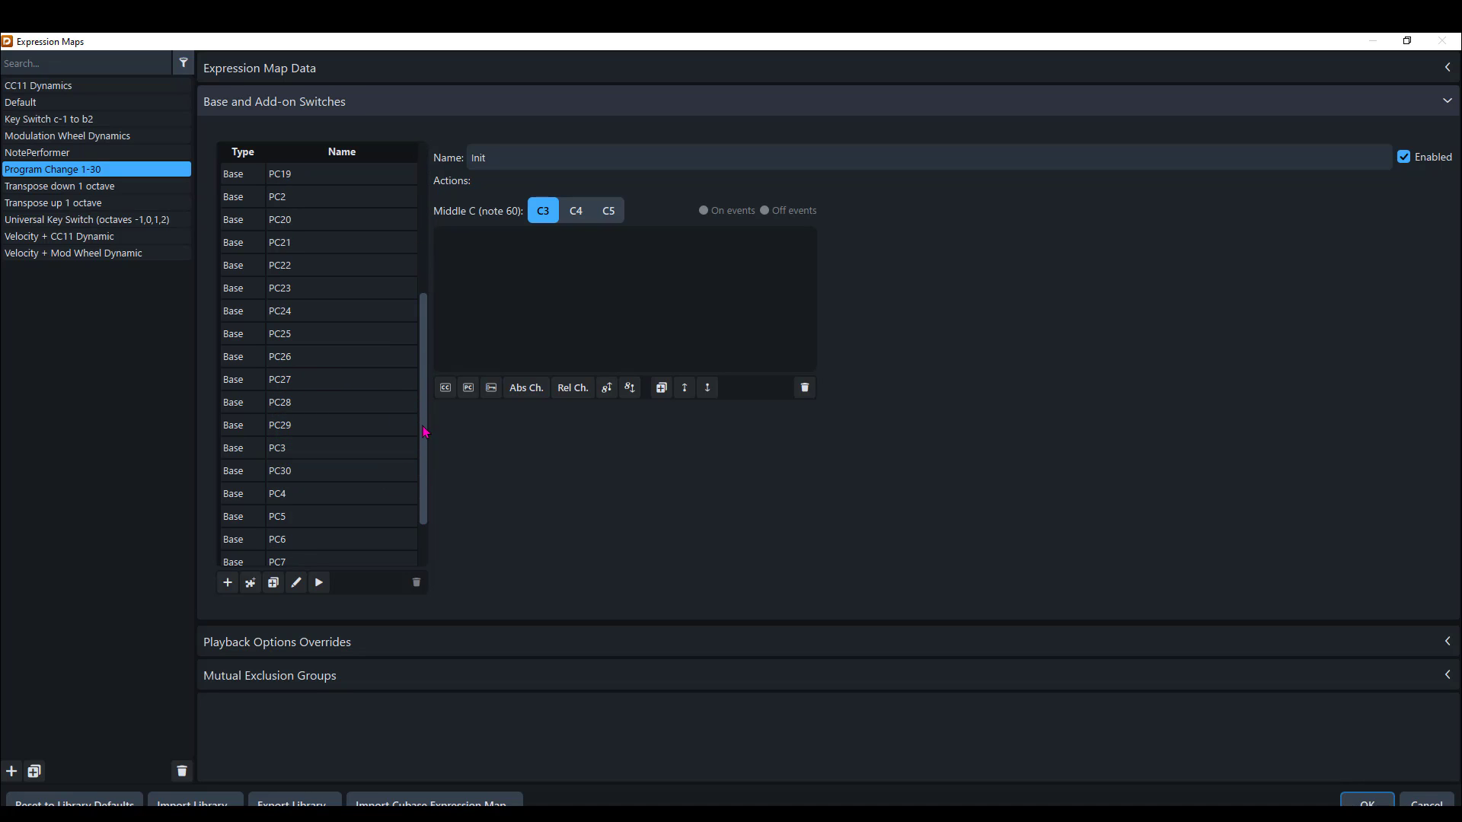
pyautogui.moveTo(425, 432); pyautogui.dragTo(424, 276)
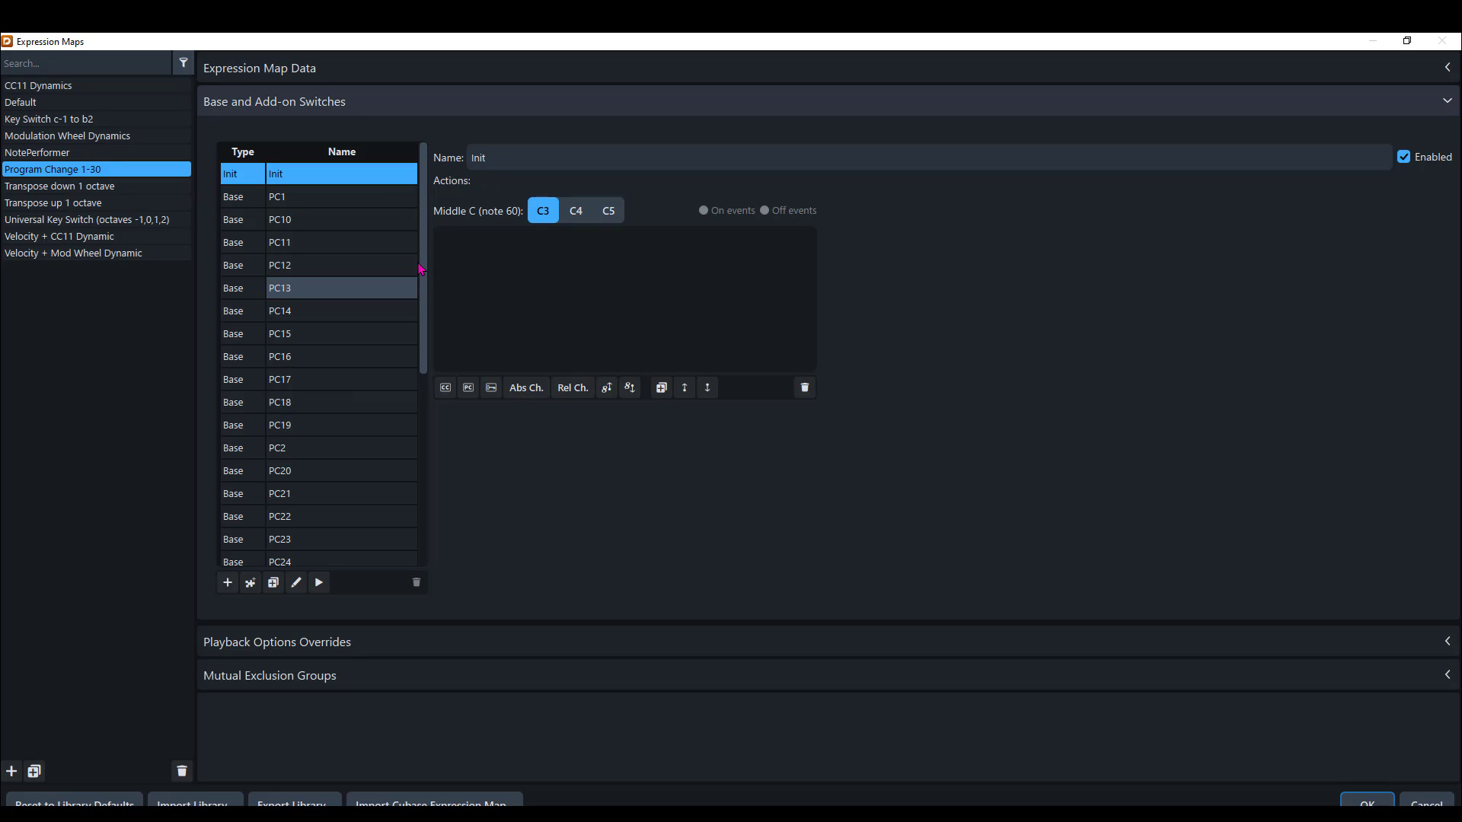
# Examine the PC1 switch's program change action against the Kontakt bank slots, and close the expression maps without saving.
pyautogui.click(299, 199)
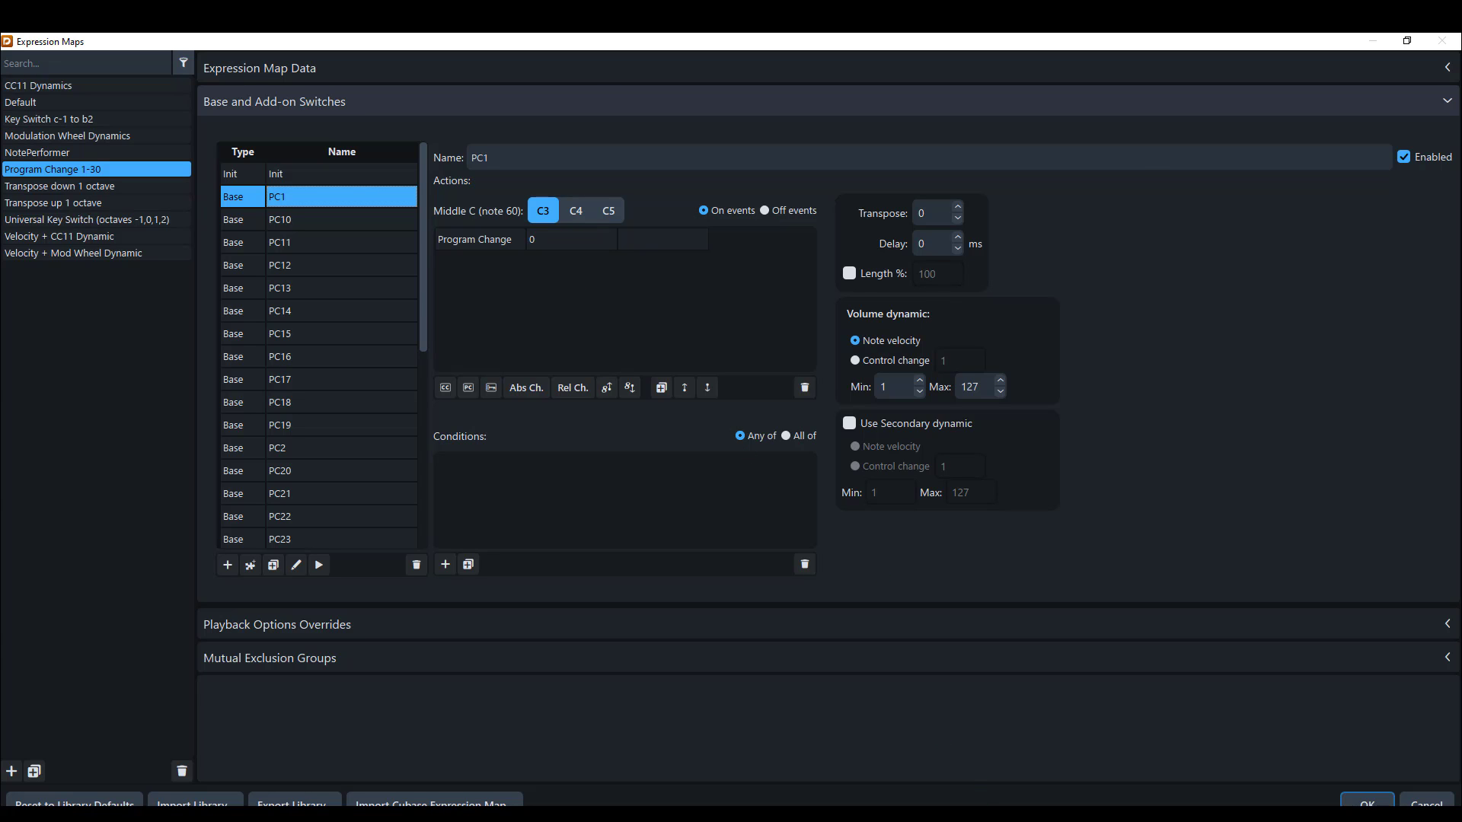
pyautogui.hotkey('alt', 'Tab')
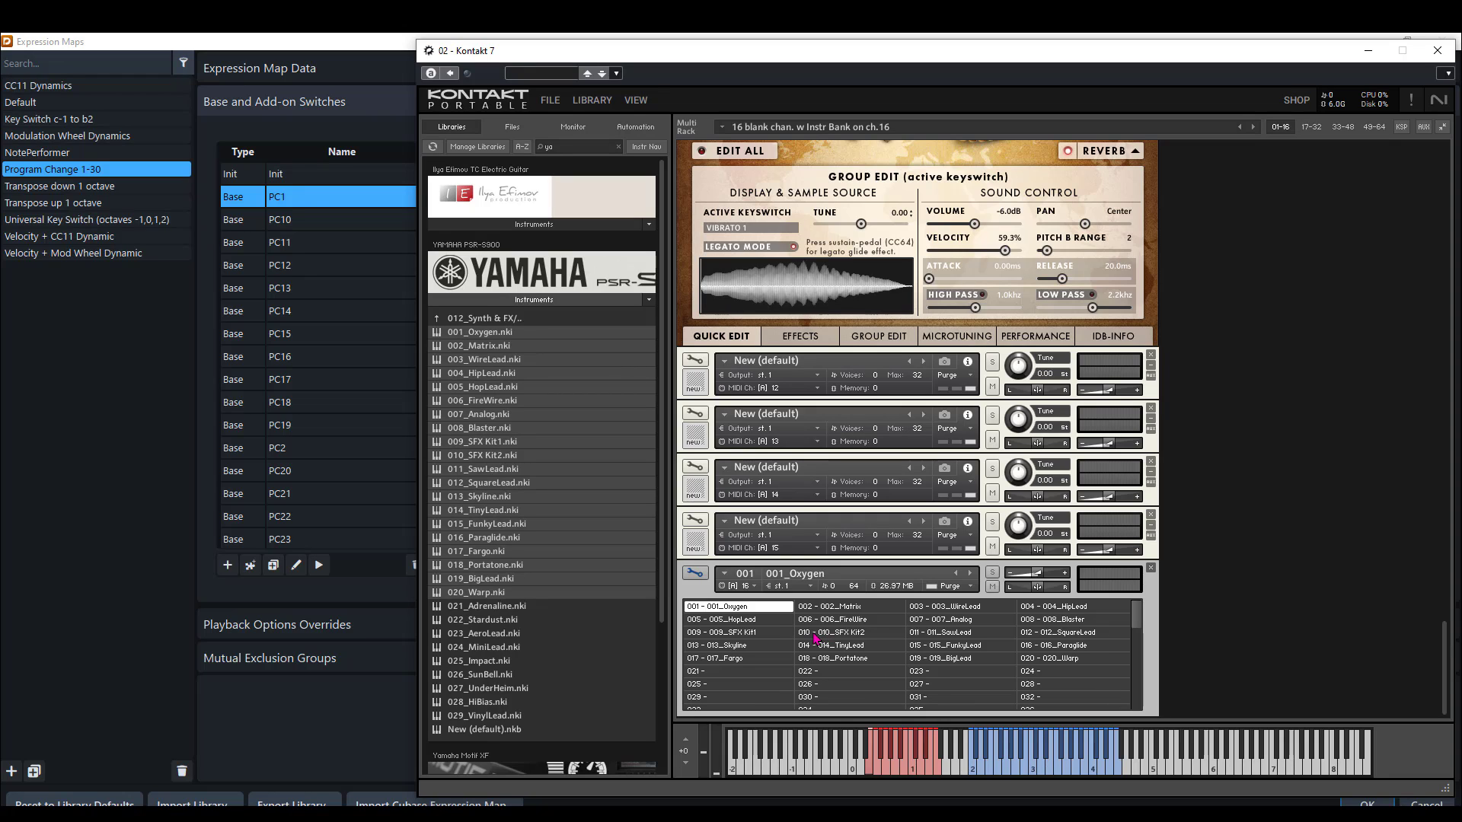
pyautogui.click(294, 380)
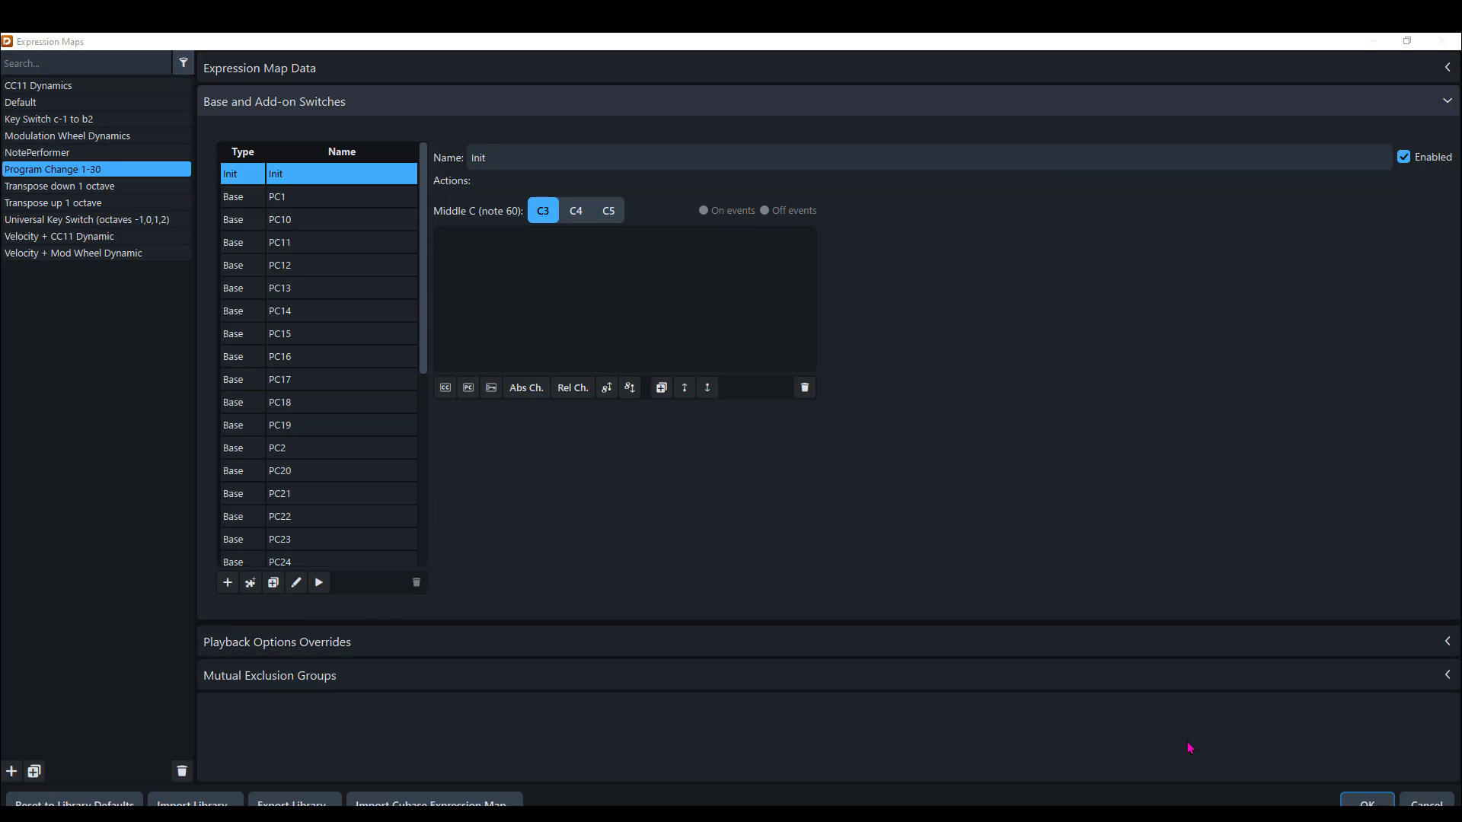
pyautogui.click(1426, 802)
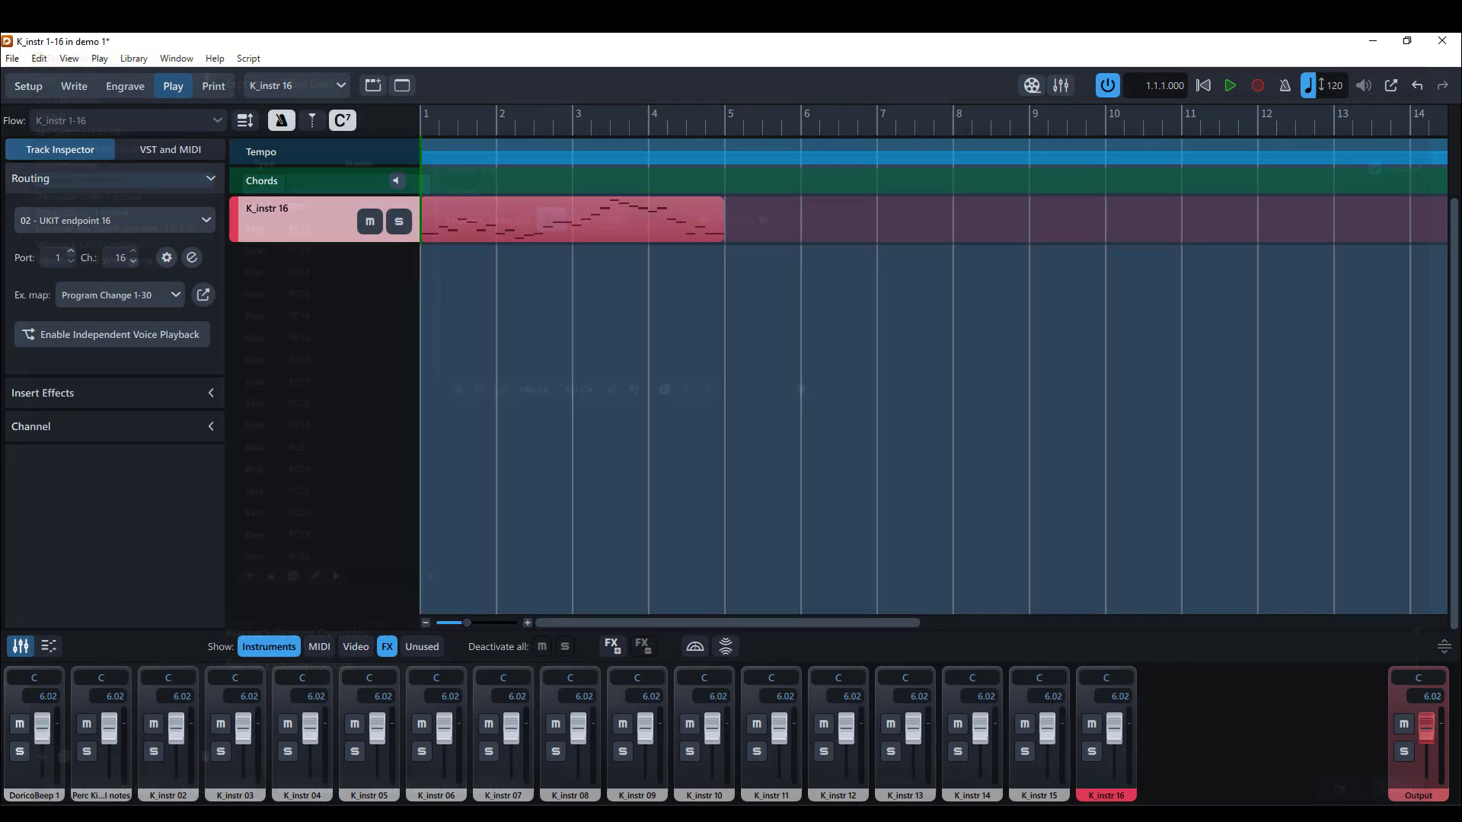
# Show the K_instr 16 score in Write mode and play back its passages marked PC1, PC3, PC12 and PC16.
pyautogui.click(75, 89)
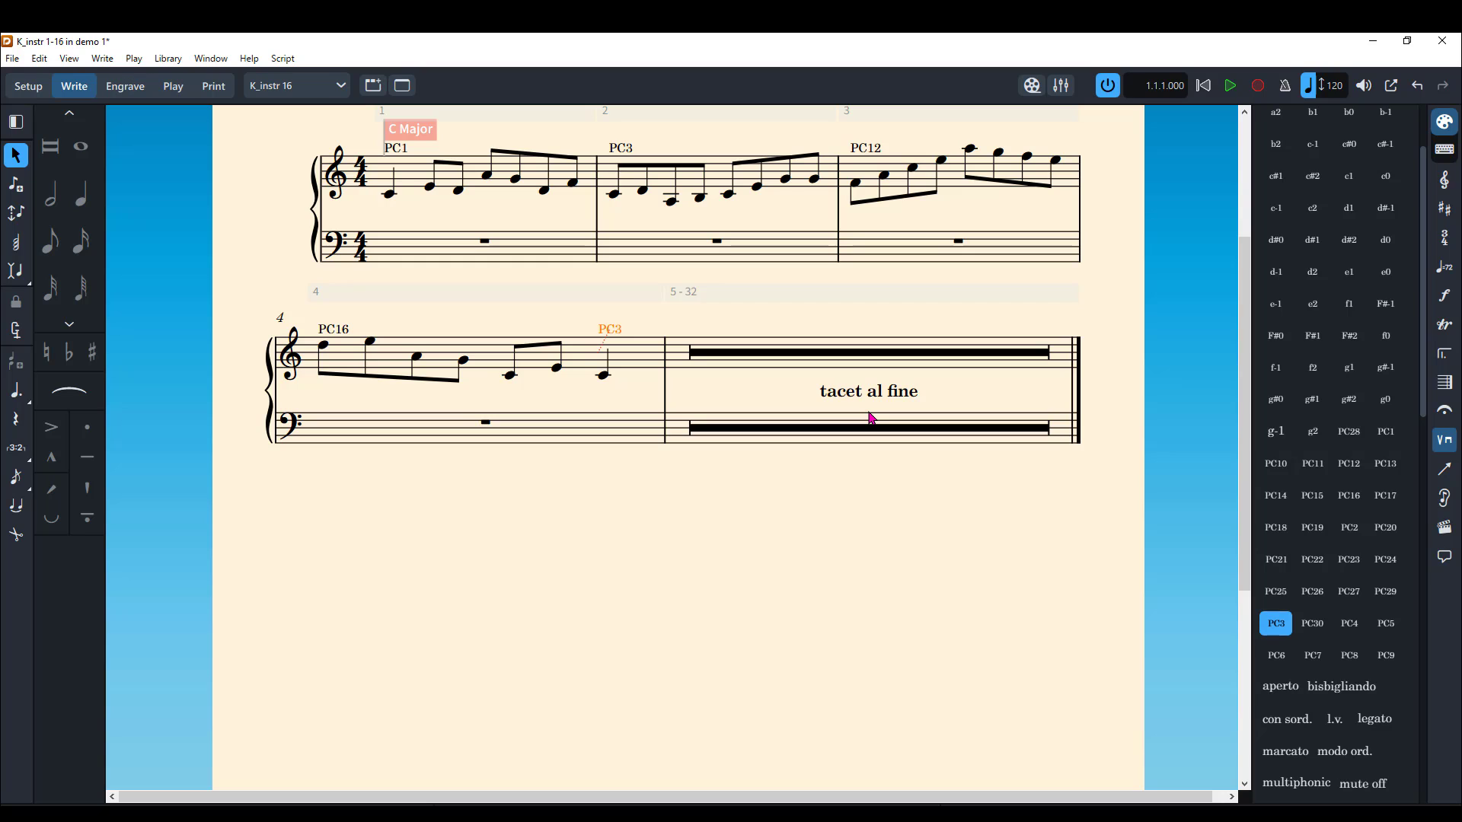
pyautogui.press('space')
# Review the players in Setup mode and the K_instr 16 routing in Play mode, and bring up the Kontakt 7 window.
pyautogui.click(30, 86)
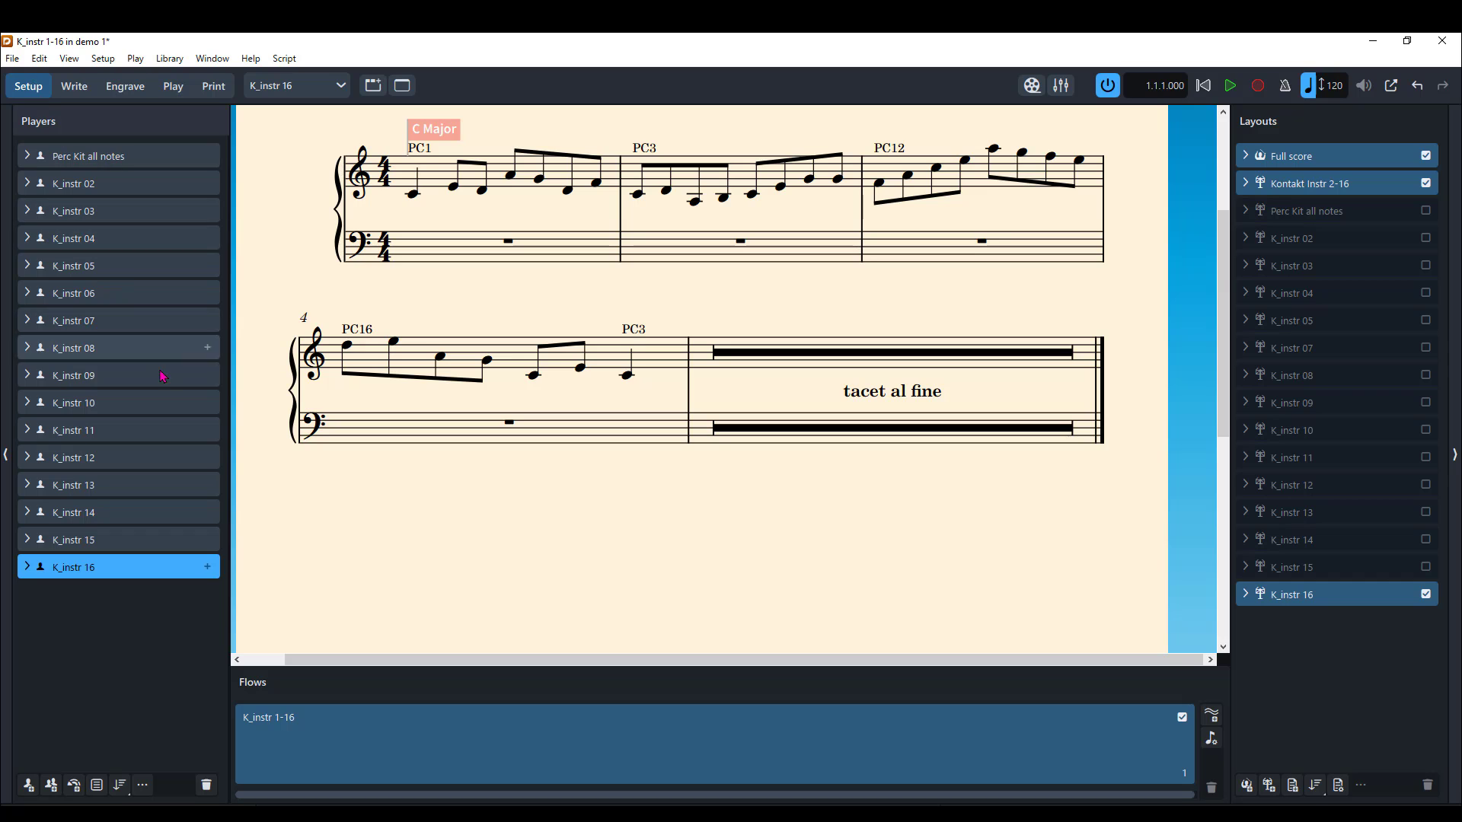
pyautogui.click(170, 90)
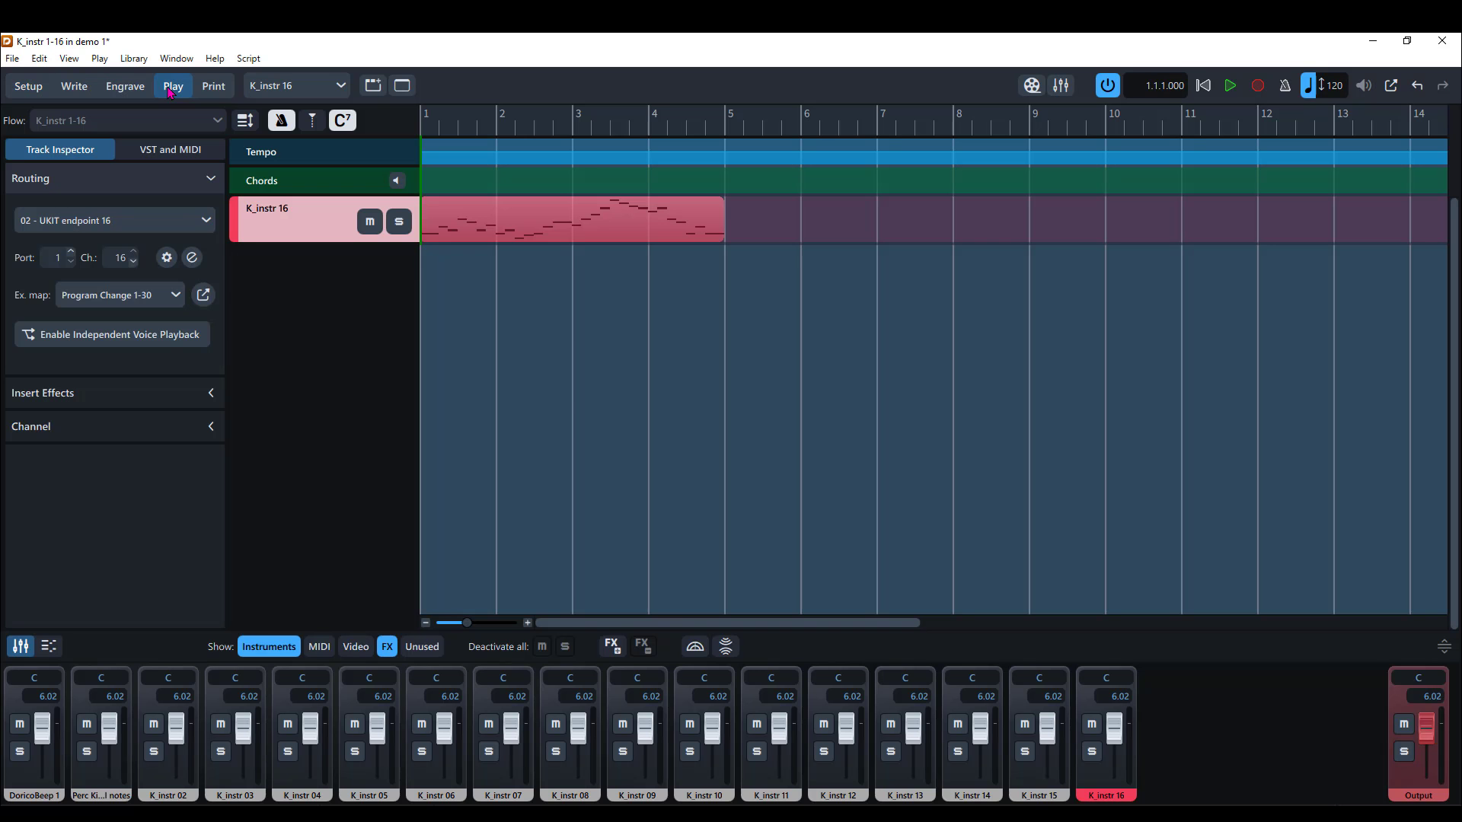
pyautogui.click(192, 257)
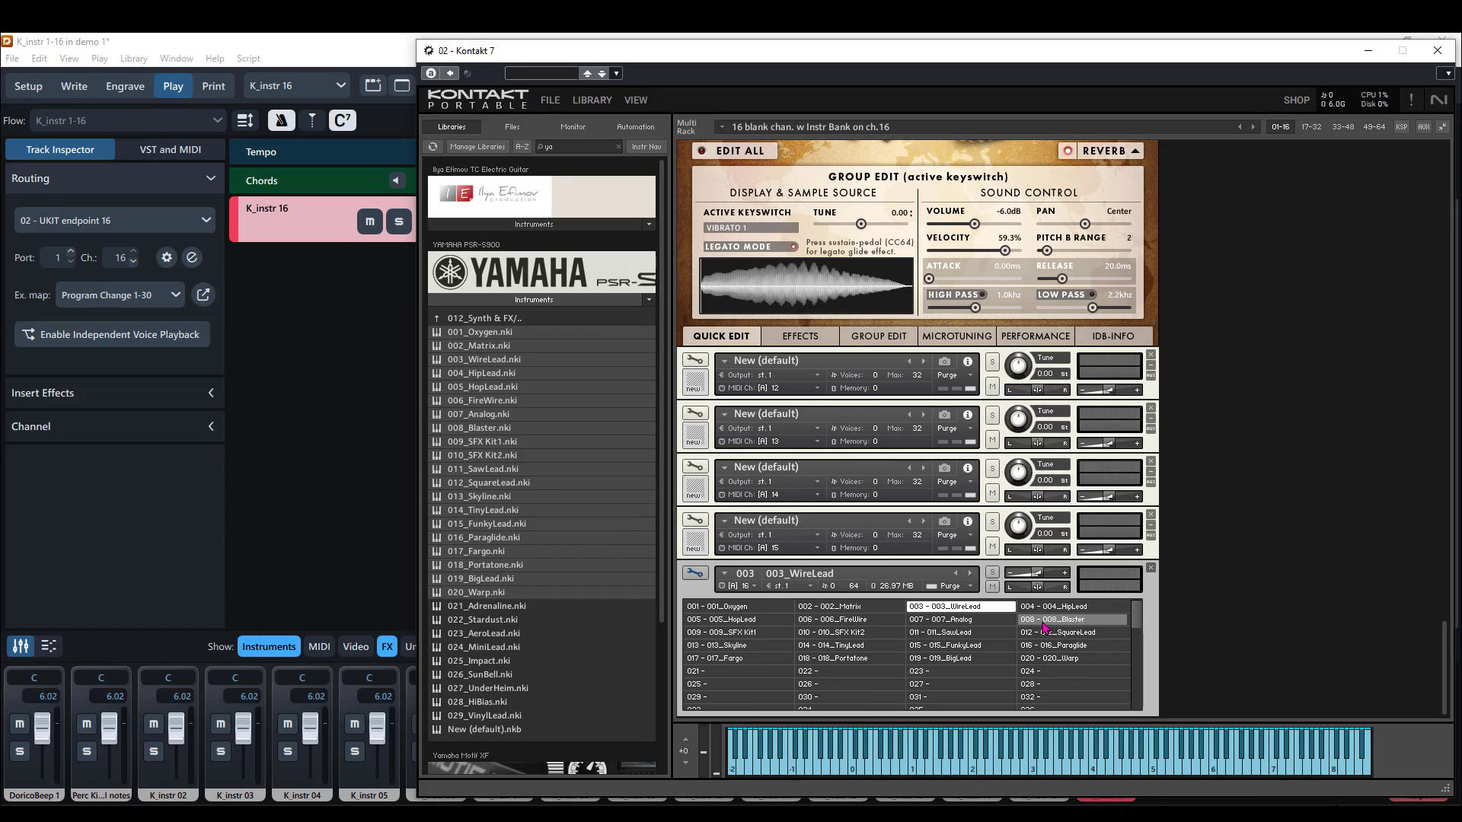
# Return to the Dorico score in Write mode and play back the PC1 to PC6 passages using the horn instrument bank.
pyautogui.click(75, 87)
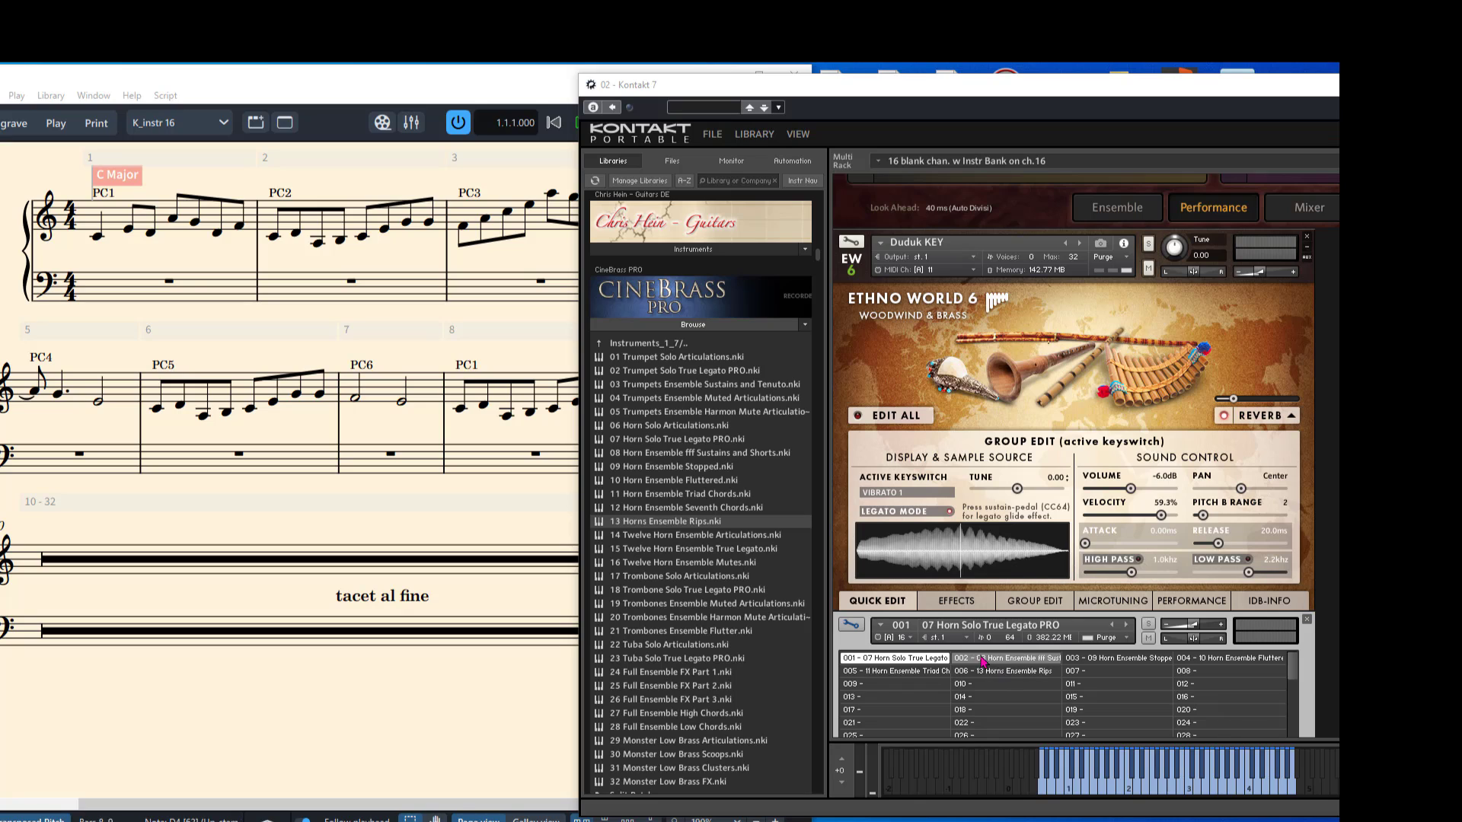
pyautogui.click(452, 81)
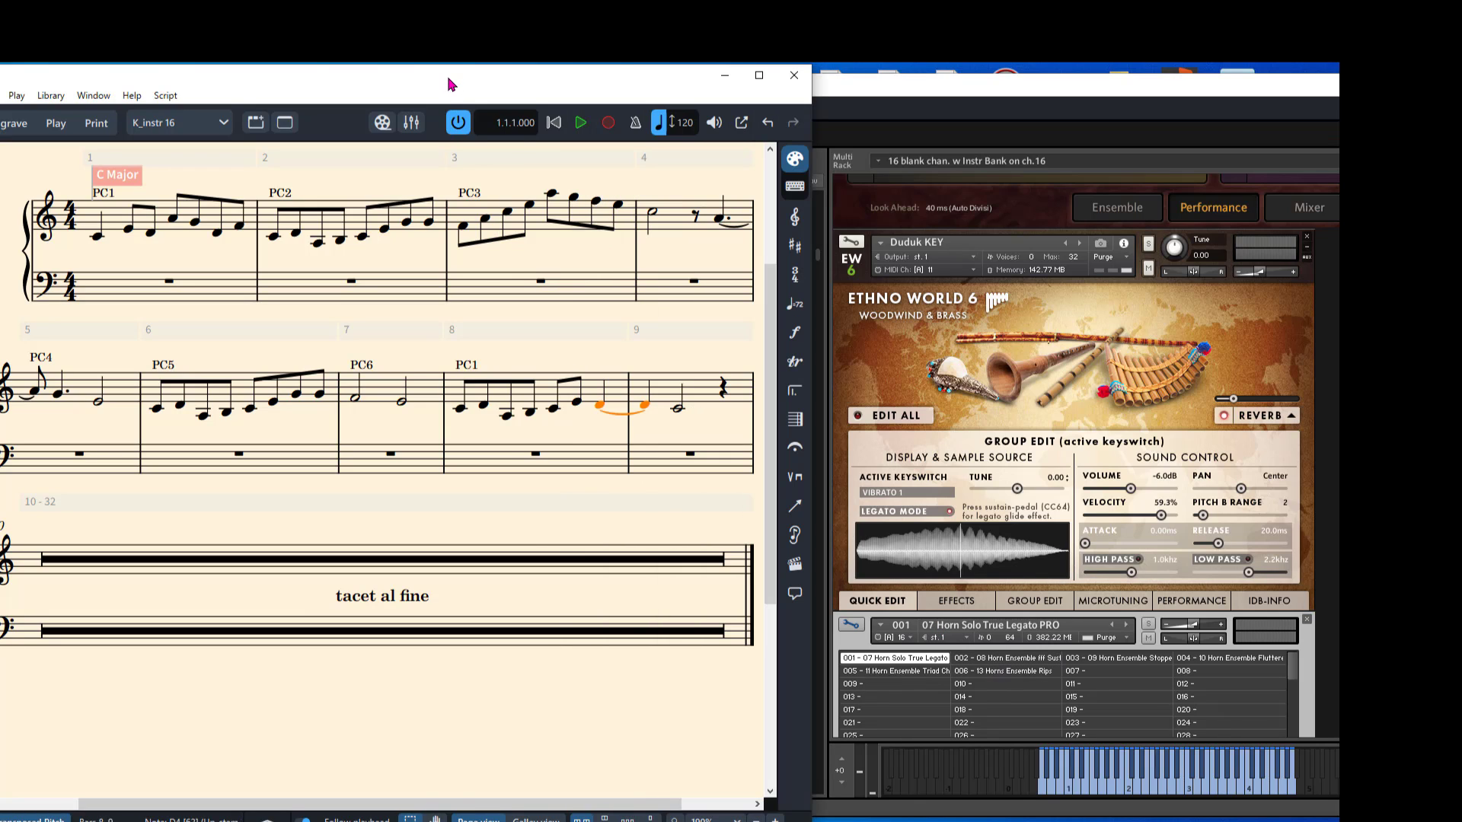
pyautogui.press('space')
# Select the third note of bar 3 in the upper staff and show the available playing techniques.
pyautogui.click(508, 214)
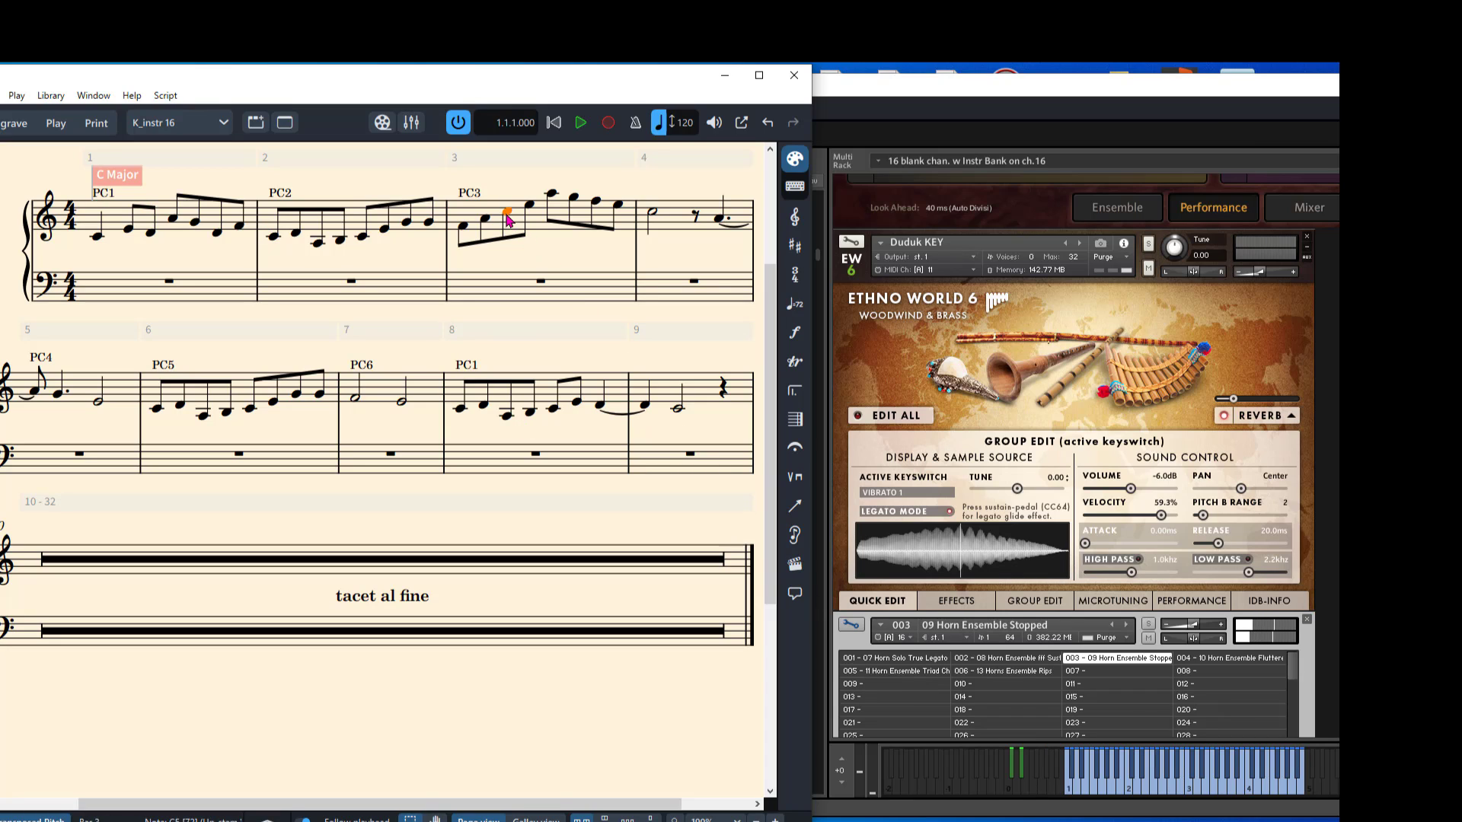
pyautogui.click(799, 479)
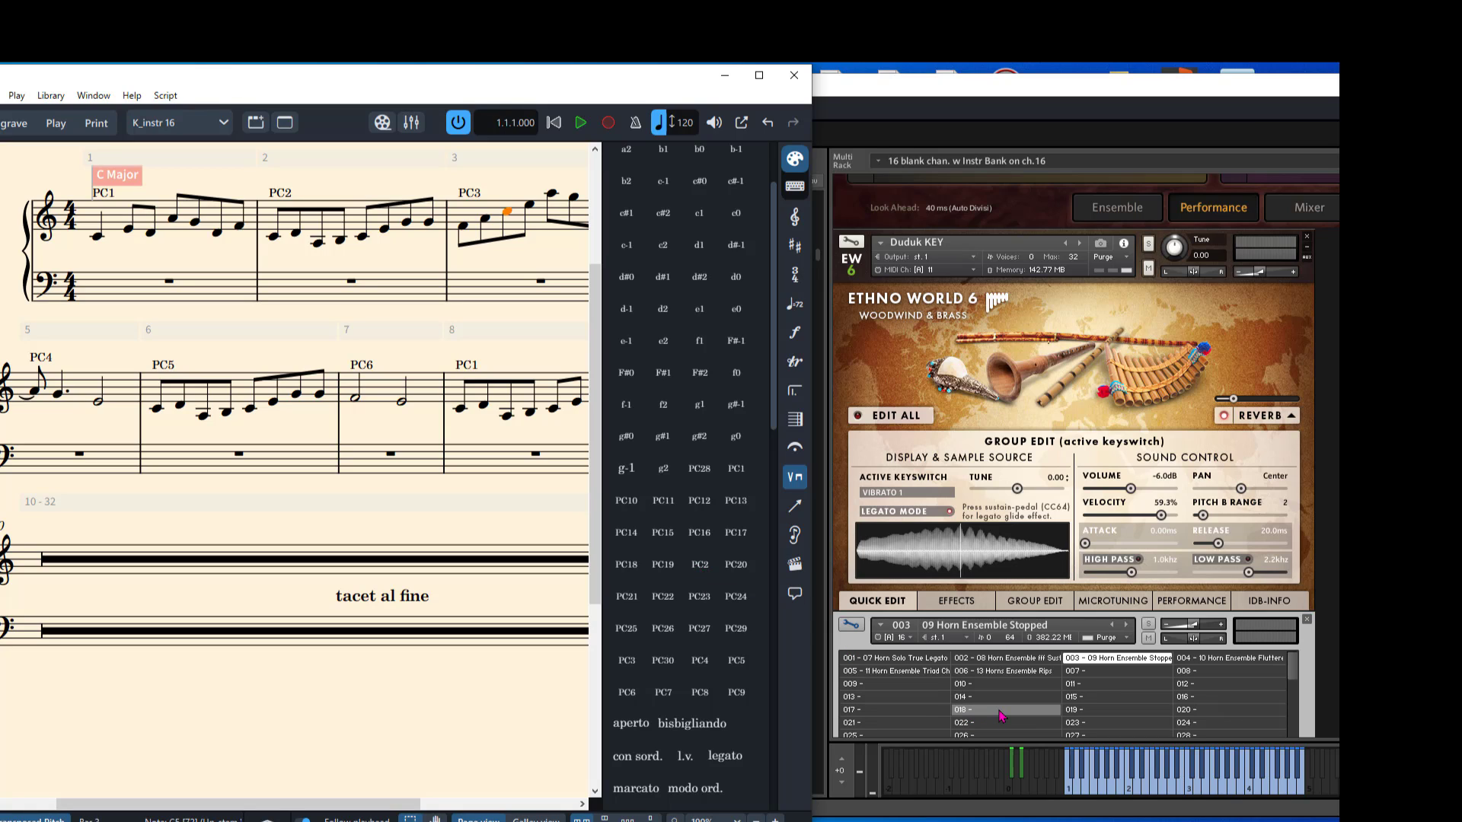
# Set a fixed playback tempo of 94 and play back the PC1 to PC6 passages of K_instr 16.
pyautogui.click(794, 479)
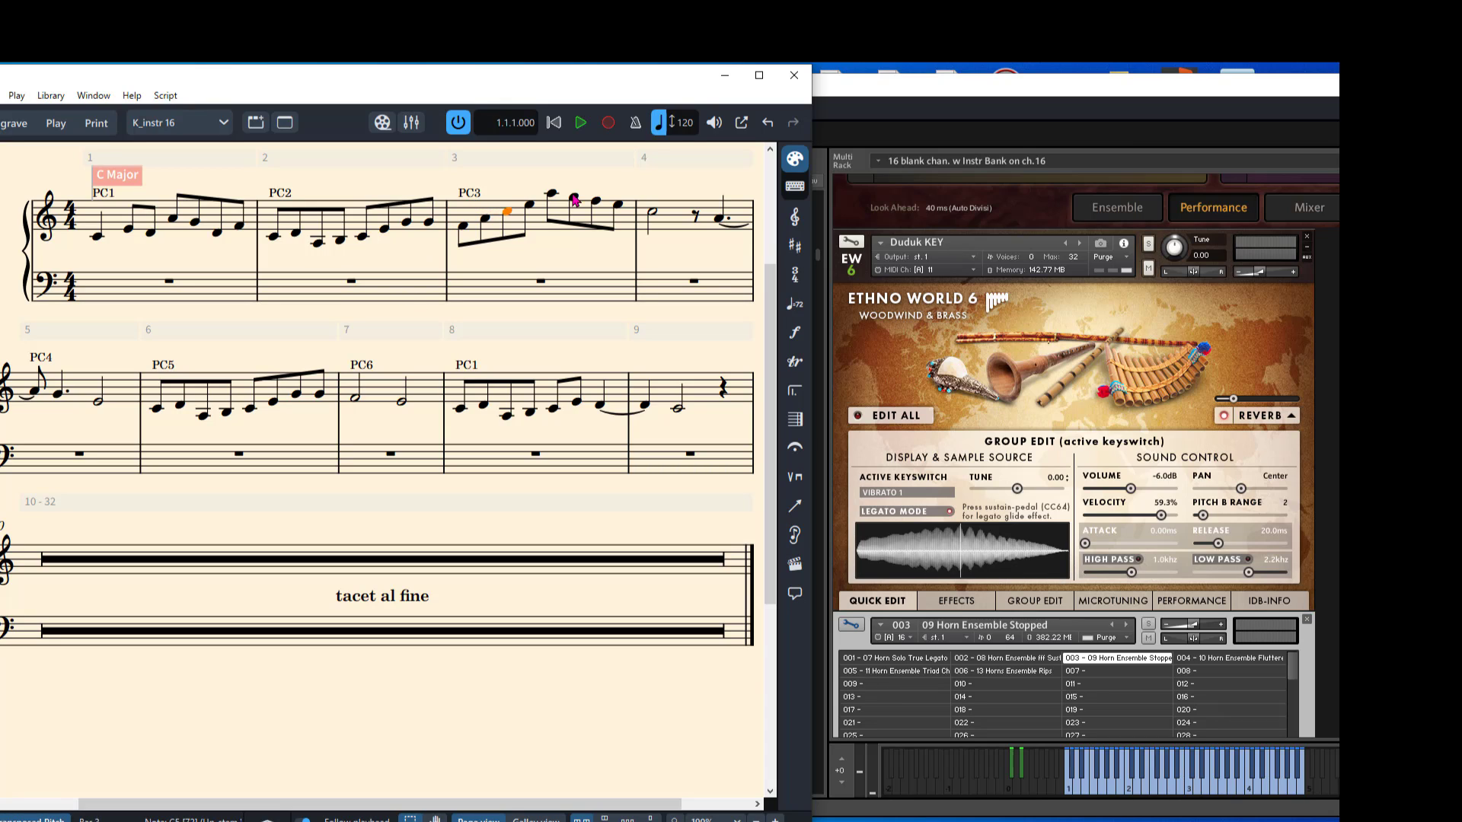
pyautogui.click(659, 124)
pyautogui.click(685, 124)
pyautogui.moveTo(630, 153); pyautogui.dragTo(623, 153)
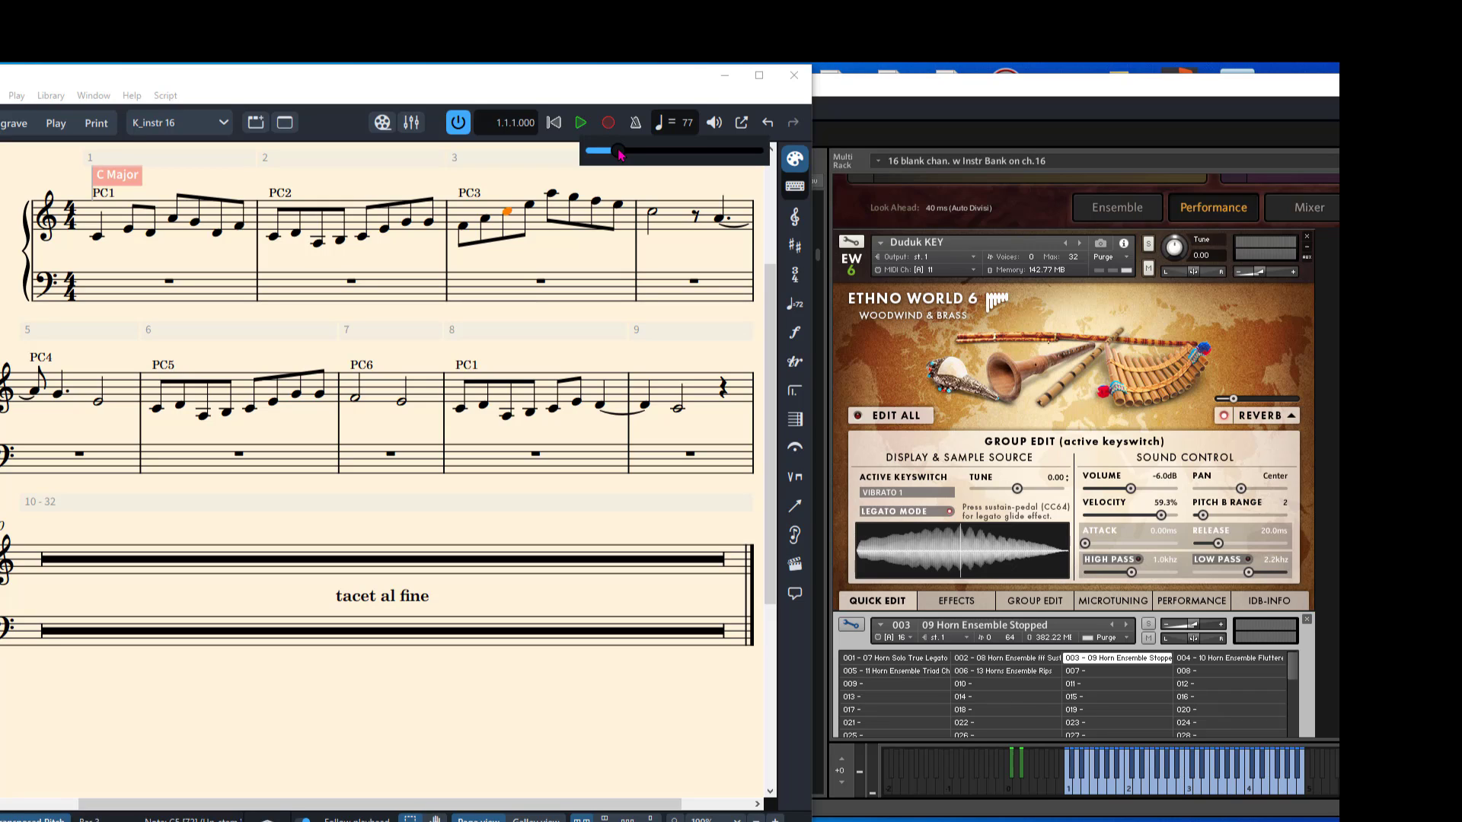
pyautogui.moveTo(631, 155); pyautogui.dragTo(629, 134)
pyautogui.click(624, 94)
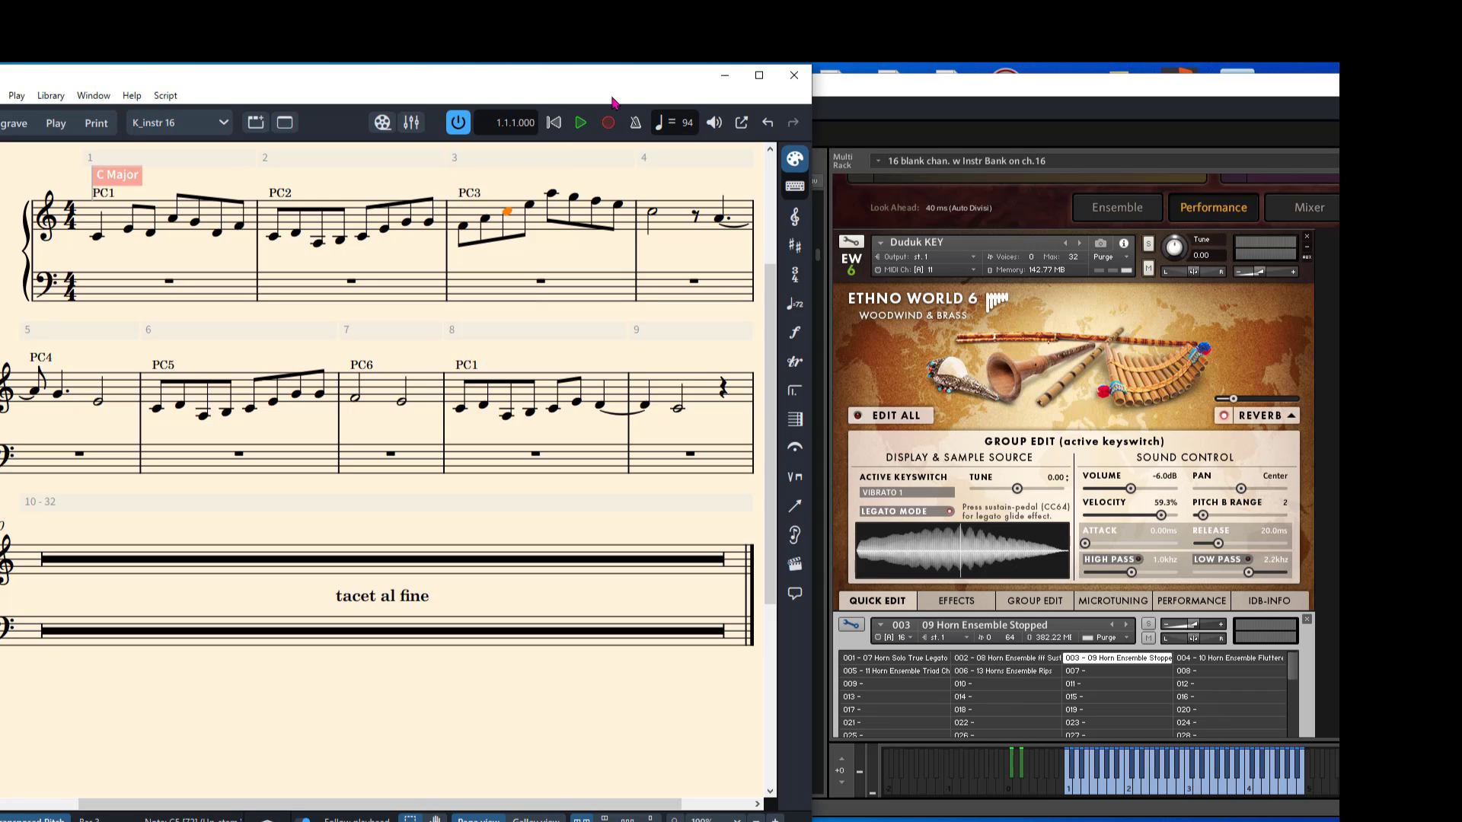
pyautogui.click(581, 124)
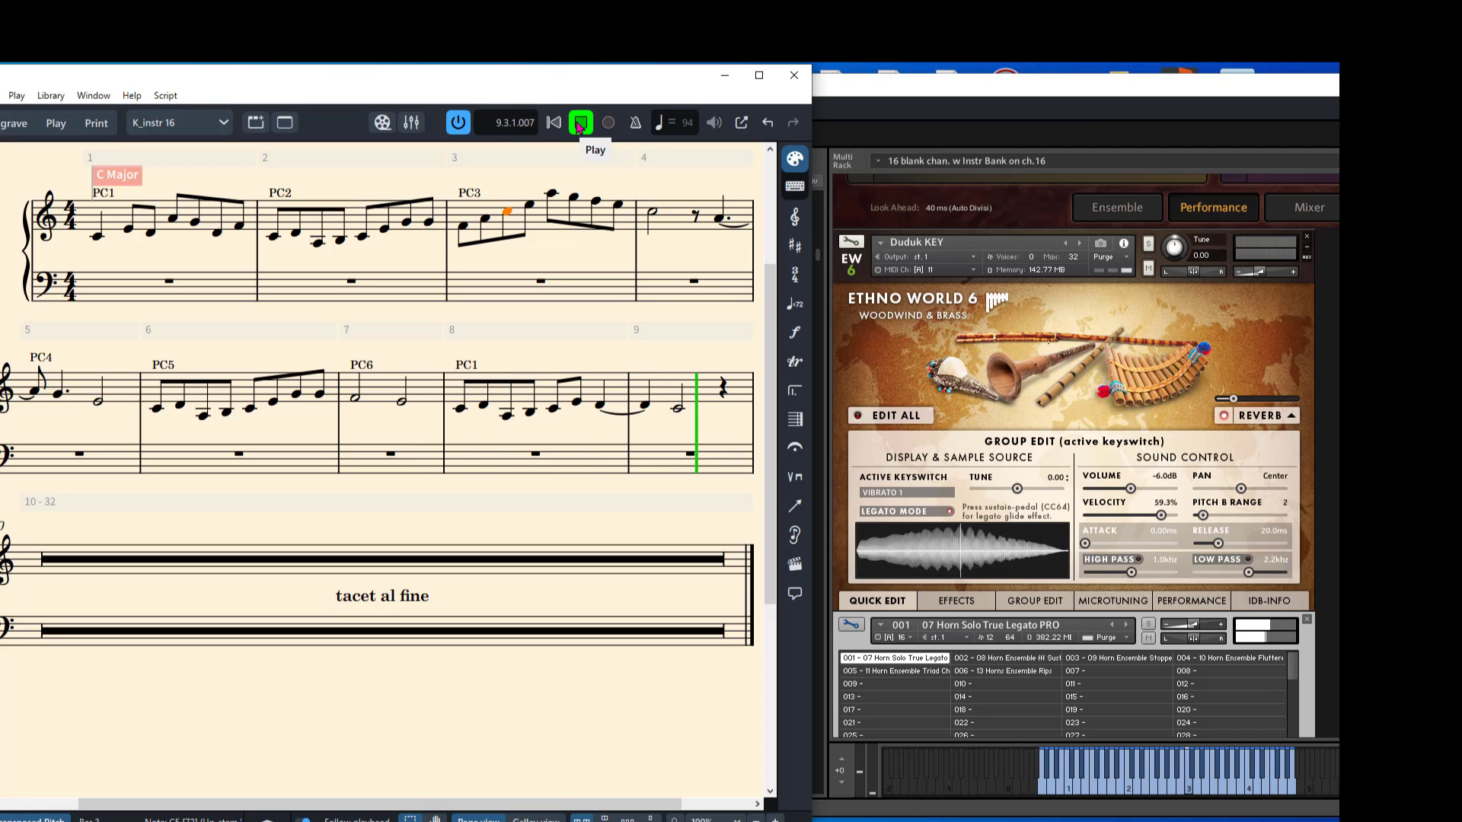
pyautogui.click(580, 126)
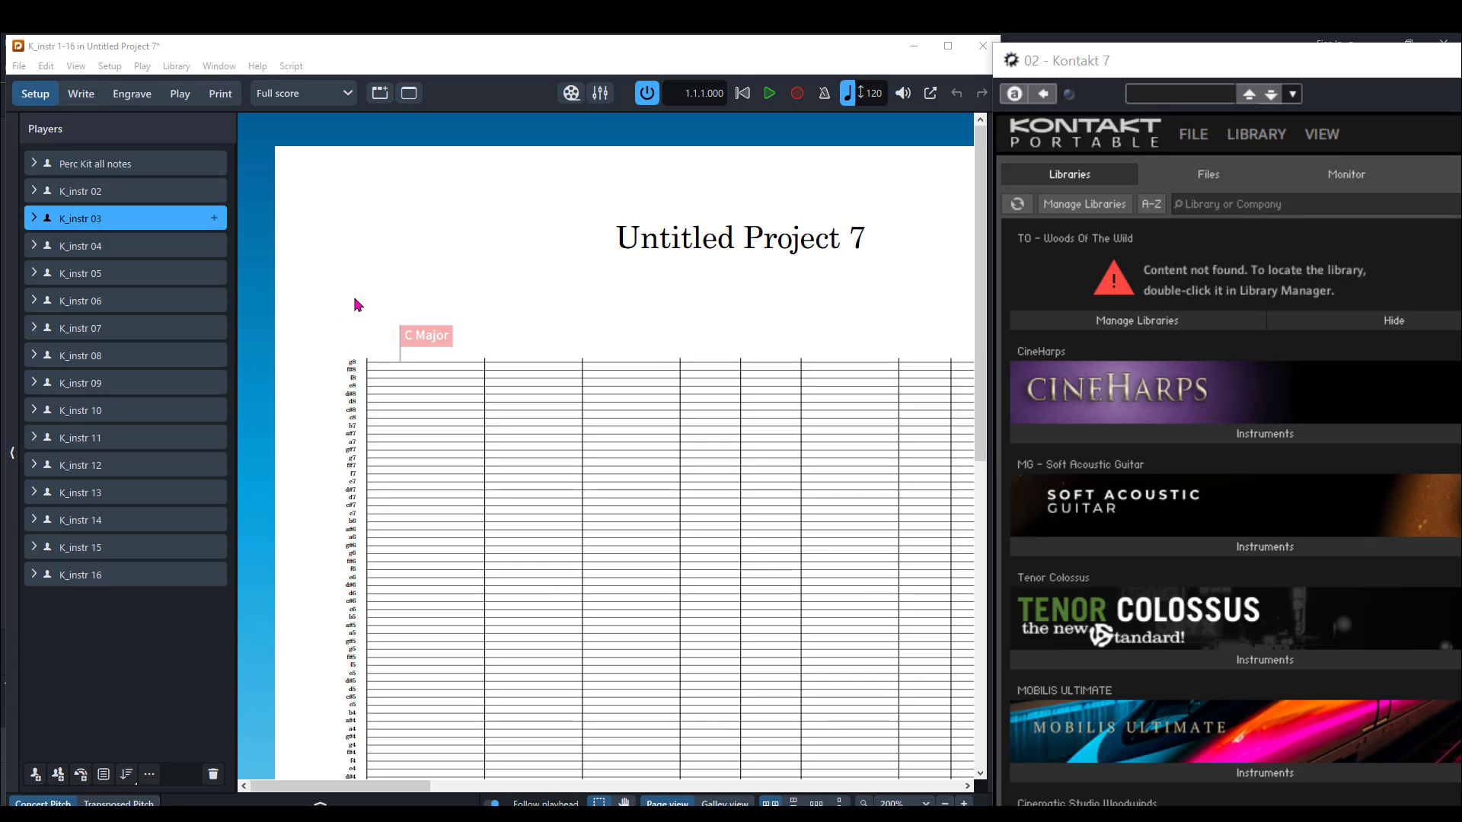
# Review the K_instr 02 layout and the full score down to the Kontakt instrument staves.
pyautogui.click(344, 94)
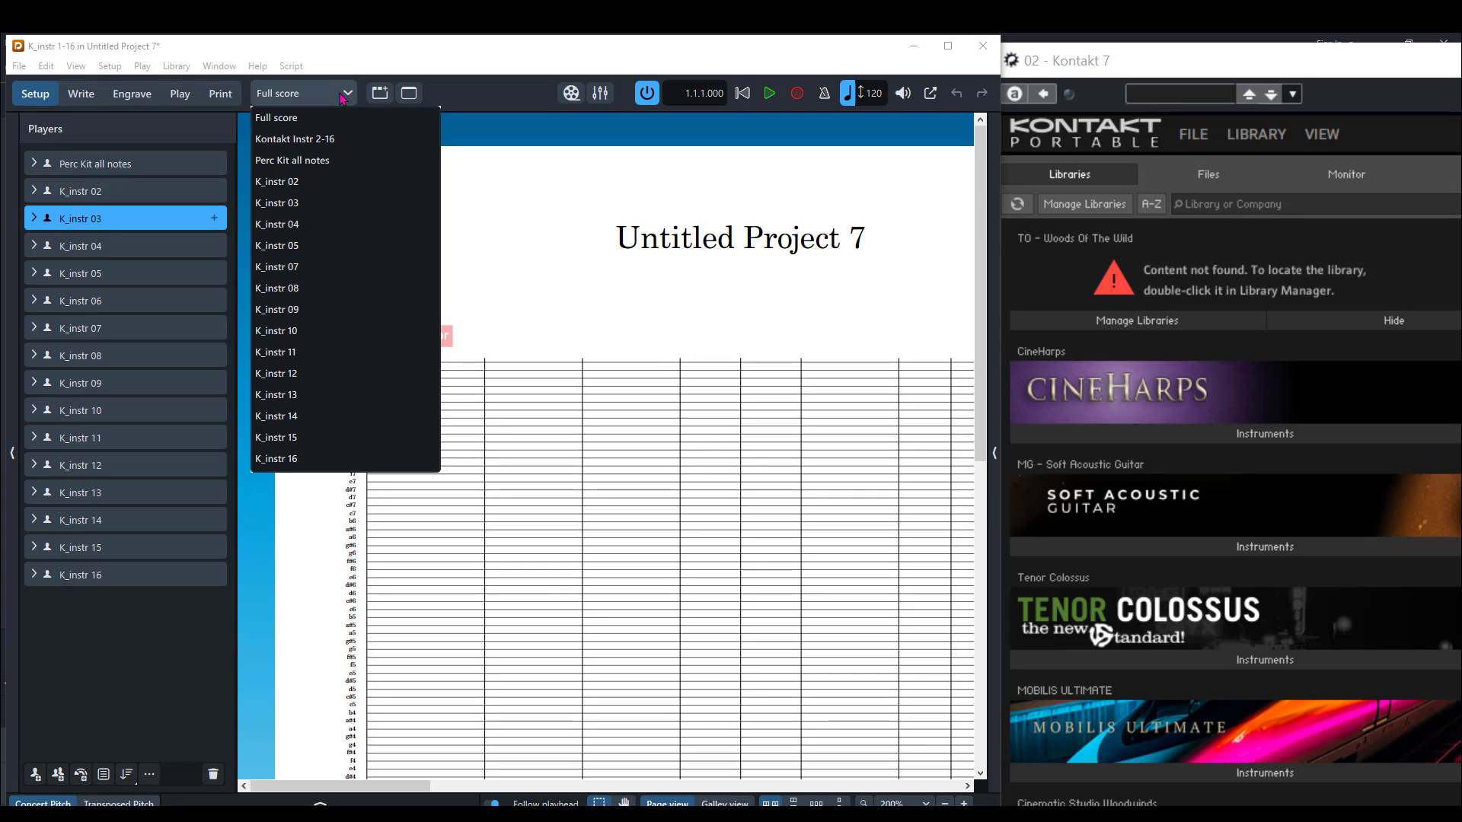
pyautogui.click(296, 181)
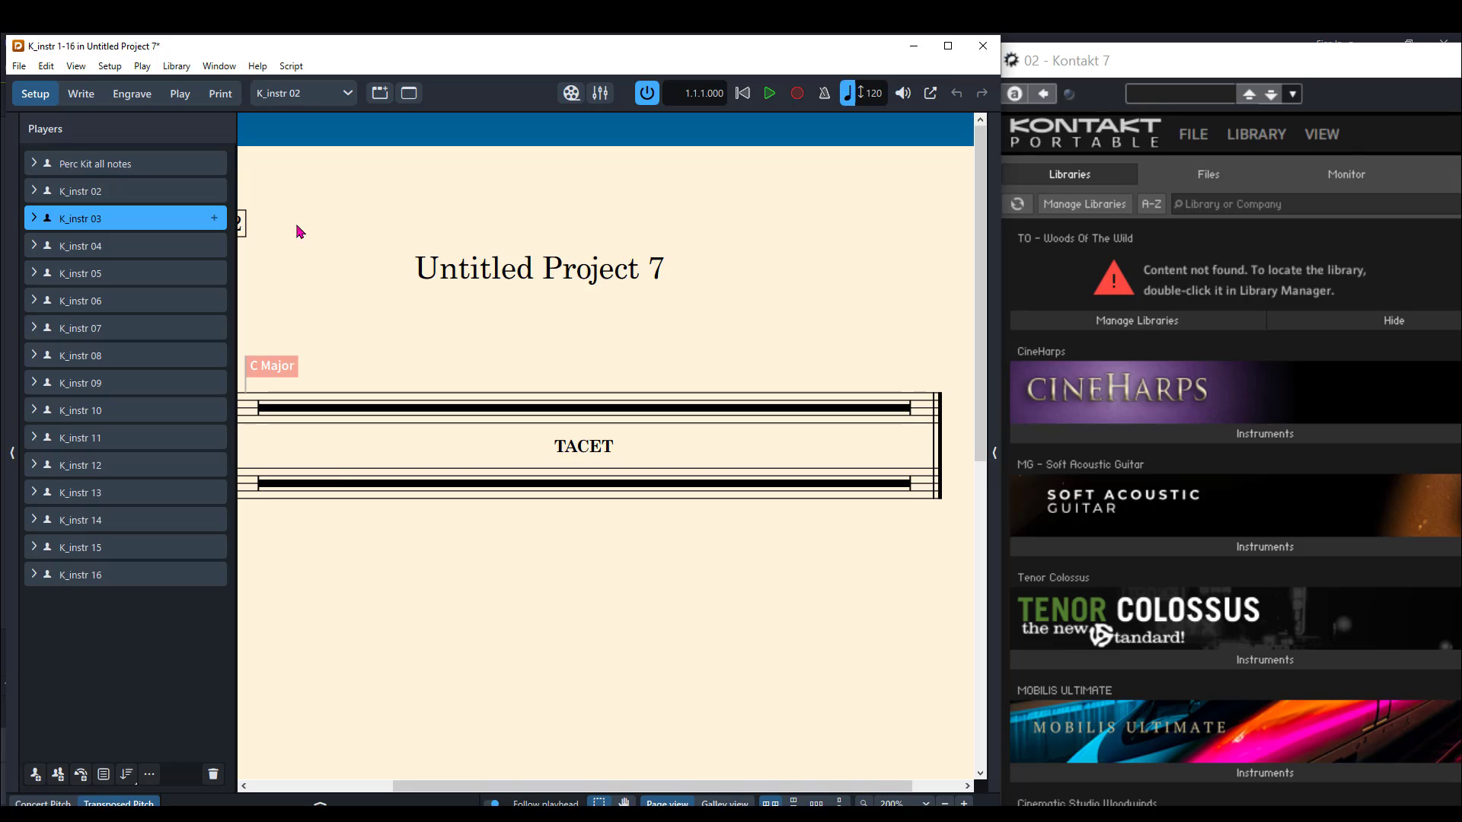
pyautogui.moveTo(418, 788); pyautogui.dragTo(283, 777)
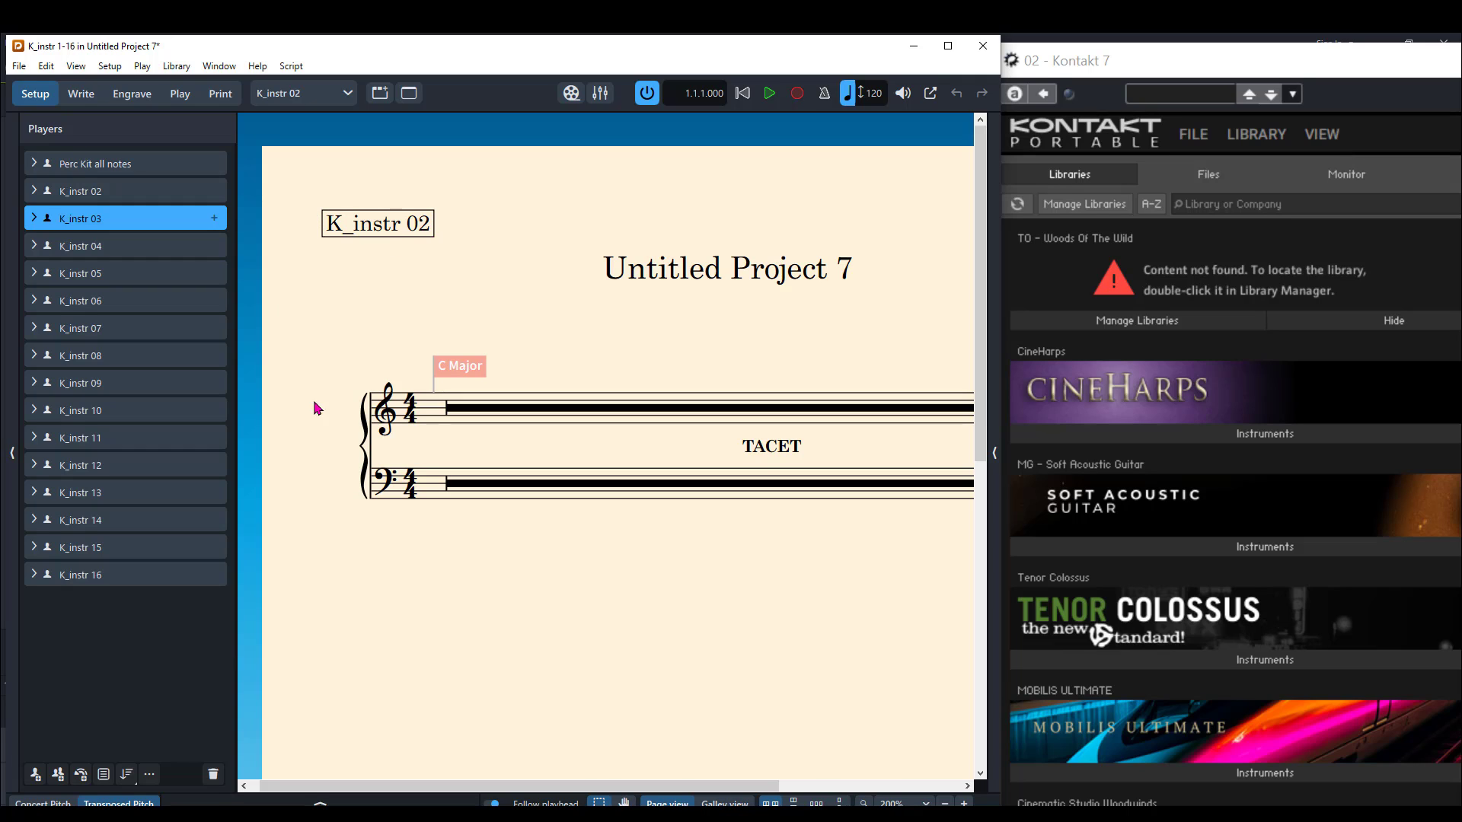
pyautogui.click(335, 100)
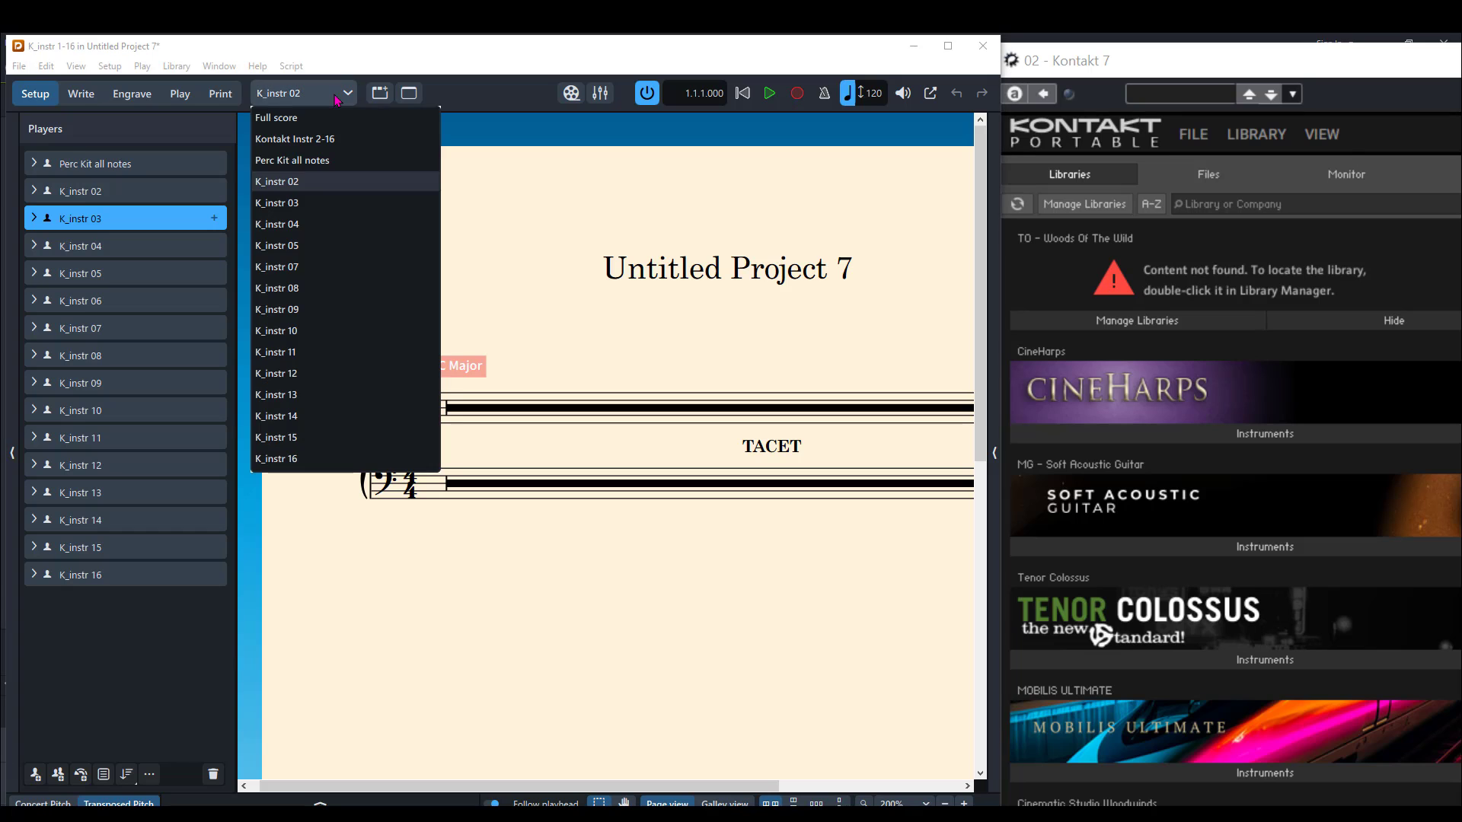
pyautogui.click(326, 118)
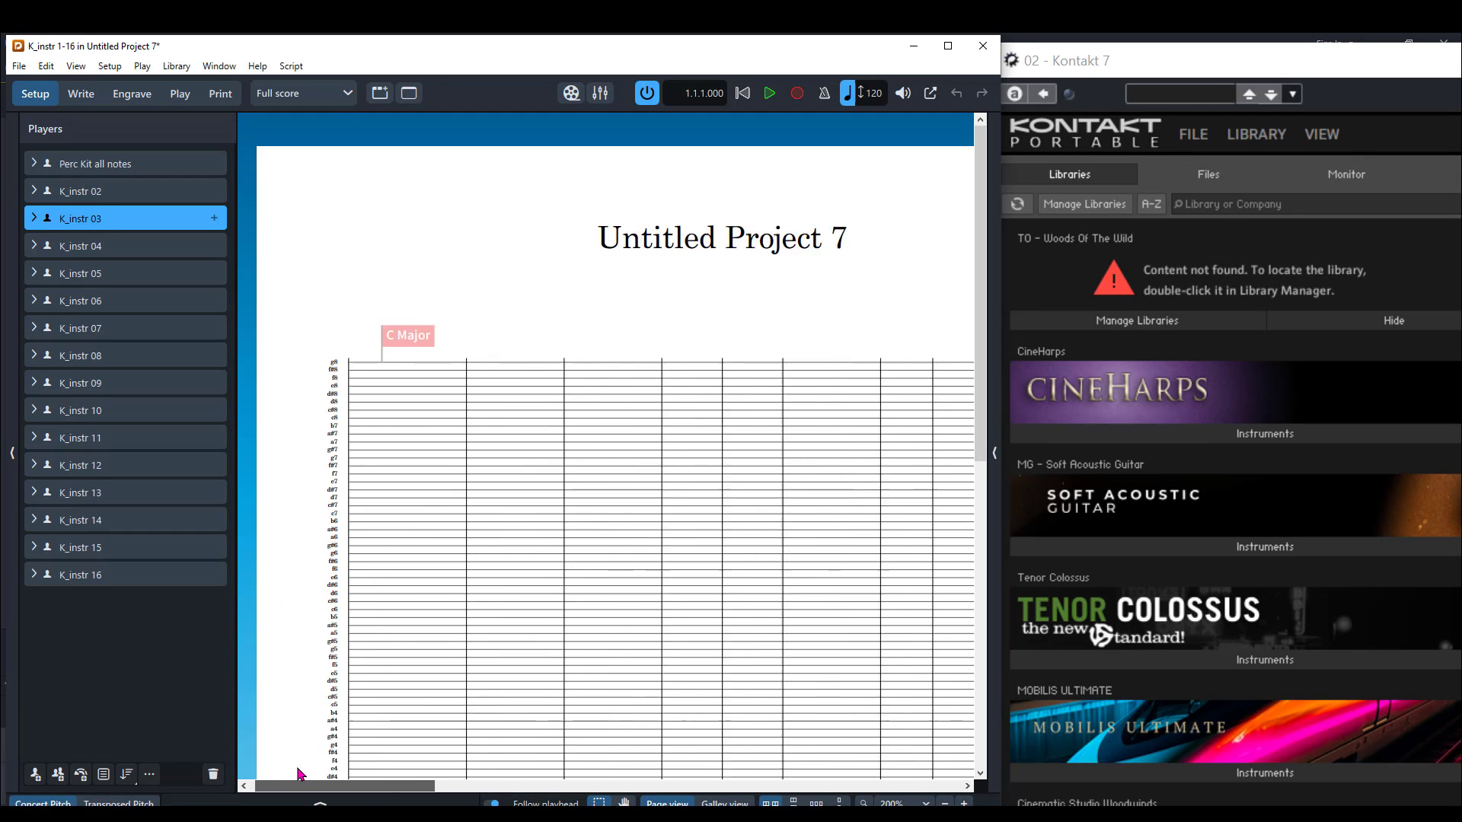
pyautogui.scroll(-5, 368, 410)
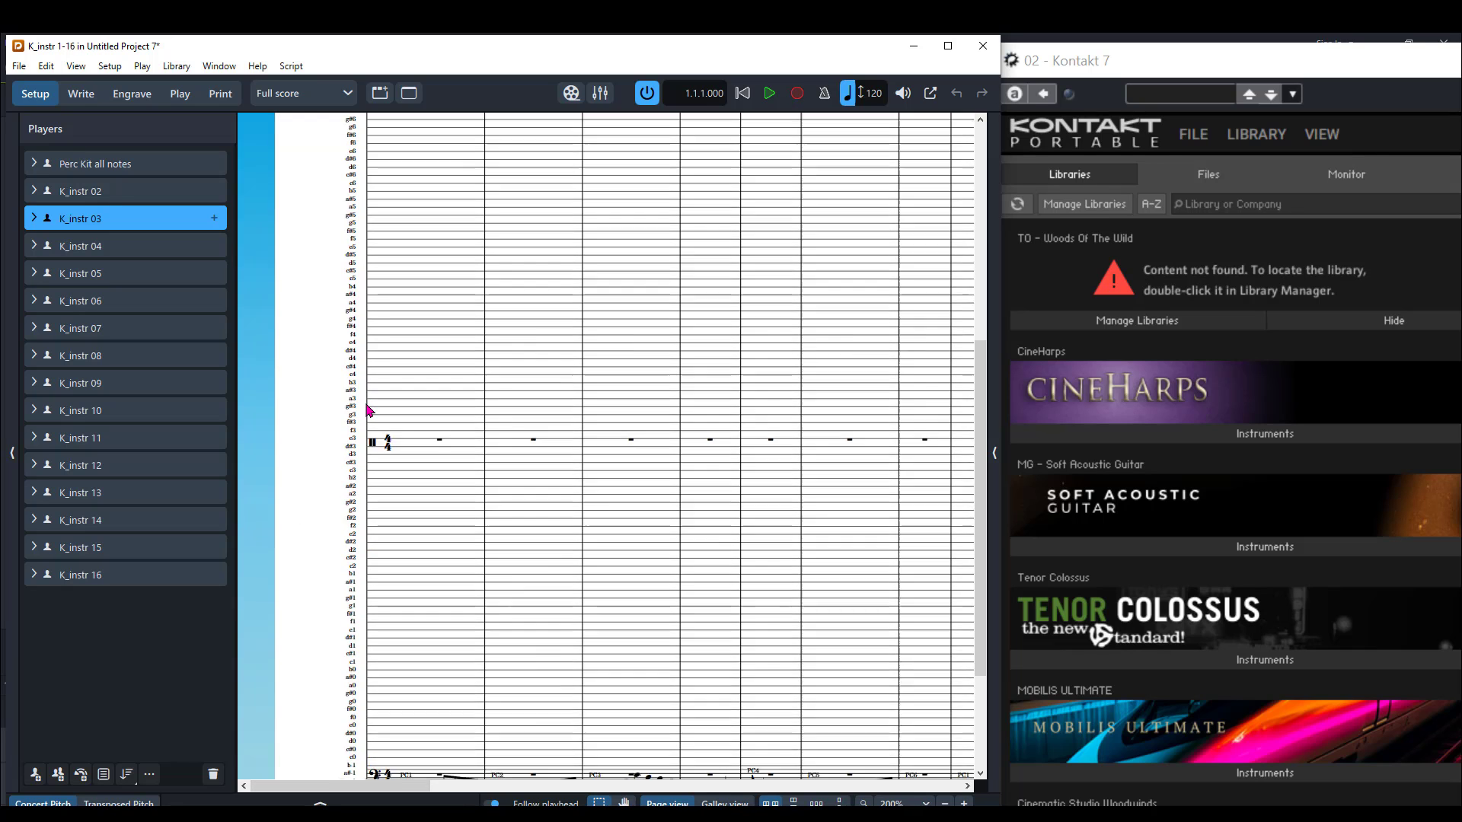
pyautogui.scroll(-3, 376, 451)
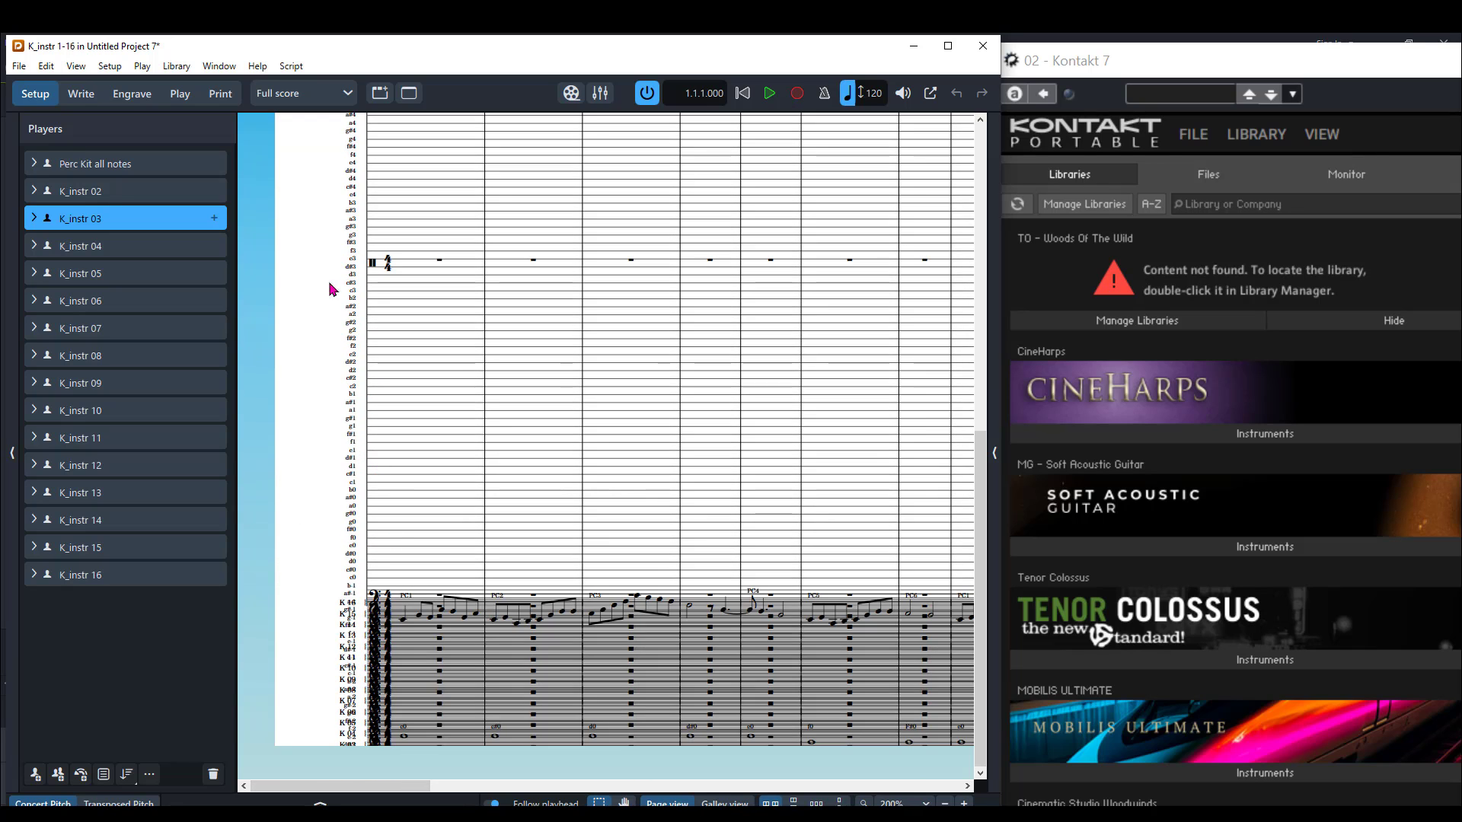
# Switch to the Kontakt Instr 2-16 layout and show its staves from K_instr 02 on.
pyautogui.click(350, 96)
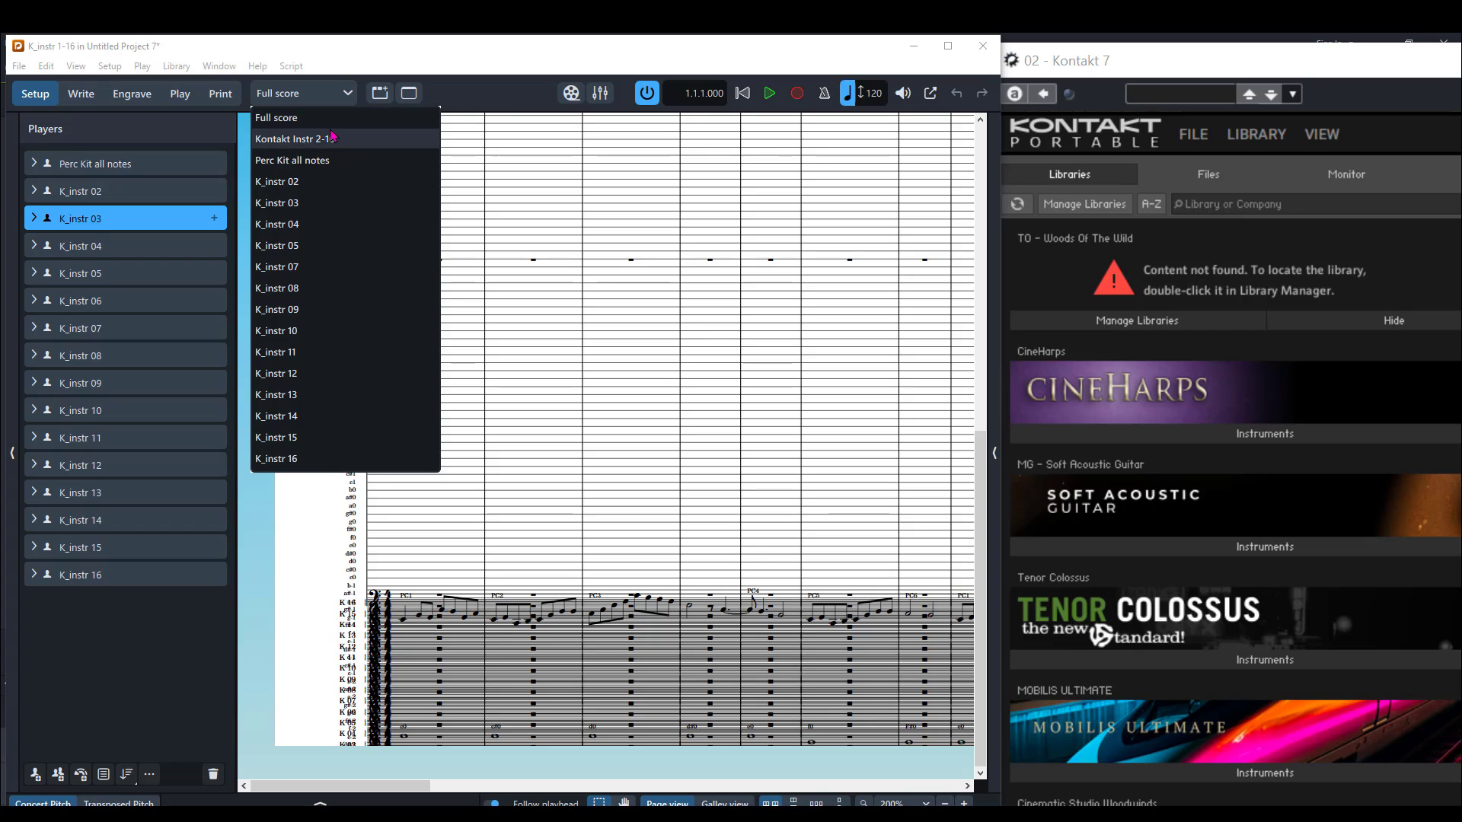
pyautogui.click(335, 139)
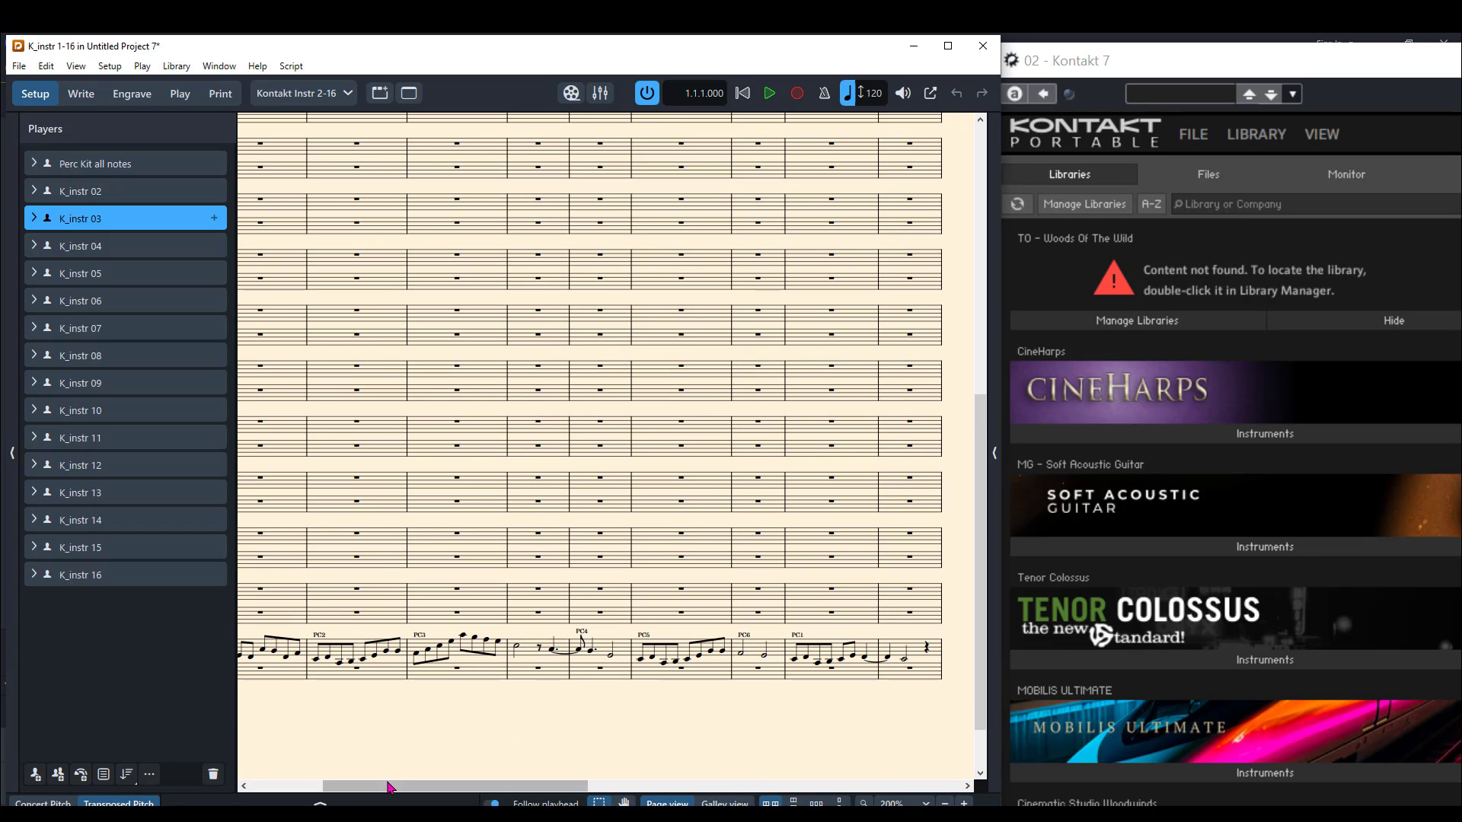
pyautogui.moveTo(391, 782); pyautogui.dragTo(293, 776)
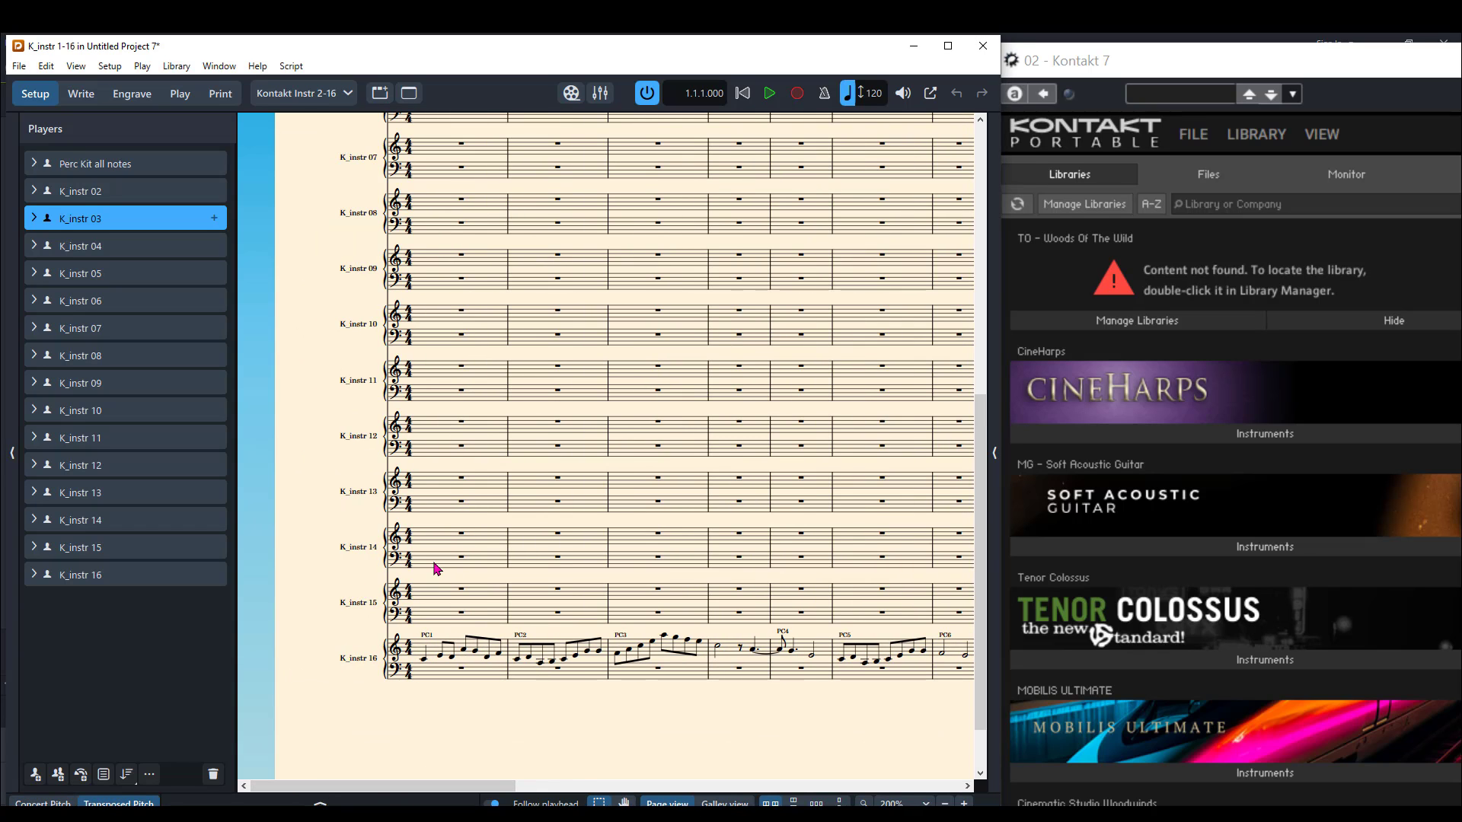
pyautogui.scroll(5, 385, 532)
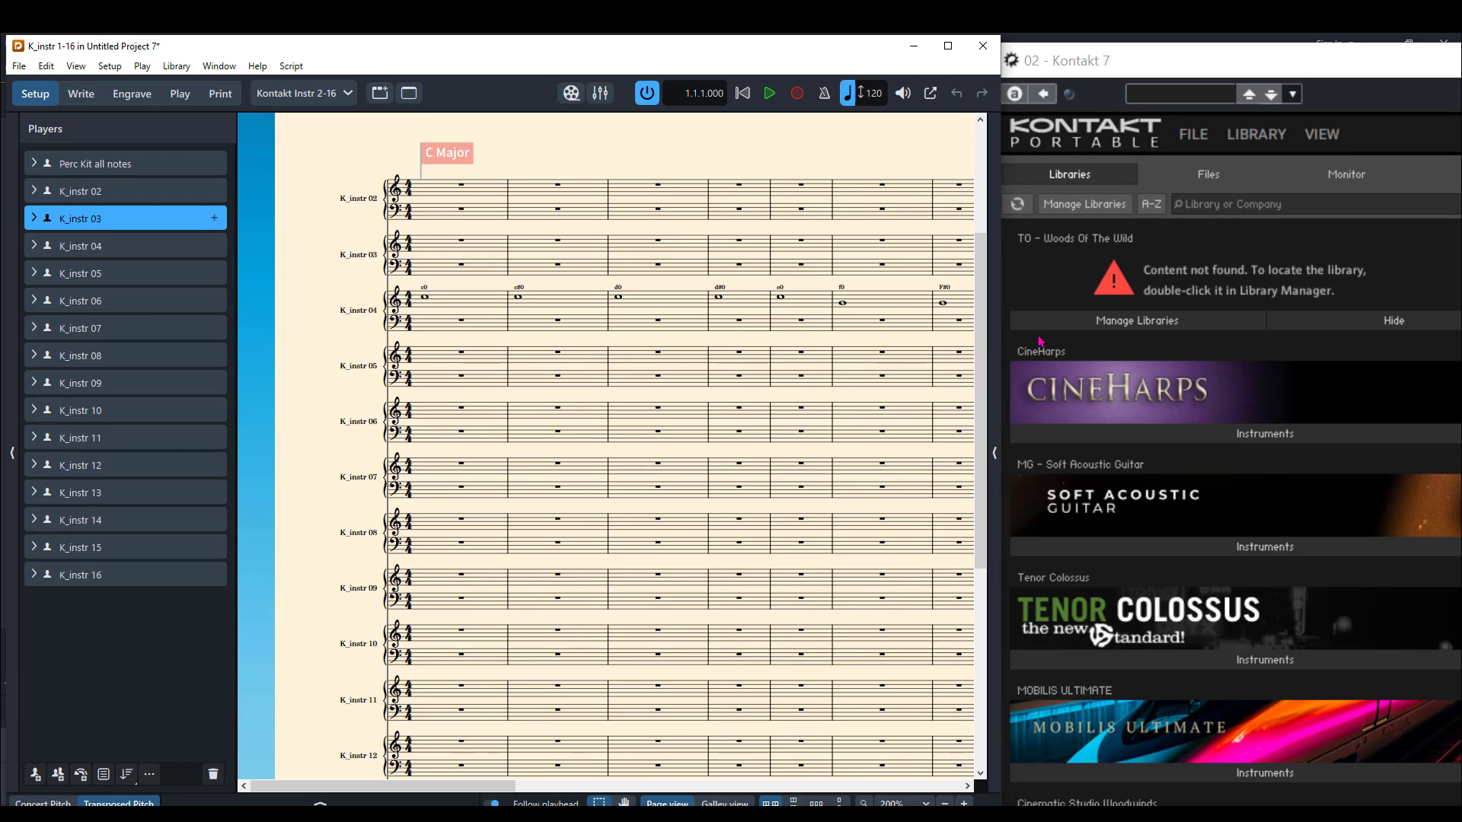
# Bring the Kontakt 7 window into full view and compare its first rack instruments with the Dorico players.
pyautogui.moveTo(1107, 64); pyautogui.dragTo(351, 51)
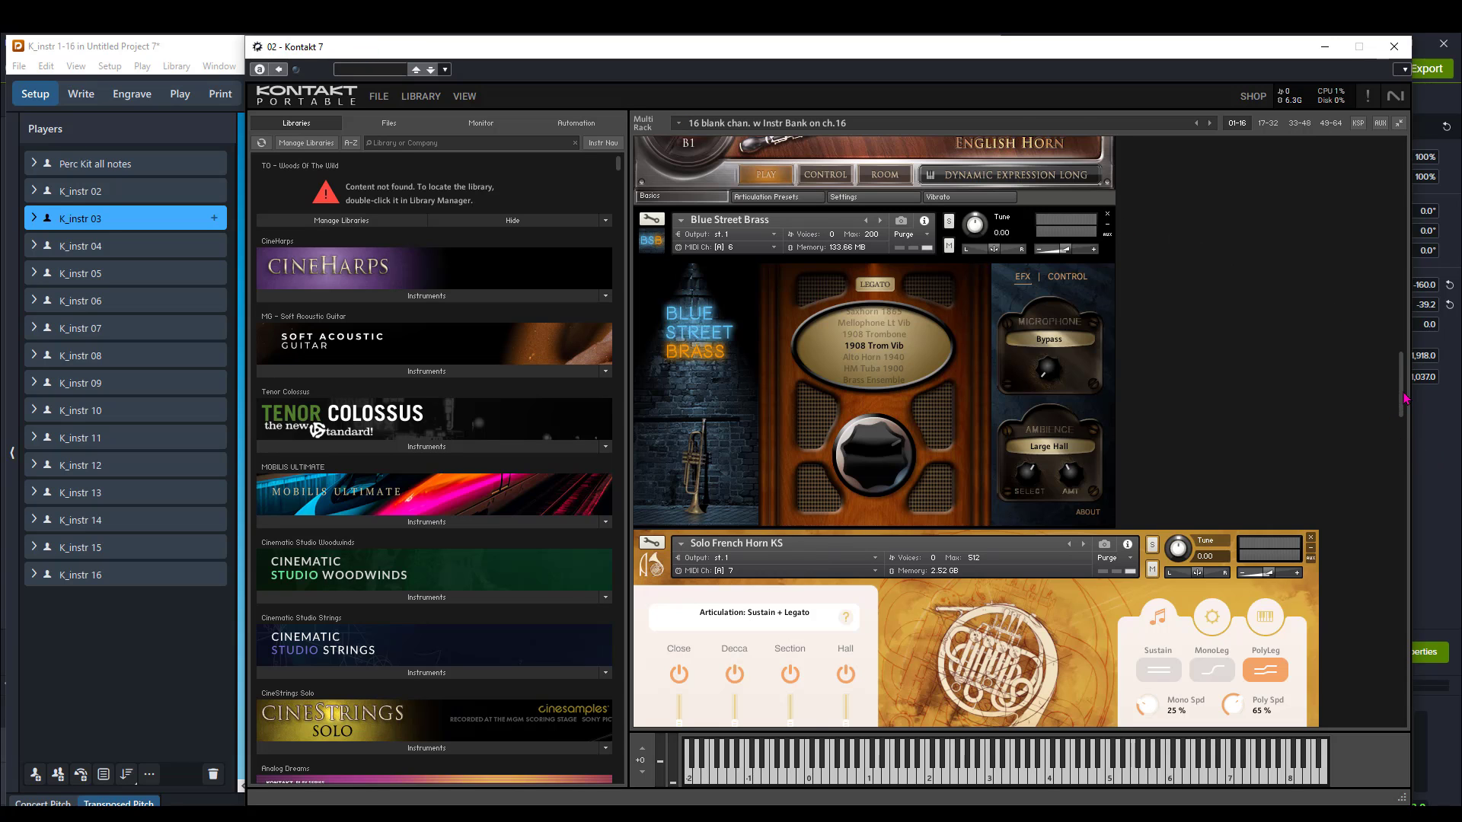
pyautogui.scroll(15, 1405, 398)
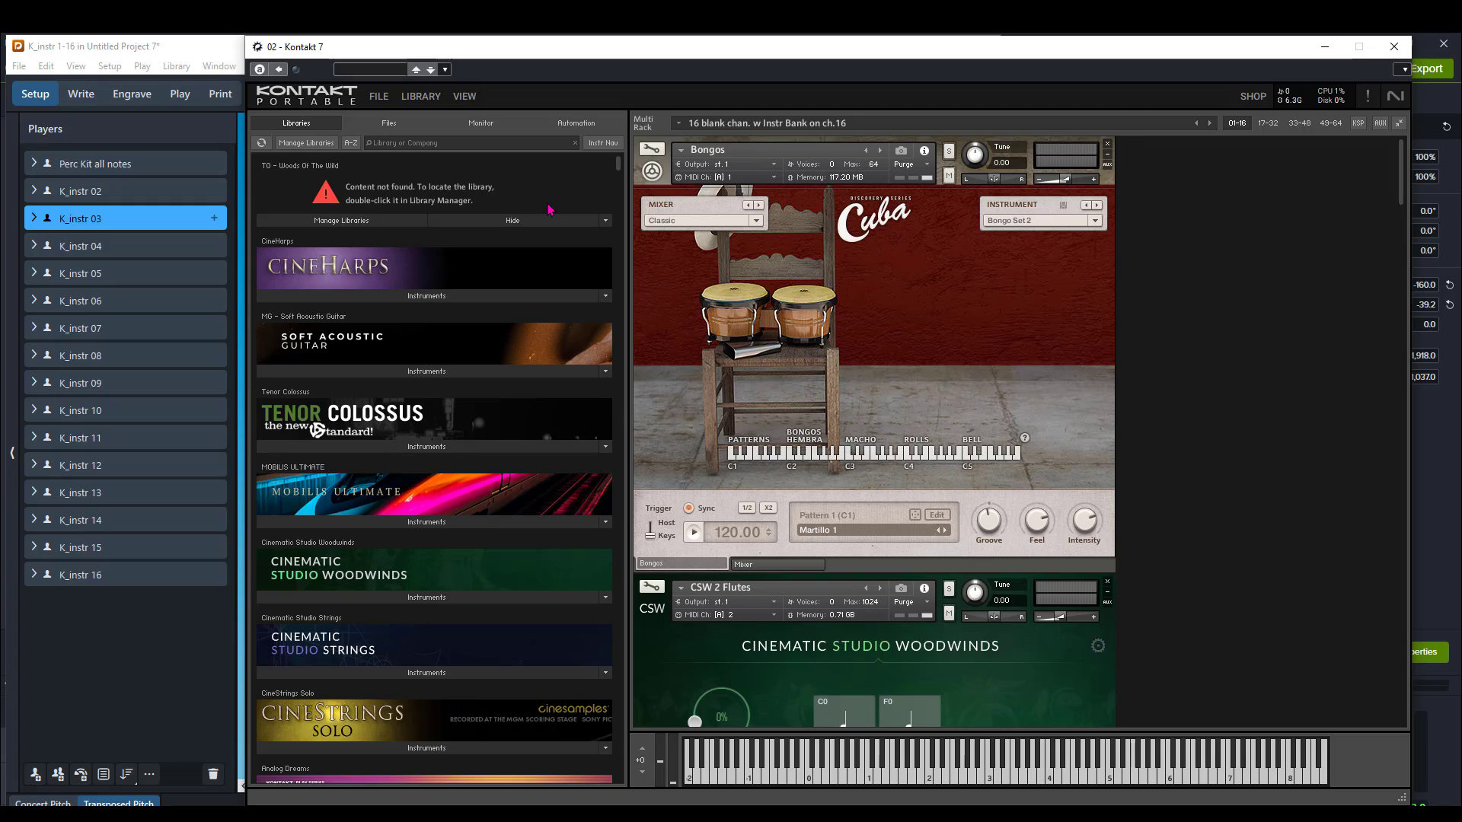
pyautogui.click(139, 199)
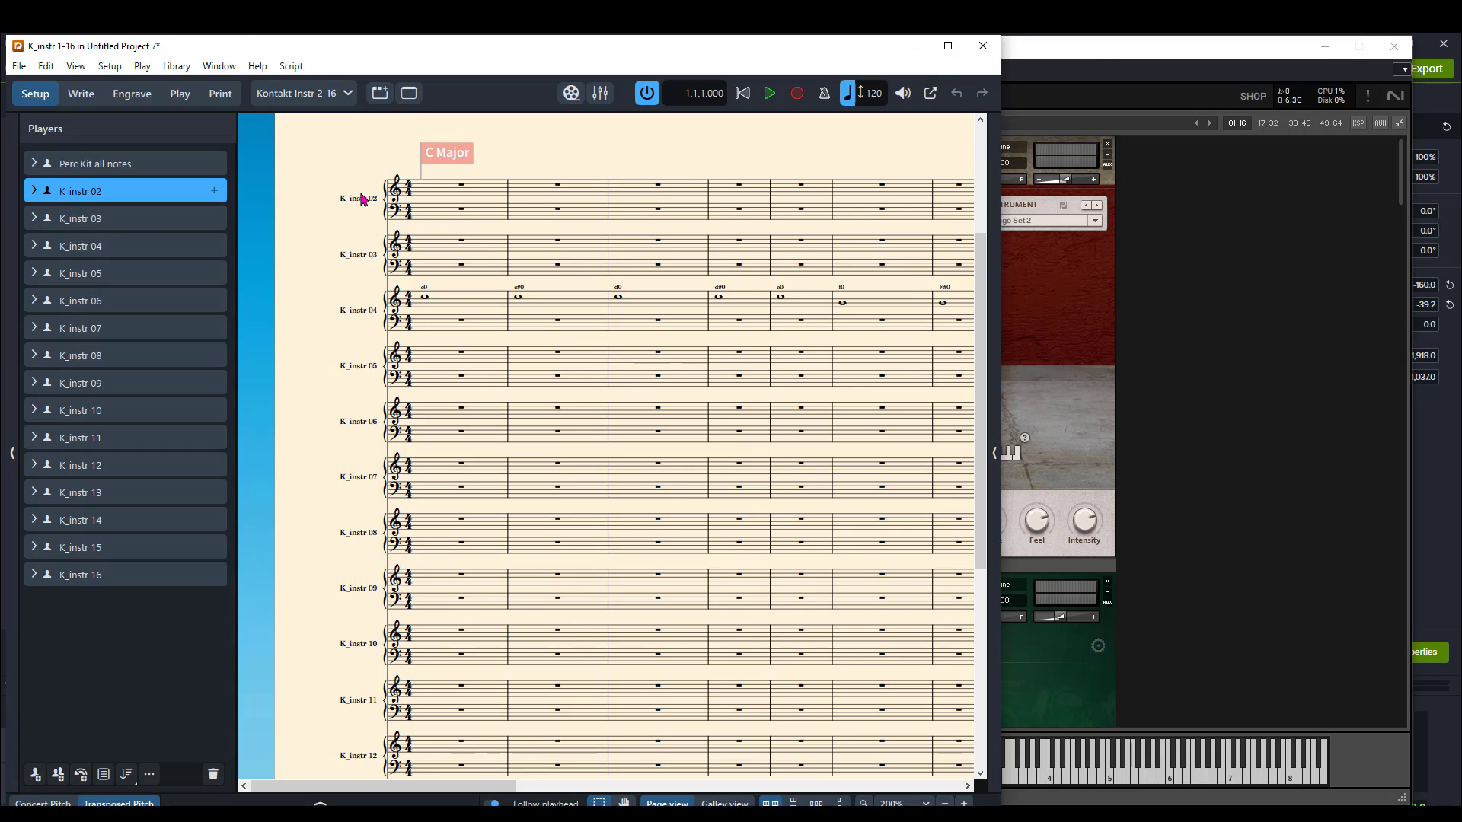
pyautogui.click(1176, 288)
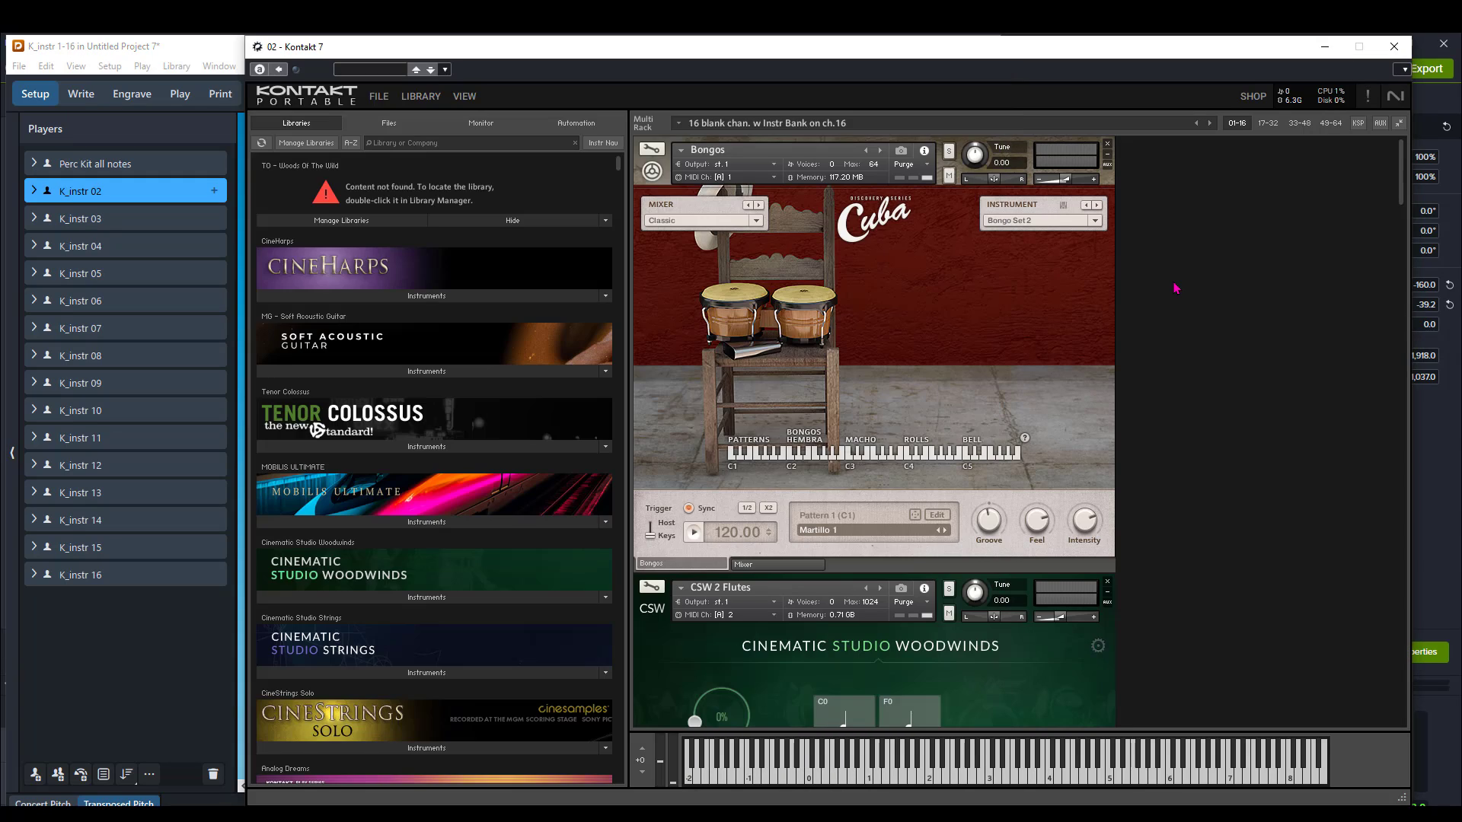
# Rename the Perc Kit all notes player as Cuba - Percussion.
pyautogui.click(139, 166)
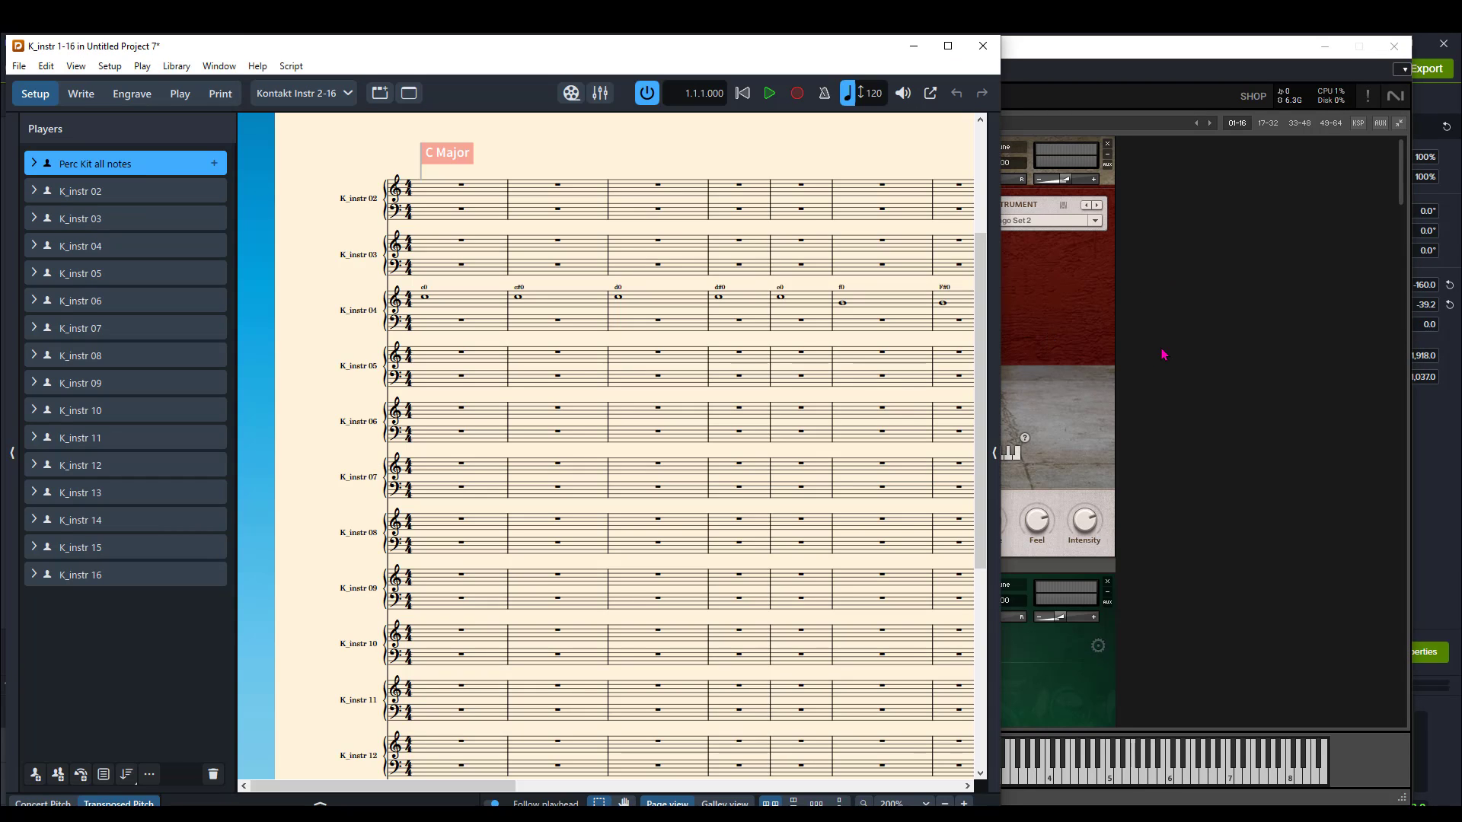
pyautogui.doubleClick(142, 166)
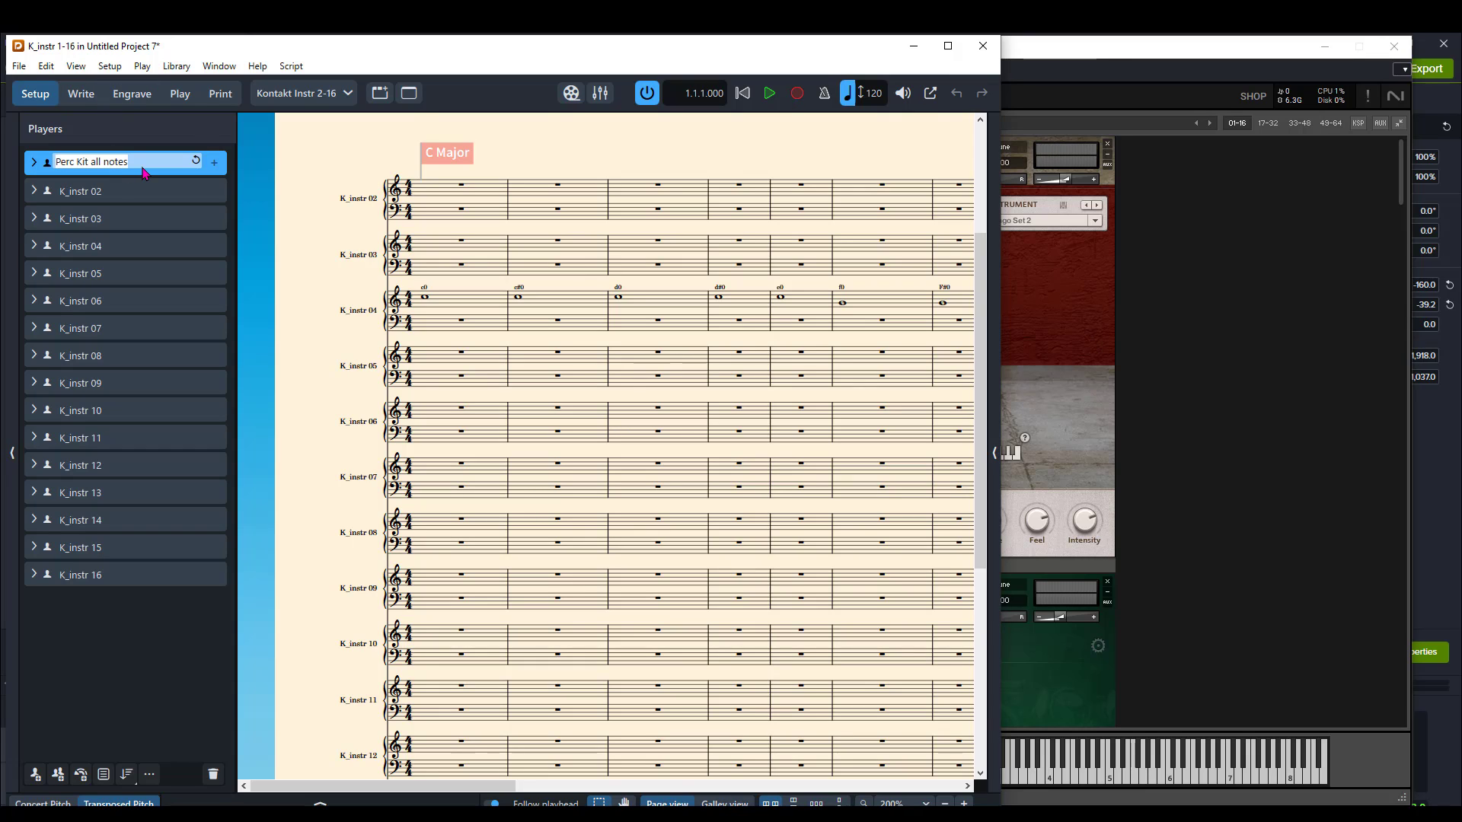
pyautogui.press('BackSpace')
pyautogui.write('Cuba - Percussio')
pyautogui.write('n')
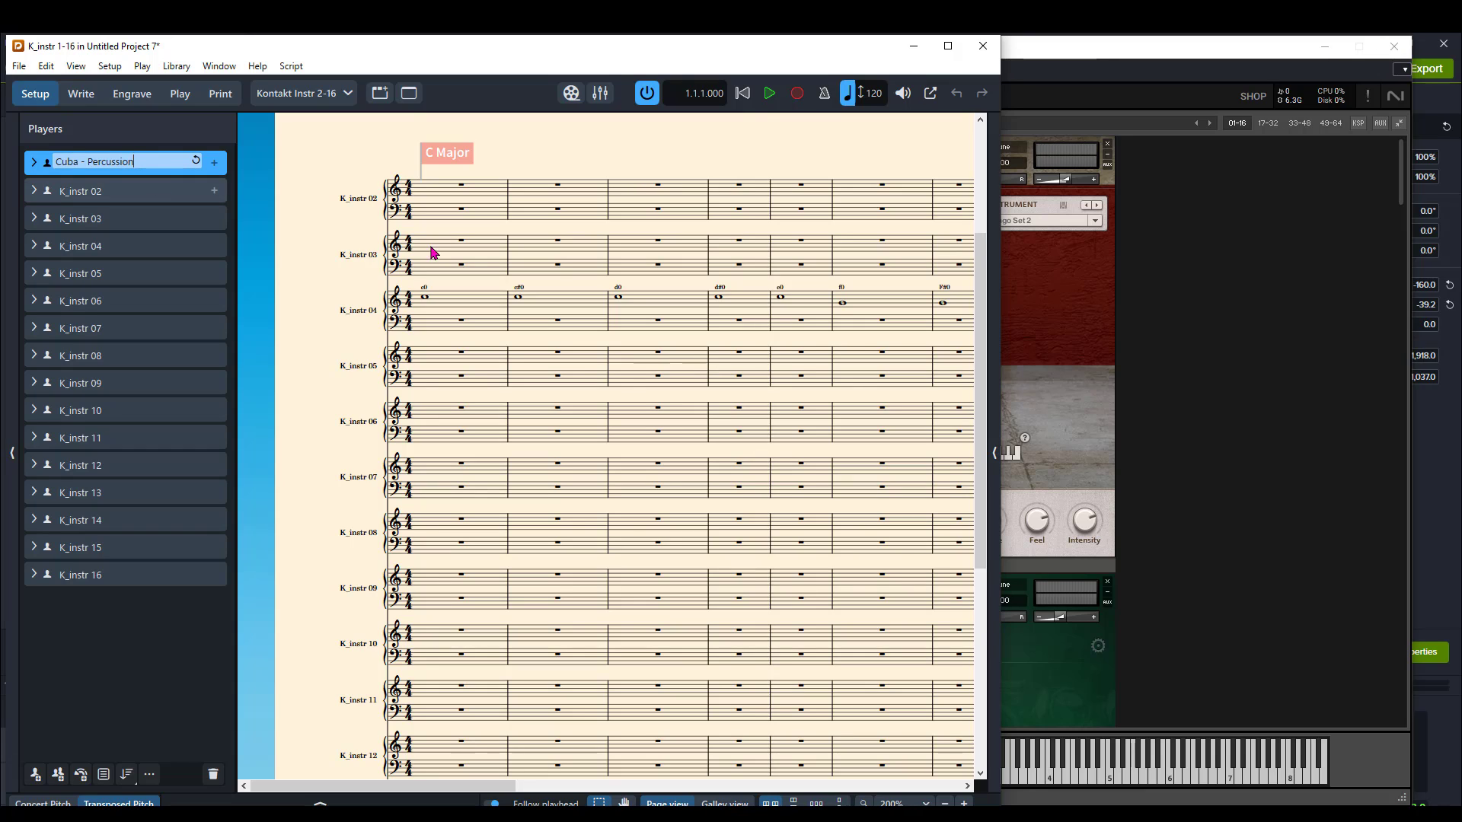
pyautogui.click(75, 192)
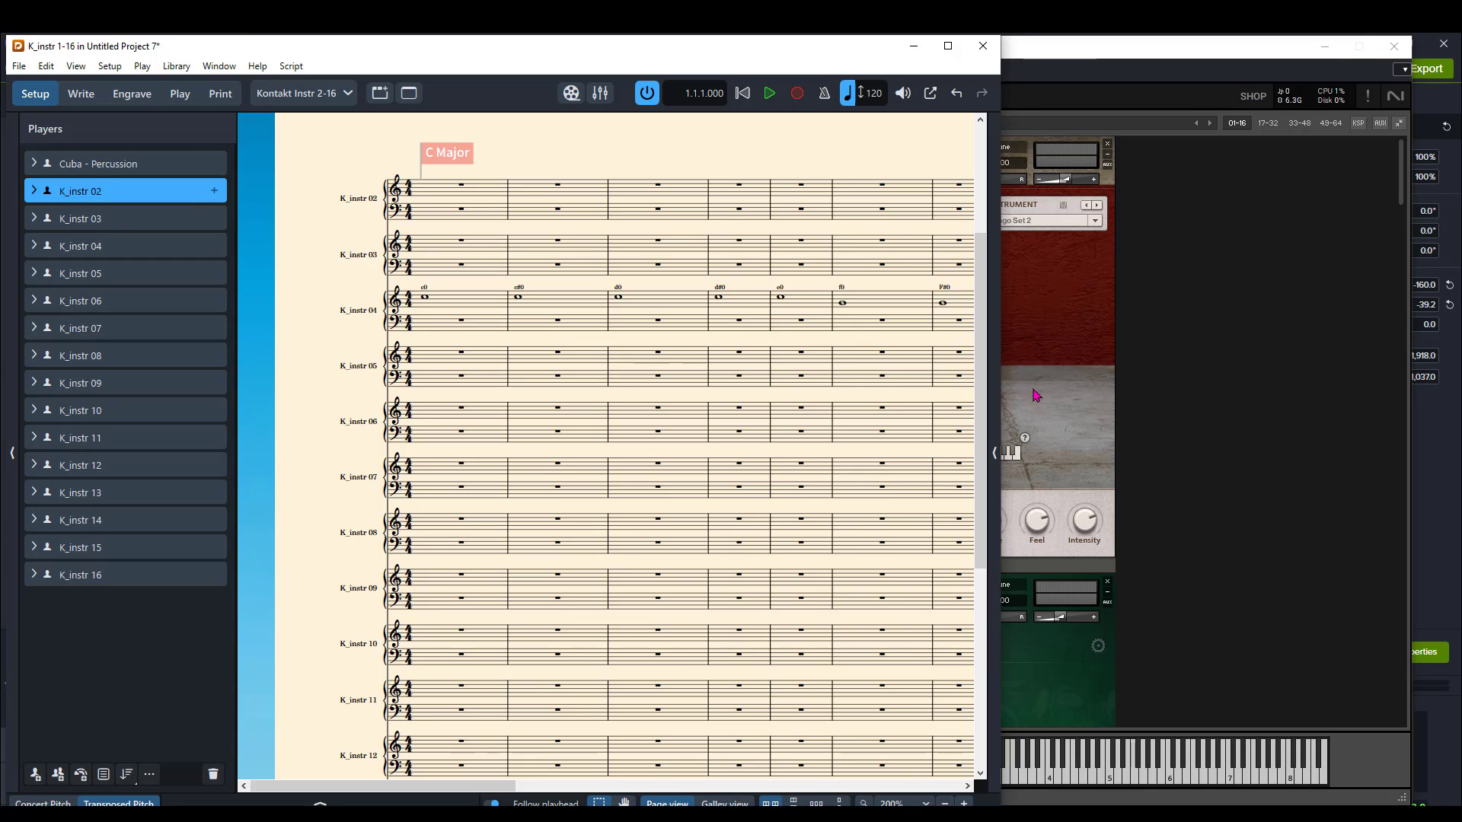
# Find the channel 2 instrument in the Kontakt rack and rename the K_instr 02 player as CSW 2 Flutes.
pyautogui.click(1216, 401)
pyautogui.scroll(-3, 915, 551)
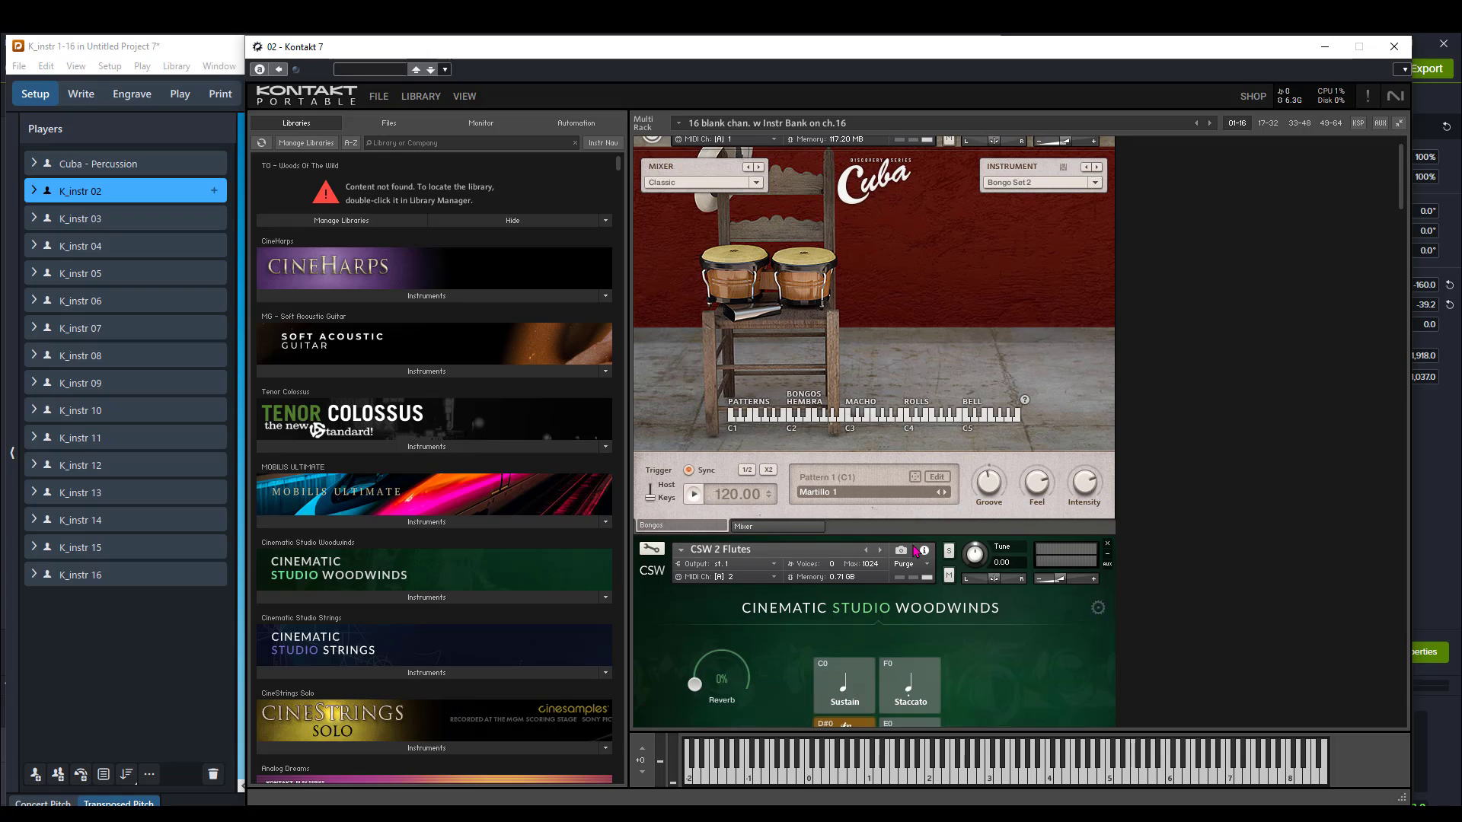
pyautogui.scroll(-3, 916, 551)
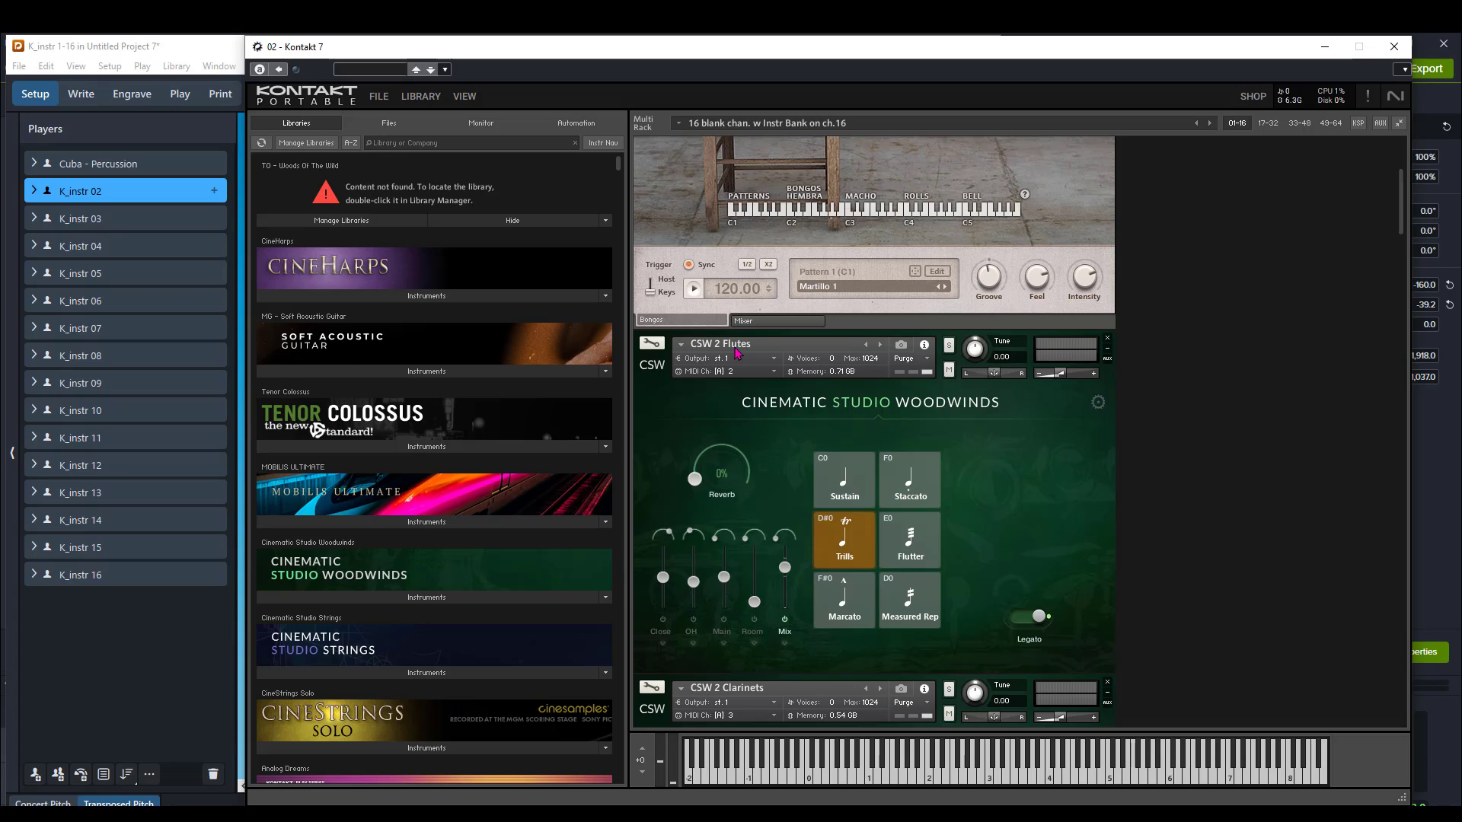
pyautogui.doubleClick(84, 191)
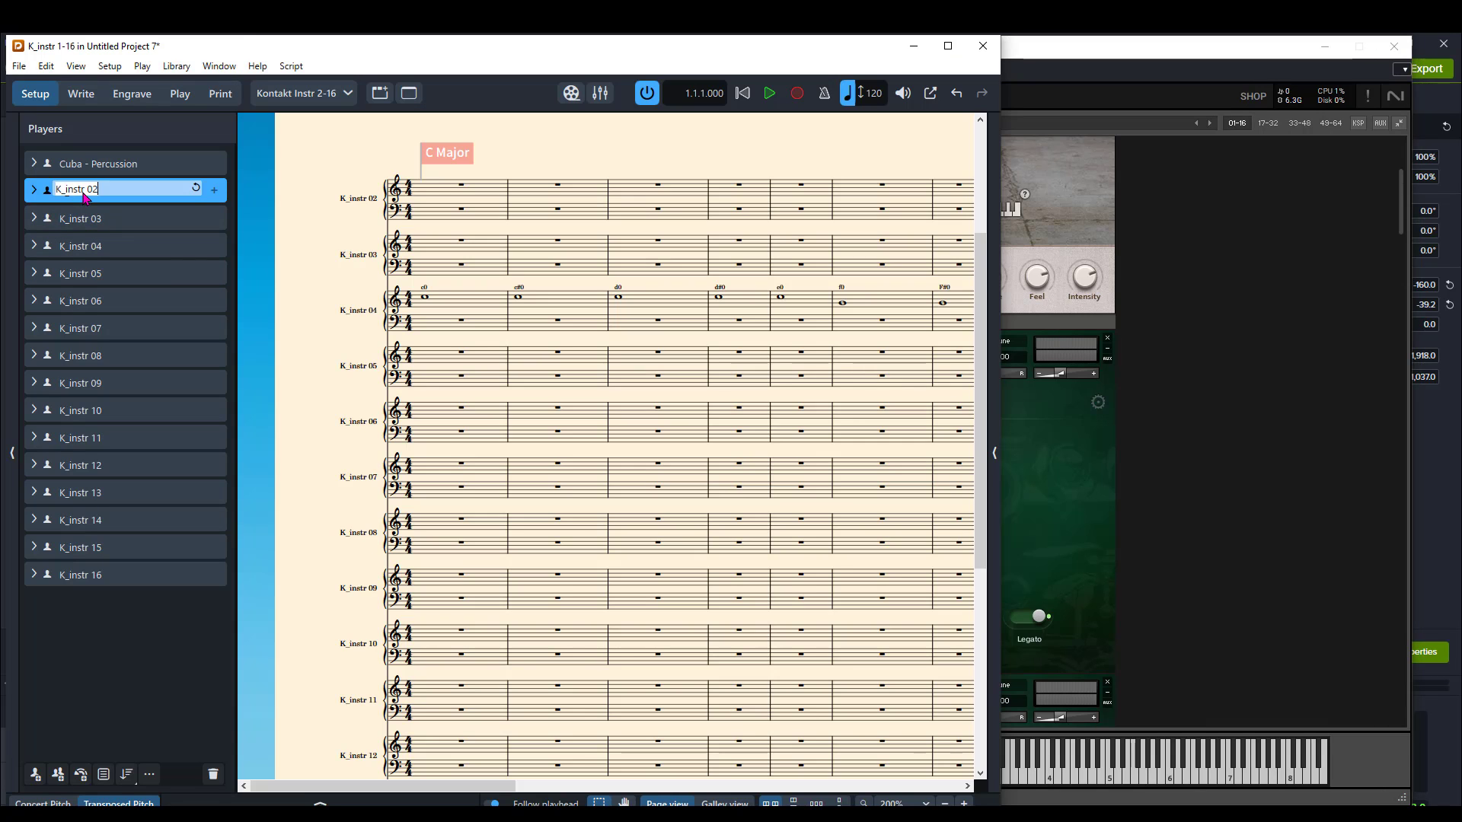
pyautogui.press('BackSpace')
pyautogui.write('CSW')
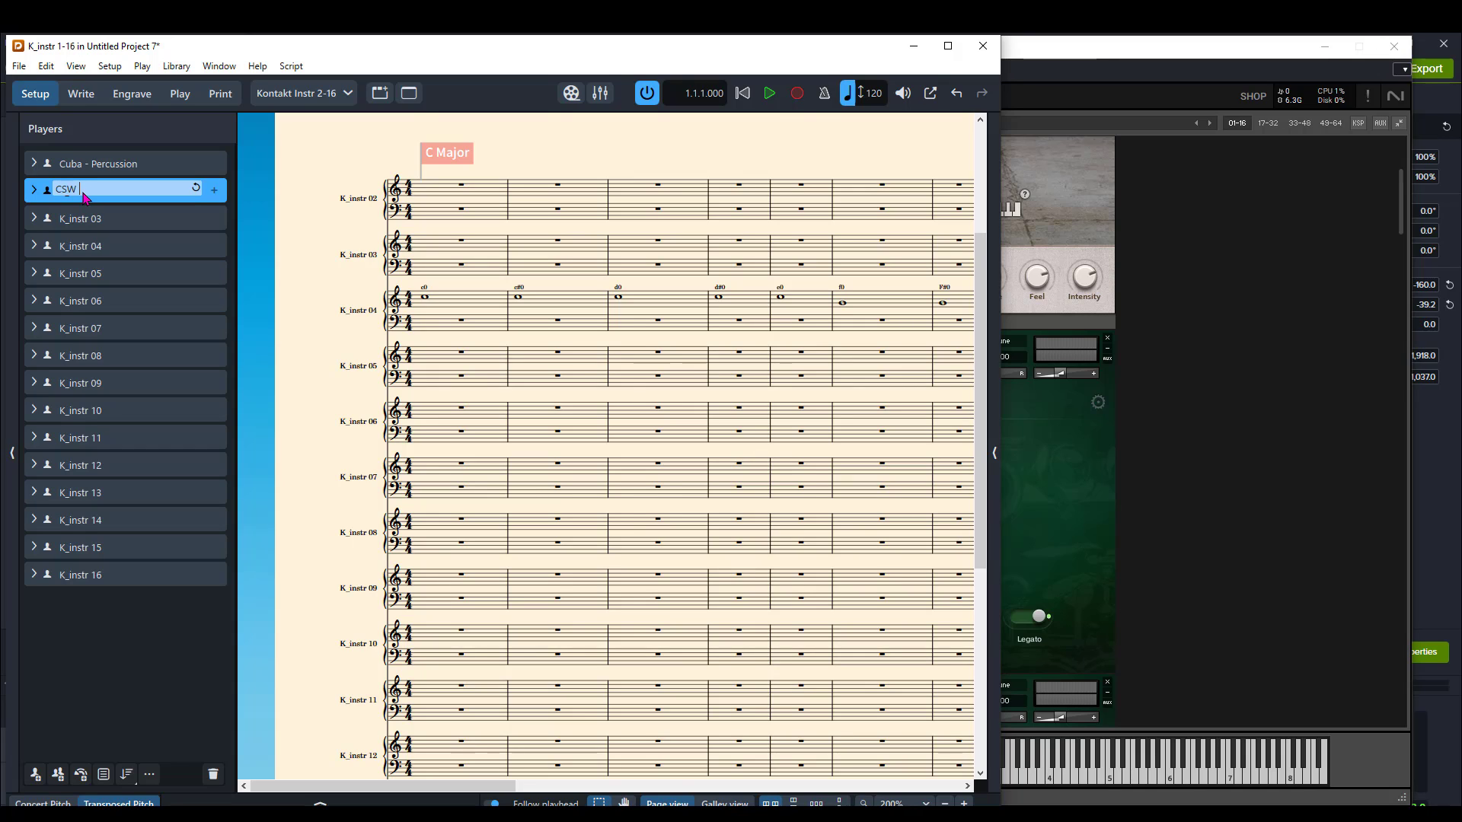
pyautogui.write(' 2 Flutes')
pyautogui.press('Return')
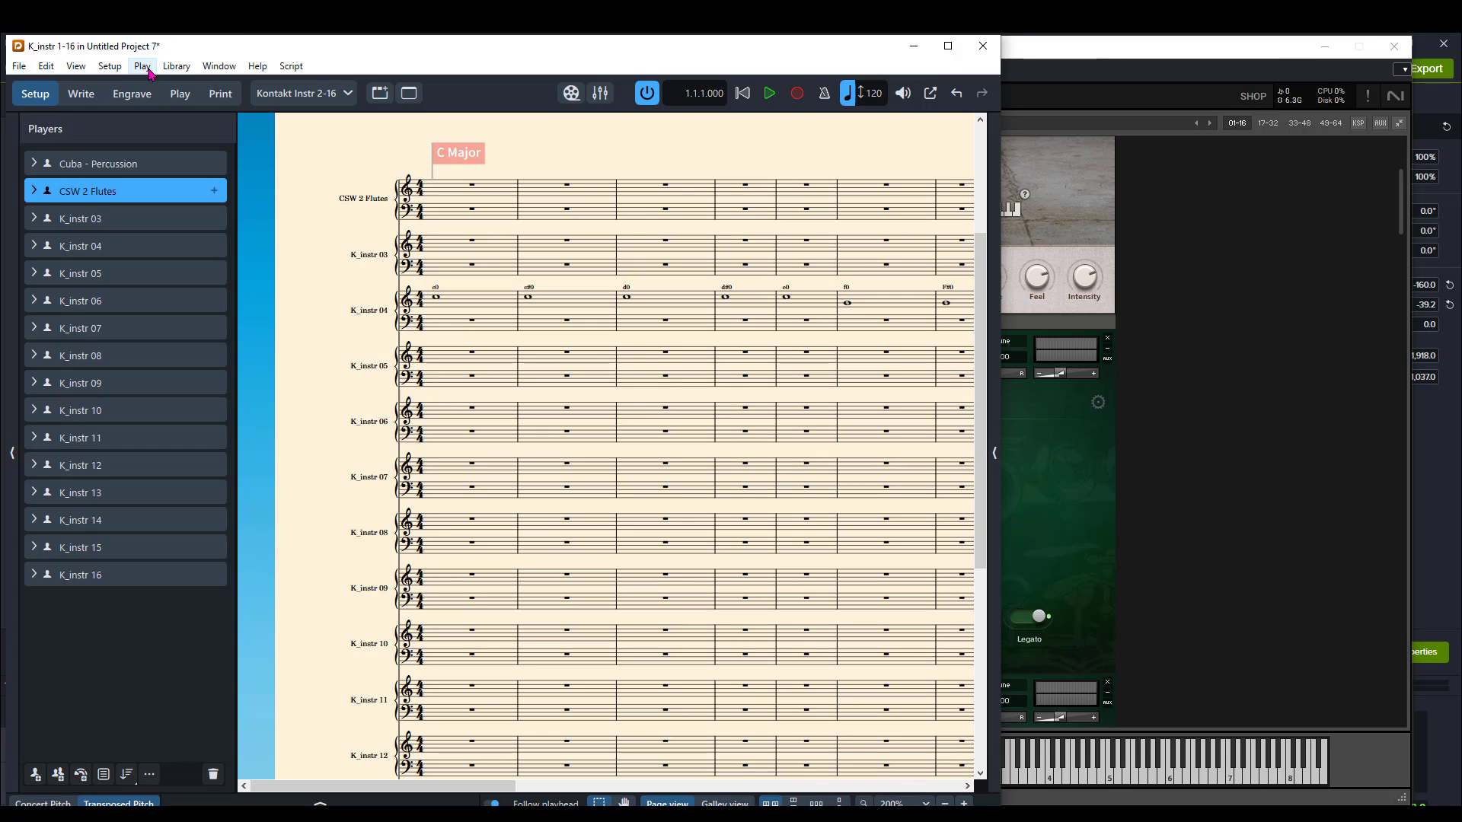
pyautogui.click(76, 66)
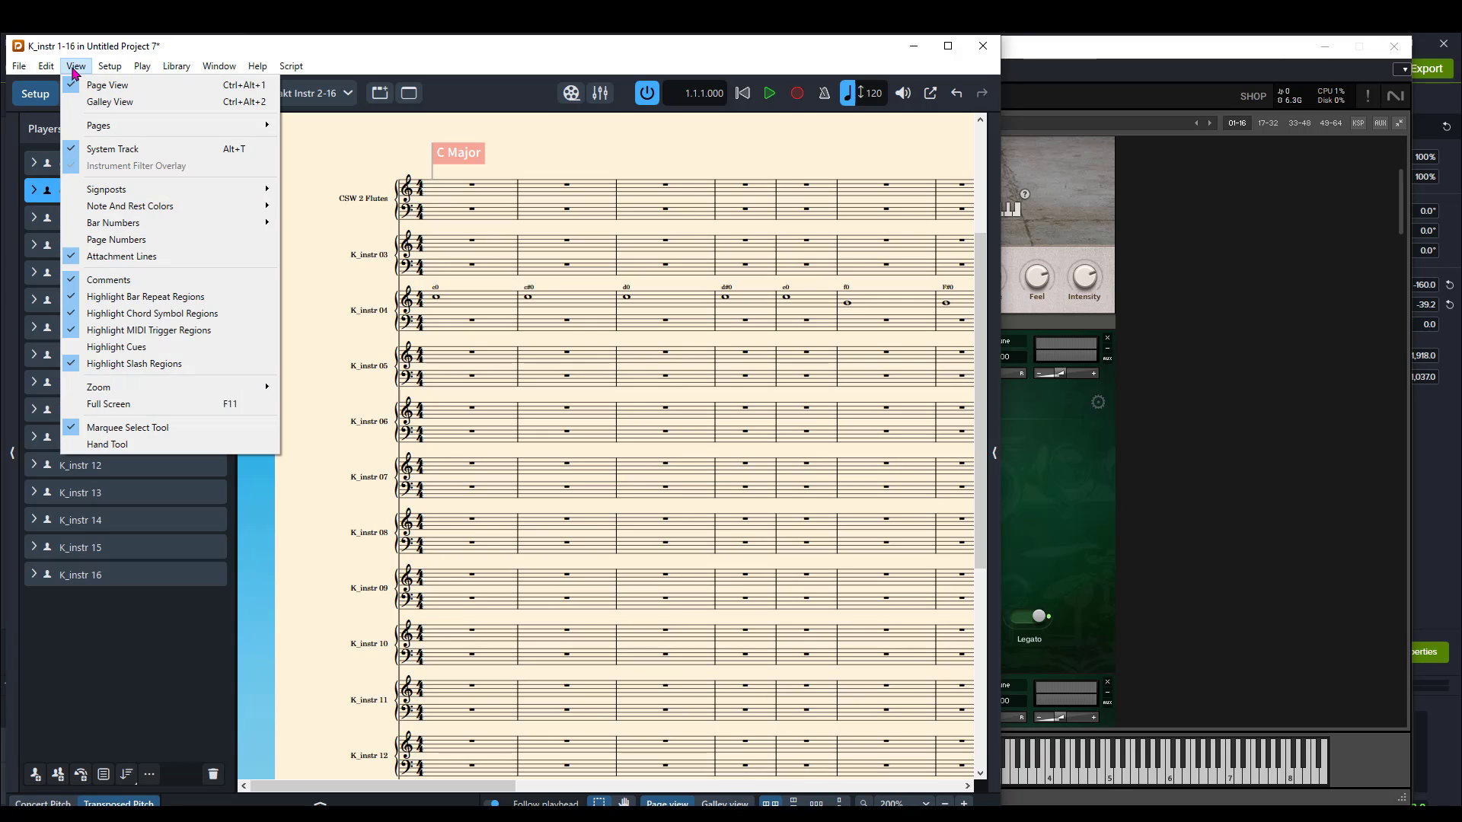
pyautogui.moveTo(110, 66)
pyautogui.click(142, 47)
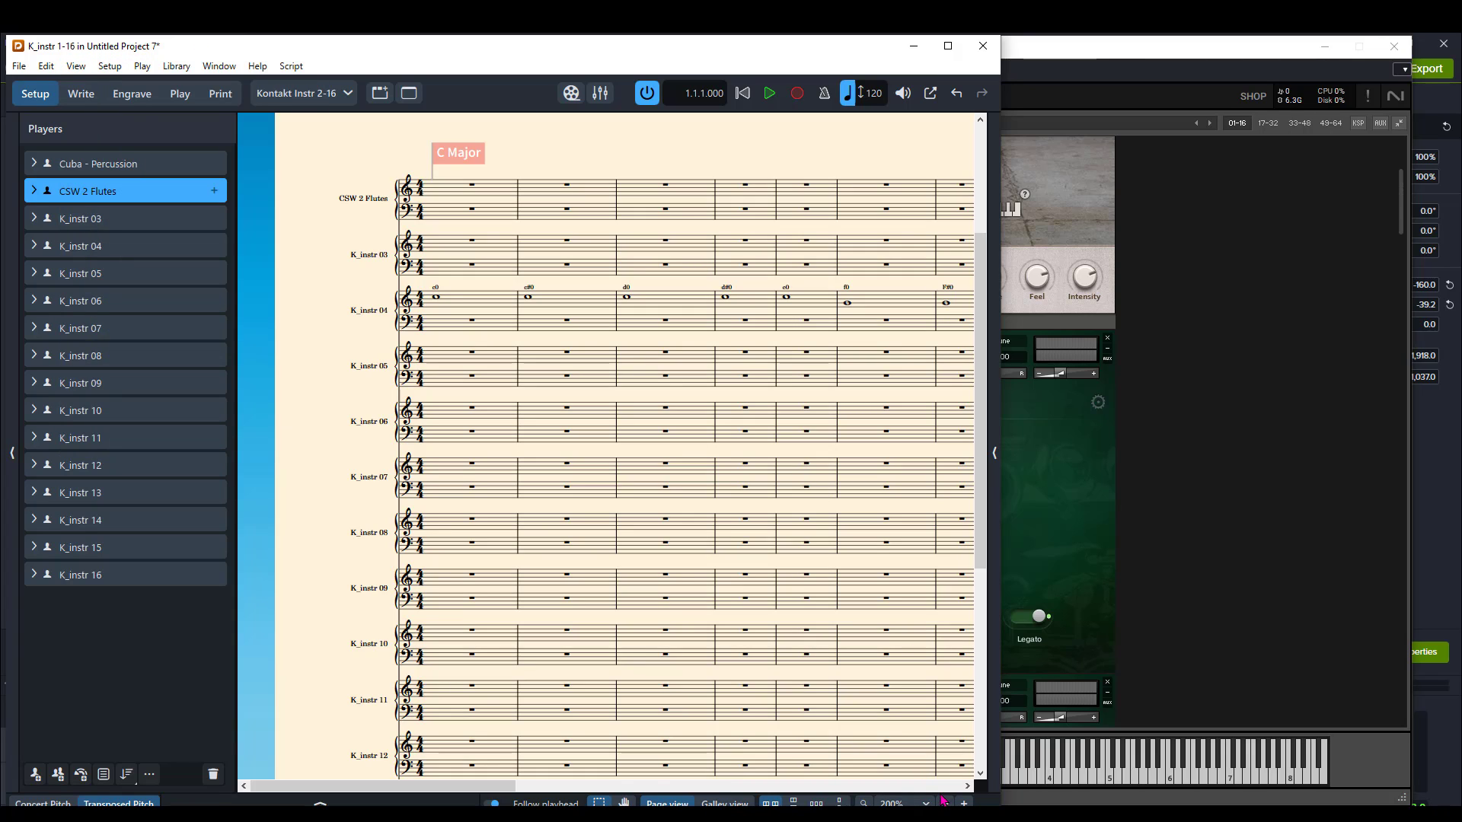
# Enlarge the score to 400% and examine the staff names beside the first staves.
pyautogui.click(964, 804)
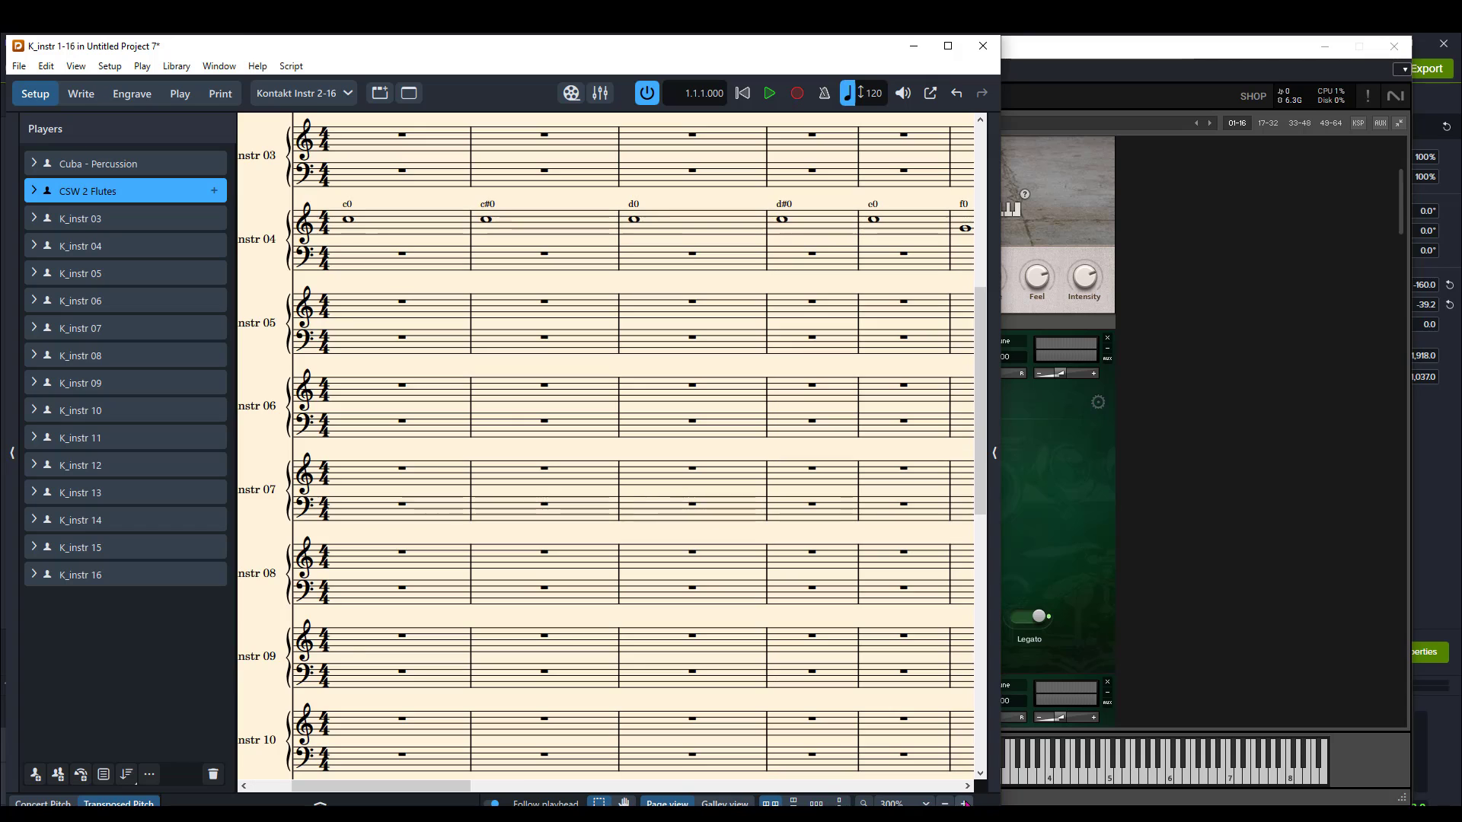
pyautogui.click(964, 804)
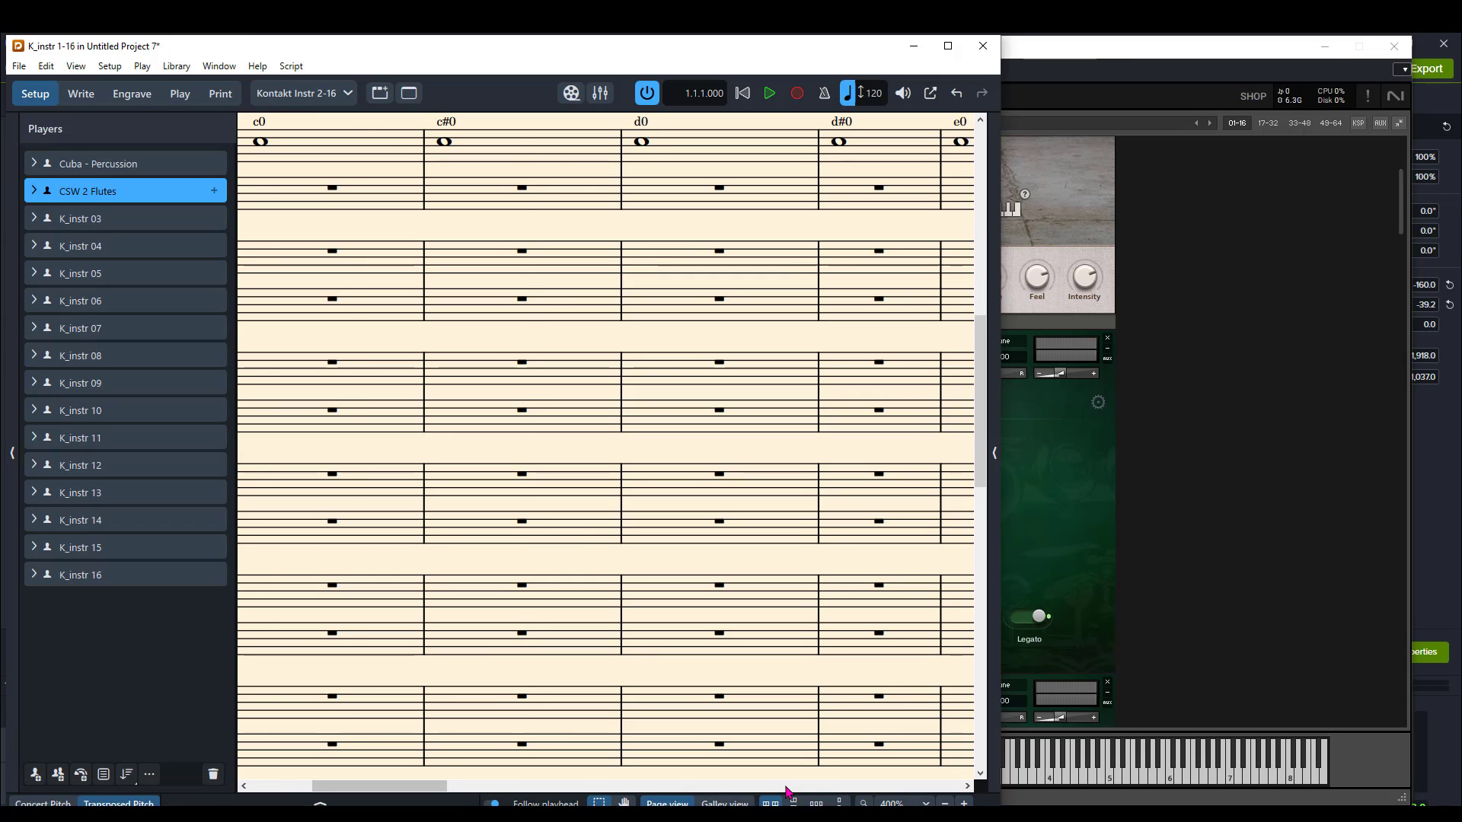
pyautogui.click(638, 786)
pyautogui.moveTo(548, 786); pyautogui.dragTo(371, 786)
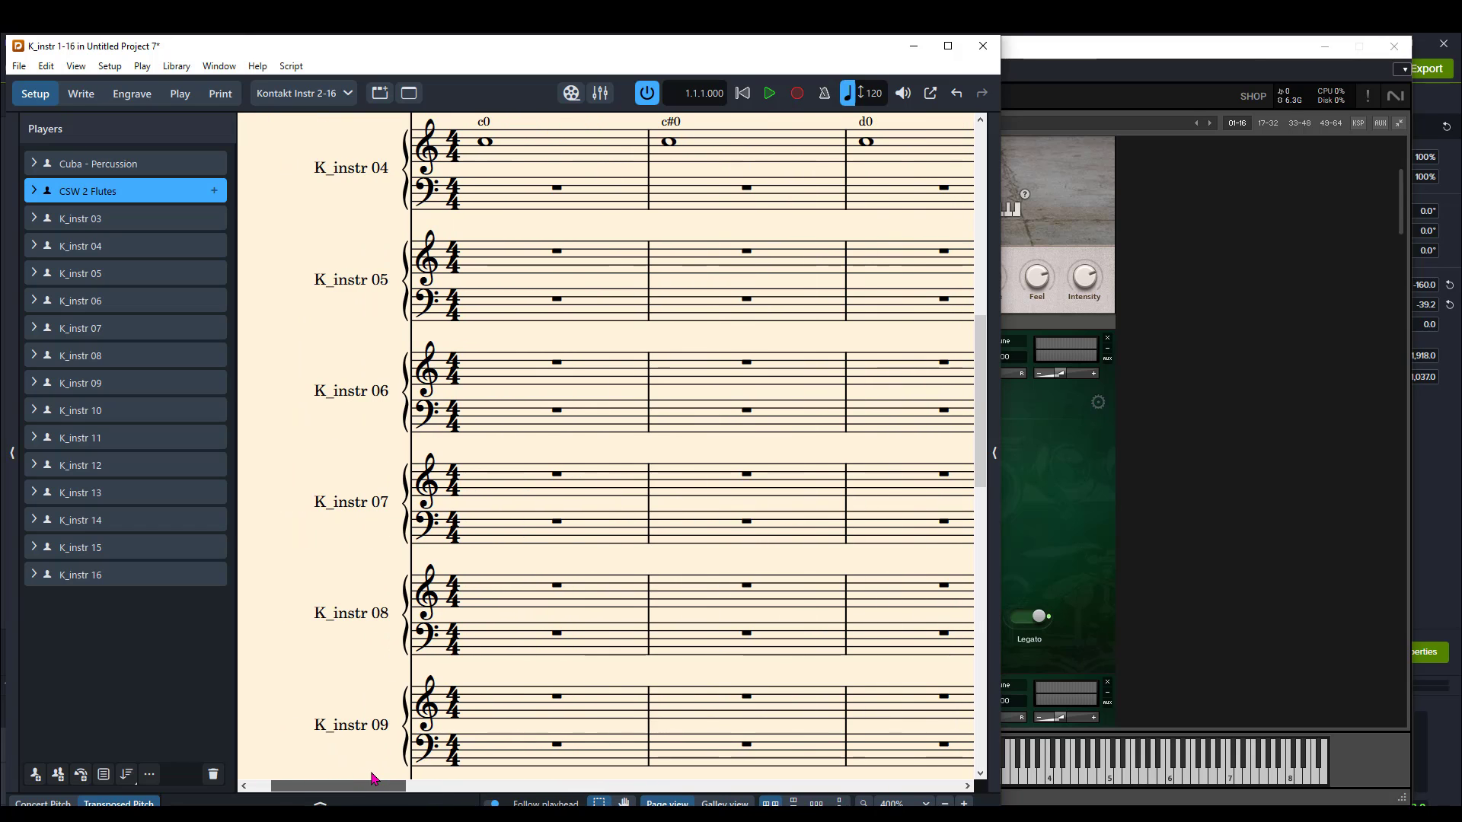
pyautogui.scroll(5, 463, 463)
pyautogui.scroll(-1, 456, 457)
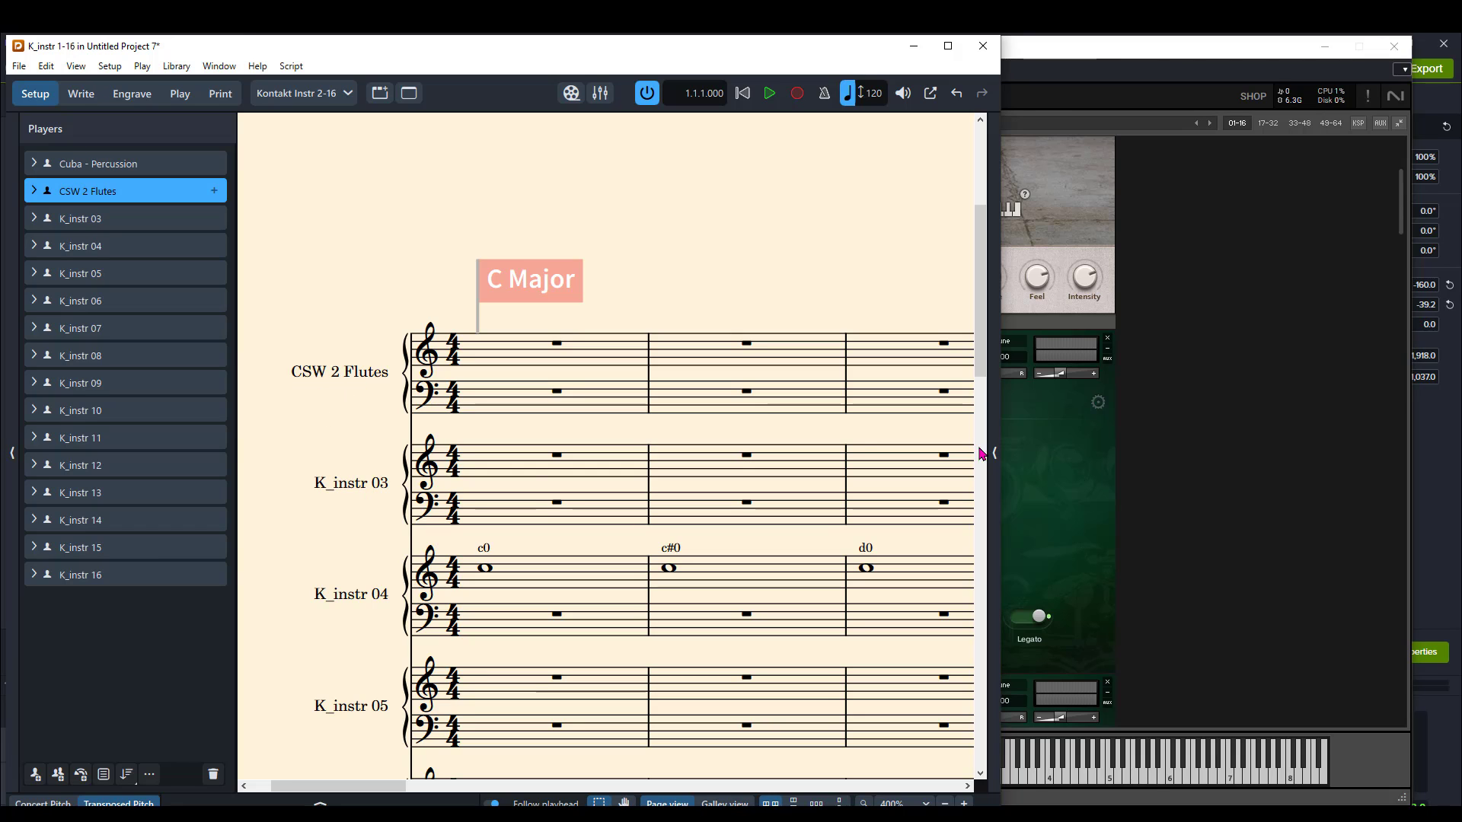
# Find the channel 3 instrument in the Kontakt rack and rename the K_instr 03 player as CSW 2 Clarinets.
pyautogui.click(1080, 479)
pyautogui.scroll(-3, 1037, 472)
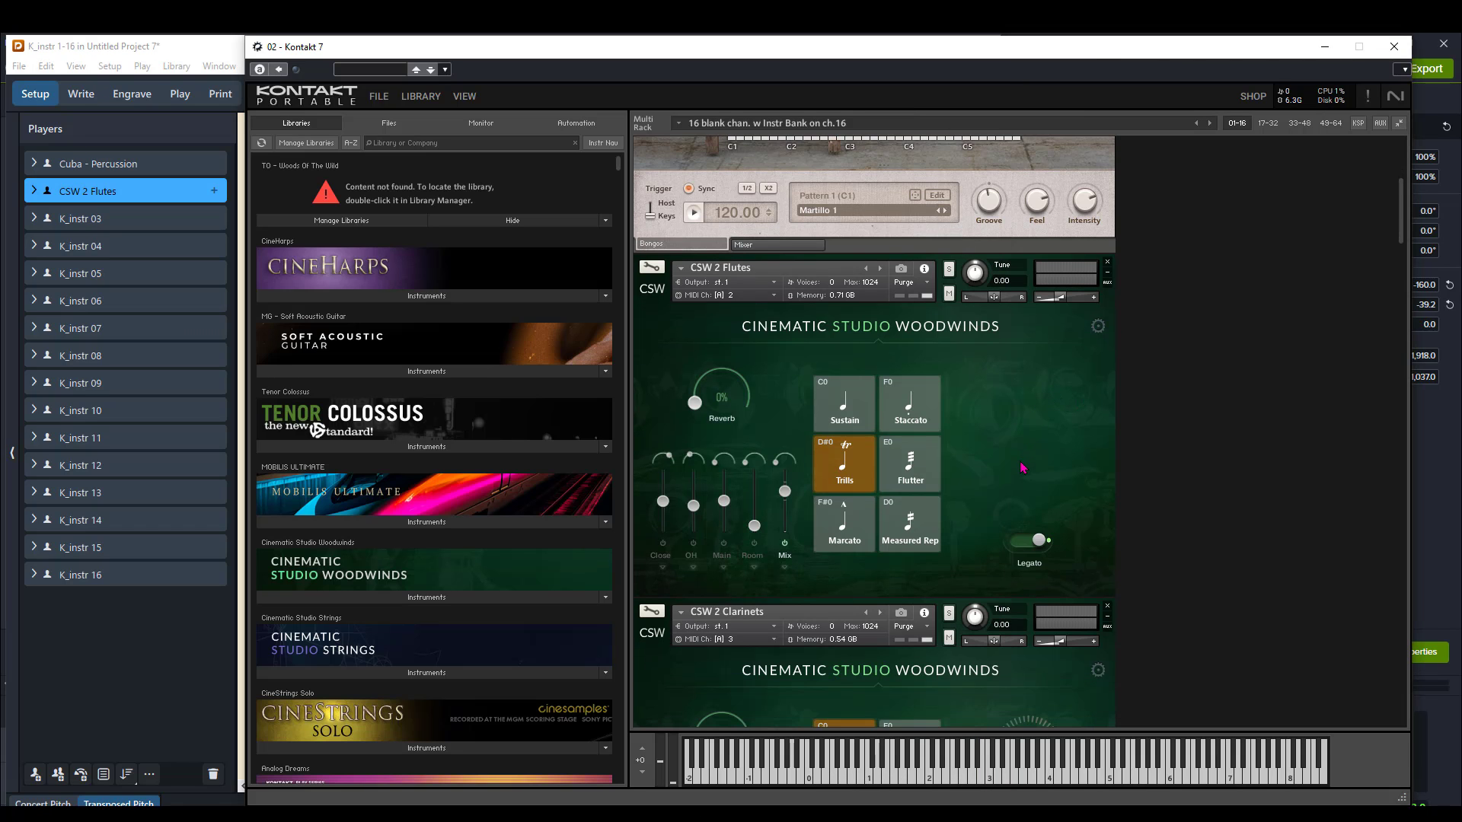
pyautogui.scroll(-5, 1012, 465)
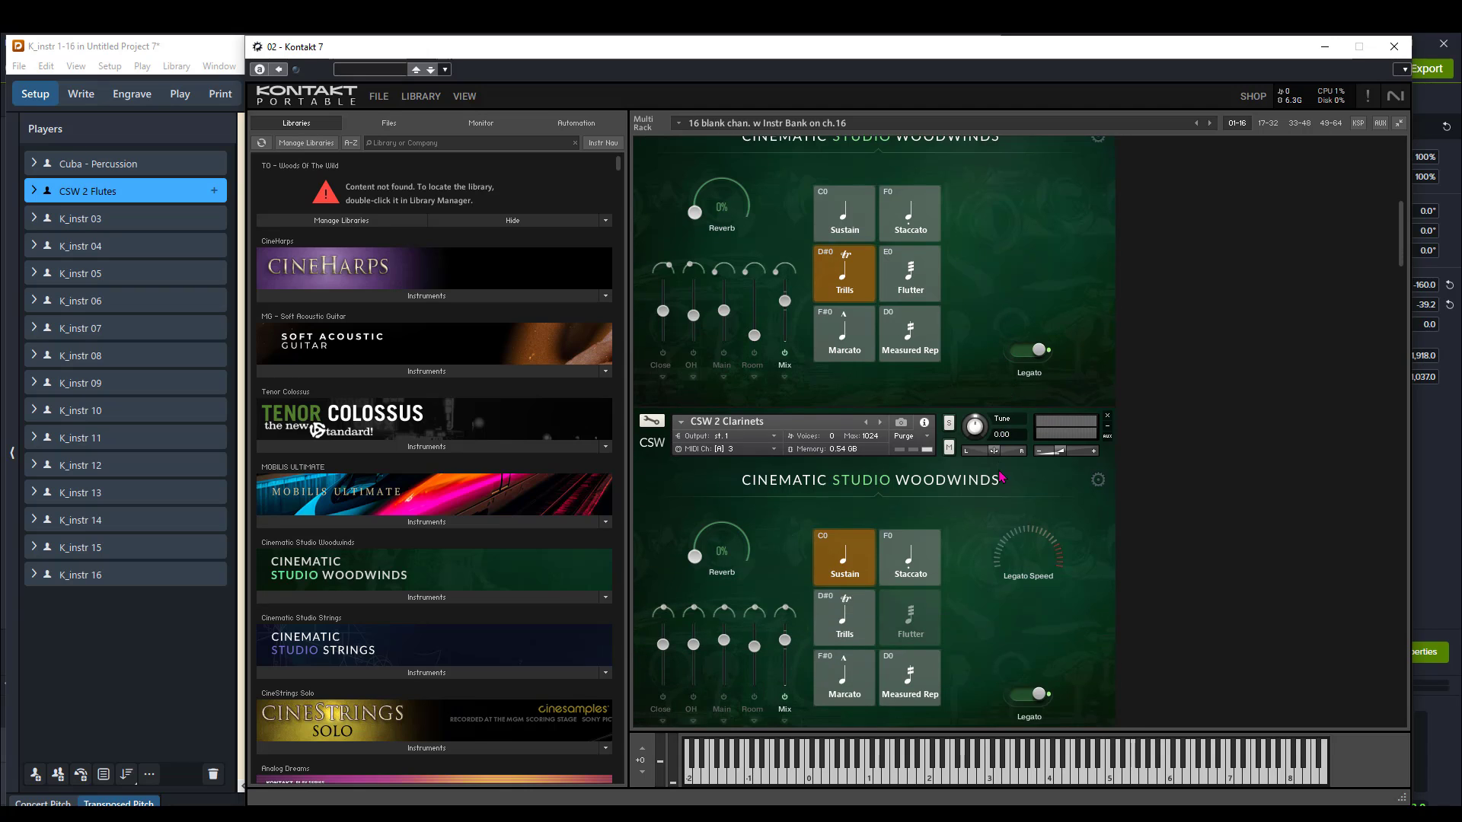
pyautogui.scroll(-1, 999, 476)
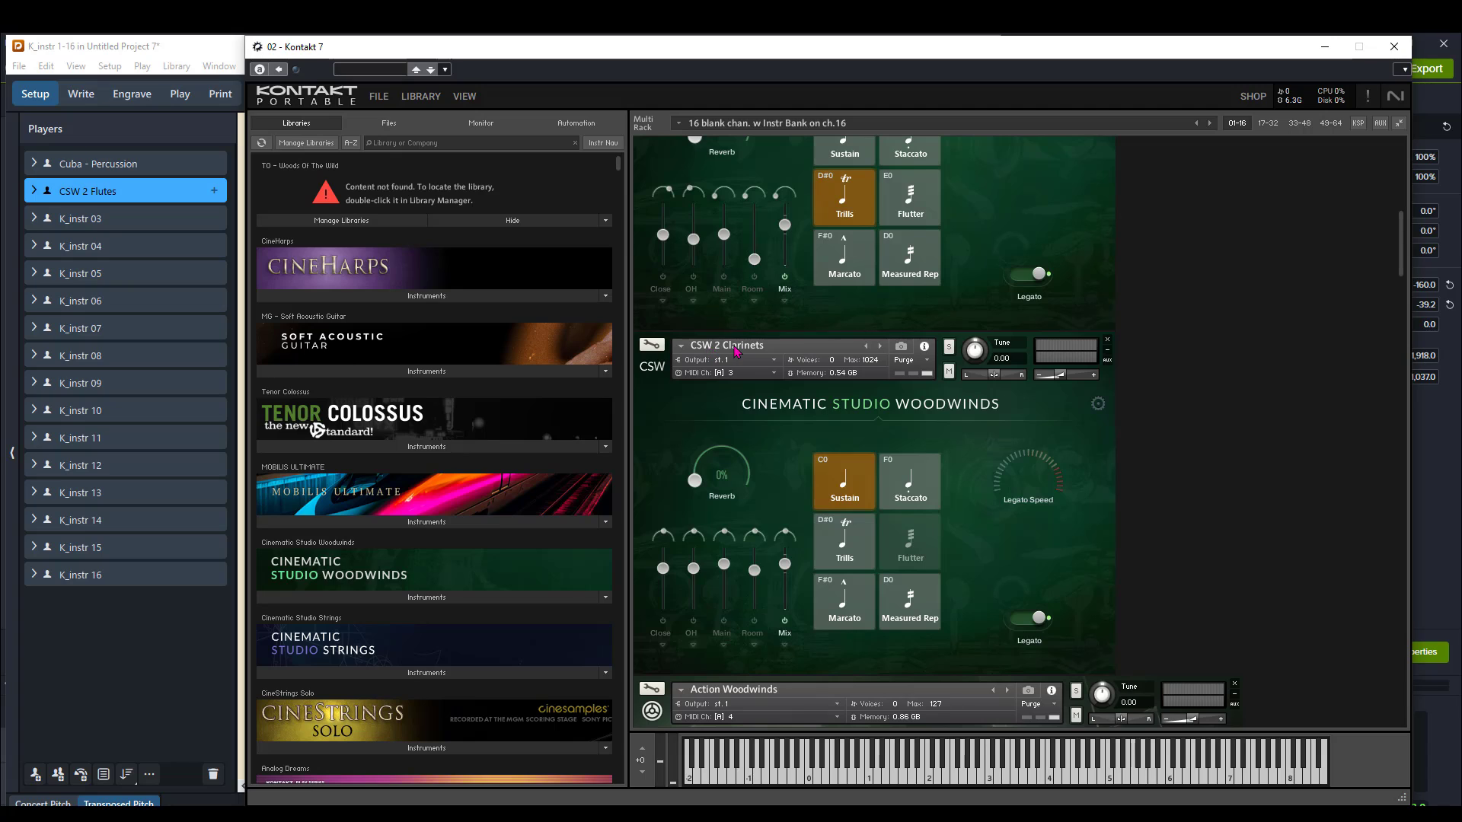
pyautogui.click(90, 221)
pyautogui.doubleClick(90, 219)
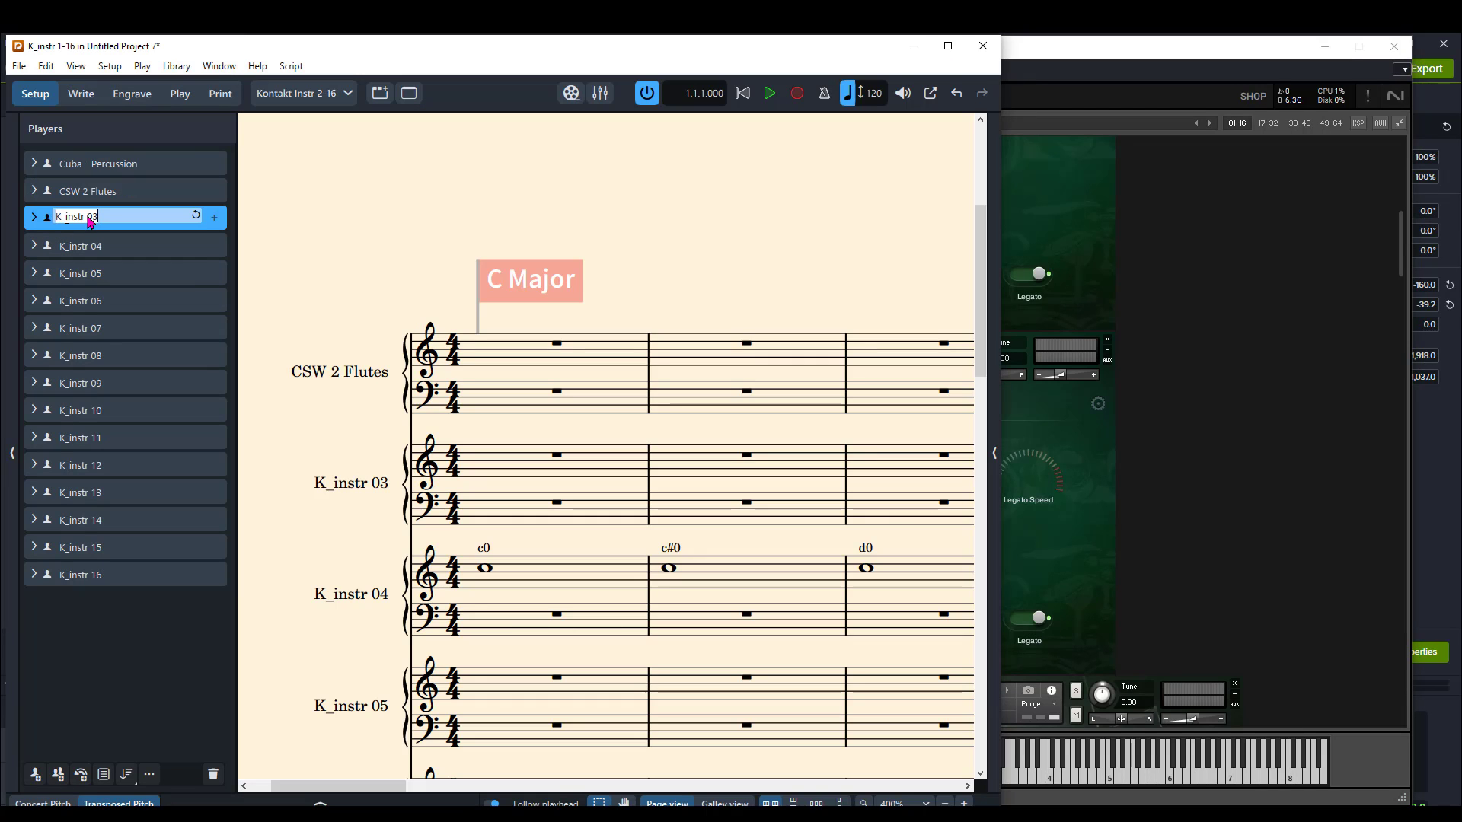
pyautogui.press('BackSpace')
pyautogui.write('CSW 2 C')
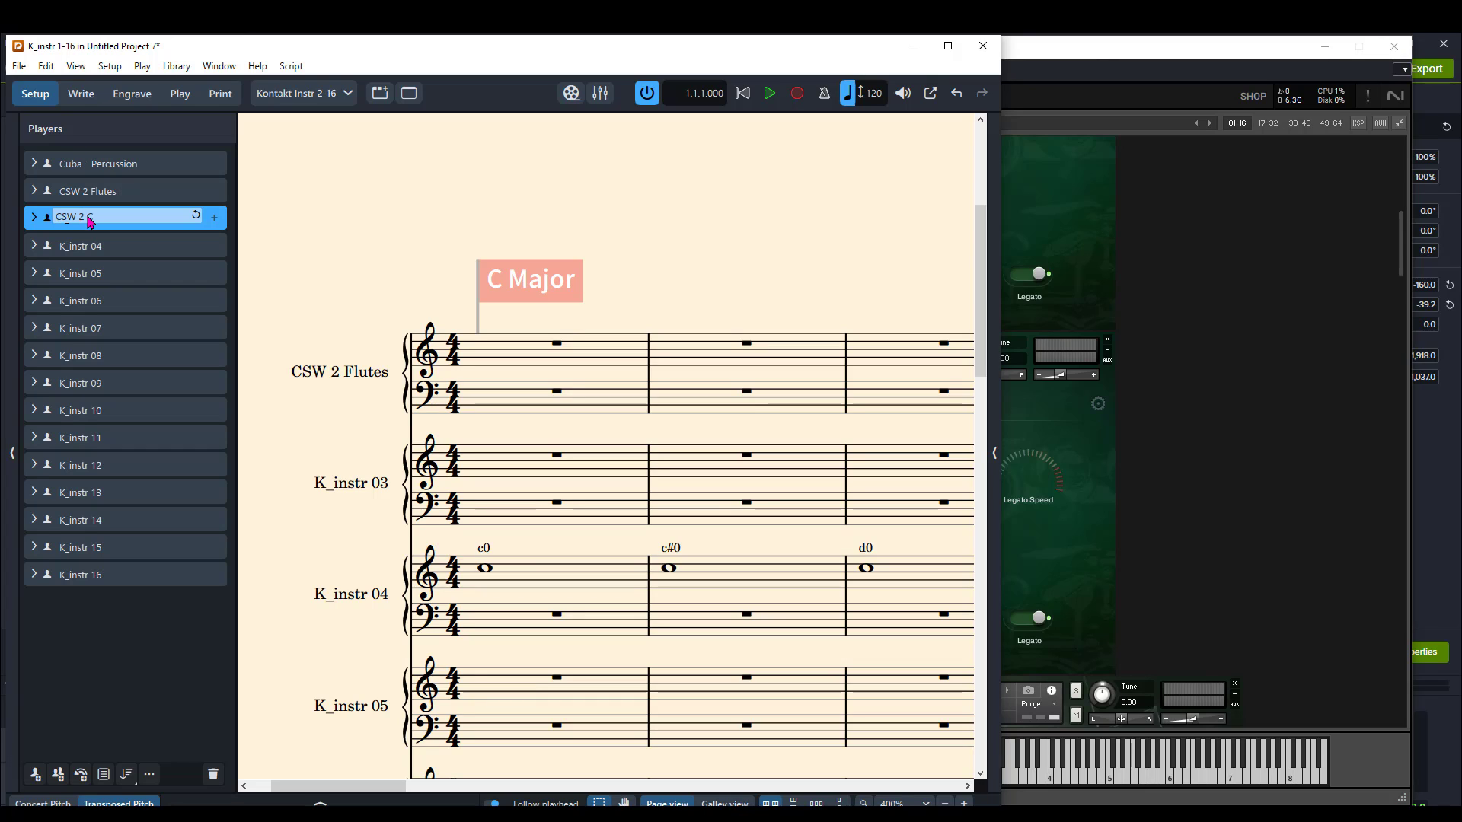
pyautogui.write('larinets')
pyautogui.press('Return')
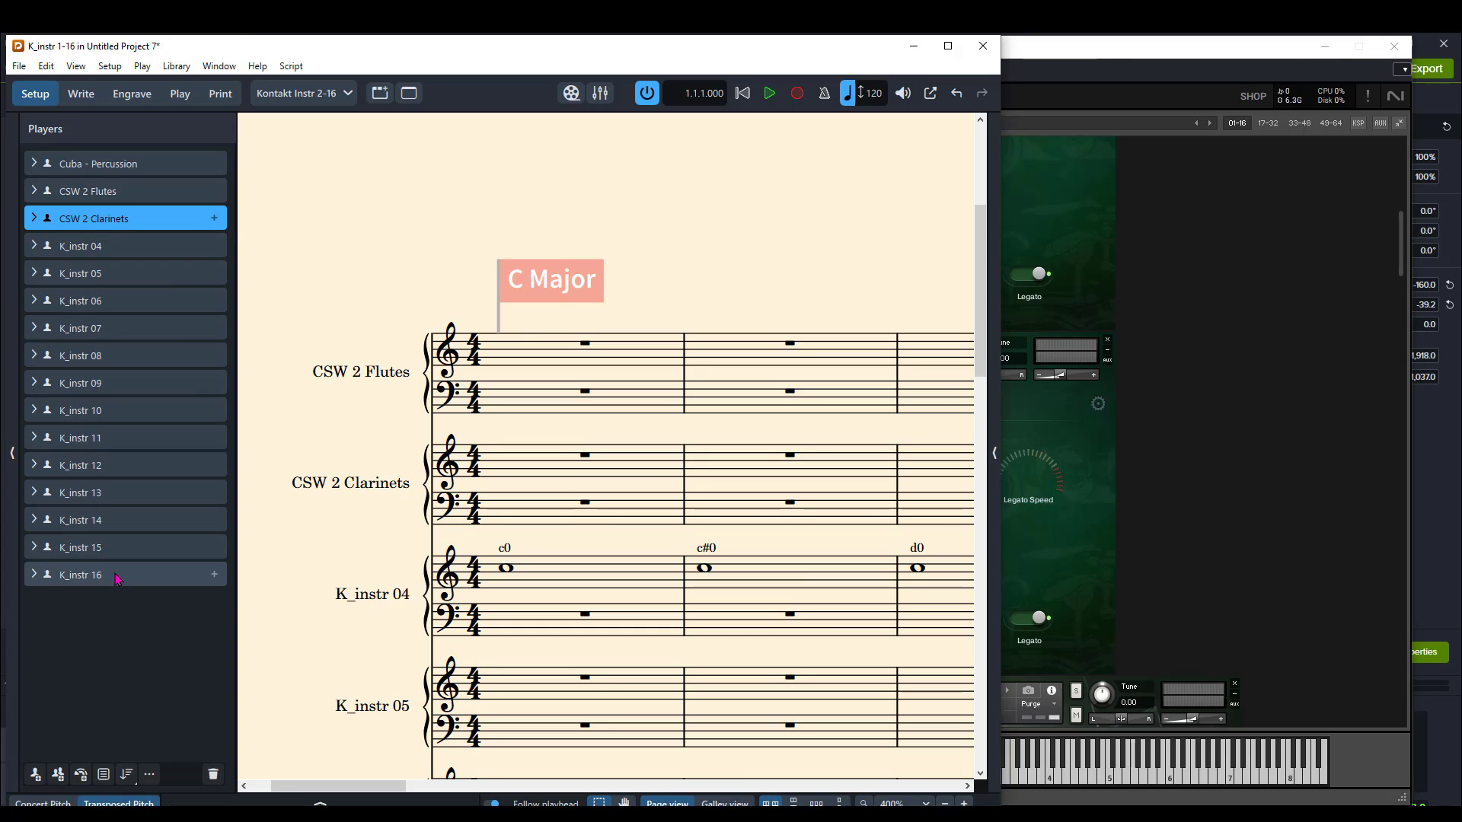
# Find the channel 4 instrument in the Kontakt rack and rename the K_instr 04 player as Action Woodwinds.
pyautogui.doubleClick(85, 247)
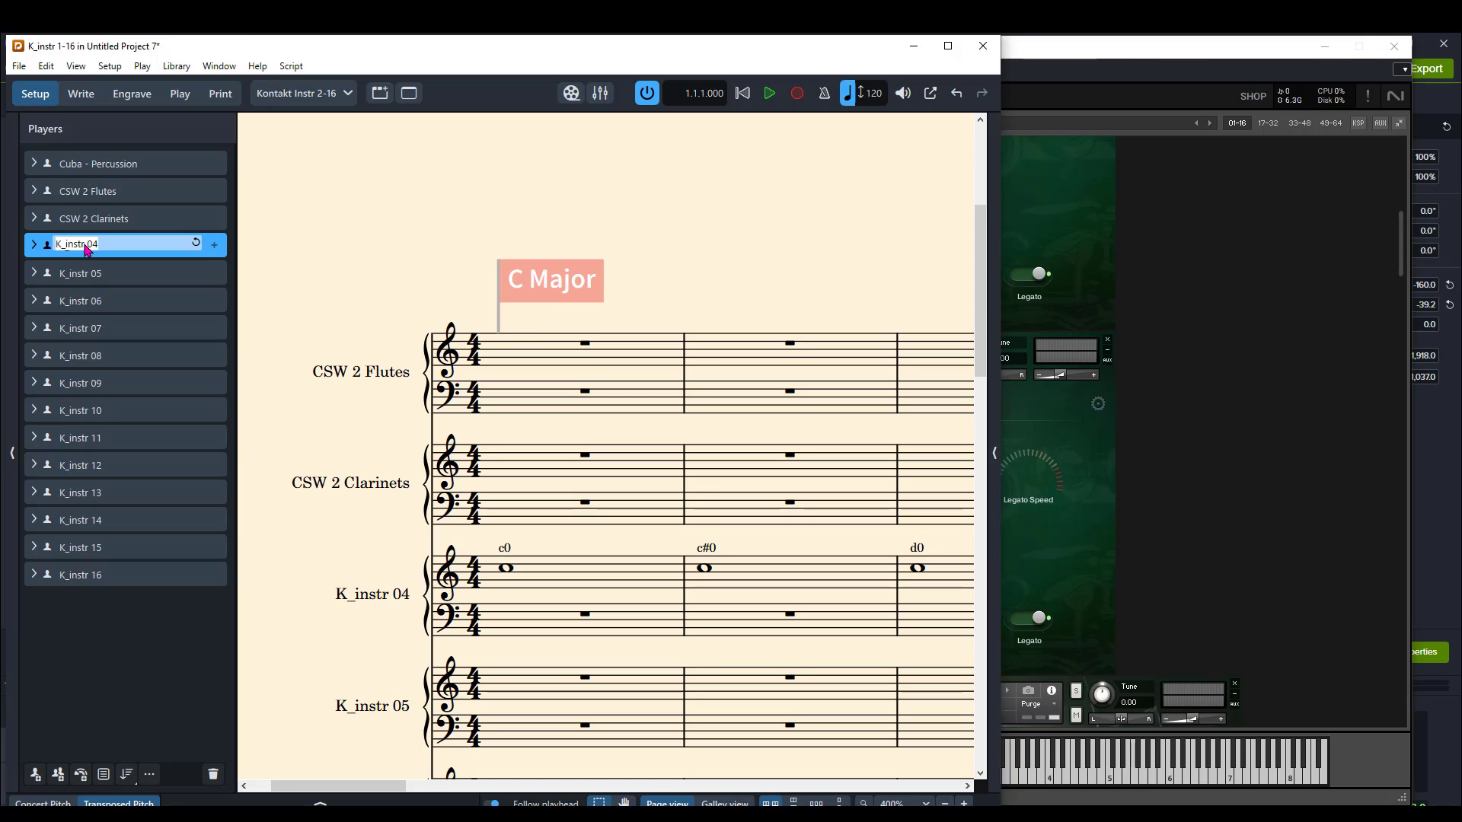
pyautogui.click(1014, 522)
pyautogui.scroll(-6, 1014, 522)
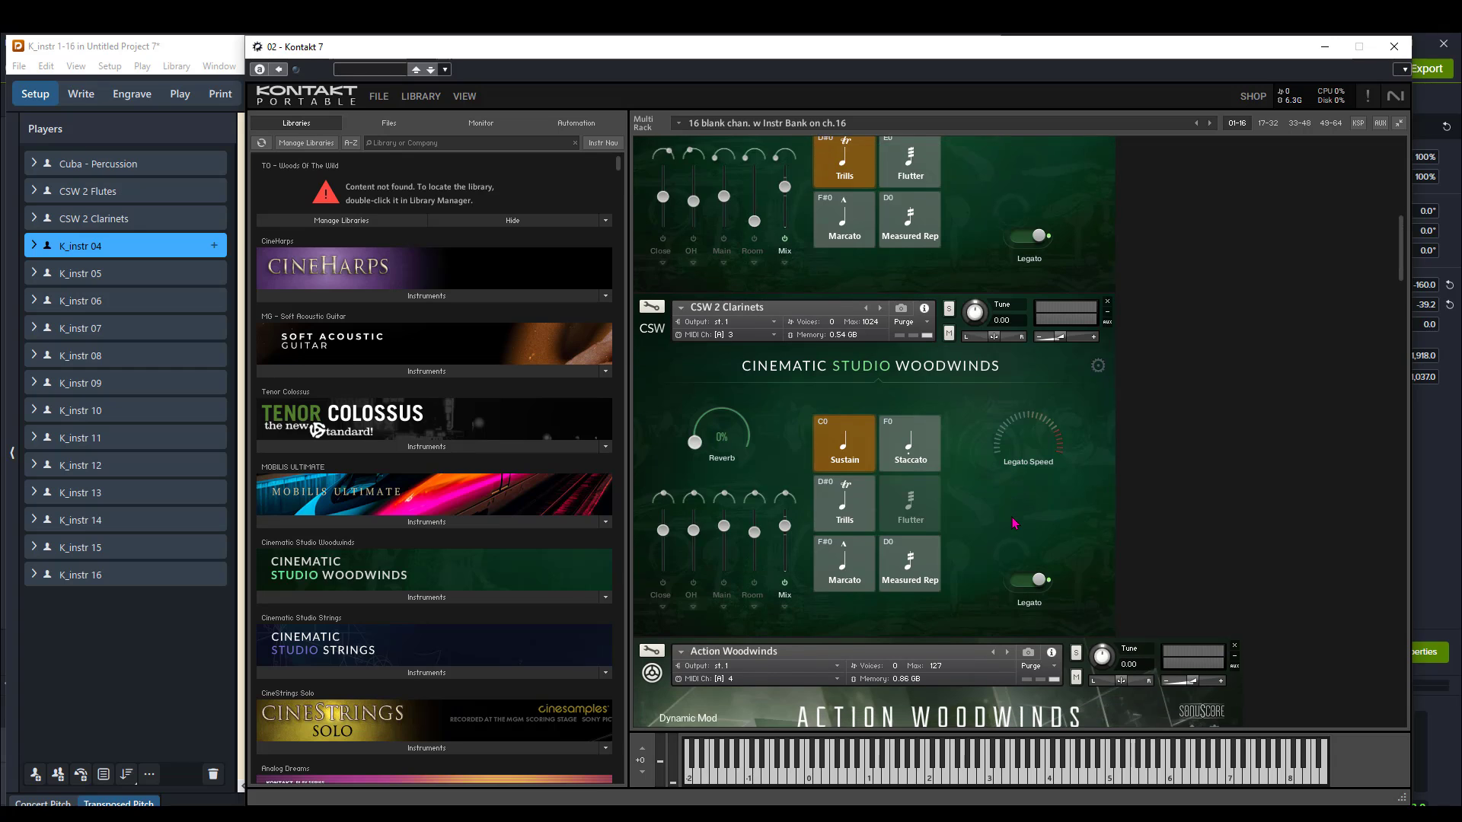
pyautogui.scroll(-4, 1013, 523)
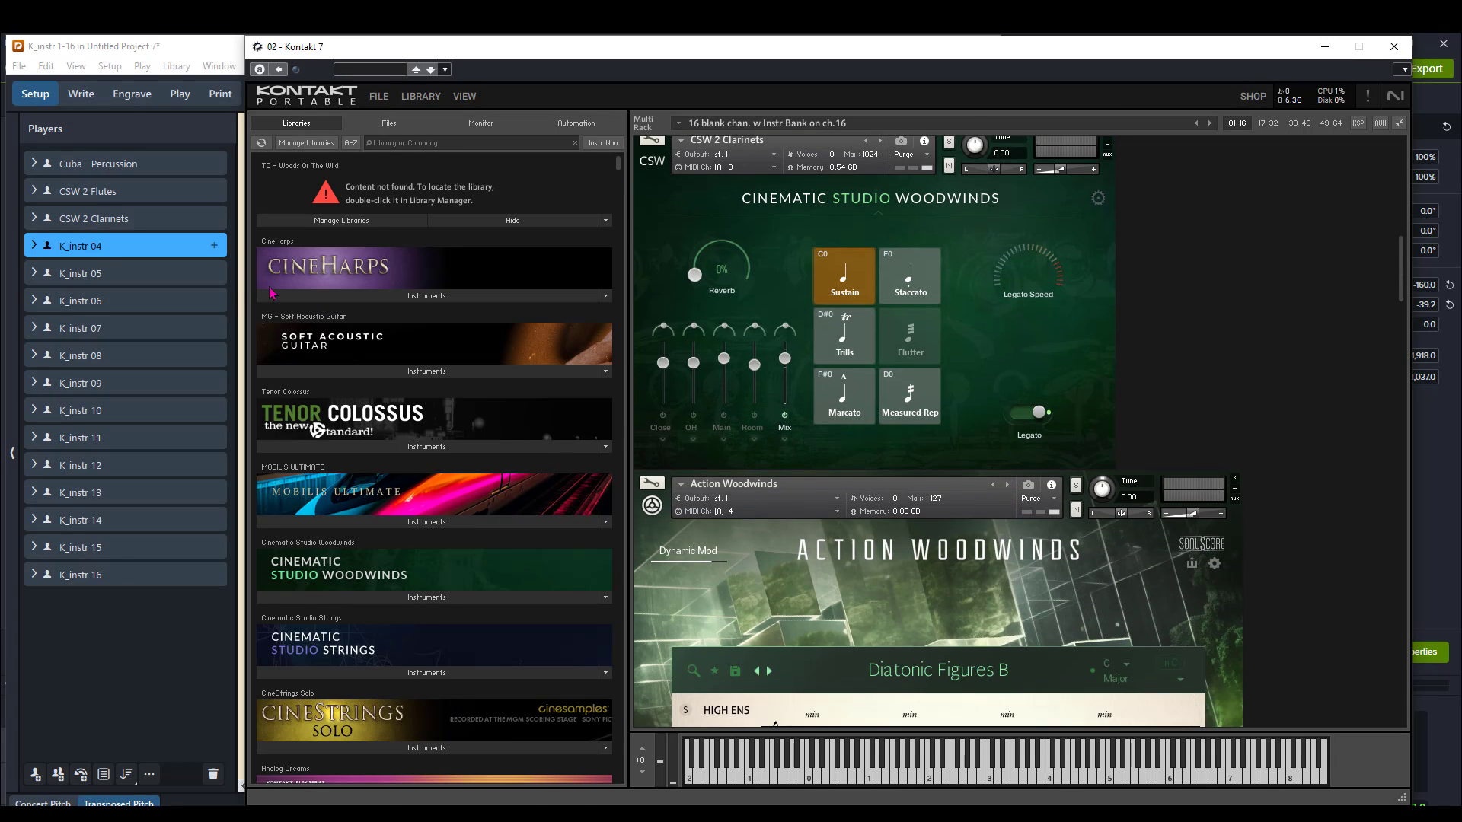
pyautogui.click(109, 251)
pyautogui.doubleClick(108, 245)
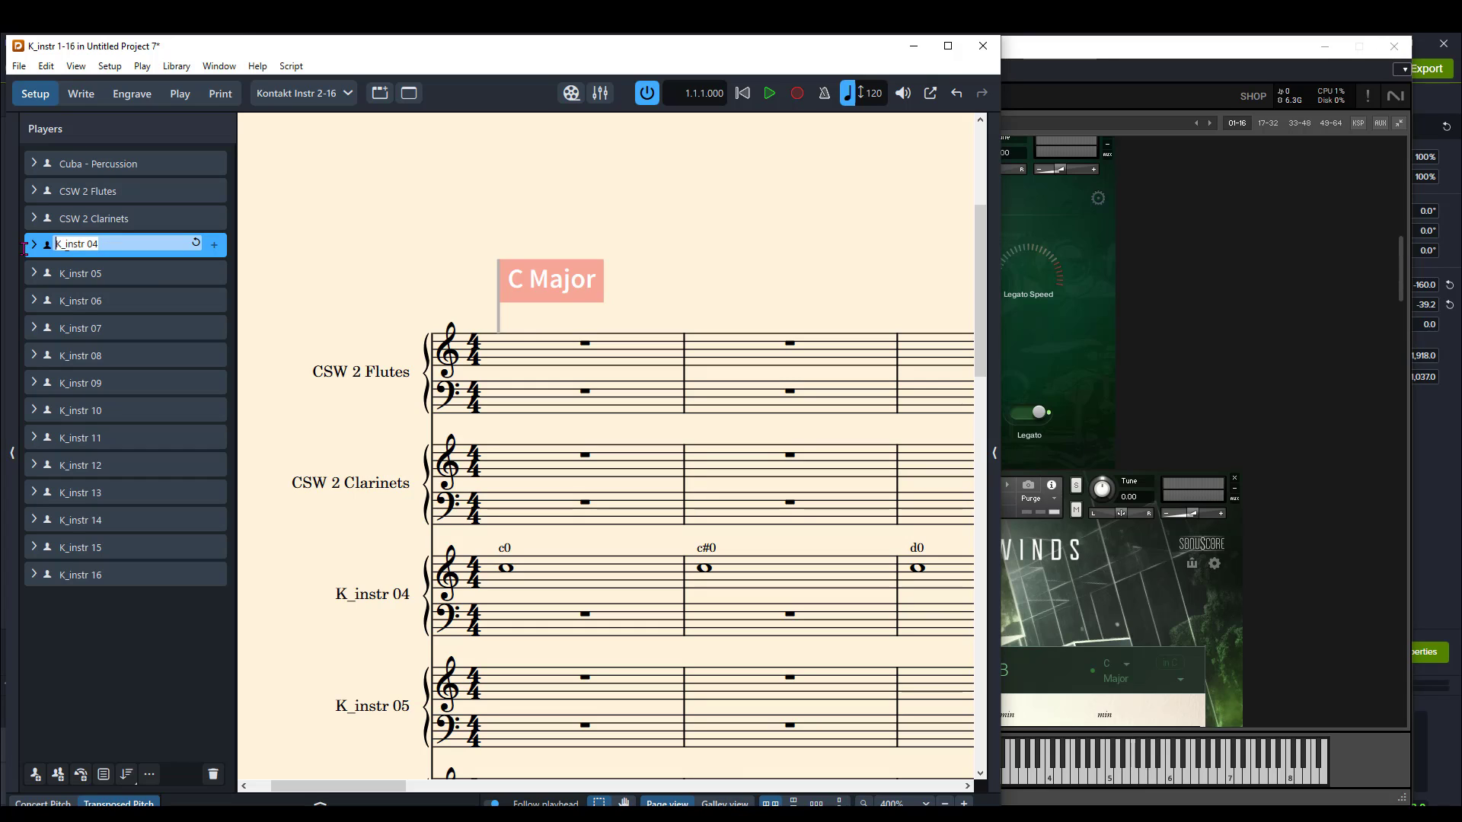
pyautogui.write('Action Woodwinds')
pyautogui.press('Return')
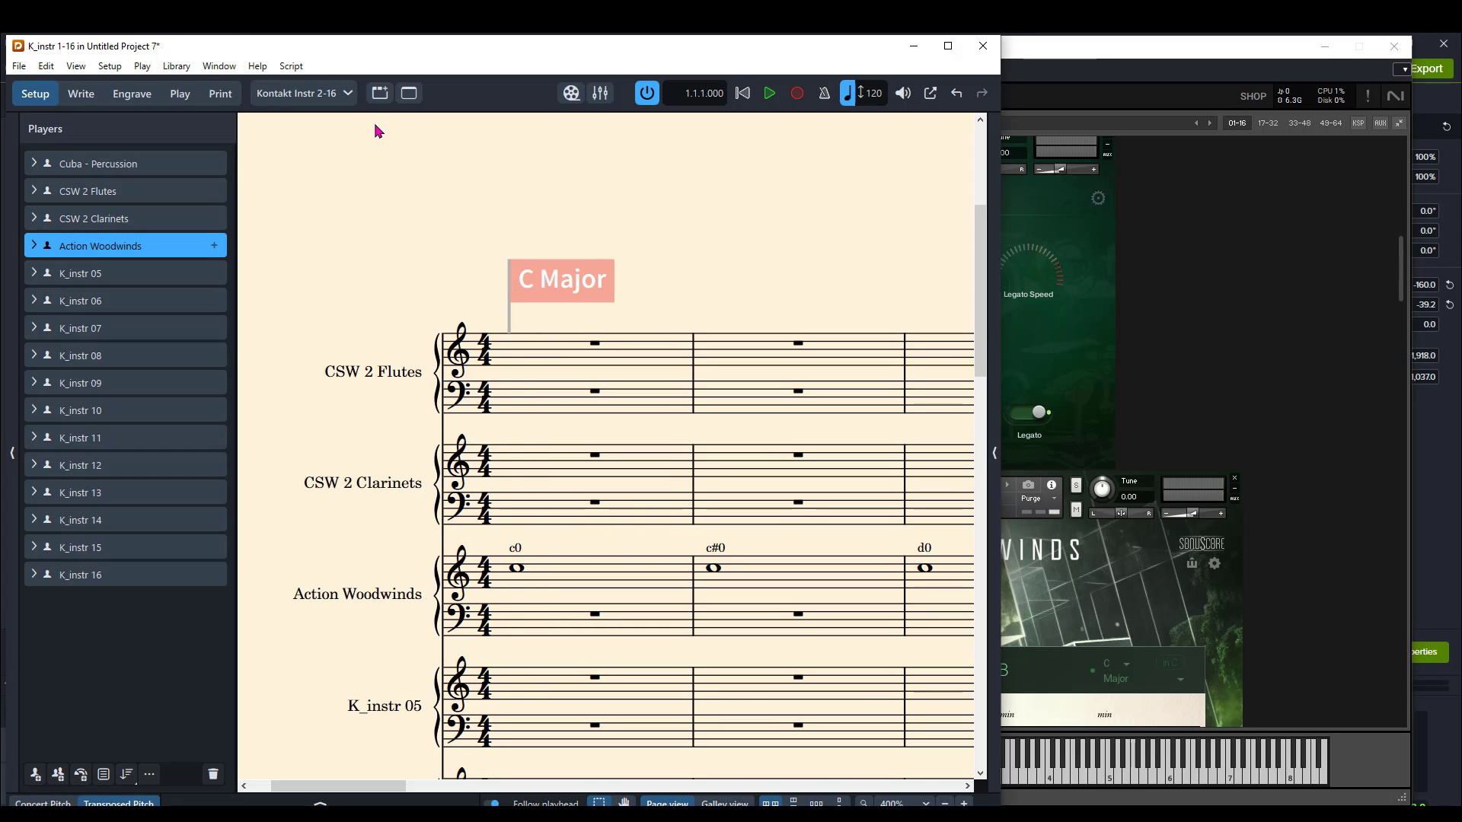
# View the Action Woodwinds and CSW 2 Clarinets part layouts and check the part name on each first page.
pyautogui.click(348, 94)
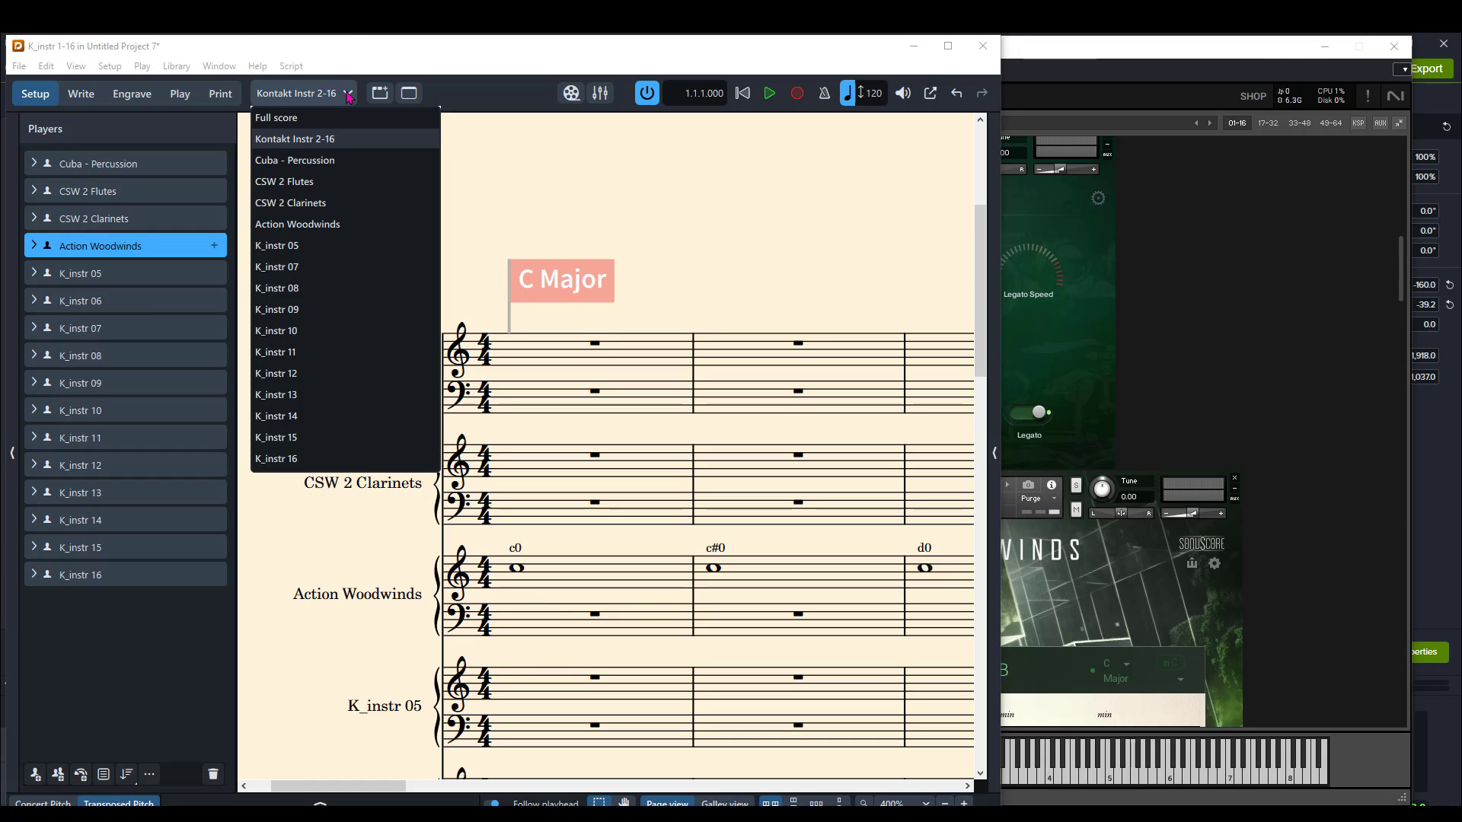
pyautogui.click(317, 224)
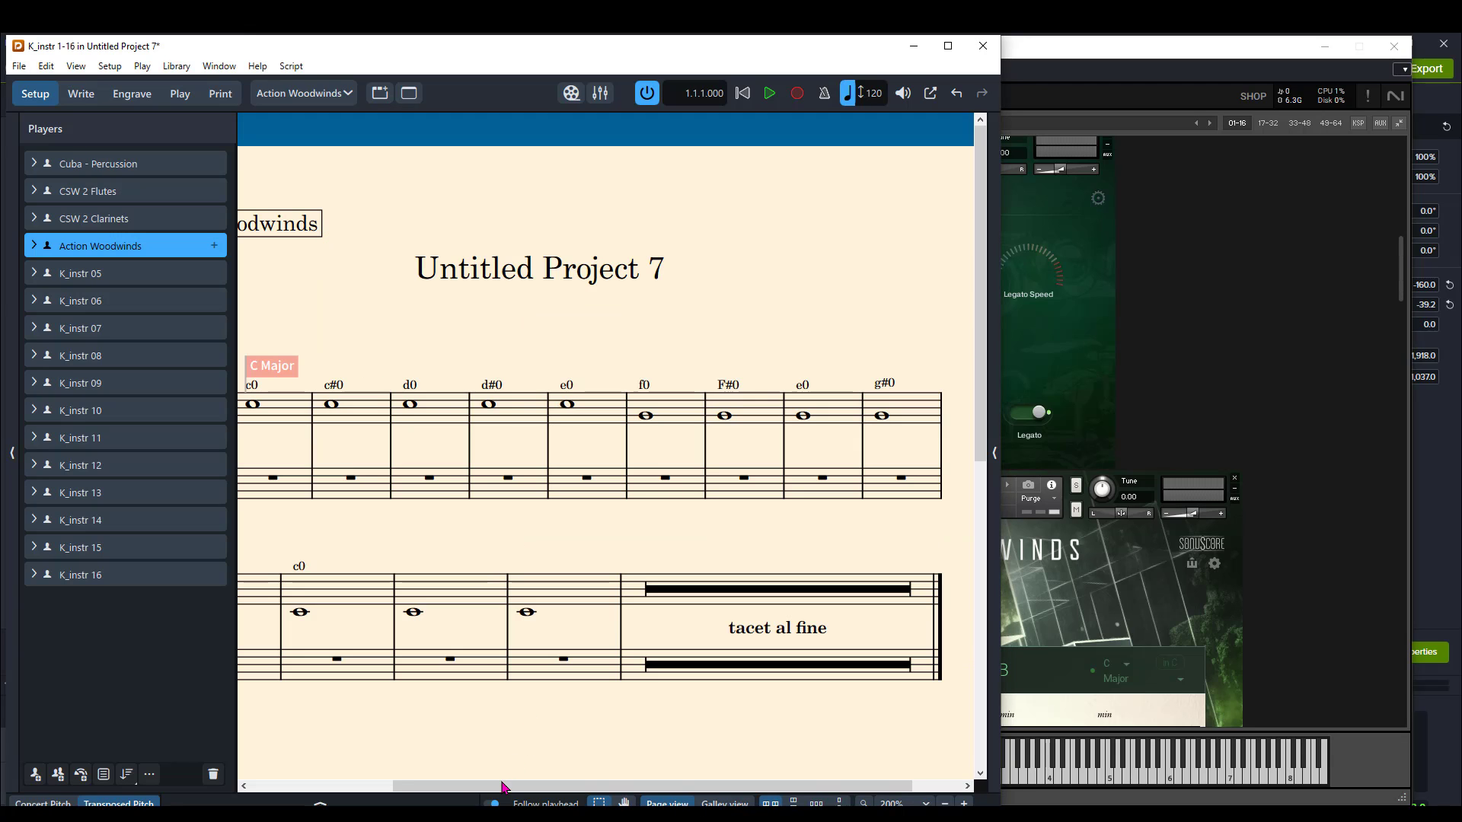
pyautogui.moveTo(502, 786); pyautogui.dragTo(312, 787)
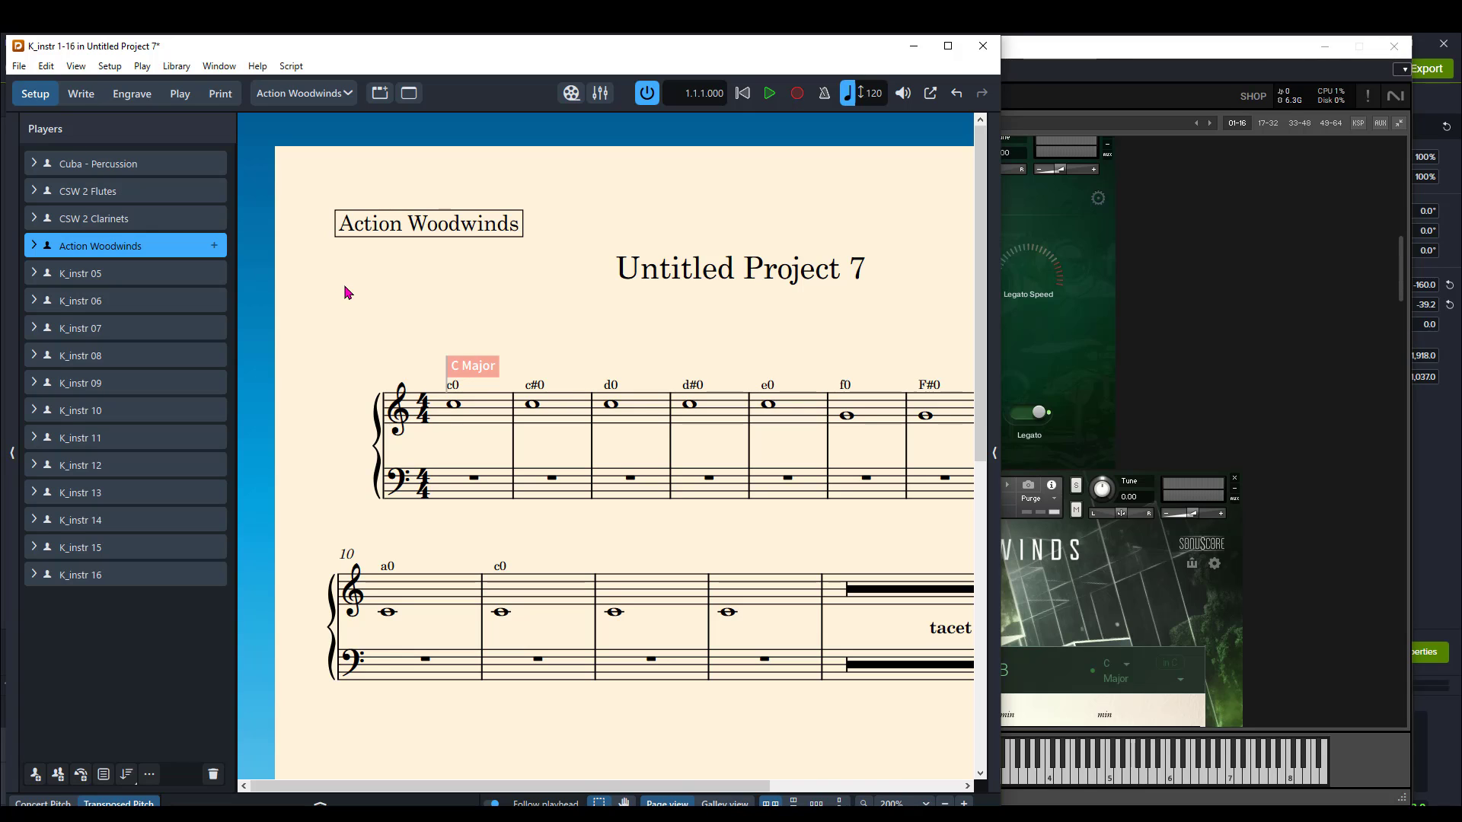
pyautogui.click(300, 92)
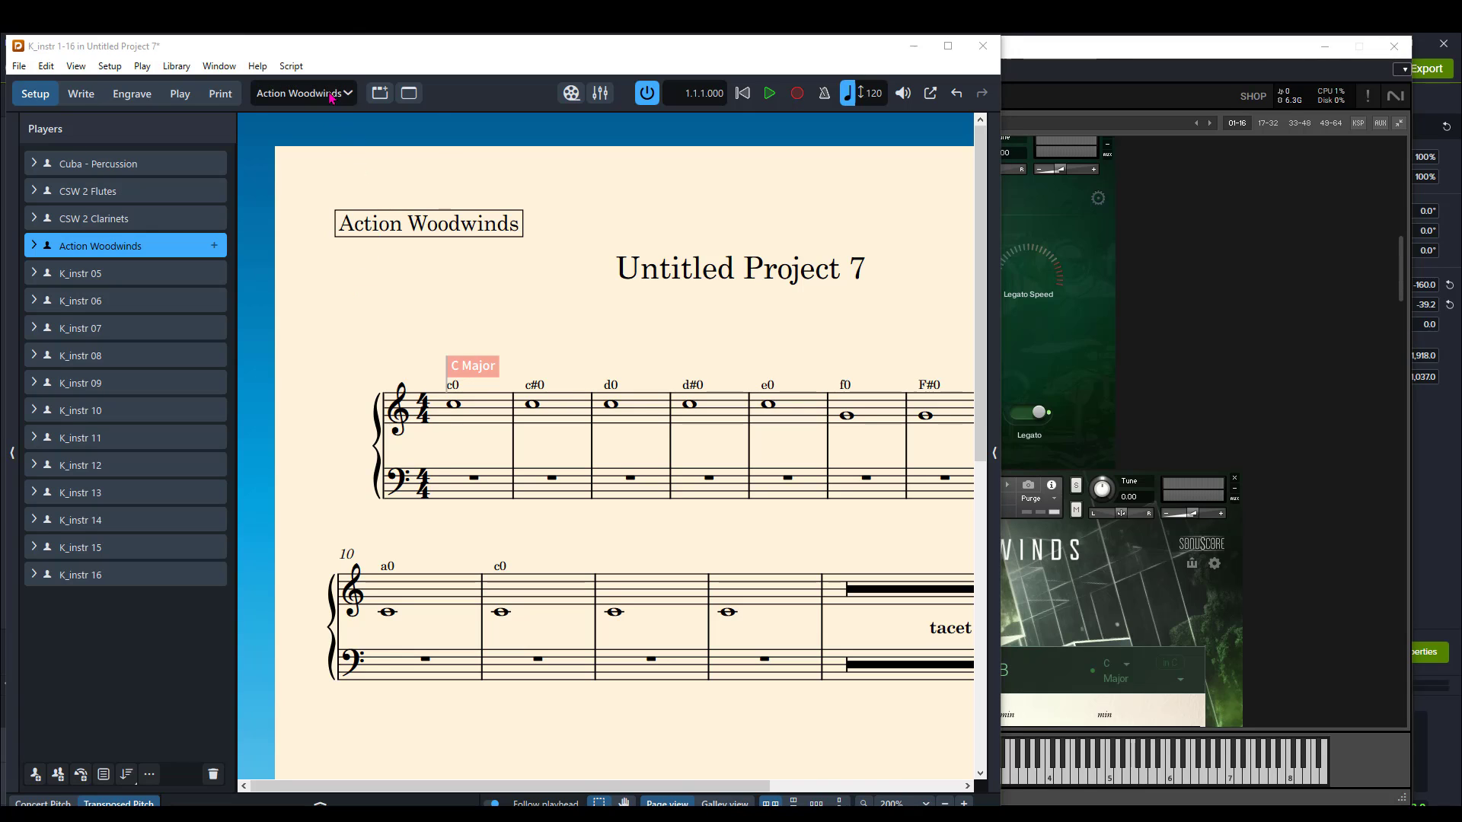
pyautogui.click(291, 203)
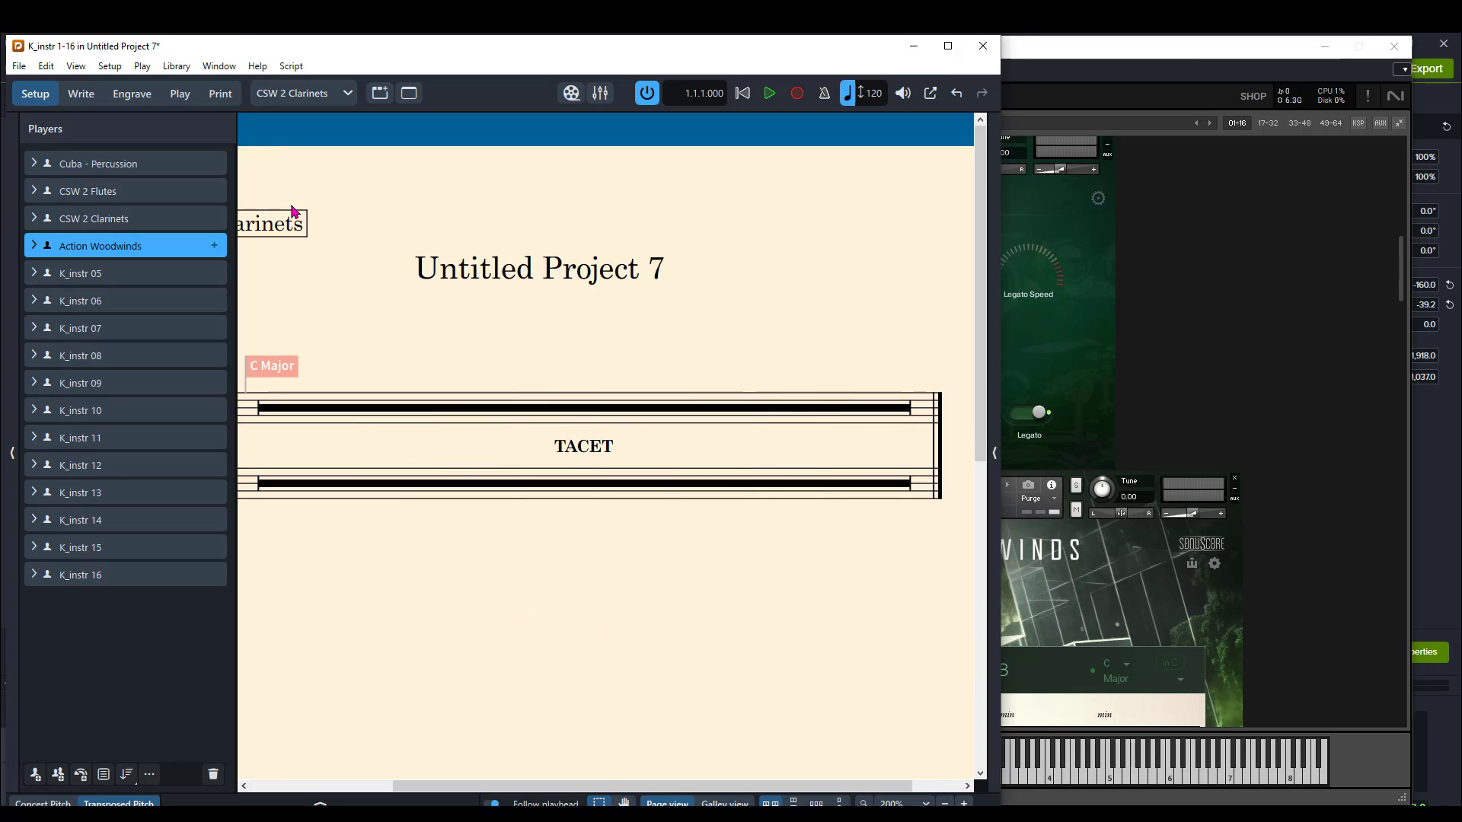
pyautogui.moveTo(415, 785); pyautogui.dragTo(274, 785)
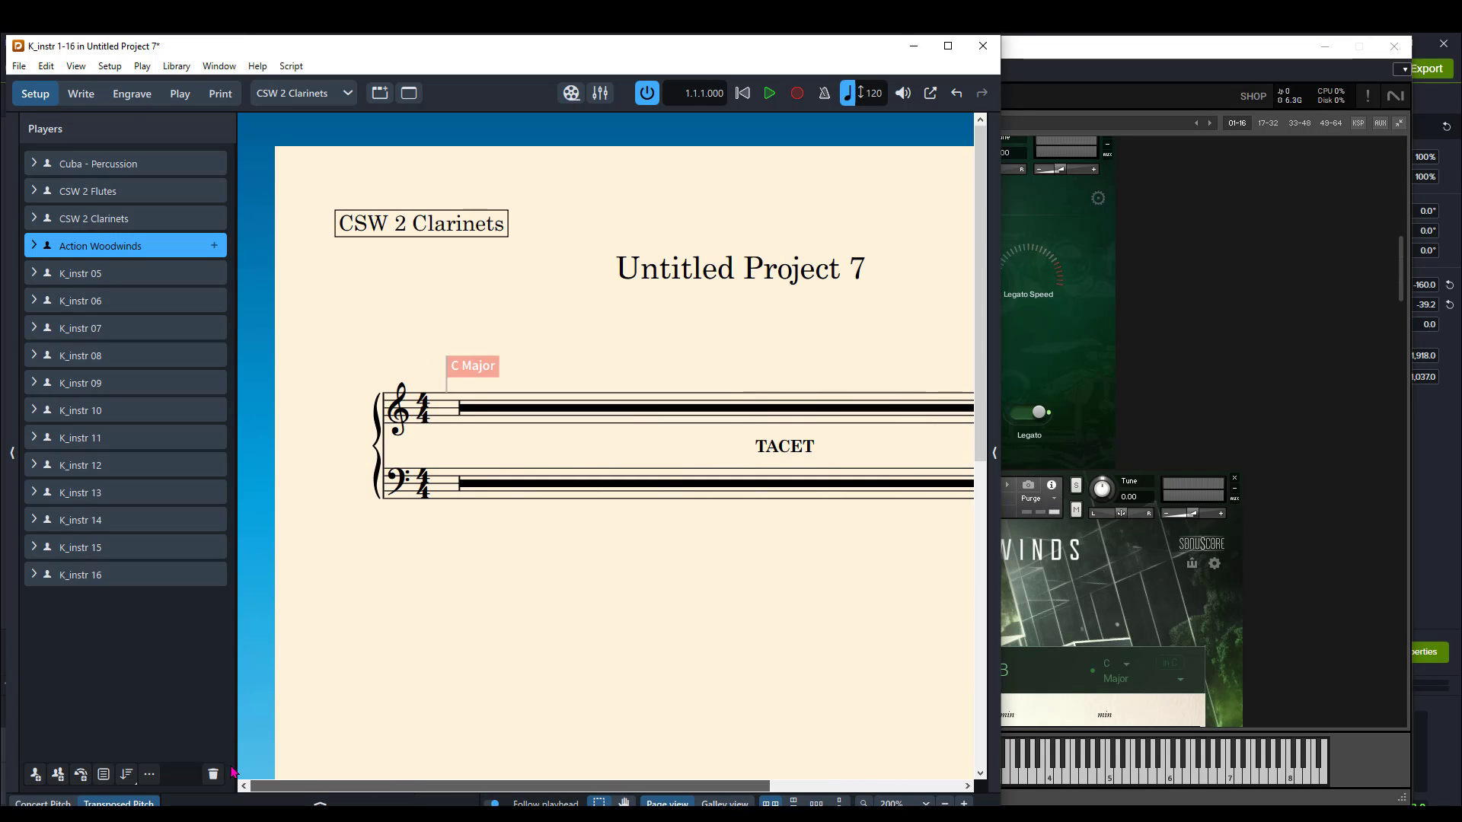
pyautogui.click(174, 221)
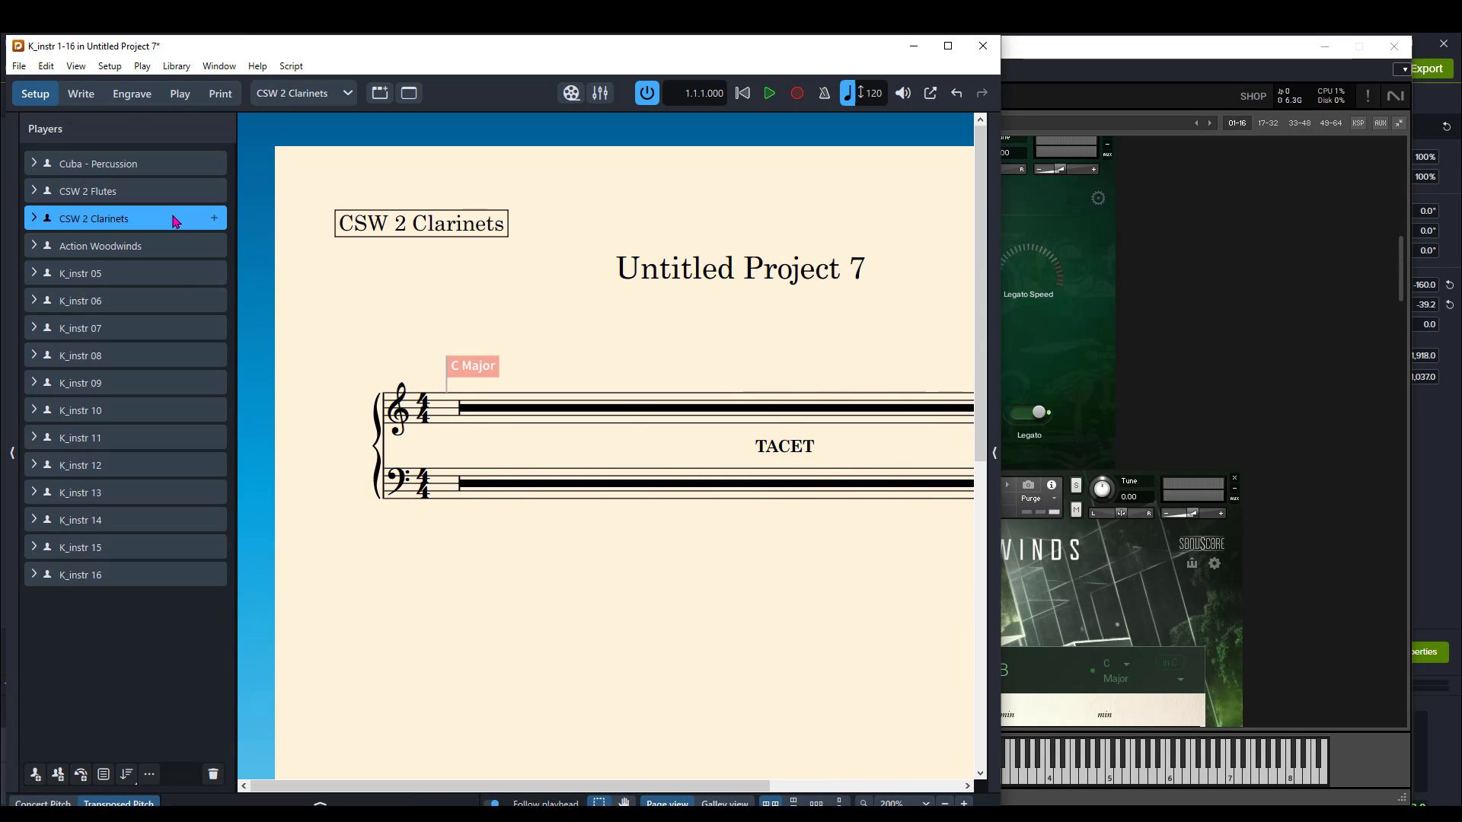
# Switch to the Kontakt Instr 2-16 layout and examine the staff names of the renamed players.
pyautogui.click(294, 94)
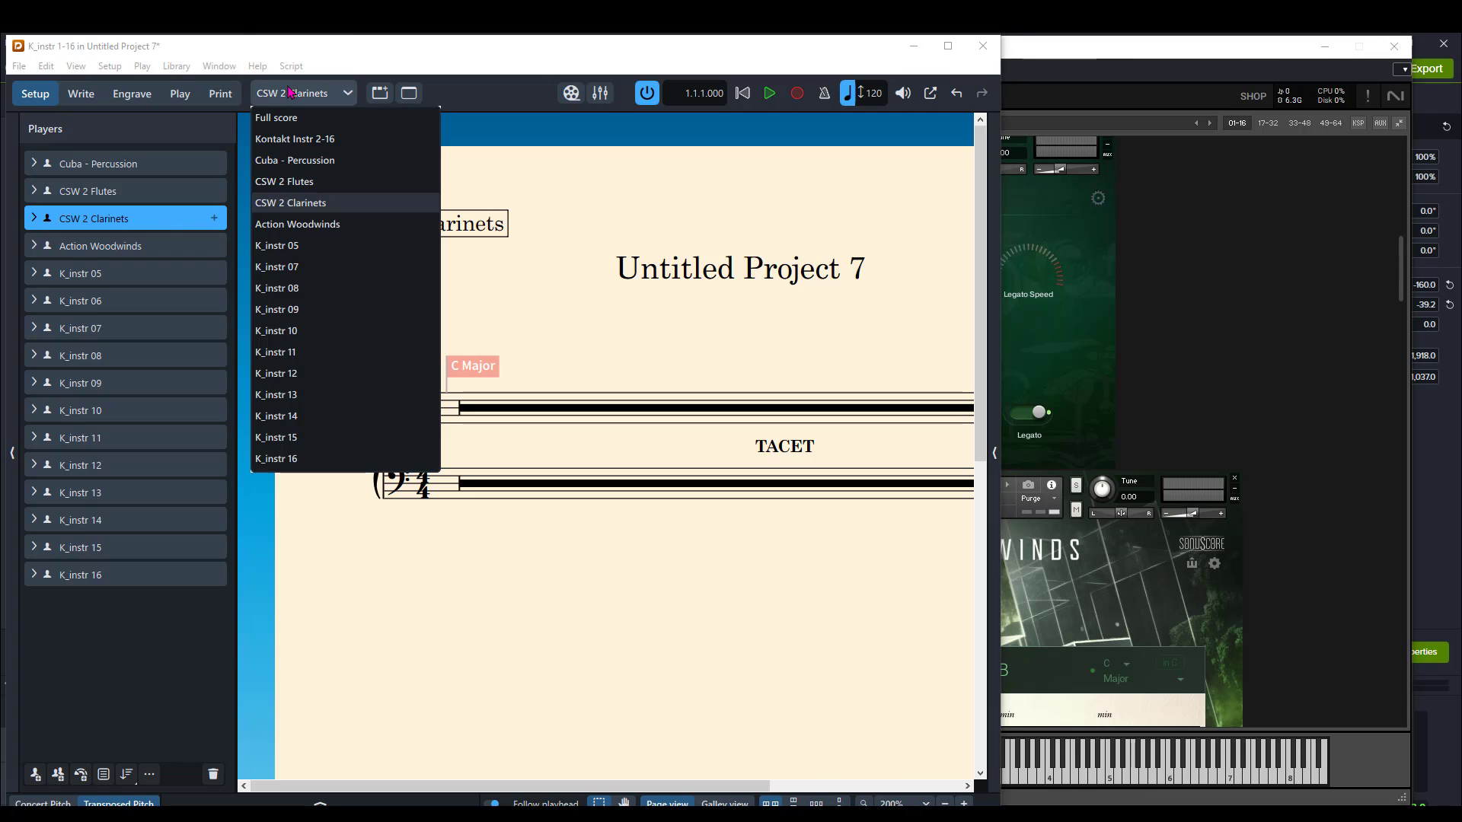
pyautogui.click(295, 138)
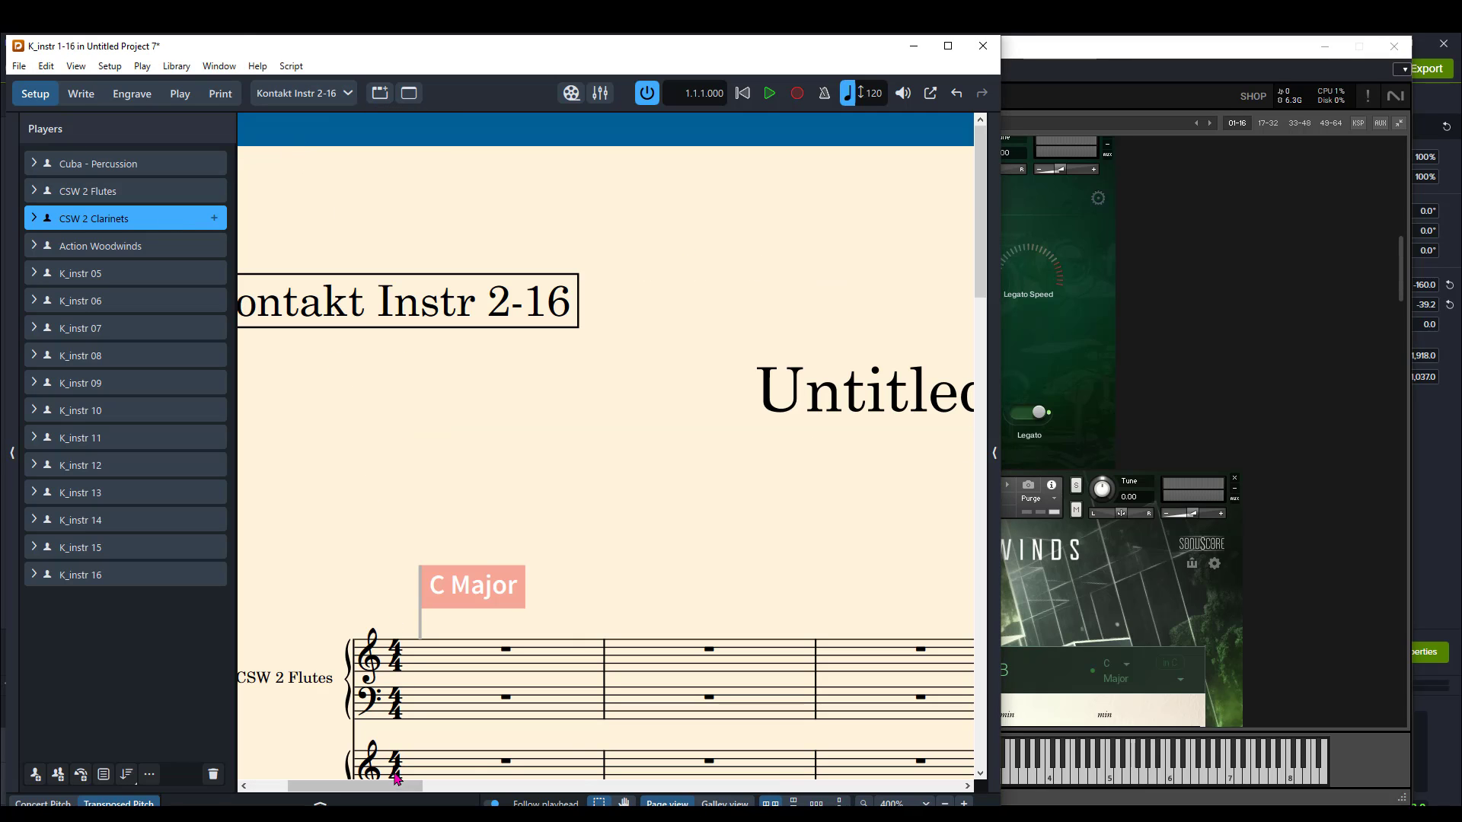
pyautogui.moveTo(397, 780); pyautogui.dragTo(360, 784)
pyautogui.scroll(-5, 512, 609)
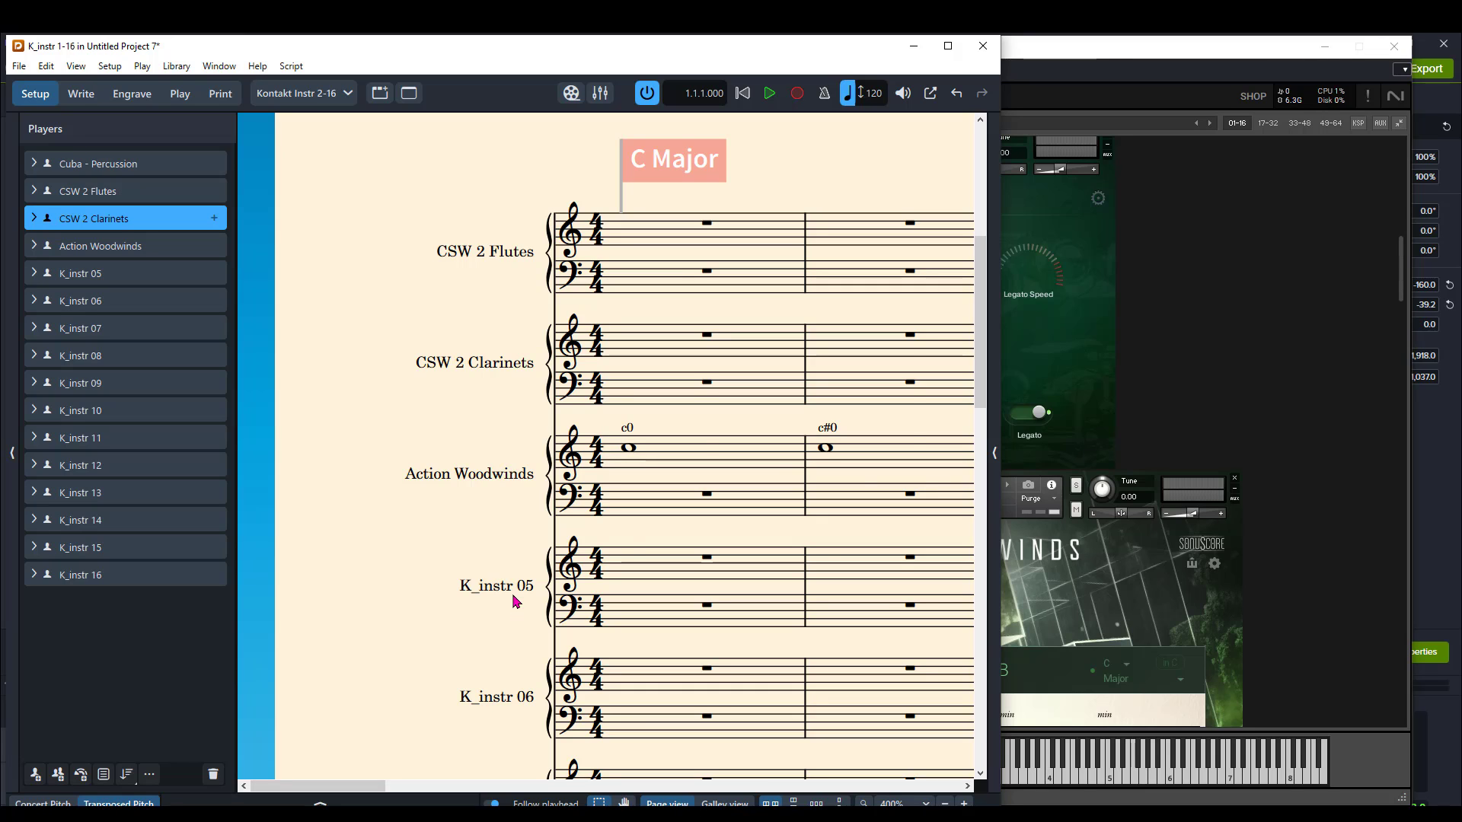
pyautogui.scroll(1, 512, 597)
pyautogui.scroll(-1, 511, 594)
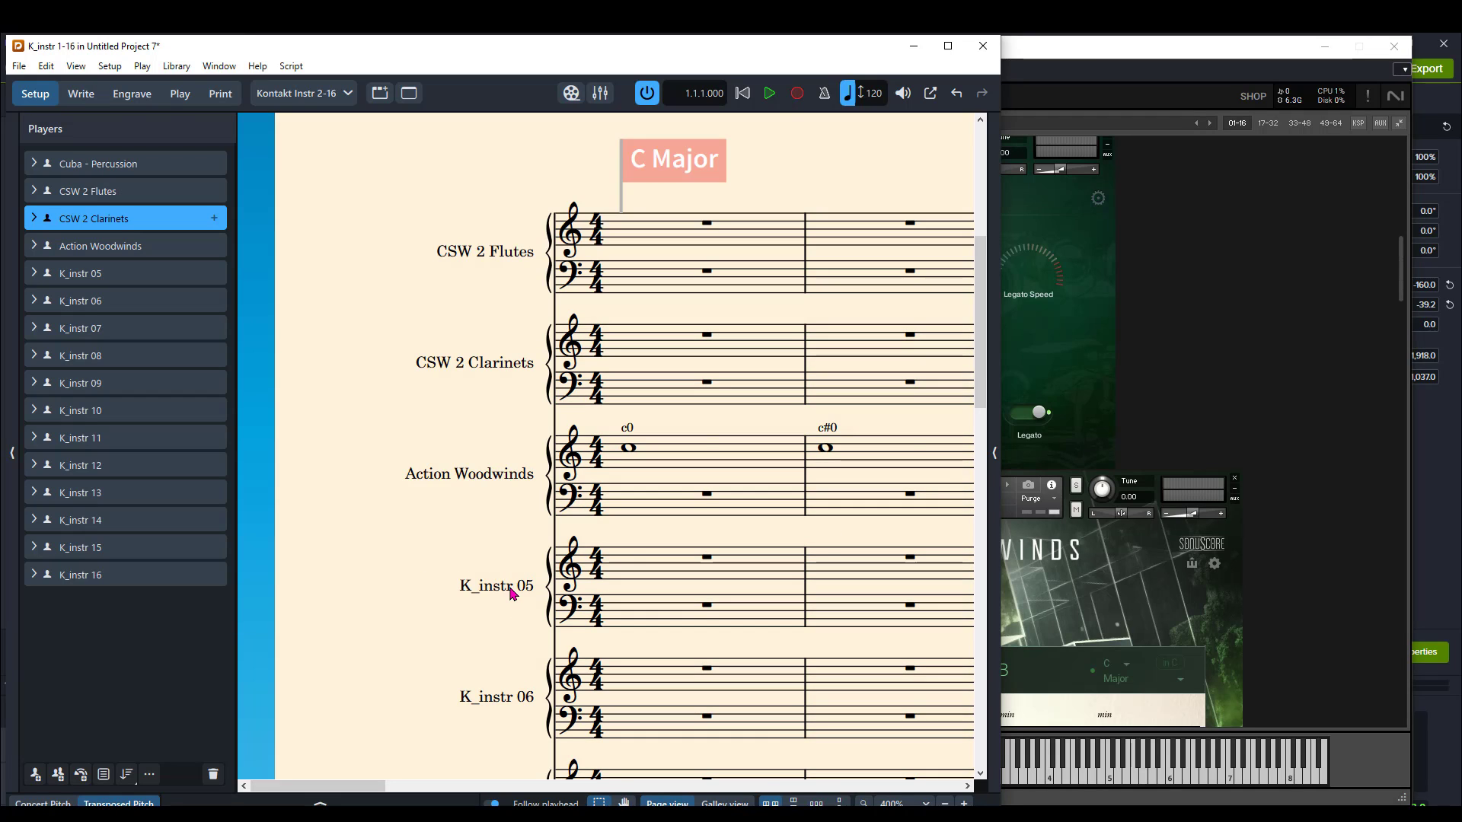
pyautogui.scroll(3, 510, 594)
# View the Cuba - Percussion and CSW 2 Flutes part layouts and check their part names.
pyautogui.click(347, 93)
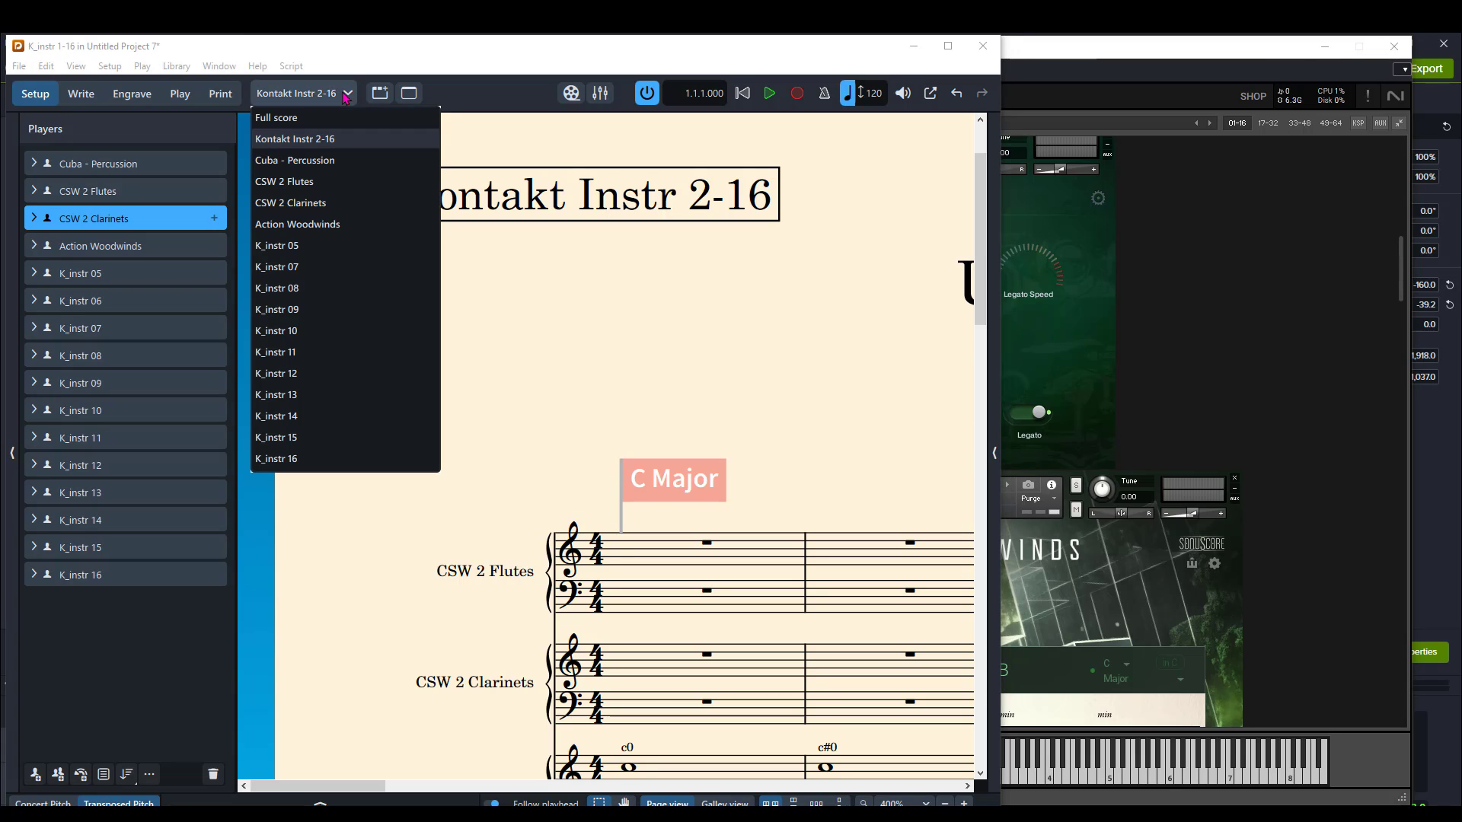
pyautogui.click(300, 162)
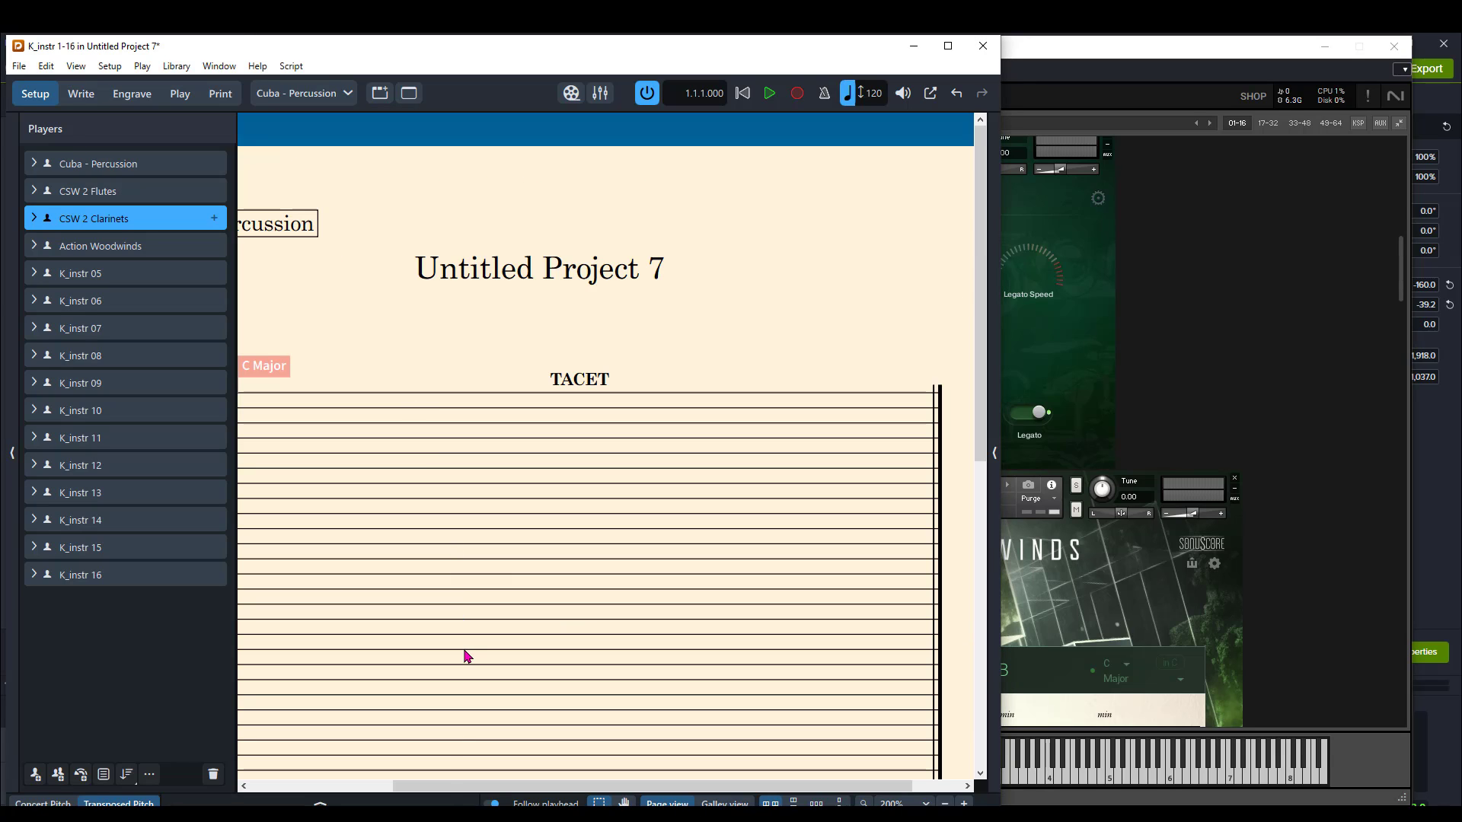
pyautogui.moveTo(524, 793); pyautogui.dragTo(375, 794)
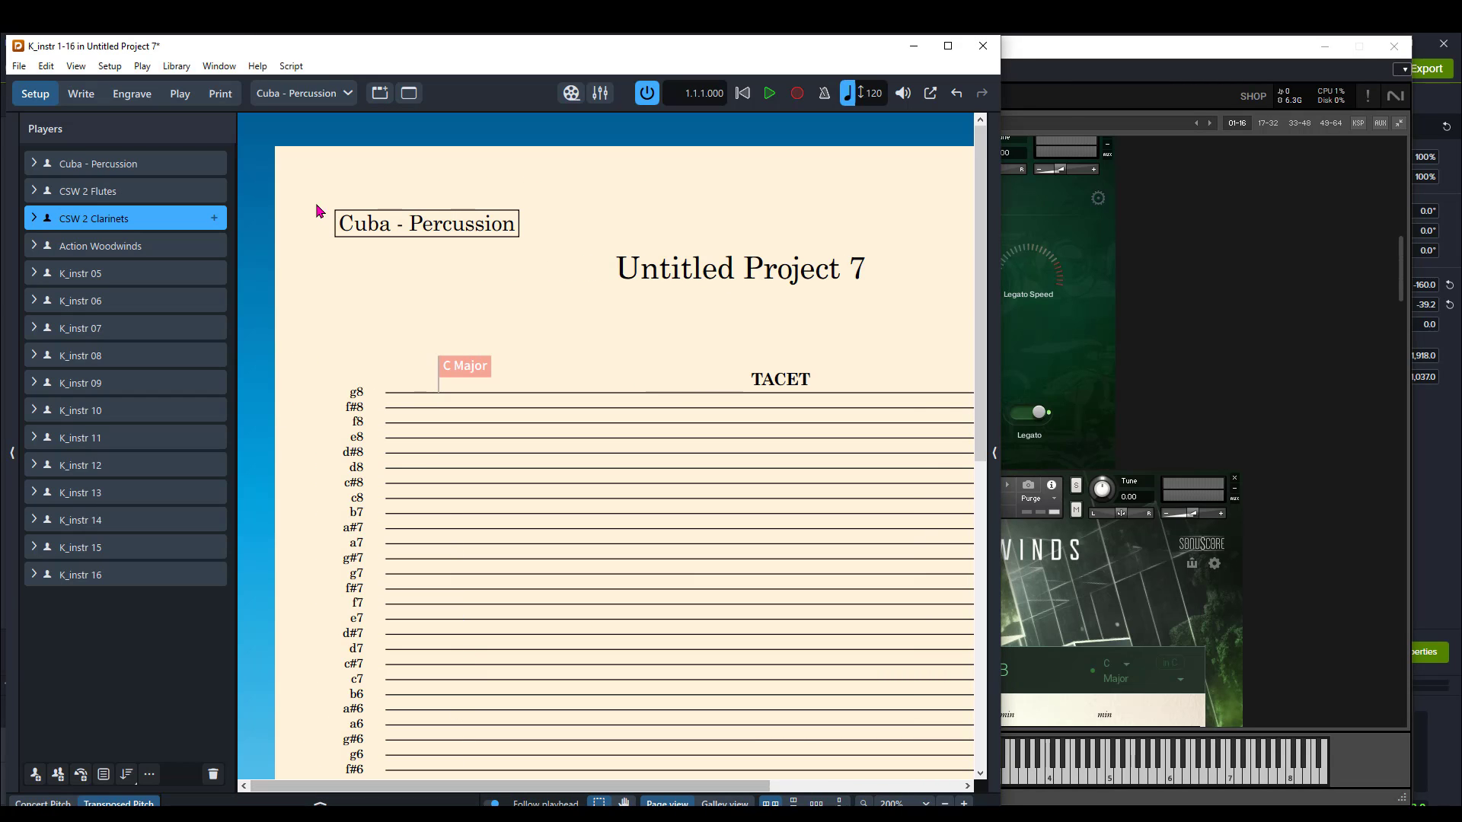
pyautogui.click(340, 93)
pyautogui.click(323, 181)
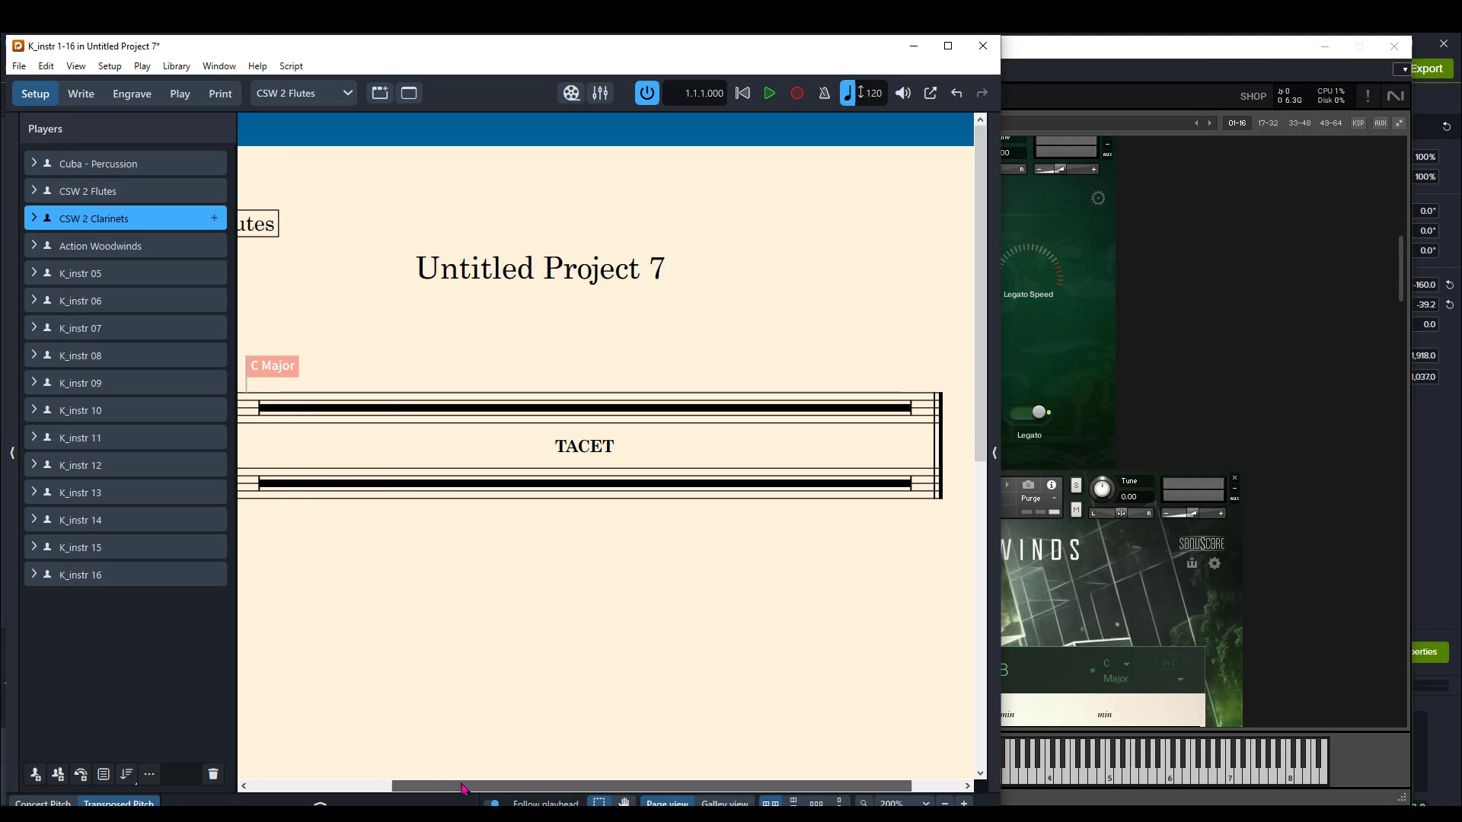
pyautogui.moveTo(487, 785); pyautogui.dragTo(343, 785)
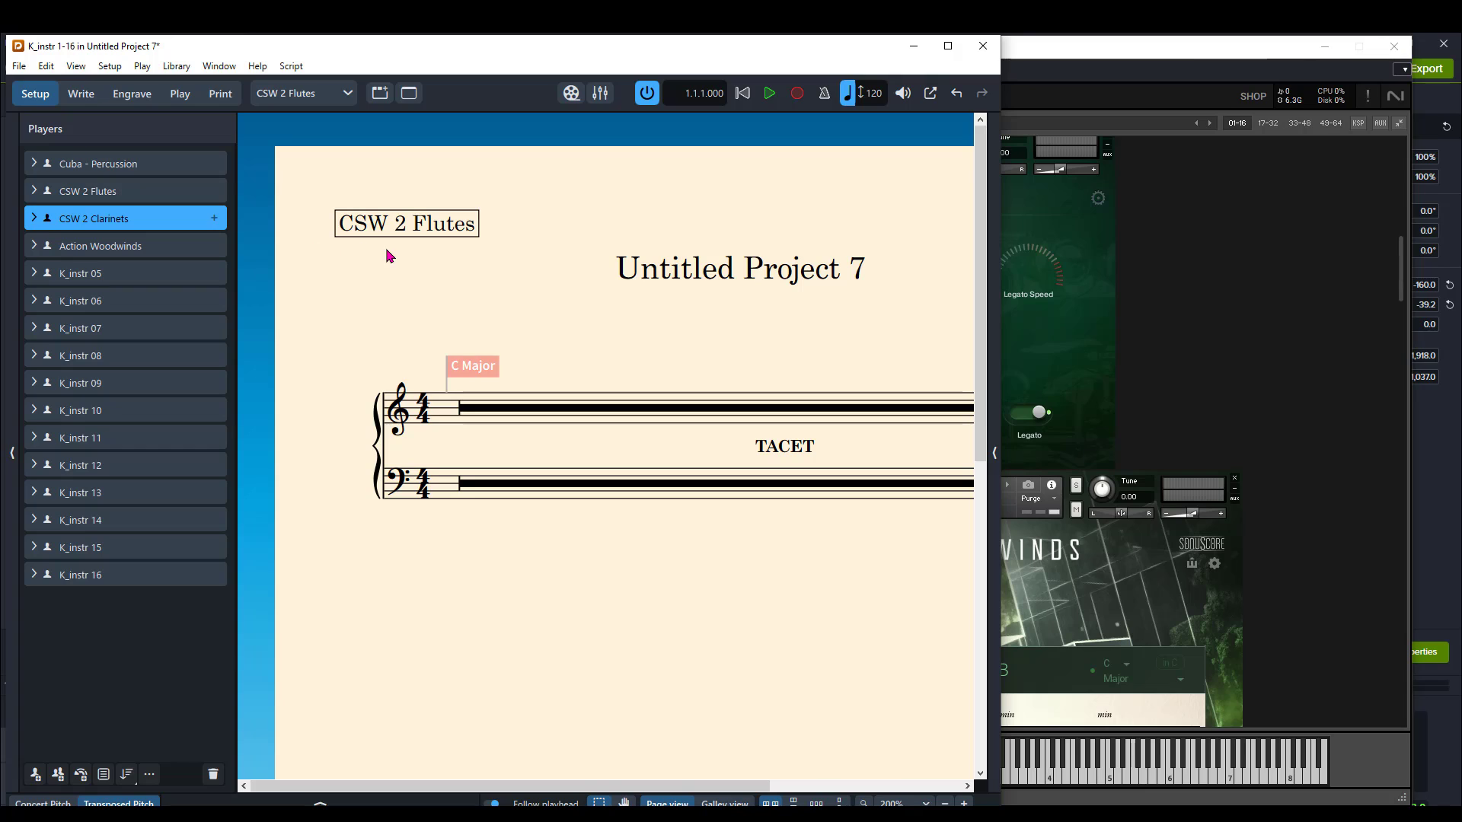
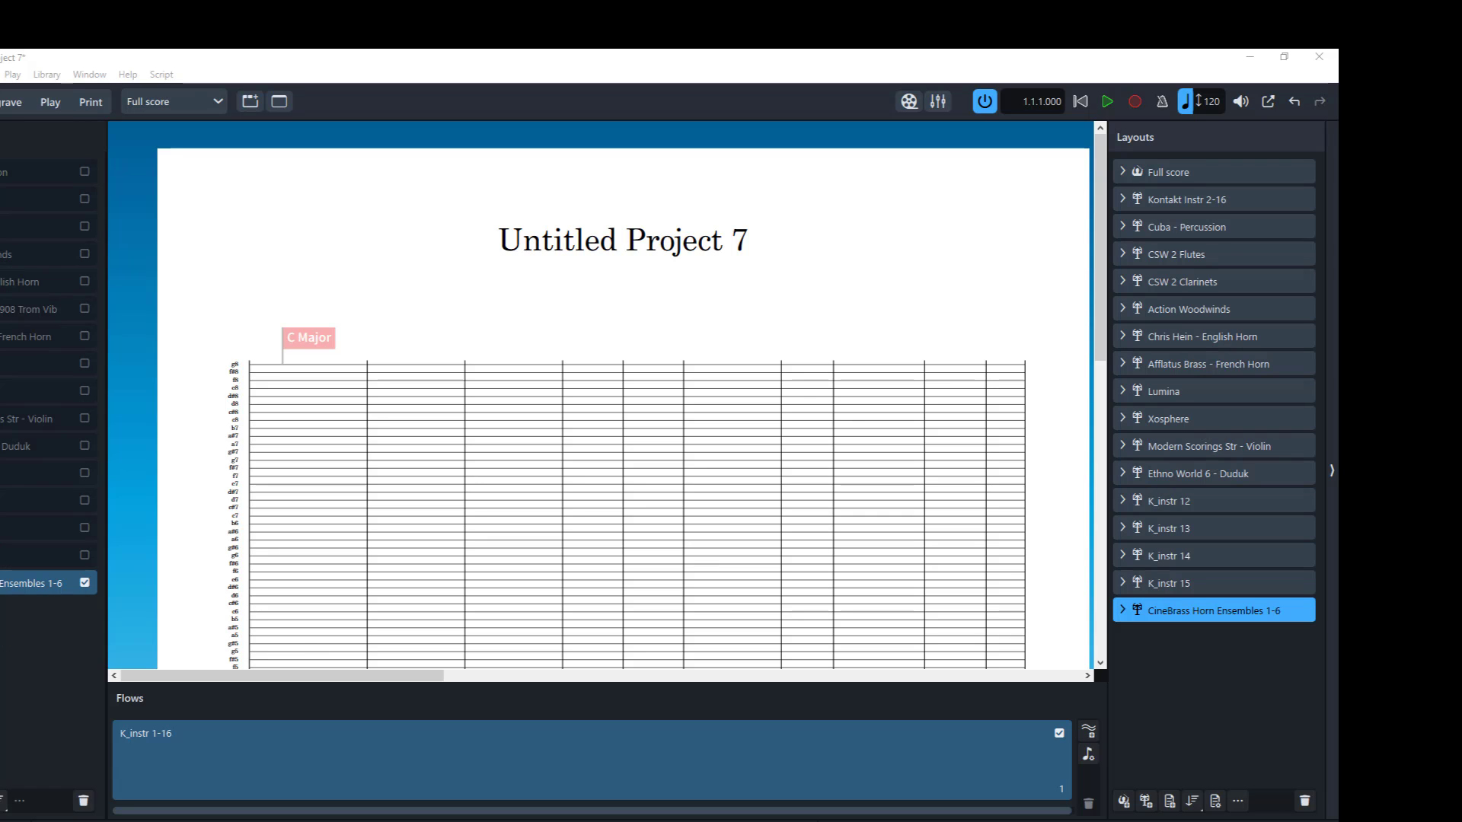
# Add a String Section ensemble with two violins, viola, violoncello and double bass to the players.
pyautogui.click(0, 801)
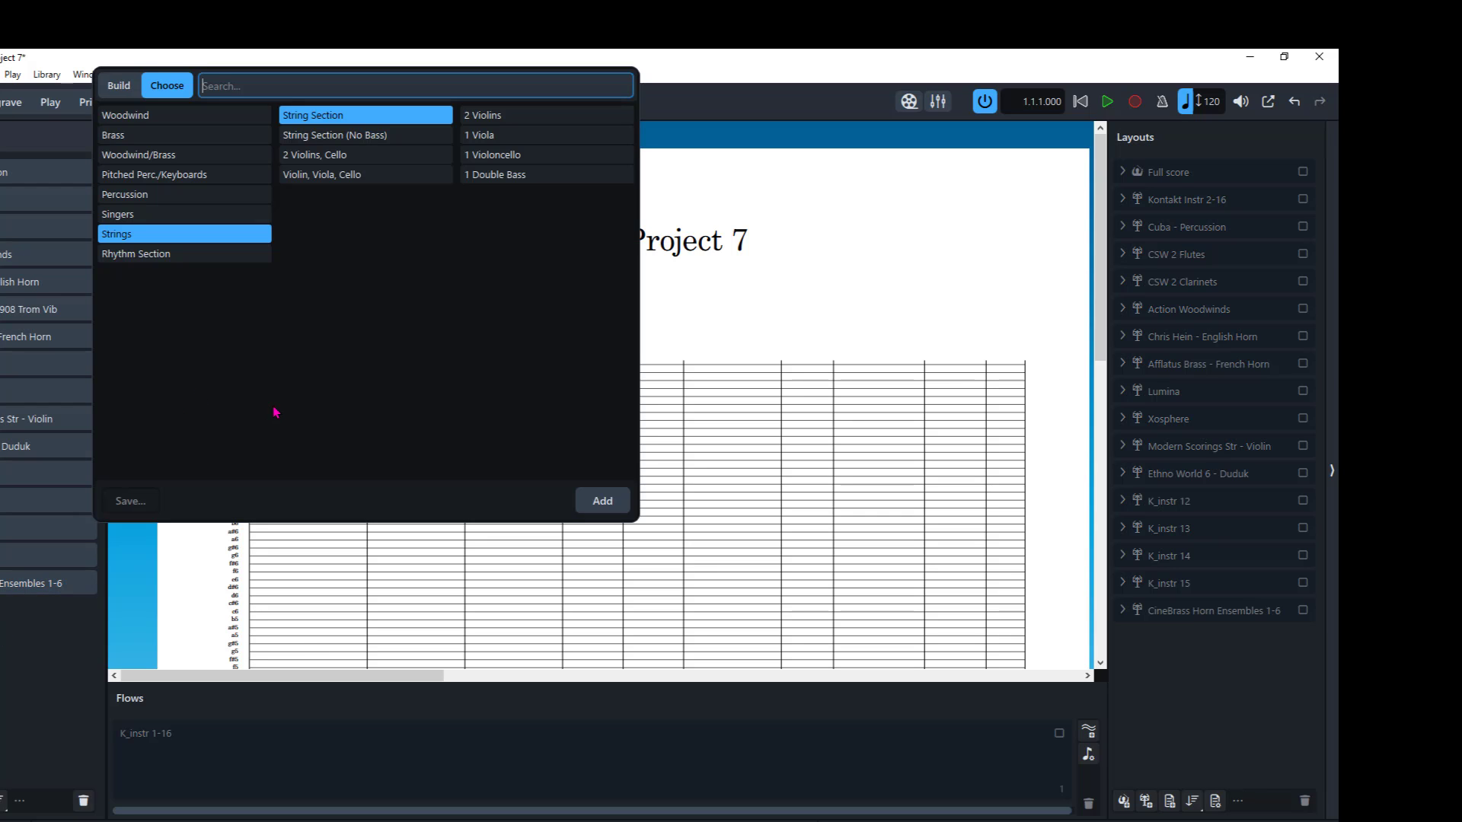
pyautogui.click(601, 500)
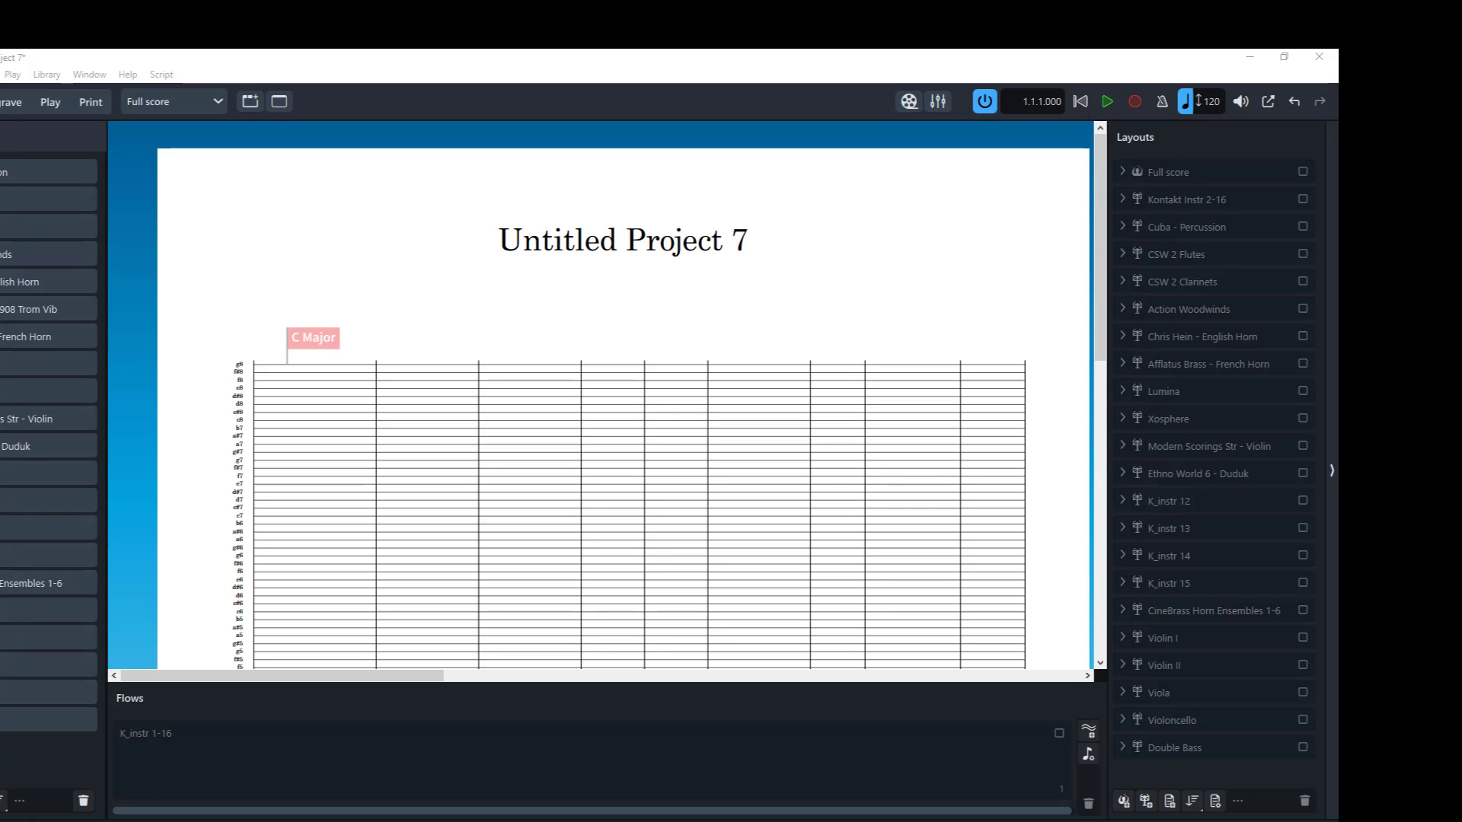
# Create a custom score layout and name it Strings.
pyautogui.click(1173, 807)
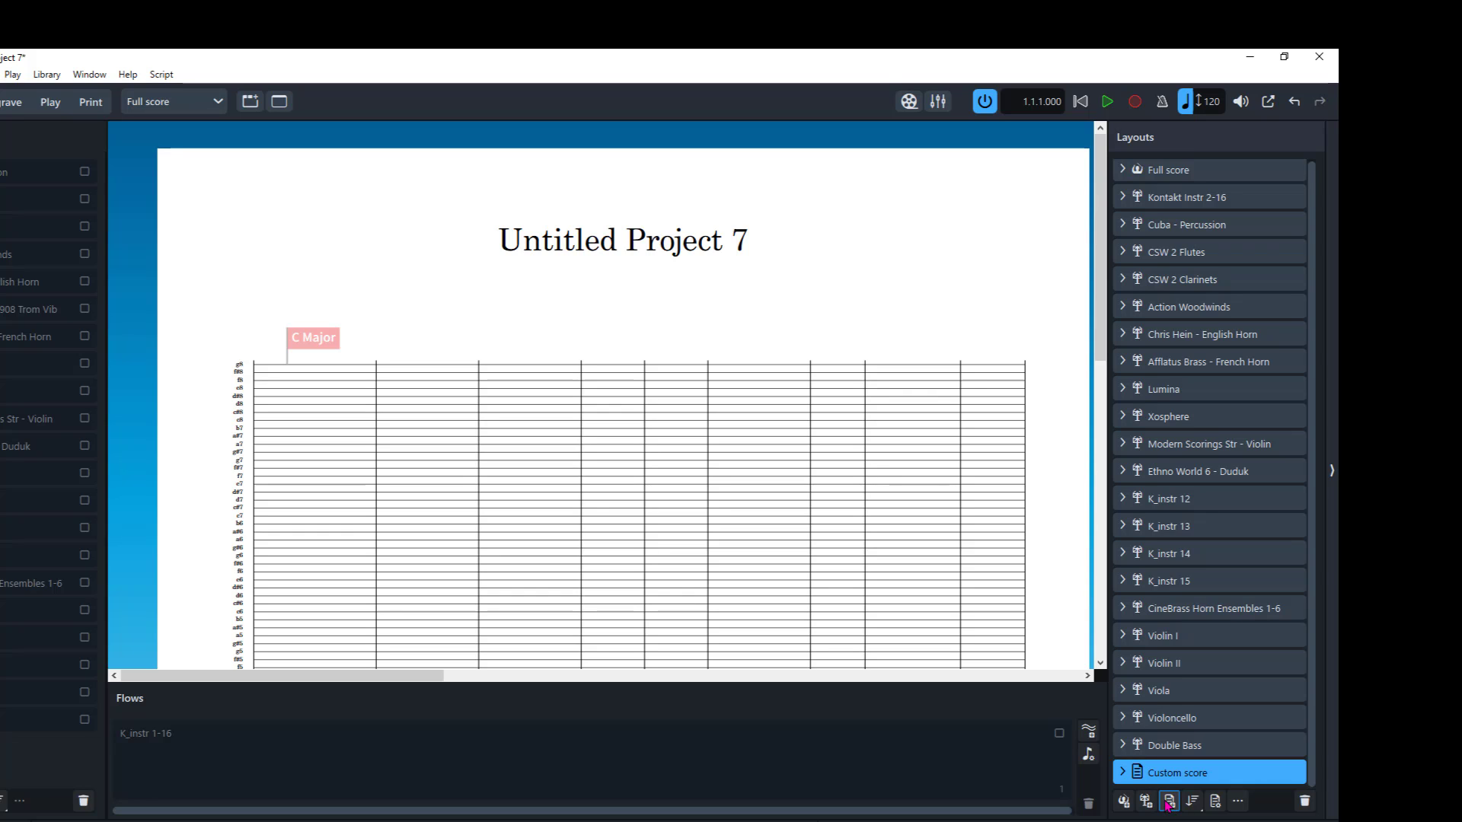
pyautogui.doubleClick(1170, 777)
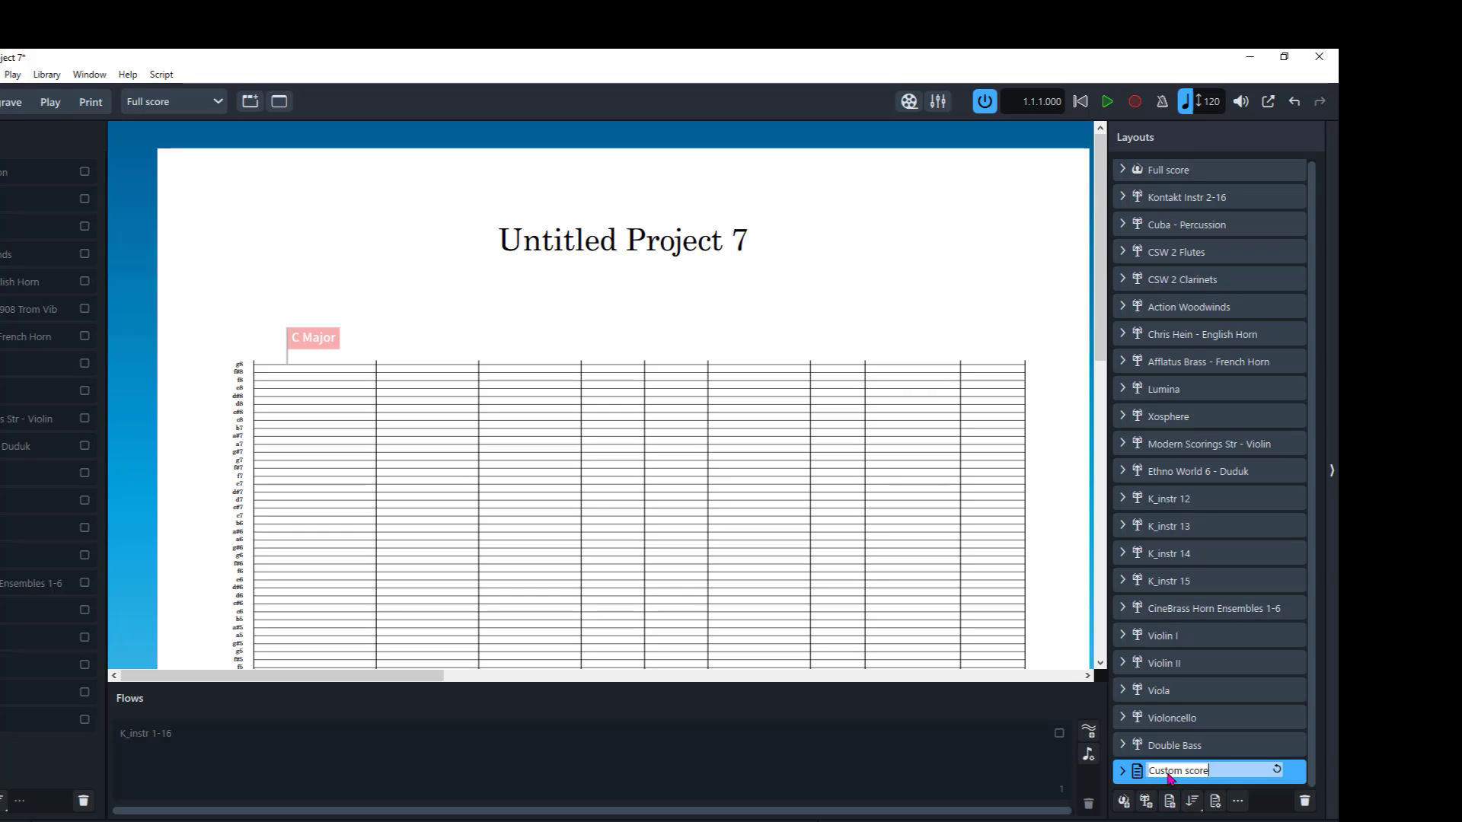
pyautogui.write('Strings')
pyautogui.press('Return')
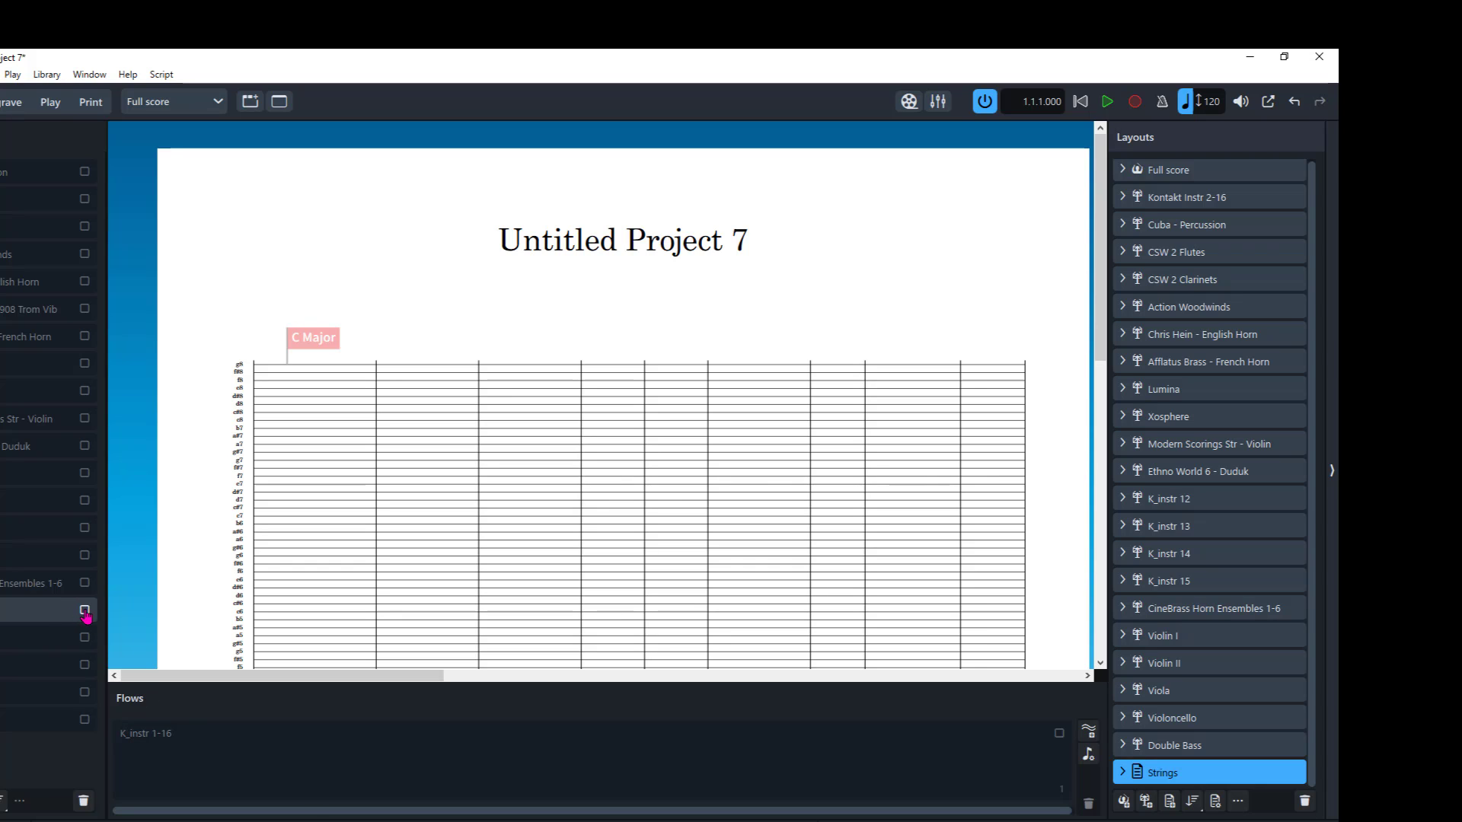
# Check which players and layouts the K_instr 1-16 flow is assigned to.
pyautogui.click(463, 765)
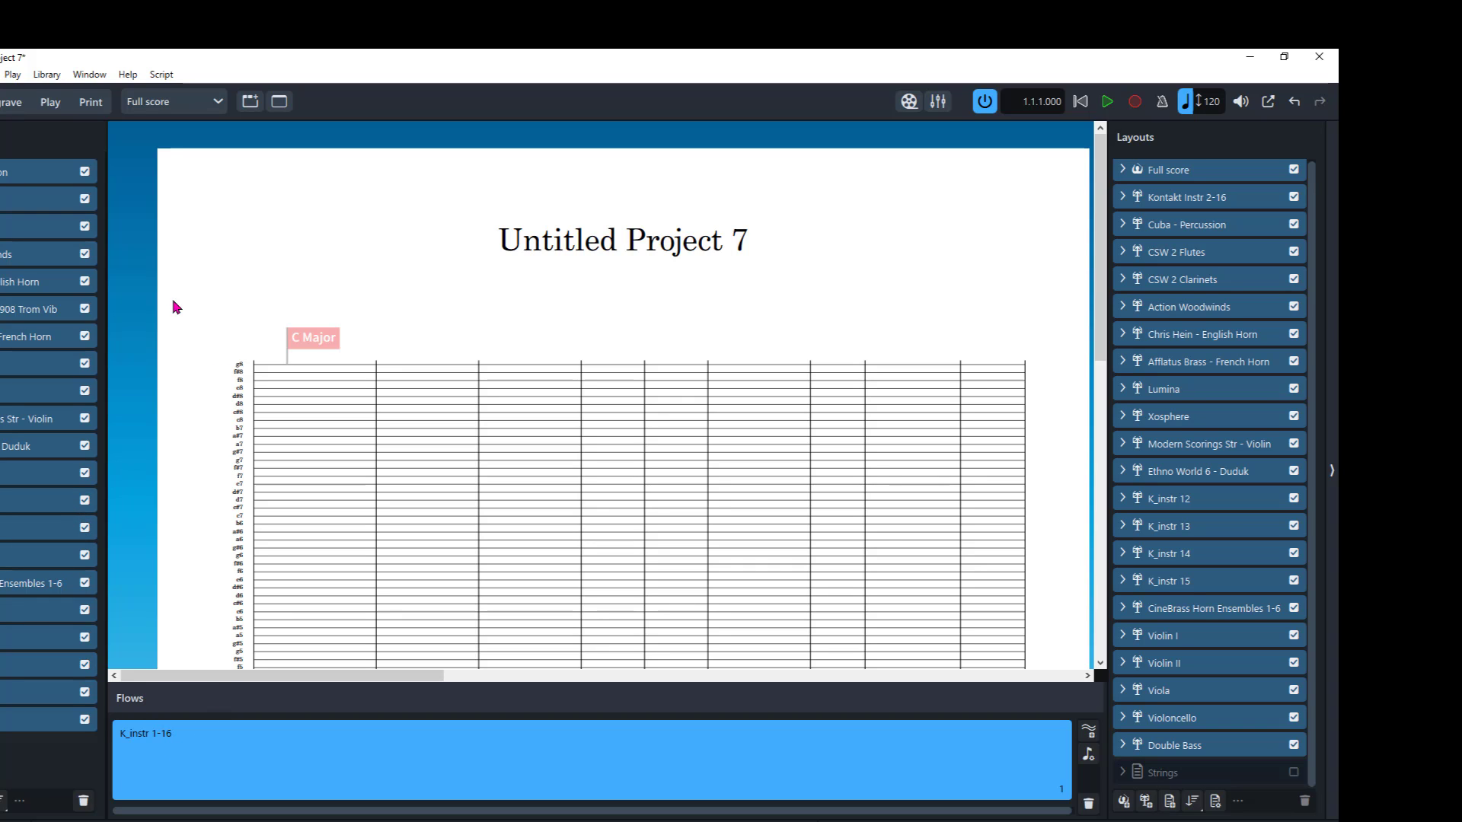
pyautogui.click(158, 103)
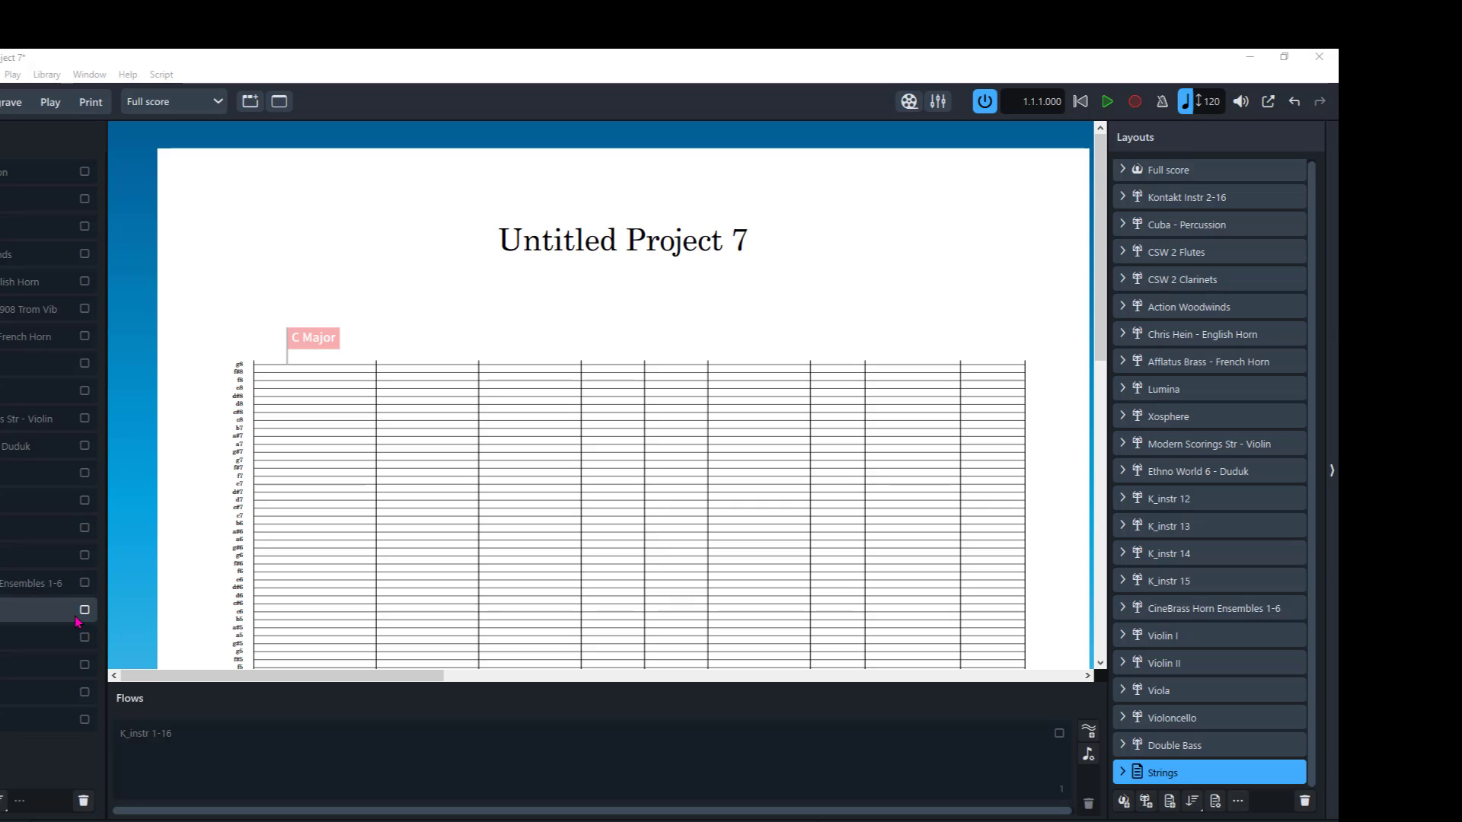
# Assign the Violin I, Violin II, Viola, Violoncello and Double Bass players to the Strings layout.
pyautogui.click(84, 610)
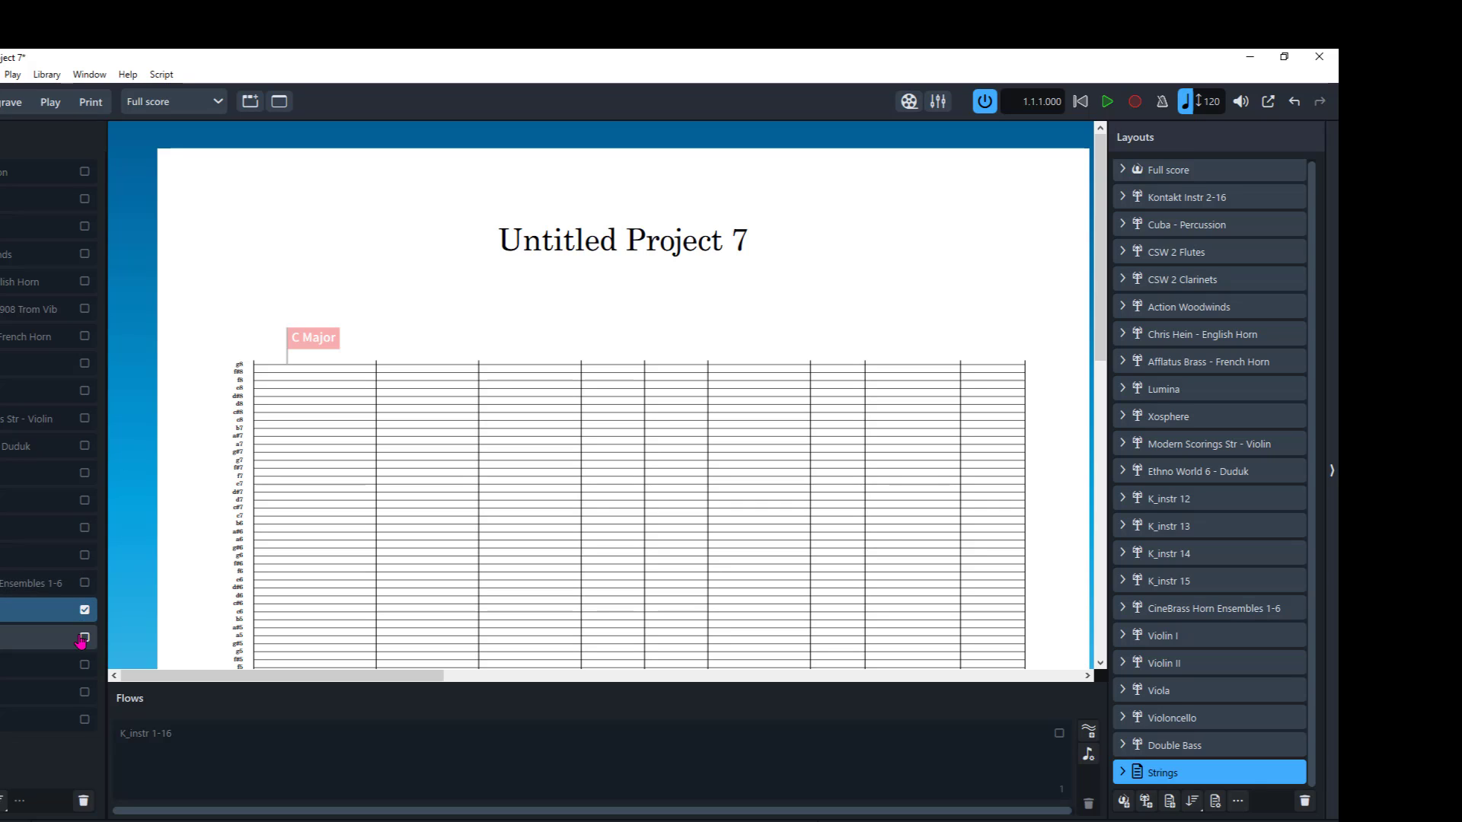
pyautogui.click(83, 639)
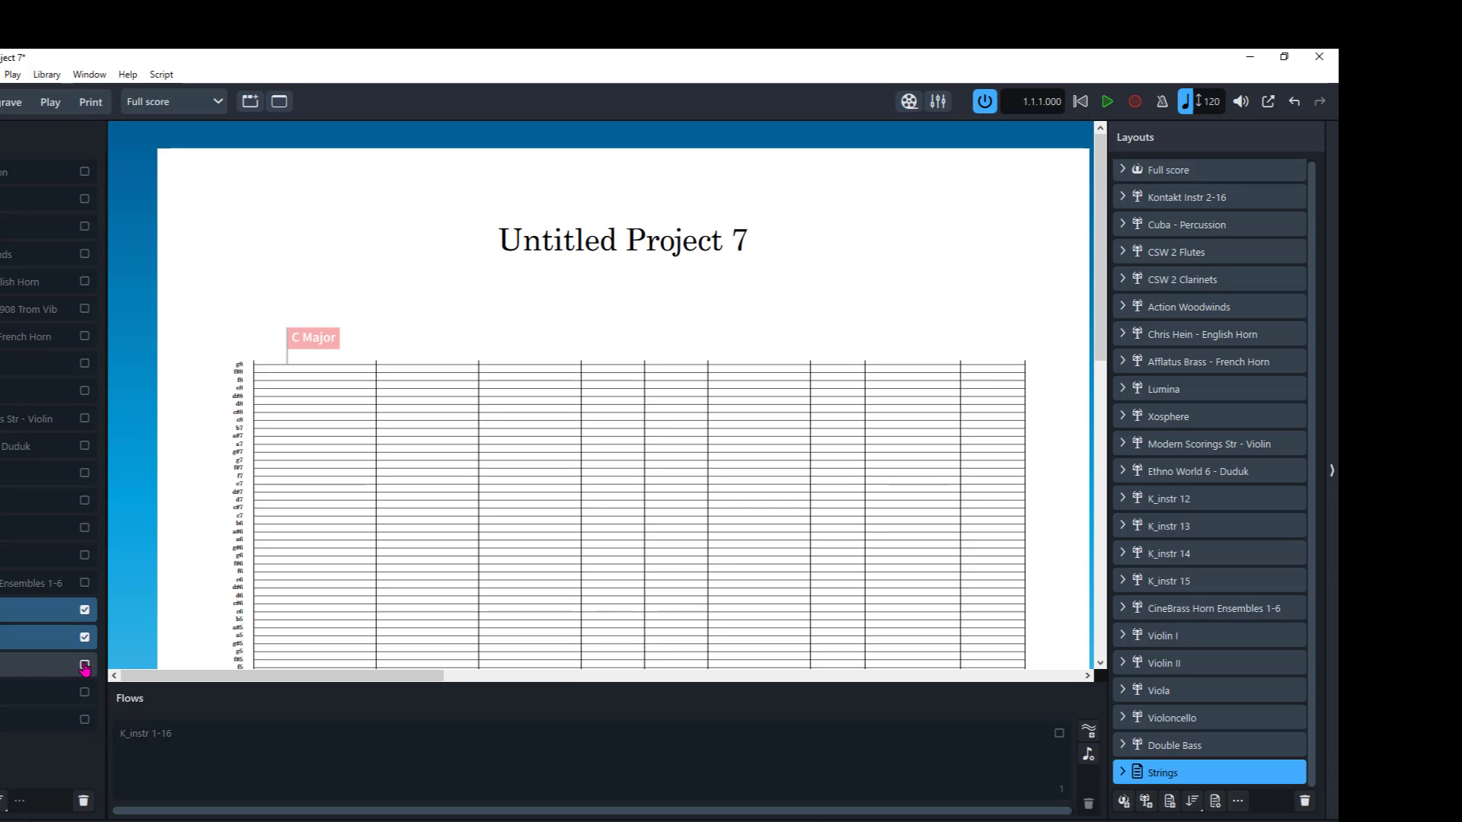
pyautogui.click(84, 666)
pyautogui.click(84, 693)
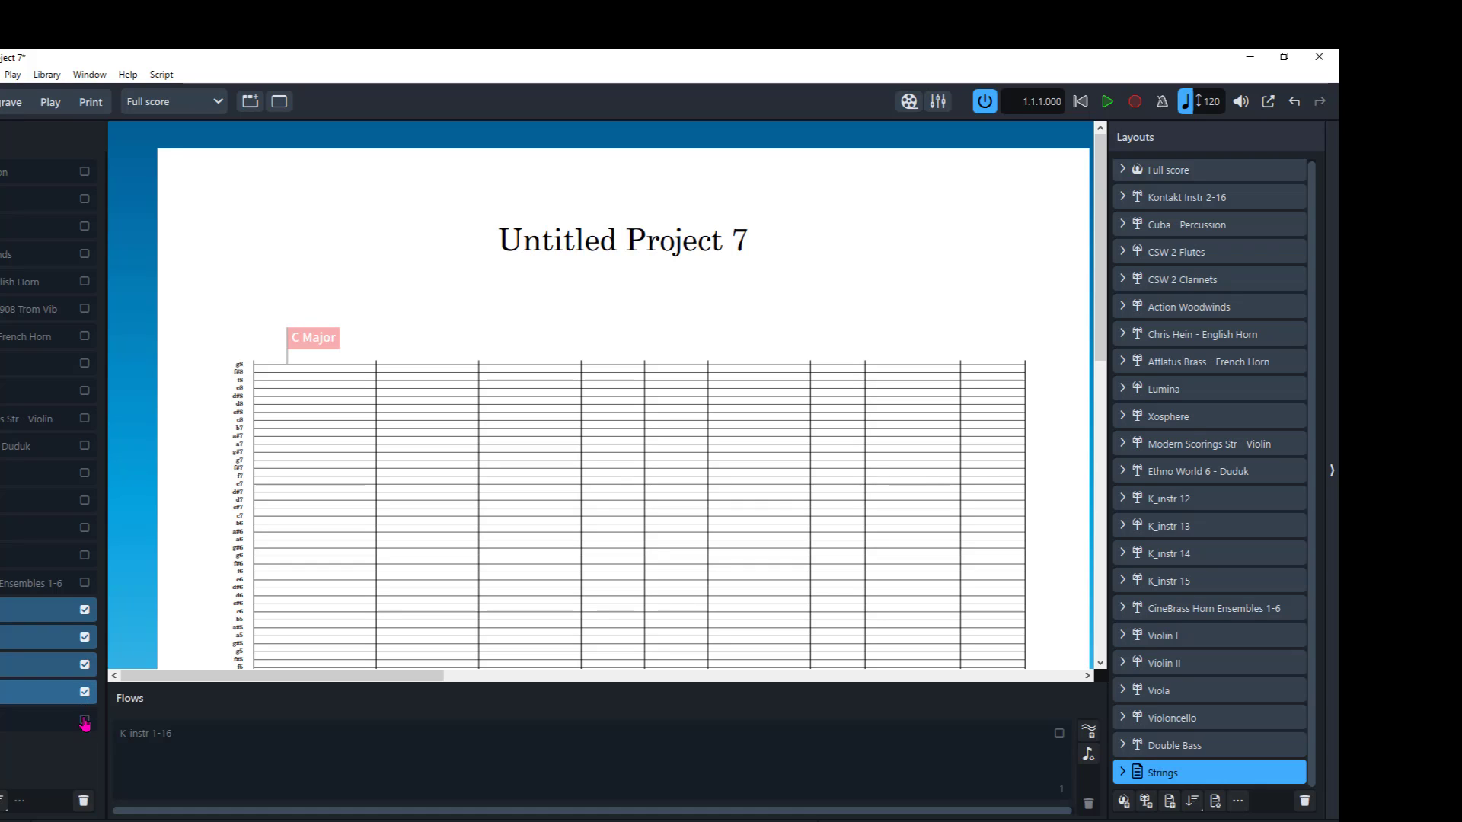
pyautogui.click(85, 721)
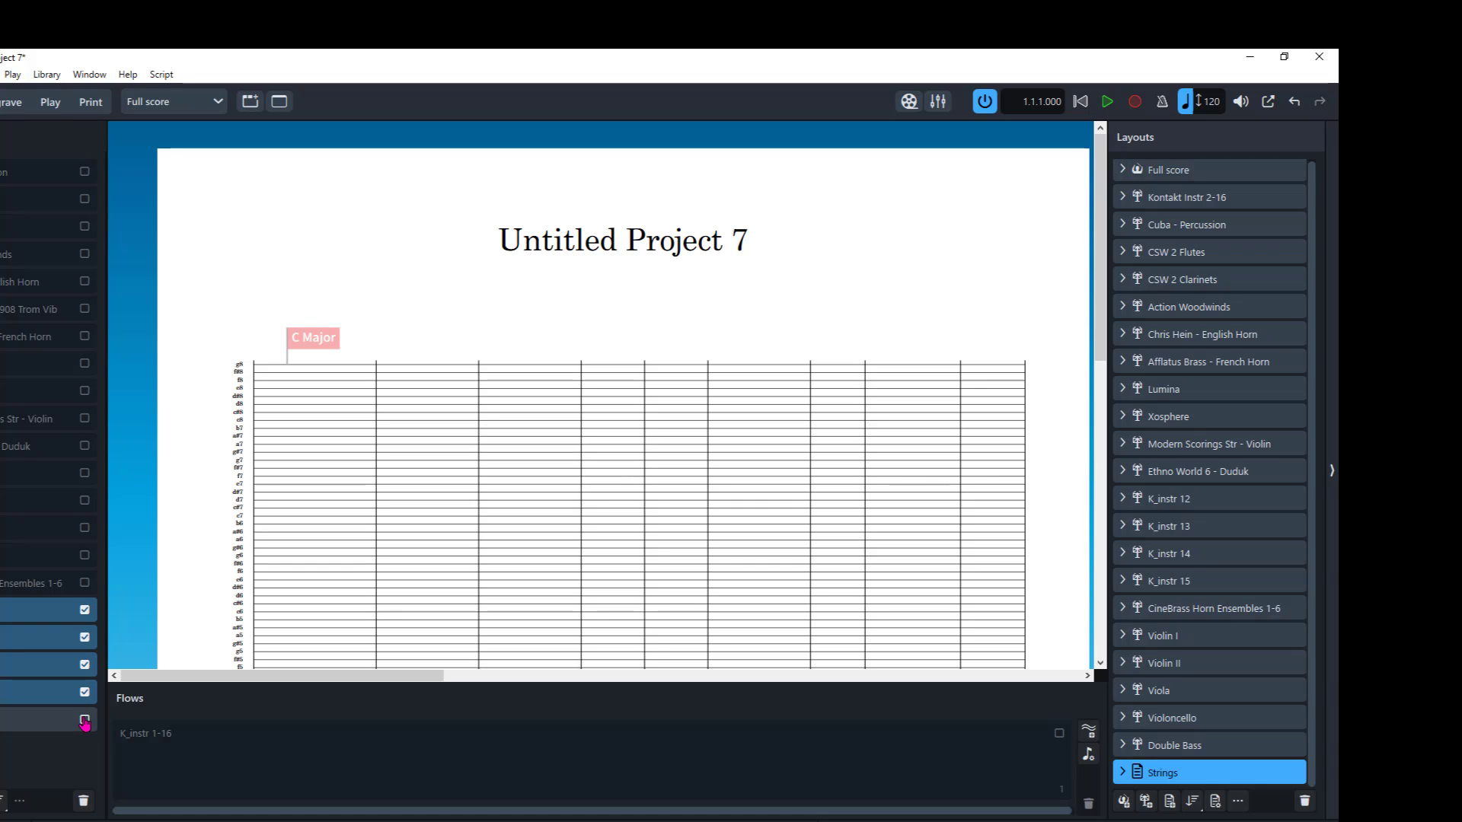
# Include the K_instr 1-16 flow in the Strings layout.
pyautogui.click(662, 735)
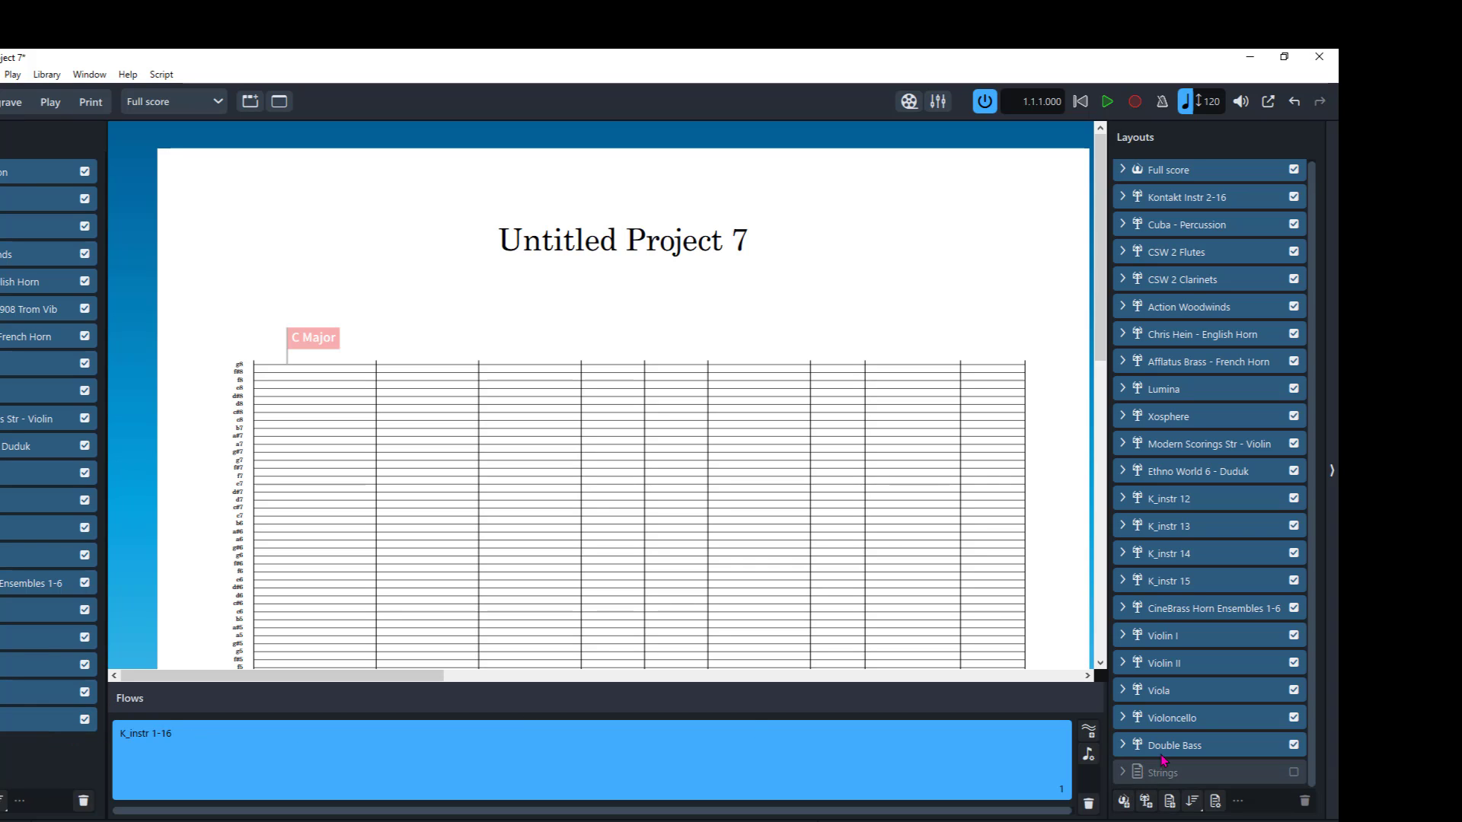
pyautogui.click(1176, 773)
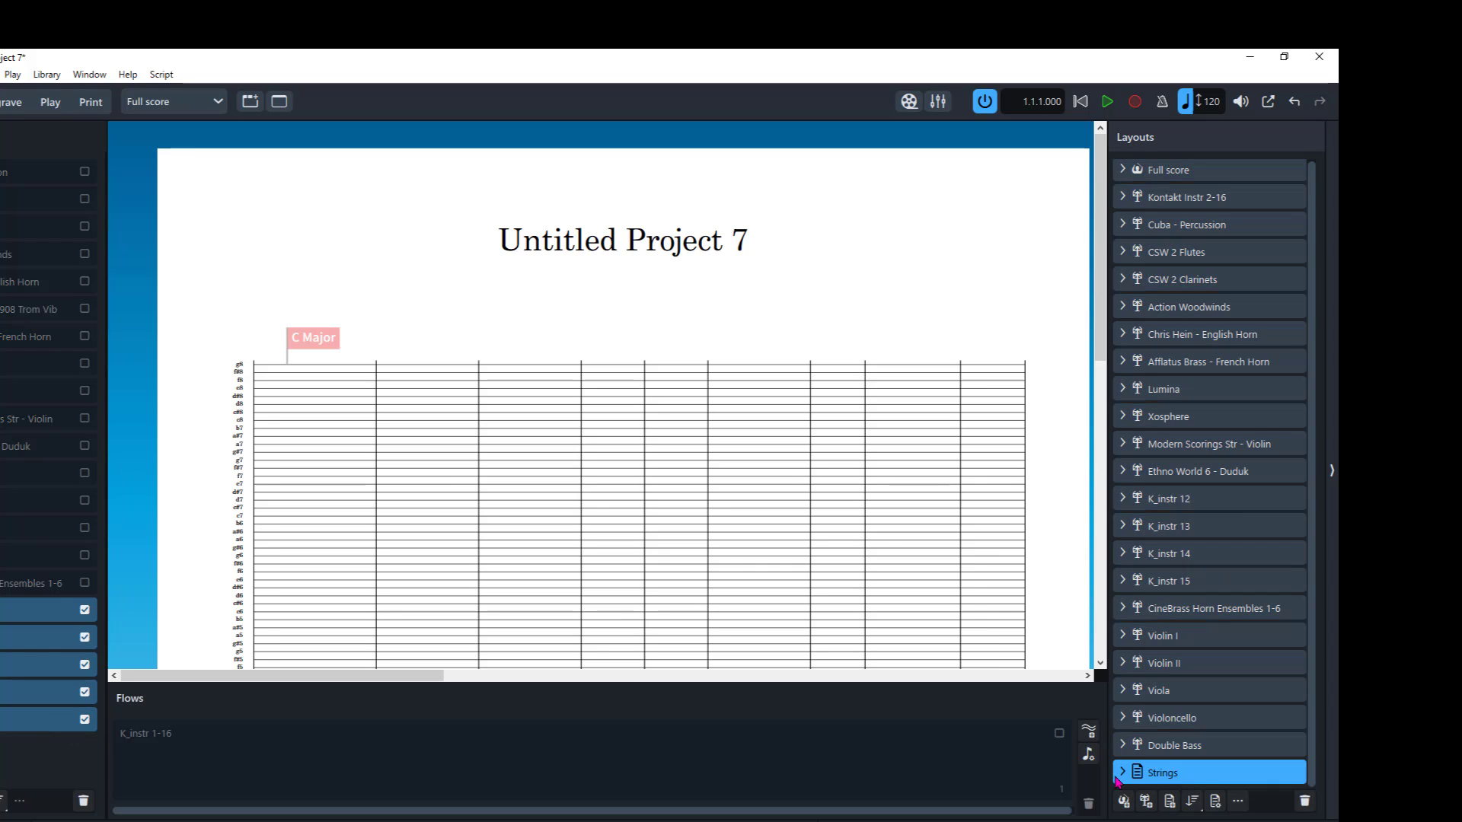
pyautogui.click(1059, 733)
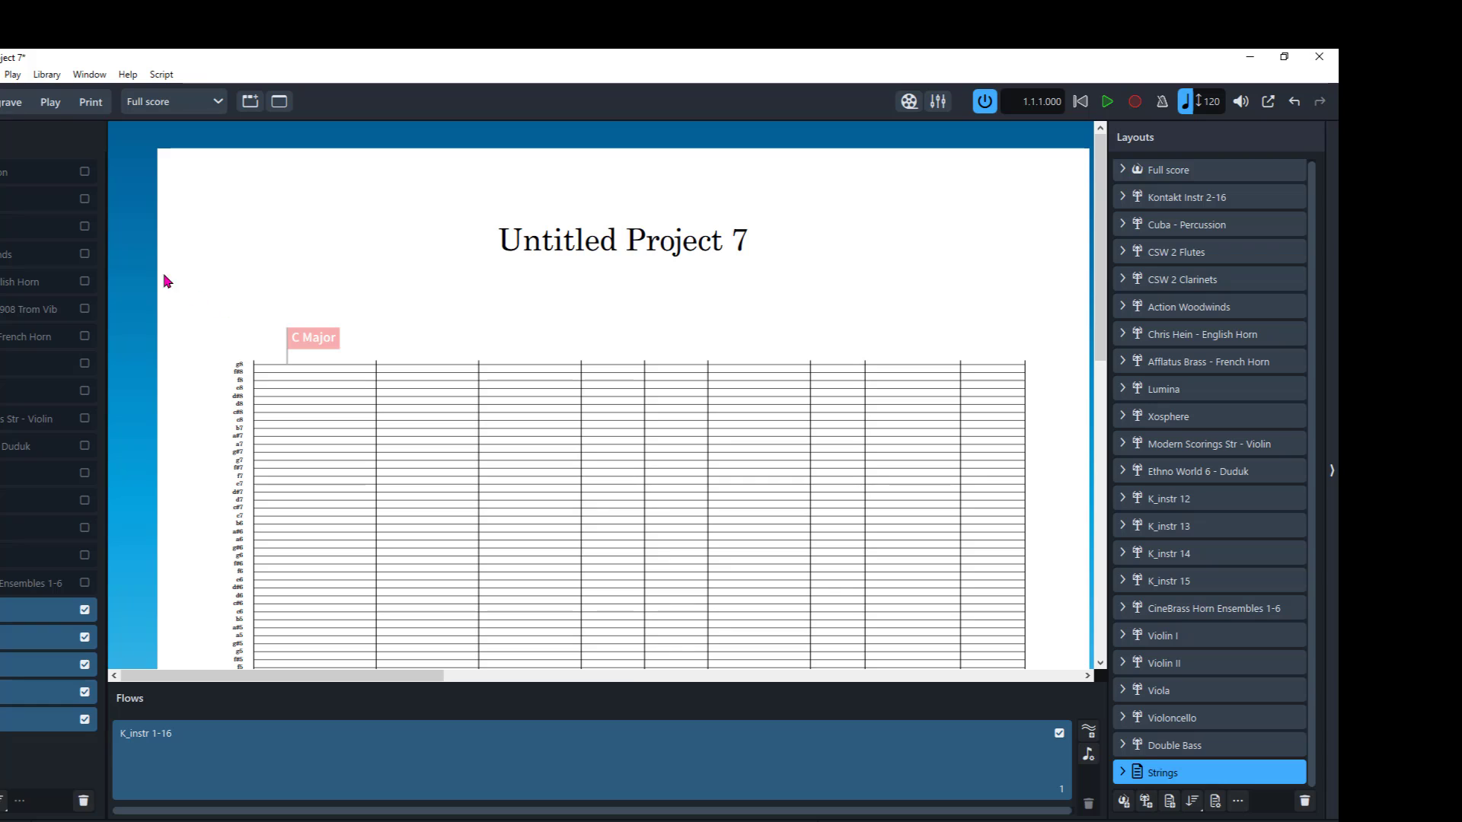
# Display the Strings layout and examine its staves and instrument names.
pyautogui.click(187, 103)
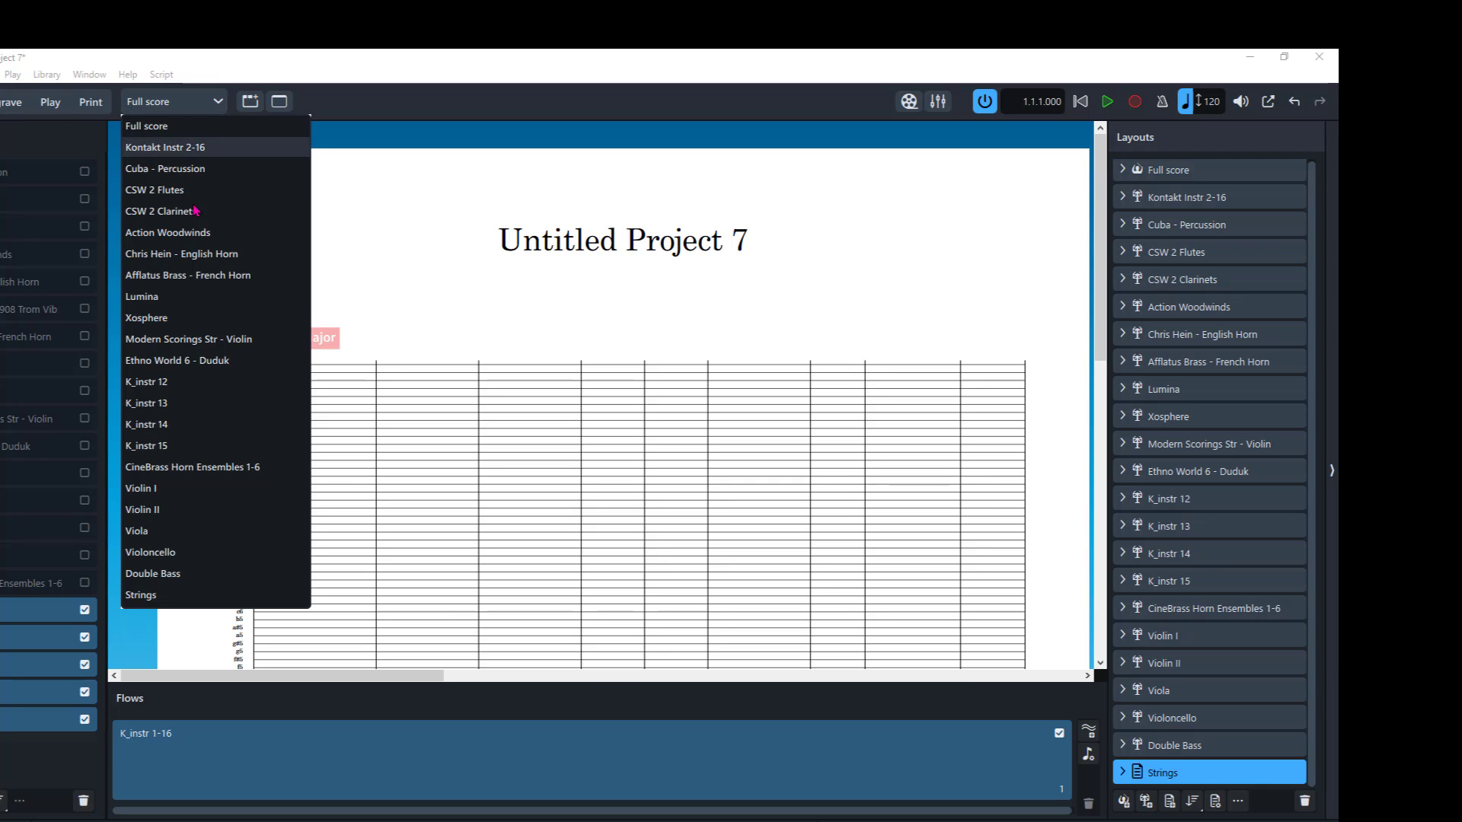
pyautogui.click(158, 597)
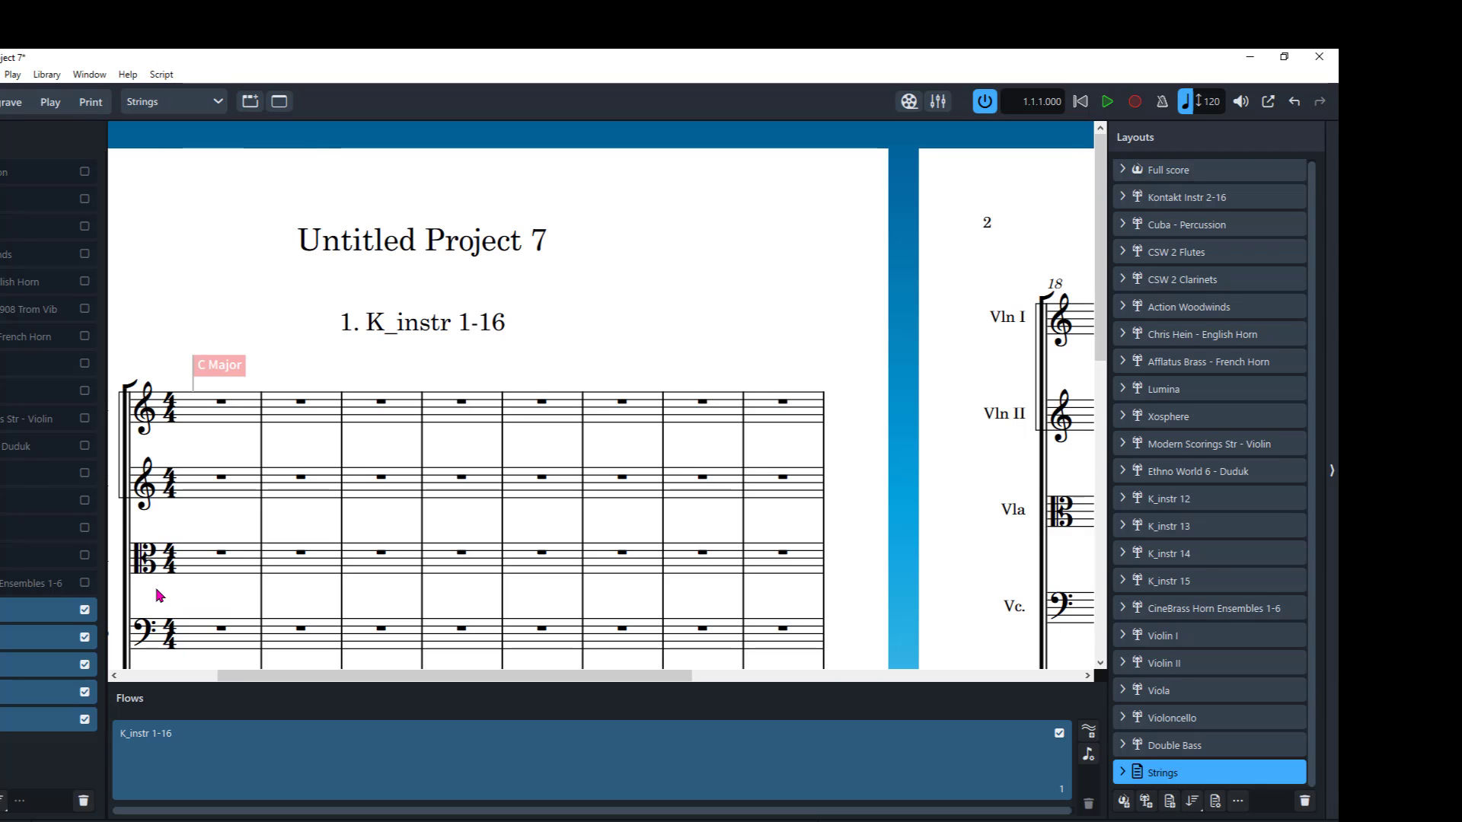
pyautogui.scroll(2, 305, 627)
pyautogui.hscroll(-3, 293, 677)
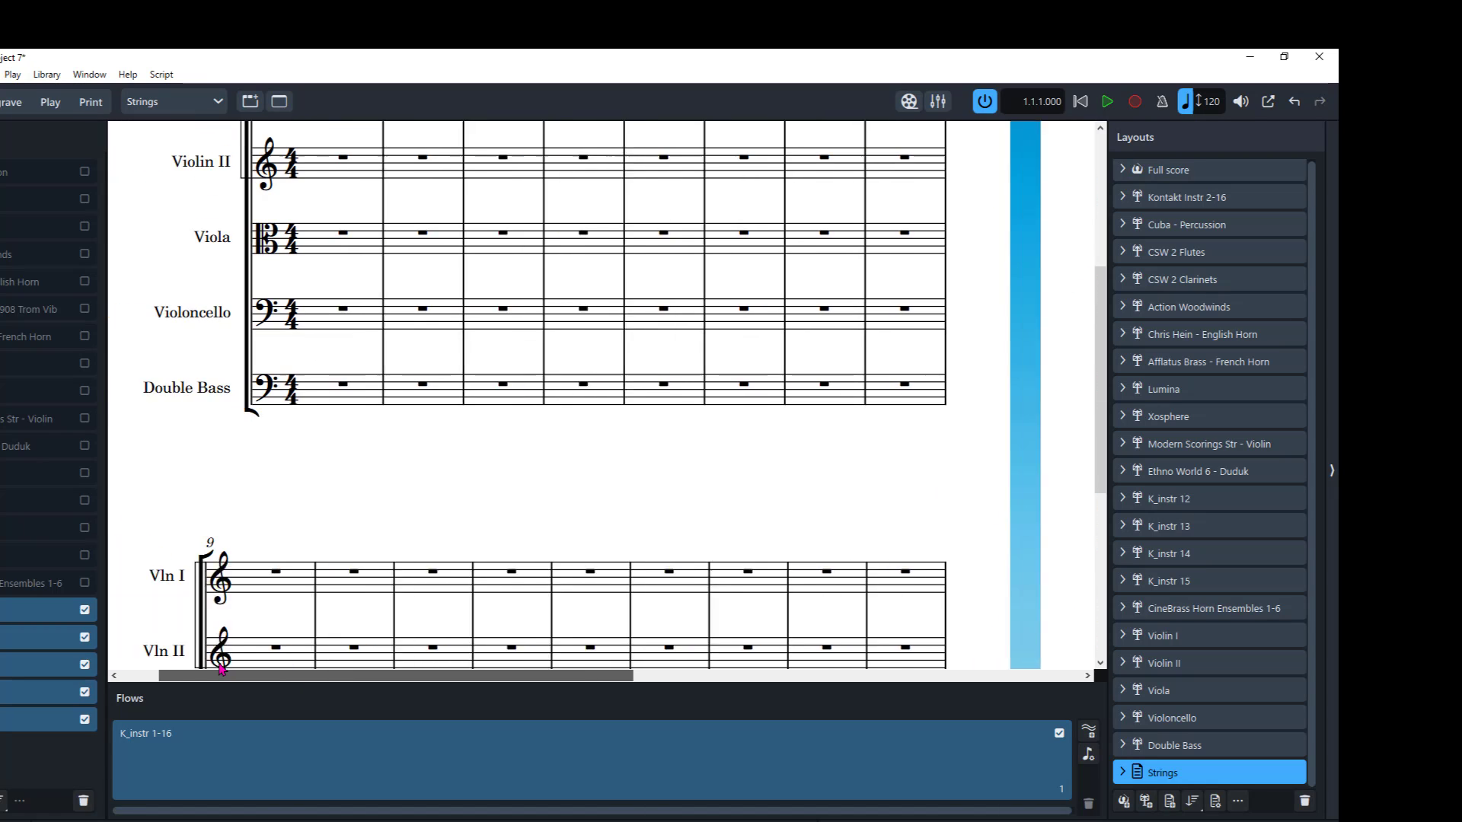
pyautogui.scroll(3, 378, 421)
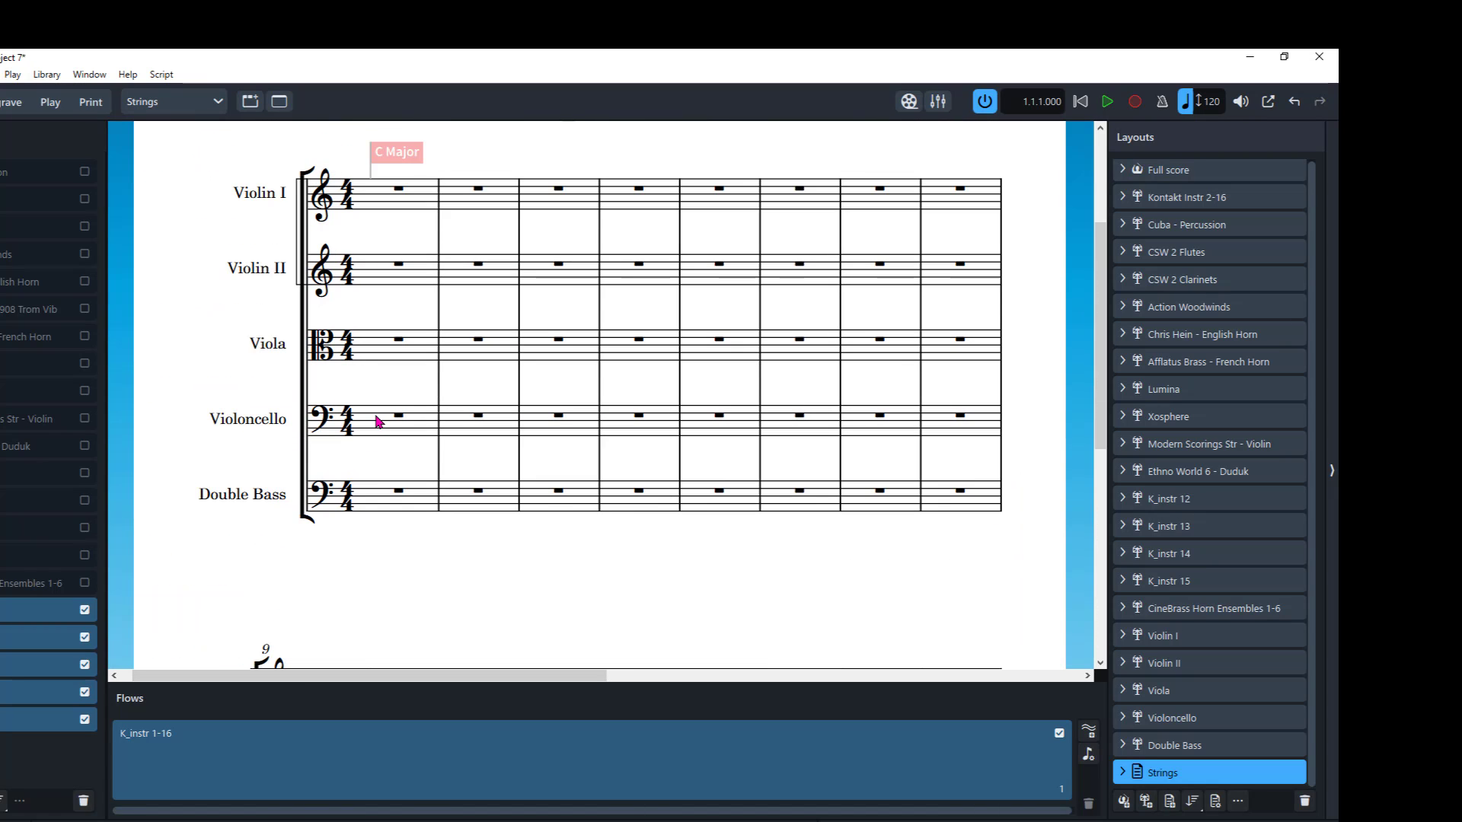
pyautogui.scroll(2, 379, 421)
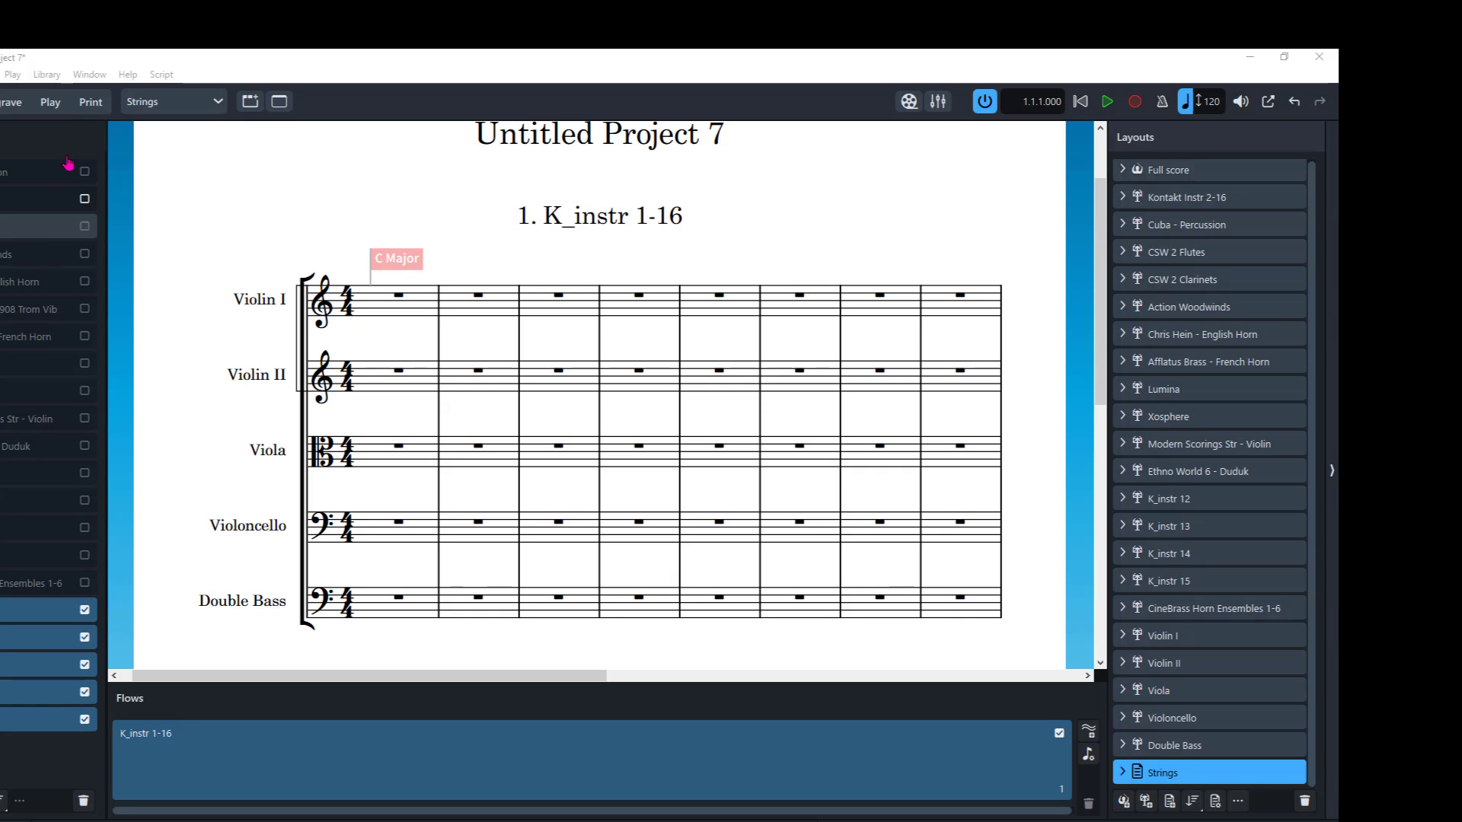
# Create a new playback template and name it Demo Playback Template.
pyautogui.click(13, 75)
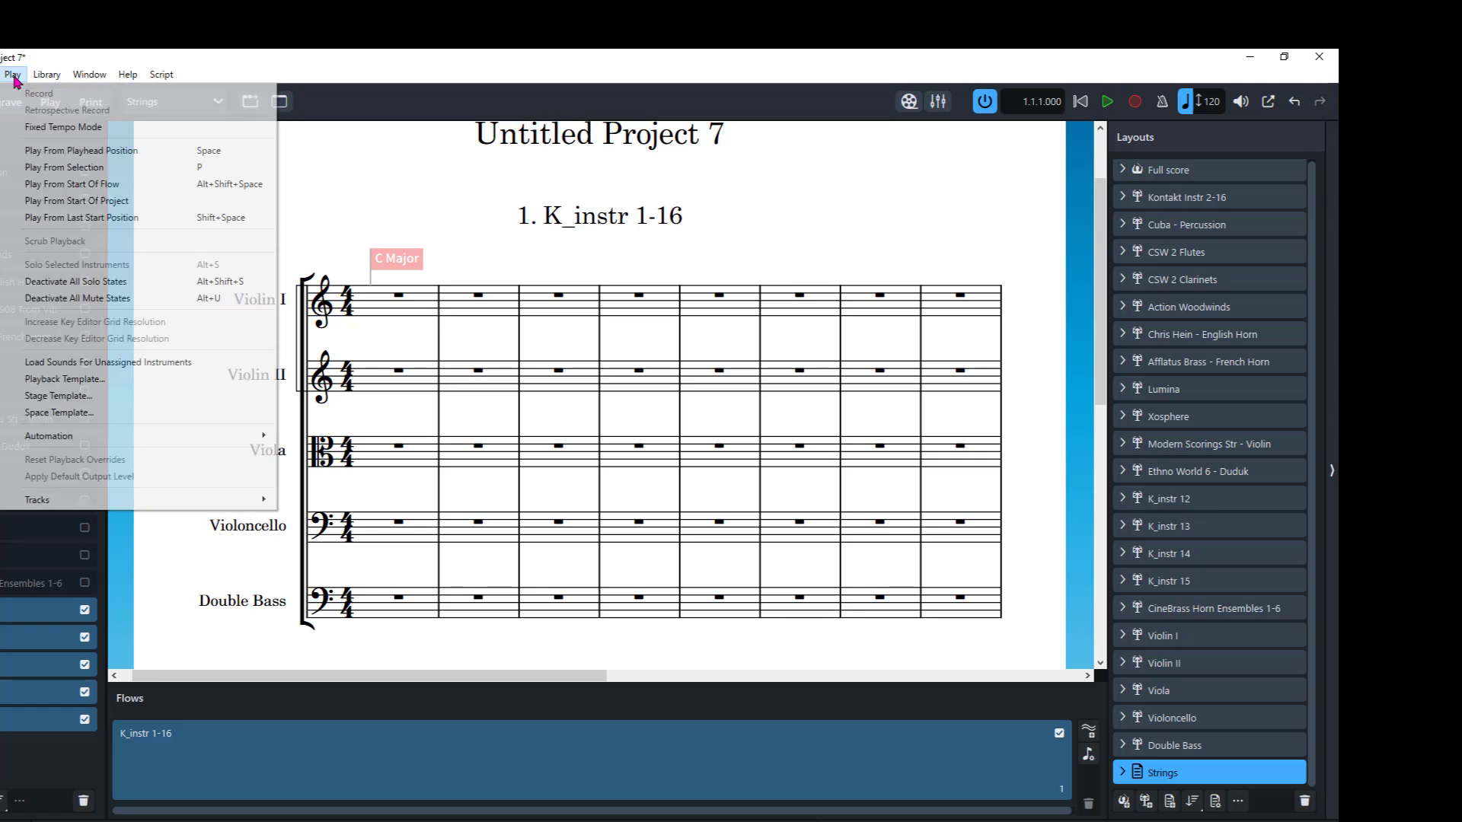
pyautogui.click(40, 387)
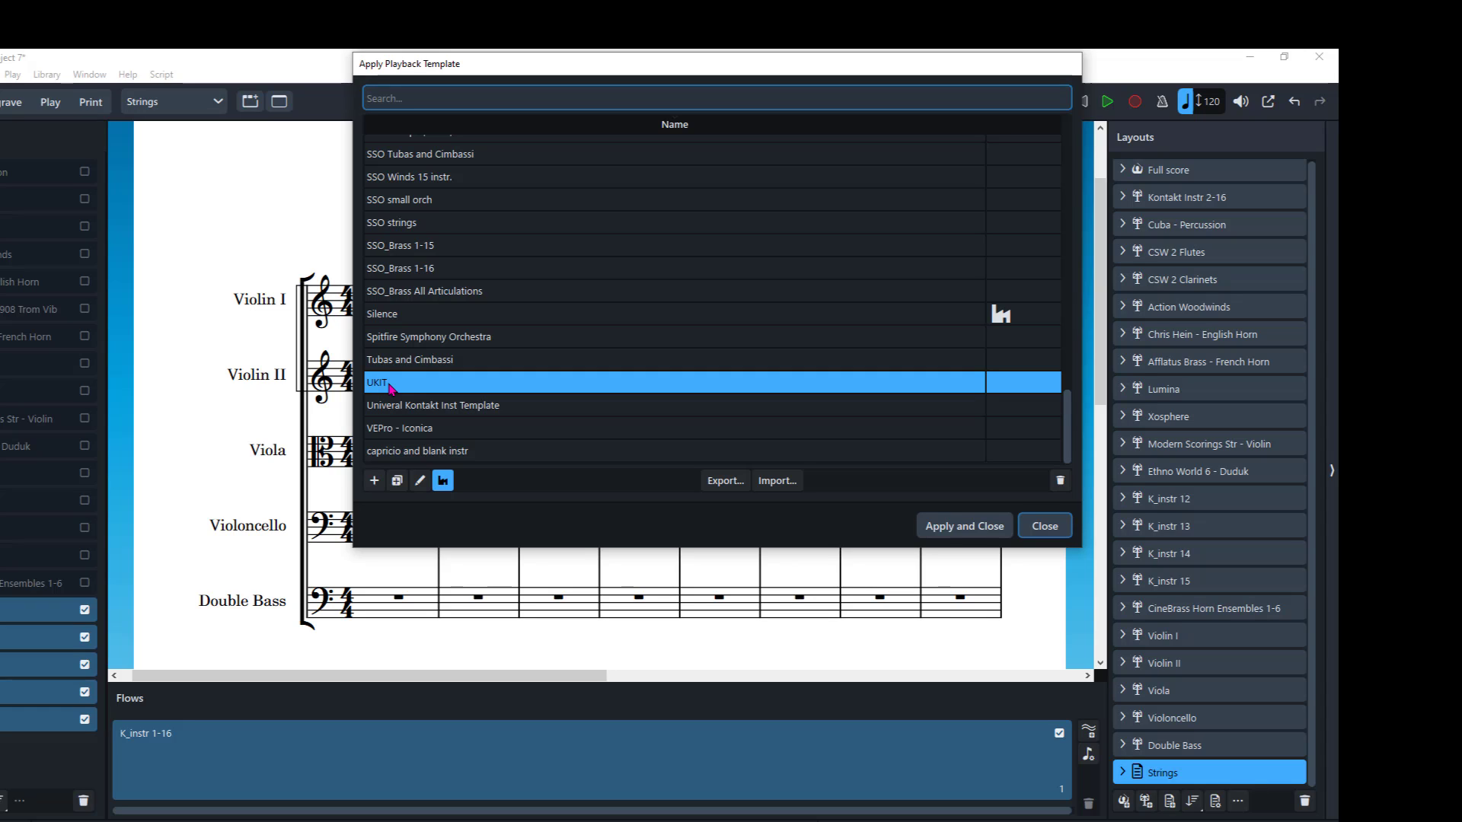
pyautogui.click(375, 482)
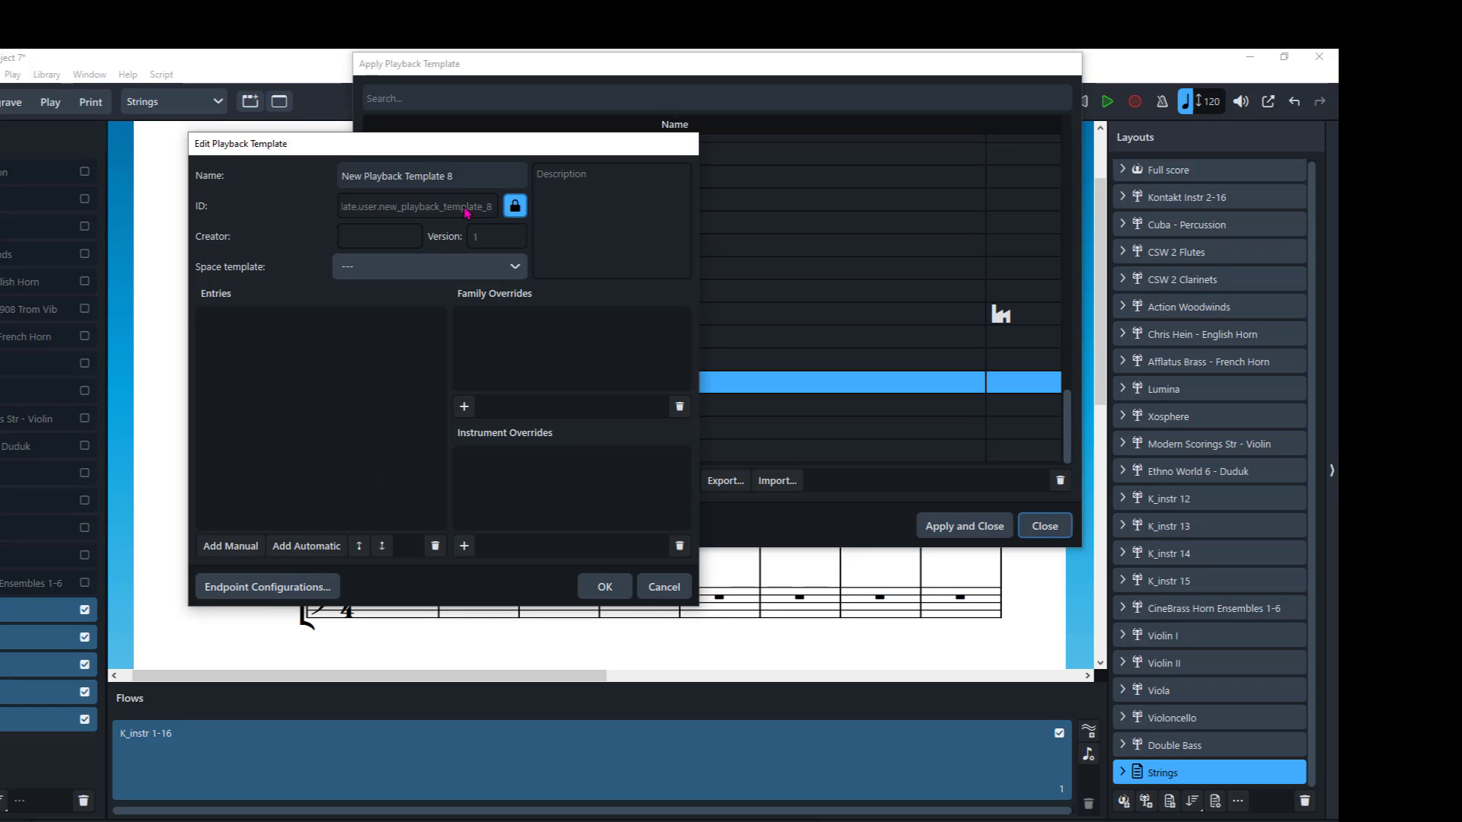
pyautogui.moveTo(465, 175); pyautogui.dragTo(329, 154)
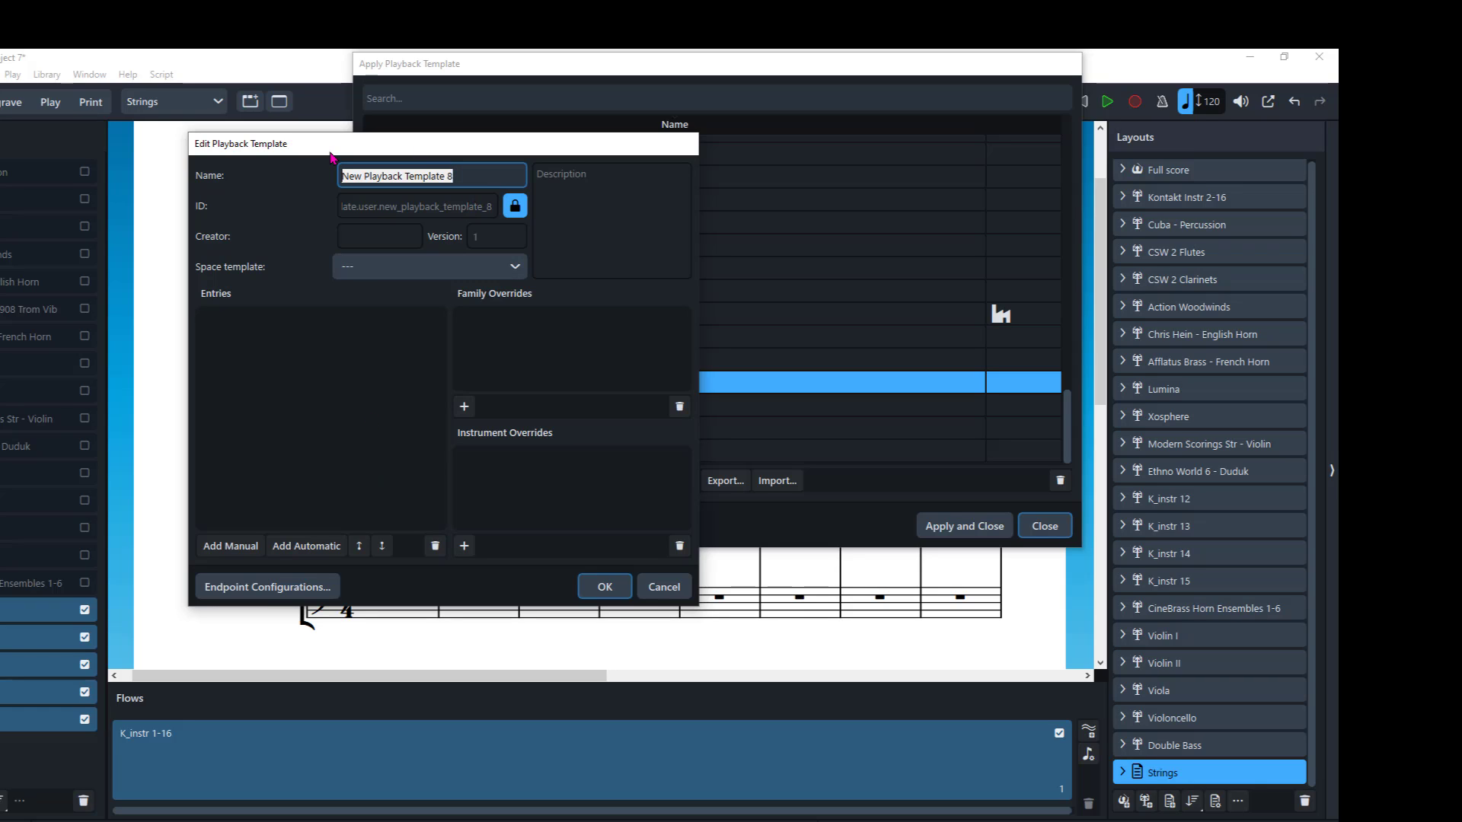
pyautogui.write('Demo')
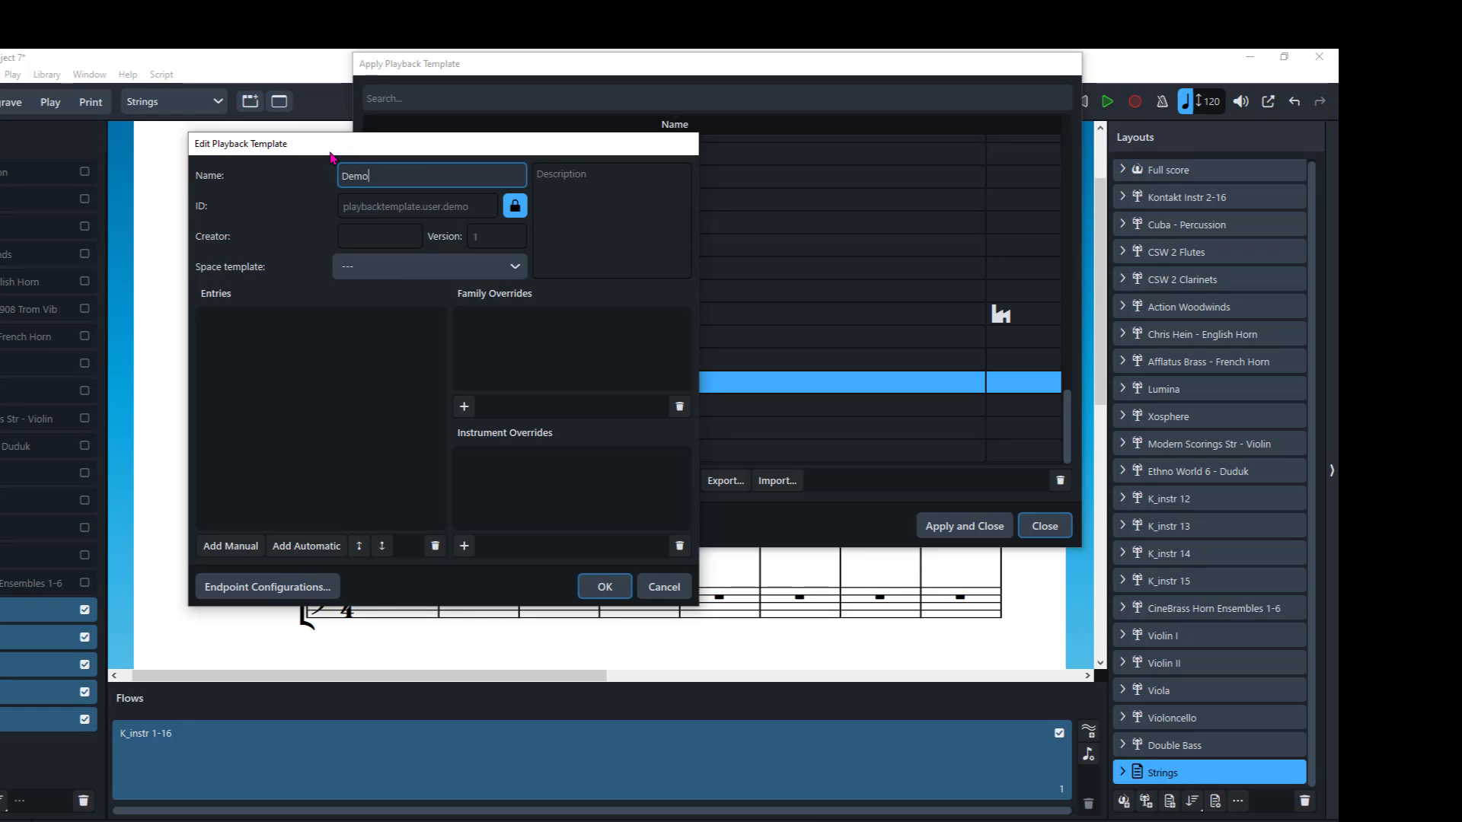
pyautogui.write(' Playback Template')
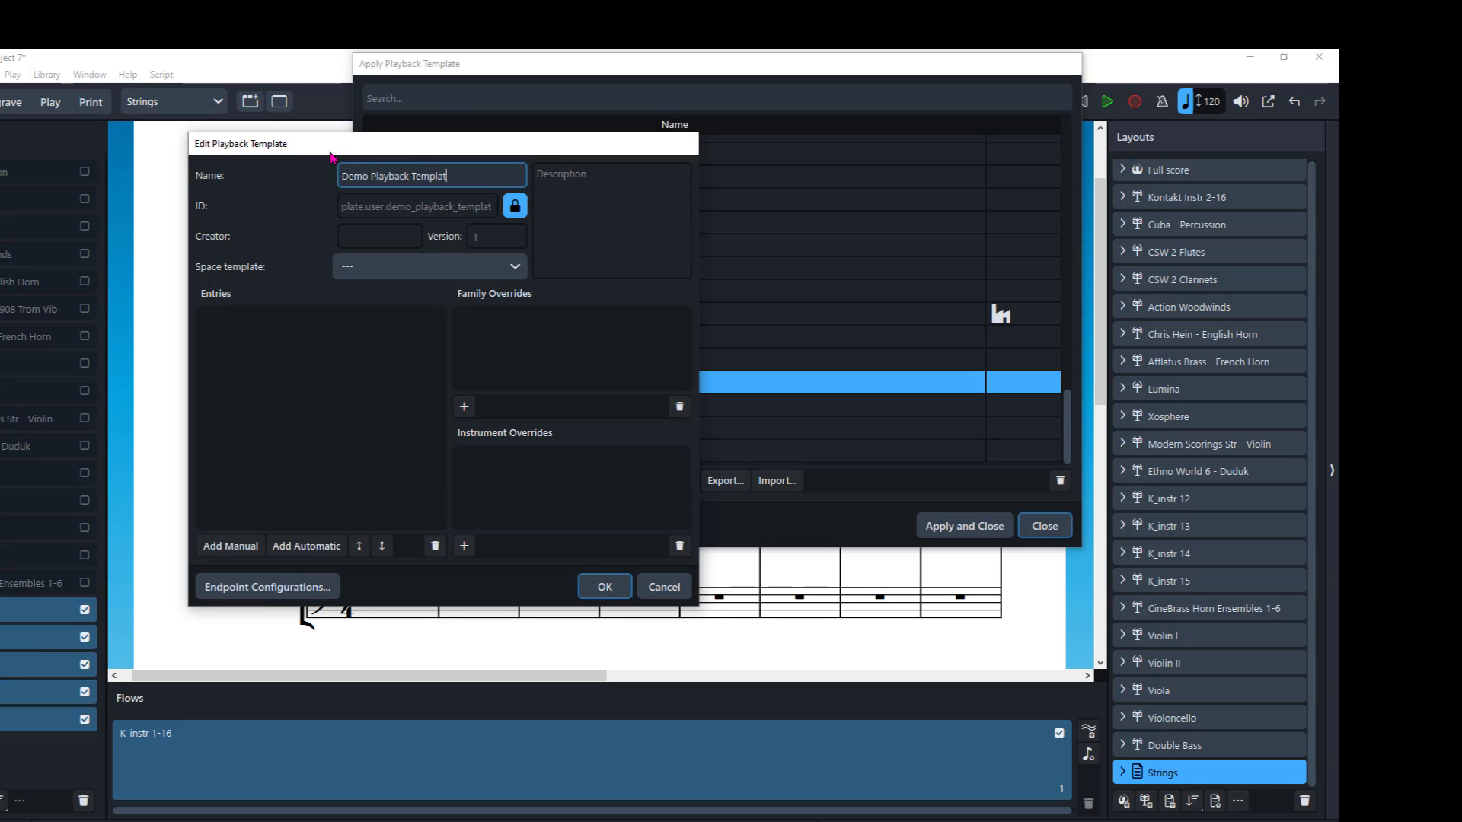
pyautogui.press('Tab')
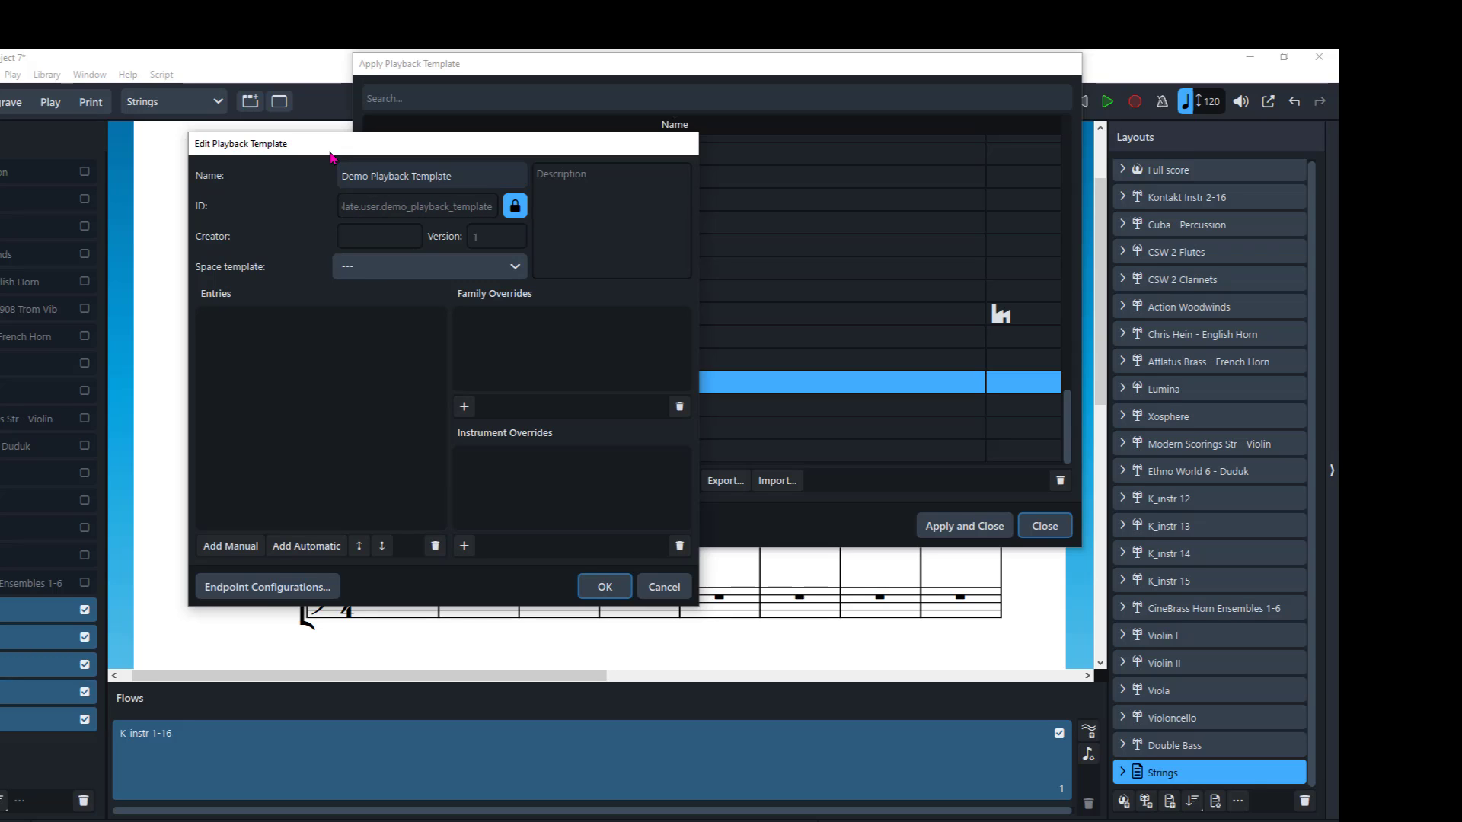
# Add the UKIT endpoint 16 configuration to the playback template as a manual entry.
pyautogui.click(232, 547)
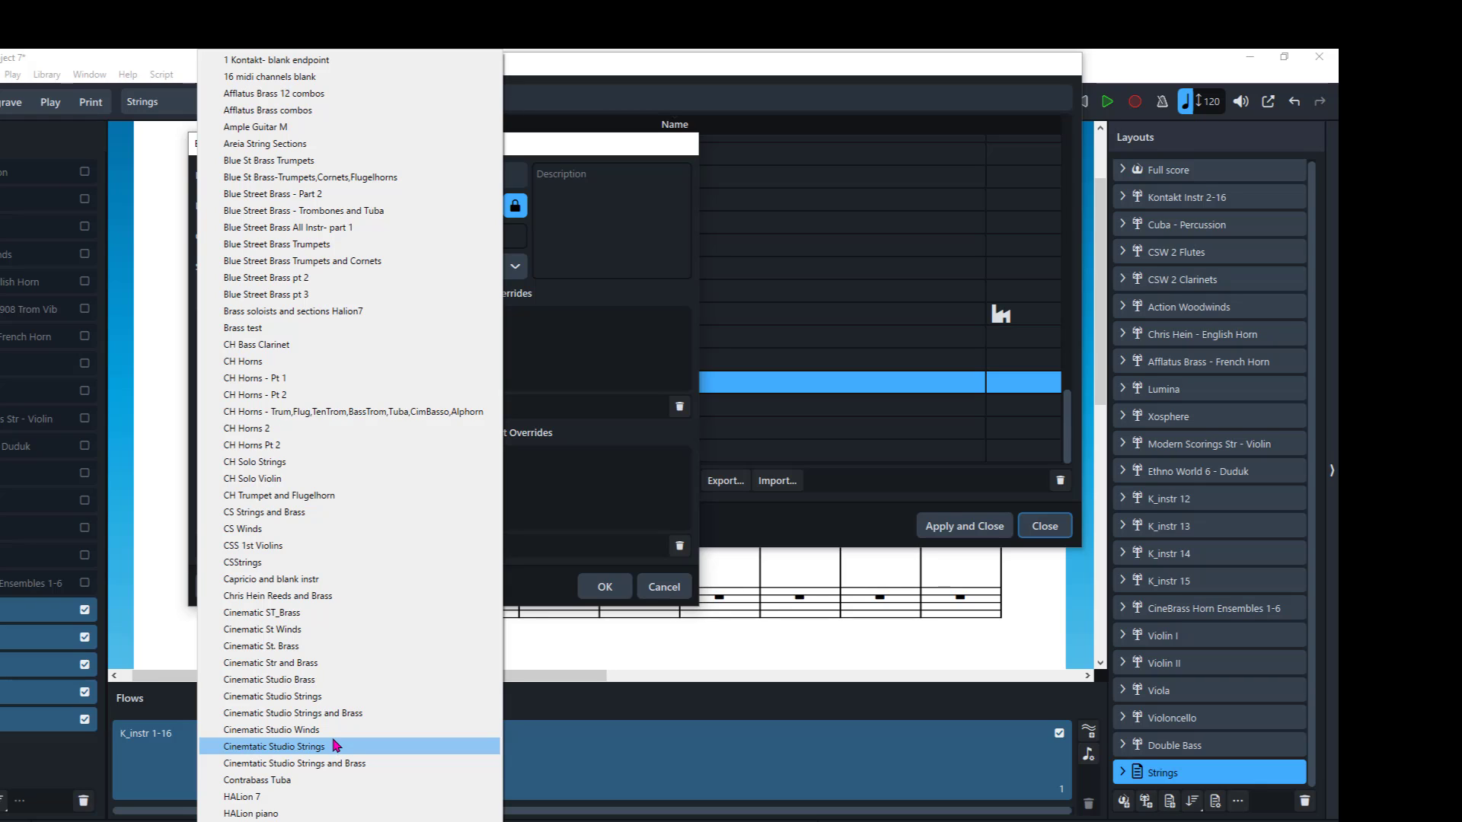
pyautogui.scroll(-1, 336, 742)
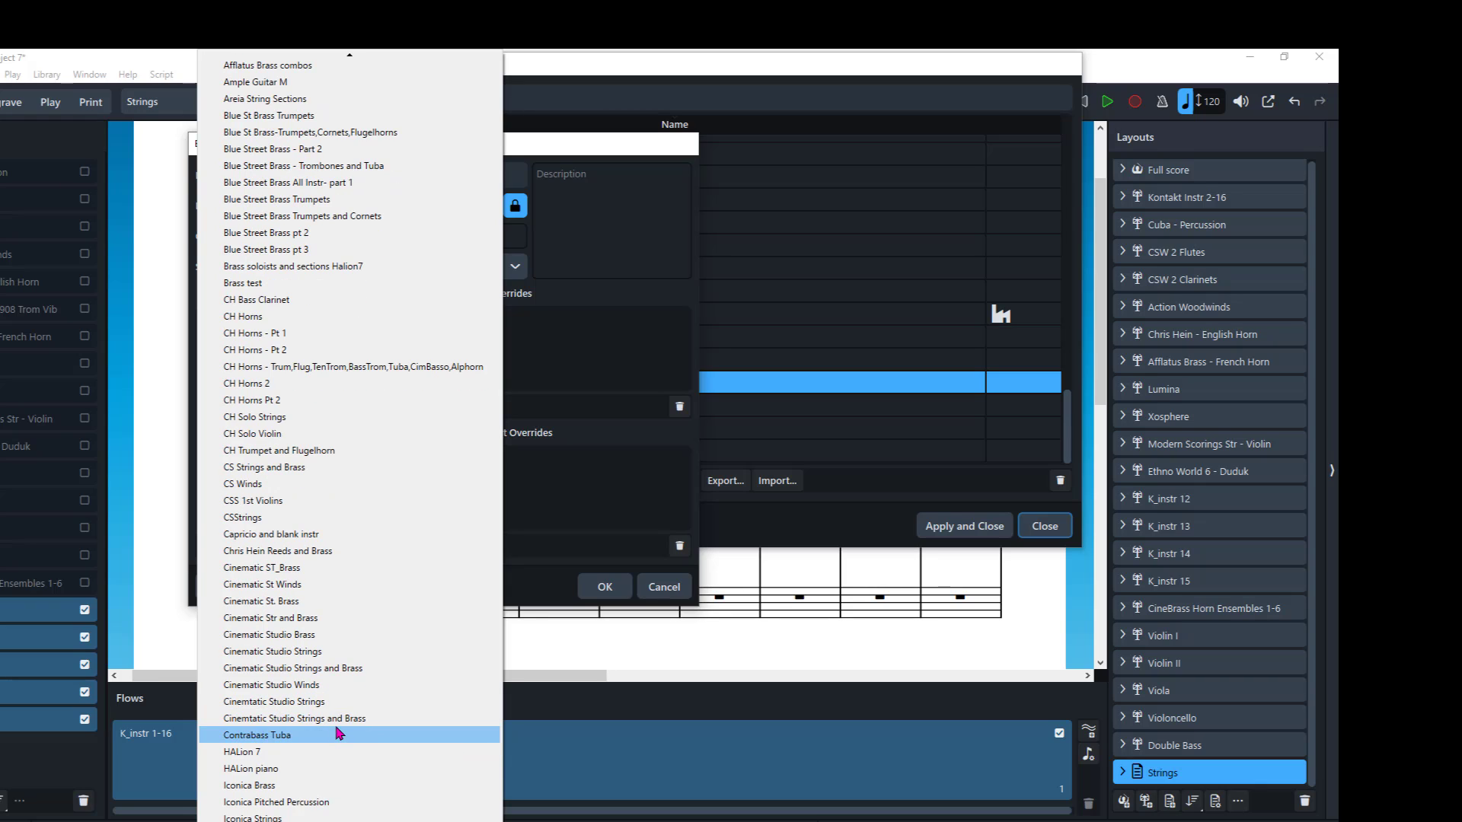
pyautogui.scroll(-6, 338, 729)
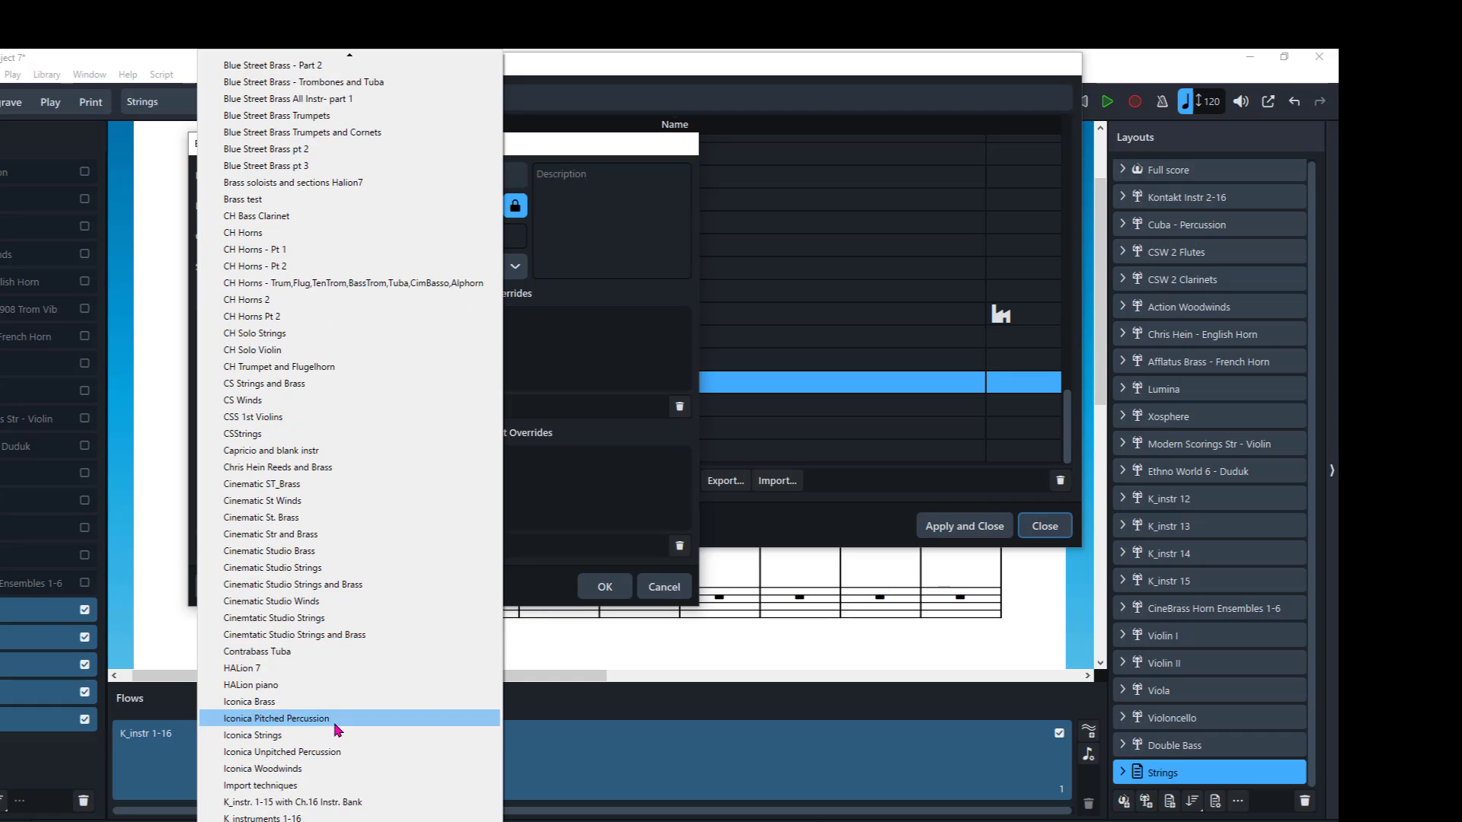
pyautogui.scroll(-8, 332, 725)
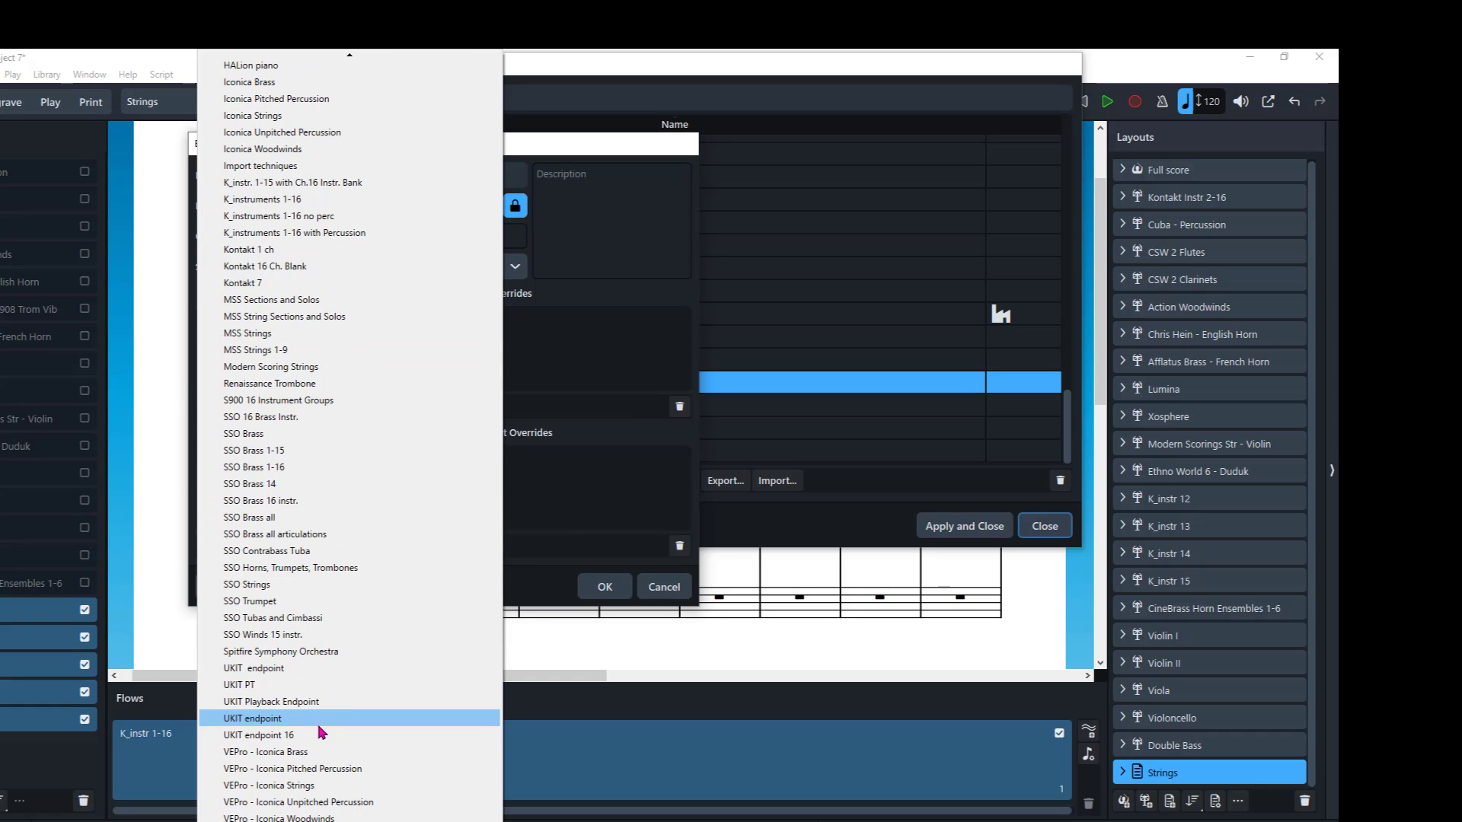
pyautogui.click(303, 736)
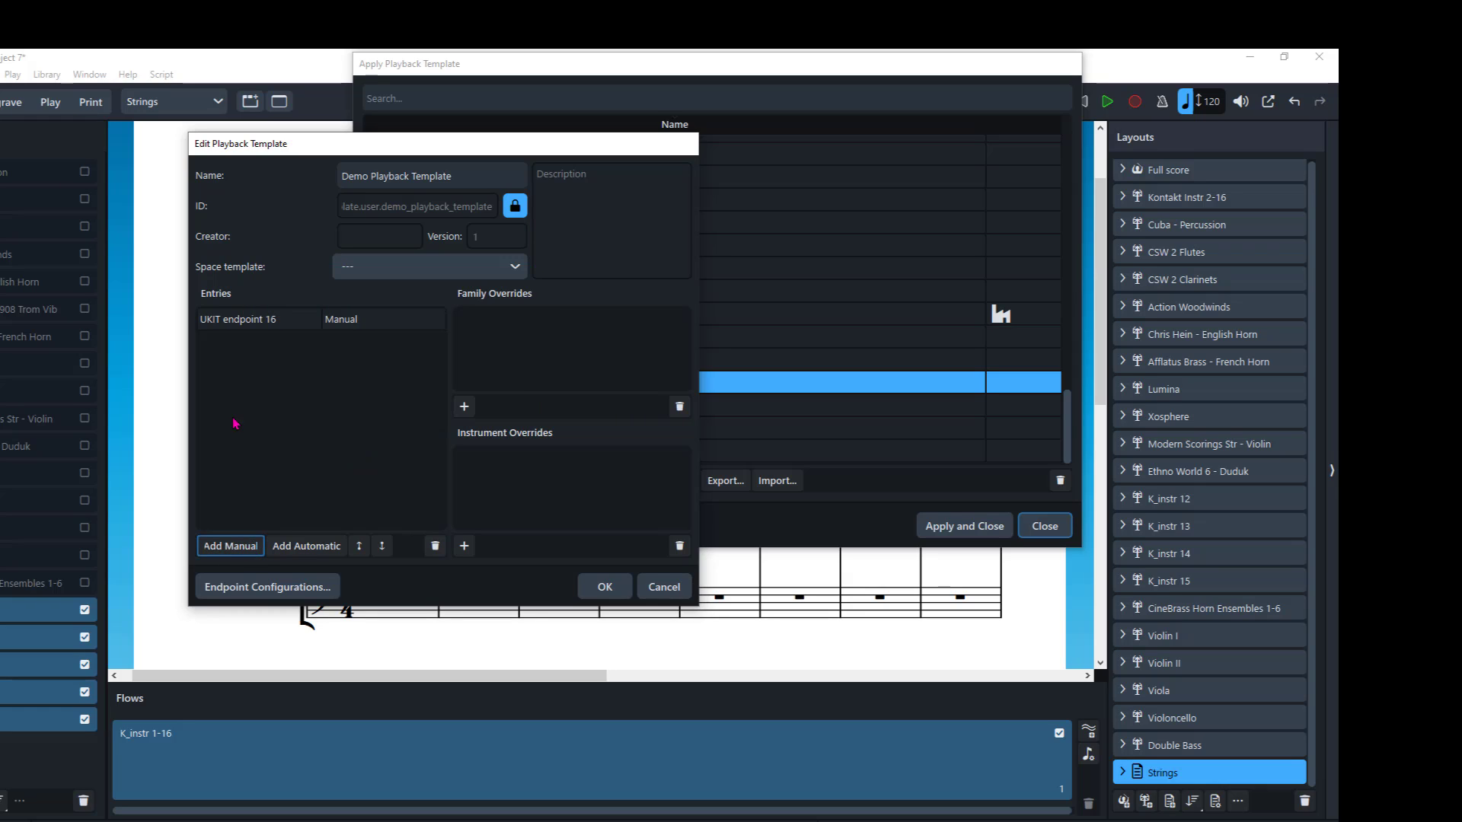
# Add NotePerformer to the template as an automatic entry, then save and apply Demo Playback Template to the project.
pyautogui.click(296, 551)
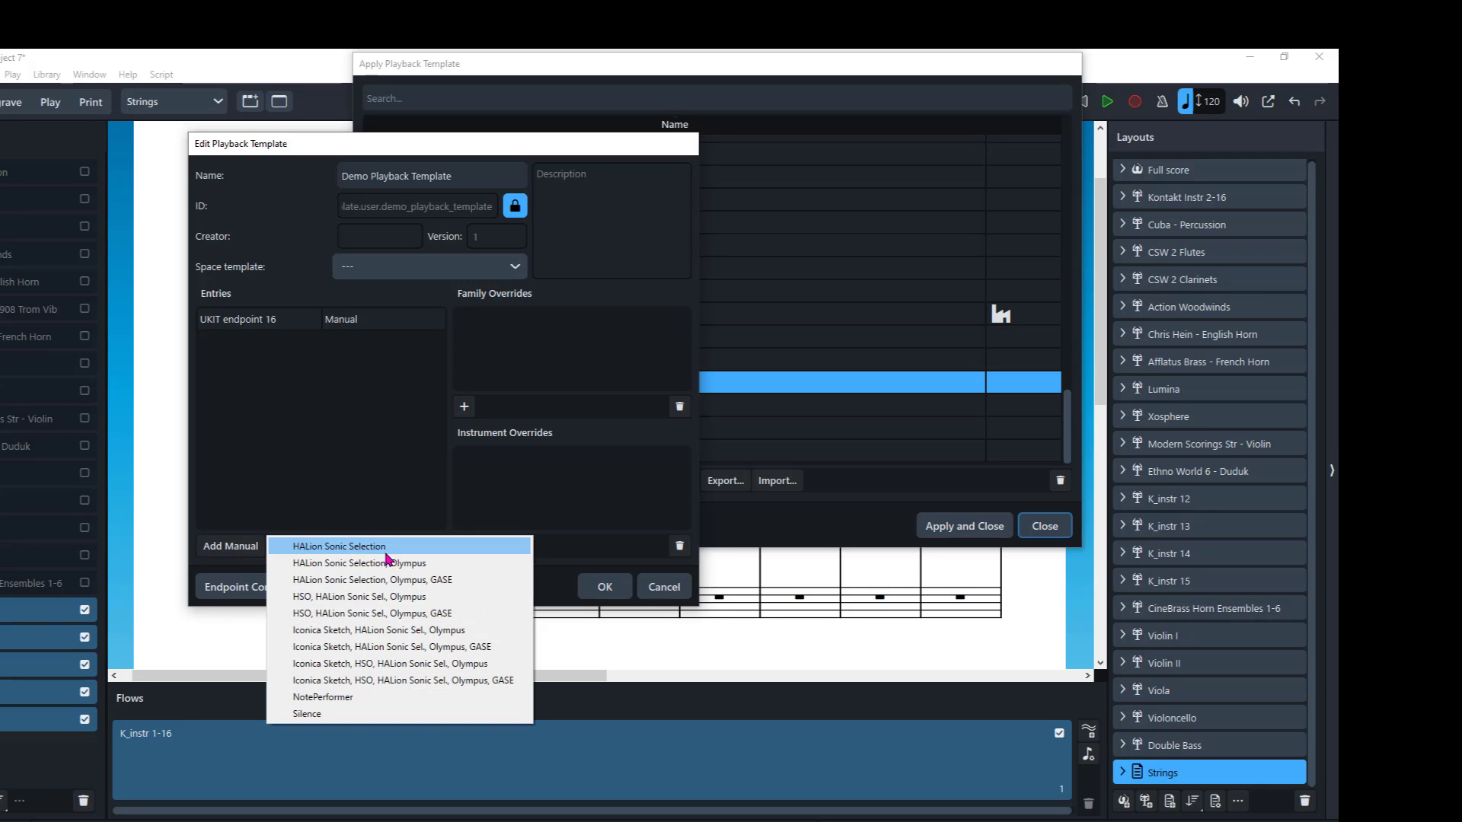
pyautogui.click(339, 702)
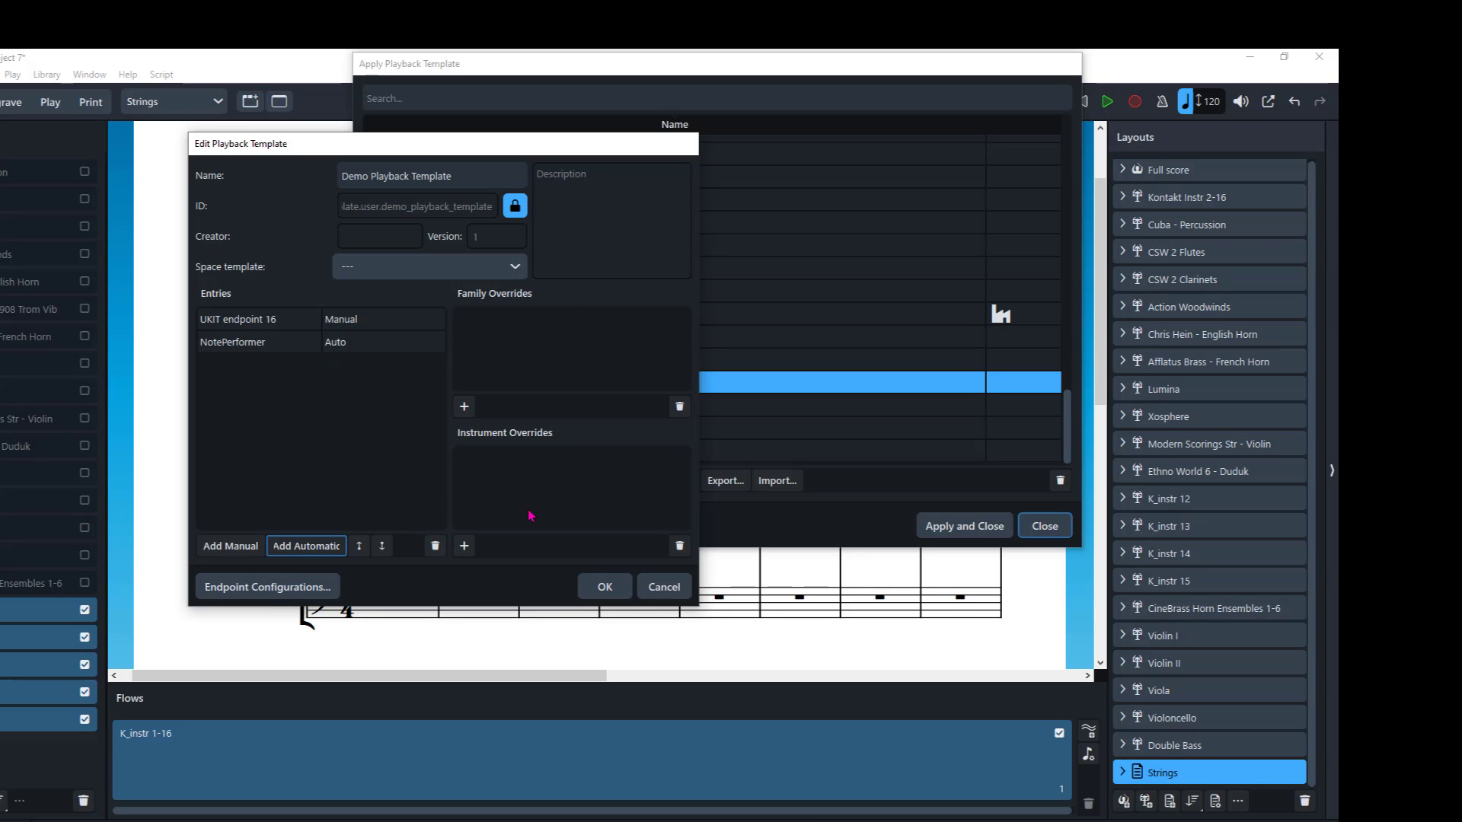
pyautogui.click(609, 587)
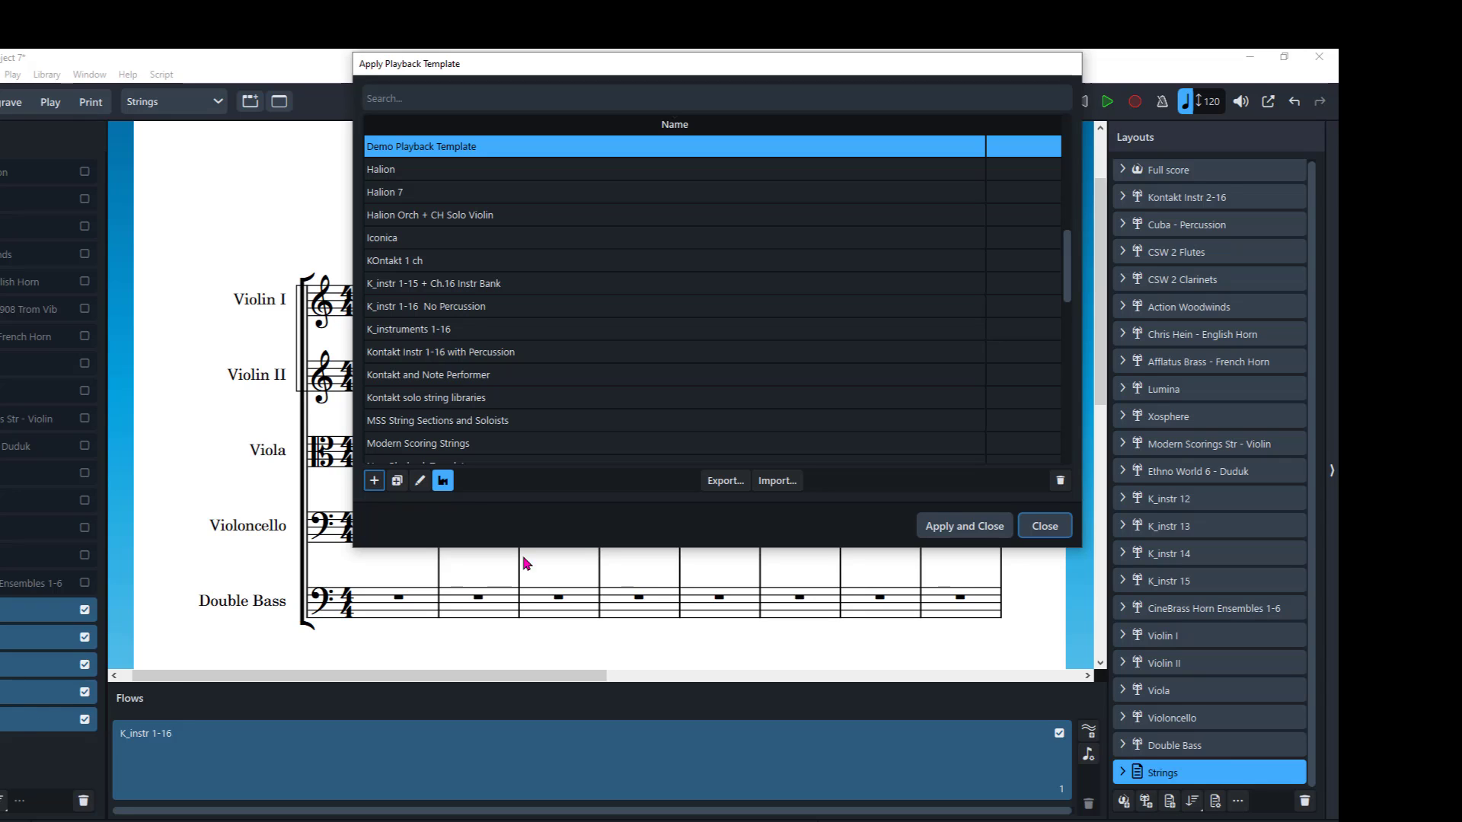
pyautogui.click(942, 530)
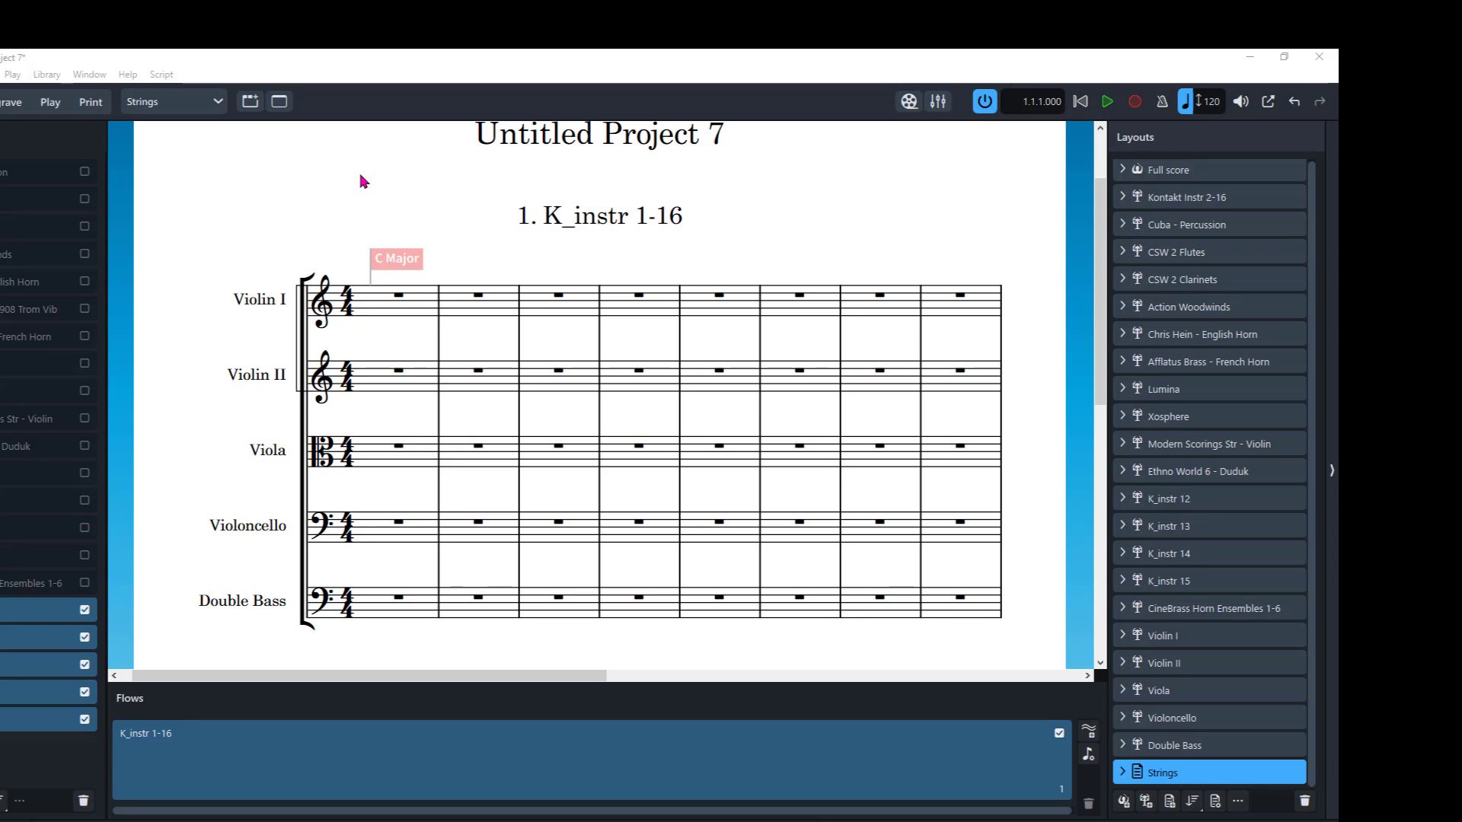
# Switch to Play mode and check the playback routing of each string track from Violin I to Double Bass.
pyautogui.click(55, 102)
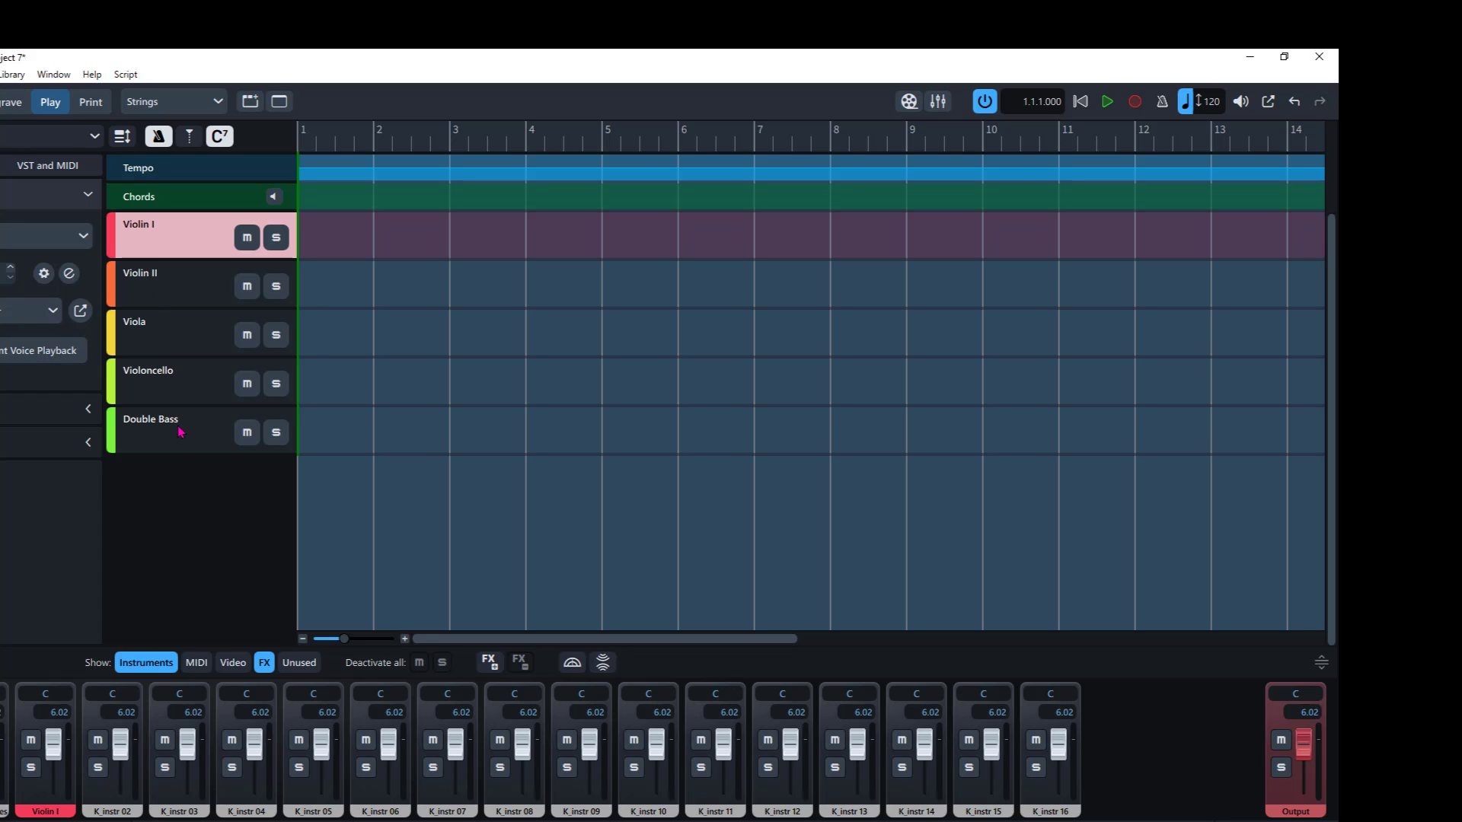
pyautogui.click(146, 274)
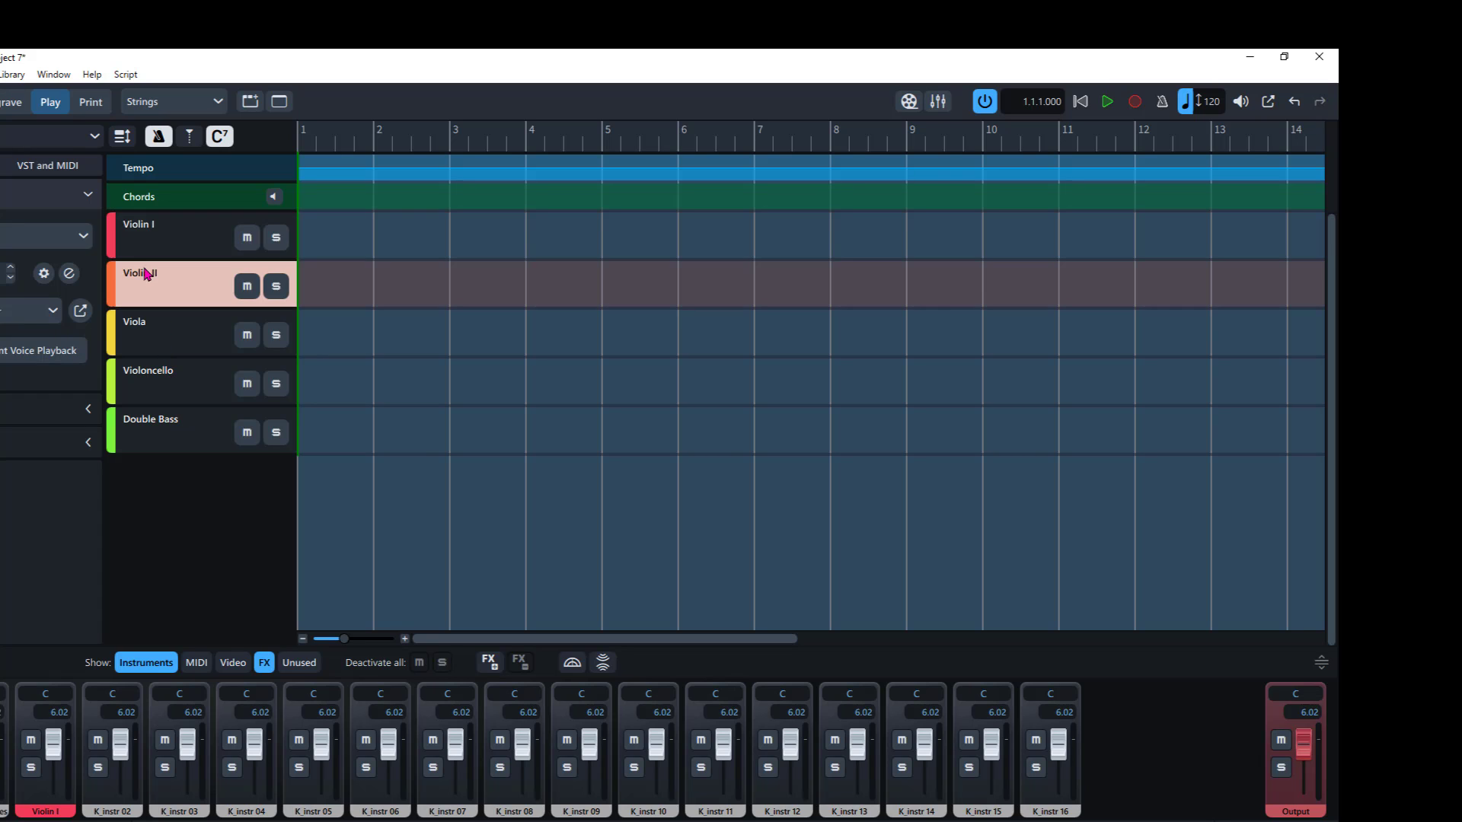
pyautogui.click(152, 328)
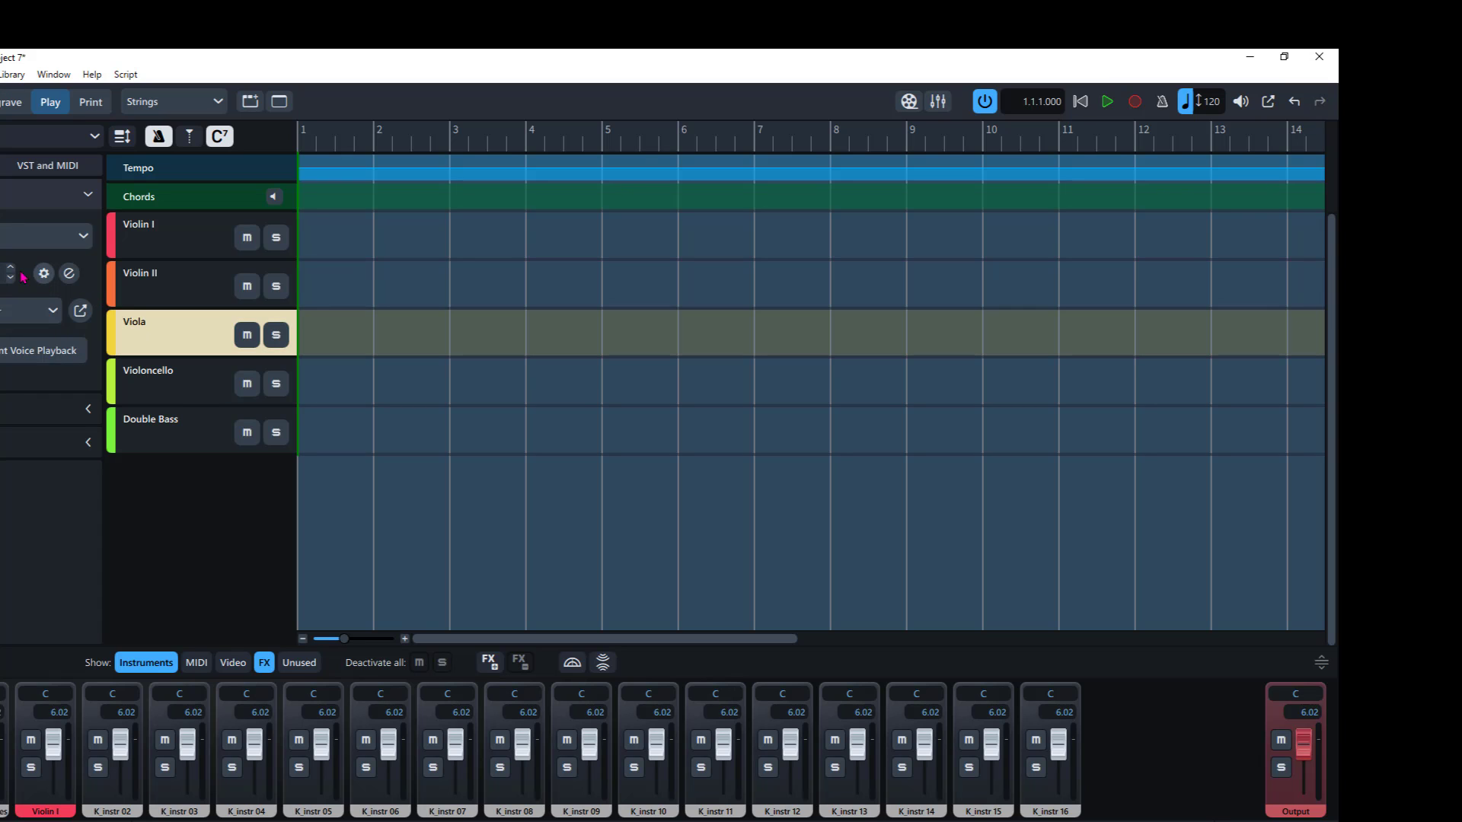
pyautogui.click(183, 371)
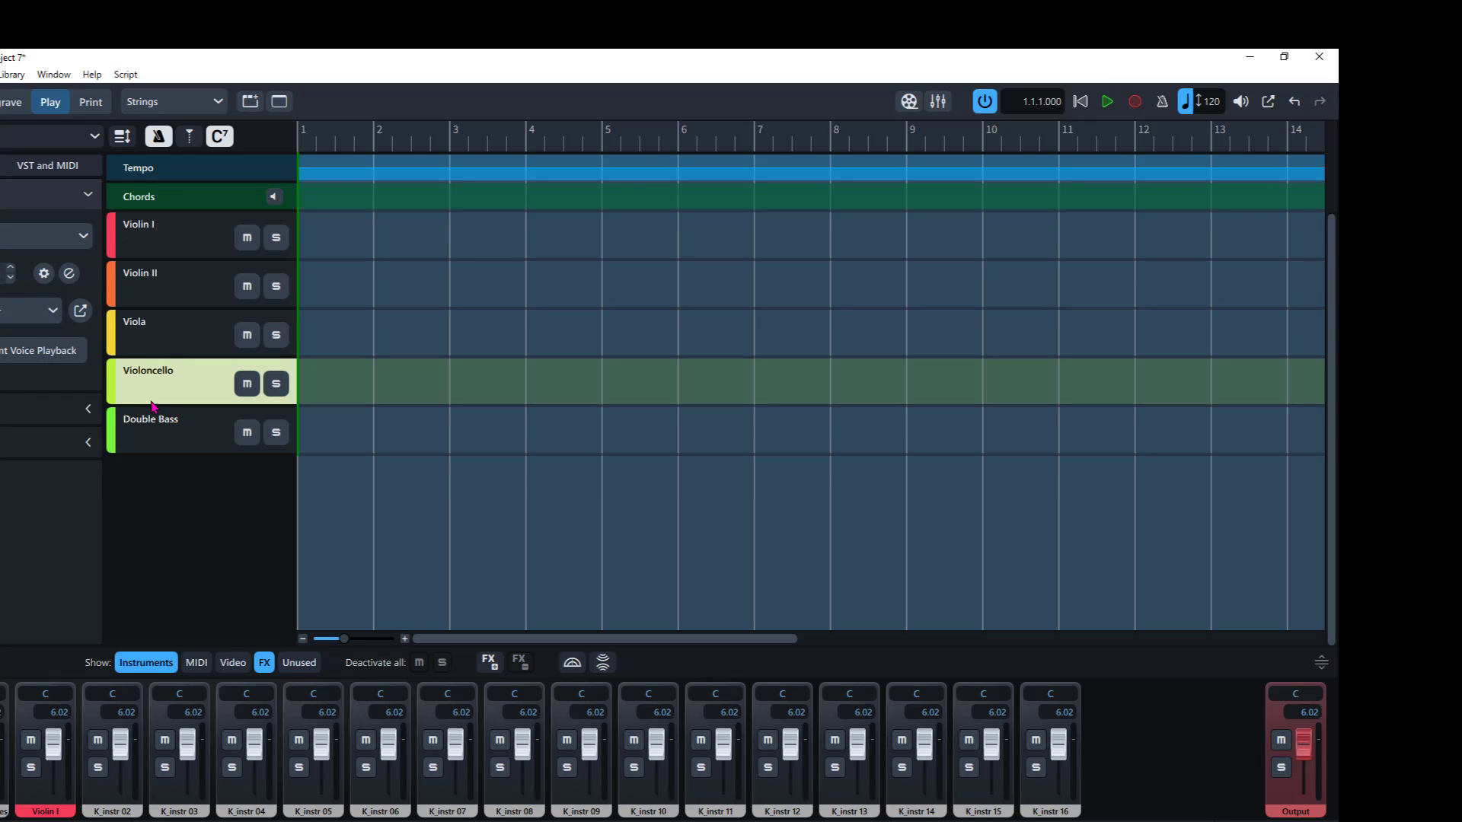
pyautogui.click(173, 421)
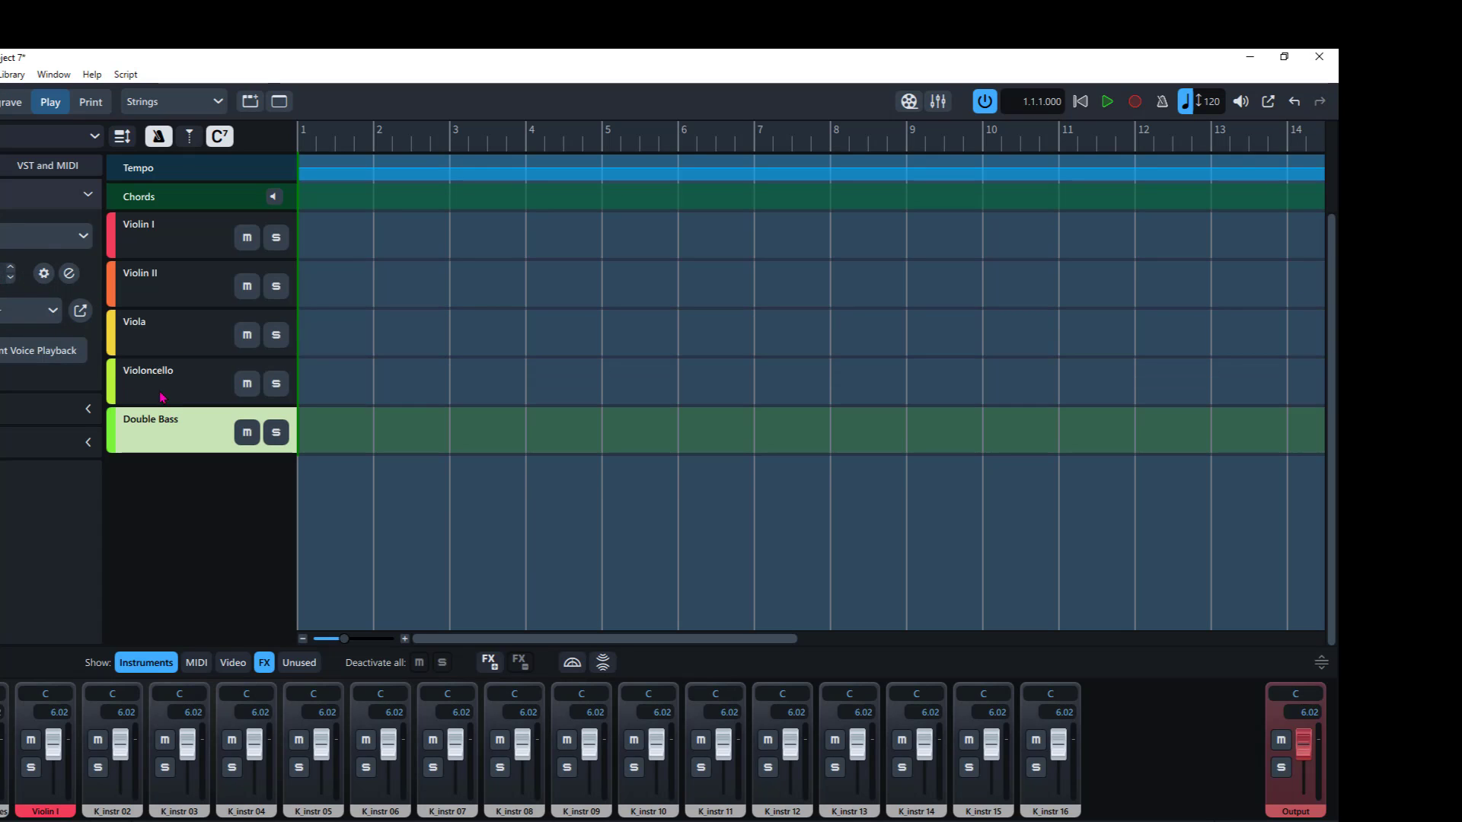
# Display the Full score layout's tracks in Play mode.
pyautogui.click(175, 105)
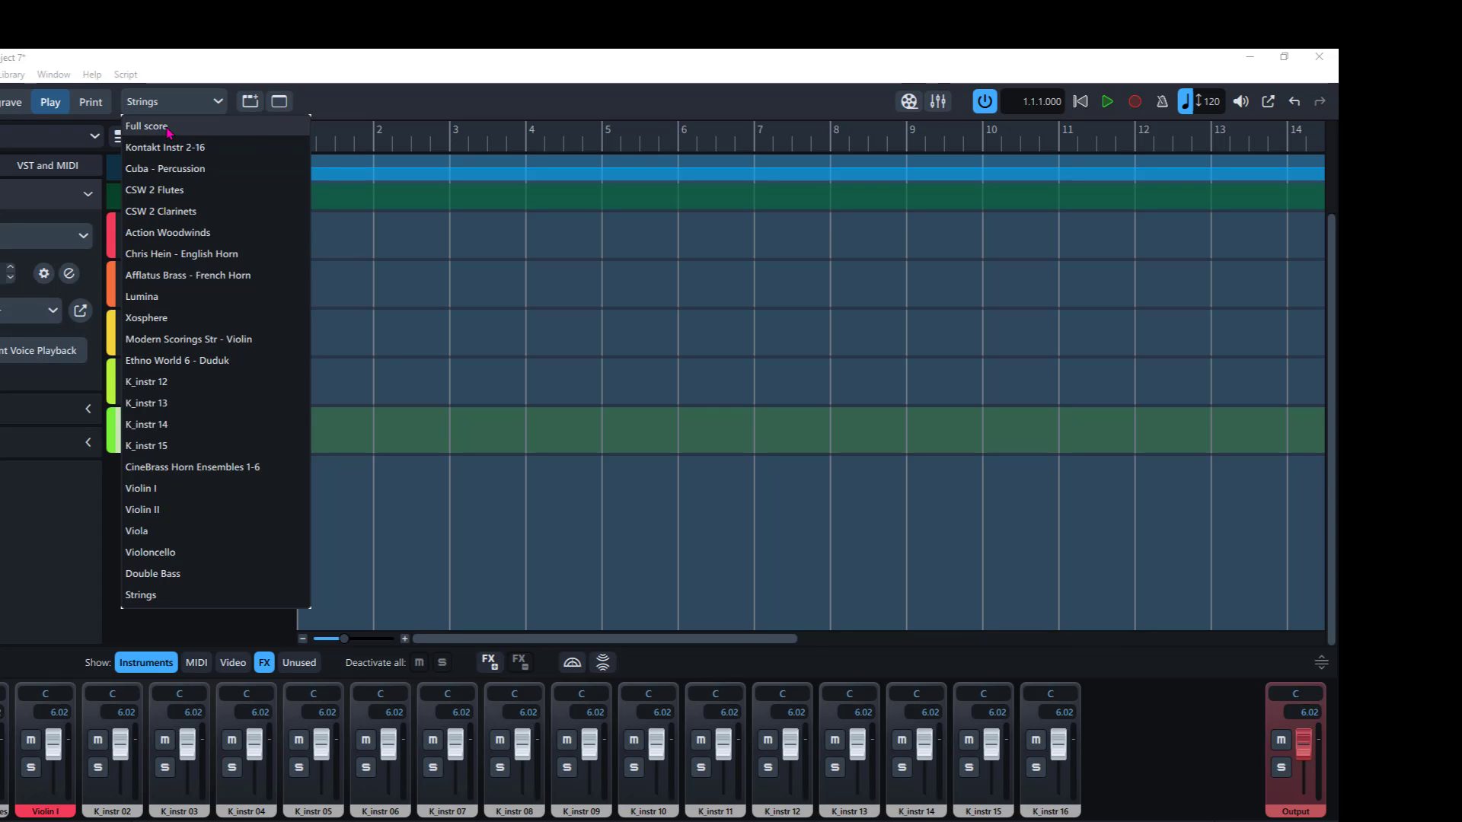
pyautogui.click(169, 126)
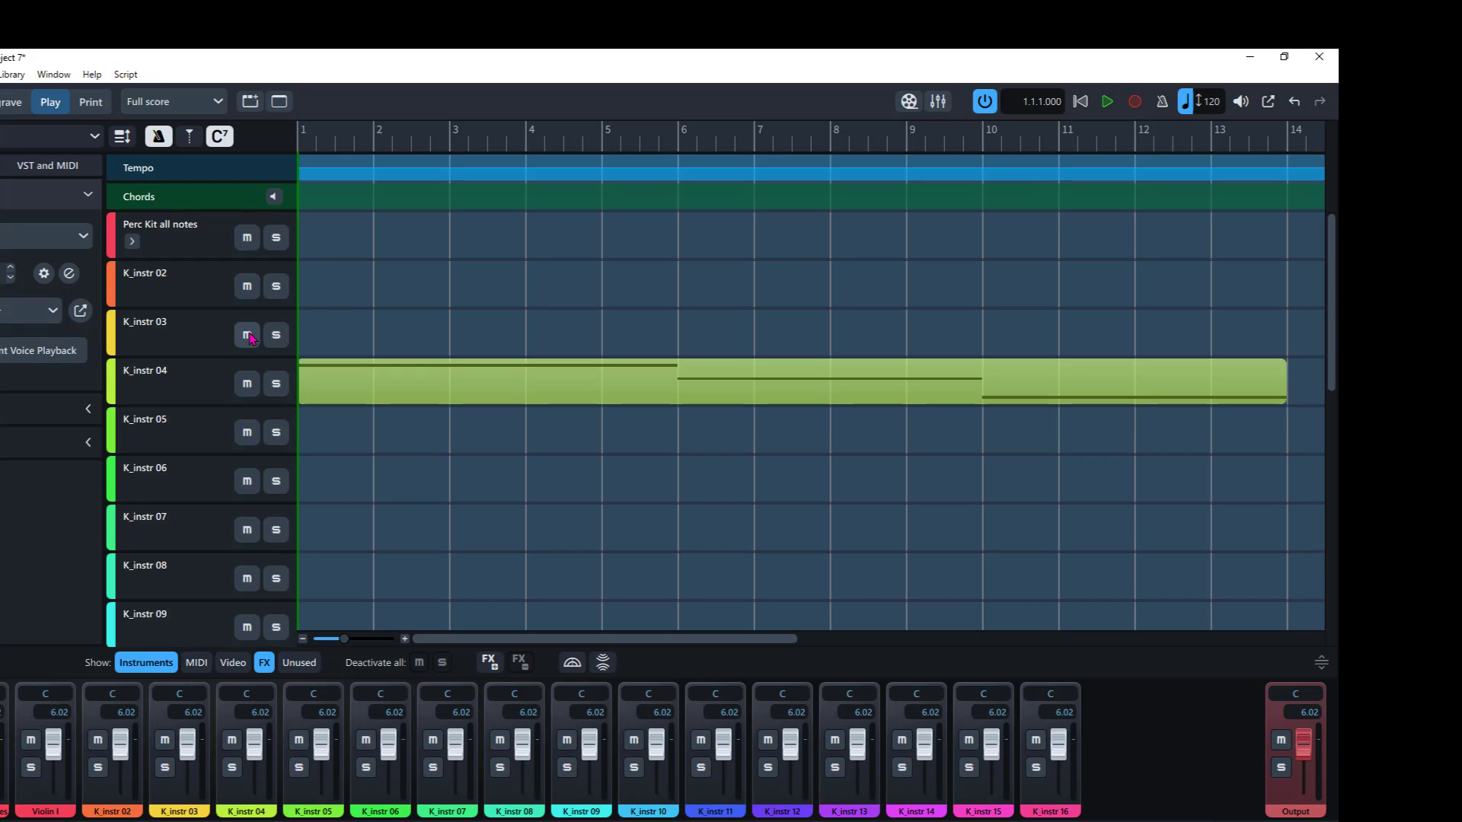
# Check the playback routing of the Perc Kit all notes track and the K_instr 02 to K_instr 04 tracks.
pyautogui.click(192, 240)
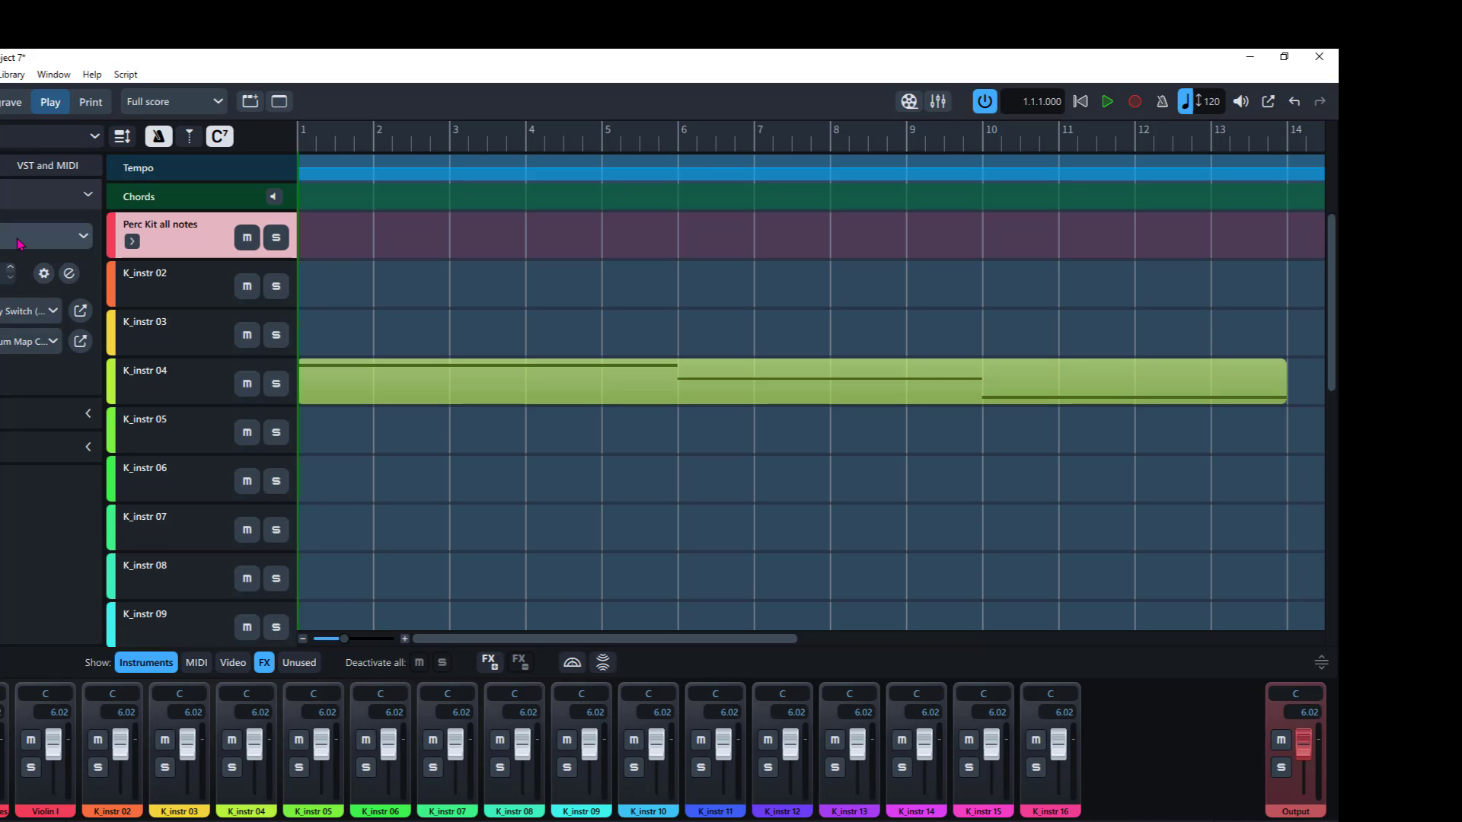
pyautogui.click(162, 282)
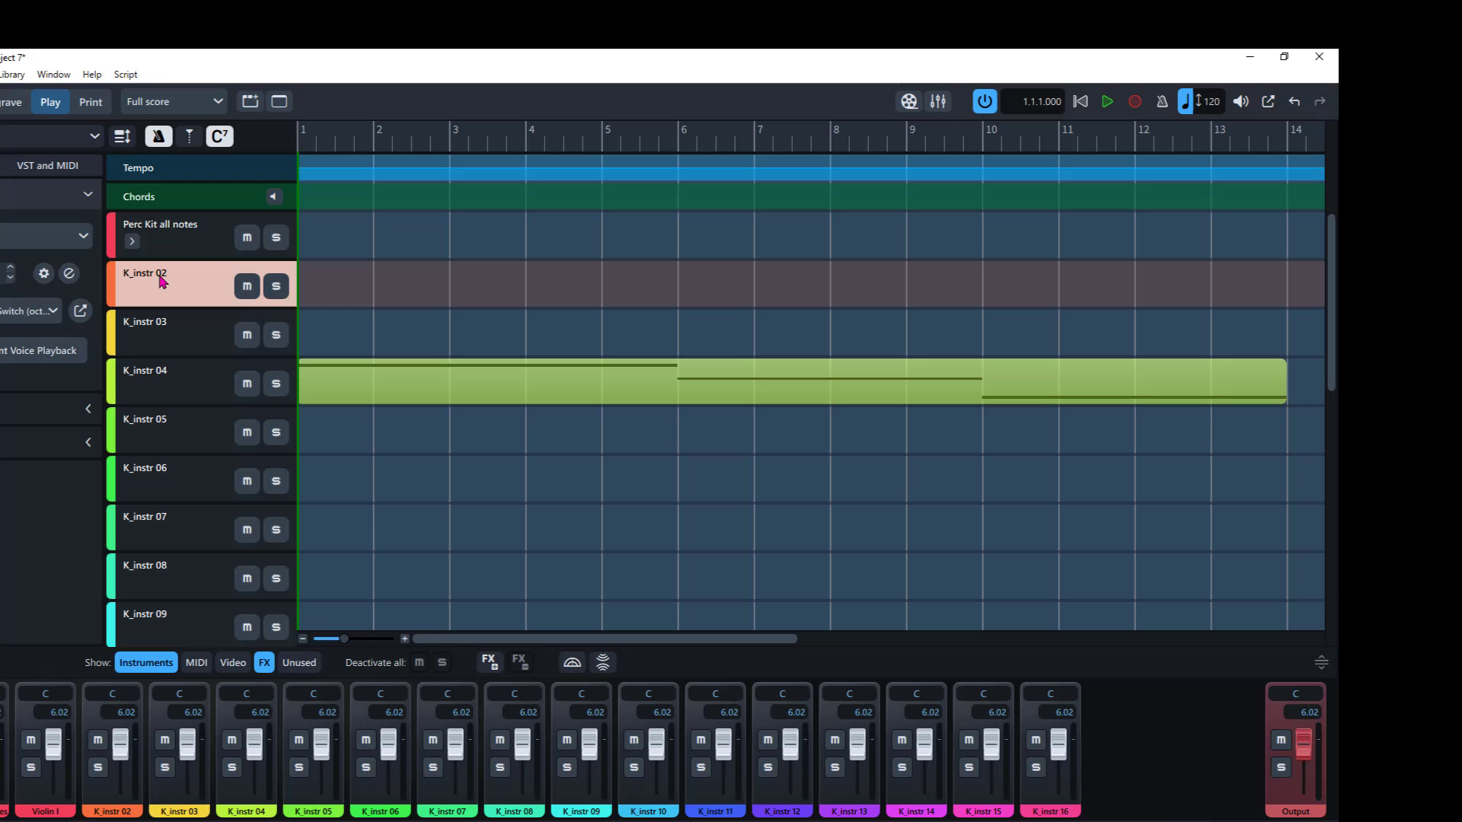
pyautogui.click(155, 237)
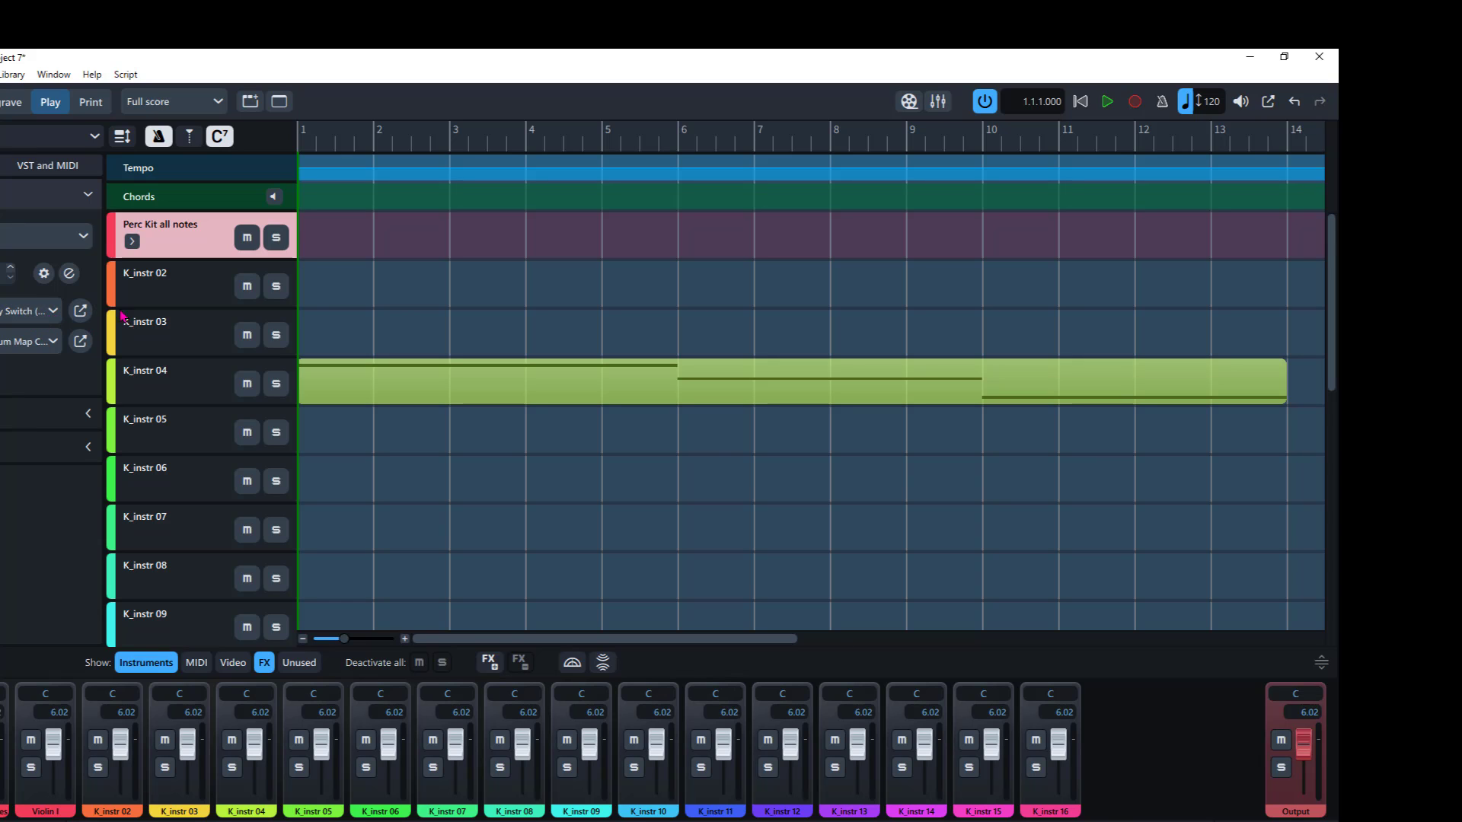
pyautogui.click(170, 286)
pyautogui.click(163, 342)
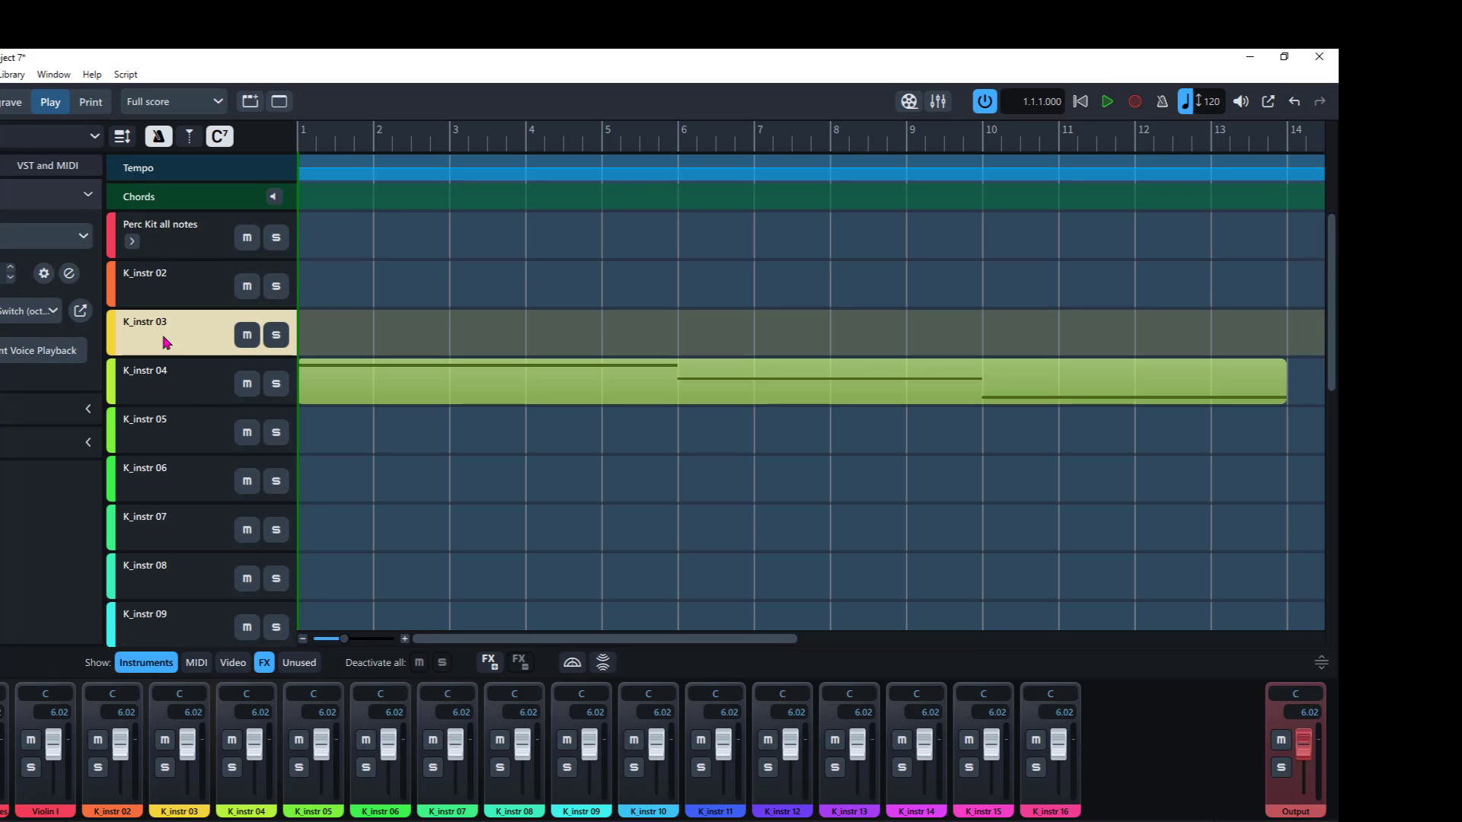
pyautogui.click(158, 372)
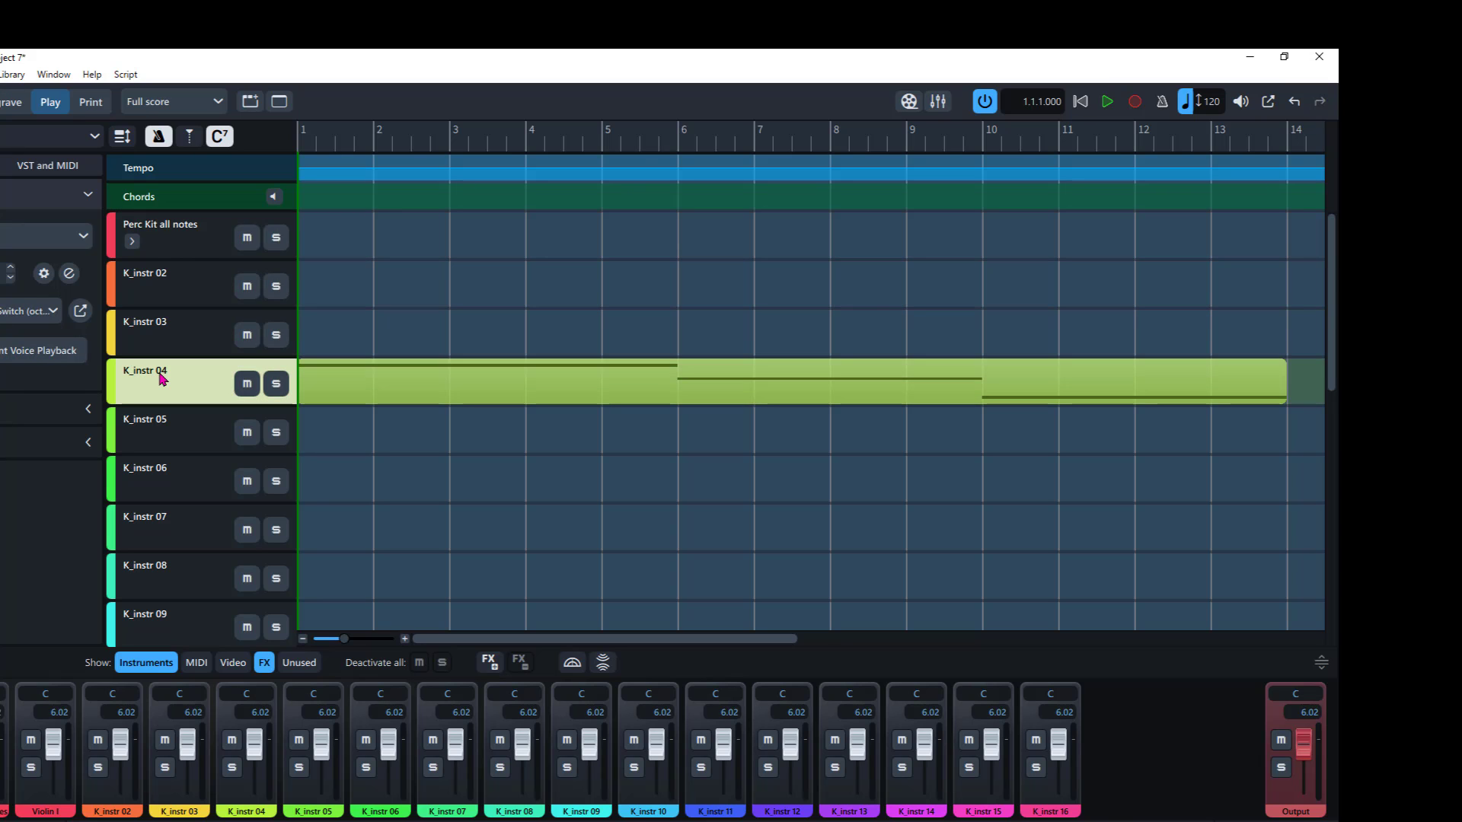
# Compare the expression and percussion maps of the Perc Kit track with the maps of K_instr 02 to 05 and K_instr 16.
pyautogui.click(162, 236)
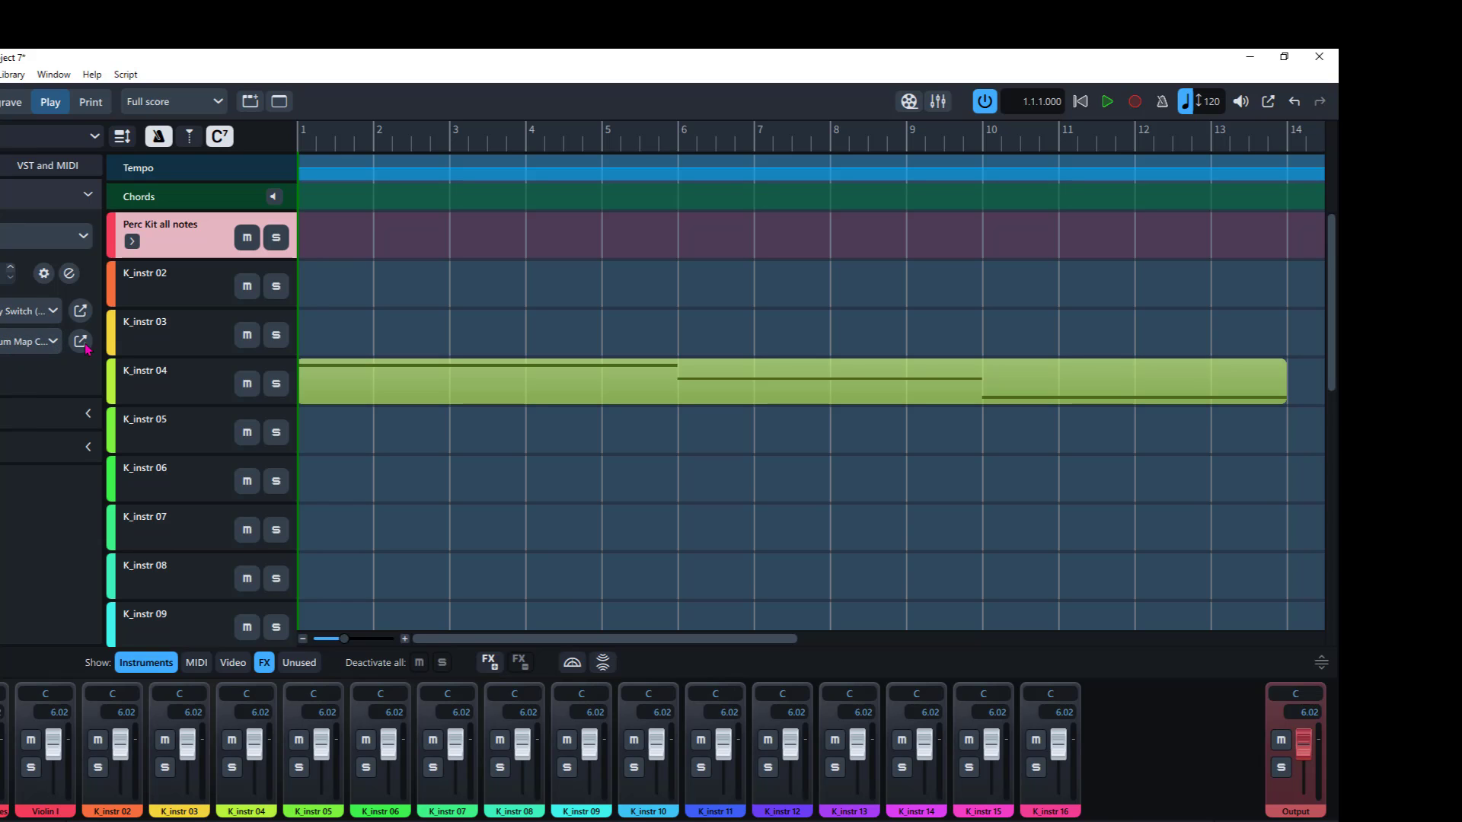
pyautogui.click(167, 283)
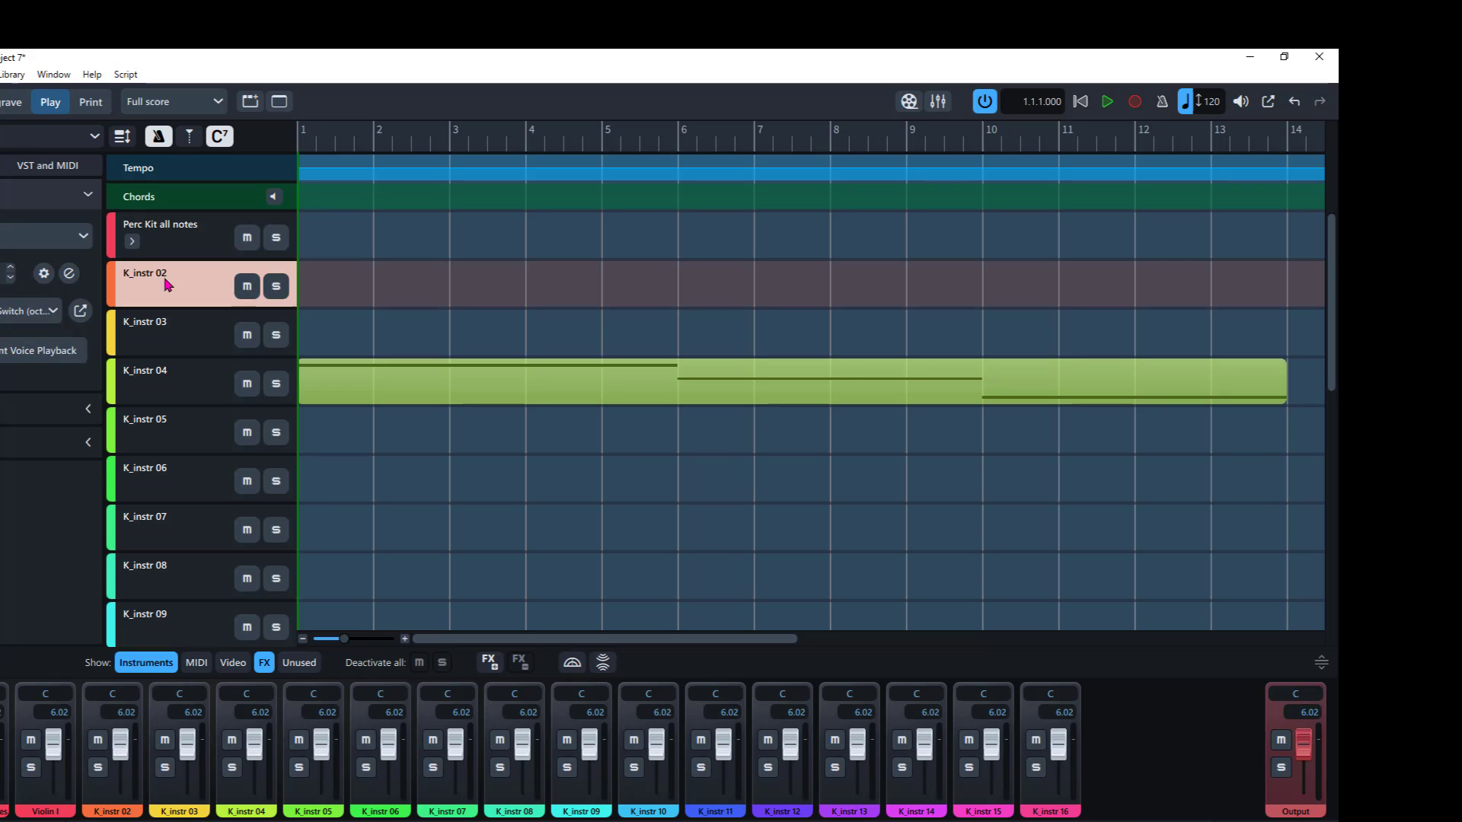
pyautogui.click(179, 341)
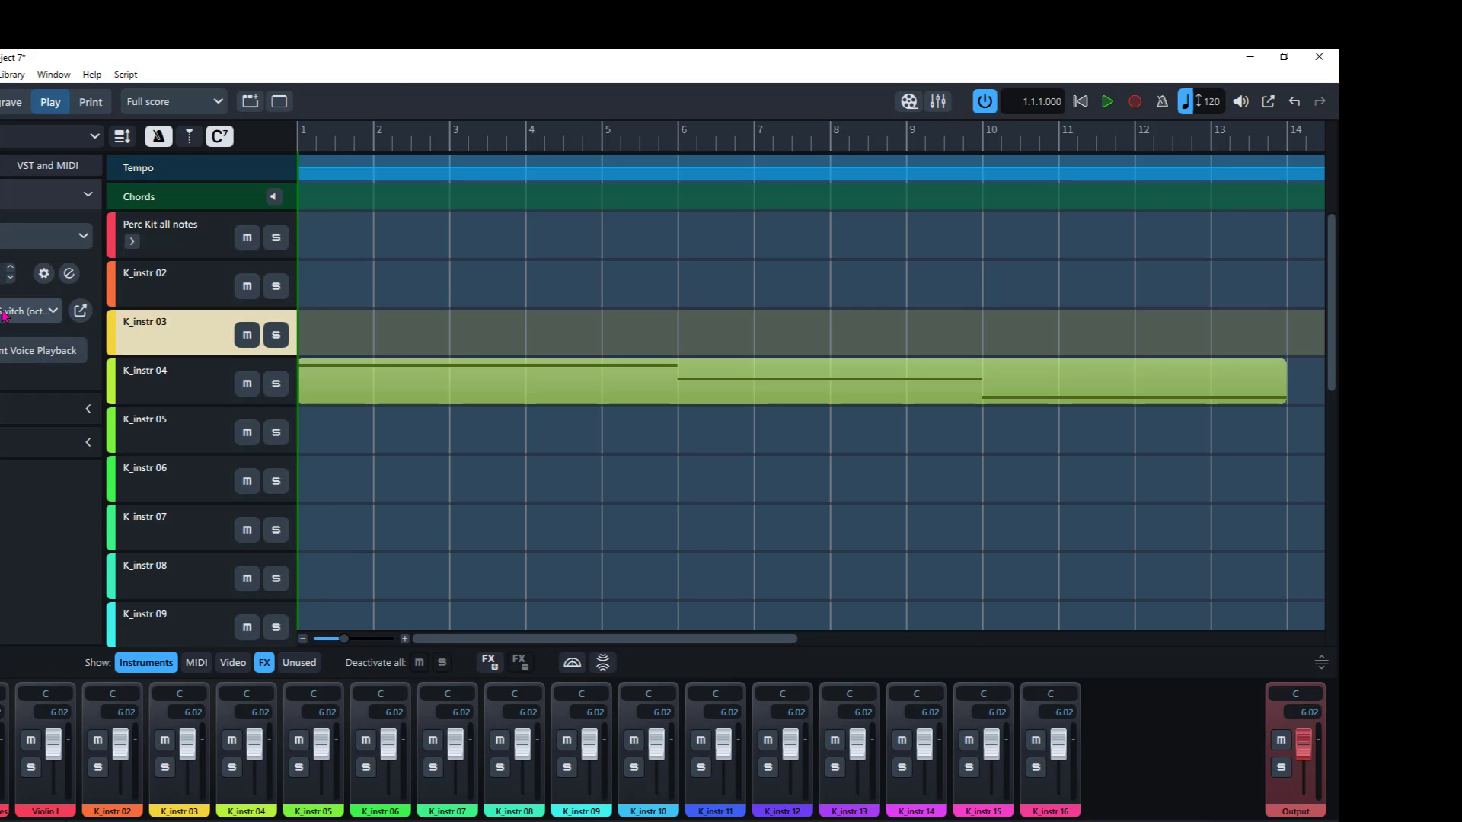
pyautogui.click(152, 387)
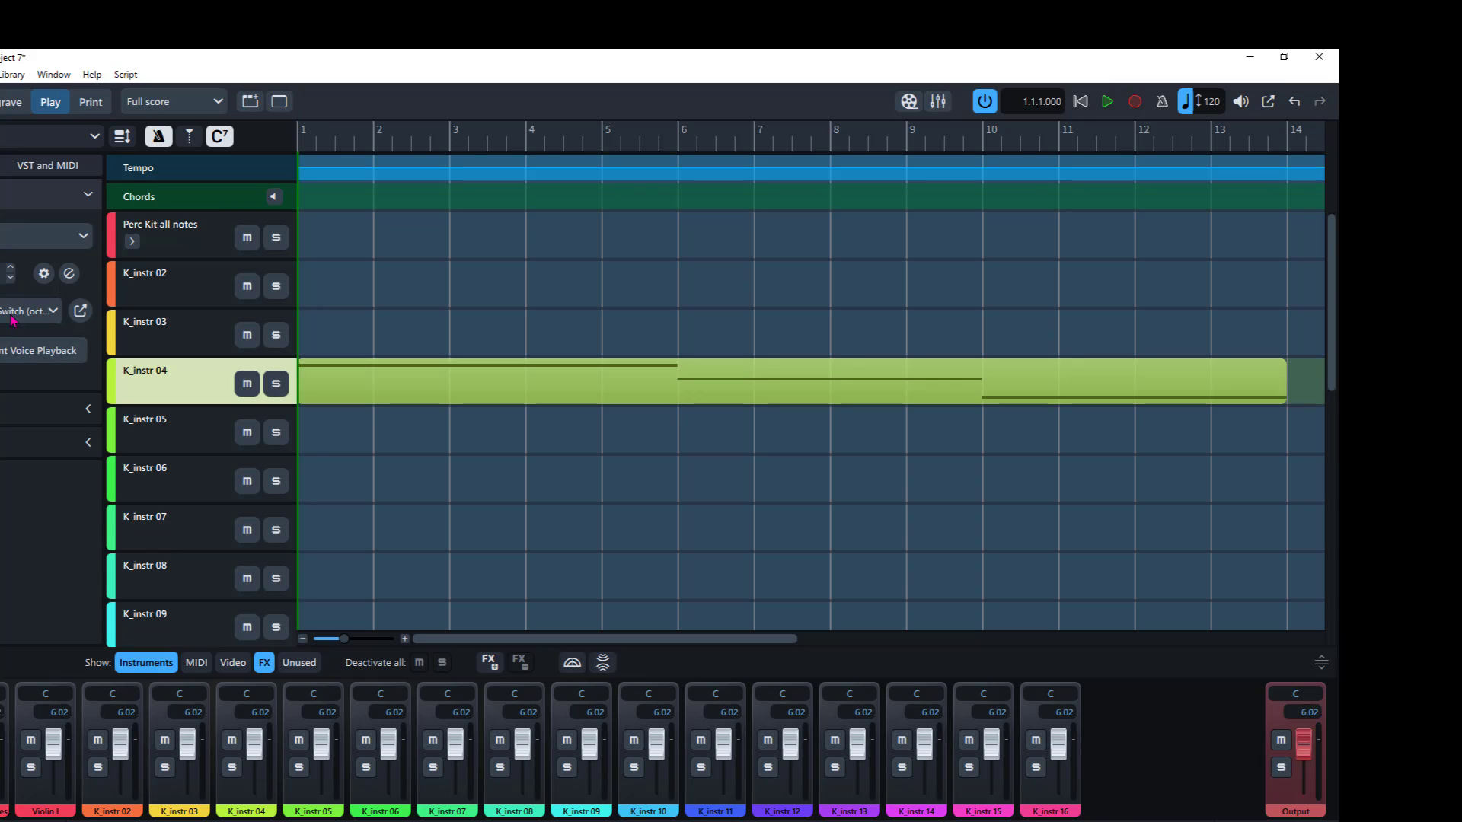
pyautogui.click(178, 425)
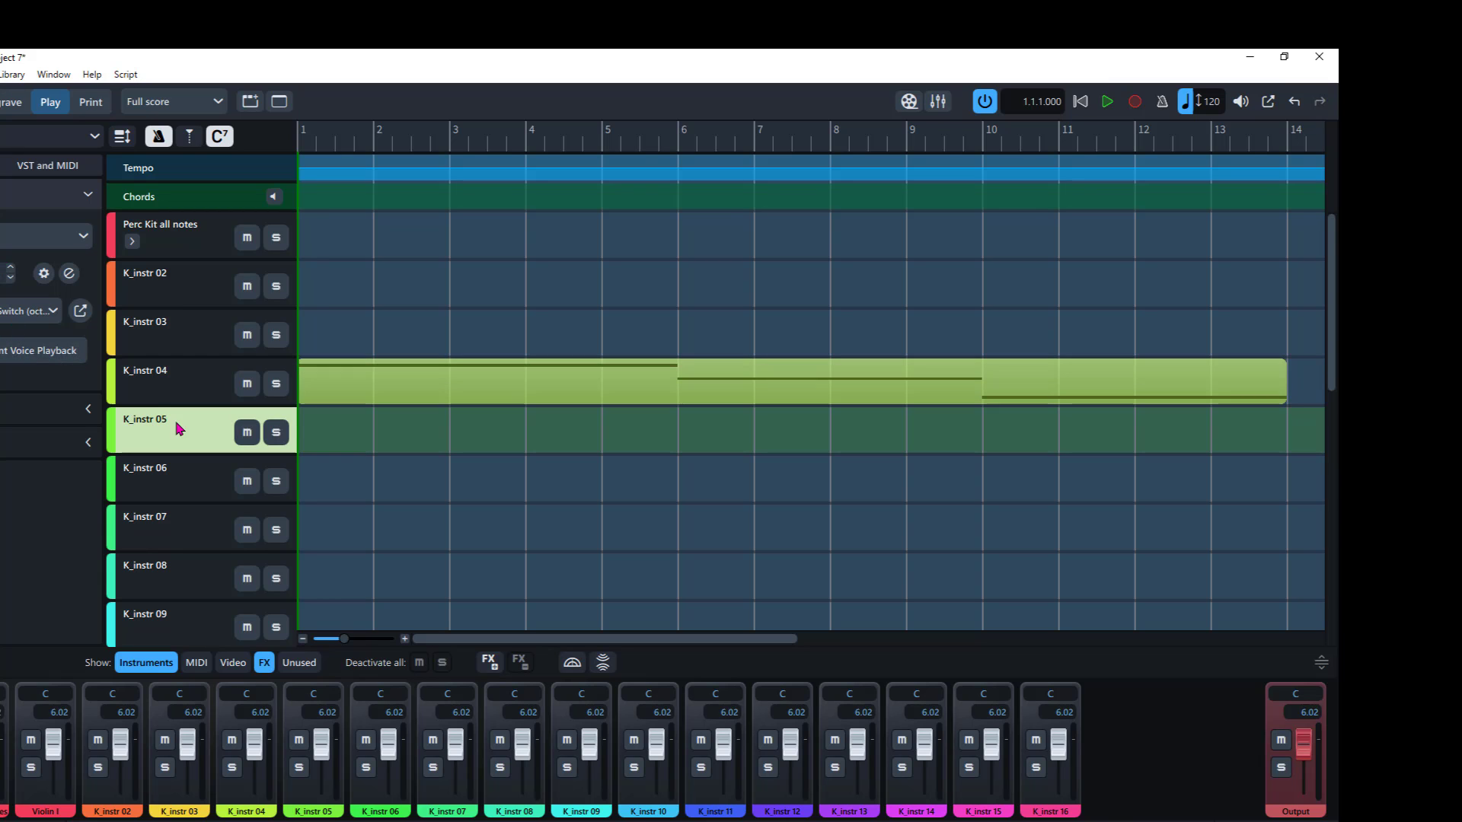
pyautogui.scroll(-5, 202, 480)
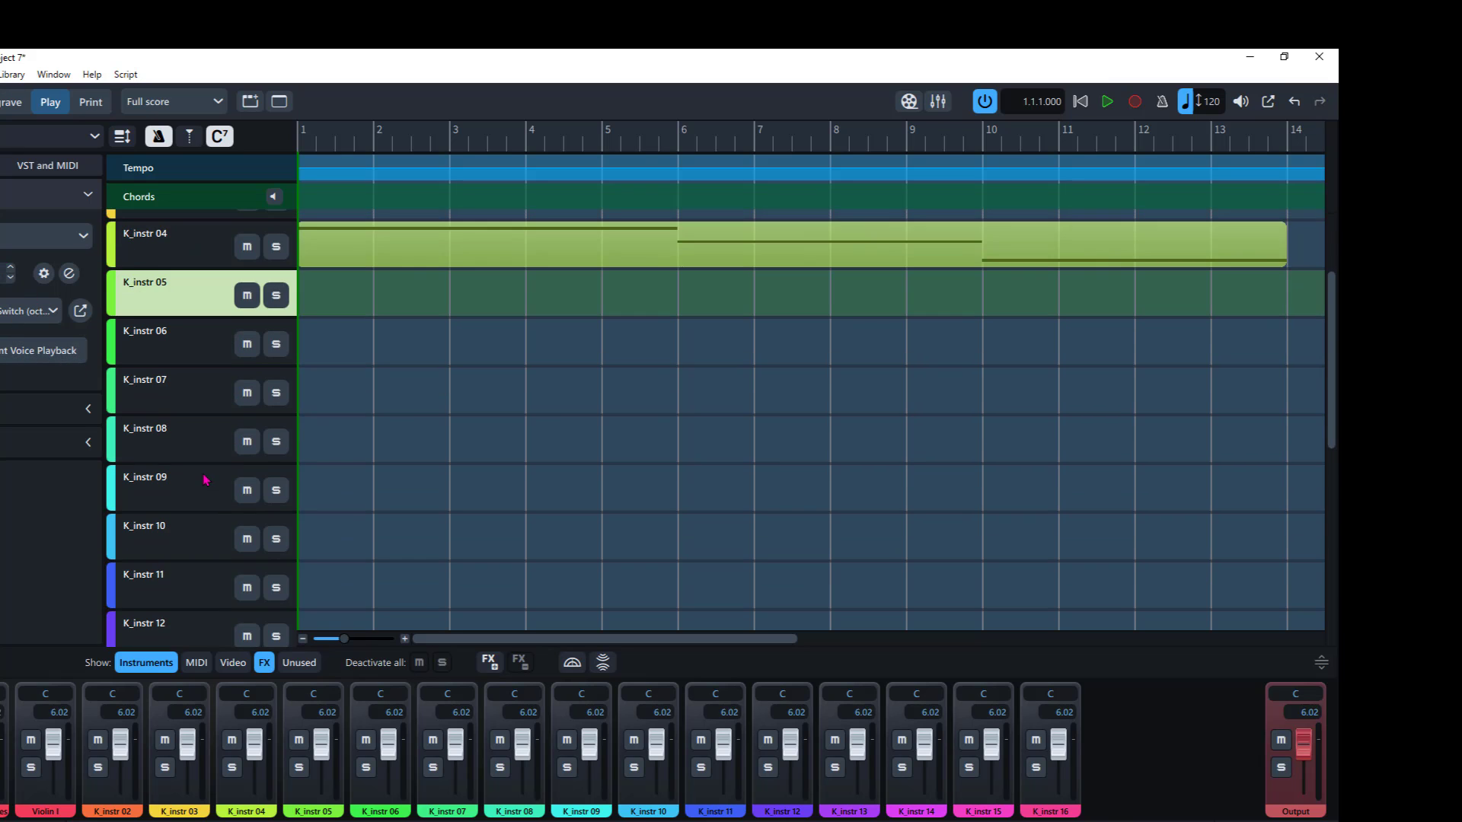
pyautogui.scroll(-4, 206, 480)
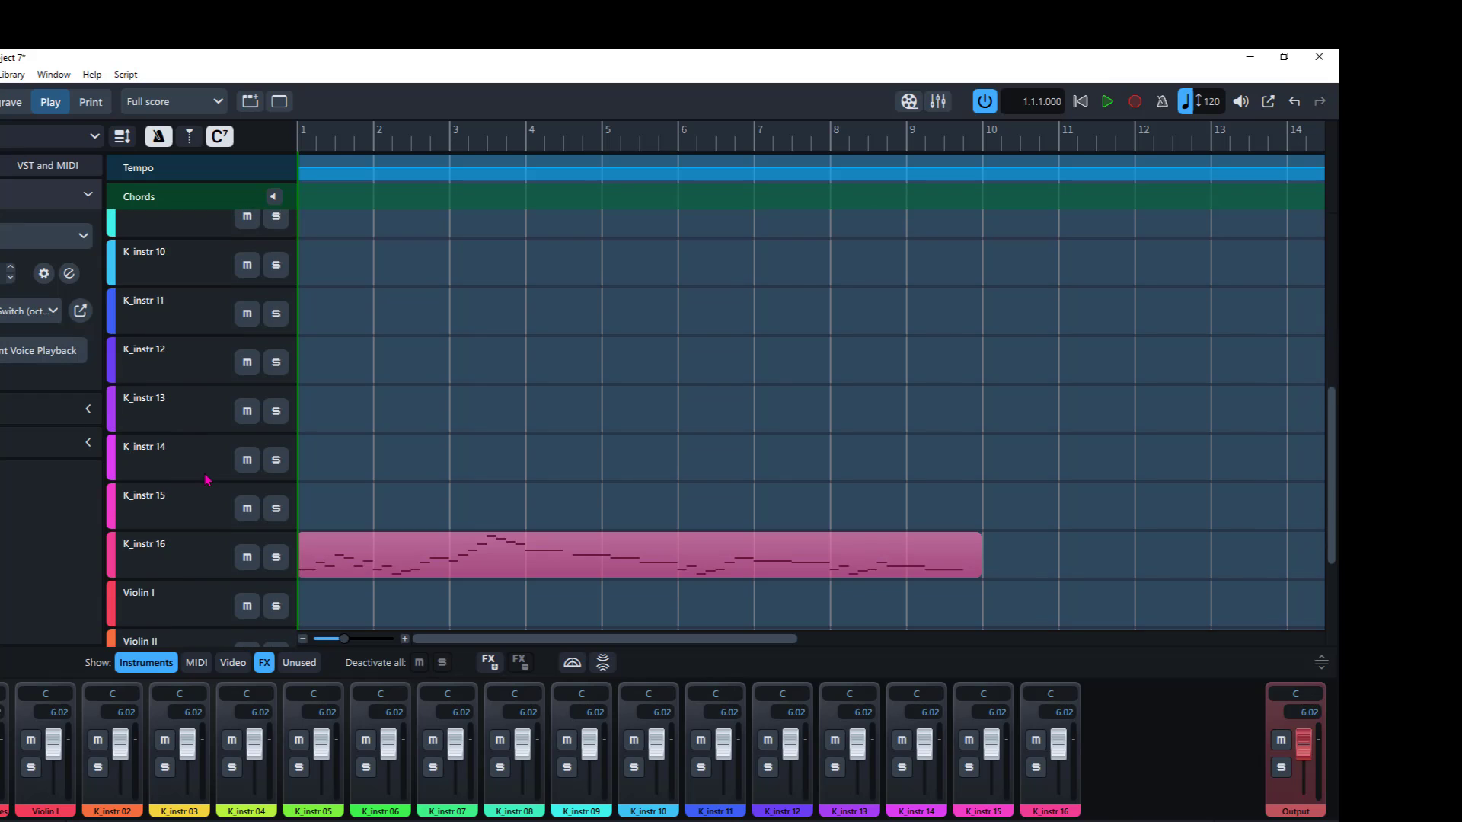
pyautogui.click(190, 557)
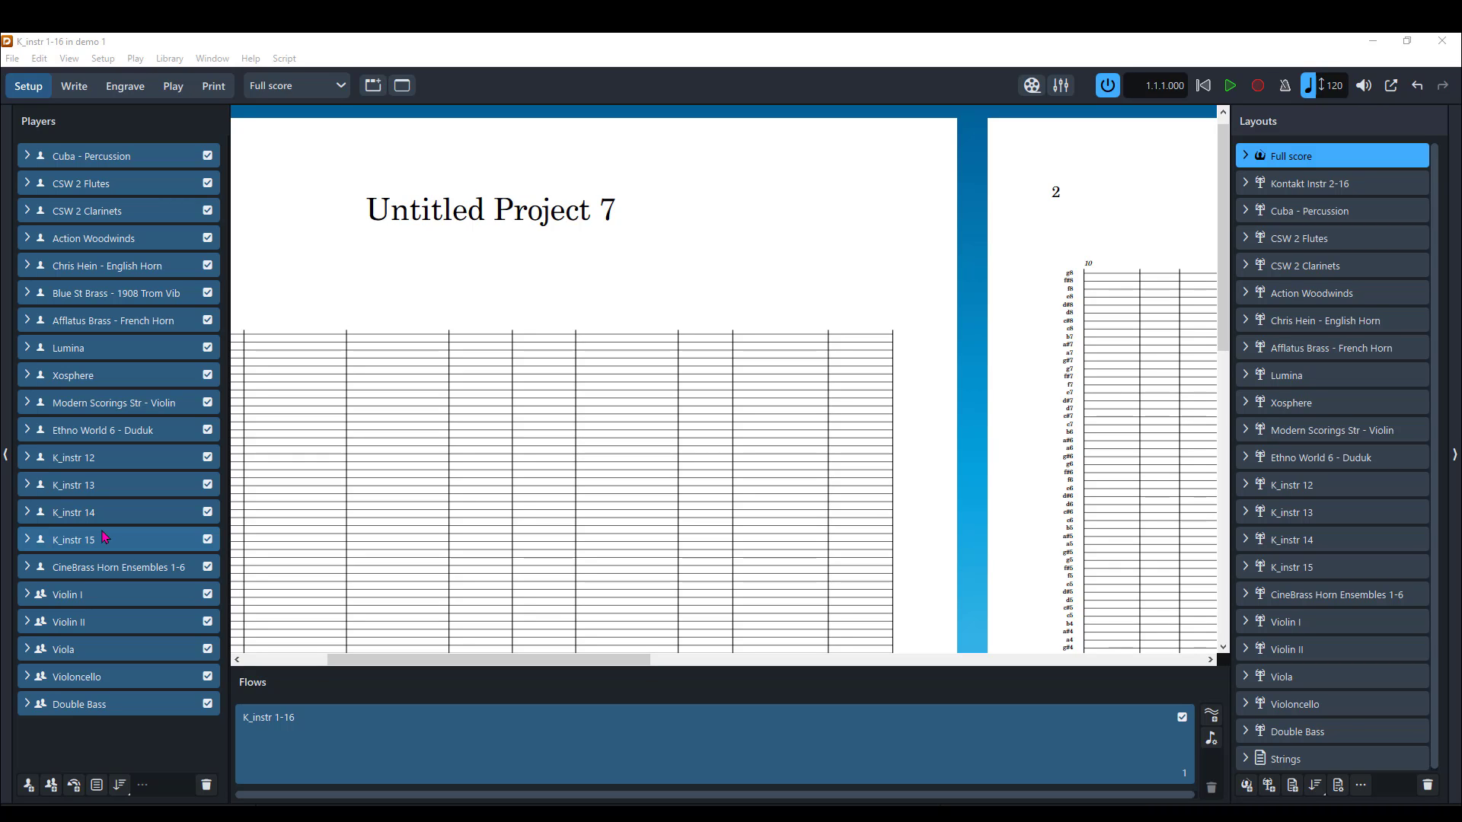
# Delete the players K_instr 12 to K_instr 15 together with their part layouts.
pyautogui.click(109, 461)
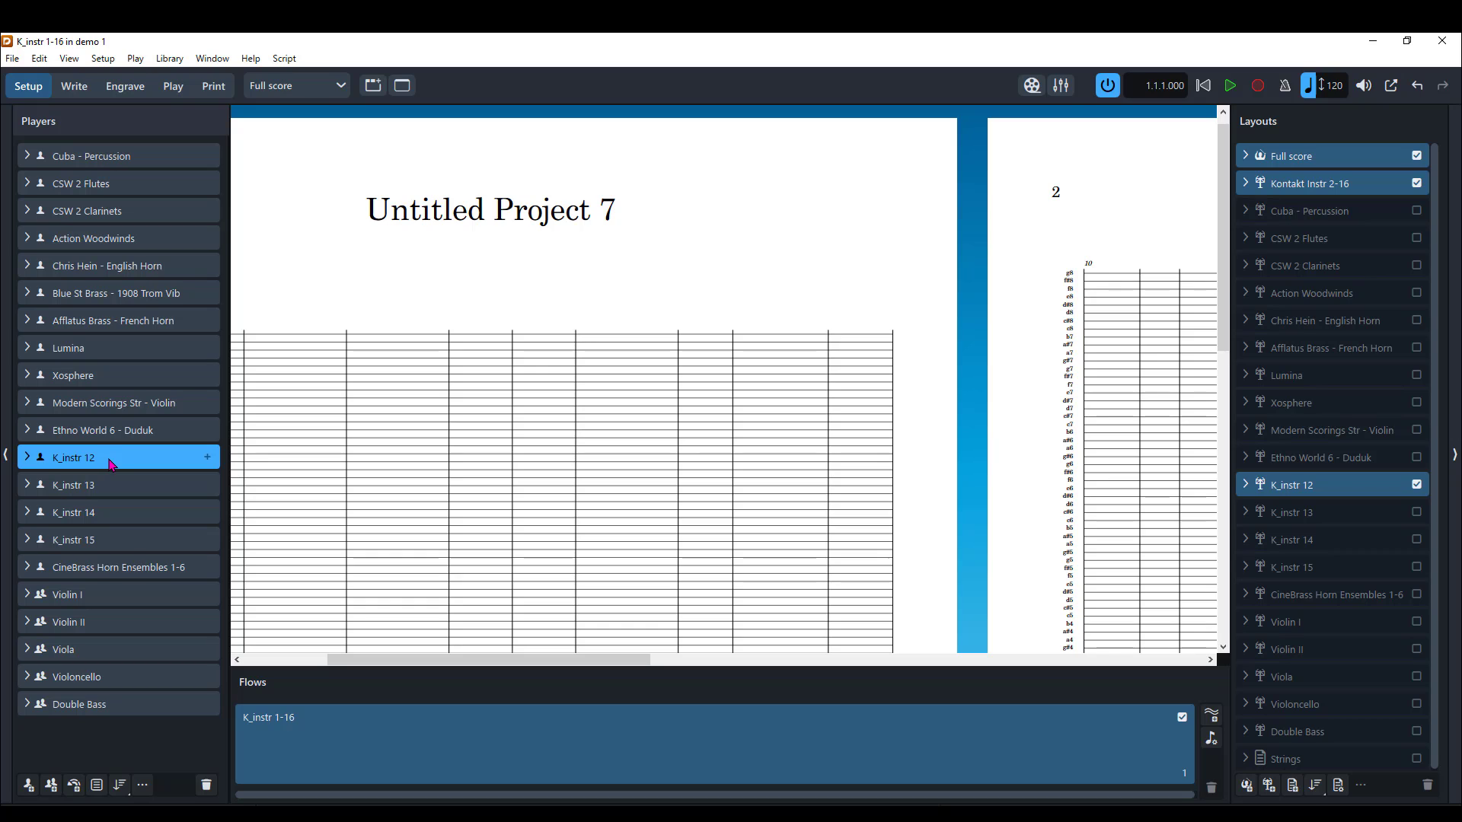
pyautogui.keyDown('shift'); pyautogui.click(89, 542); pyautogui.keyUp('shift')
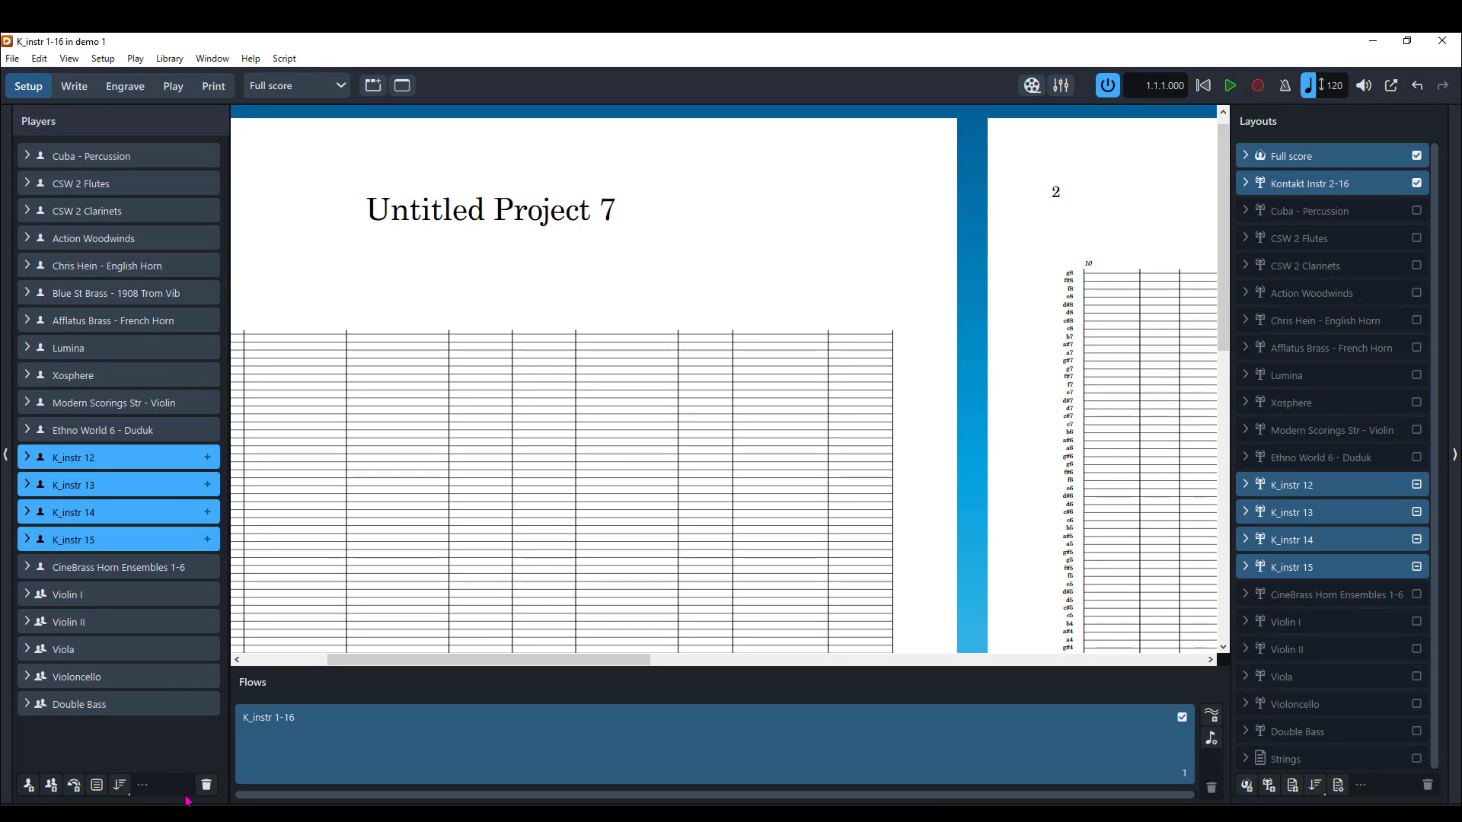
pyautogui.click(206, 785)
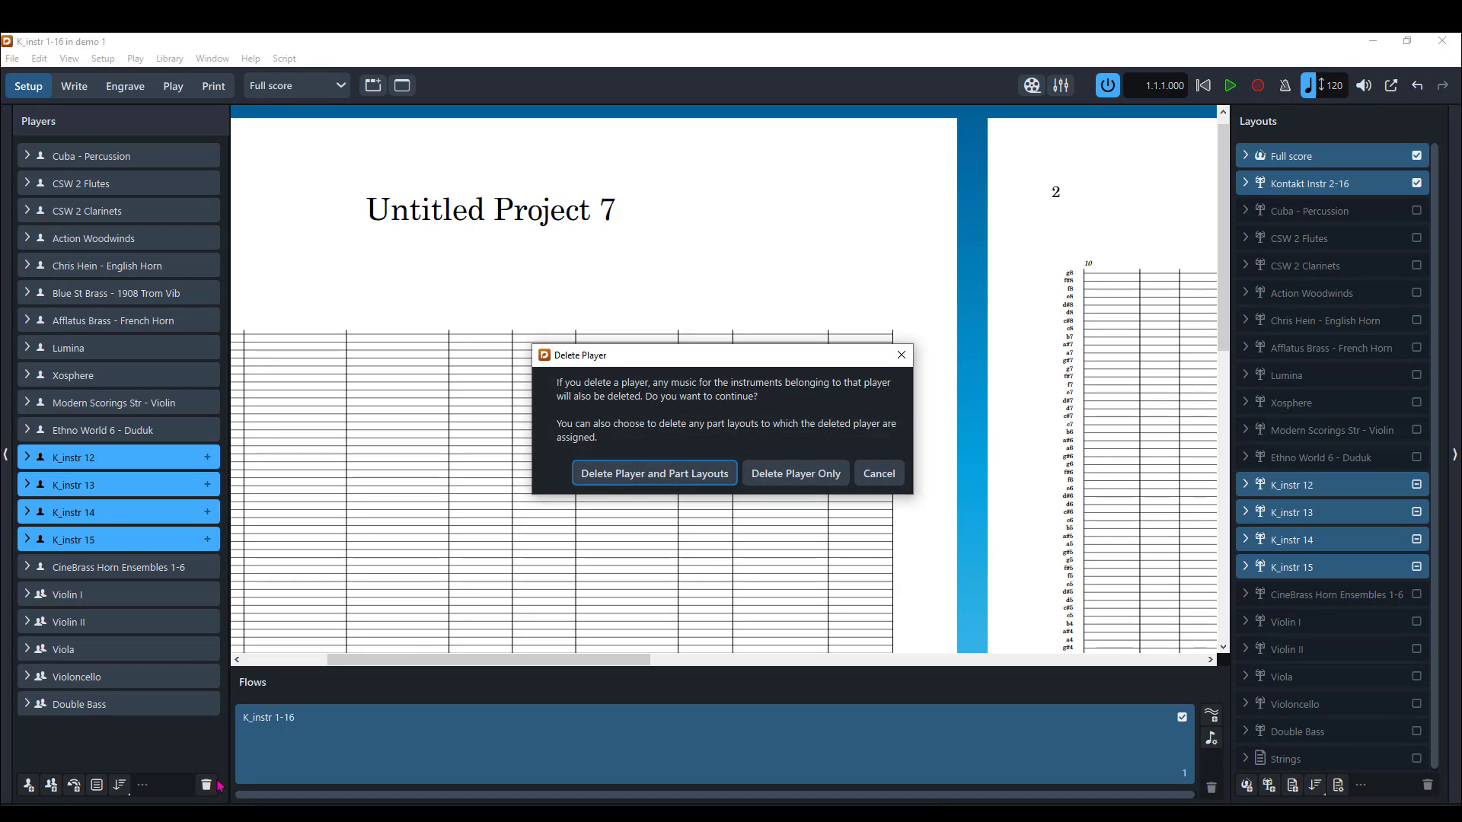
pyautogui.click(599, 475)
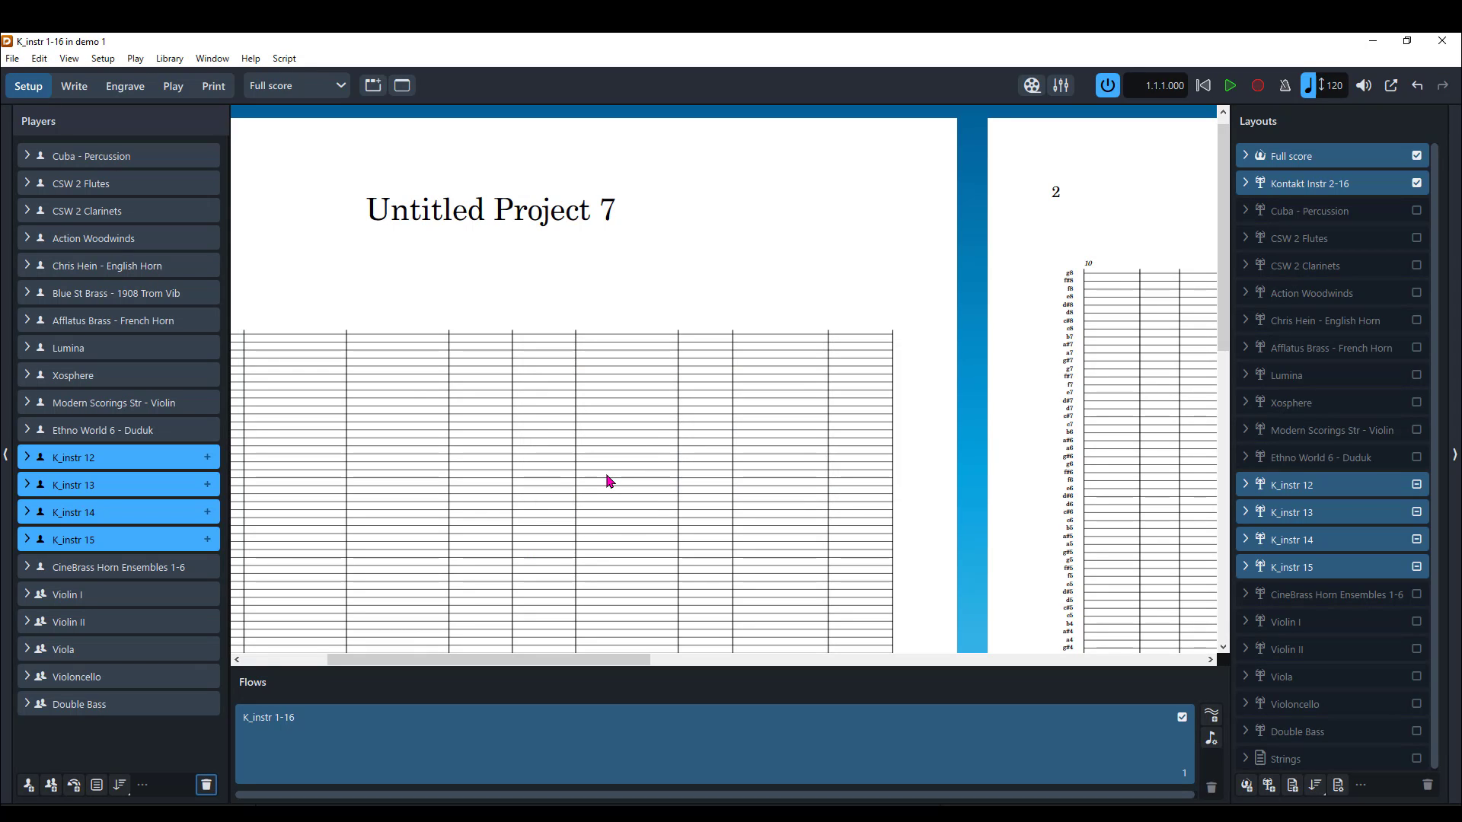